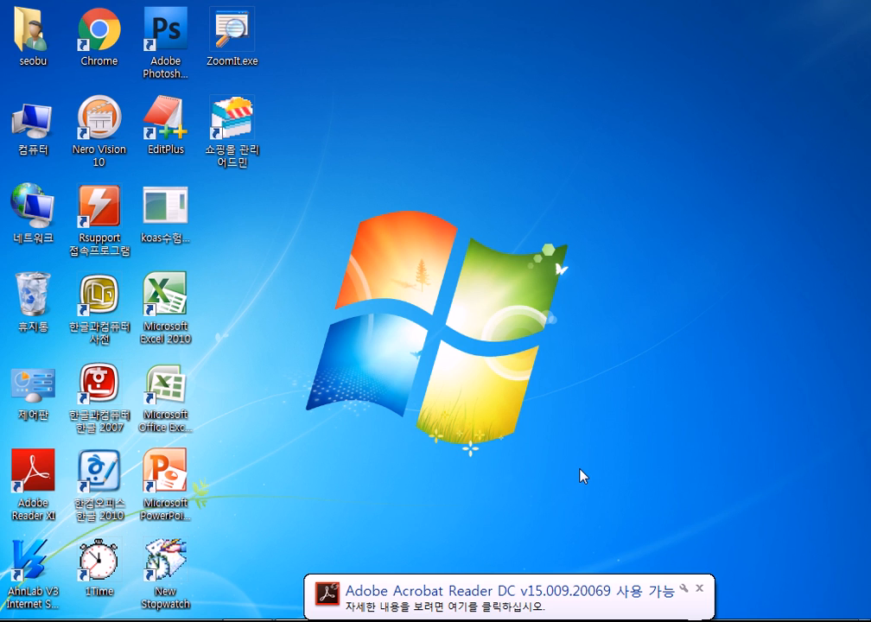
Dismiss the Acrobat Reader update notice and select the Excel 2007 desktop shortcut
click(699, 588)
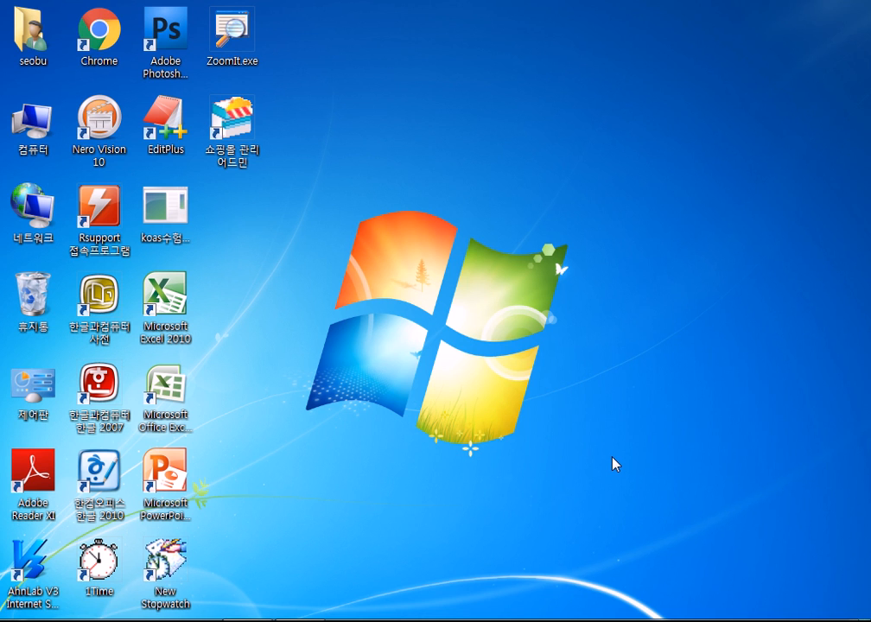
click(171, 395)
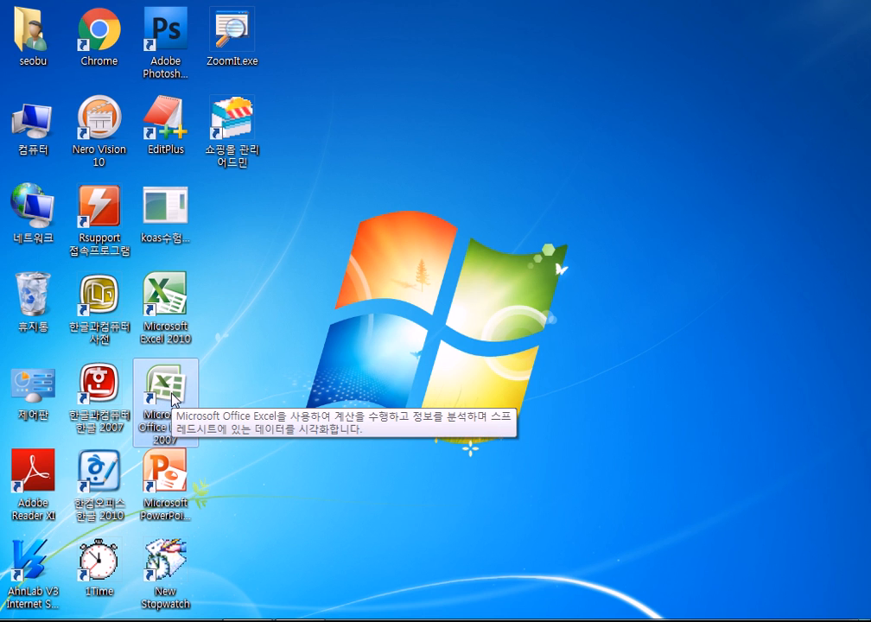
Launch Excel 2007 from the desktop and bring up the Office Button menu
double_click(171, 396)
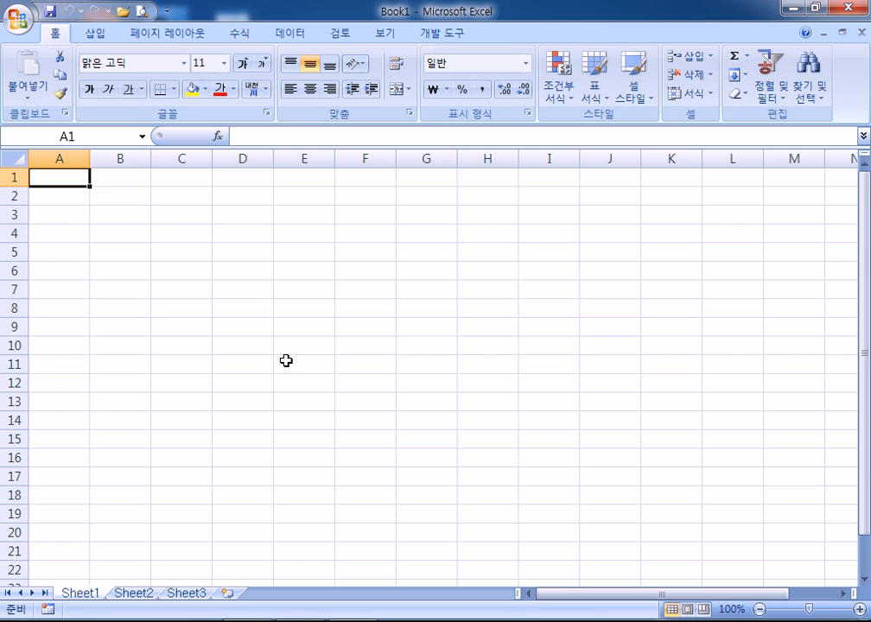
click(18, 19)
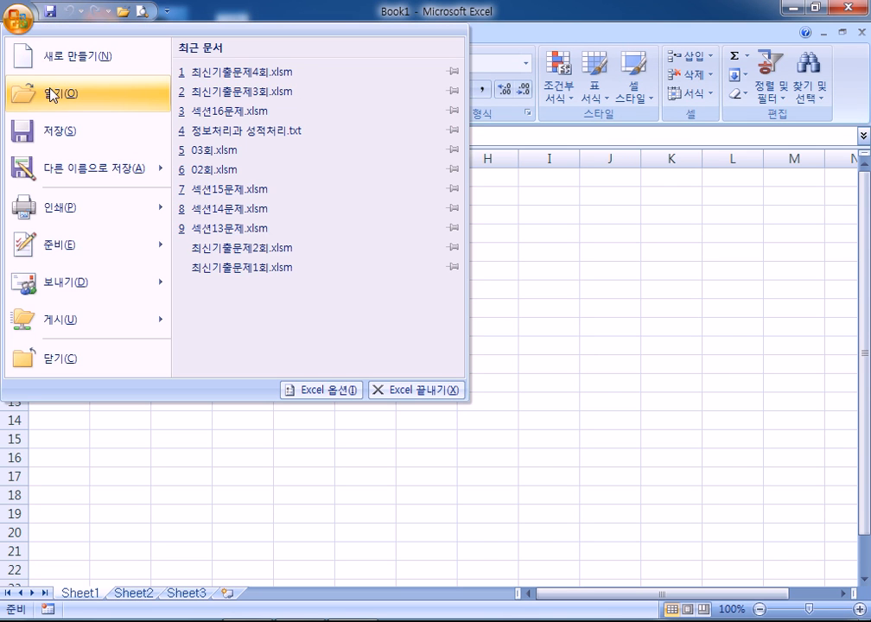
Open 2급상시.xlsm from the 02 시험장따라하기 practice folder and move its password prompt aside
click(52, 93)
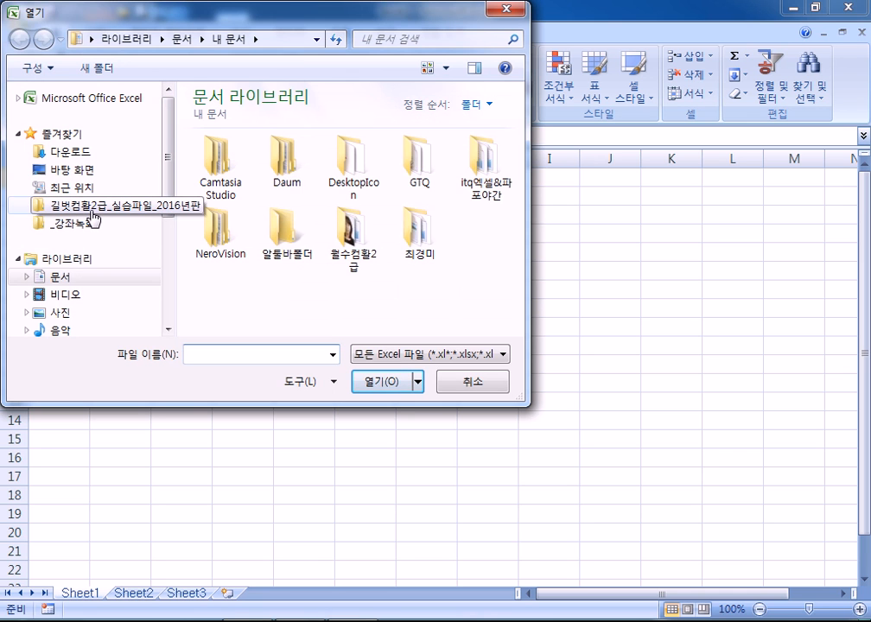
click(95, 207)
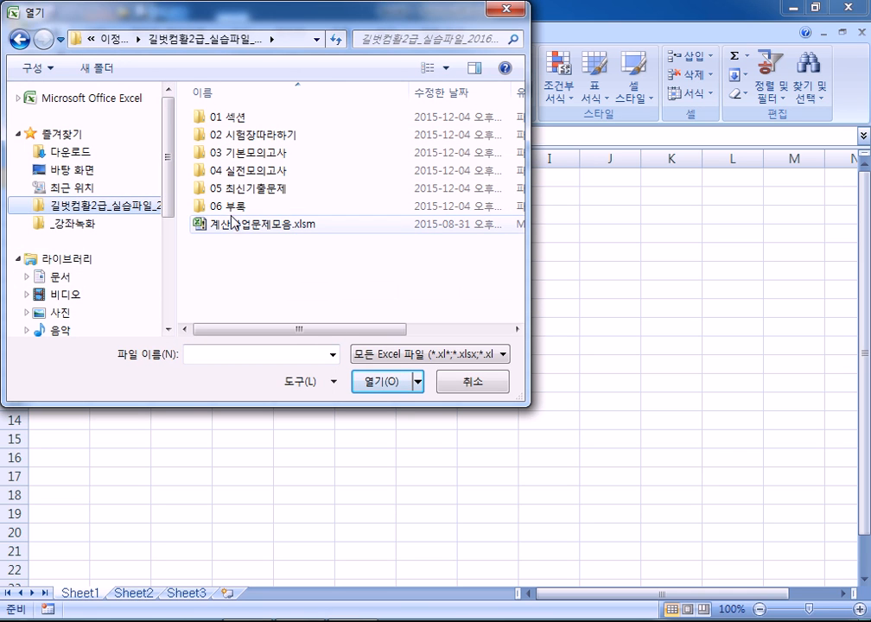
double_click(241, 135)
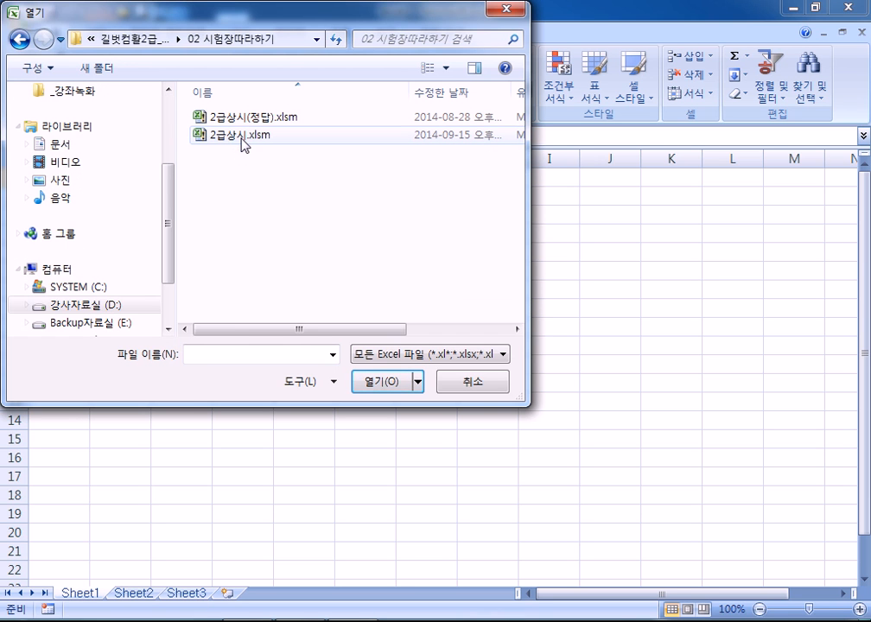
double_click(240, 138)
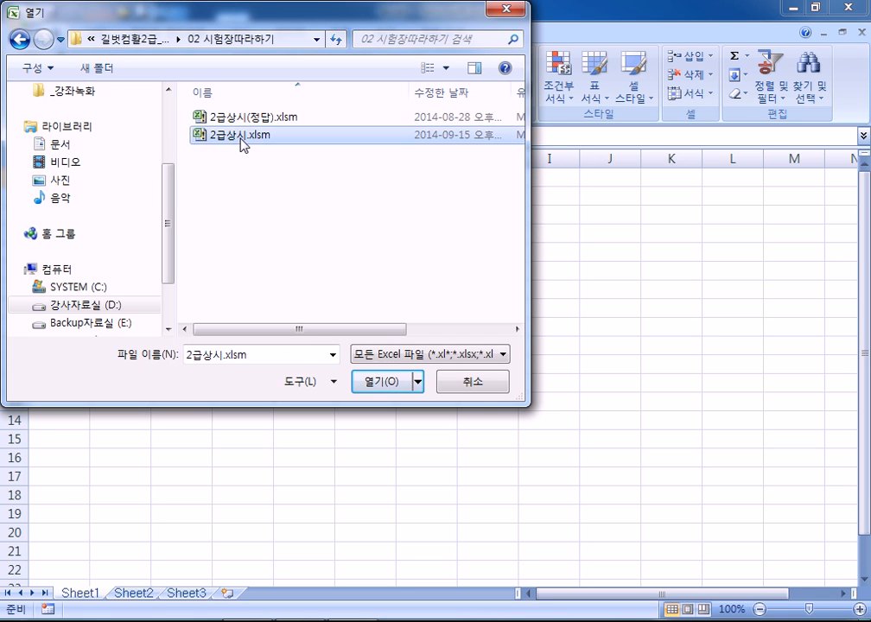
drag(540, 235, 264, 194)
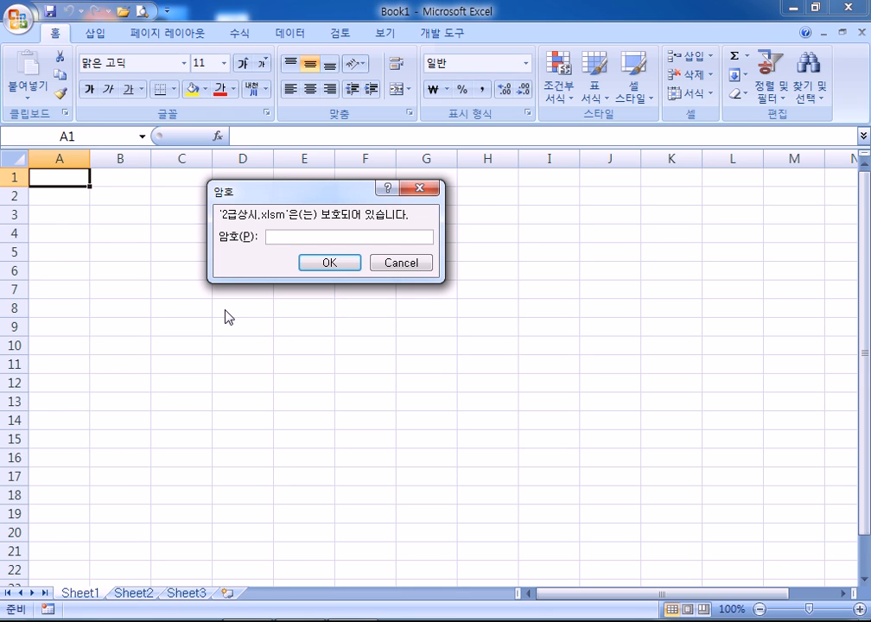
Enter the workbook password and confirm to open 2급상시.xlsm
text(123456)
click(334, 262)
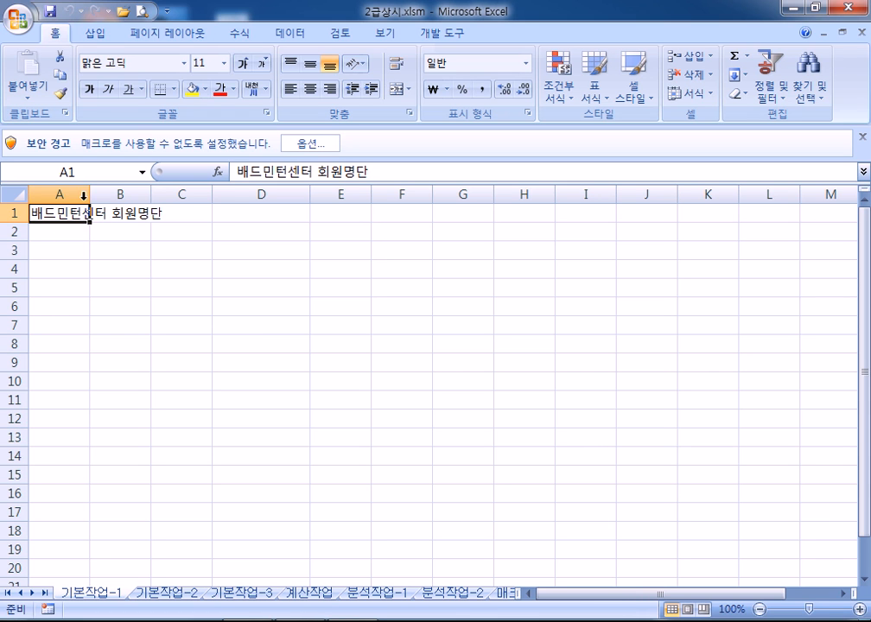
Enable the workbook's content with 이 콘텐츠 사용 in the security options
click(303, 148)
click(273, 343)
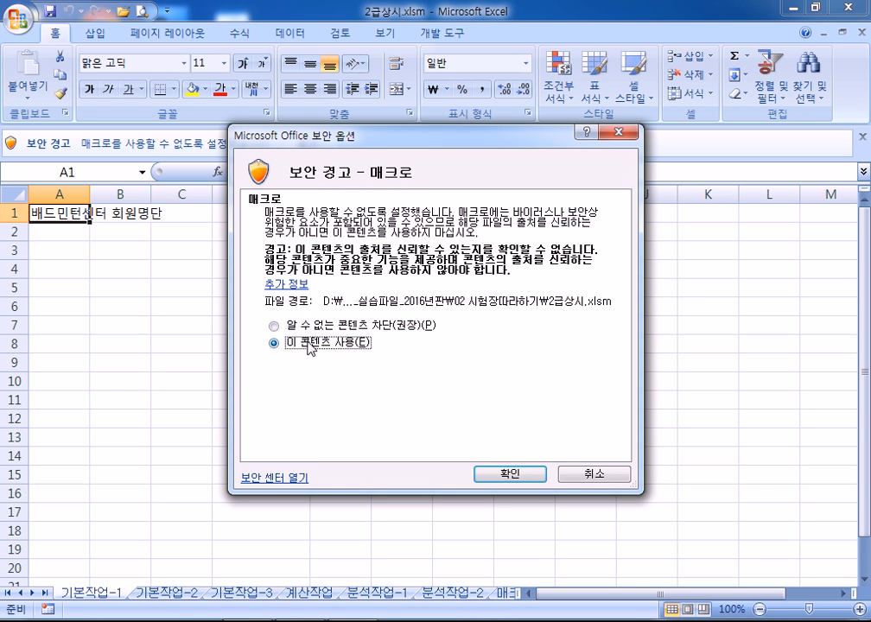
click(489, 477)
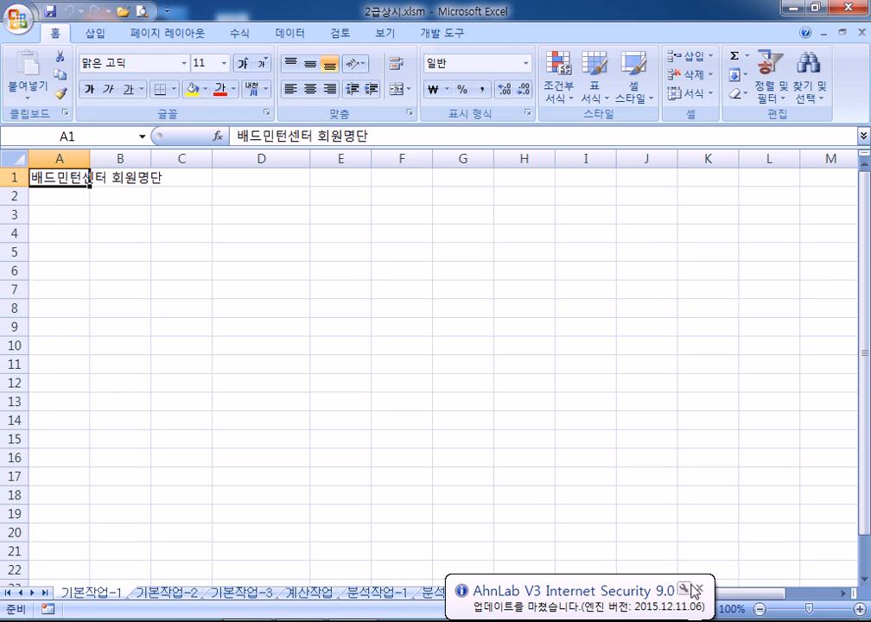
Dismiss the antivirus notice and enter the heading 성명 in A3
click(699, 588)
click(33, 216)
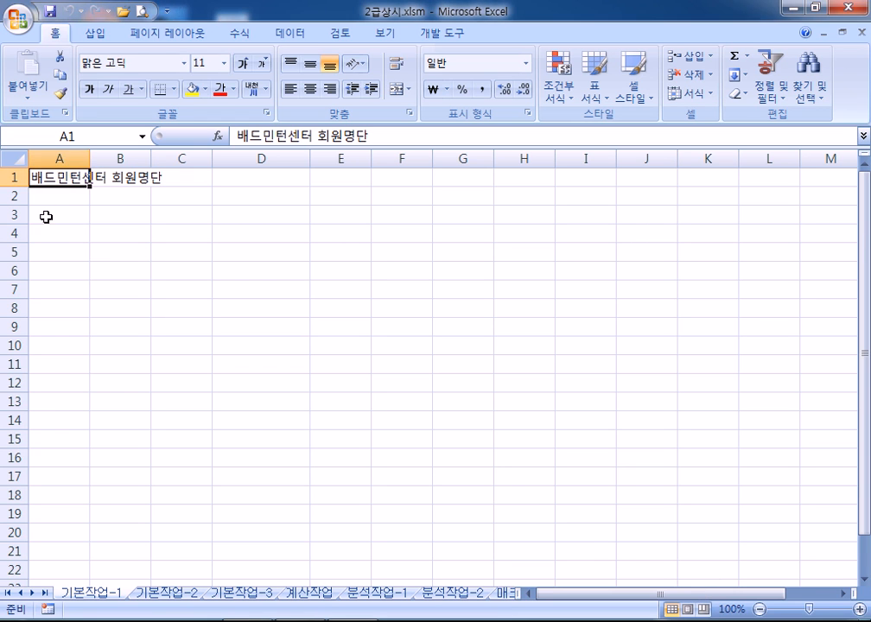
click(55, 215)
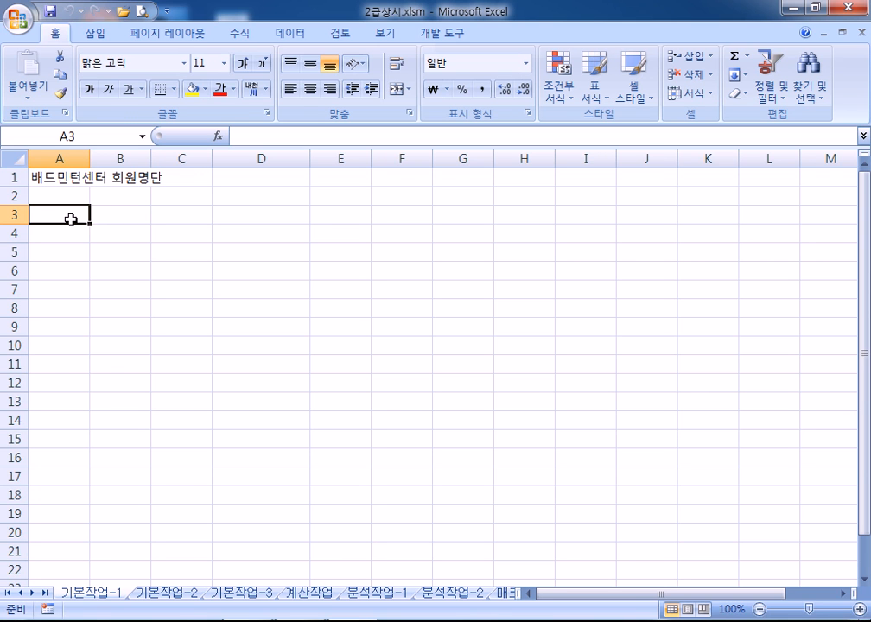
text(tj)
key(BackSpace)
key(BackSpace)
text(성며ㅇ)
key(Tab)
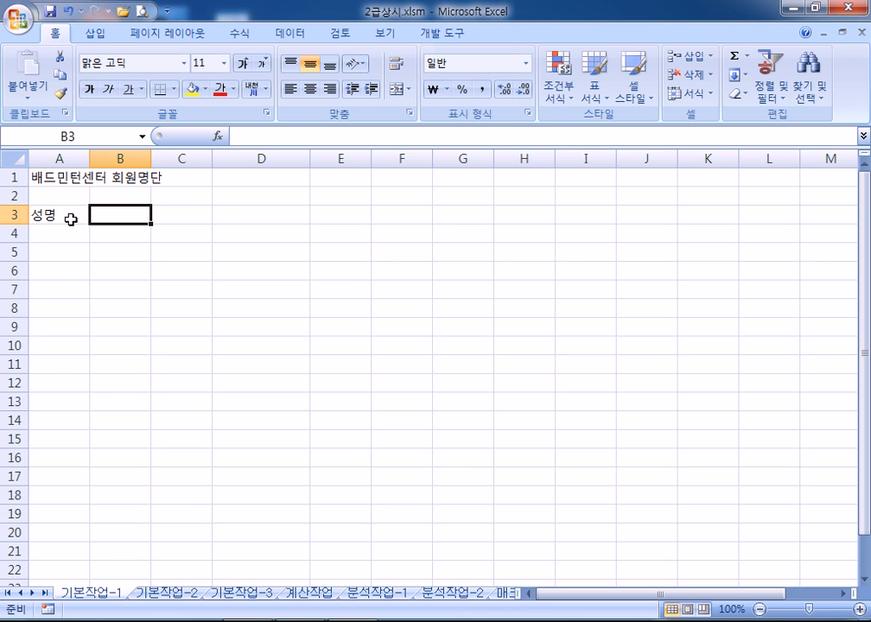
Fill B3:F3 with the headings 회원코드, 구분, 연락처, 등록일 and 수강일
text(회원코드)
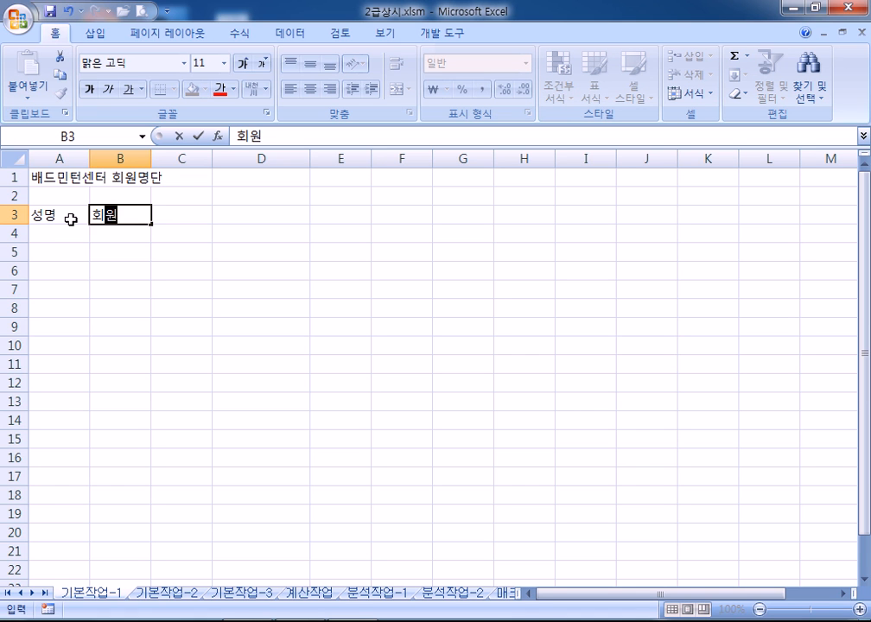
key(Tab)
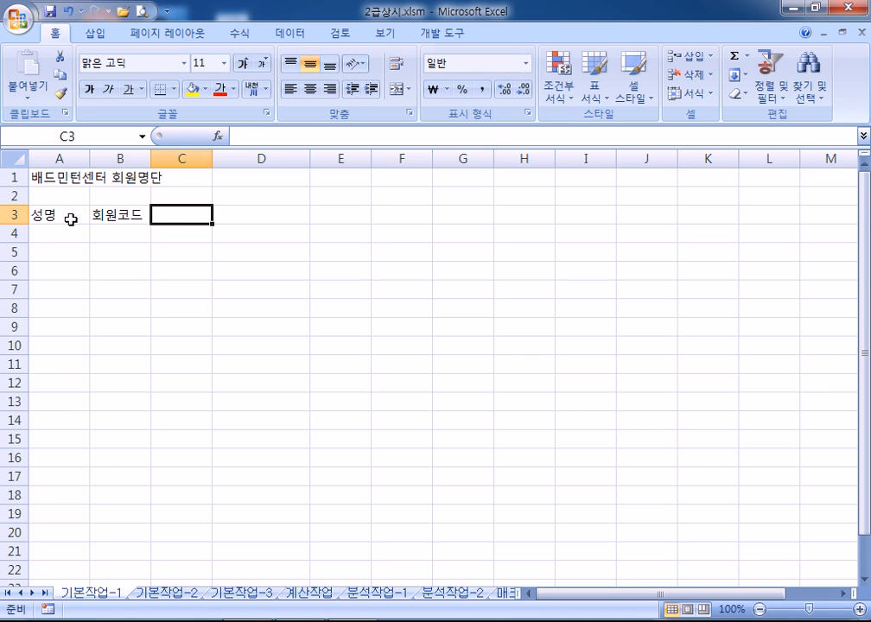
text(구분)
key(Tab)
text(연락ㅊ)
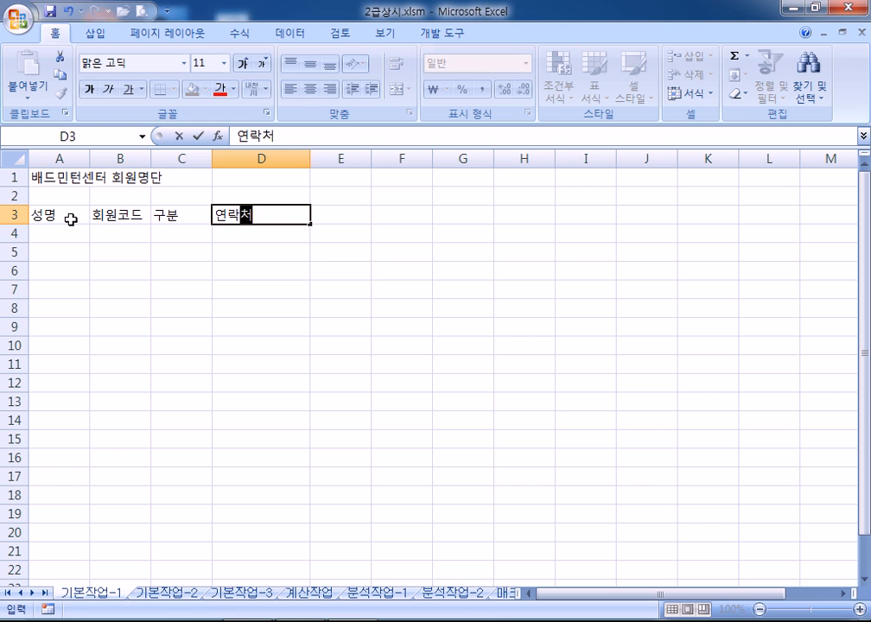
text(ㅓ)
key(Tab)
text(등록일)
key(Tab)
text(수강일)
key(Return)
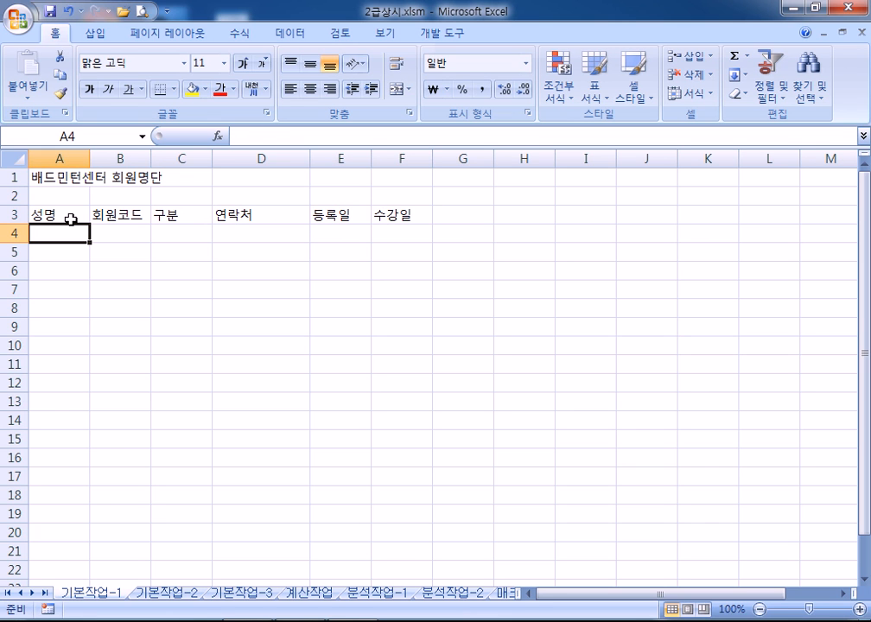
key(Up)
key(Right)
key(Right)
key(Right)
key(Right)
key(Right)
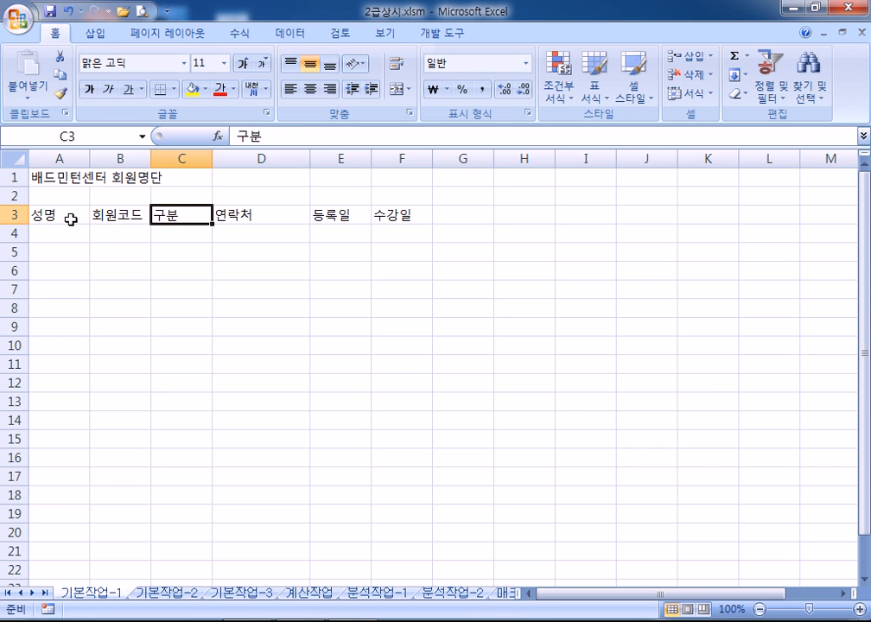
key(Return)
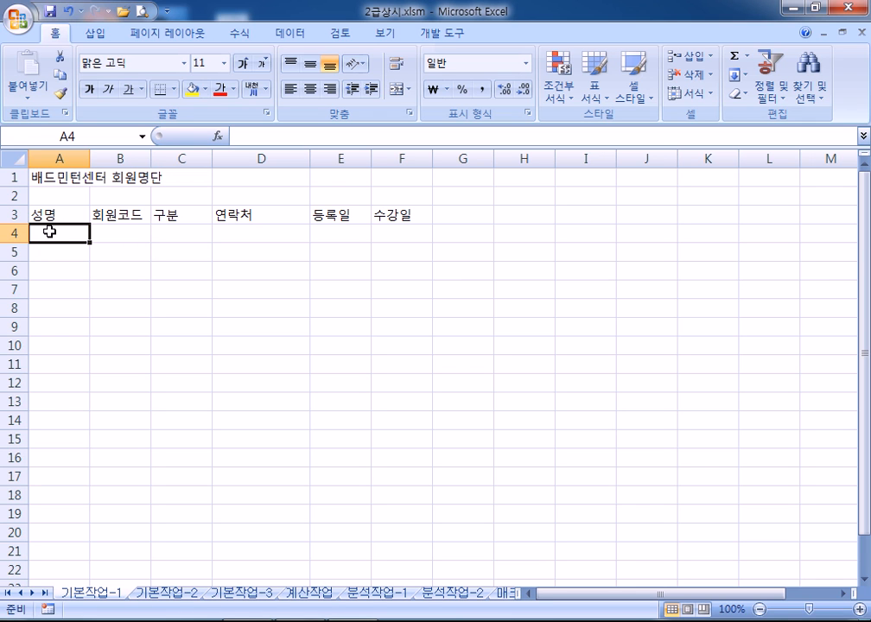
Select the data range A4:F11 and enter a member's name in A11
drag(49, 231, 387, 366)
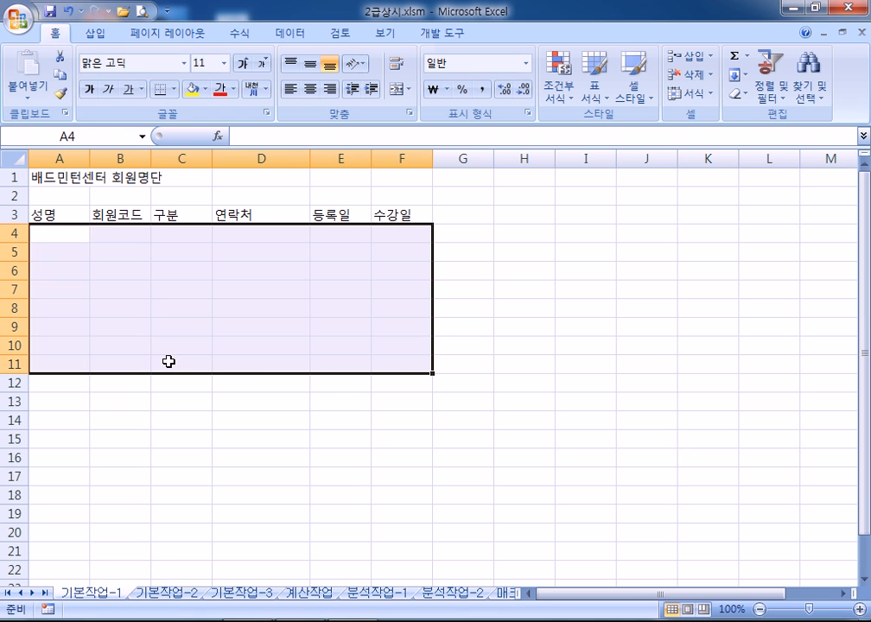
drag(67, 233, 61, 268)
click(54, 345)
click(56, 359)
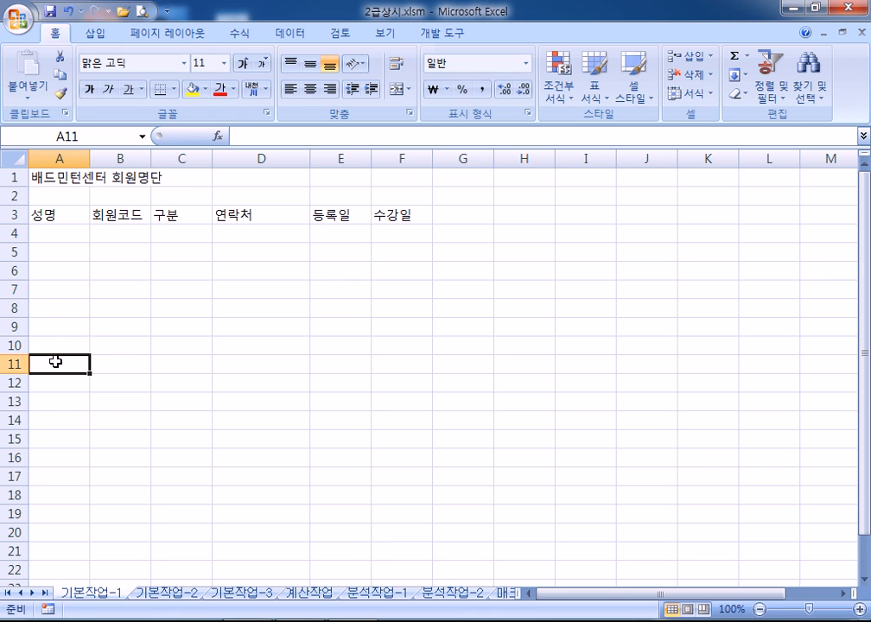
key(Up)
key(Down)
key(Down)
click(120, 234)
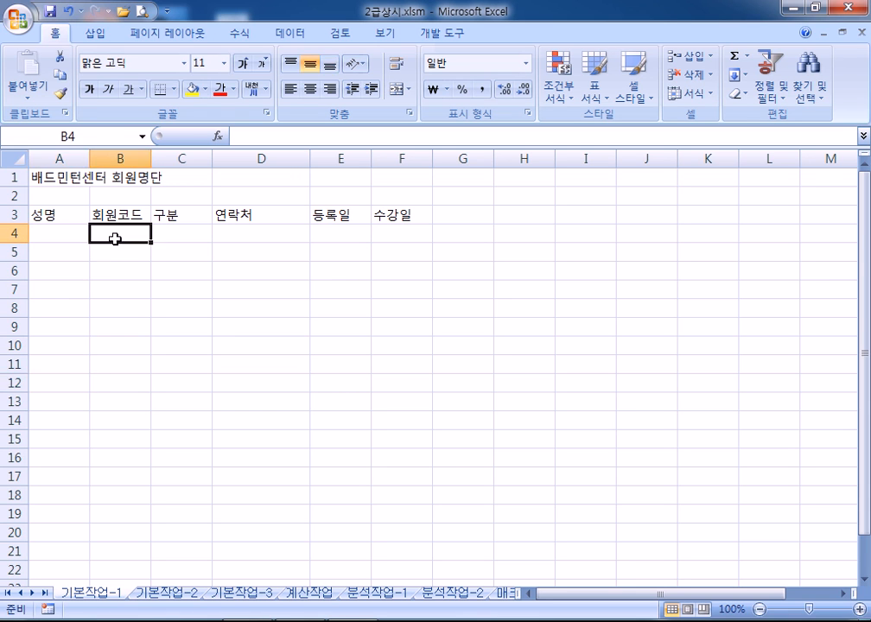
drag(68, 233, 391, 368)
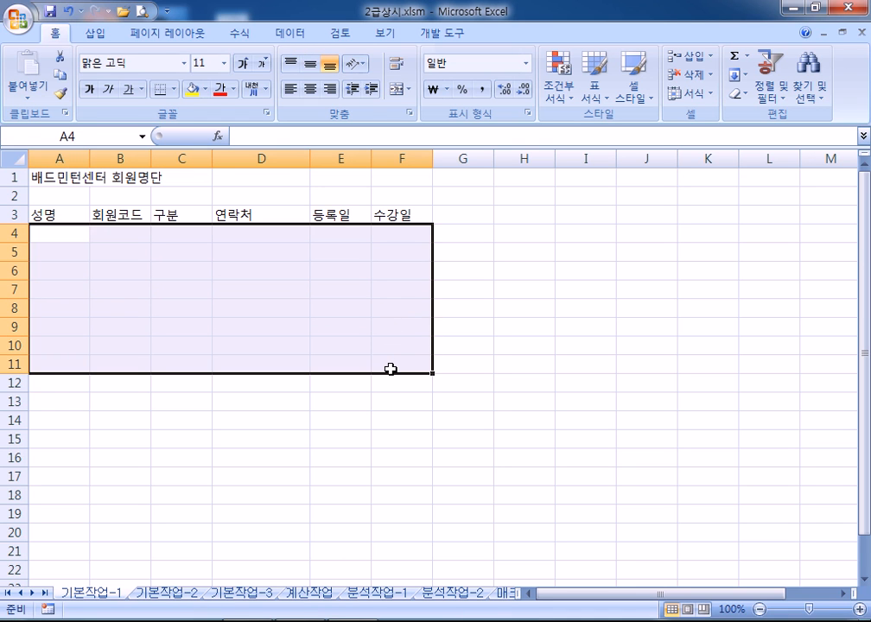
key(Return)
key(Return)
key(Return)
key(Return)
key(Return)
key(Return)
key(Return)
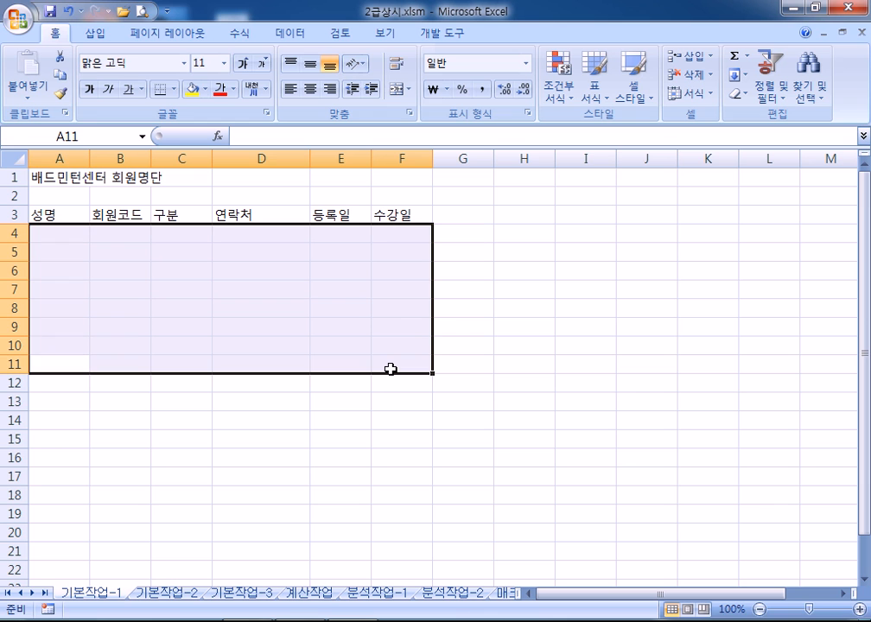
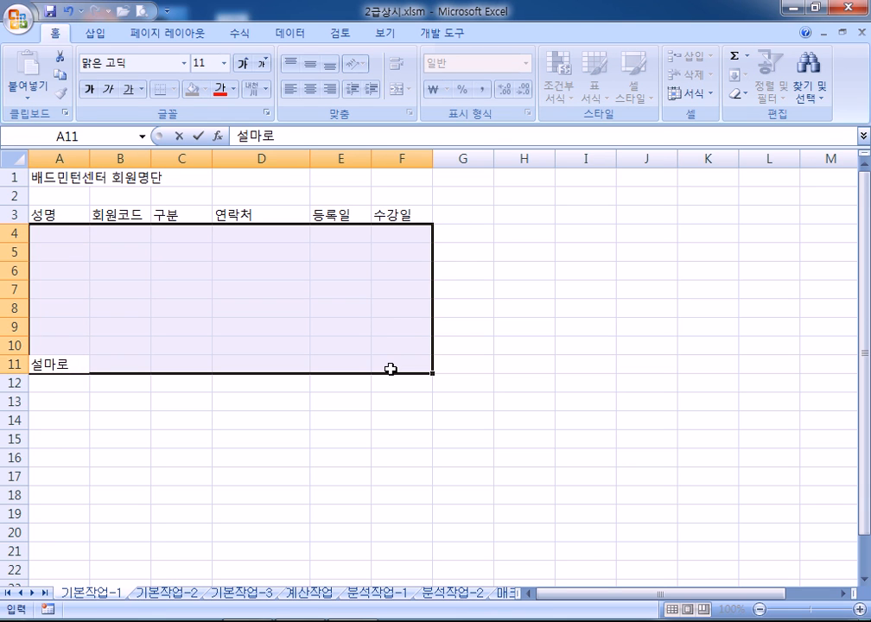
key(Return)
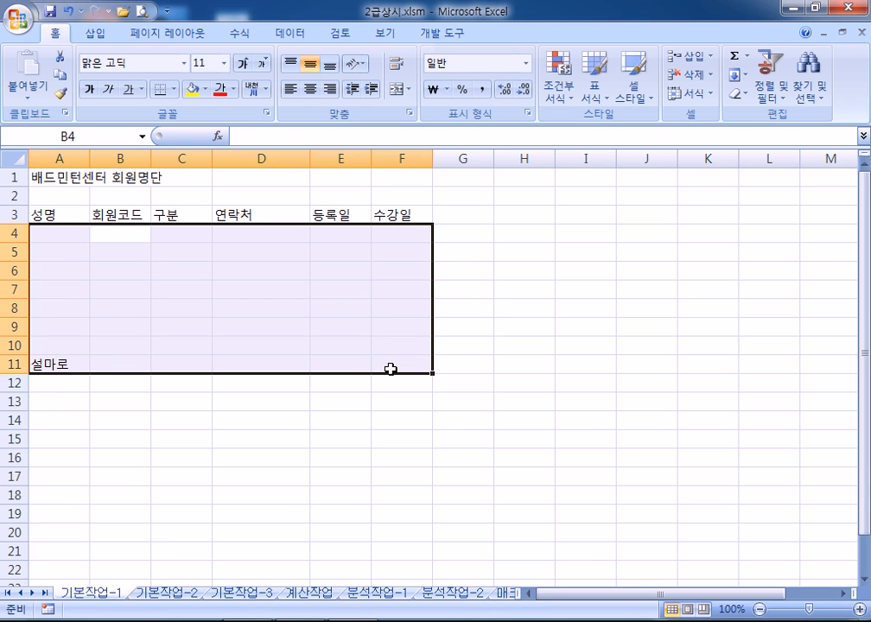
Enter the first uppercase BD- member code in B4, correcting the mis-typed attempts
text(유-)
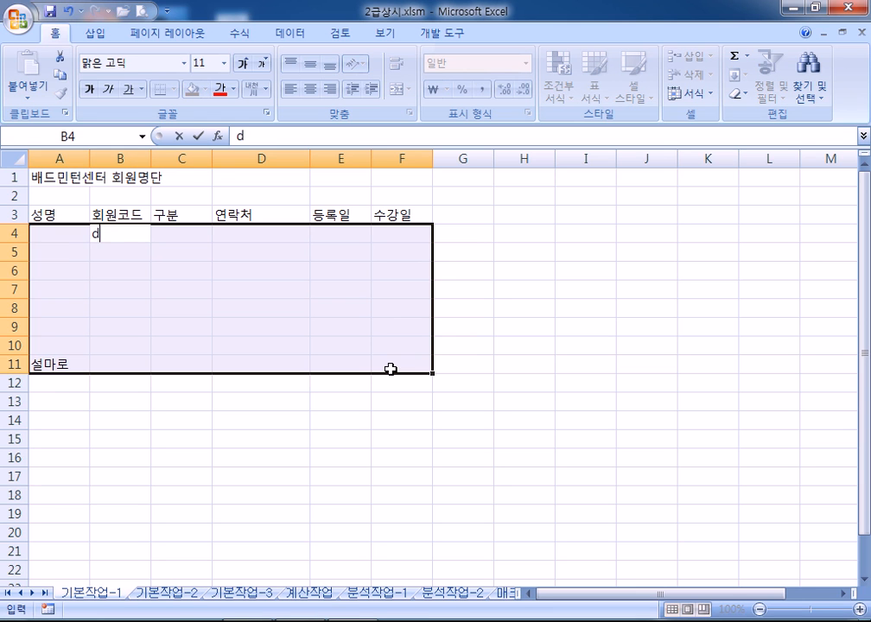
key(BackSpace)
key(BackSpace)
text(db-)
key(BackSpace)
key(BackSpace)
text(bd-)
key(BackSpace)
key(BackSpace)
key(BackSpace)
text(BD-1035)
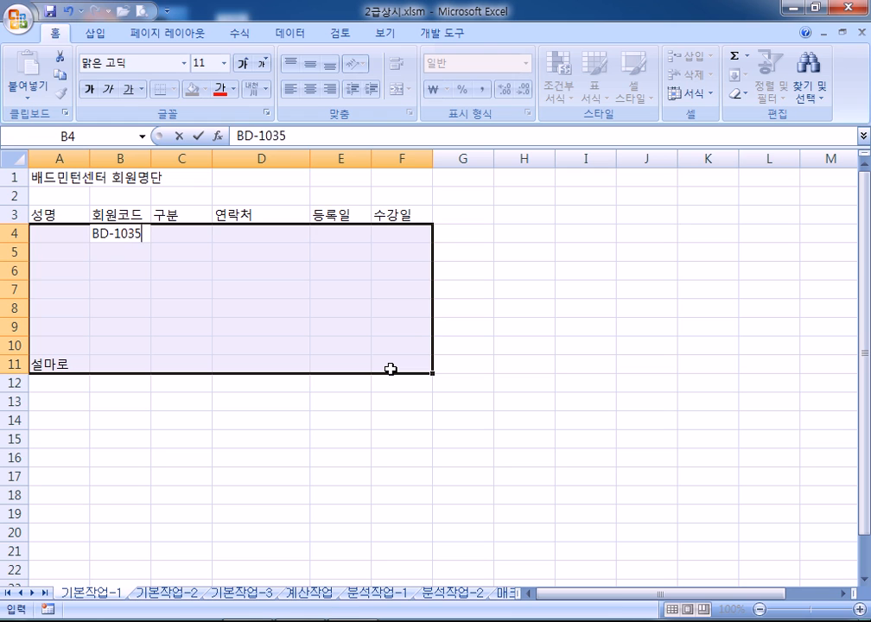
key(Return)
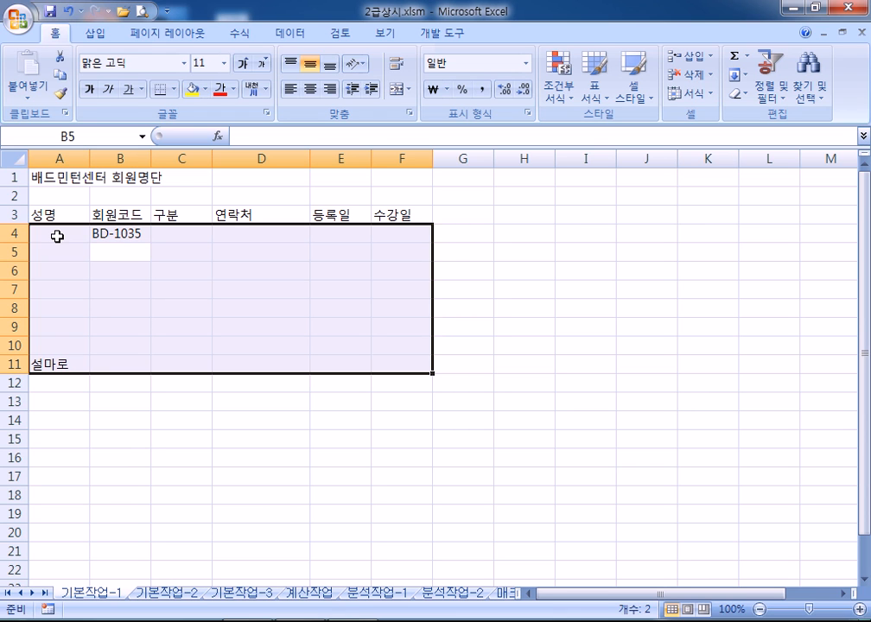
Enter BD- member codes in B5 through B7, removing a stray letter in B7
click(102, 251)
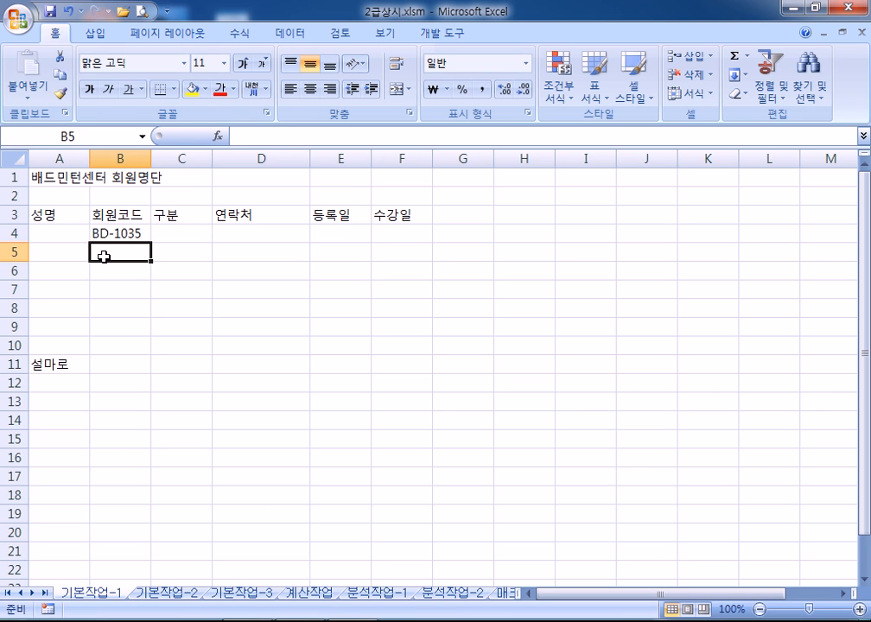
text(BD-)
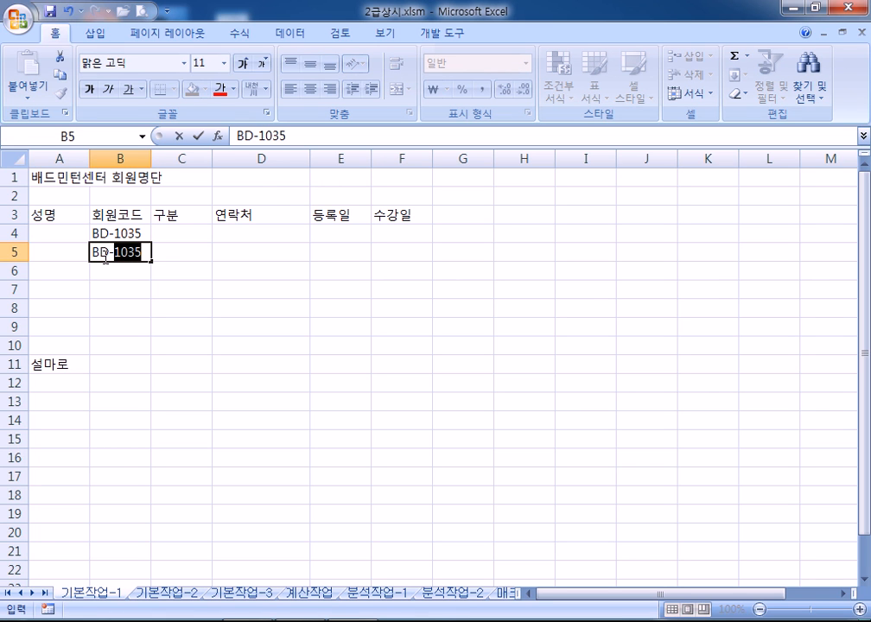
text(1068)
key(Return)
text(B)
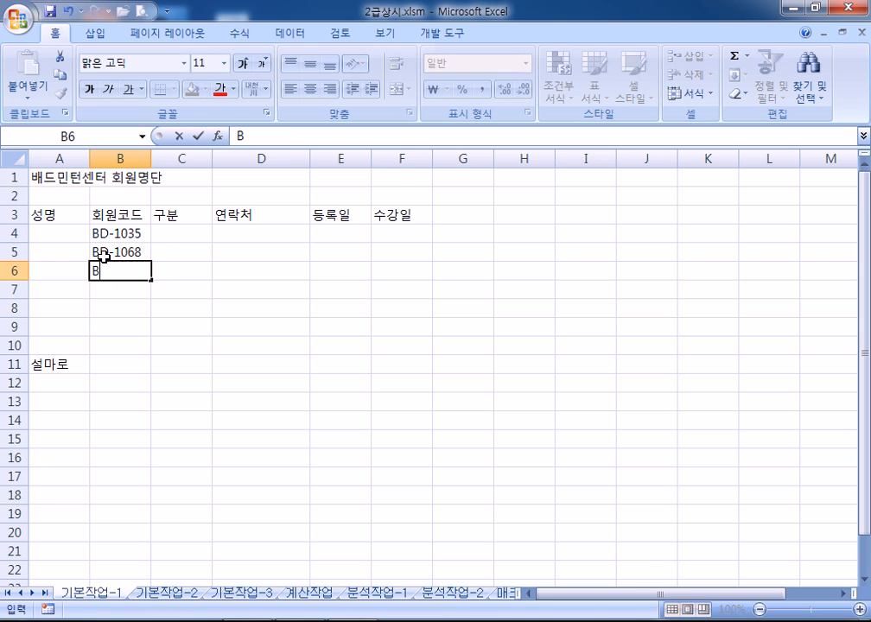
text(D-1086)
key(Return)
text(BD-1268B)
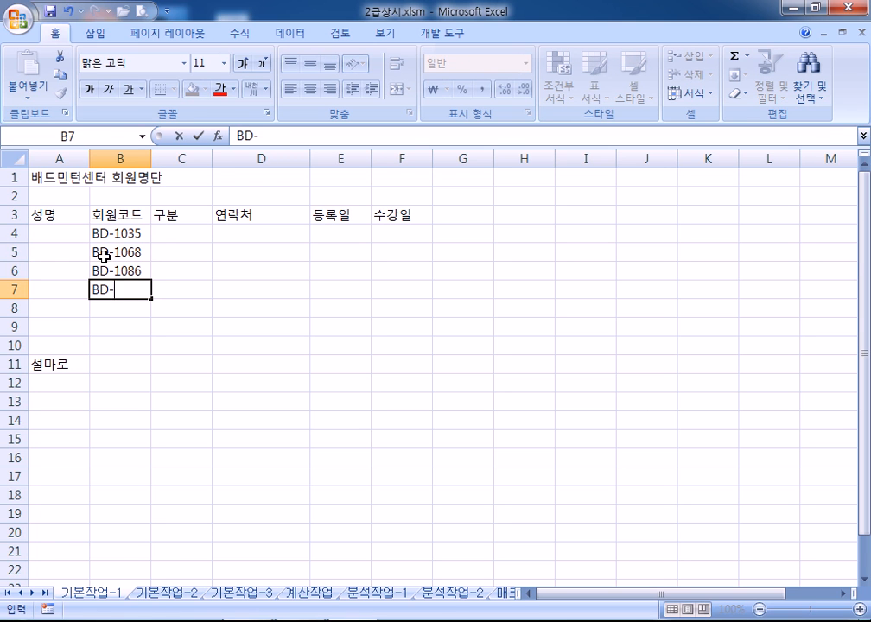
key(BackSpace)
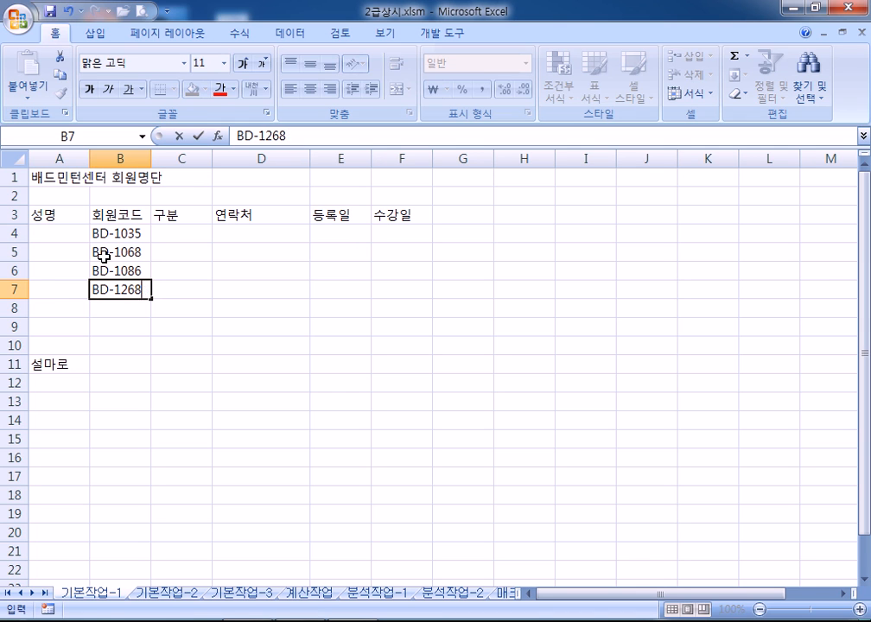
key(Return)
Enter the remaining BD- member codes in B8 through B11
text(BD-)
text(2305)
key(Return)
text(BD-2048)
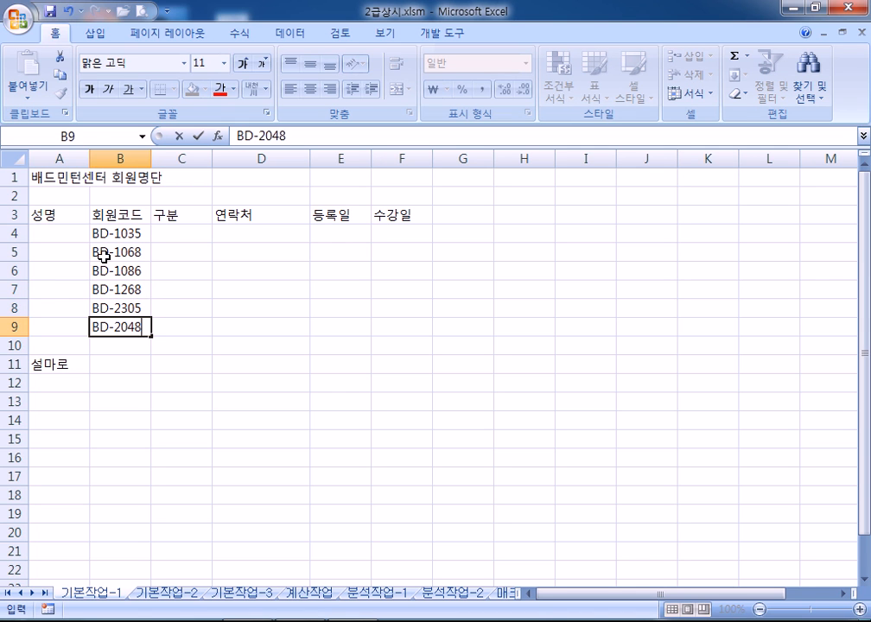
key(Return)
text(BD-2147)
key(Return)
text(BD-2369)
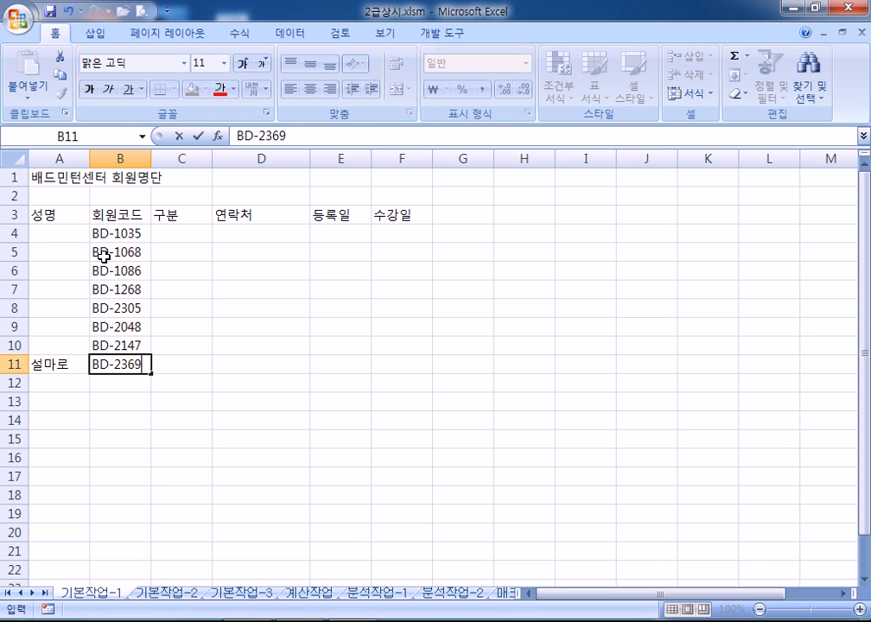
Fill C4:C8 with 정회원, switching the input to Korean first
click(165, 234)
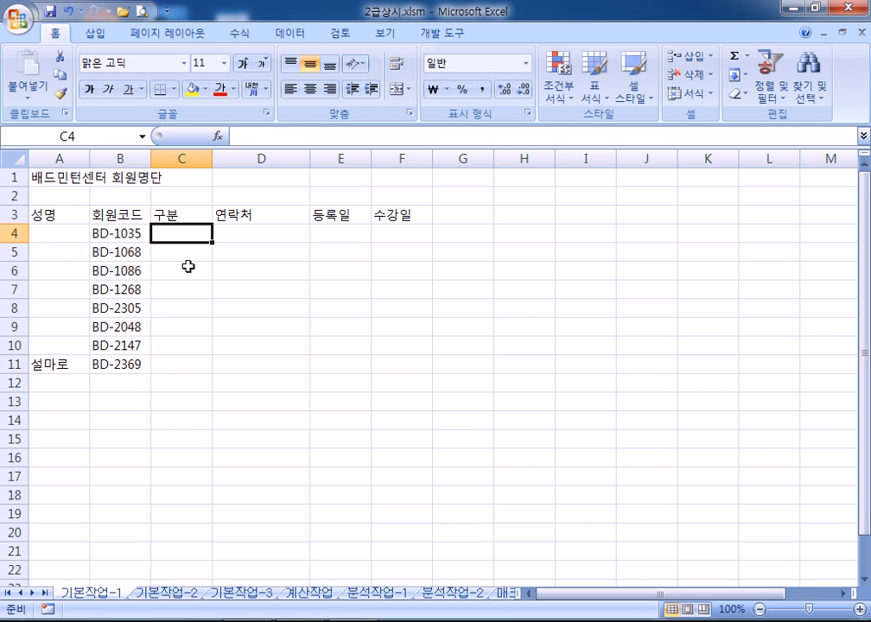
scroll(186, 264, up, 4)
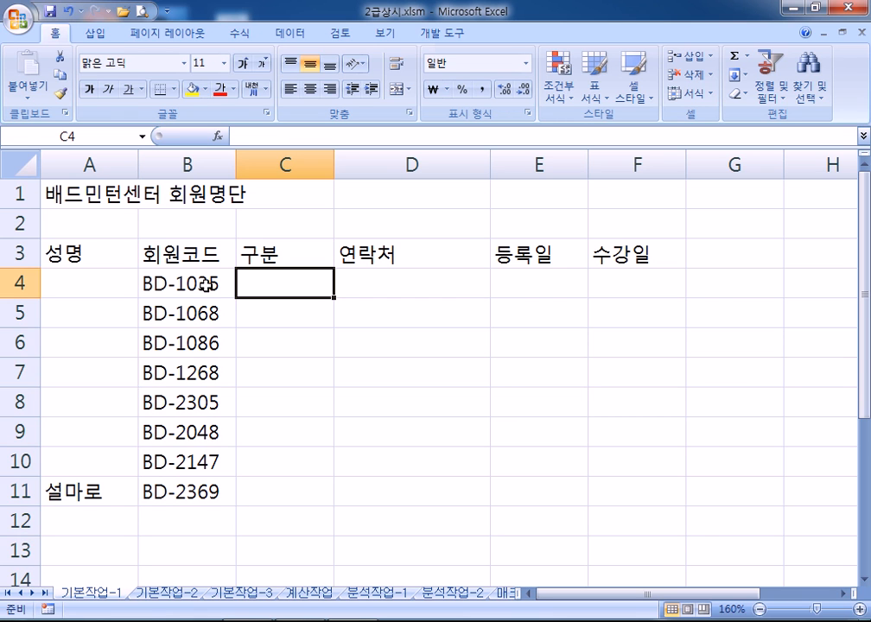
text(WJD)
key(BackSpace)
key(Escape)
key(Hangul)
text(정회원)
key(Return)
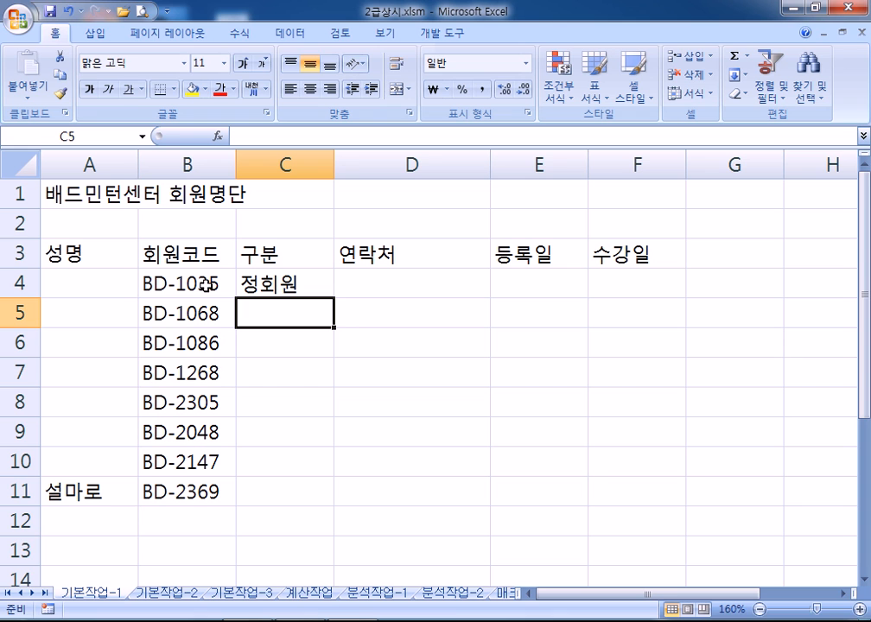
text(정회원)
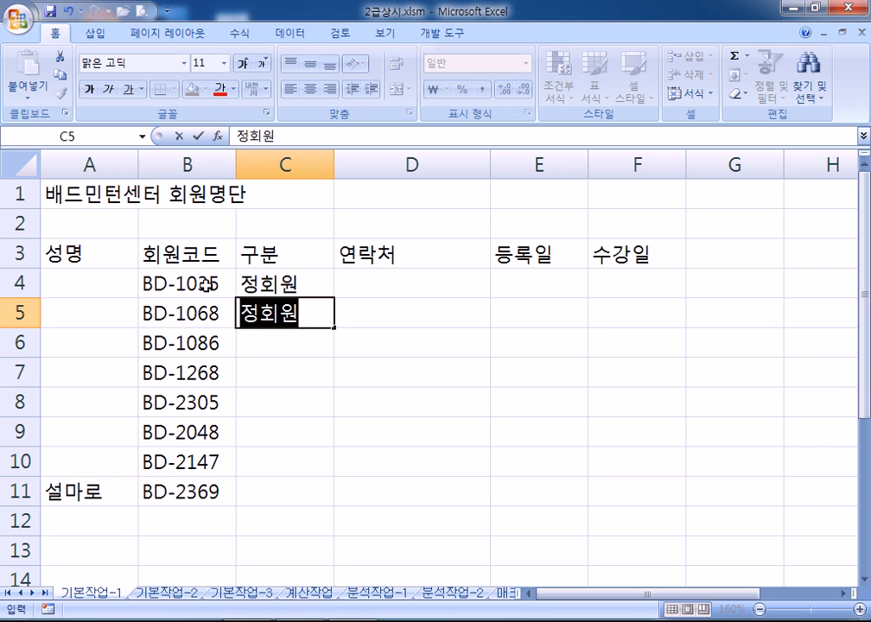
key(Return)
text(정)
key(Return)
text(정)
key(Return)
text(정)
key(Return)
Fill C9:C11 with 준회원
text(정)
key(Return)
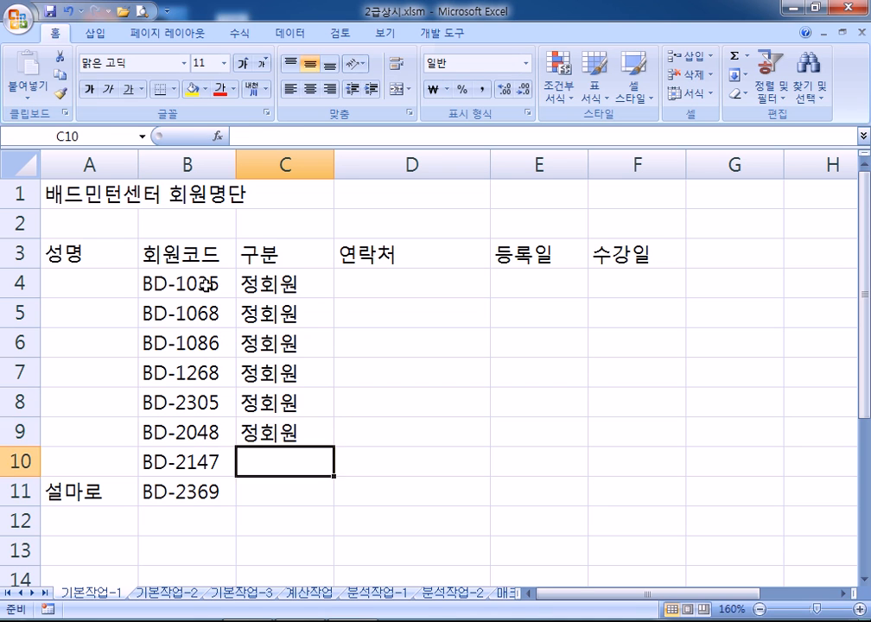
key(Up)
text(준회원)
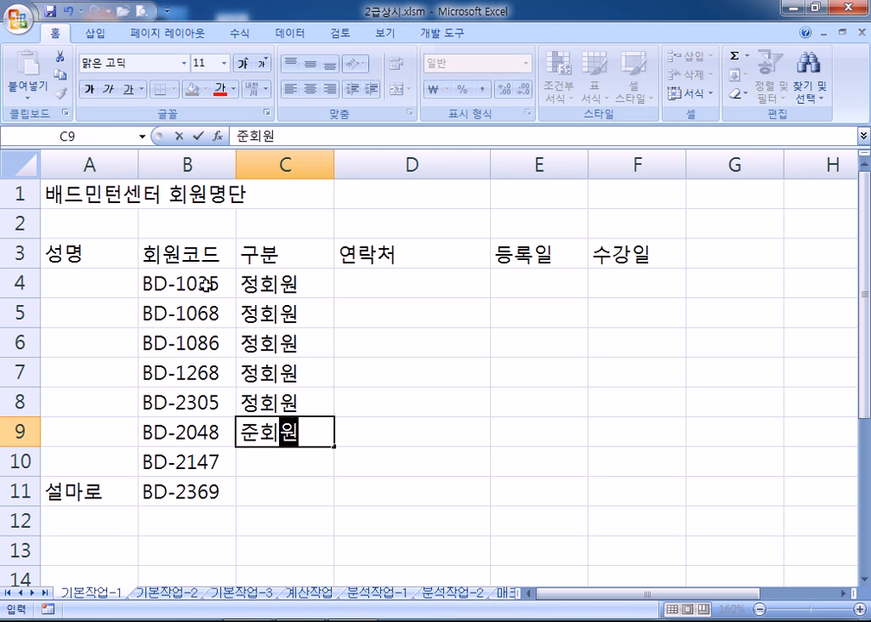
key(Return)
text(준)
key(Return)
text(준)
key(Return)
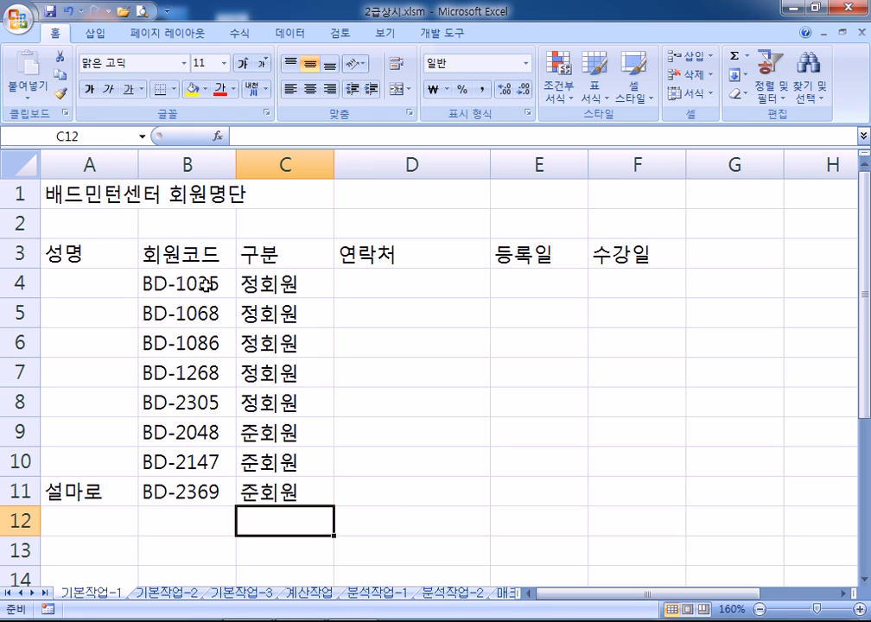
Enter the member's contact number in D4 and registration date 3월 2일 in E4
click(386, 286)
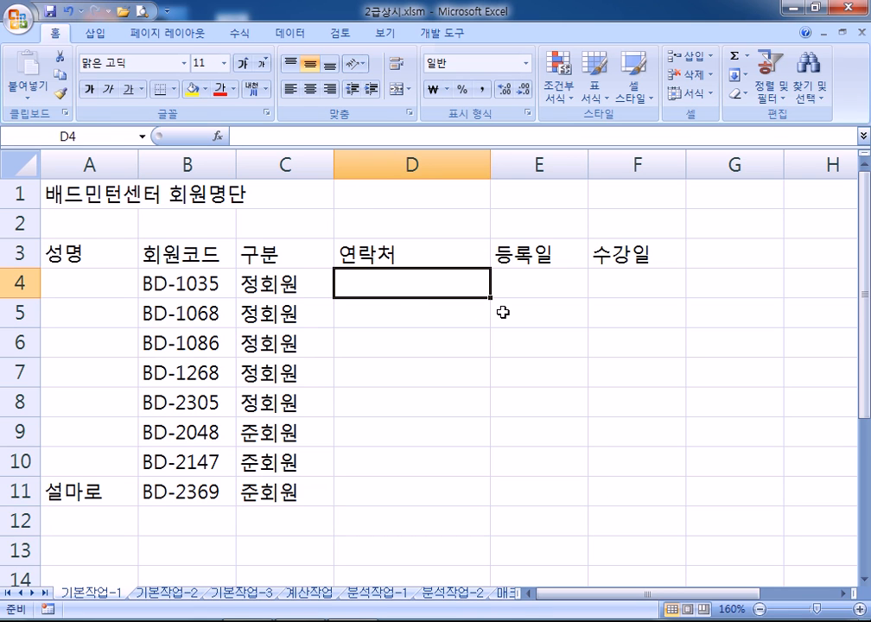
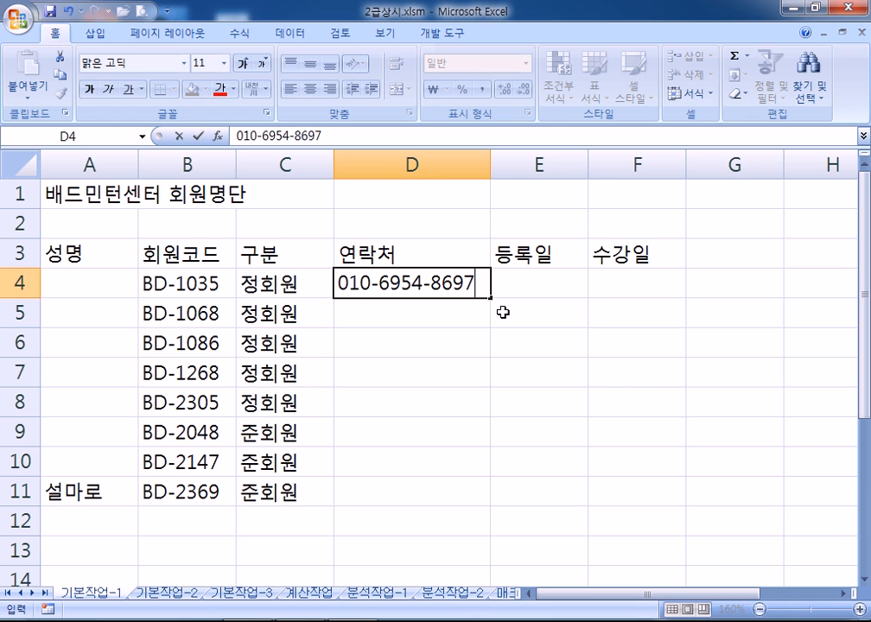
key(Return)
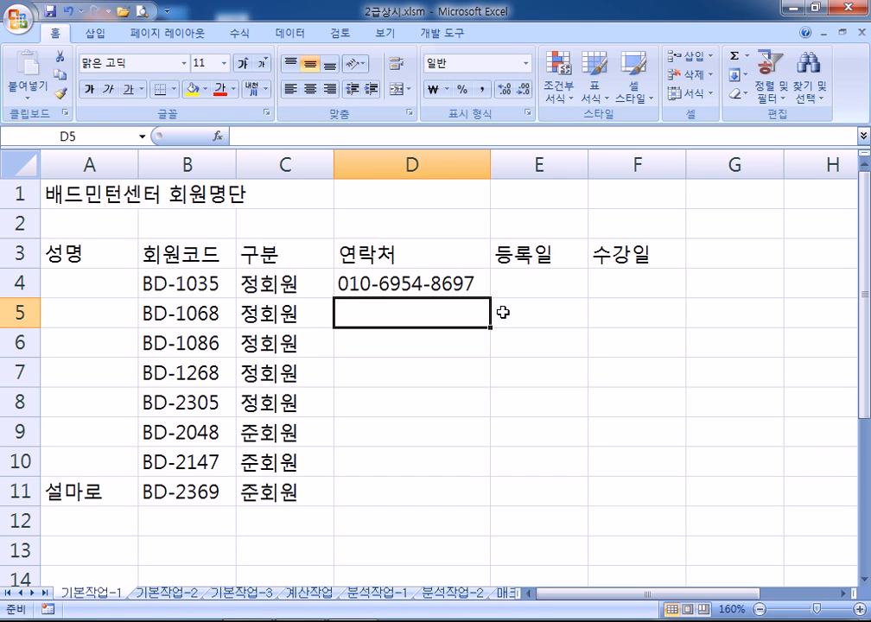
key(Up)
key(Right)
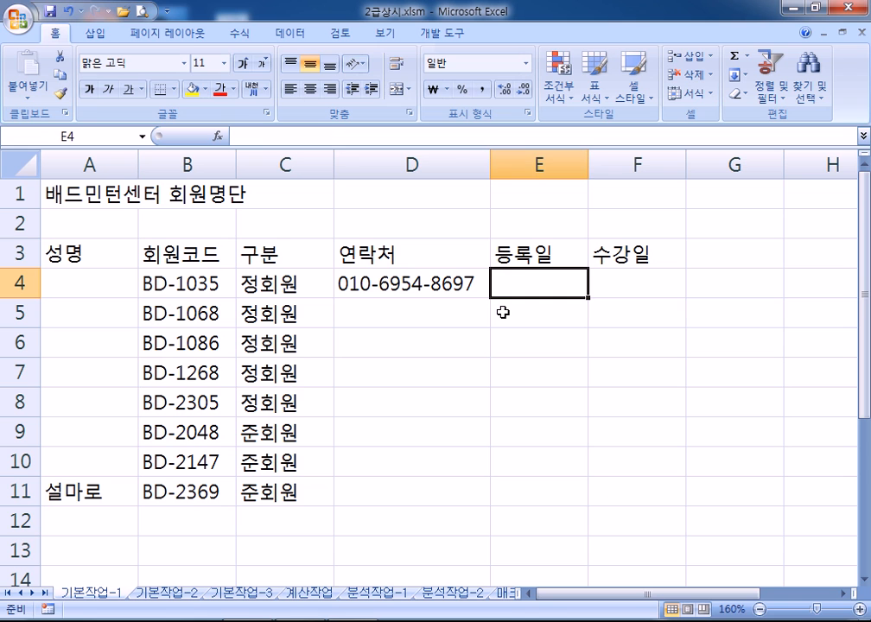
text(3월 )
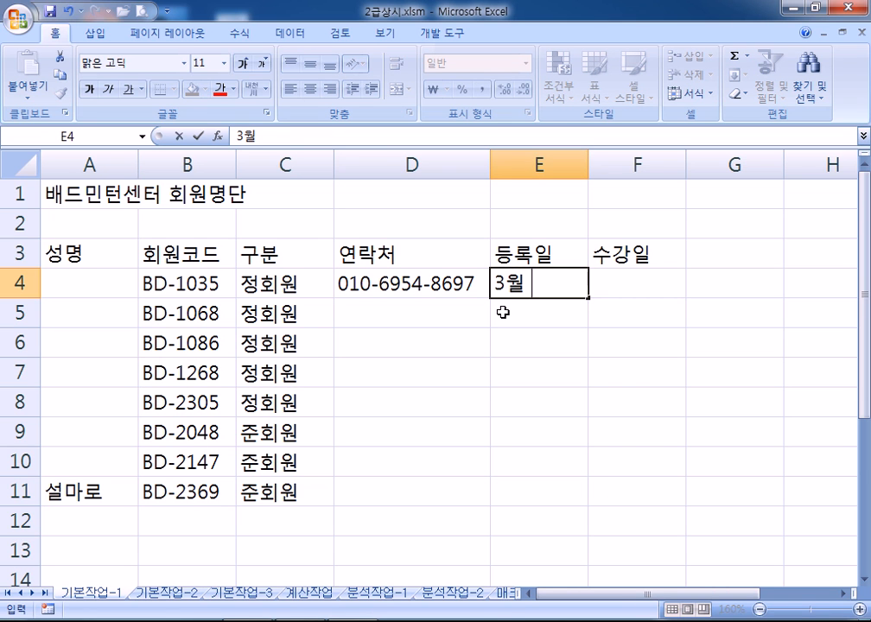
text(2이ㄹ)
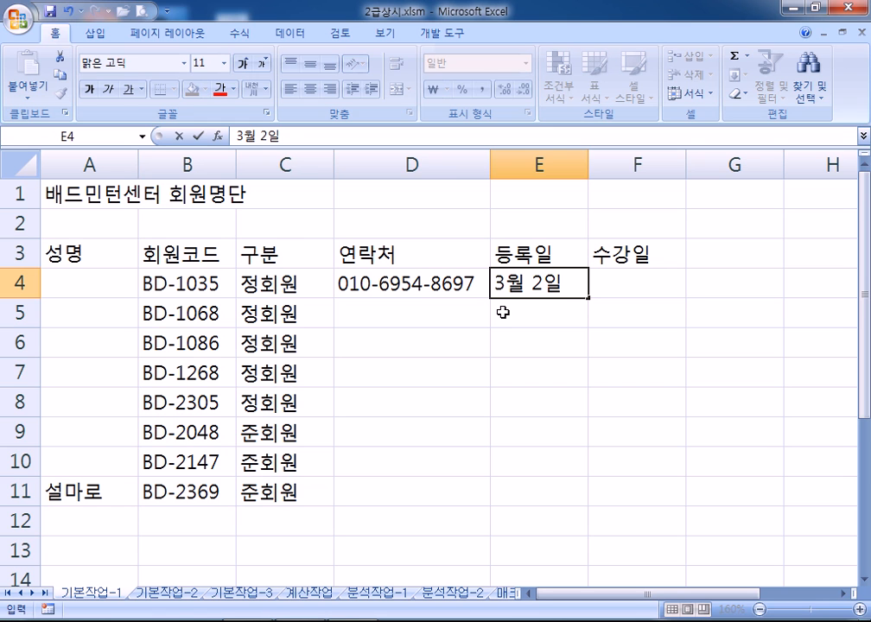
key(Tab)
Enter class days 월, 수, 금 in F4 and 화, 목, 토 in F5 and F6
text(월, 수, 금)
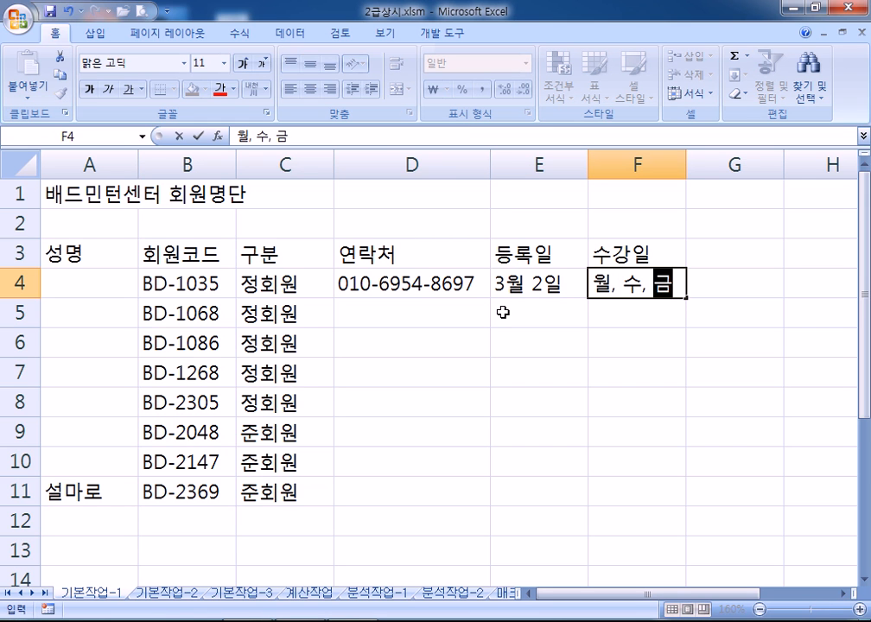
key(Return)
text(호)
key(Escape)
key(Escape)
key(Tab)
text(화, )
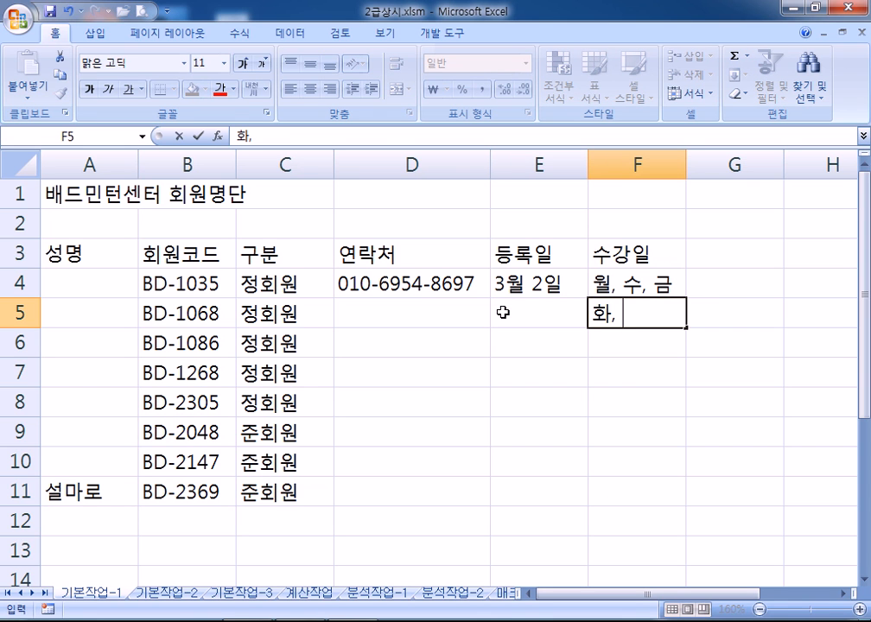
text(목, 토)
key(Return)
text(화, 목, 토)
key(Return)
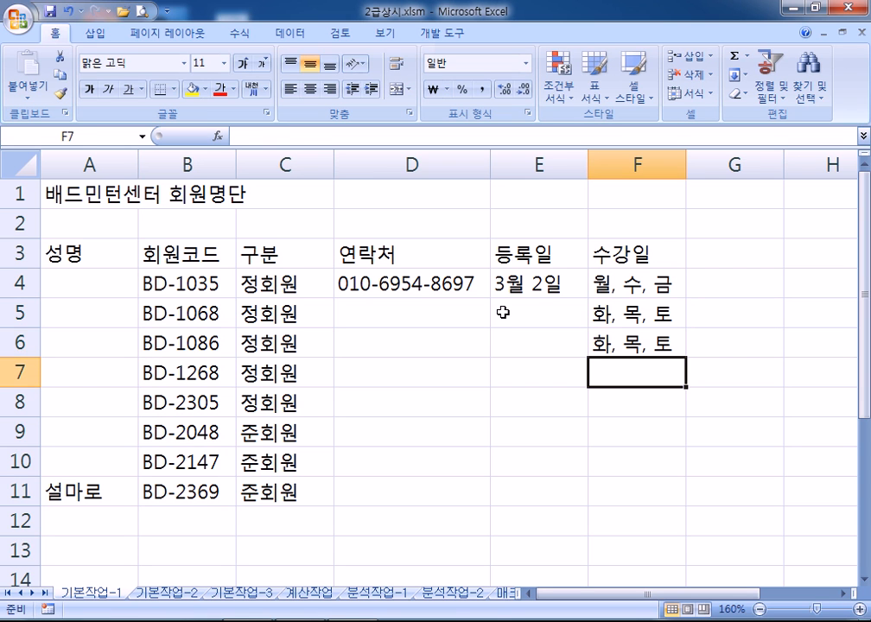
Fill F7:F11 with class days 월, 수, 금 or 화, 목, 토 for each member
text(월, 수, 금)
key(Return)
text(화, 목, 토)
key(Return)
text(월, 수, 금)
key(Return)
text(월, 수, 금)
key(Return)
text(화)
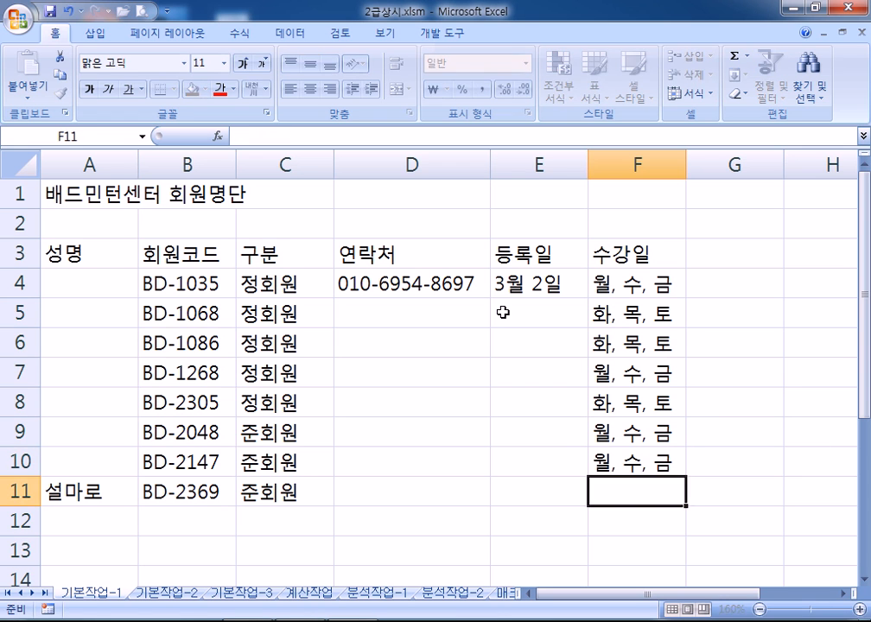
key(Return)
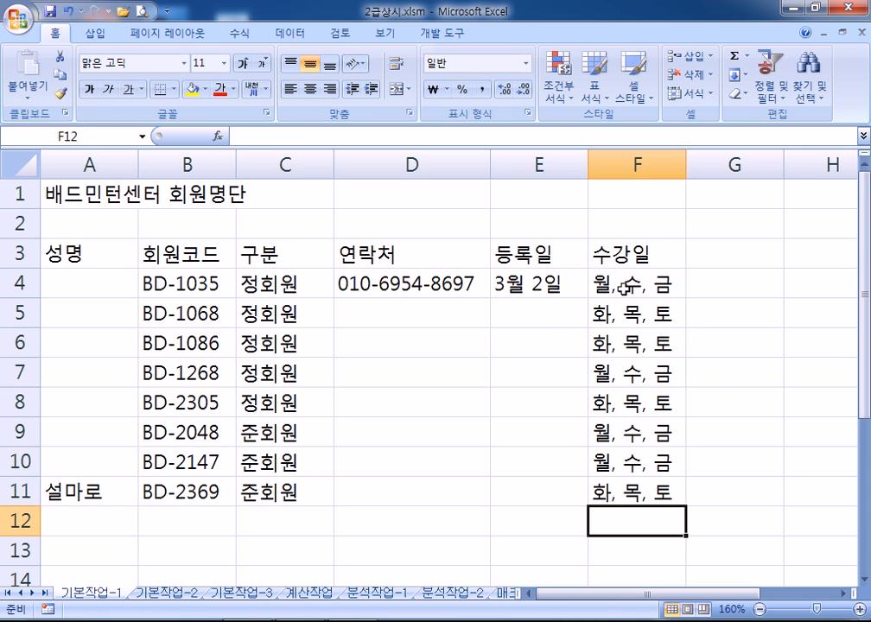
Look over the class days F4:F11, 구분 entries C4:C11 and member codes B4:B11
drag(617, 286, 618, 317)
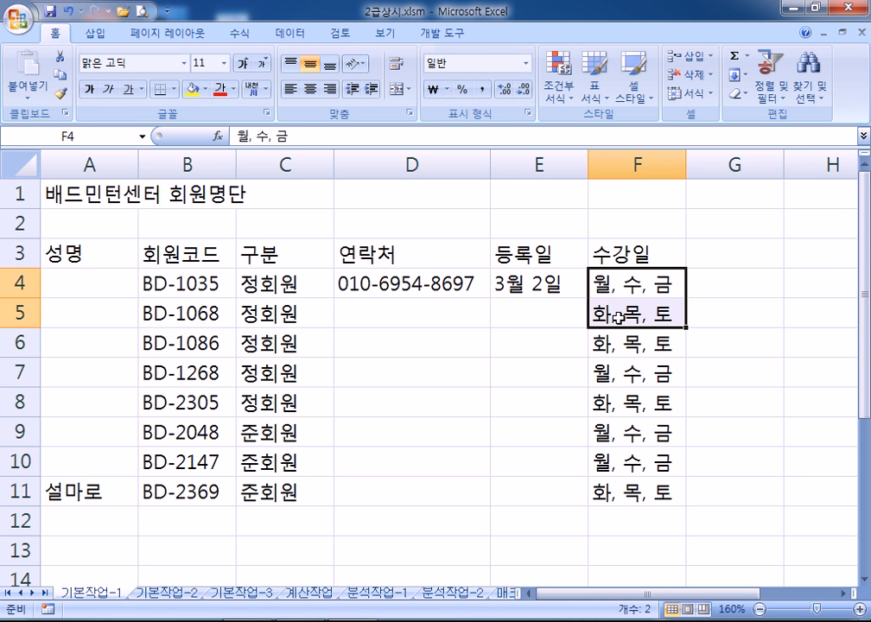
click(612, 346)
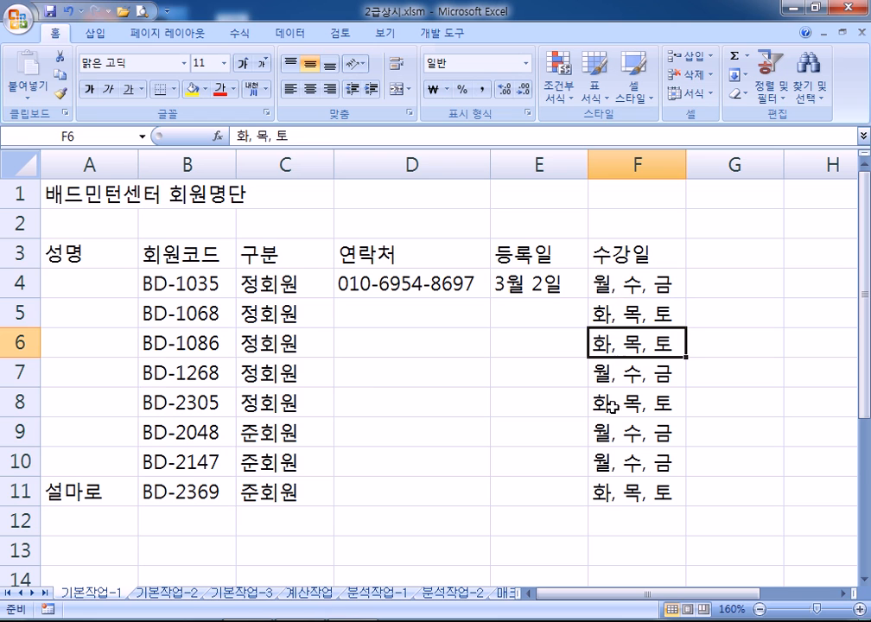
drag(296, 286, 291, 491)
drag(605, 285, 636, 492)
drag(160, 286, 169, 489)
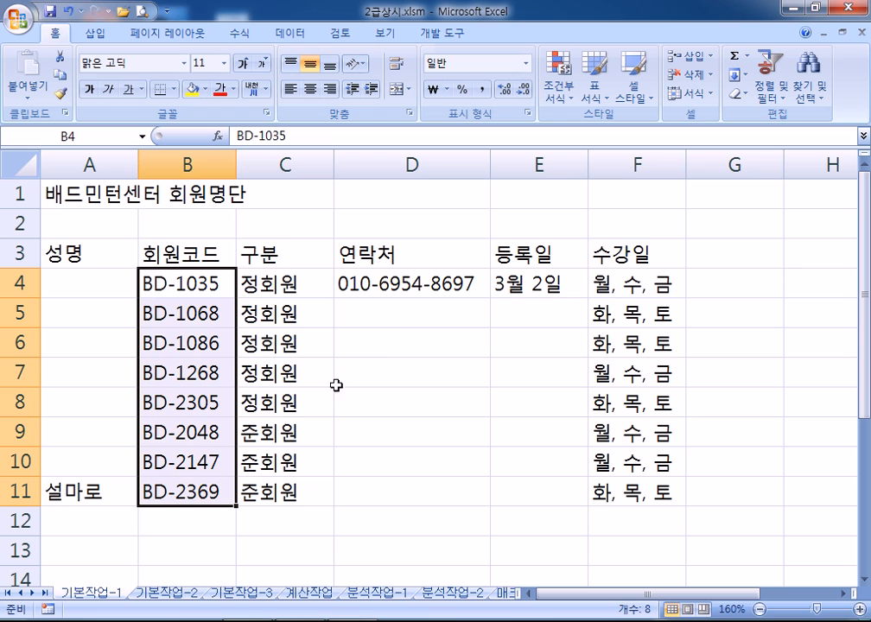
Enter 3월 19일 in E5 for BD-1068, discarding a 3-19 entry in E6
click(521, 308)
text(3월 19일)
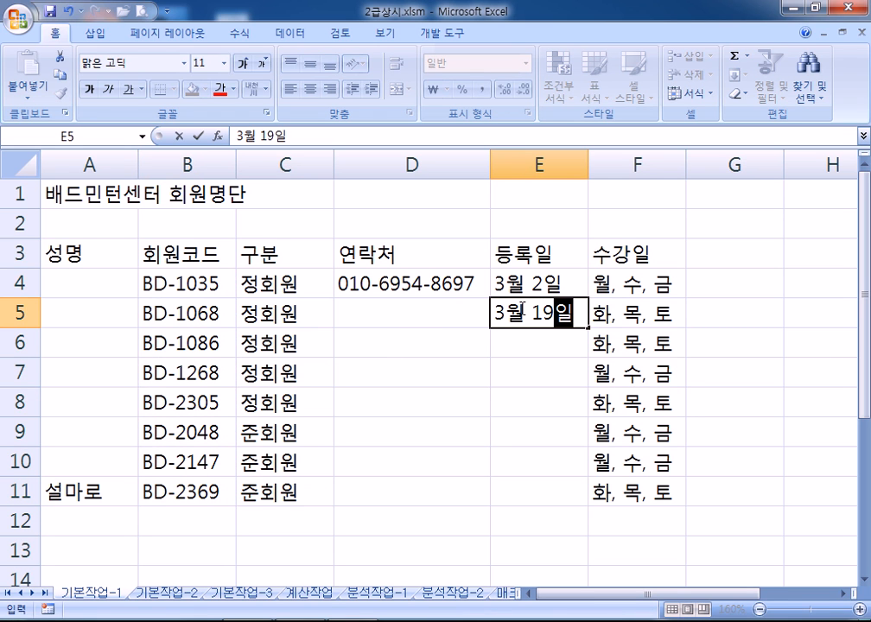
key(Return)
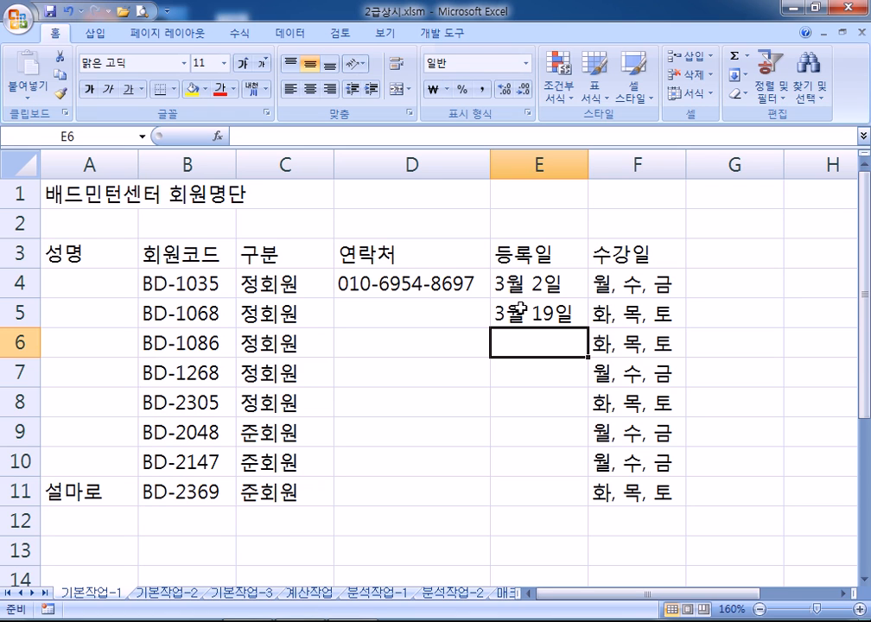
text(3-19)
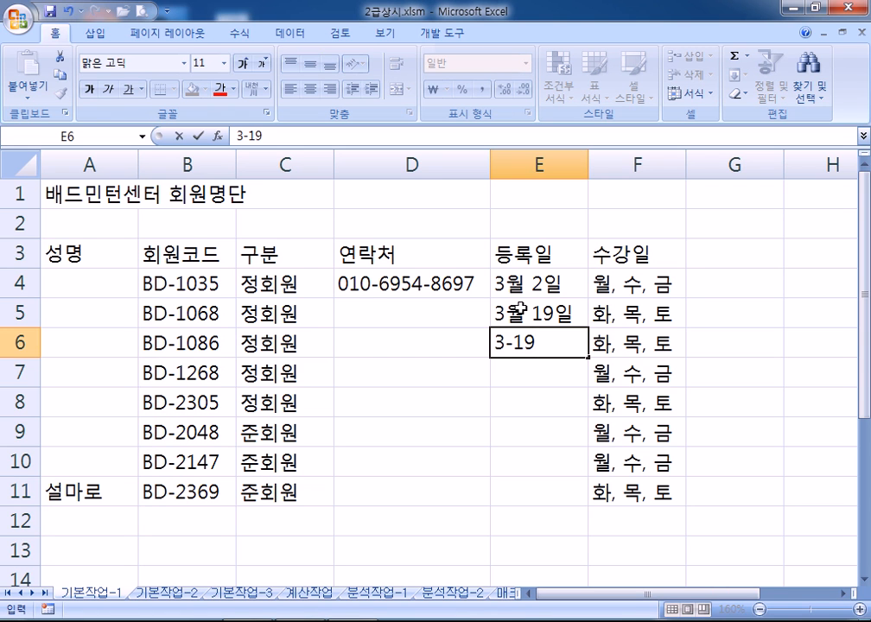
key(Escape)
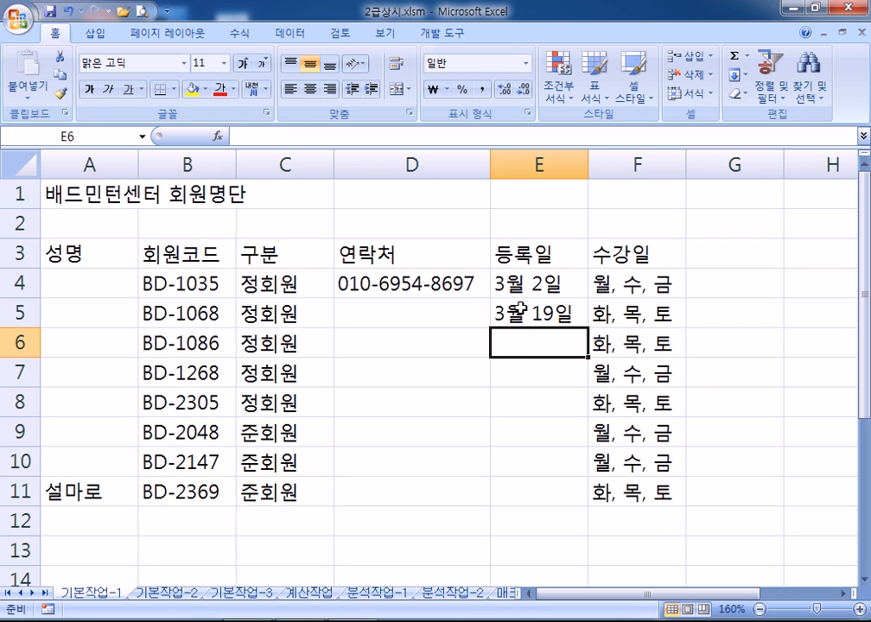
drag(88, 278, 609, 488)
Review the member table A3:F11, its contact cells D4:D10 and class days F4:F11
click(93, 287)
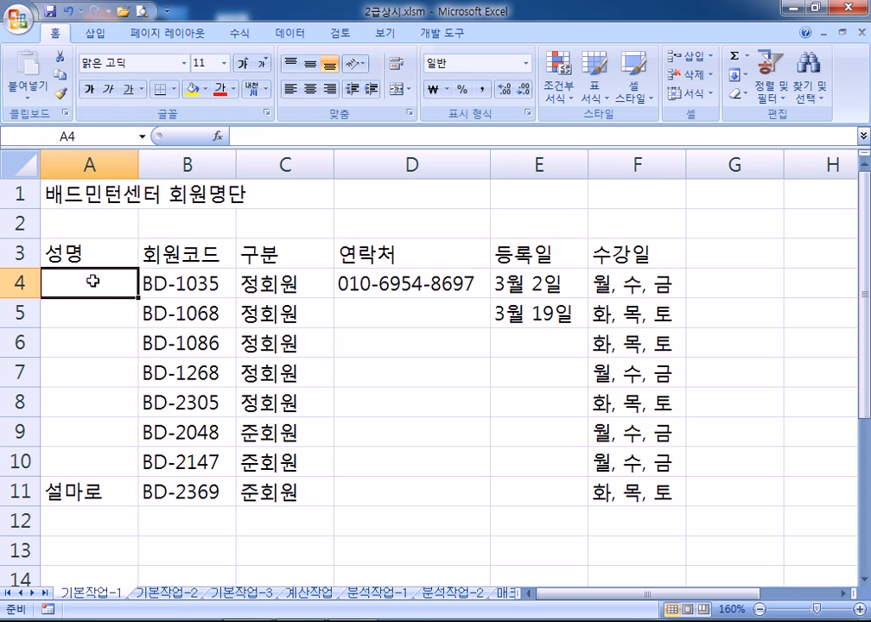
click(79, 255)
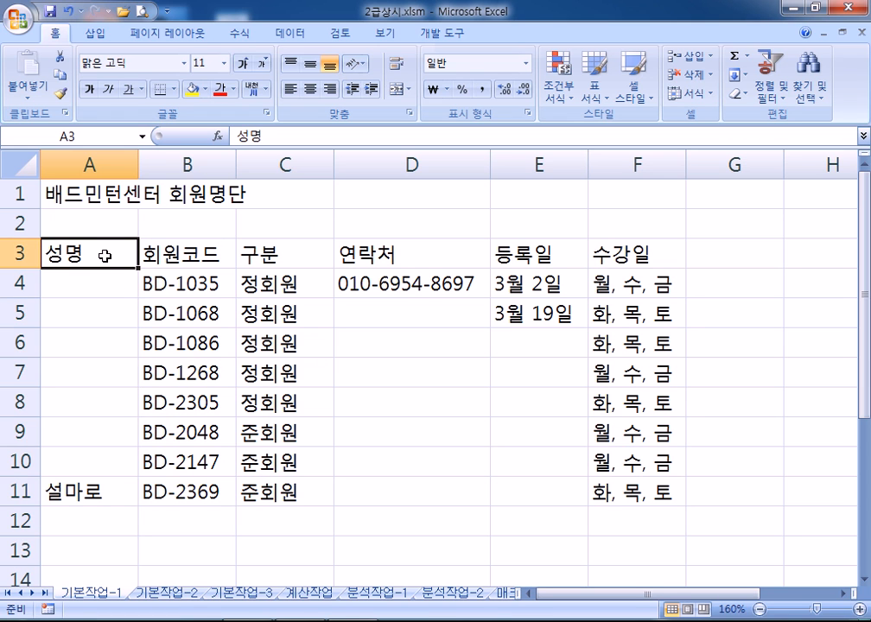
click(425, 338)
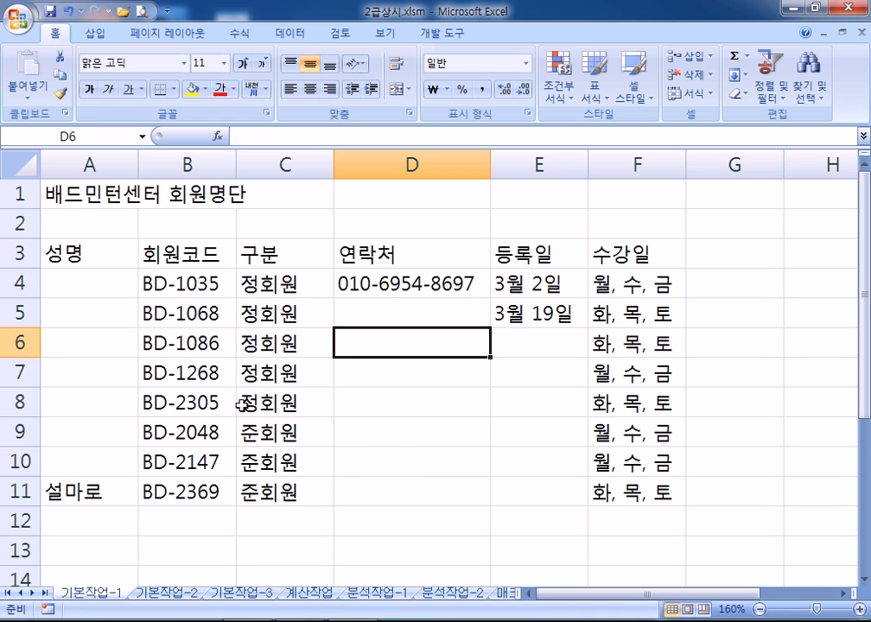
drag(101, 252, 630, 487)
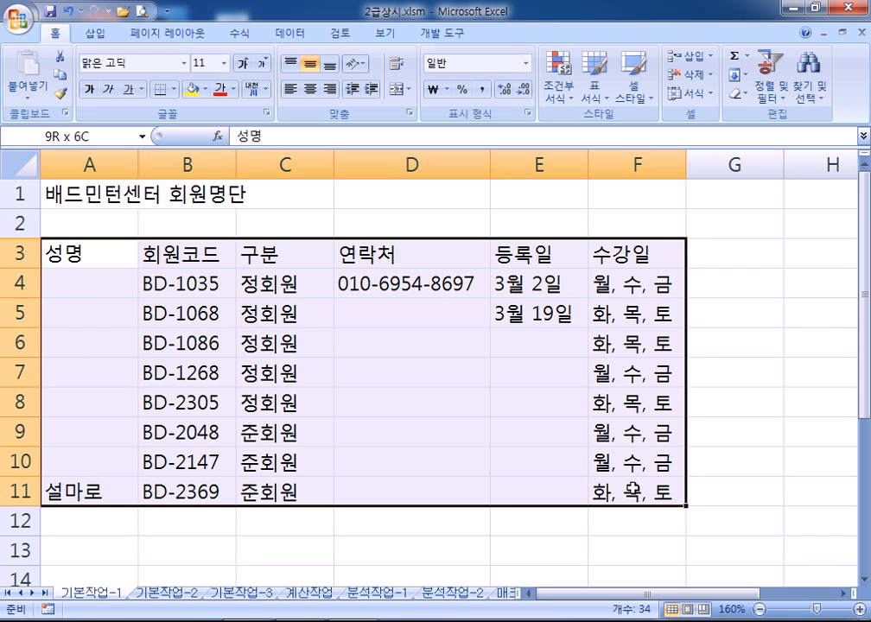
click(404, 284)
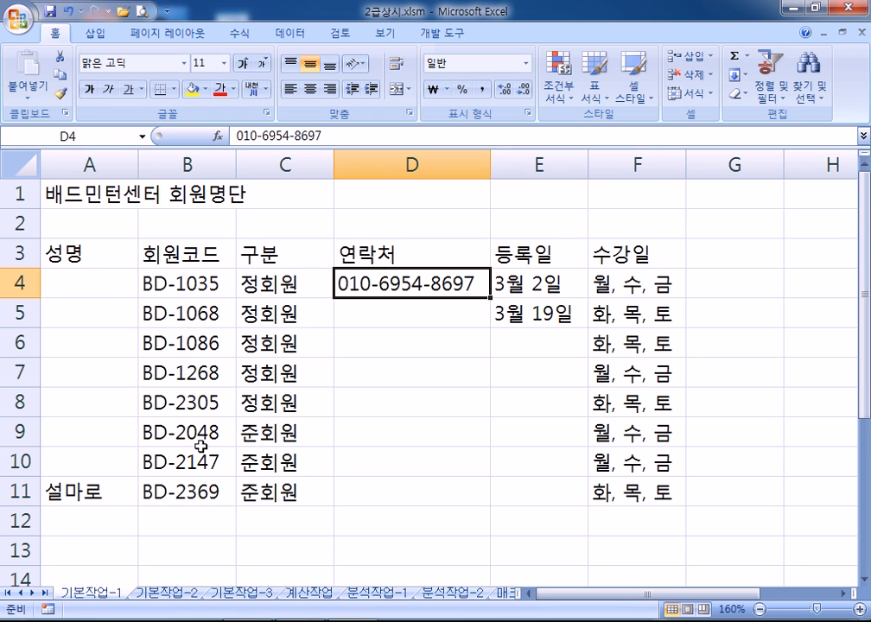
drag(72, 250, 610, 499)
drag(401, 362, 394, 458)
drag(653, 289, 618, 491)
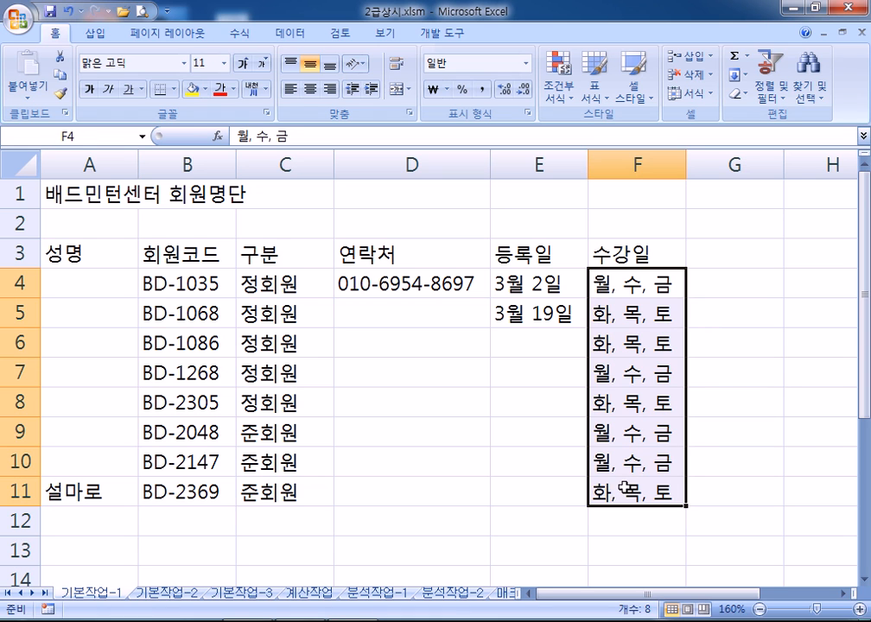
click(410, 338)
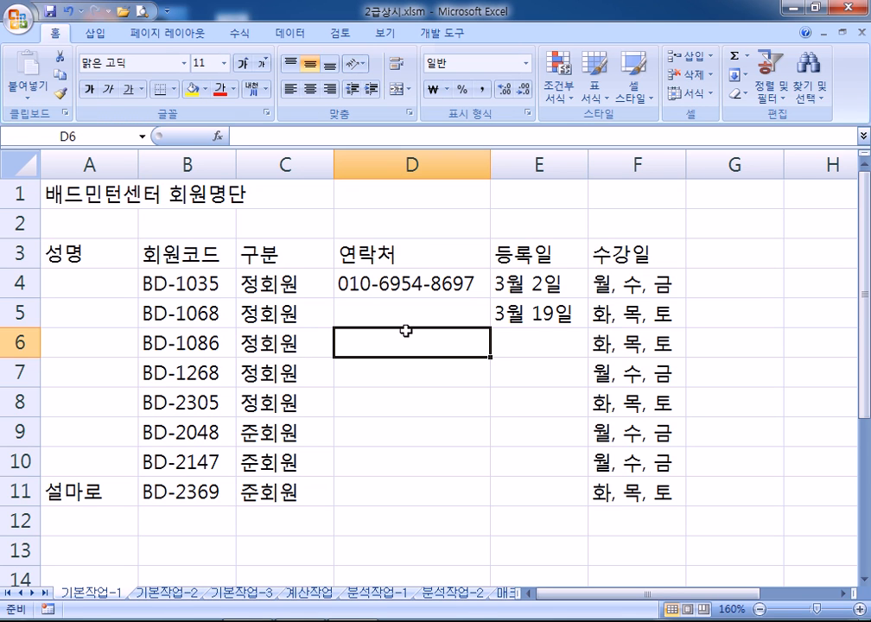
Scroll down and move to the 기본작업-2 employee sheet
scroll(345, 272, down, 3)
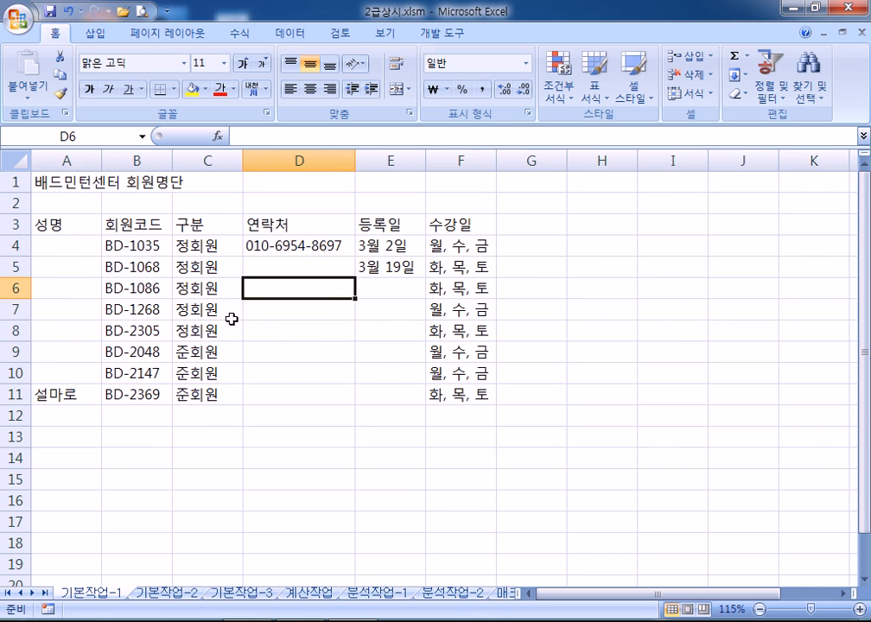
scroll(227, 317, down, 1)
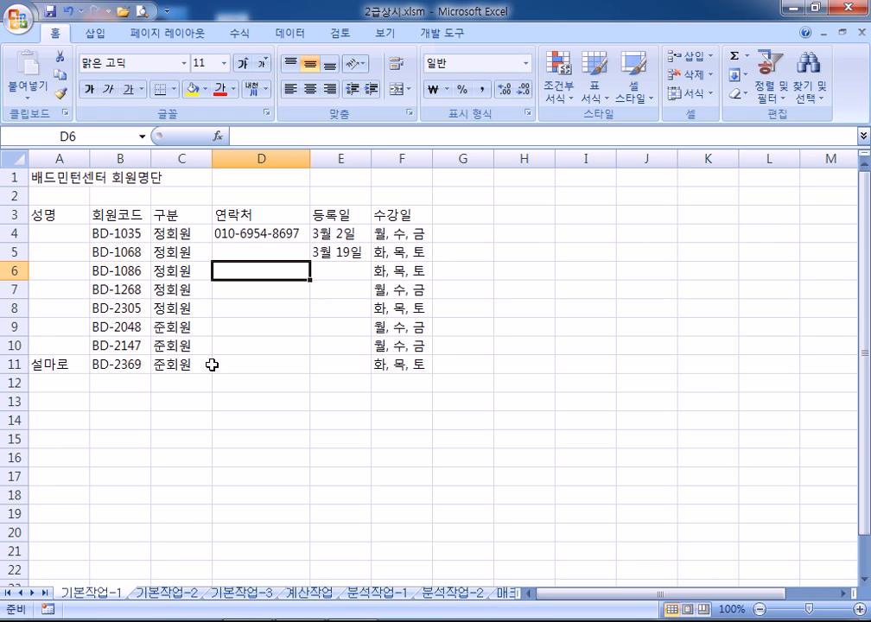
click(167, 592)
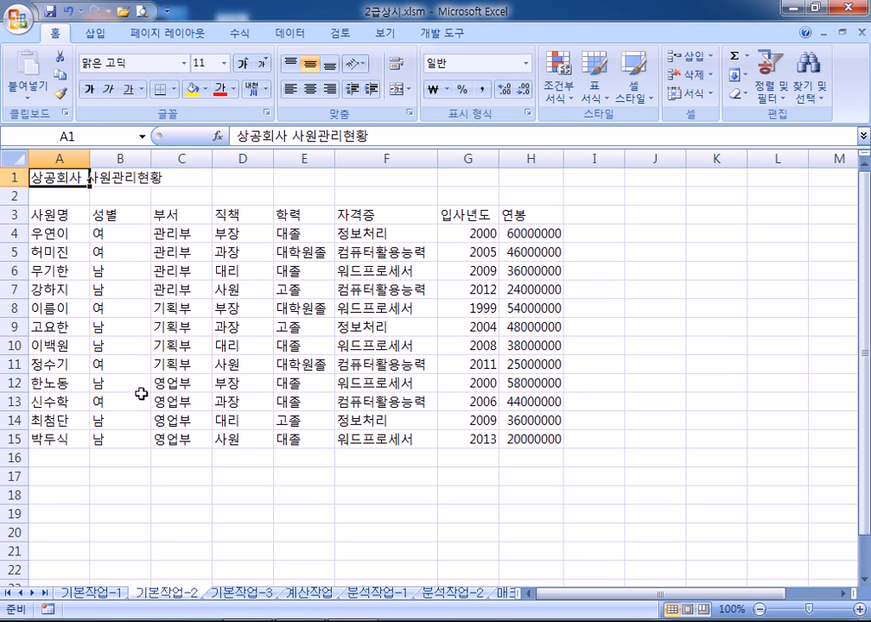
Flip between sheets, ending on the 기본작업-1 member table A3:F11
key(ctrl+Page_Up)
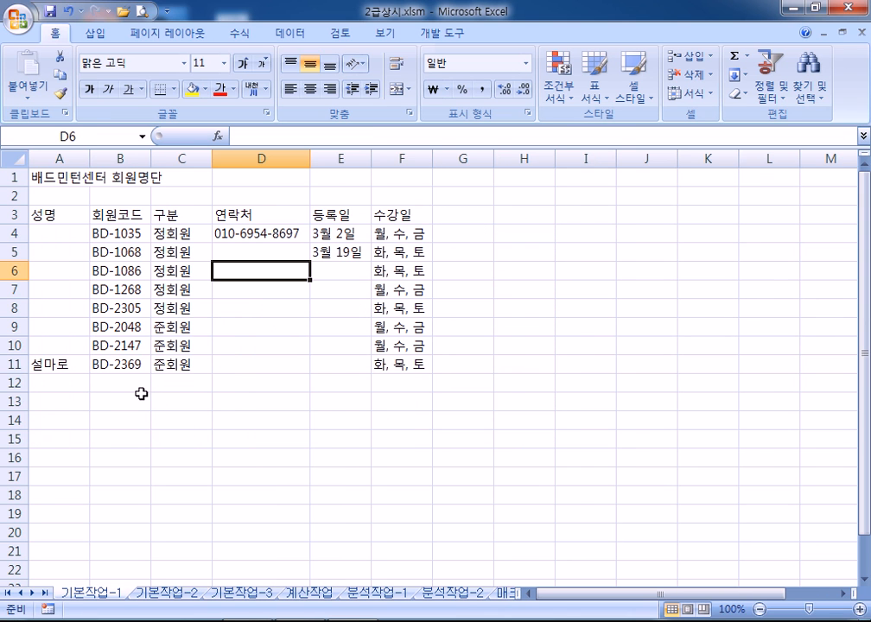
key(ctrl+Page_Down)
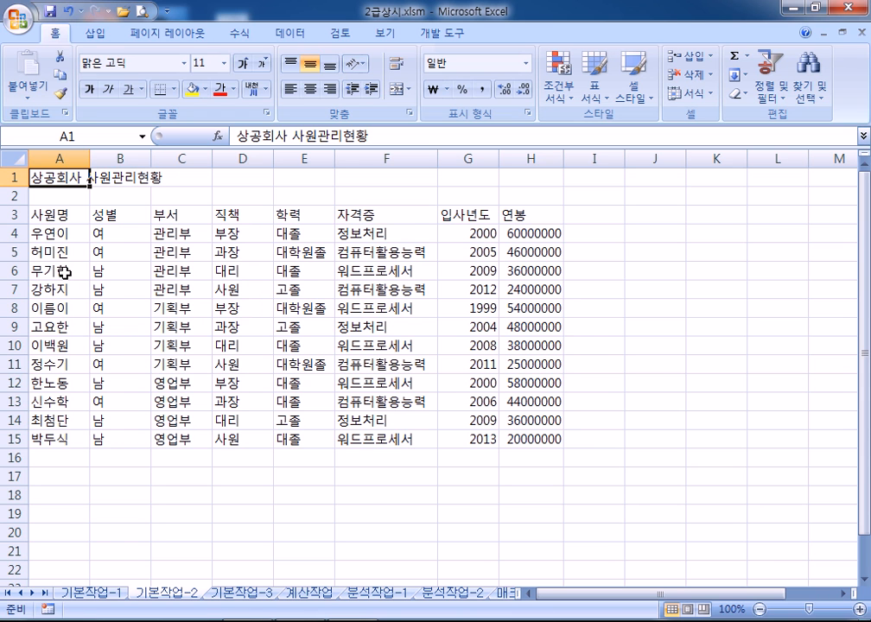
click(99, 593)
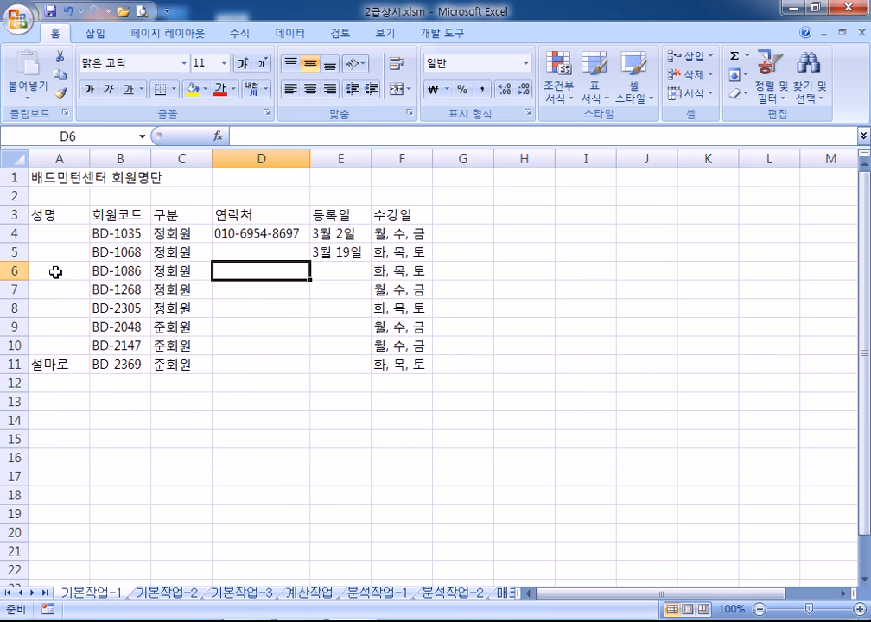
drag(41, 216, 402, 366)
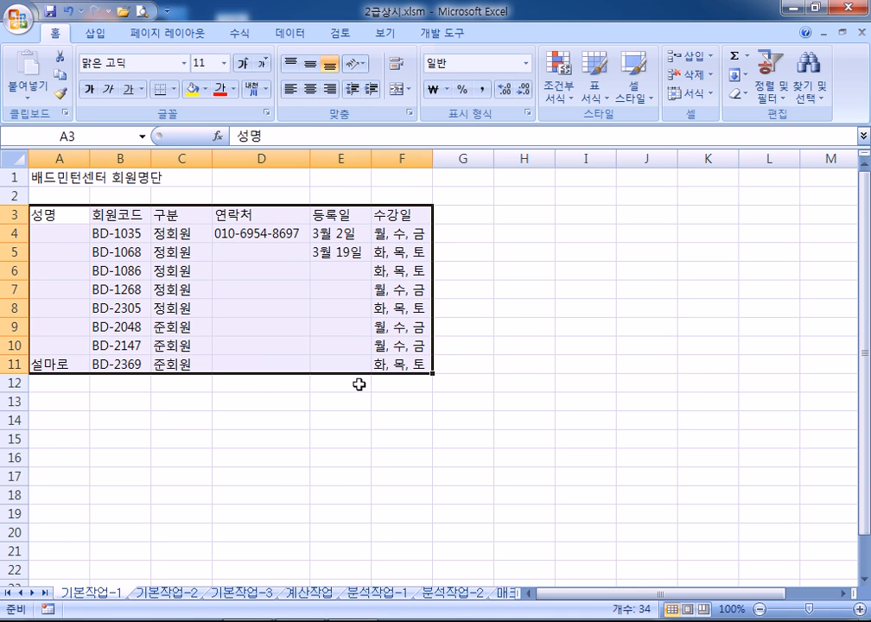
Test merging A1:H1 on the member sheet, undo it, then return to 기본작업-2
drag(69, 179, 535, 179)
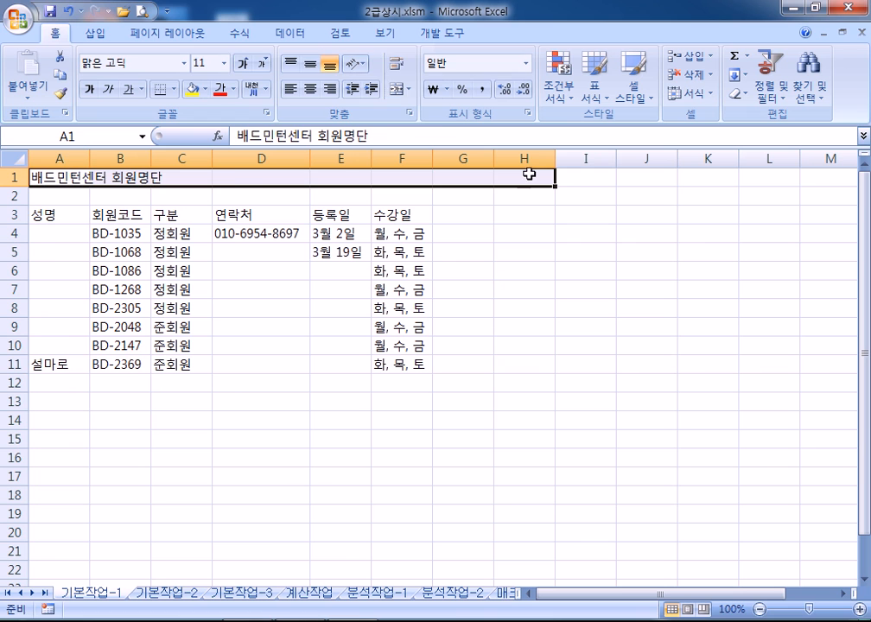
click(399, 89)
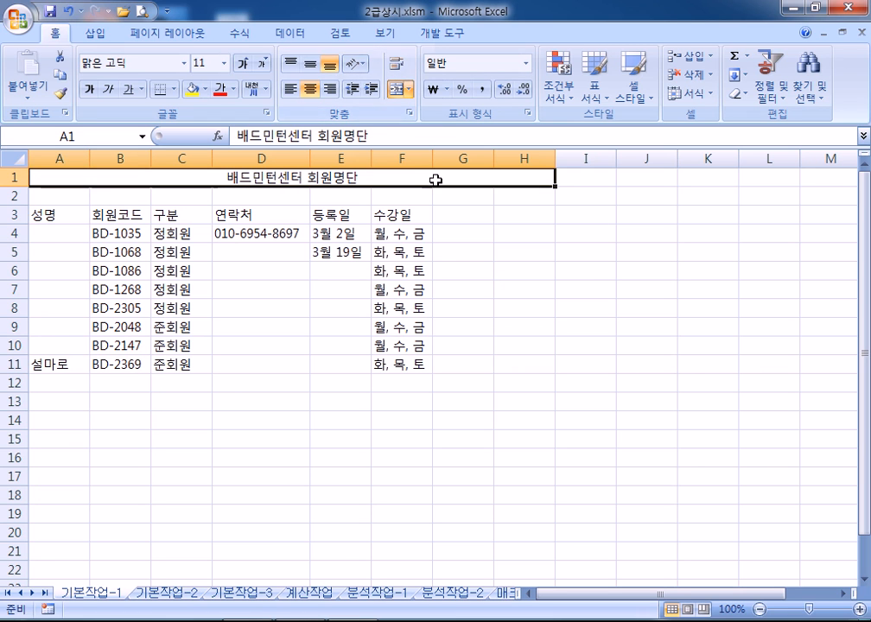
click(397, 89)
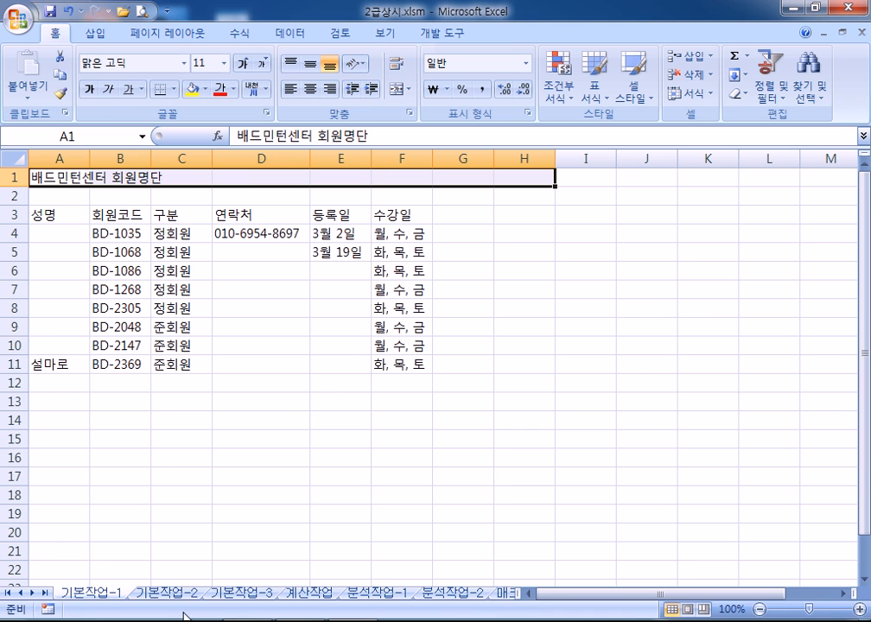
click(169, 463)
click(169, 593)
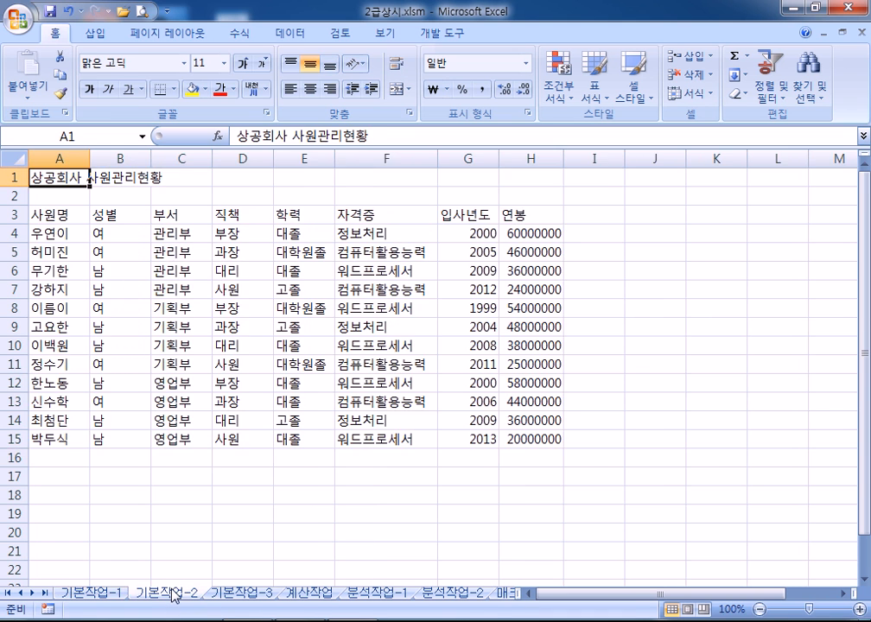
Merge and center A1:H1 so 상공회사 사원관리현황 spans the table
scroll(97, 268, up, 2)
scroll(88, 238, down, 1)
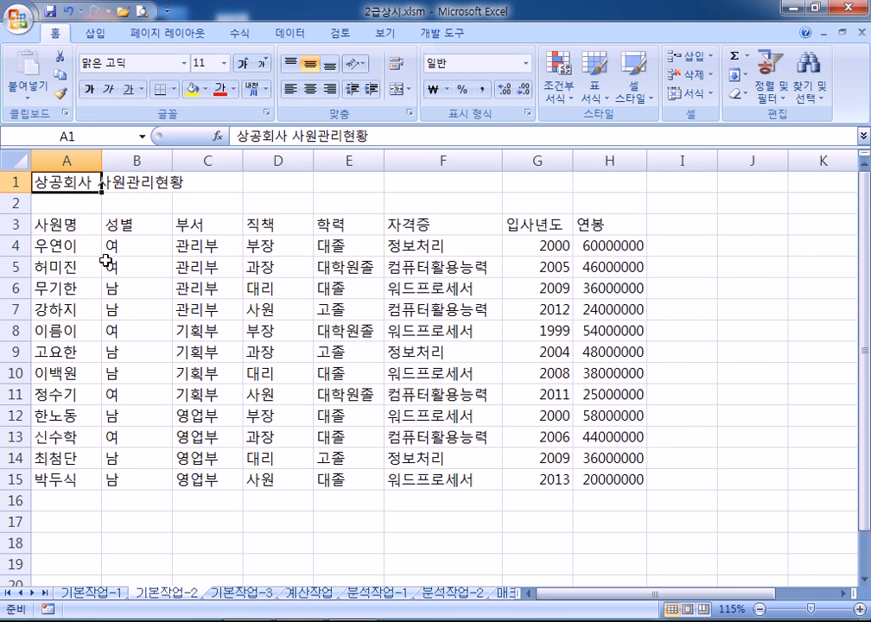
drag(35, 182, 587, 182)
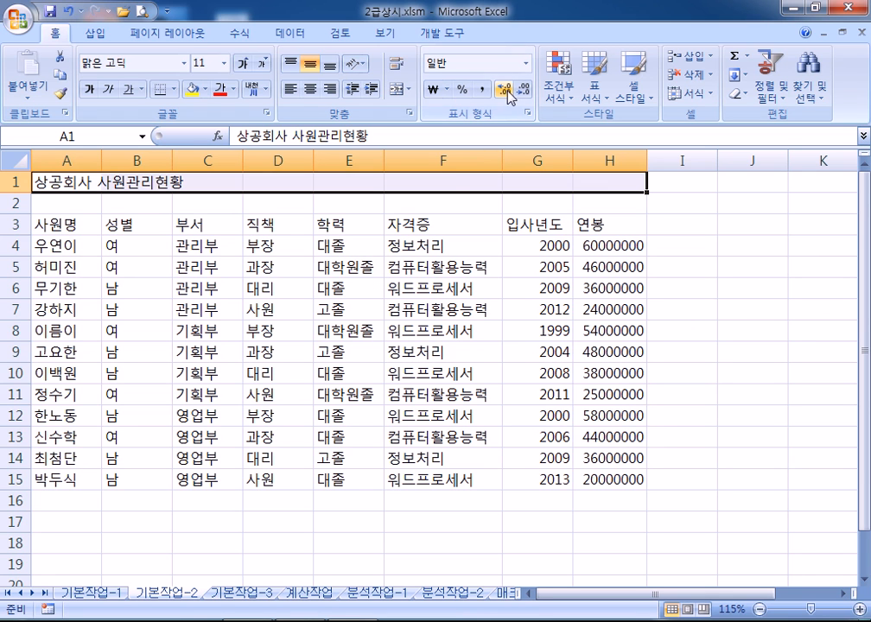
click(396, 91)
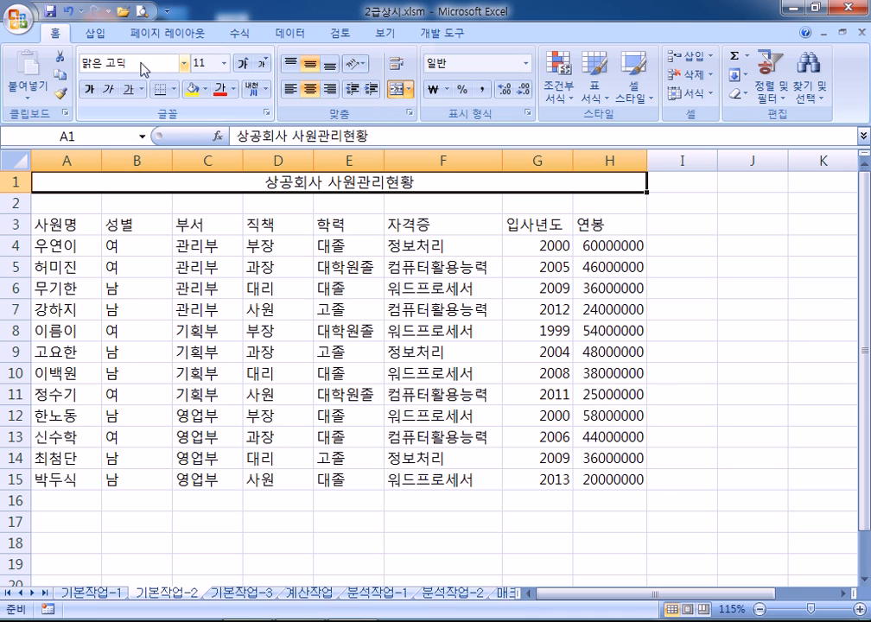
Format the A1:H1 title as 궁서체, 16 pt, bold and italic
click(185, 65)
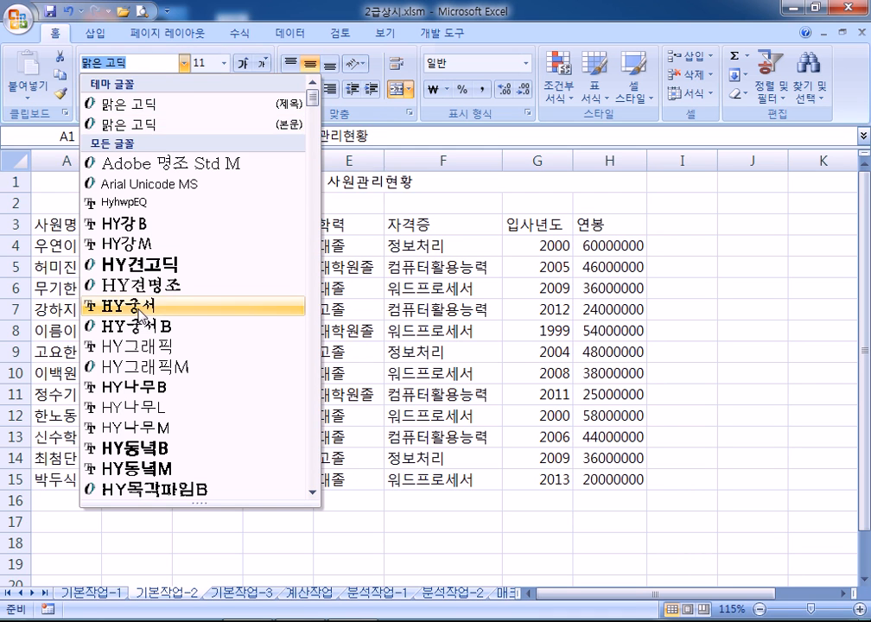
scroll(157, 315, down, 2)
scroll(157, 315, down, 15)
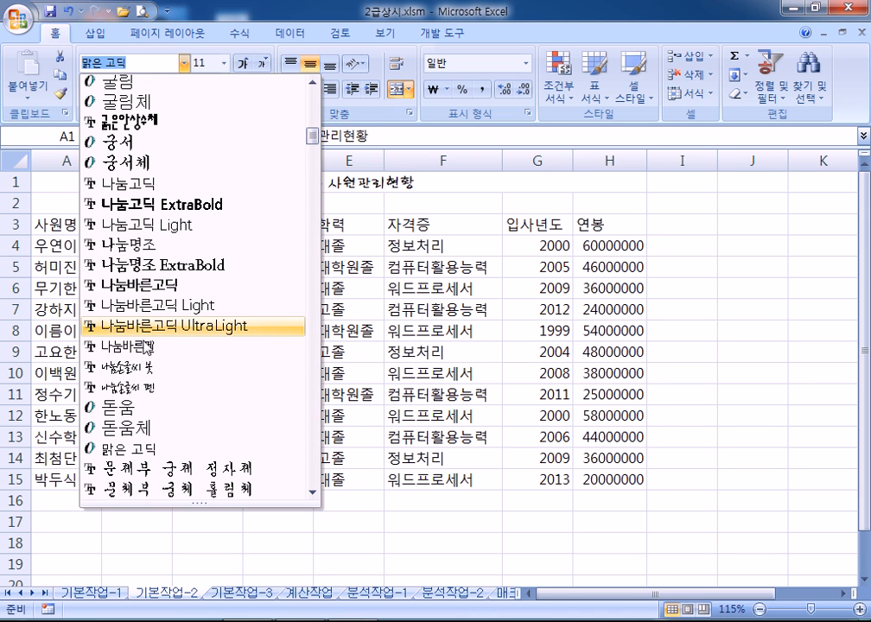
click(132, 164)
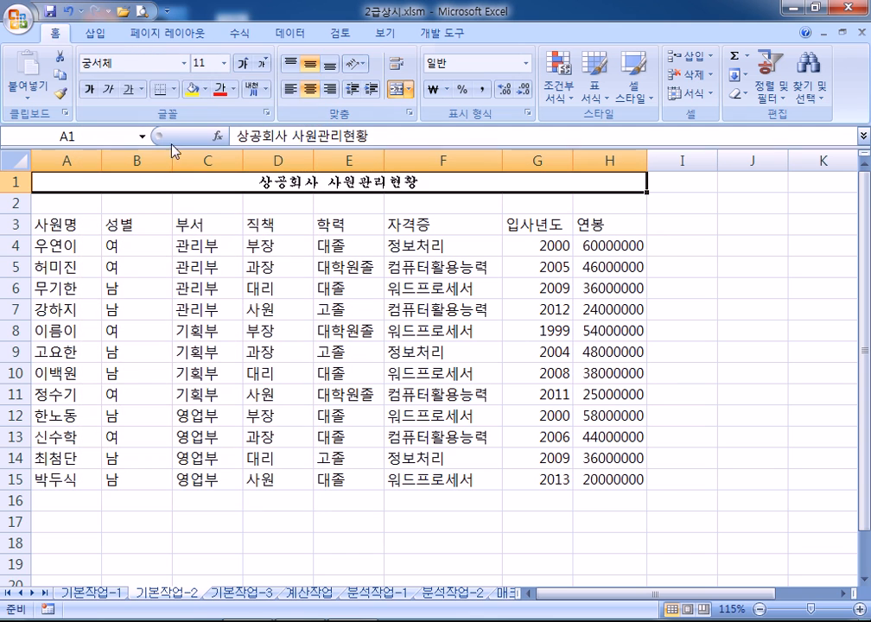
click(223, 63)
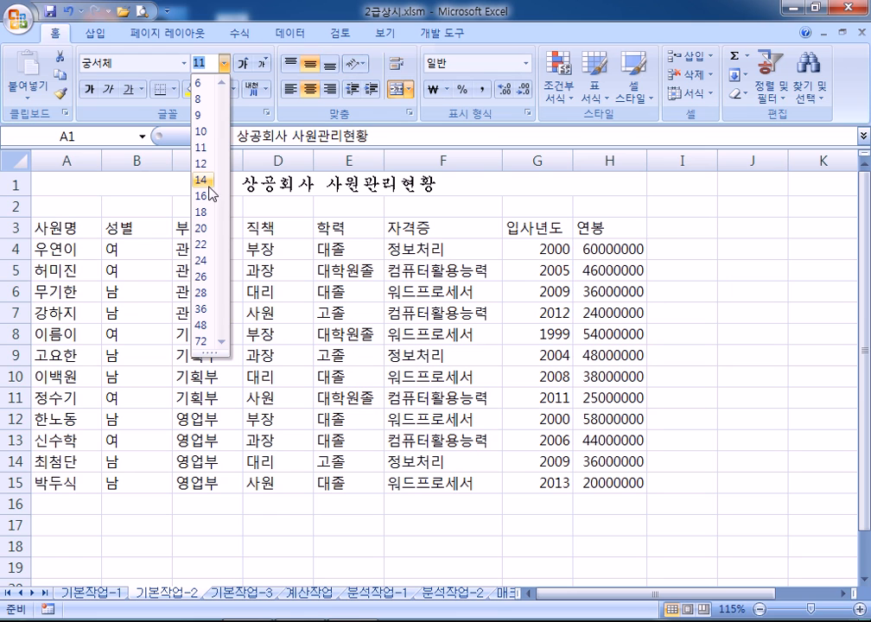
text(15)
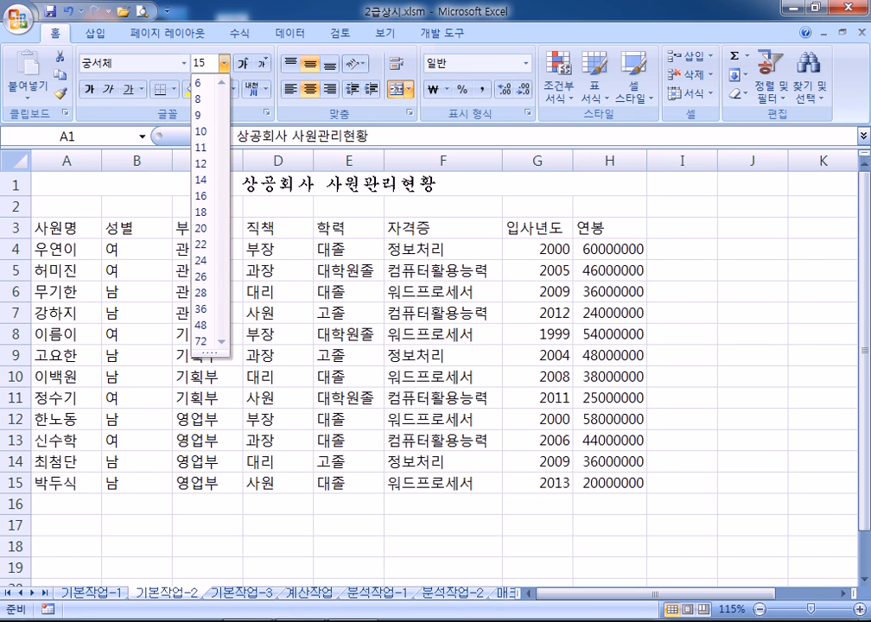
click(201, 195)
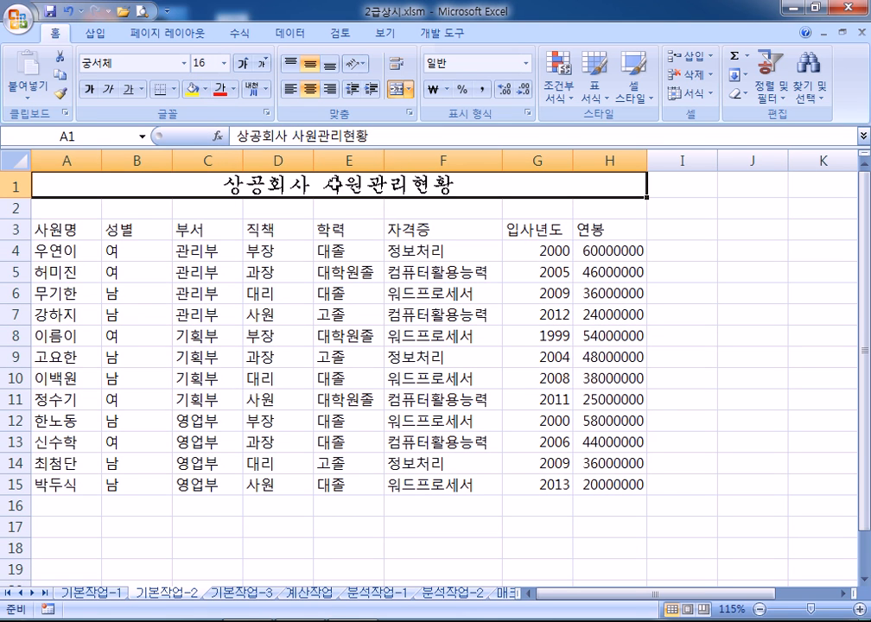
click(90, 91)
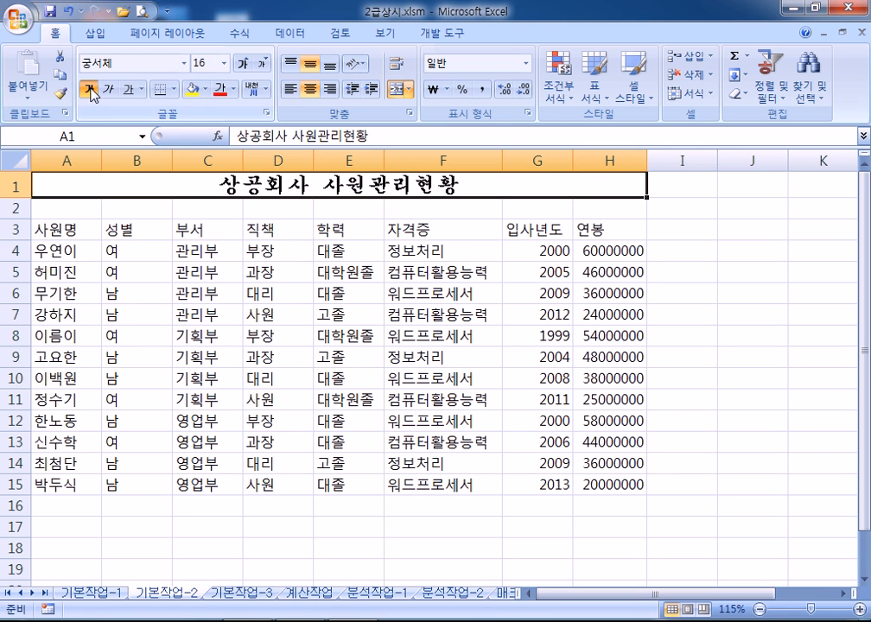
click(111, 91)
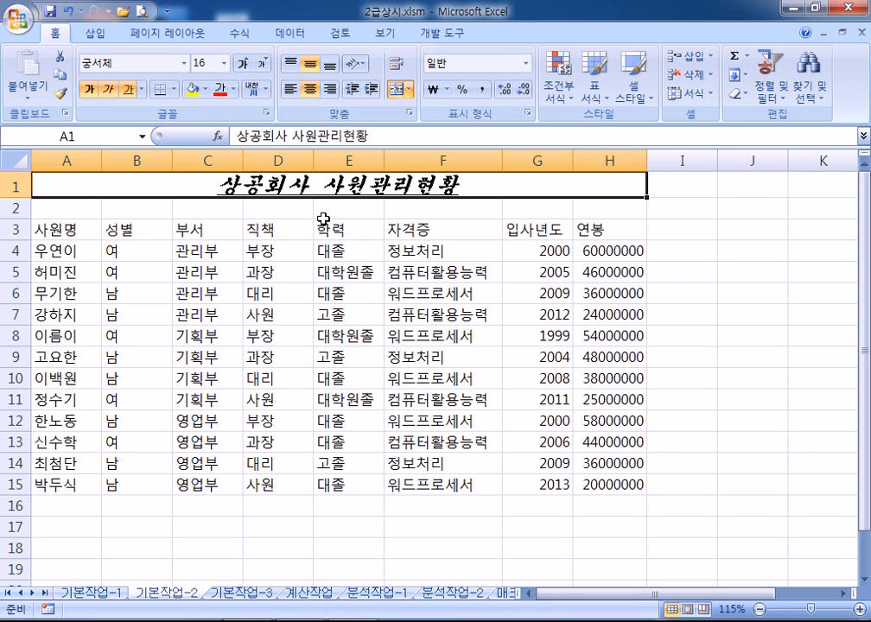
Give header row A3:H3 돋움체, yellow text, green fill and centred alignment
drag(52, 231, 615, 232)
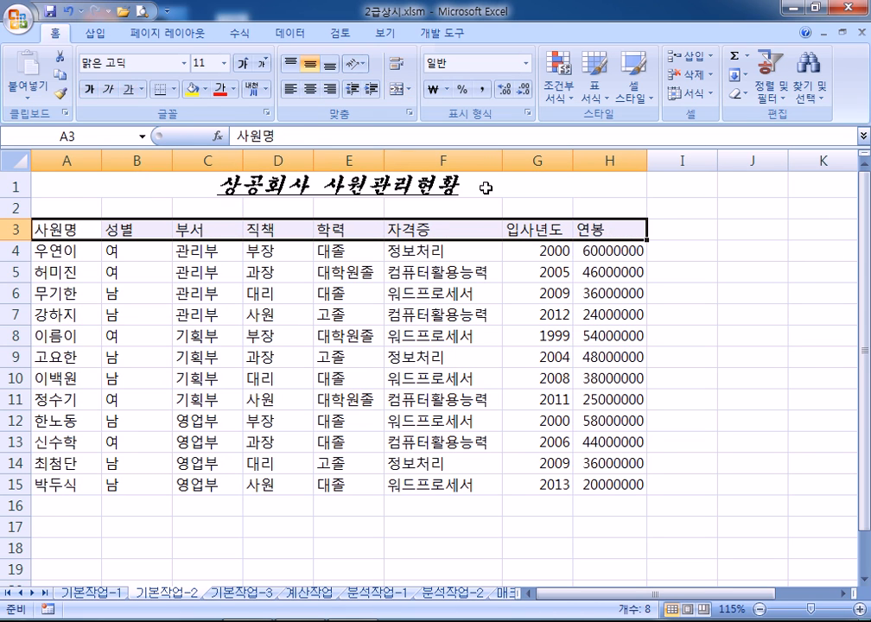
click(184, 63)
scroll(187, 319, down, 13)
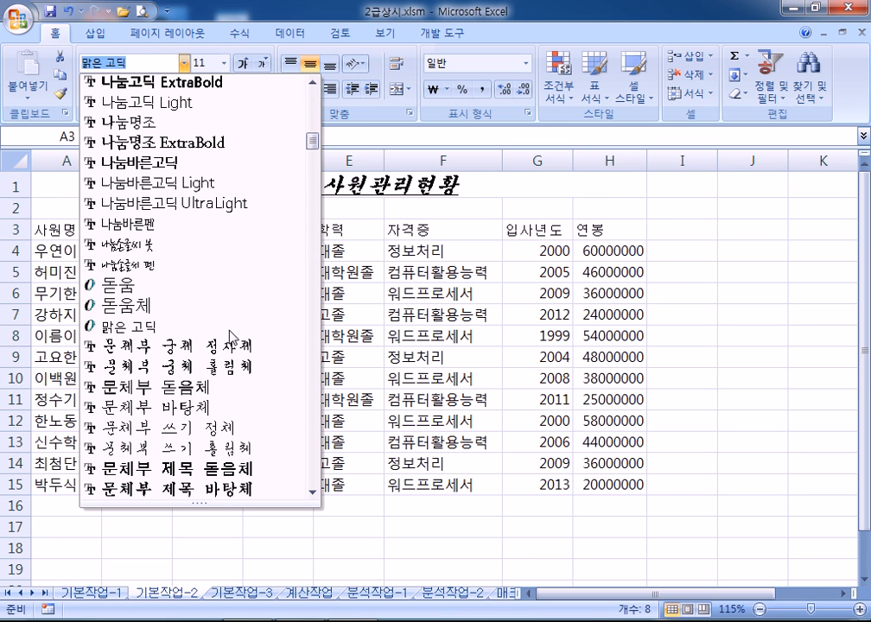
click(160, 308)
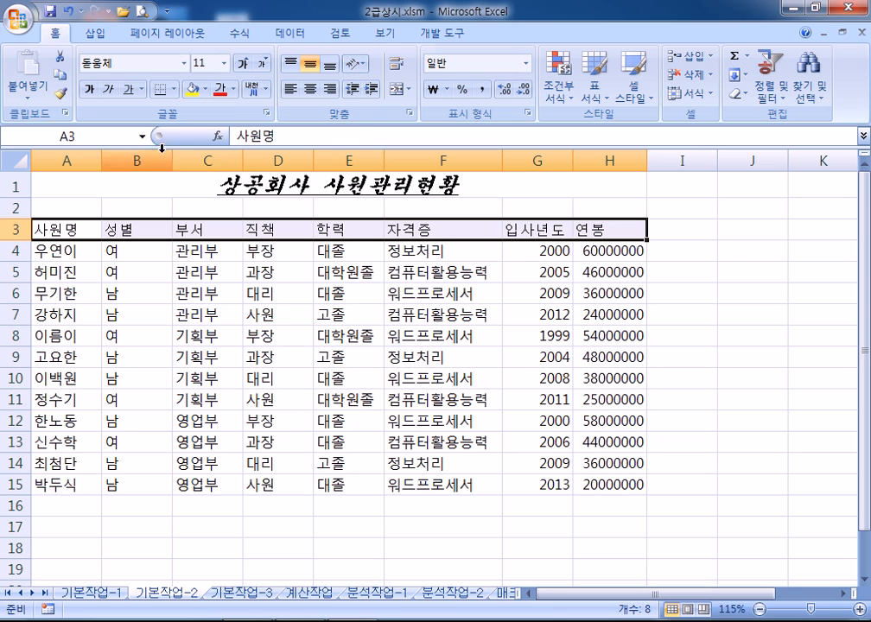
click(233, 90)
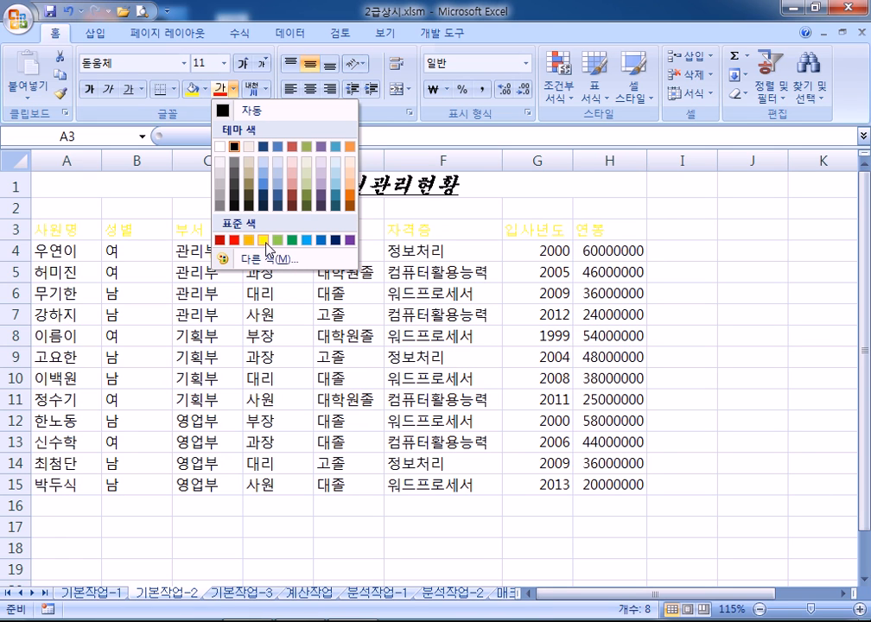
click(265, 240)
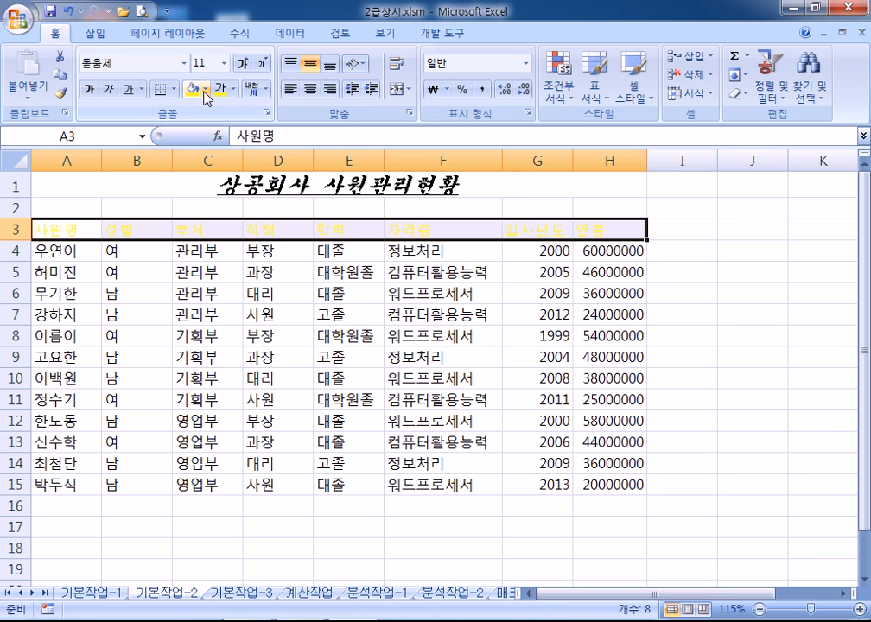
click(206, 91)
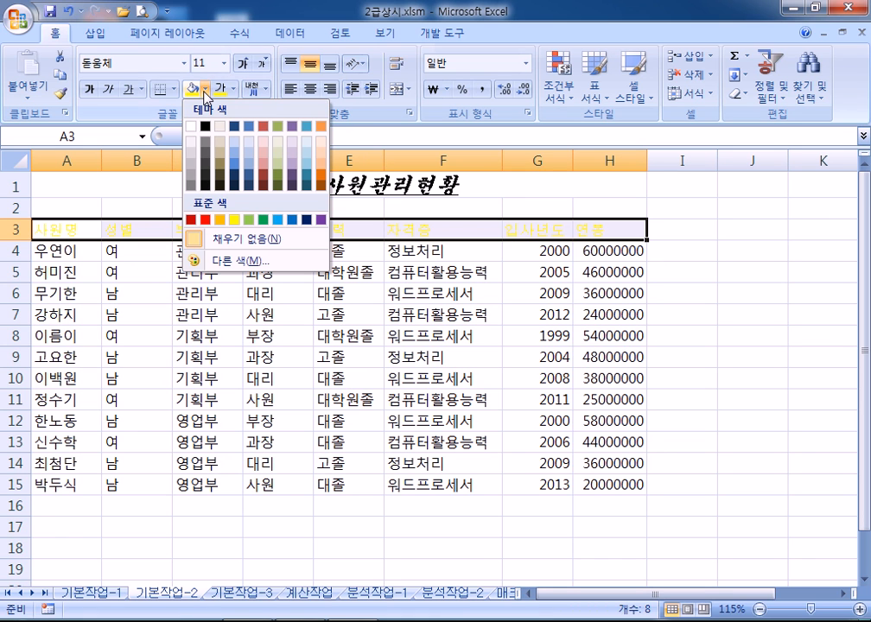
click(263, 220)
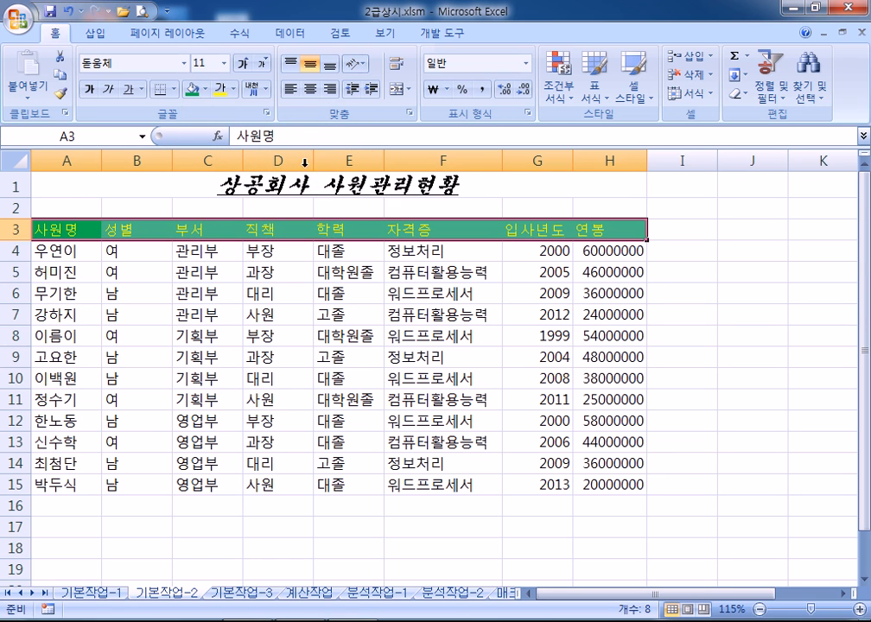
click(314, 91)
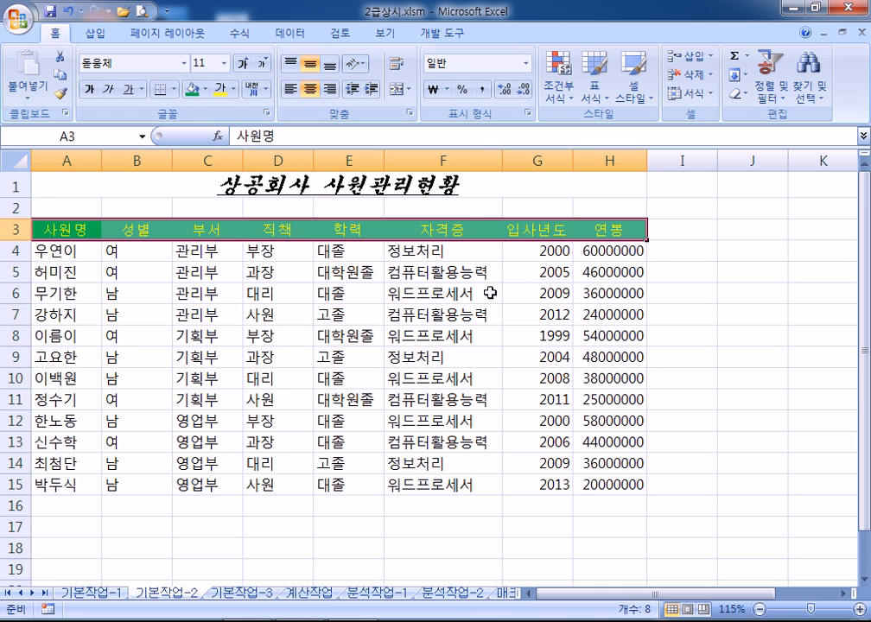
click(467, 231)
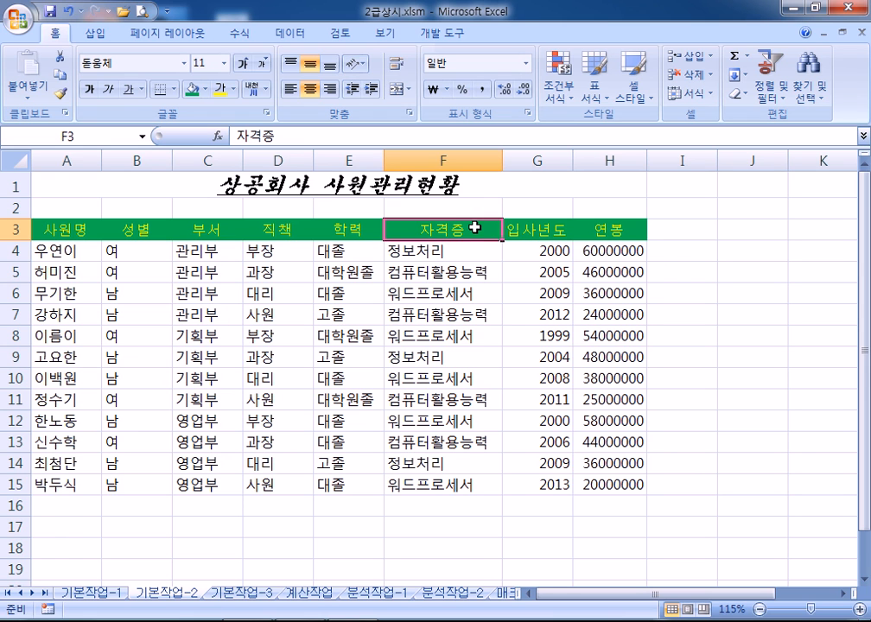
Convert the F3 header 자격증 to plain hanja 資格證 and move to F4
double_click(474, 227)
drag(474, 228, 426, 231)
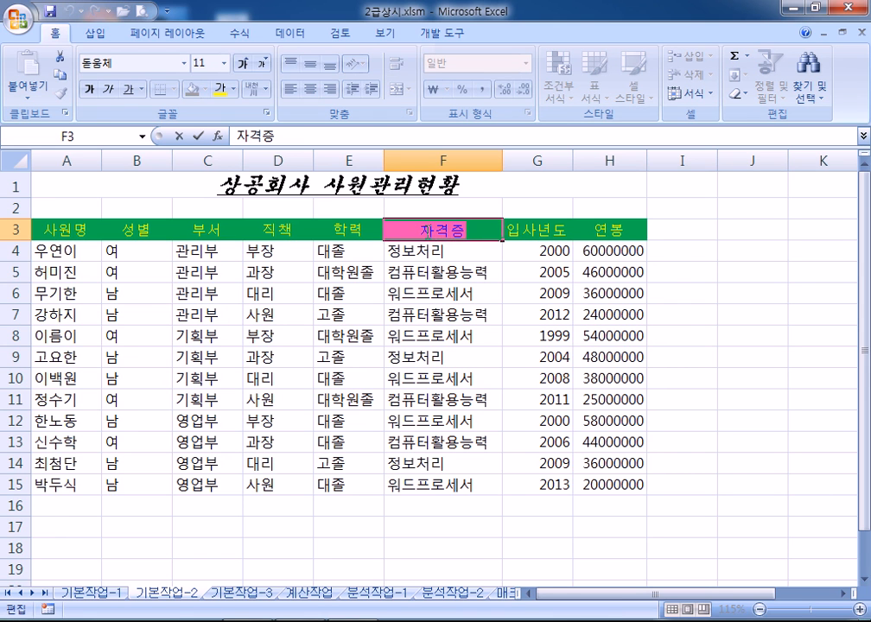
click(472, 230)
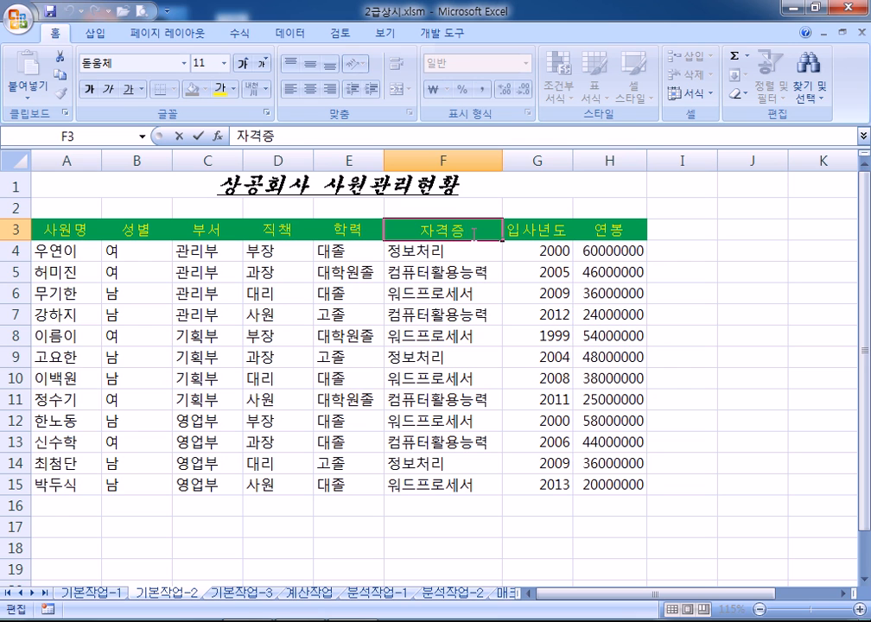
key(Hangul_Hanja)
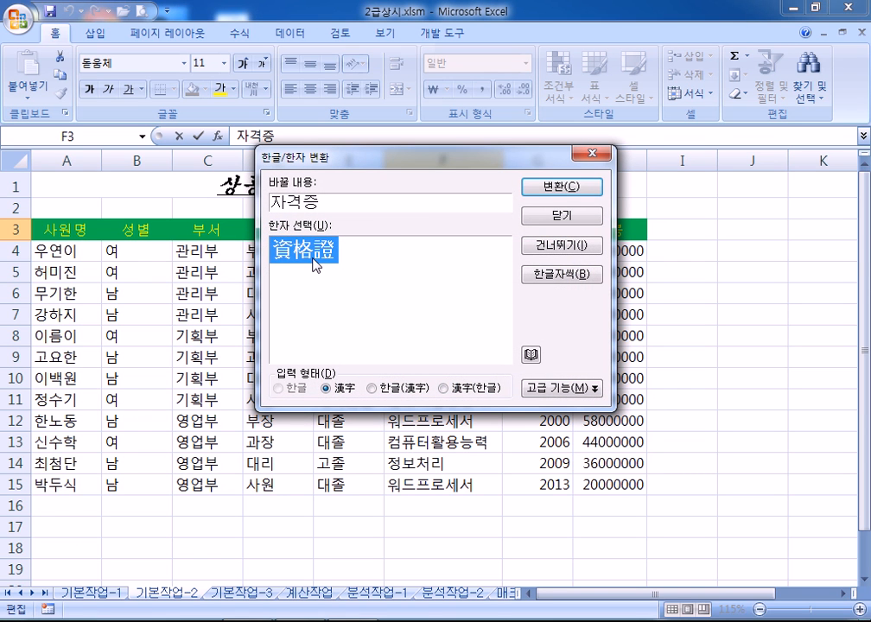
drag(366, 162, 421, 63)
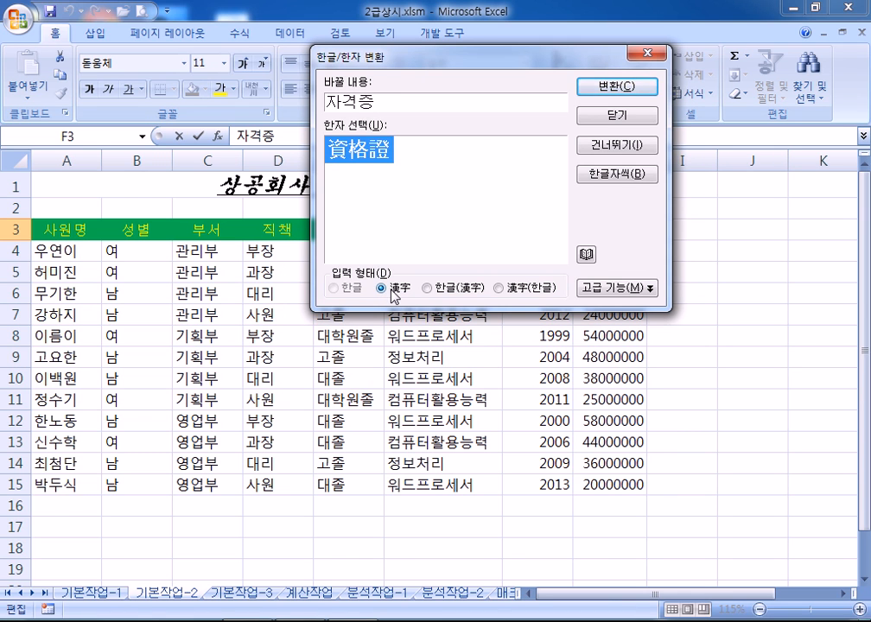
click(442, 290)
click(518, 290)
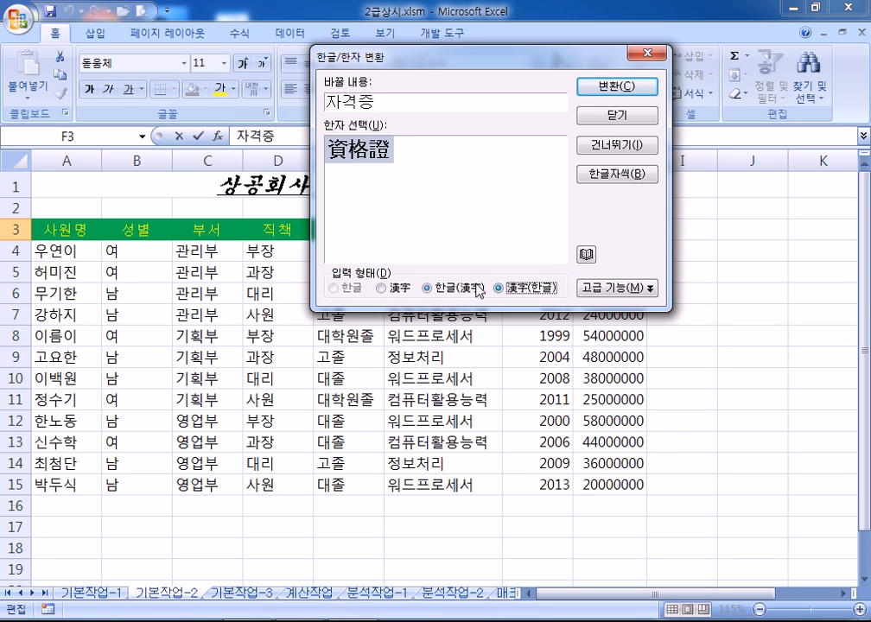
click(381, 289)
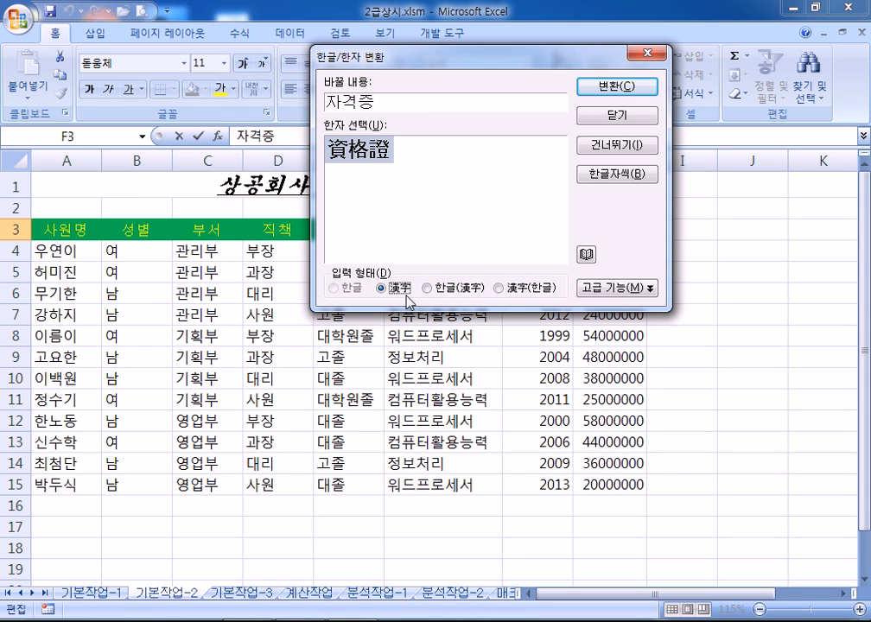
click(604, 87)
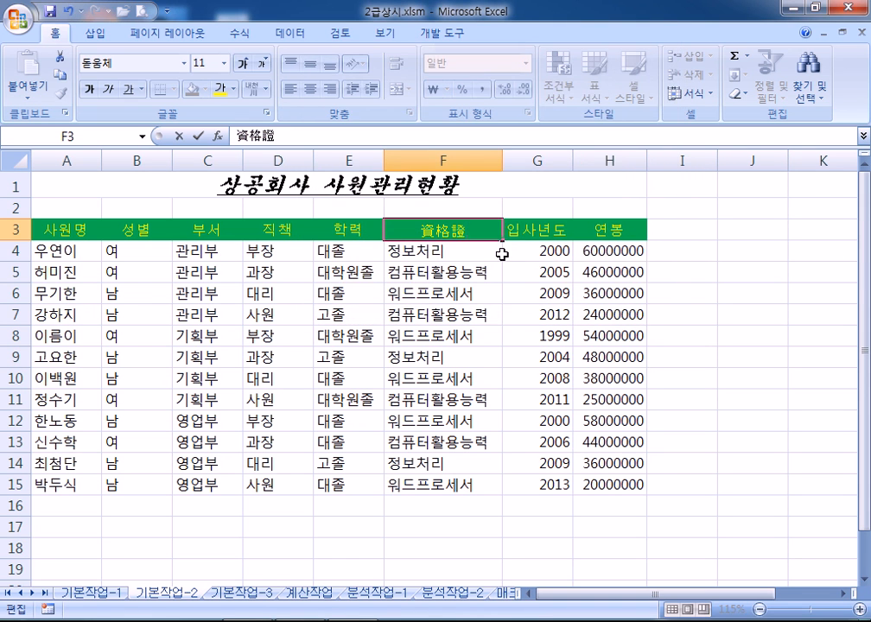
click(471, 252)
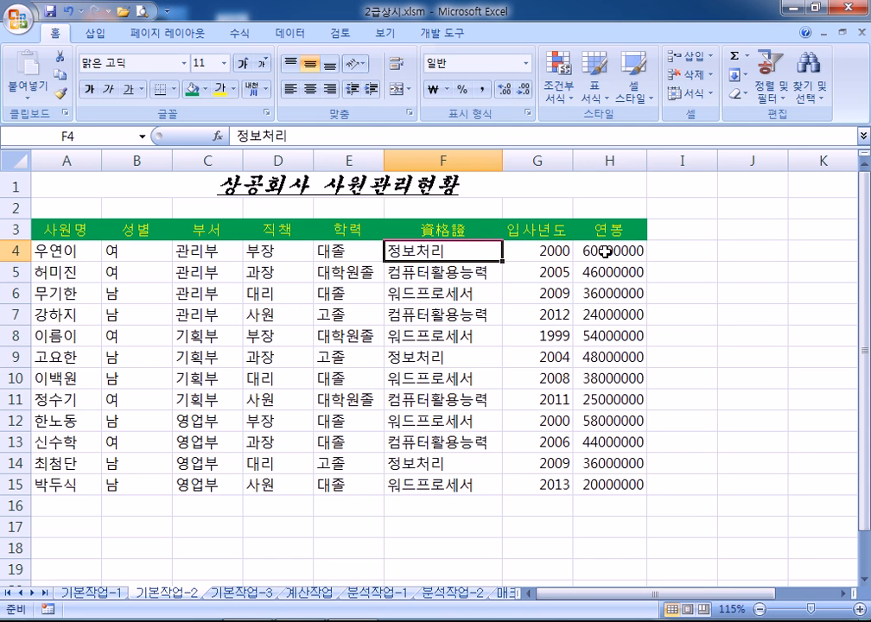
Select the salary figures H4:H15 and bring up the Windows Start menu
drag(605, 251, 604, 483)
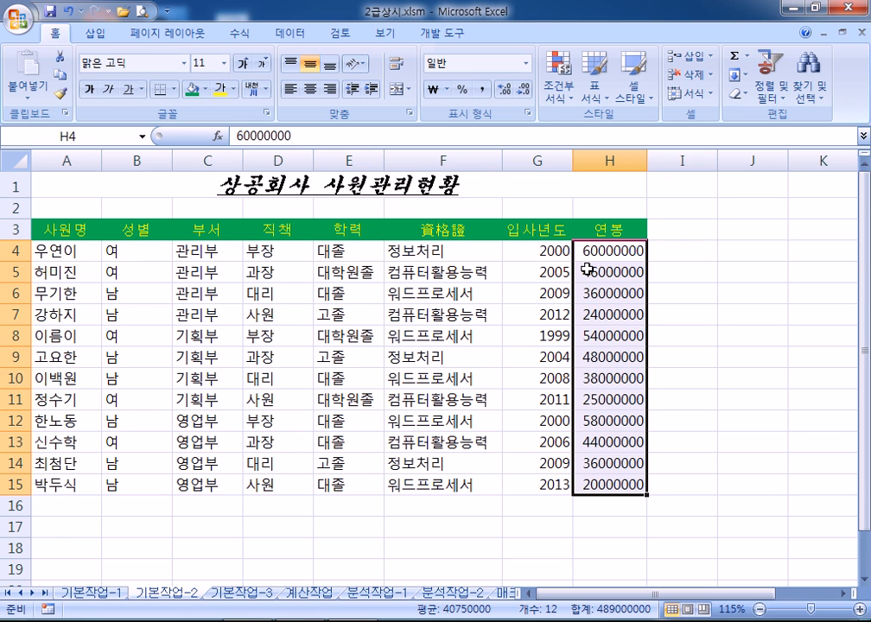
key(super)
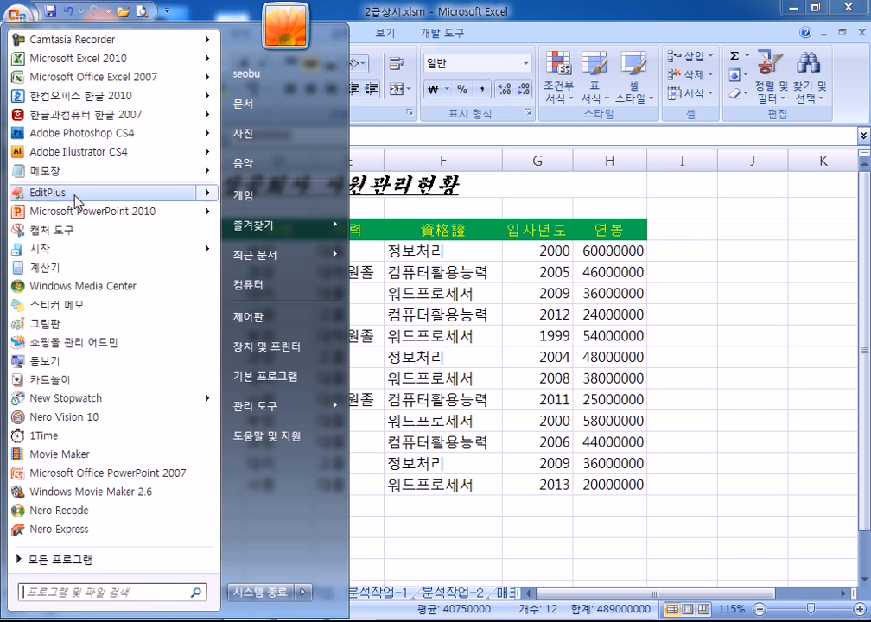
Write #,##0,,"백만원" in Notepad, shrinking its window above the salary table
click(72, 171)
text(#,##0,,)
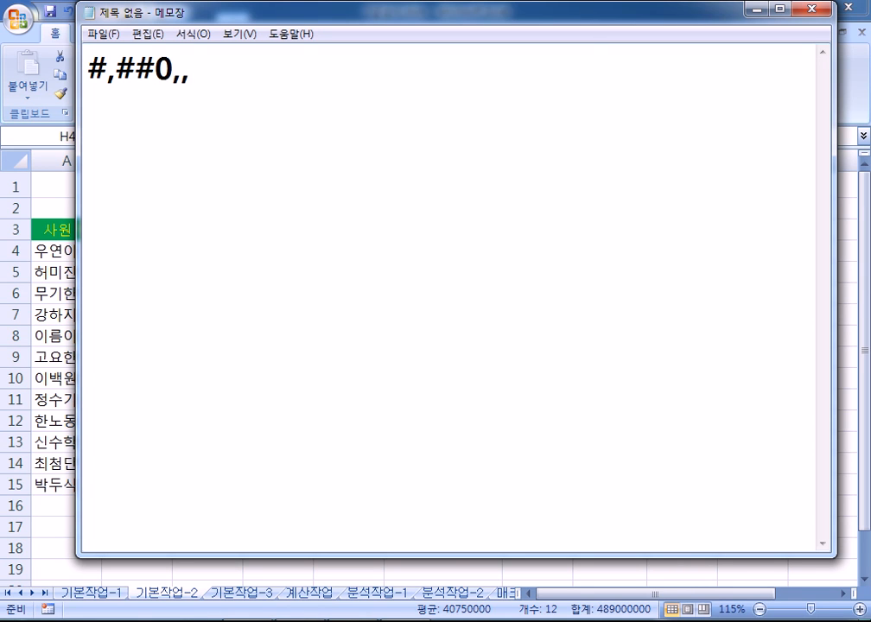
key(BackSpace)
key(BackSpace)
text(,,"백만원)
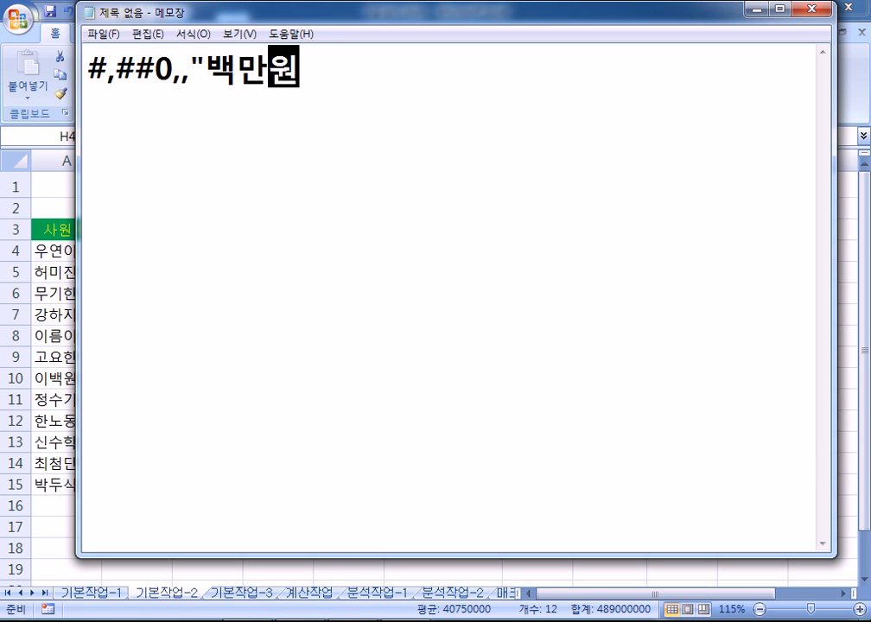
text(")
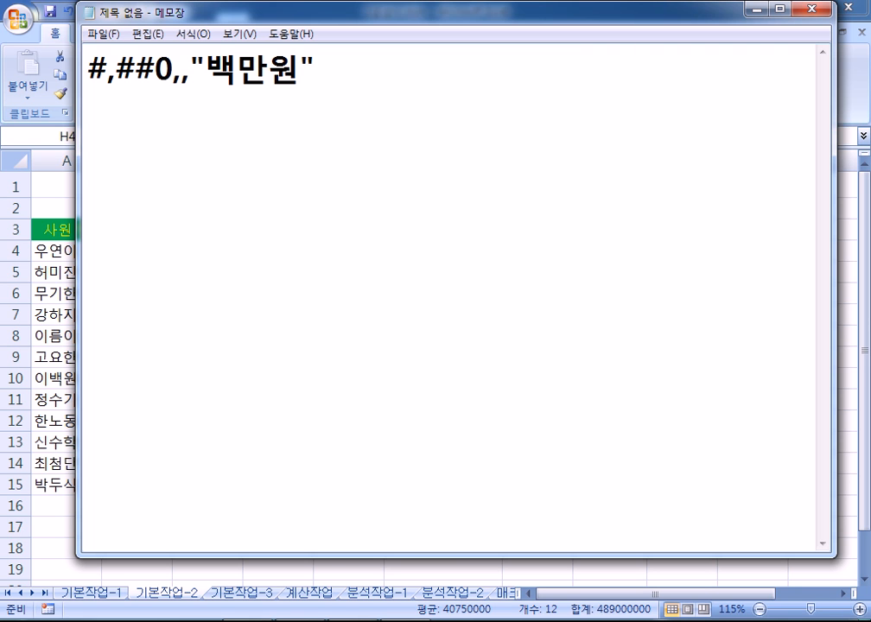
drag(308, 551, 345, 219)
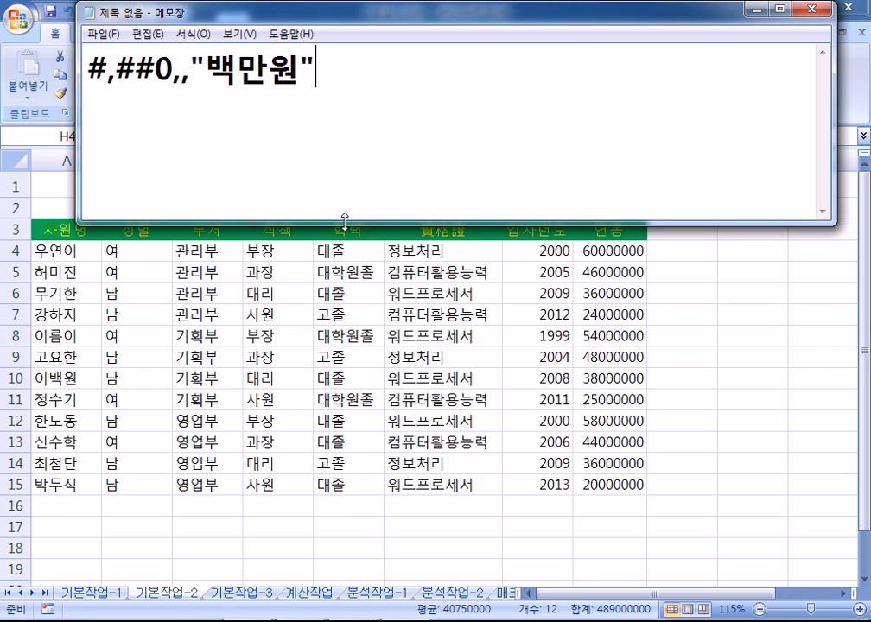
key(Return)
key(alt+Tab)
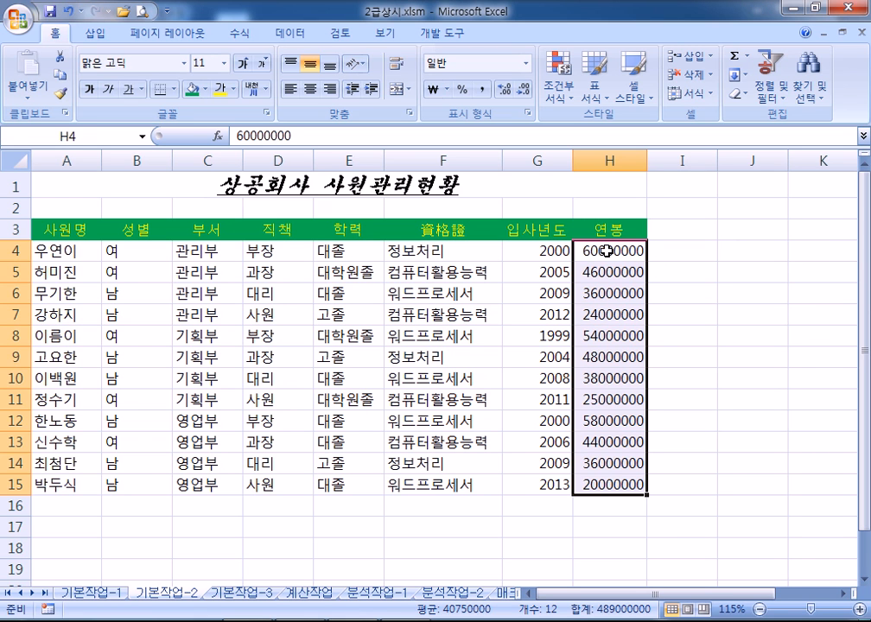
Open Format Cells for the salaries and start from the custom #,##0 format
right_click(607, 251)
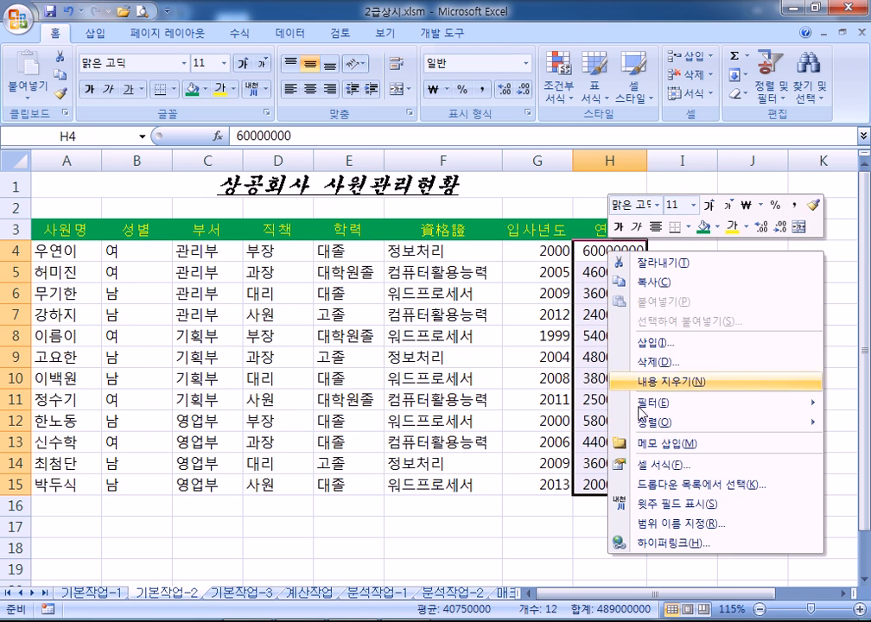
click(650, 468)
drag(477, 260, 447, 61)
click(440, 235)
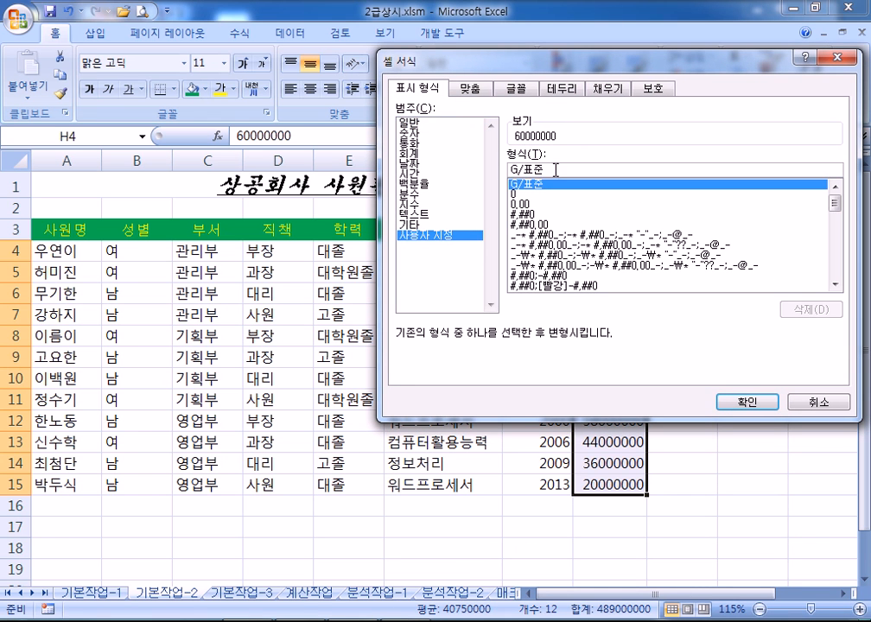
click(532, 215)
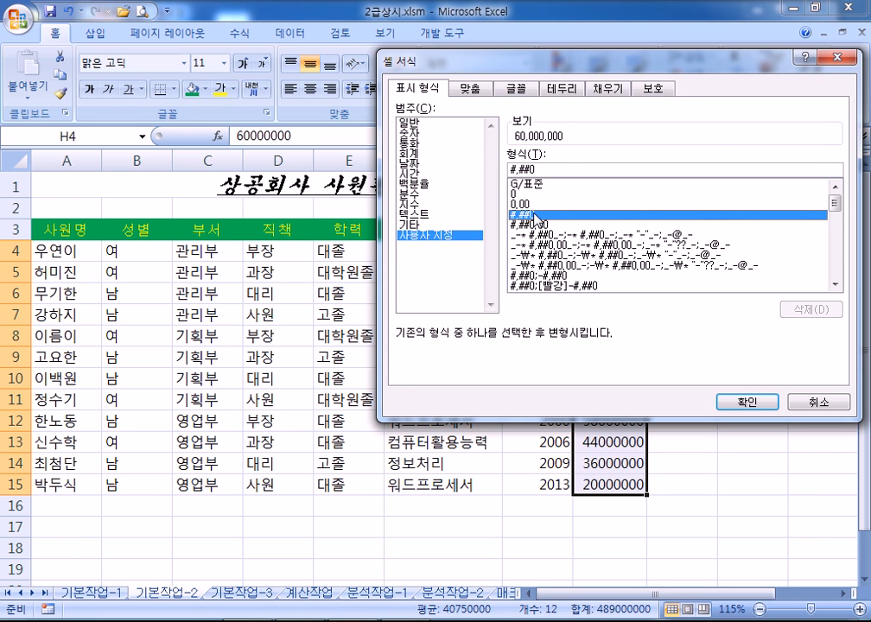
click(542, 169)
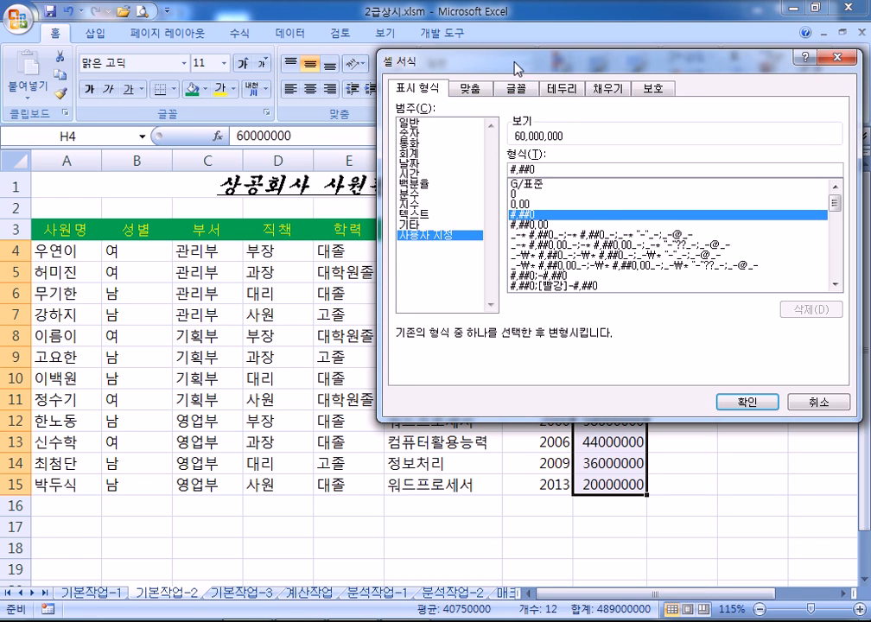
drag(509, 59, 402, 46)
click(439, 188)
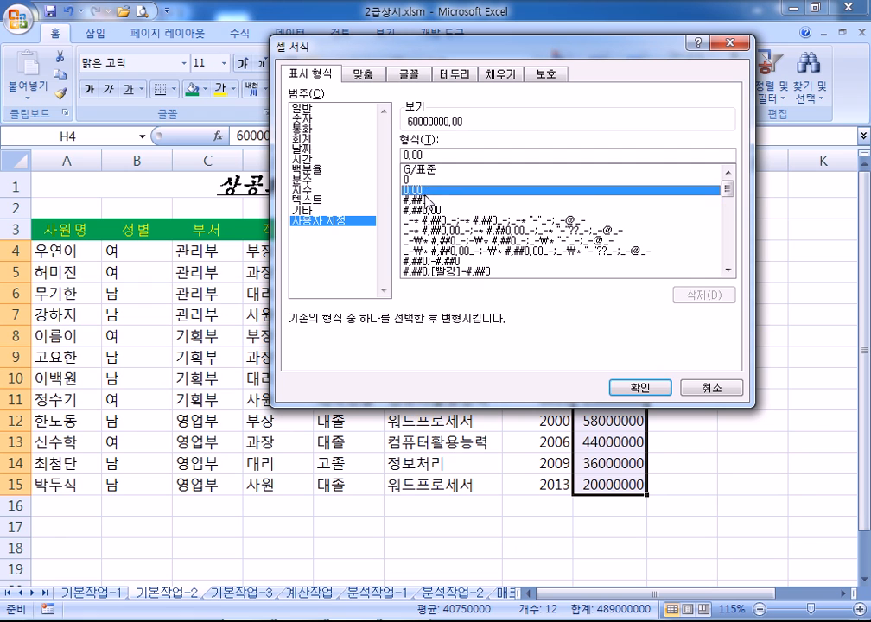
click(433, 201)
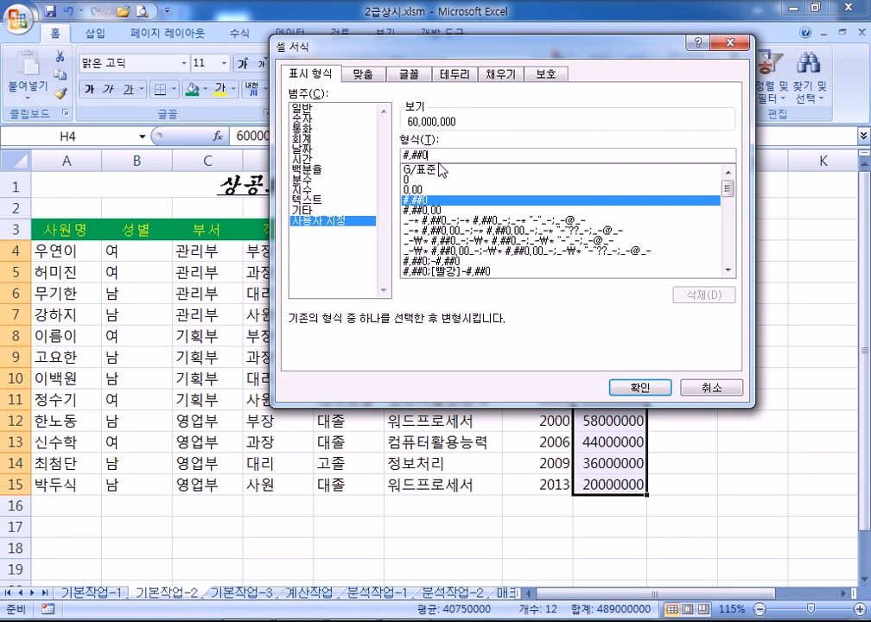
Extend the code to #,##0,,"백만원" and apply it to H4:H15
text(,)
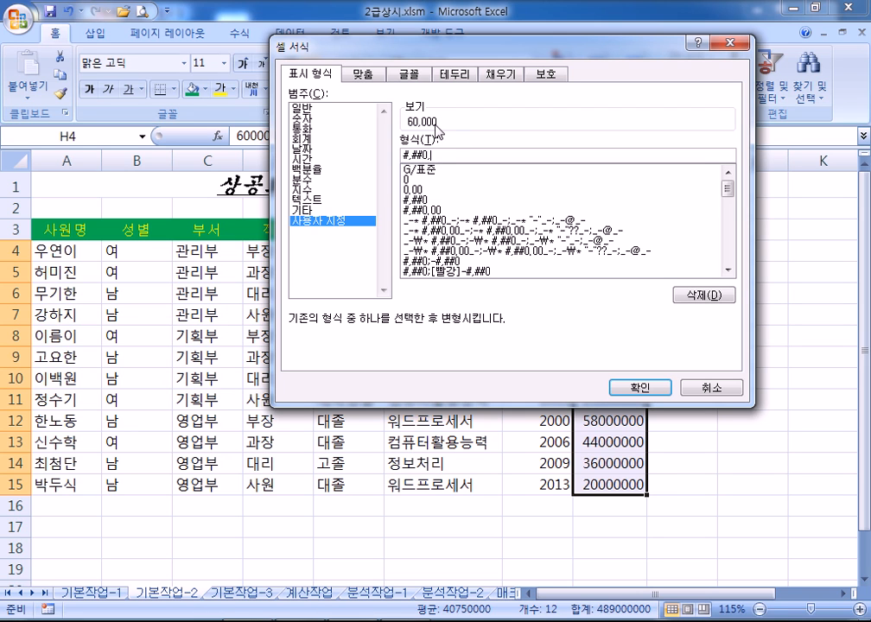
key(BackSpace)
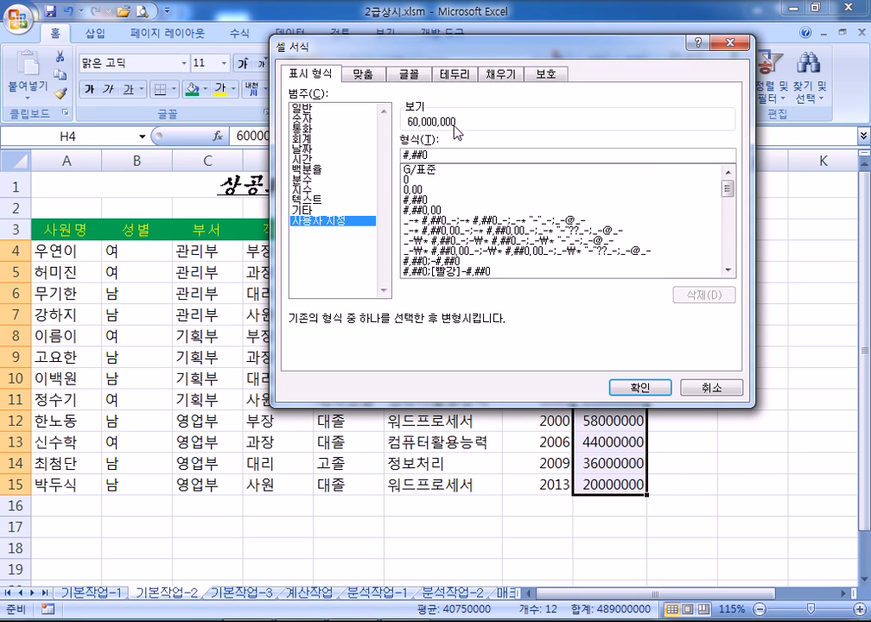
text(,,)
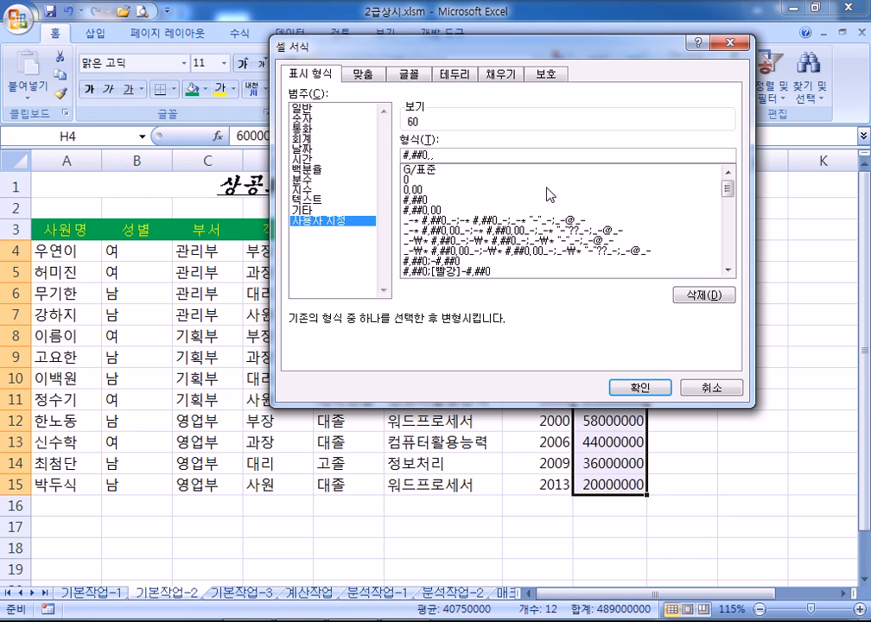
text(백만우)
text(원)
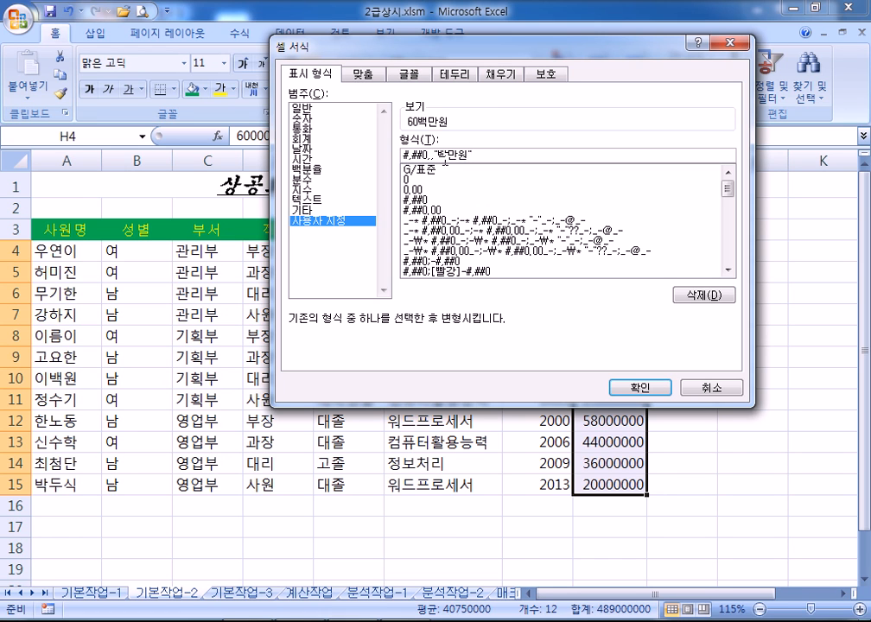
drag(445, 154, 481, 154)
click(481, 156)
drag(396, 47, 146, 101)
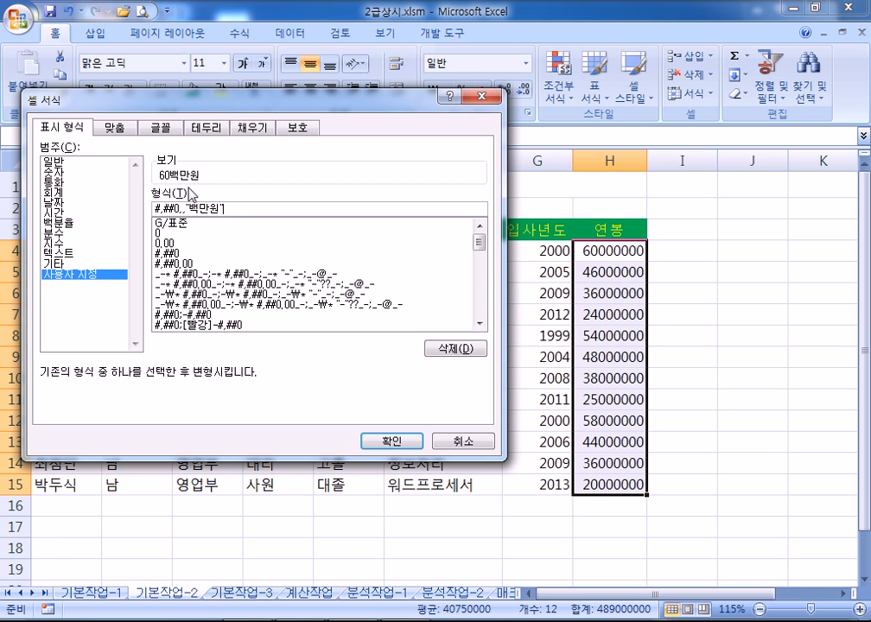
click(393, 442)
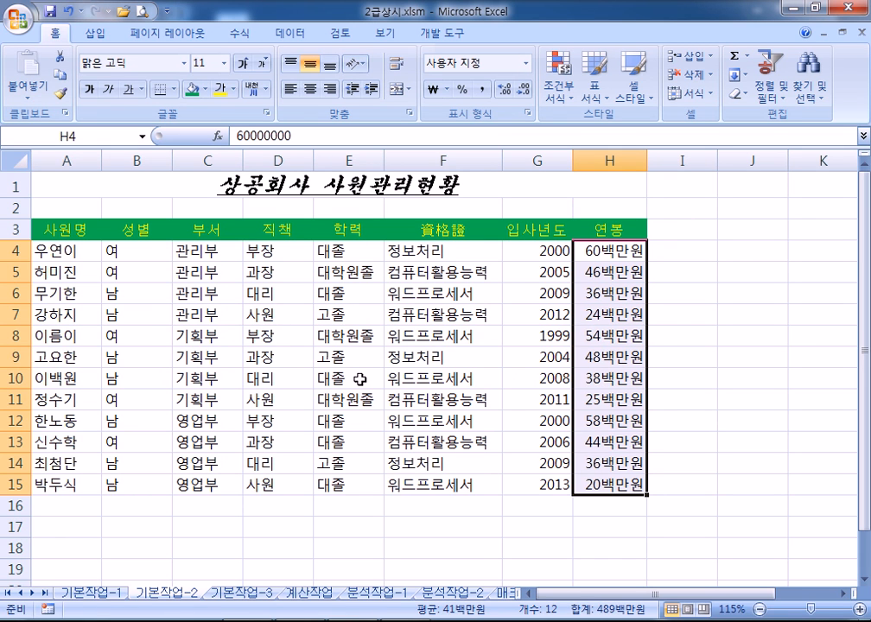
Apply 모든 테두리 (All Borders) to every cell of the employee table A3:H15
drag(37, 229, 596, 485)
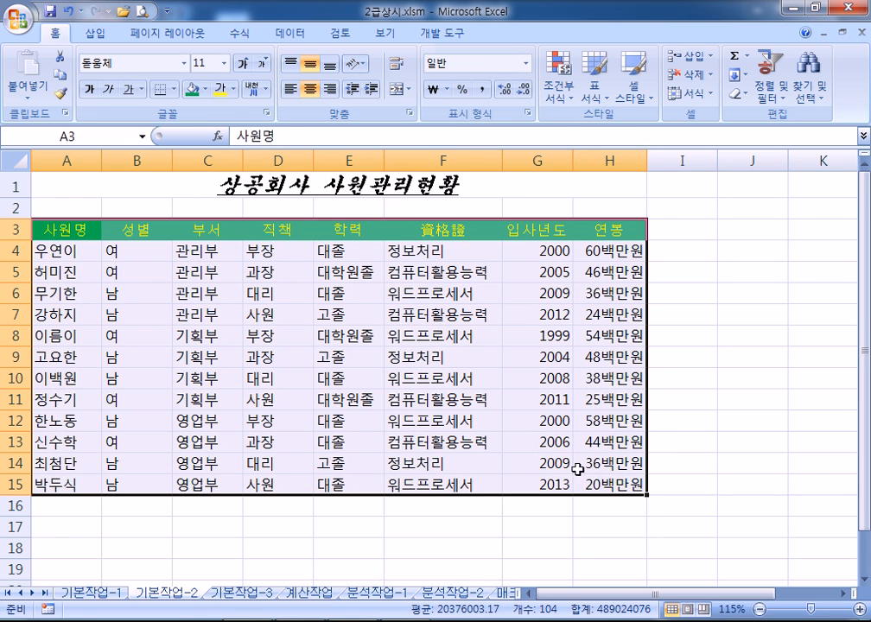
click(174, 88)
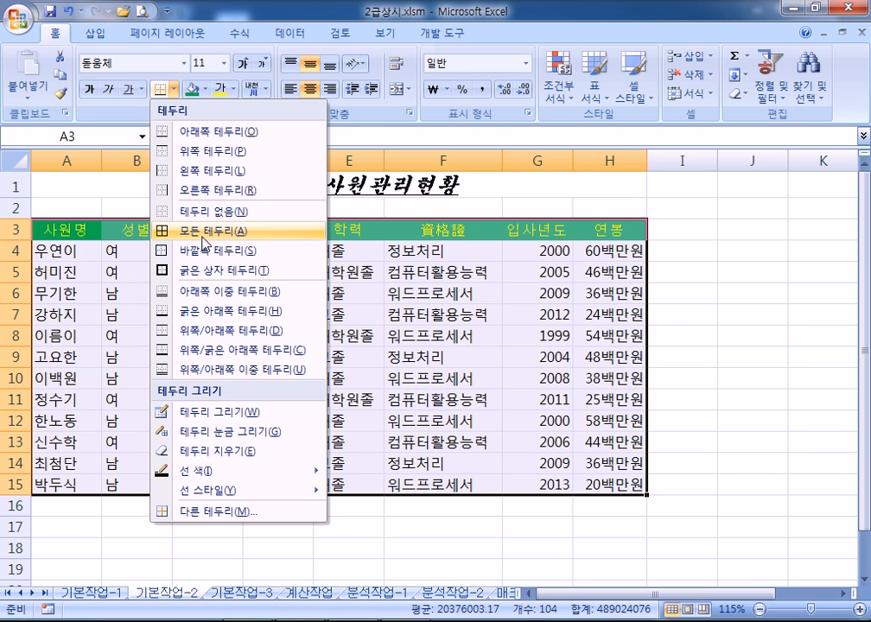
click(205, 243)
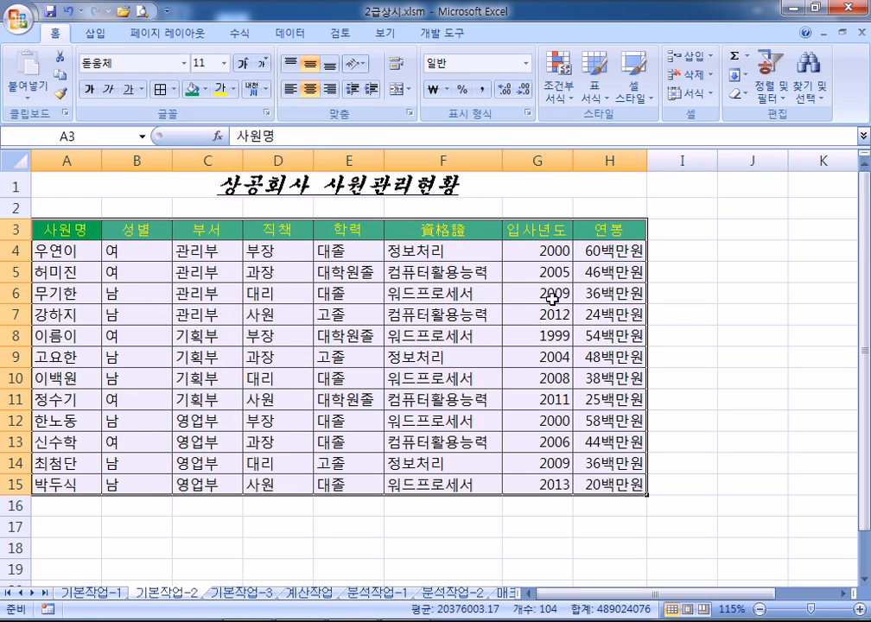
click(734, 354)
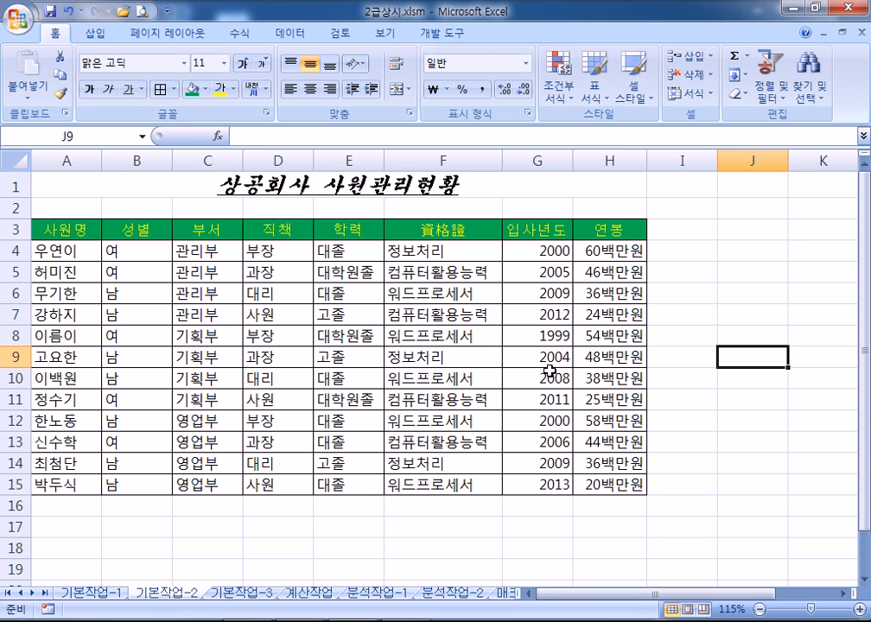
Undo the borders, then give A3:H15 inside and outline borders through Format Cells
key(ctrl+z)
drag(58, 231, 607, 486)
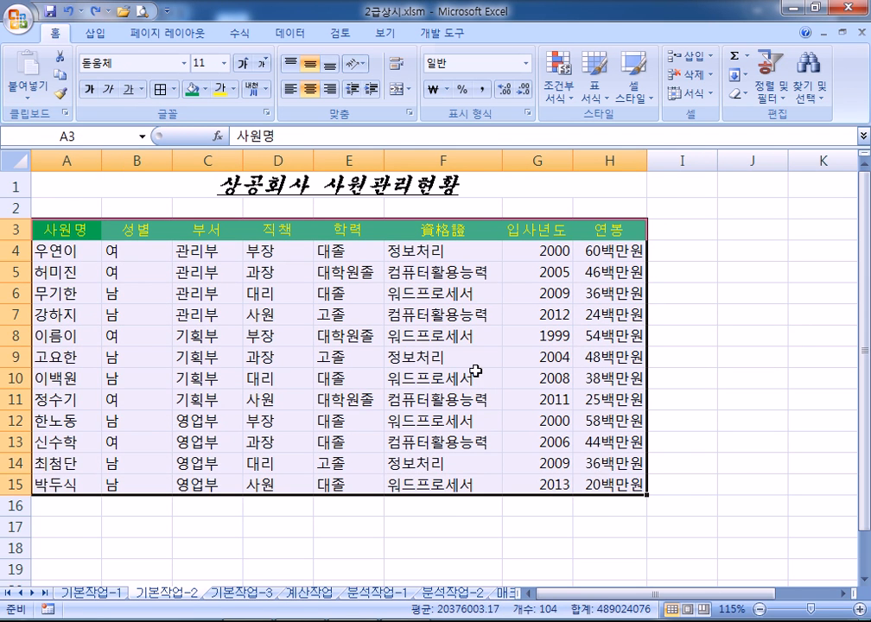
key(ctrl+1)
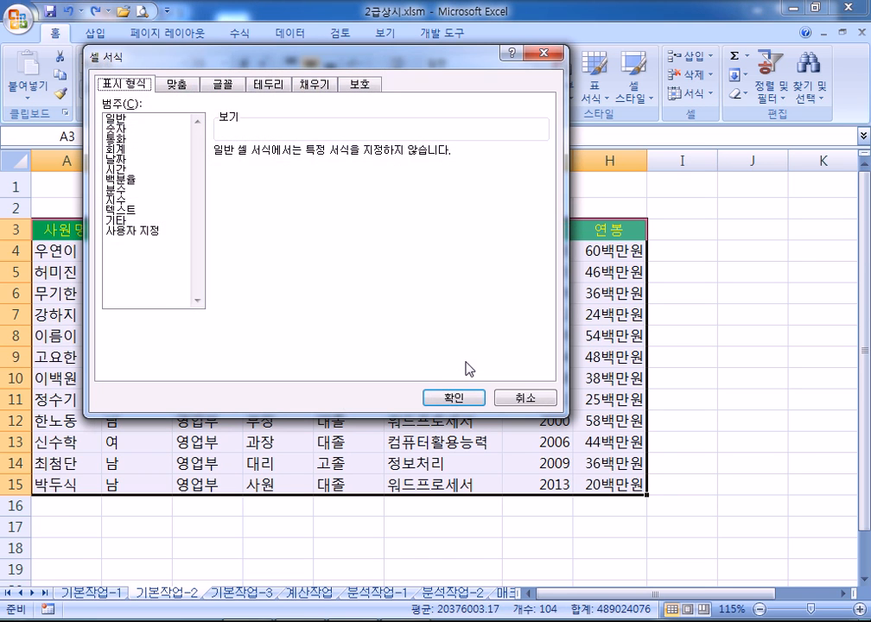
click(273, 85)
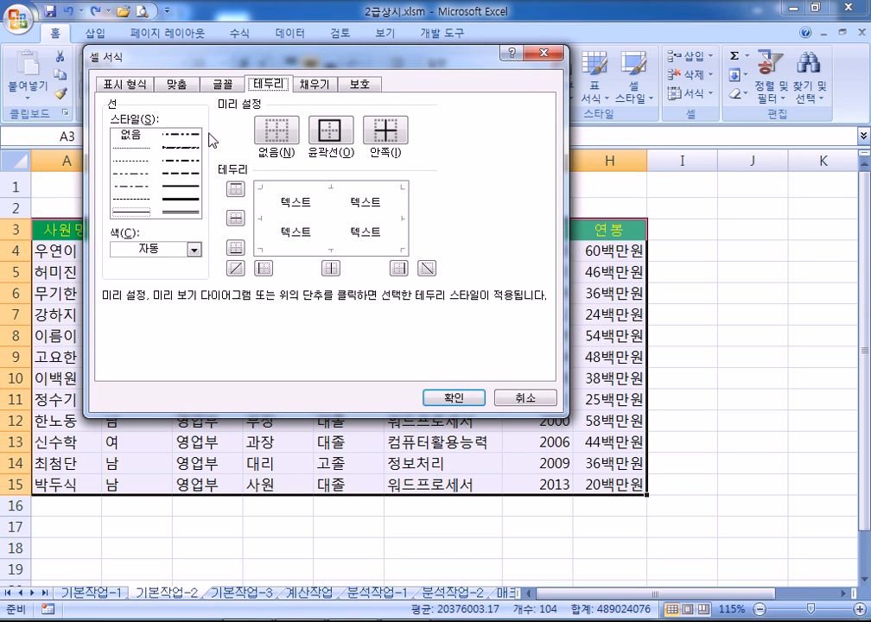
click(386, 129)
click(344, 138)
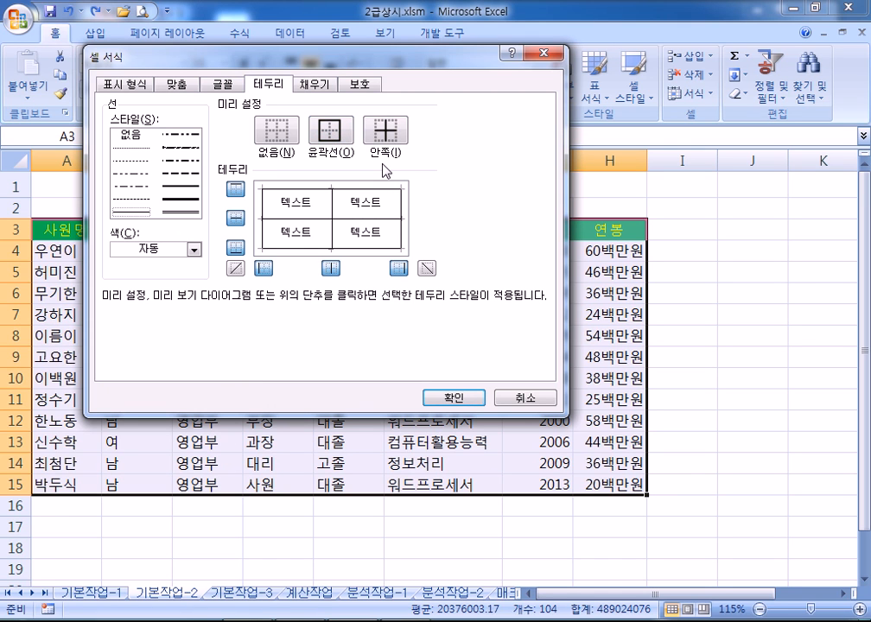
click(453, 397)
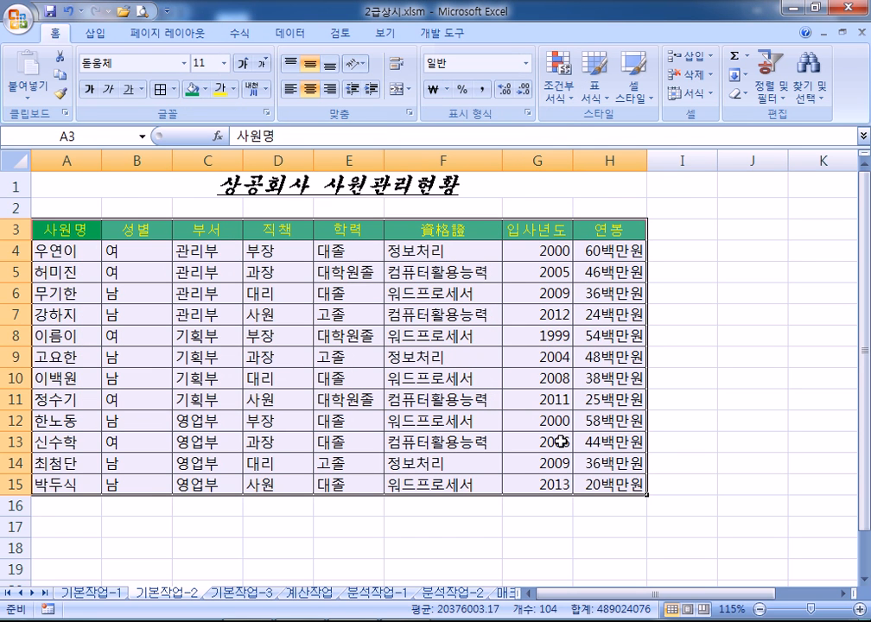
Clear the table's borders and reapply All Borders to A3:H15
click(175, 90)
click(186, 213)
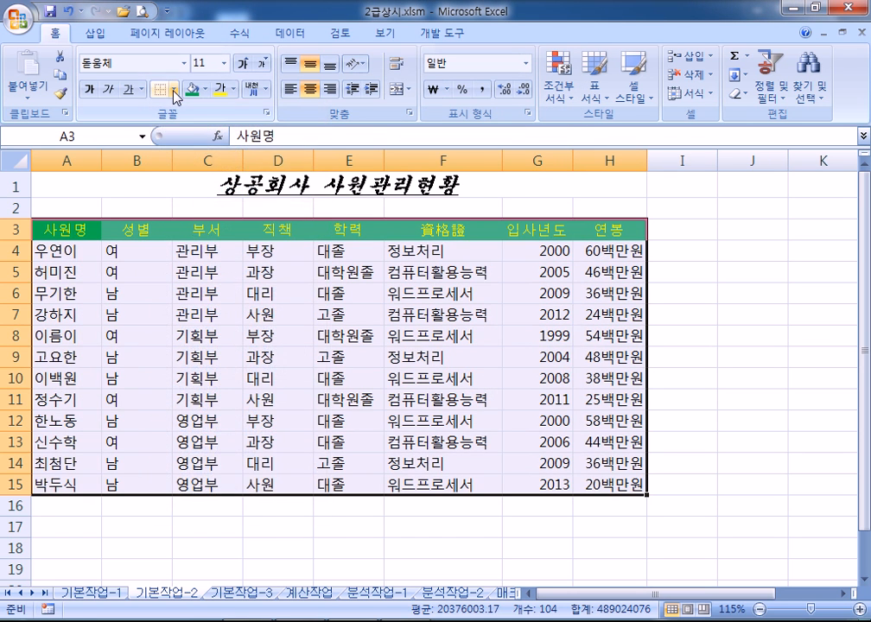
click(175, 90)
click(193, 232)
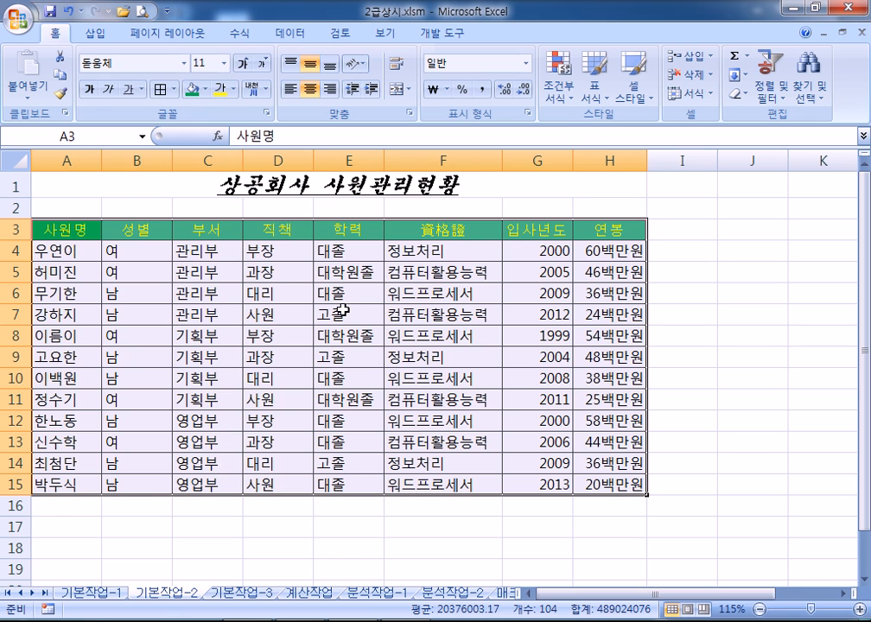
key(ctrl+1)
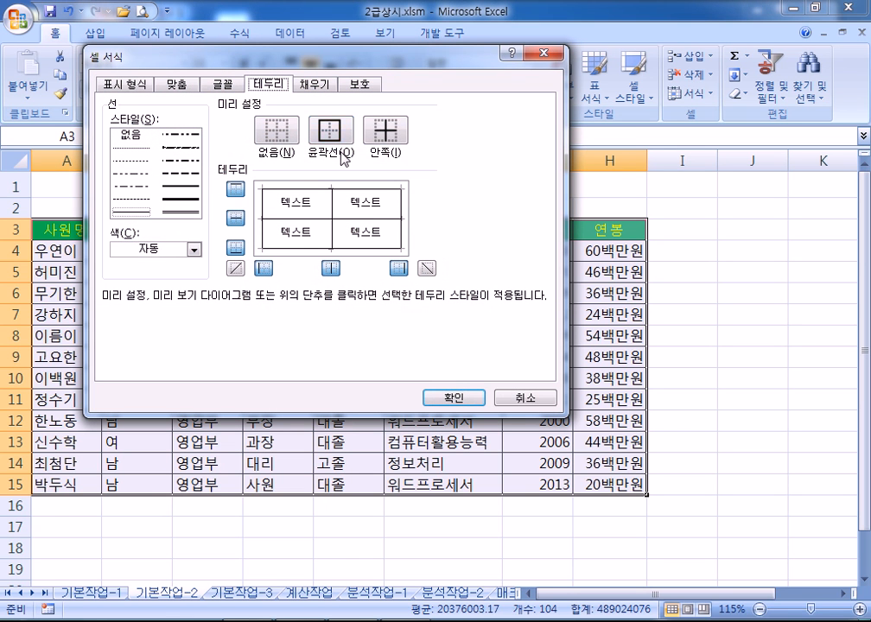
key(Escape)
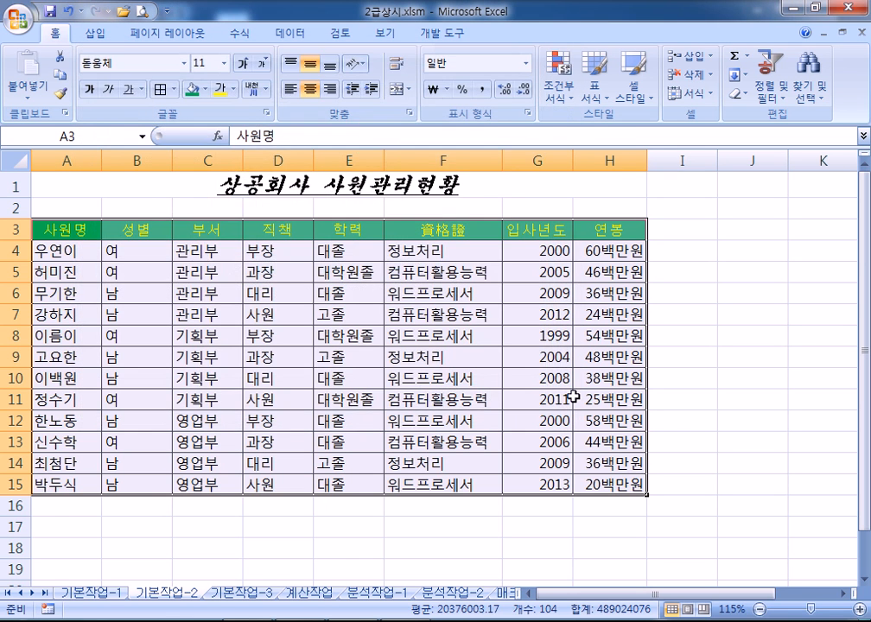
click(726, 355)
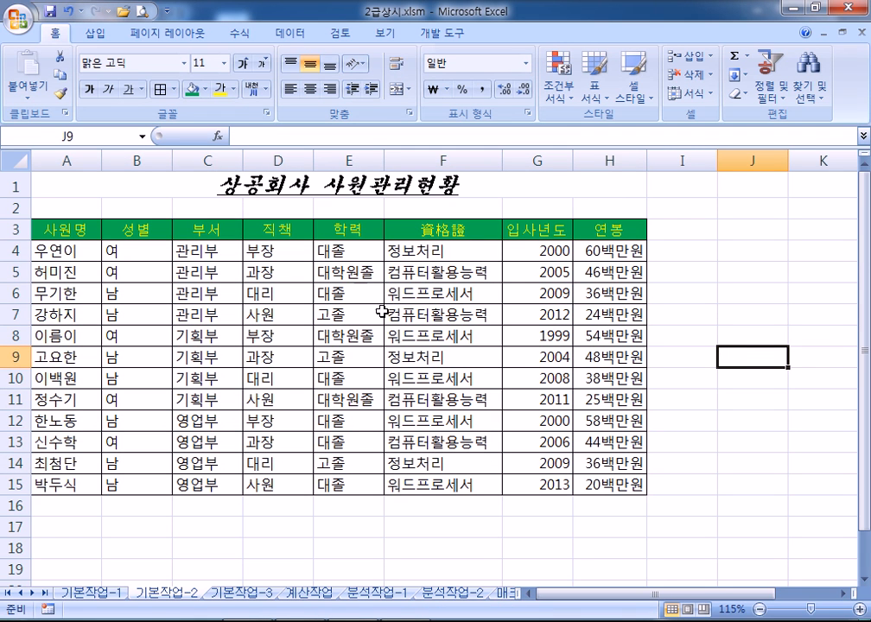
Go to the 기본작업-1 sheet showing the 배드민턴센터 회원명단 member list
click(166, 594)
click(113, 592)
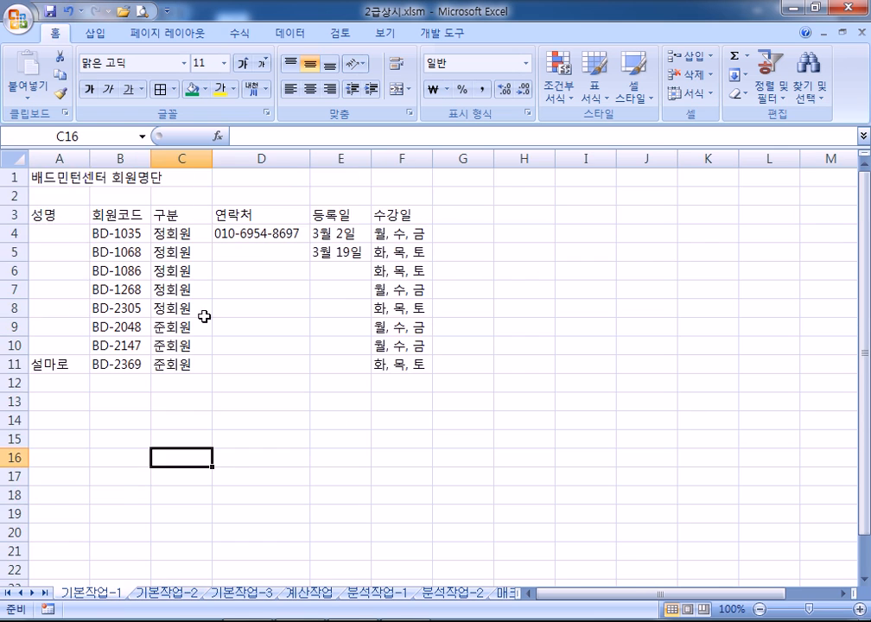
scroll(133, 295, down, 4)
Start entering 이름 and 국어 from A16, then cancel and clear them to retype
click(67, 227)
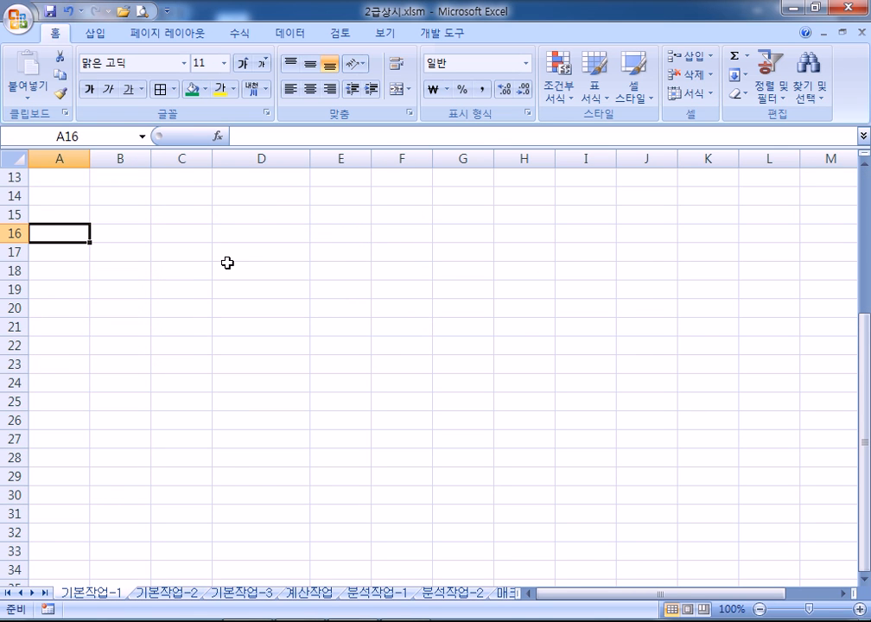
text(이름)
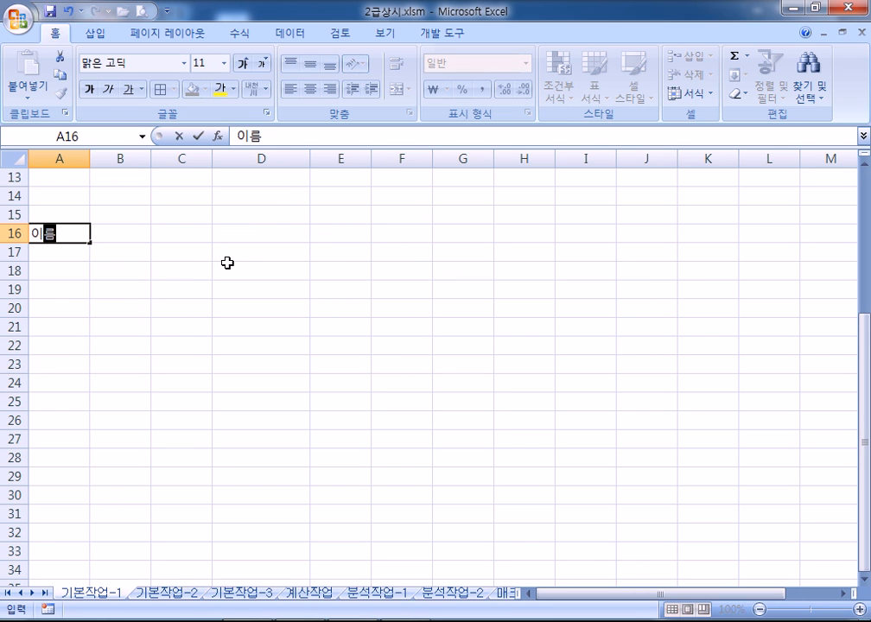
key(Tab)
text(국어)
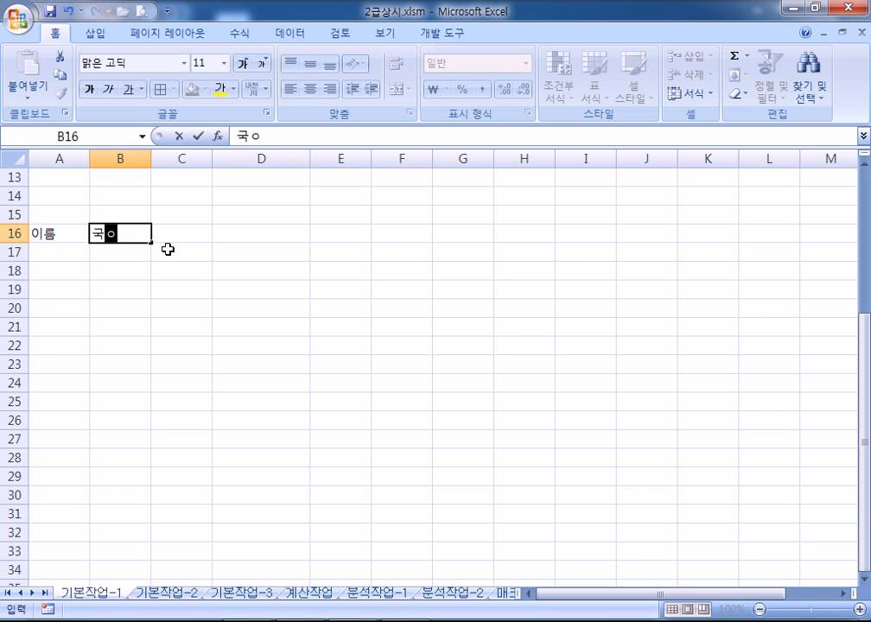
key(Tab)
text(영어)
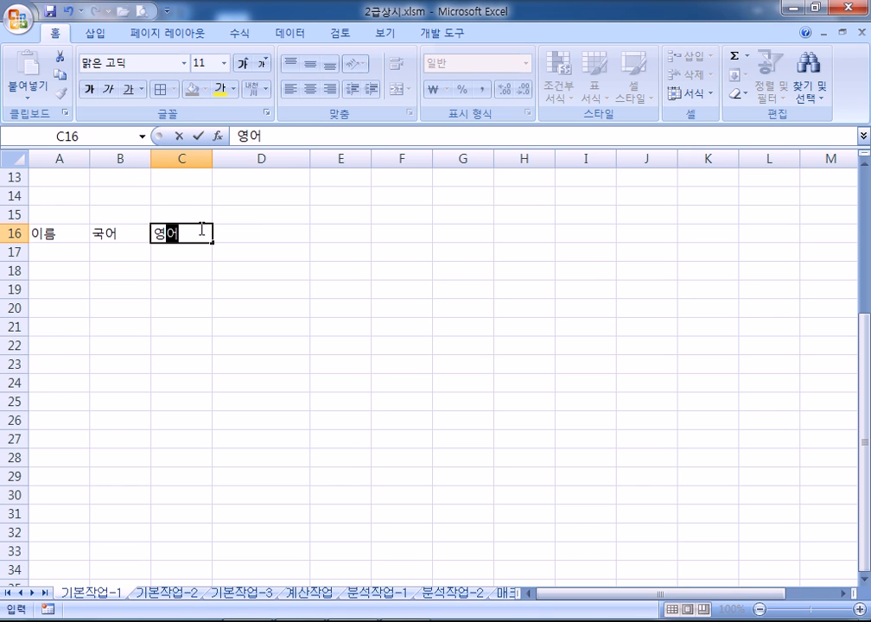
key(Escape)
drag(81, 235, 119, 229)
key(Delete)
click(69, 232)
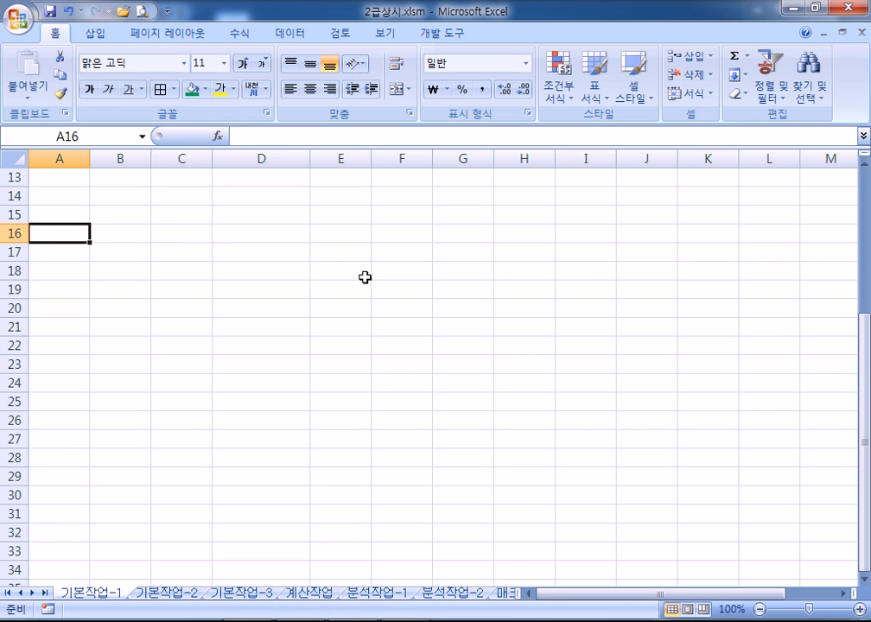
Enter the headings 이름, 국어, 영어, 수학 in cells A16 through D16
text(이름)
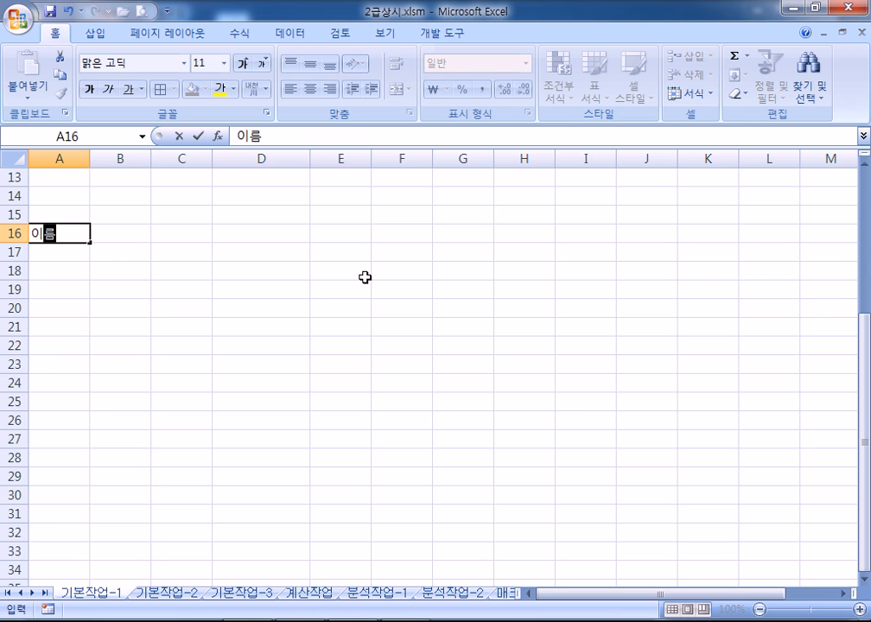
key(Tab)
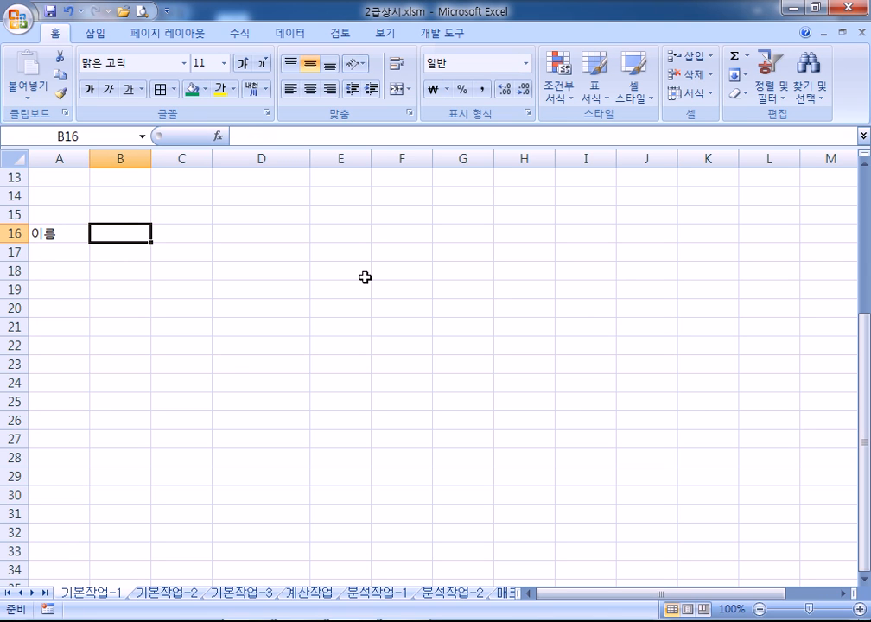
text(국어)
key(Tab)
text(영어)
key(Tab)
text(수학)
key(Tab)
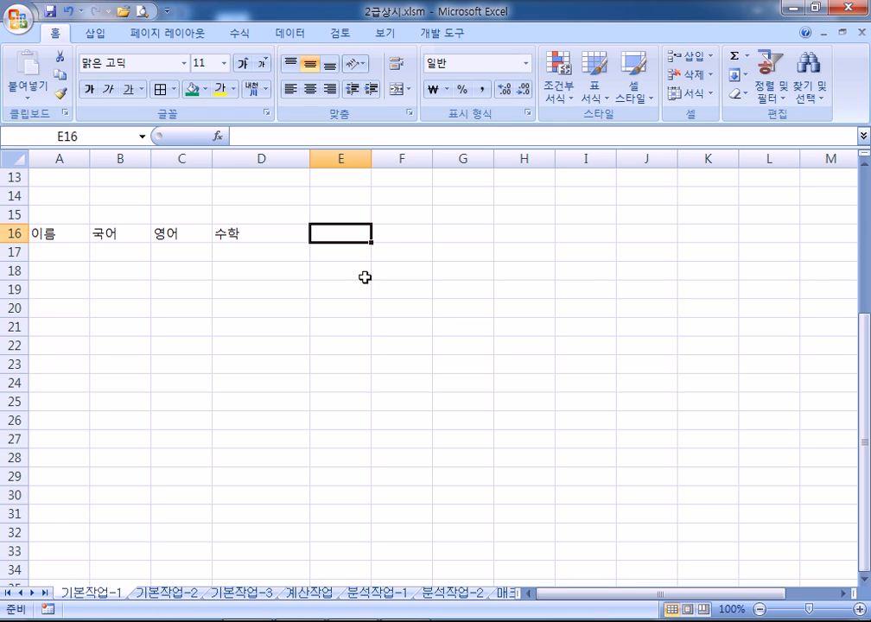
key(Return)
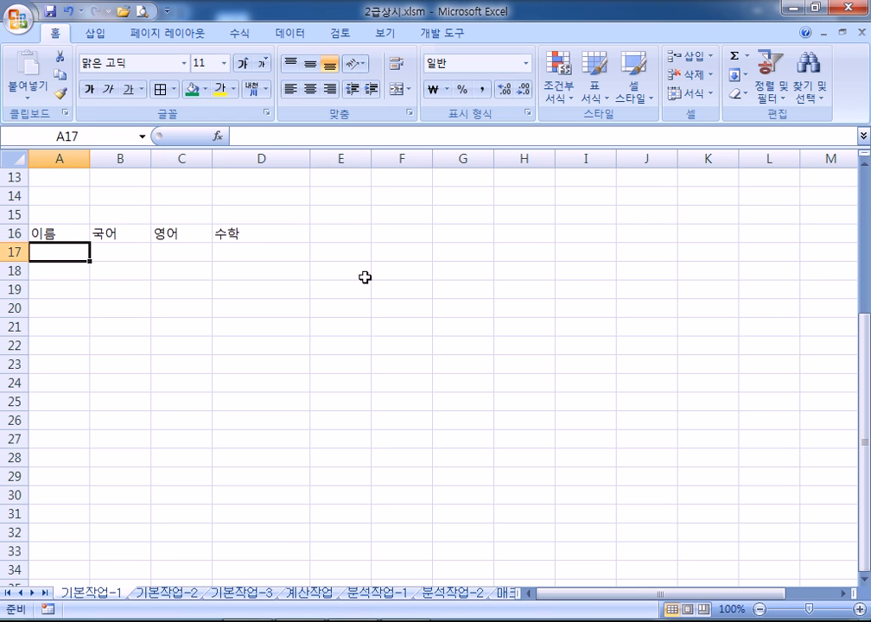
click(331, 245)
click(267, 235)
click(345, 237)
key(Down)
key(Down)
key(Down)
key(Down)
key(Down)
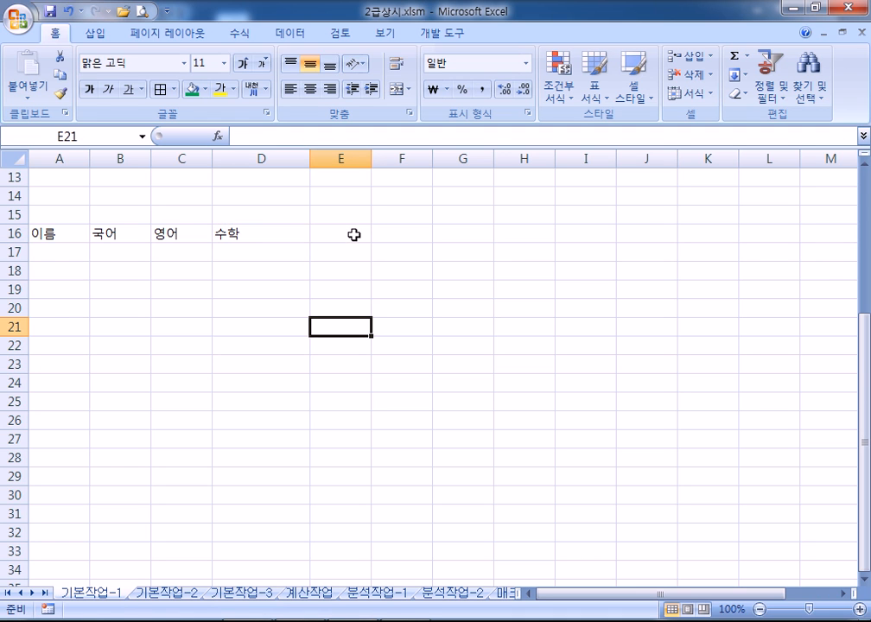
drag(43, 235, 320, 237)
drag(57, 251, 60, 412)
drag(49, 233, 50, 384)
drag(109, 233, 108, 384)
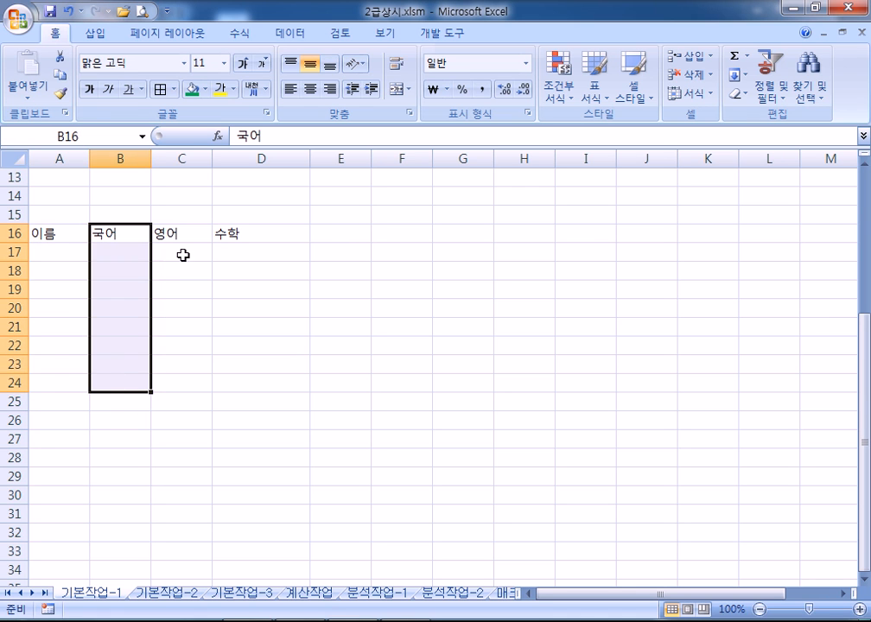
drag(364, 230, 341, 365)
drag(172, 223, 171, 277)
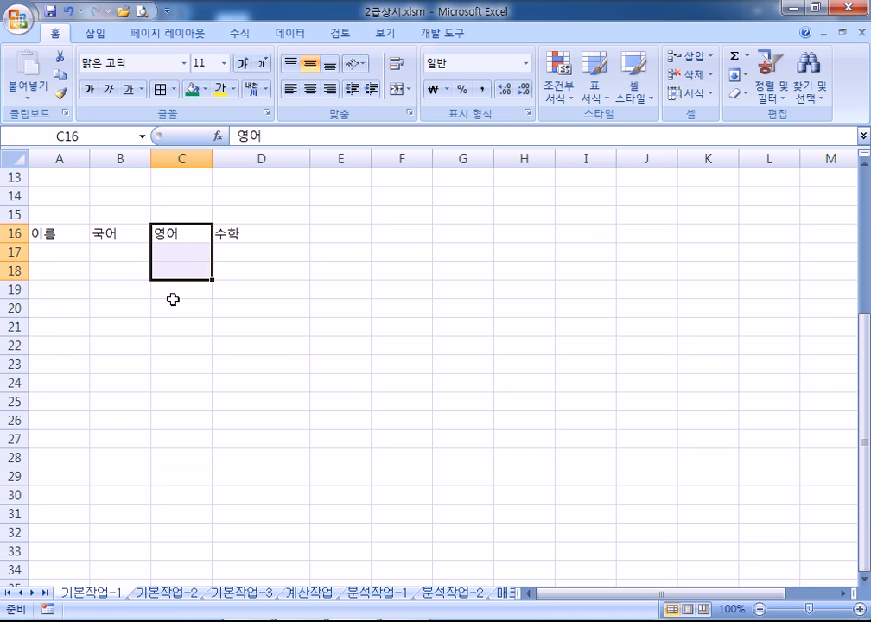
click(169, 341)
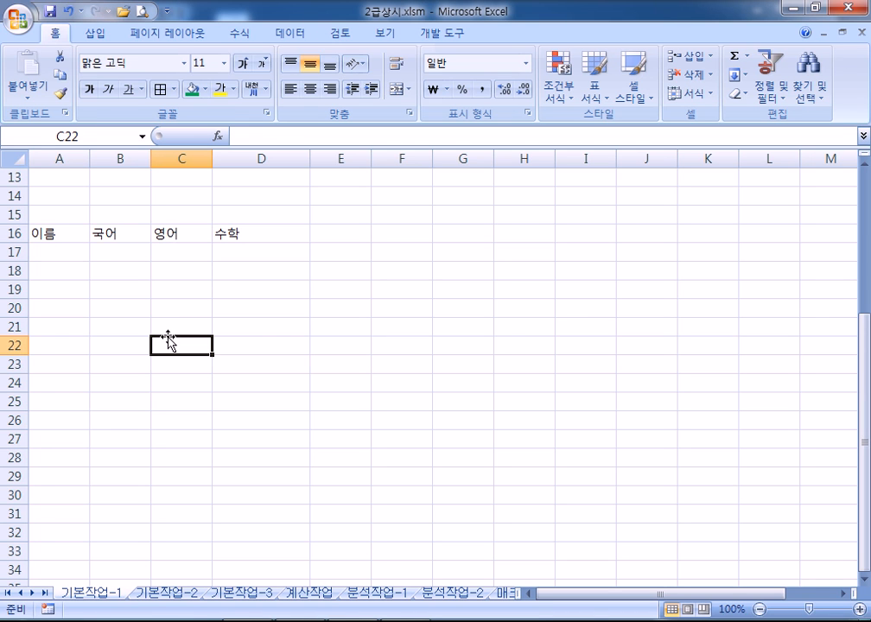
click(53, 231)
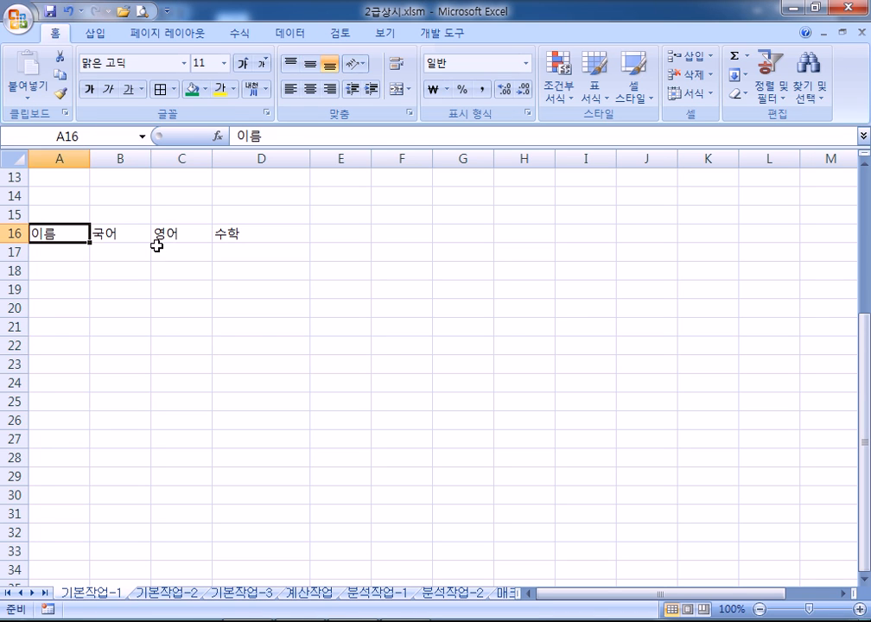
key(Right)
key(Right)
key(Right)
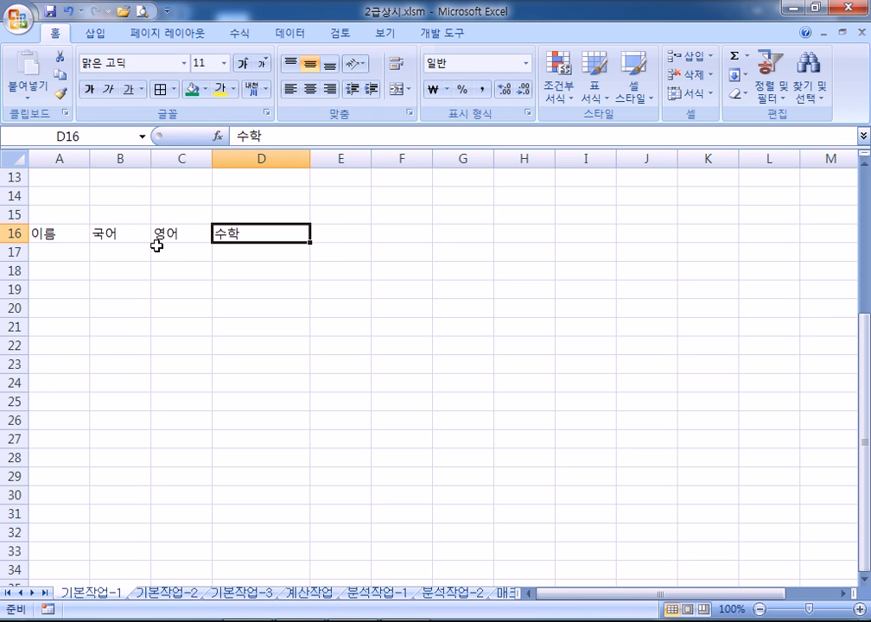
key(Return)
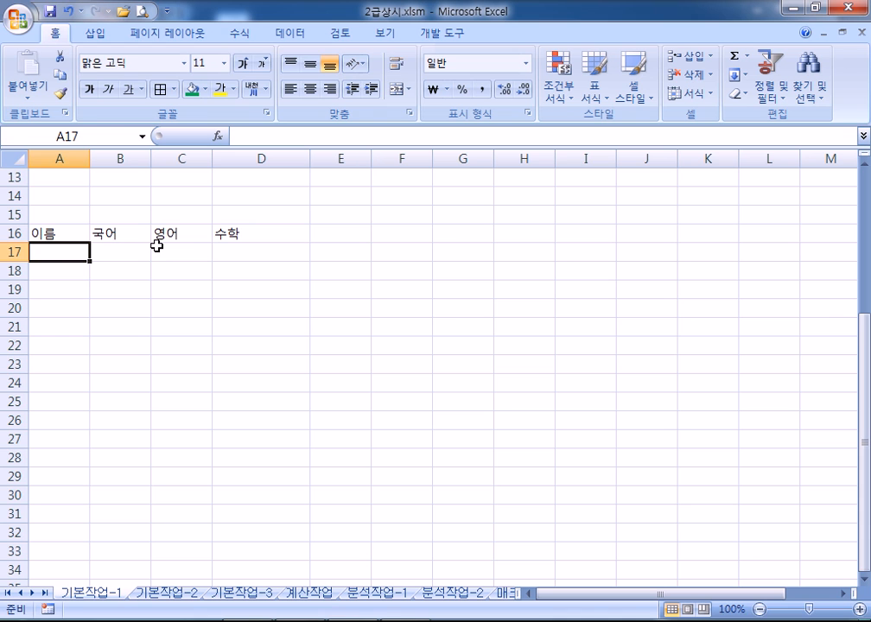
Replace the row-16 headings with 이름, 국어, 영어, 수학, 과학 across A16:E16
click(62, 234)
drag(59, 233, 233, 233)
key(Delete)
drag(72, 235, 314, 431)
text(이름)
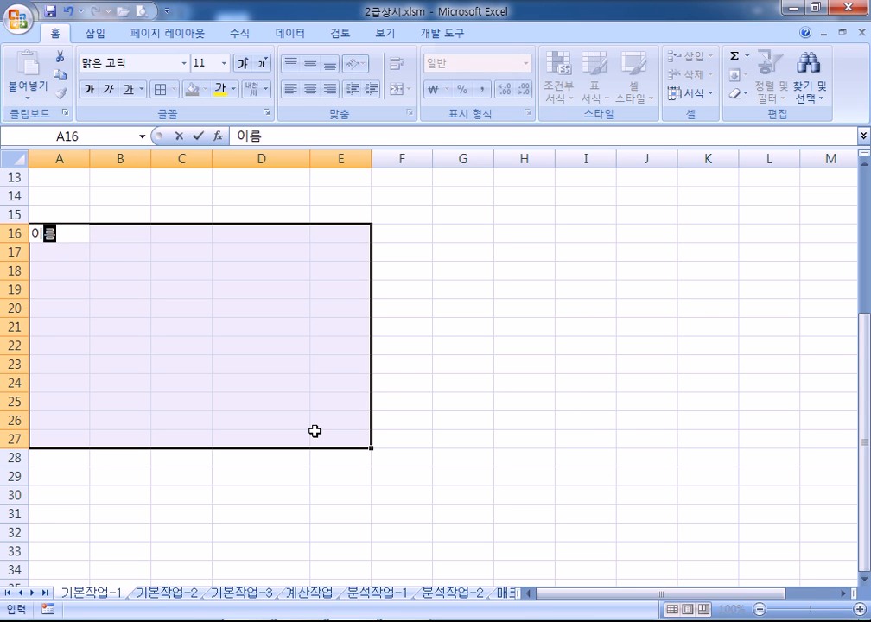
key(Tab)
text(국어)
key(Tab)
text(영어)
key(Tab)
text(수학)
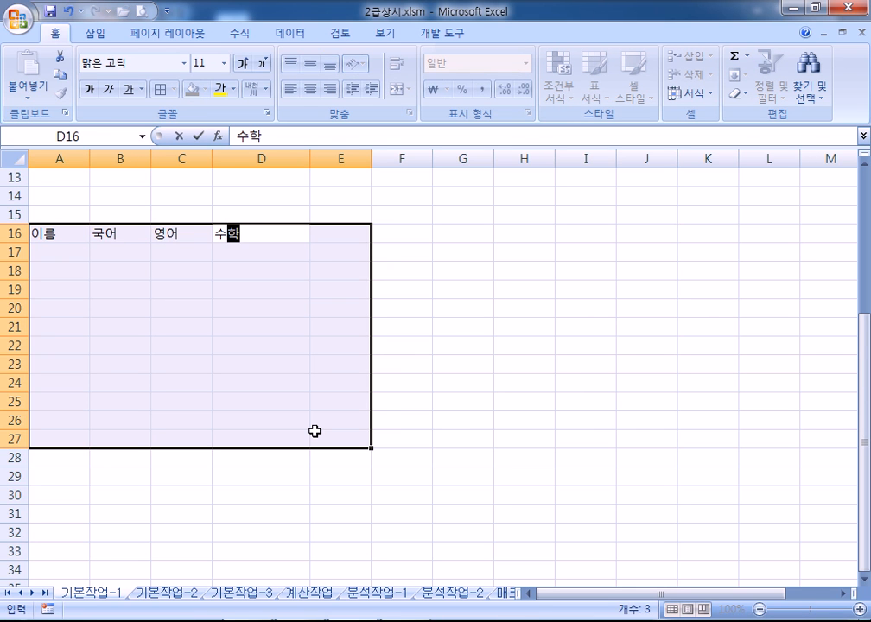
key(Tab)
text(과학)
key(Return)
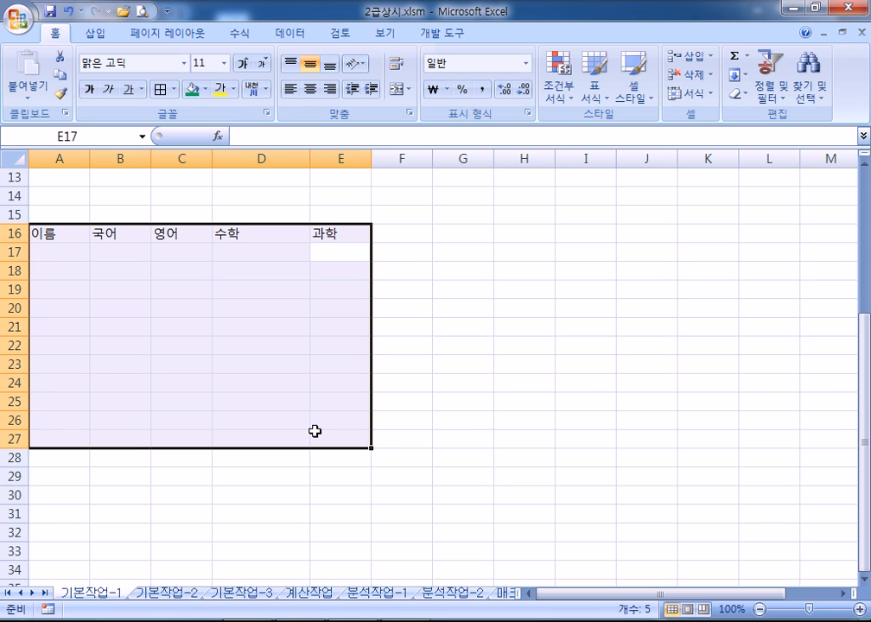
key(shift+Tab)
key(shift+Tab)
key(shift+Tab)
key(shift+Tab)
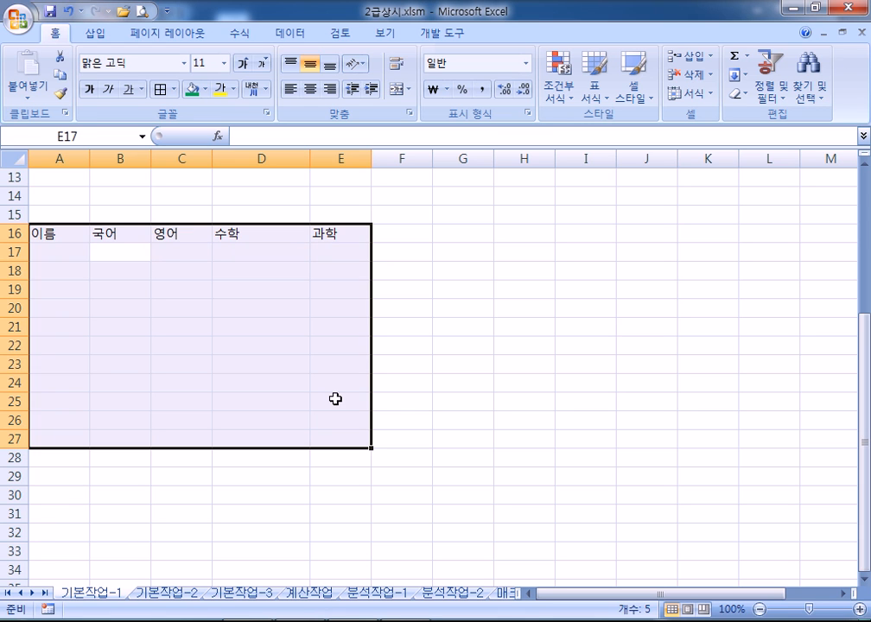
Fill A17:E26 with sample entries such as 1, 5, 65, 54, ㄱ, re, DS and DFS
drag(52, 232, 346, 226)
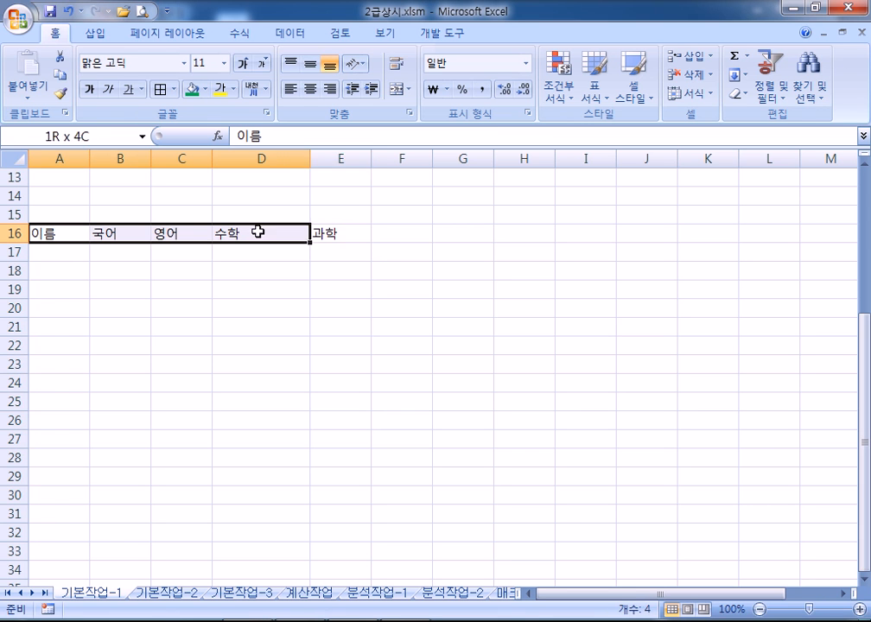
click(37, 253)
drag(38, 254, 333, 411)
text(1 2 3 4 5 65 6 54 ㄱ re )
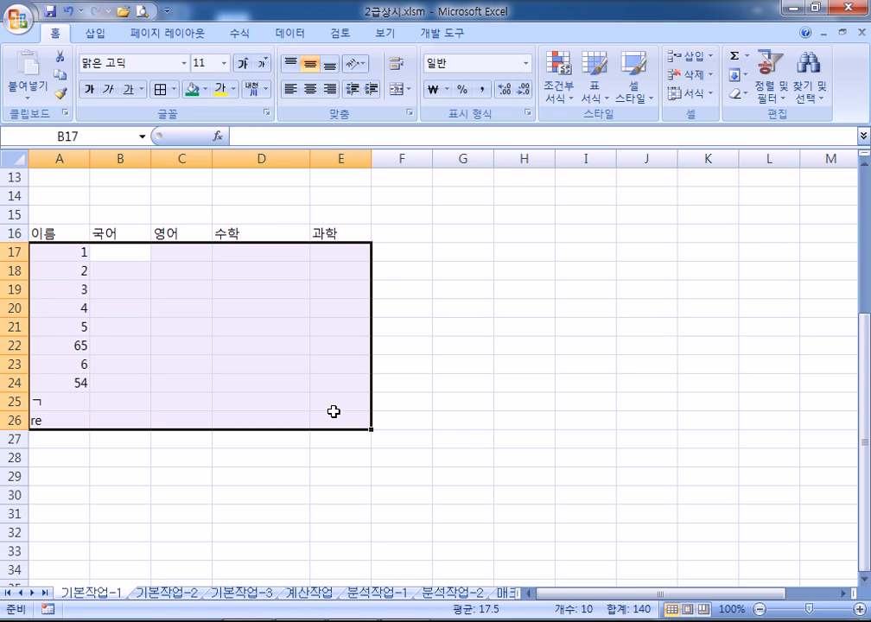
text(DS DS DFS DS DSF DSF DSF DSF DSF FDS SFD FDS DSF DFS DFS DFS DFS DFS DFS DSF DFS DFS DFS DFS DSF DFS DSF DFS DSF DSF FDS FDS DFS DSF DSF DSF)
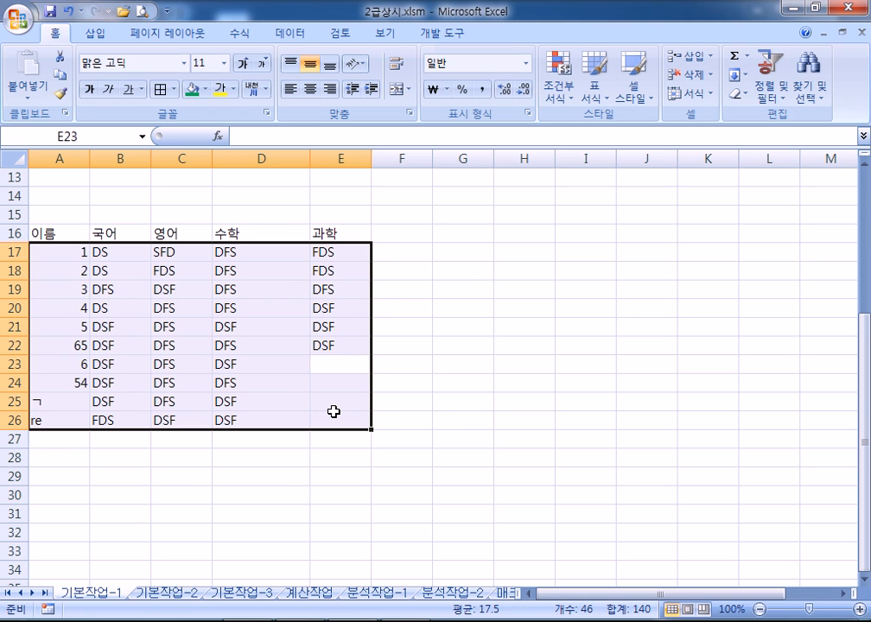
Clear the sample entries and type R test entries in column A and T in column B
key(Delete)
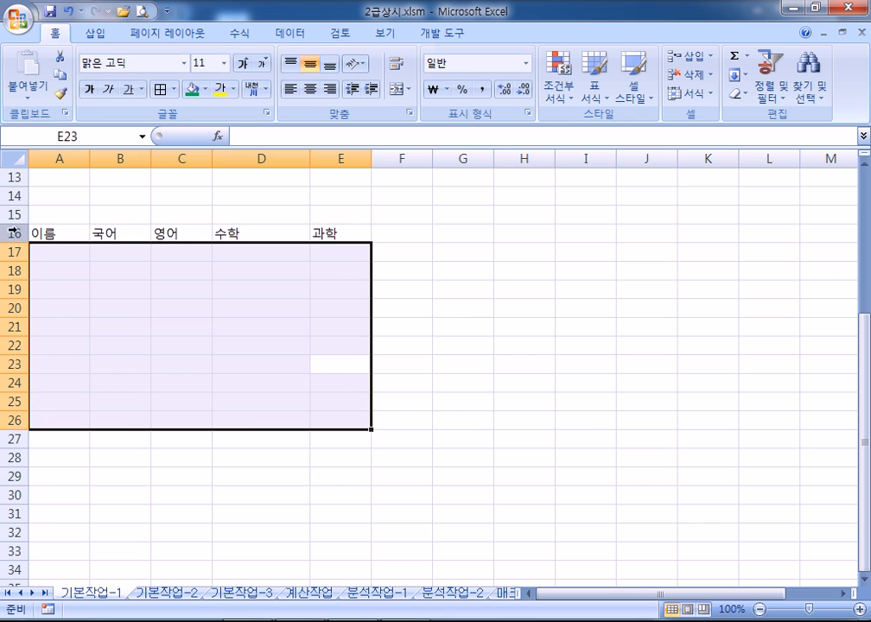
click(60, 248)
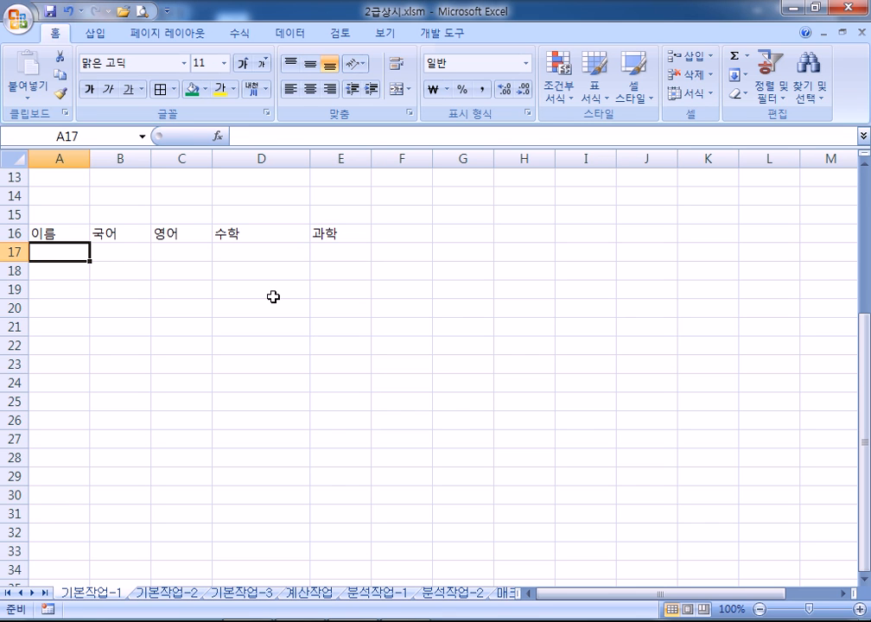
text(R R R R R R)
key(Return)
text(R)
key(Return)
click(128, 253)
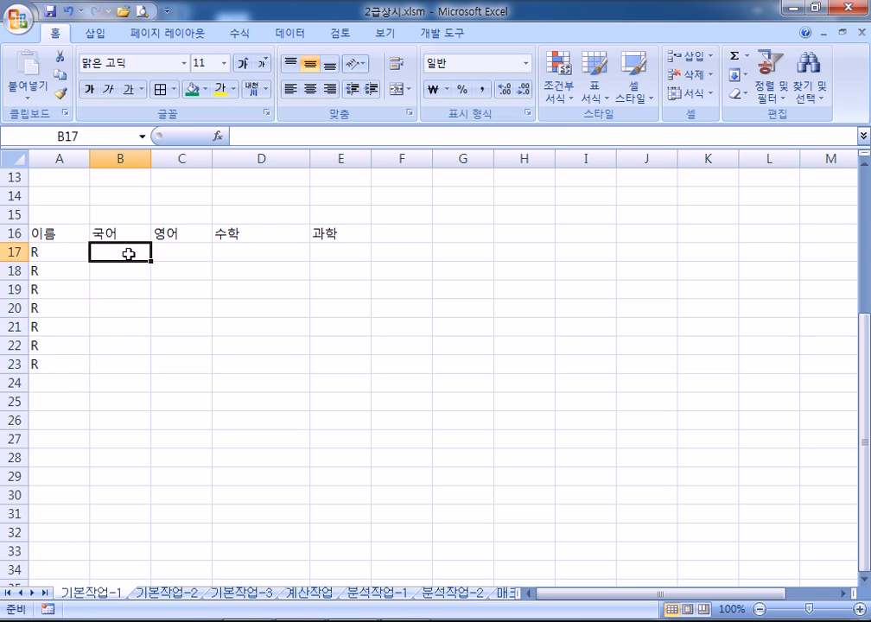
text(T T T T T T T)
key(Return)
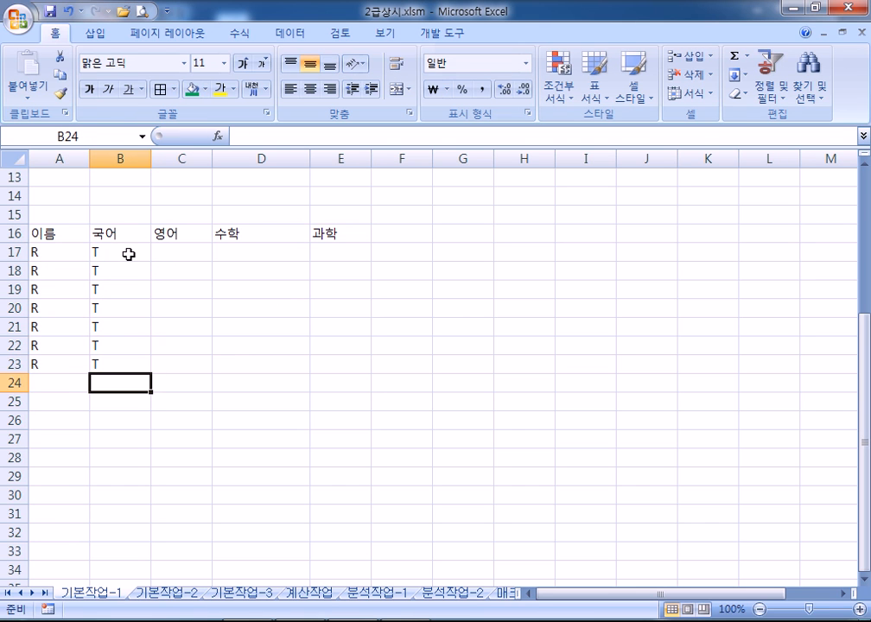
click(190, 249)
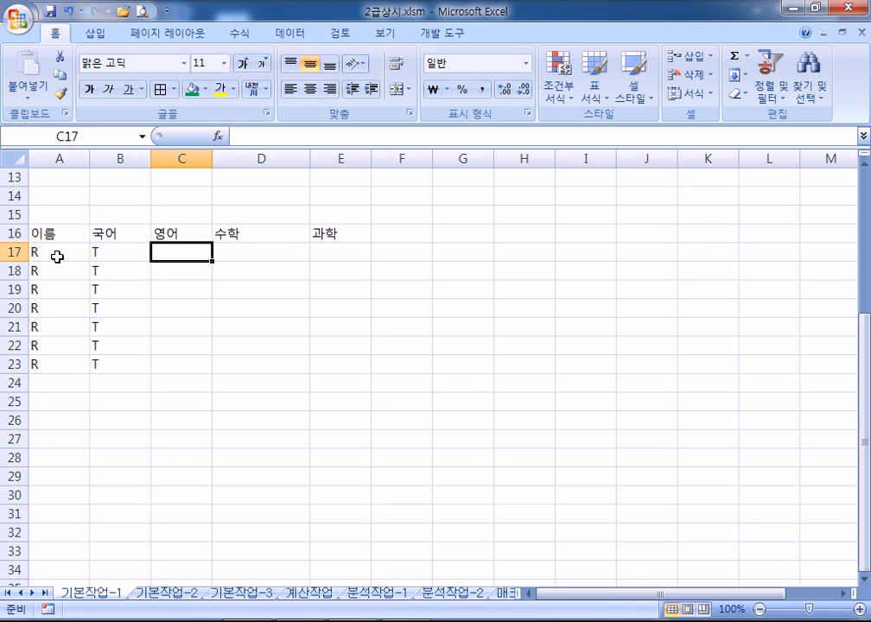
Delete everything in A16:E23, headings and test entries included
drag(43, 233, 317, 359)
key(Delete)
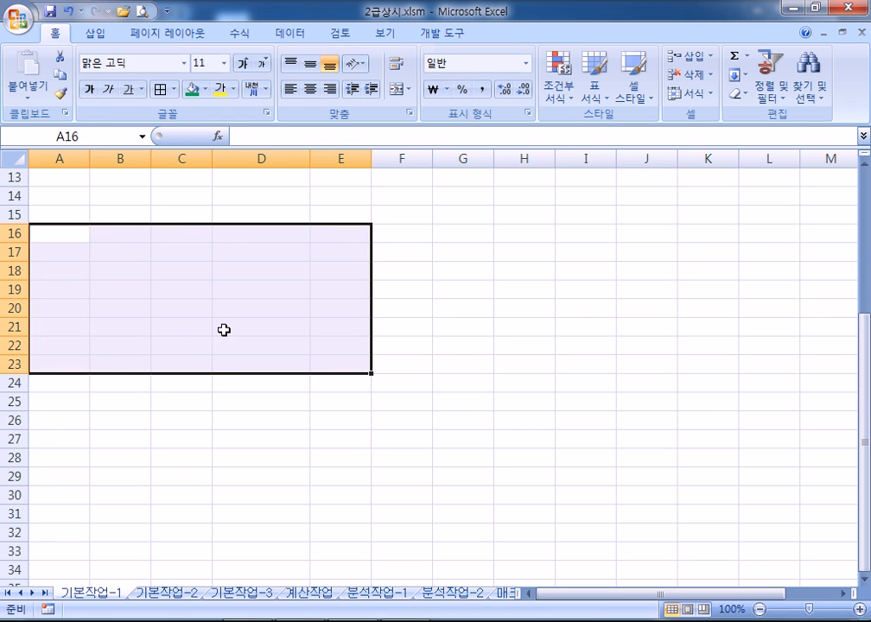
scroll(263, 342, up, 4)
Move to the 기본작업-3 apartment price sheet and show the 개발 도구 tab
click(79, 212)
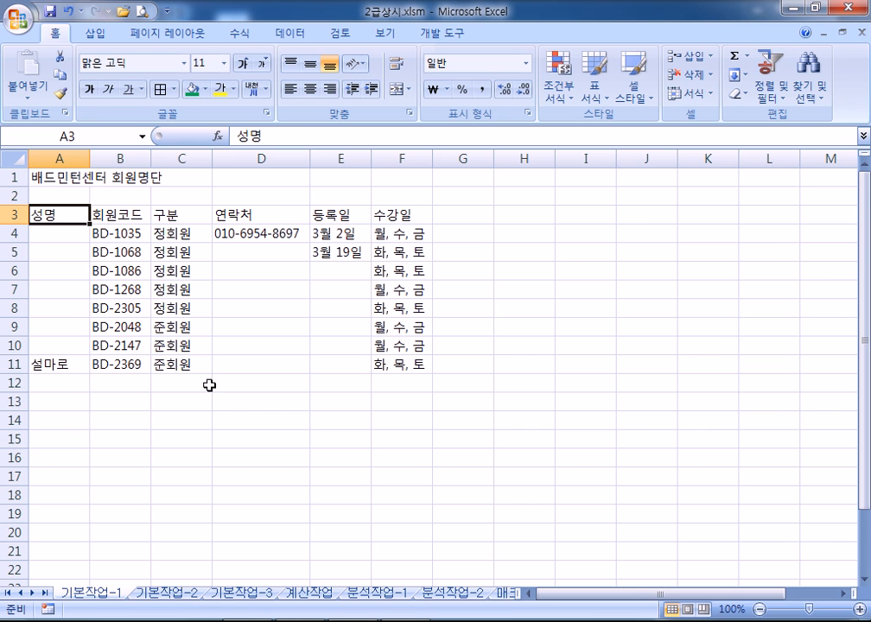
click(177, 594)
click(250, 595)
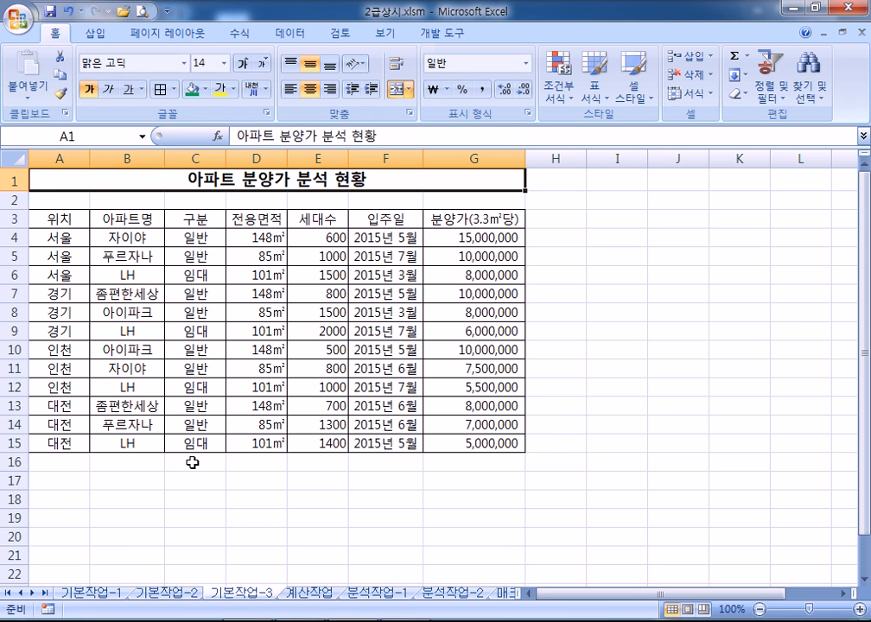
click(442, 40)
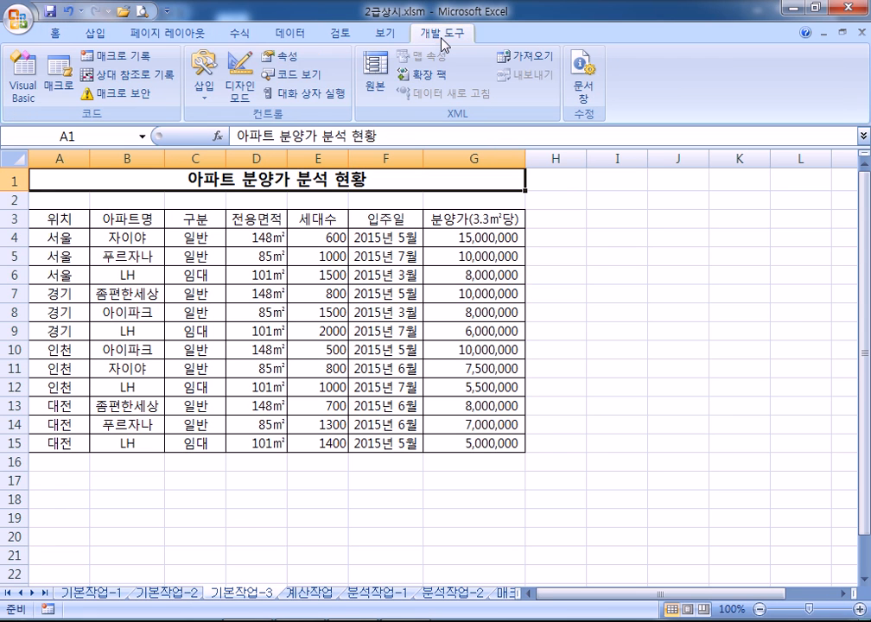
Turn off the 개발 도구 tab in Excel Options, then start and cancel a macro recording
click(19, 19)
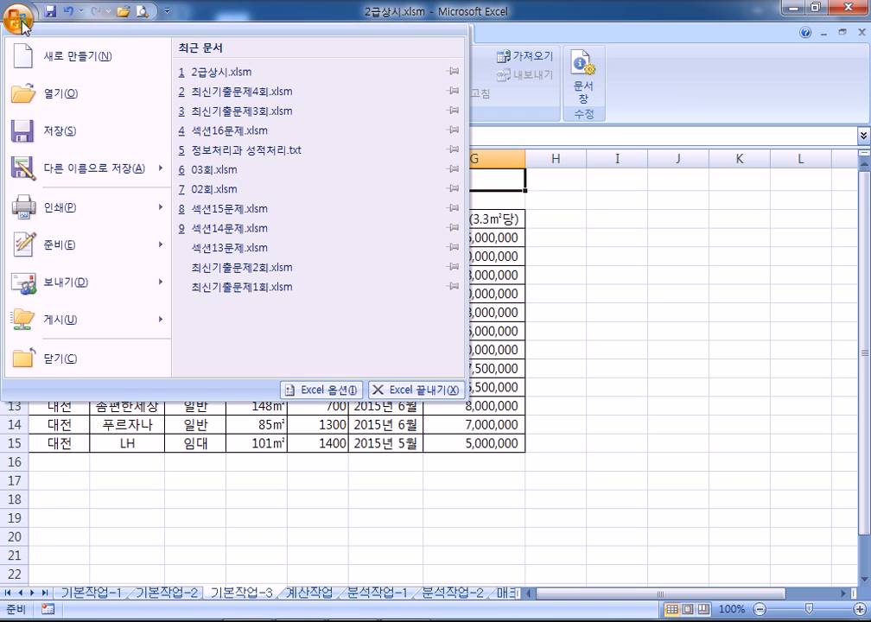
click(304, 390)
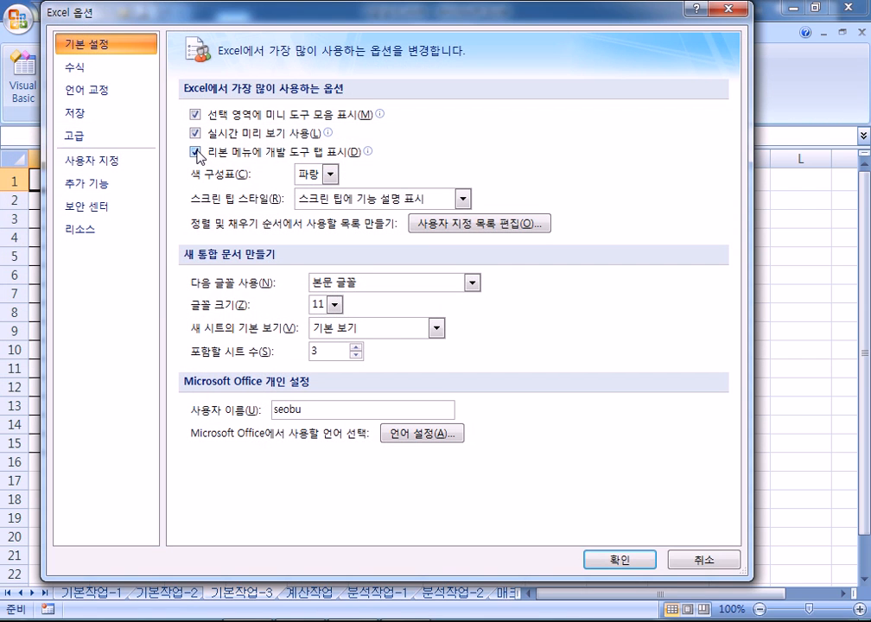
click(205, 154)
click(617, 559)
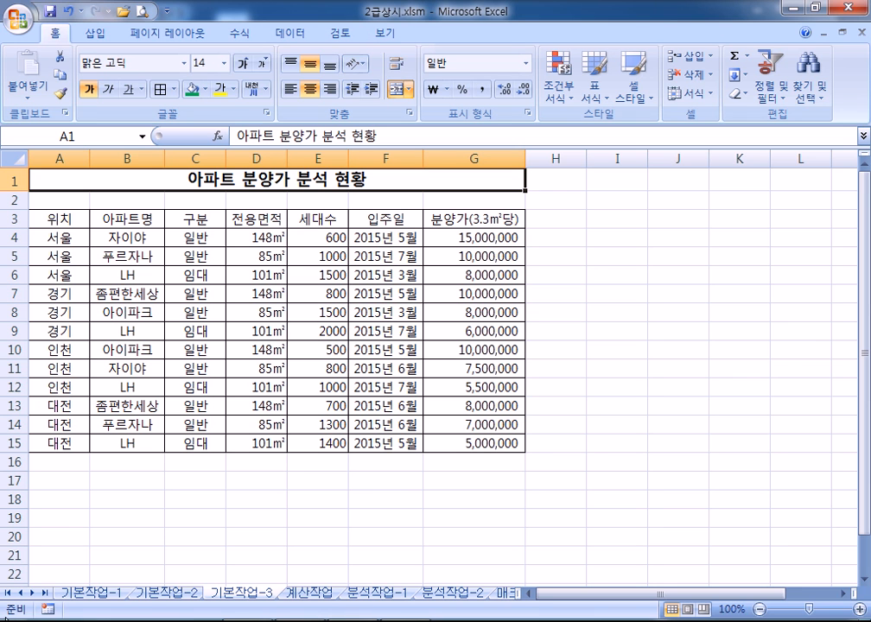
click(48, 611)
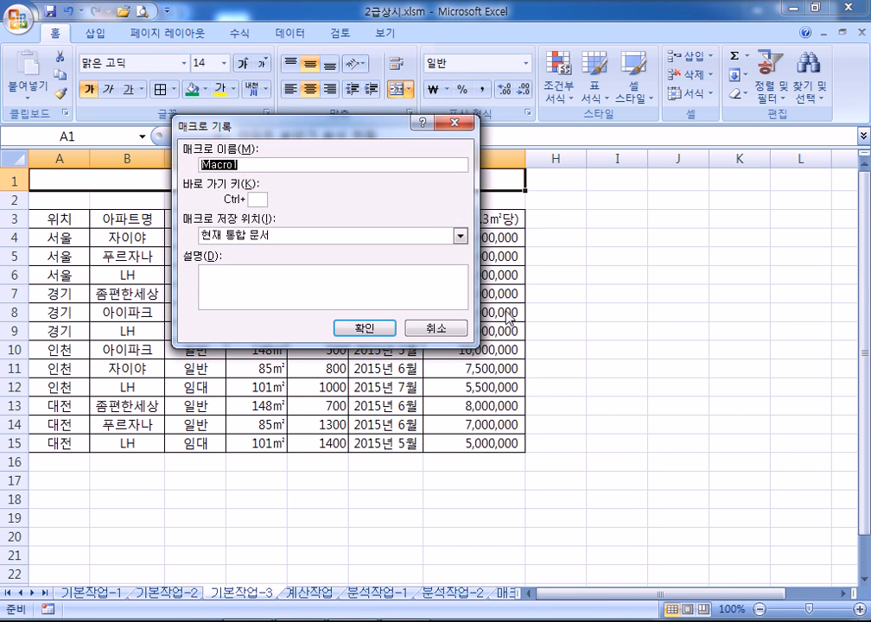
click(443, 326)
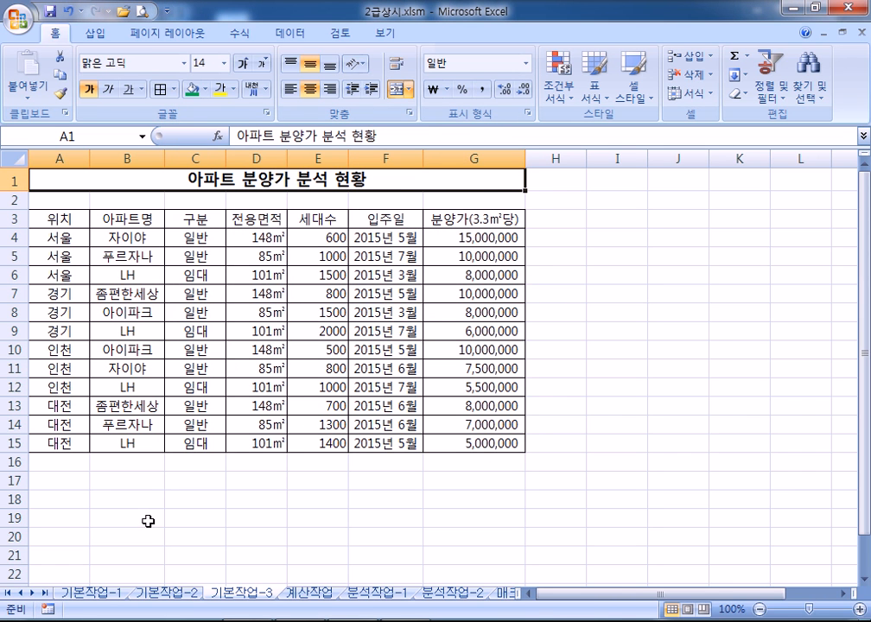
Go to the 매크로작업 sheet and draw a smiley face shape over H4:I6
click(617, 219)
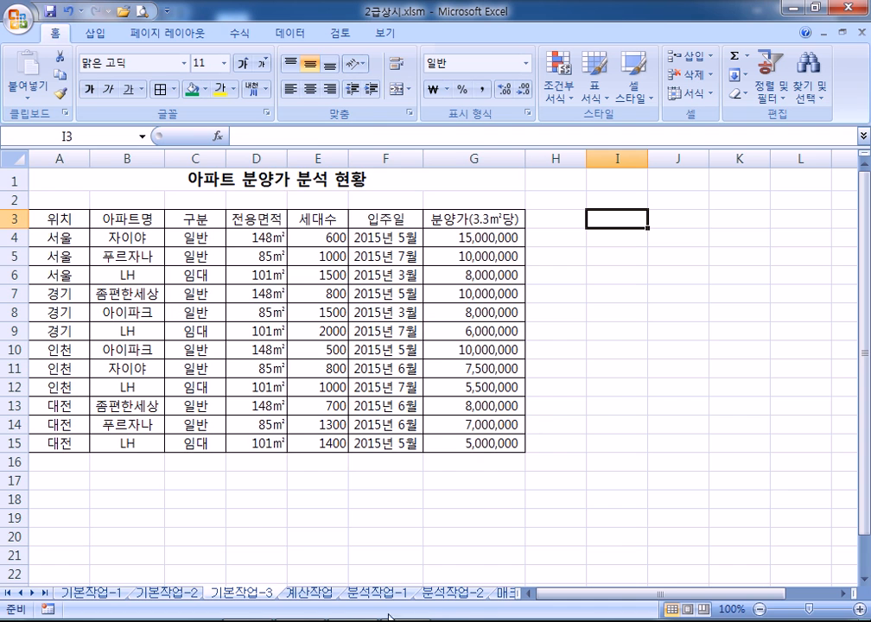
click(506, 592)
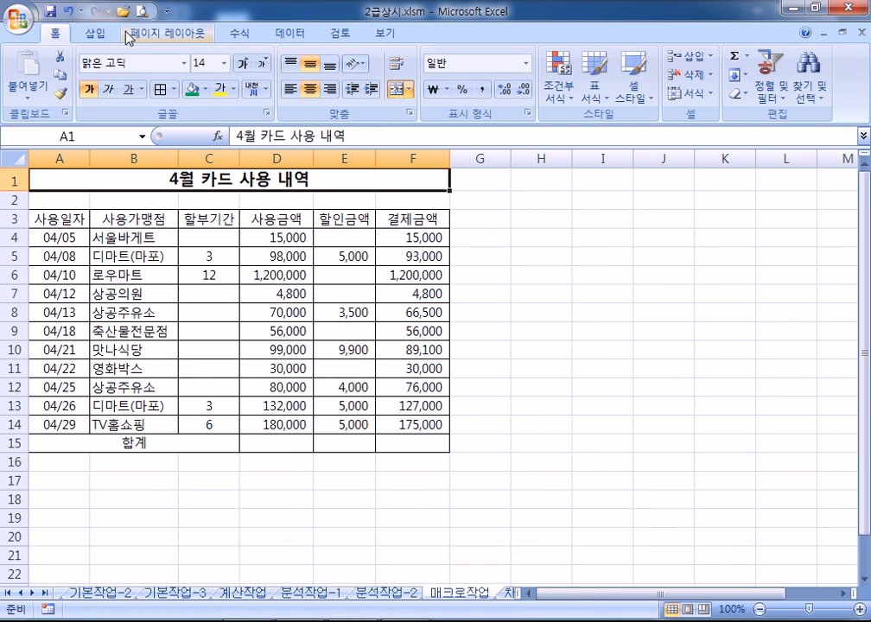
click(96, 37)
click(180, 84)
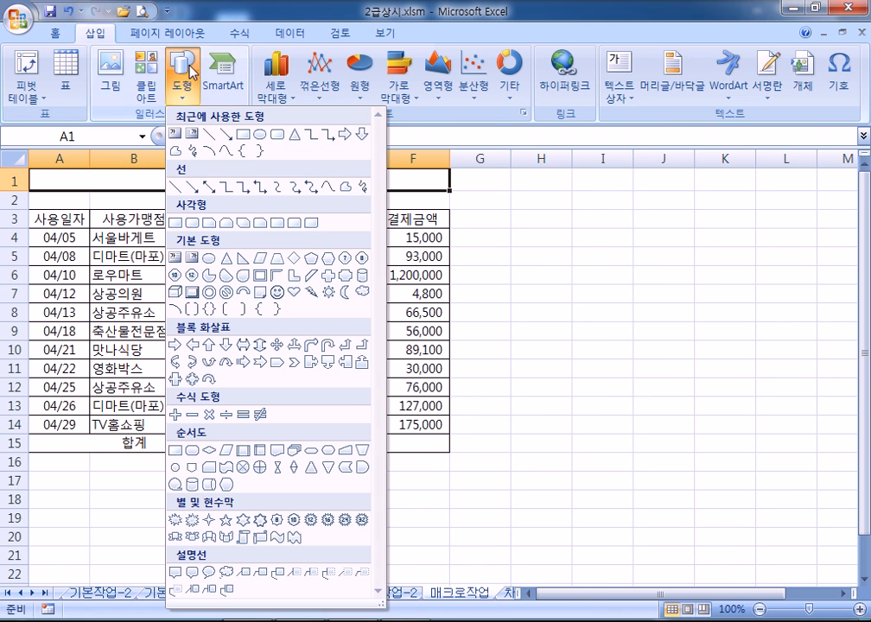
click(277, 294)
drag(531, 229, 595, 285)
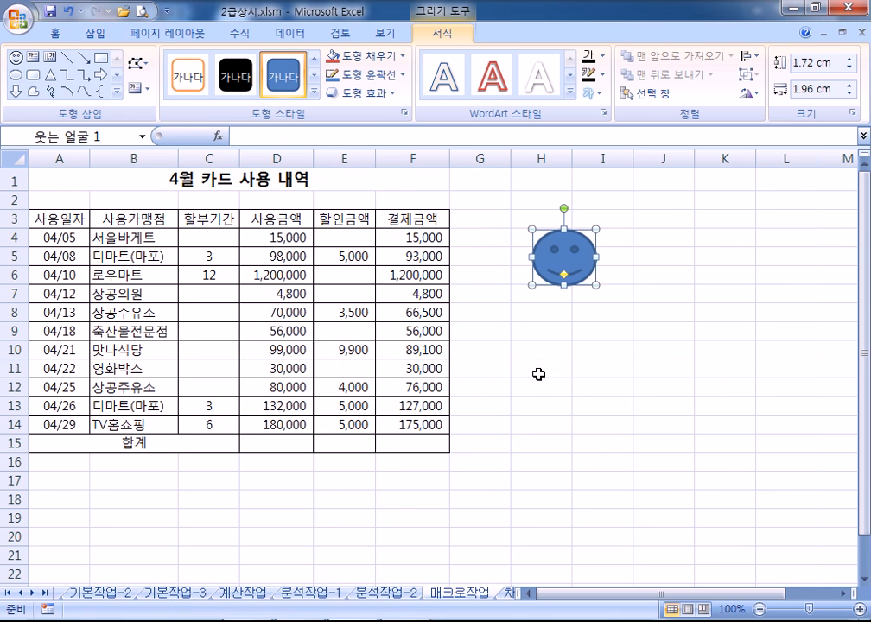
Open 매크로 지정 for the smiley, cancel it, then remove the shape
right_click(570, 262)
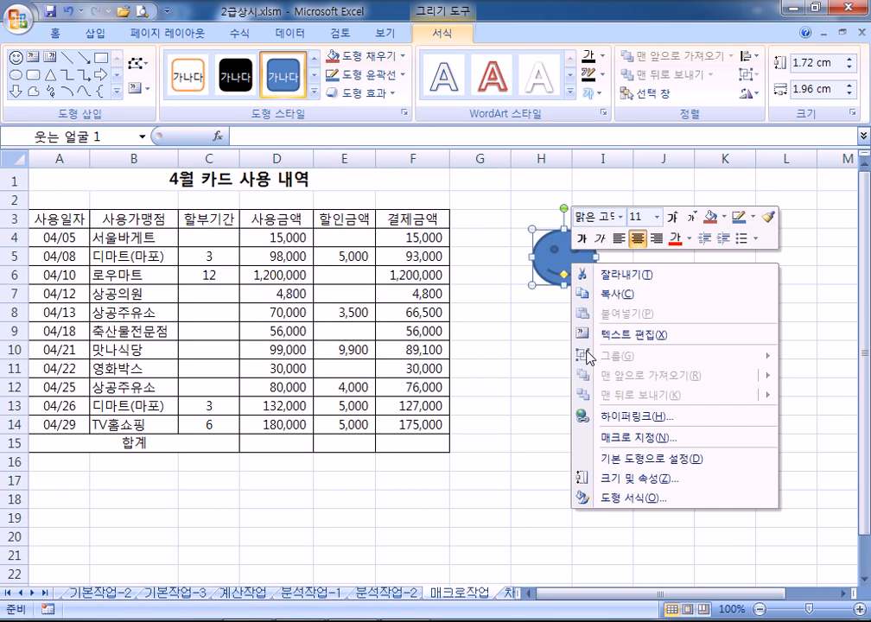
click(609, 440)
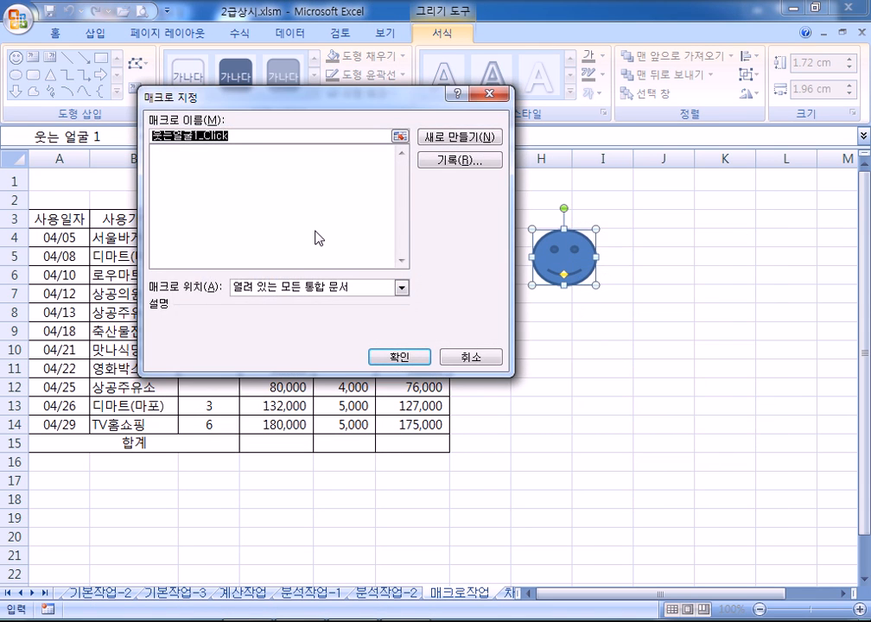
click(477, 356)
click(559, 365)
click(563, 261)
key(Escape)
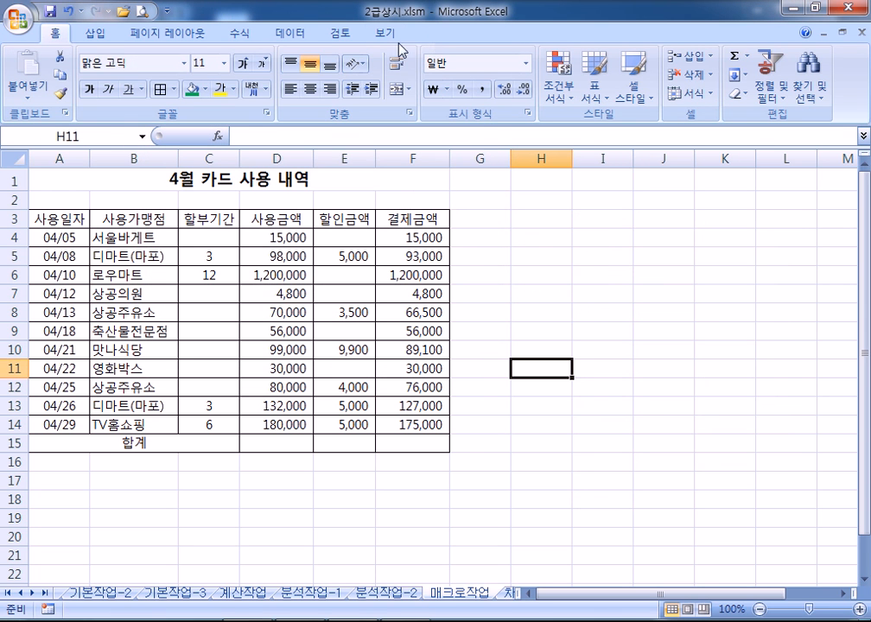
Turn the Developer tab back on in Excel Options
click(19, 24)
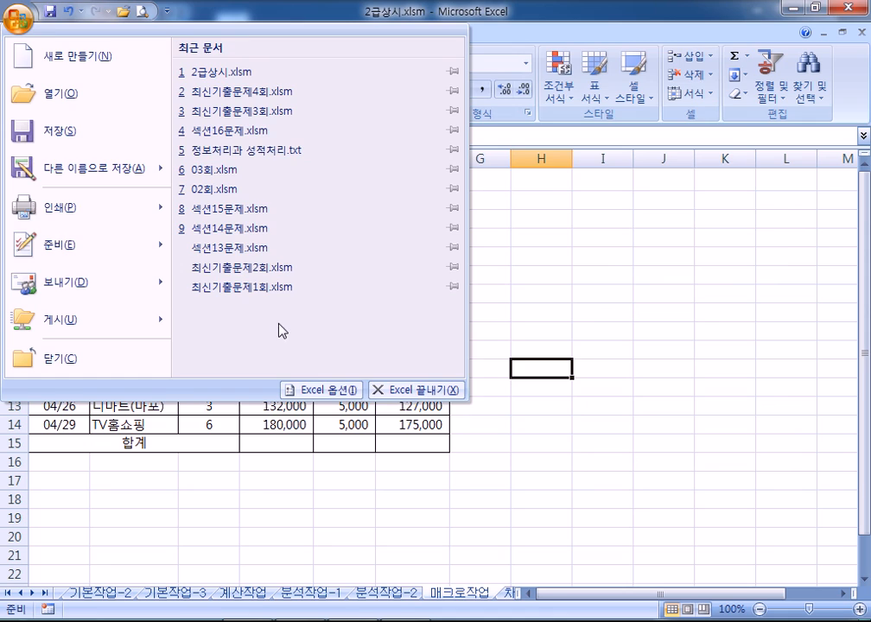
click(299, 390)
click(195, 152)
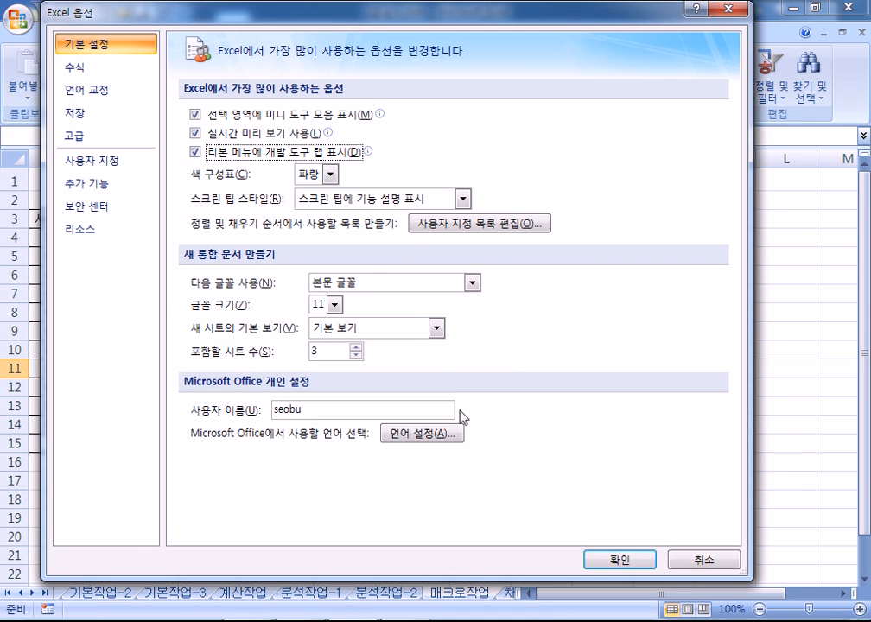
click(619, 561)
Draw a form button over H5:H6 without assigning a macro, then delete 단추 1
click(445, 34)
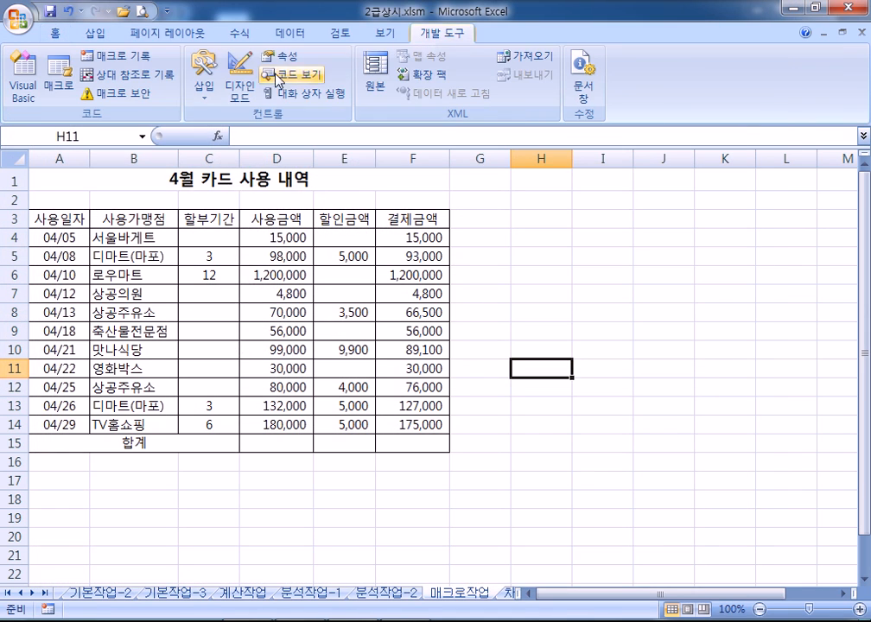
click(207, 90)
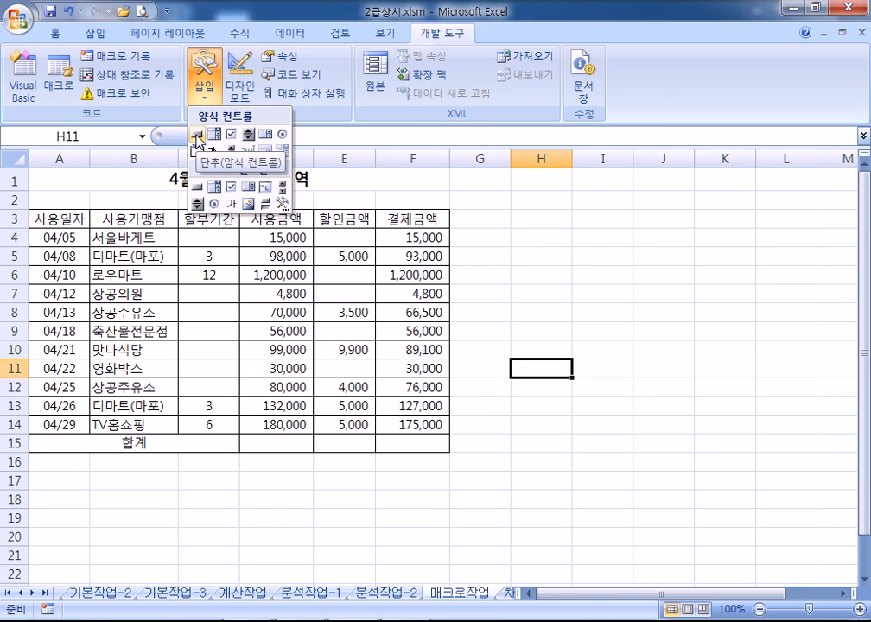
click(197, 135)
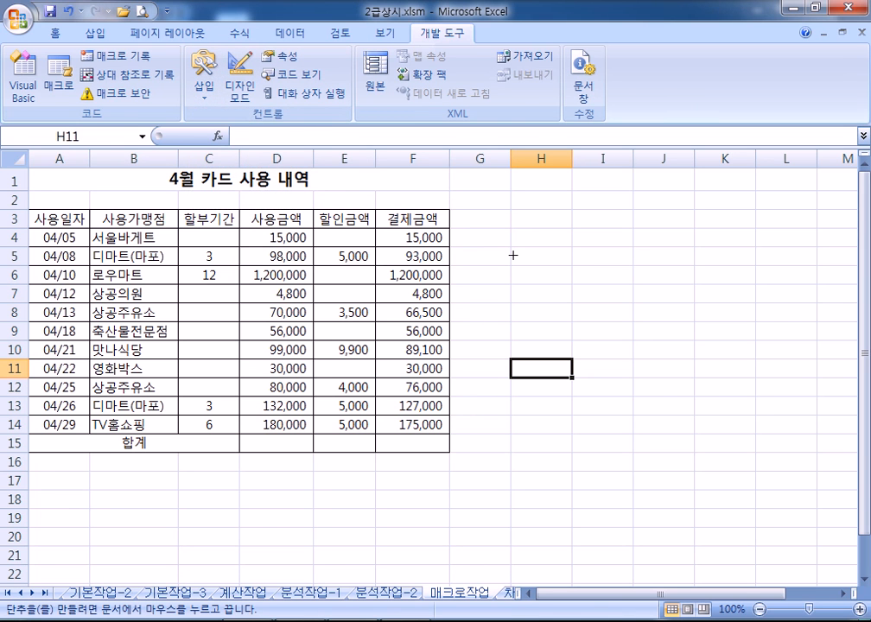
drag(513, 255, 591, 278)
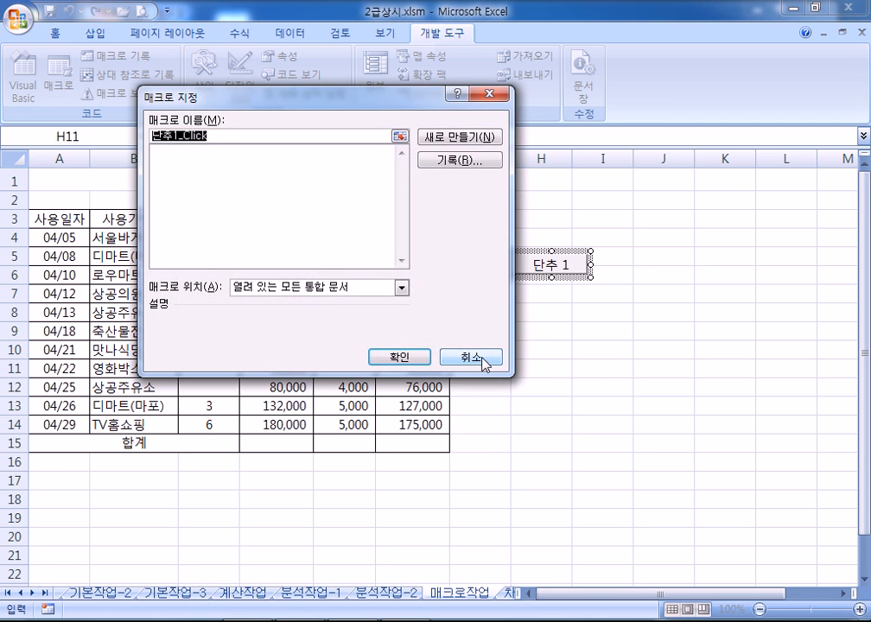
click(478, 358)
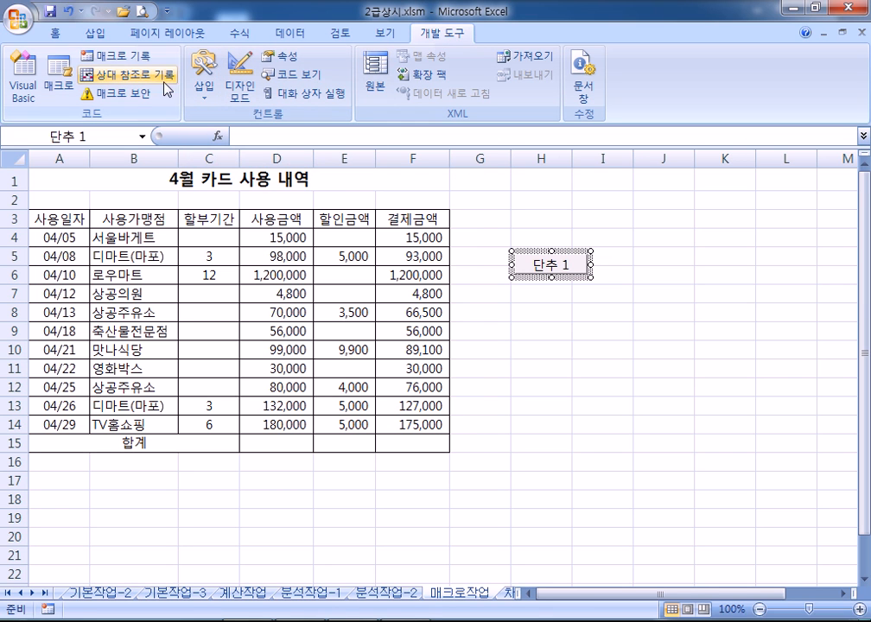
click(561, 232)
click(566, 259)
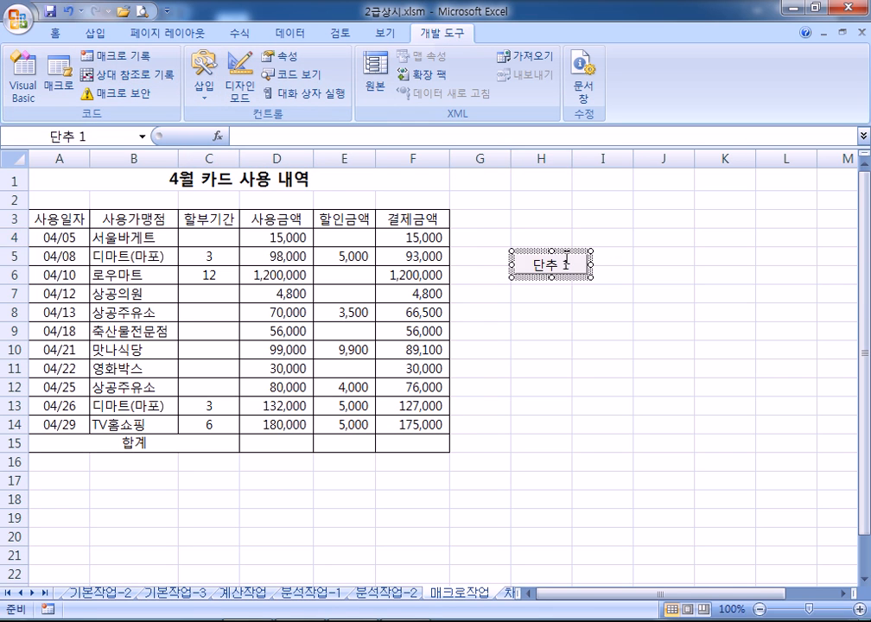
key(Delete)
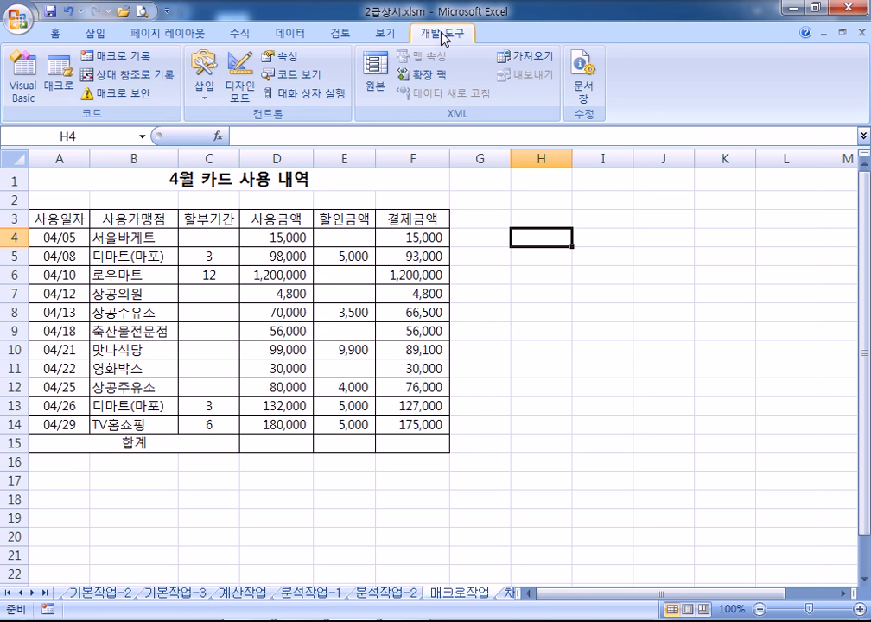
Go back to the Home tab and switch to the 기본작업-3 sheet
right_click(553, 256)
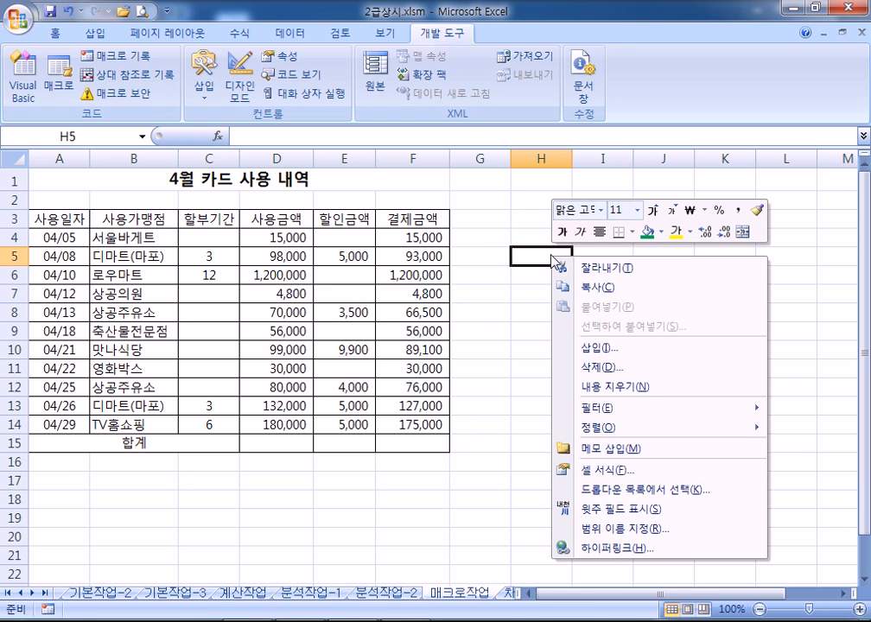
click(514, 202)
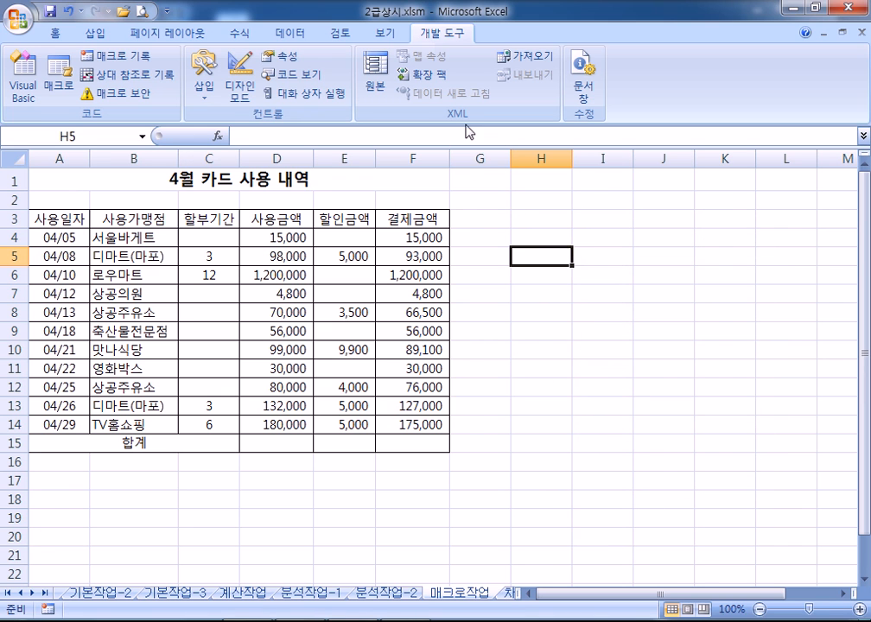
click(57, 33)
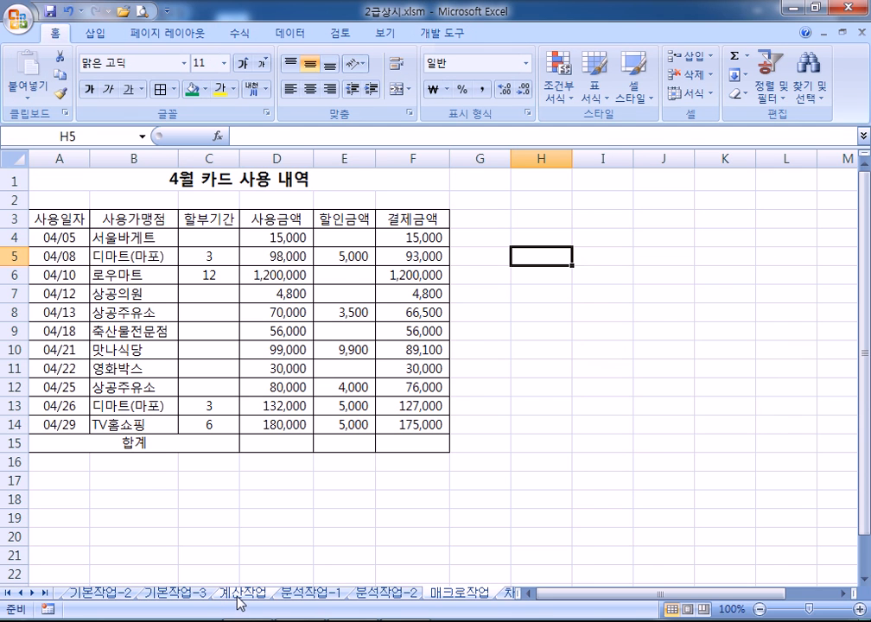
click(190, 597)
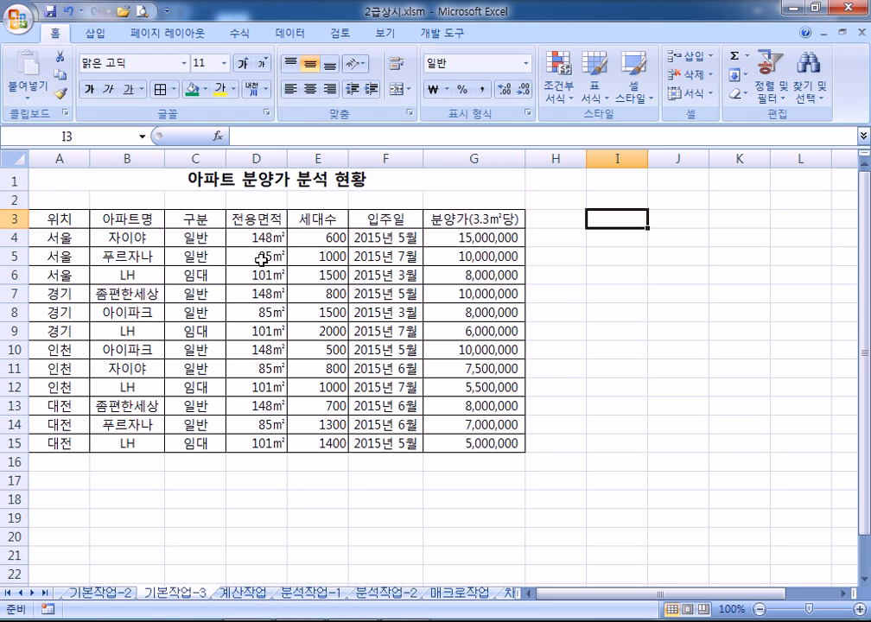
Select the apartment table's data range A4:G15
click(192, 240)
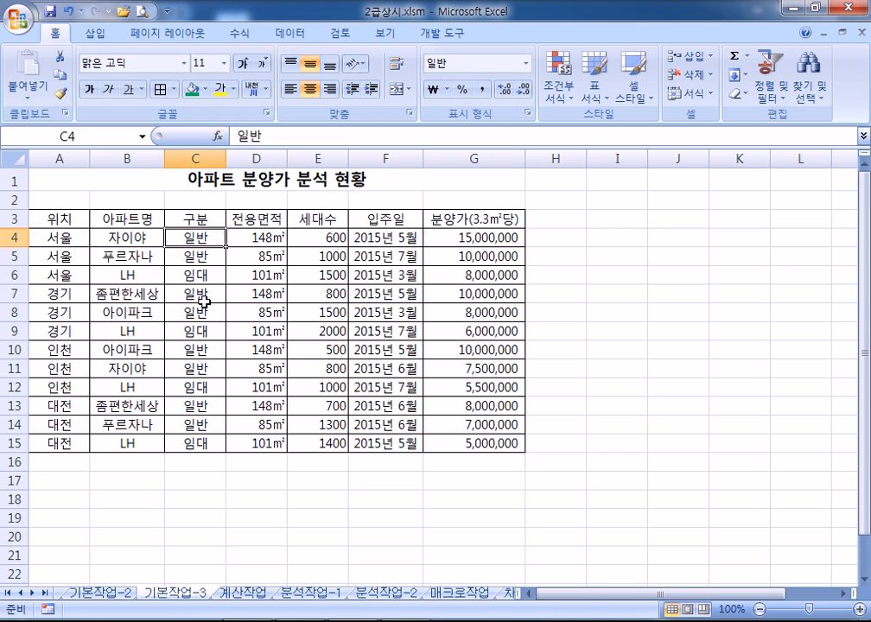
drag(195, 313, 457, 315)
drag(62, 315, 474, 312)
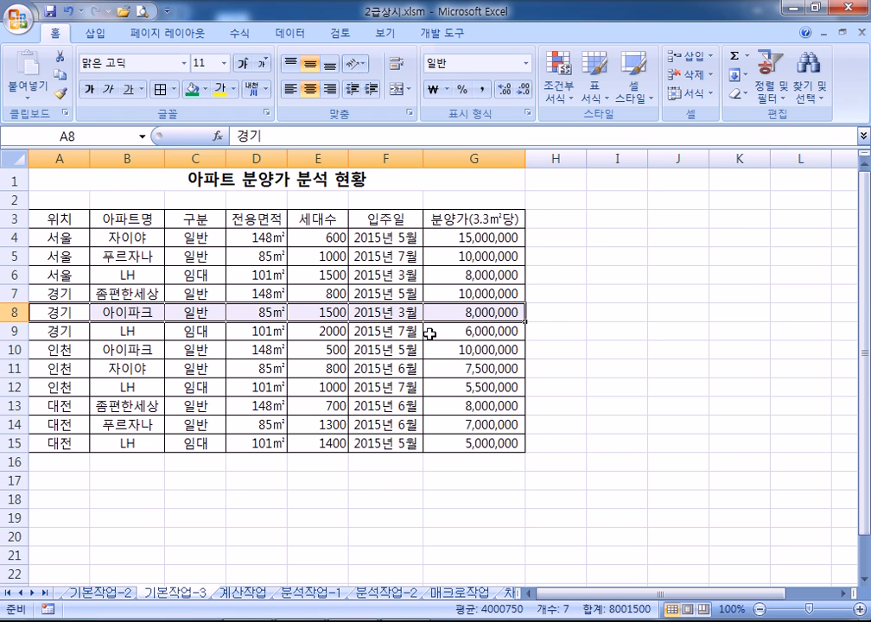
click(58, 236)
click(12, 219)
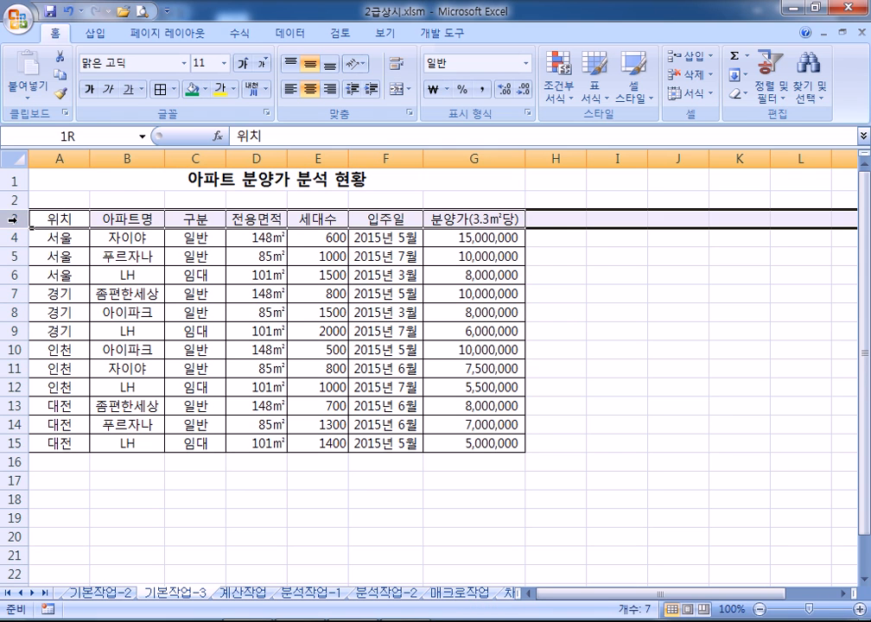
drag(60, 235, 467, 440)
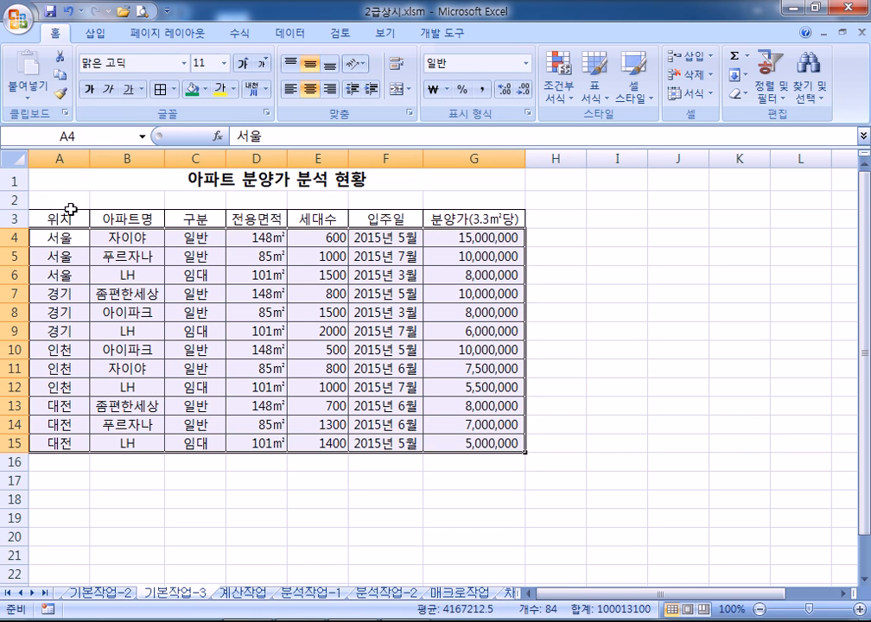
click(12, 218)
drag(55, 233, 478, 442)
Create a Conditional Formatting rule of type 'Use a formula to determine which cells to format', ready for its formula
click(560, 83)
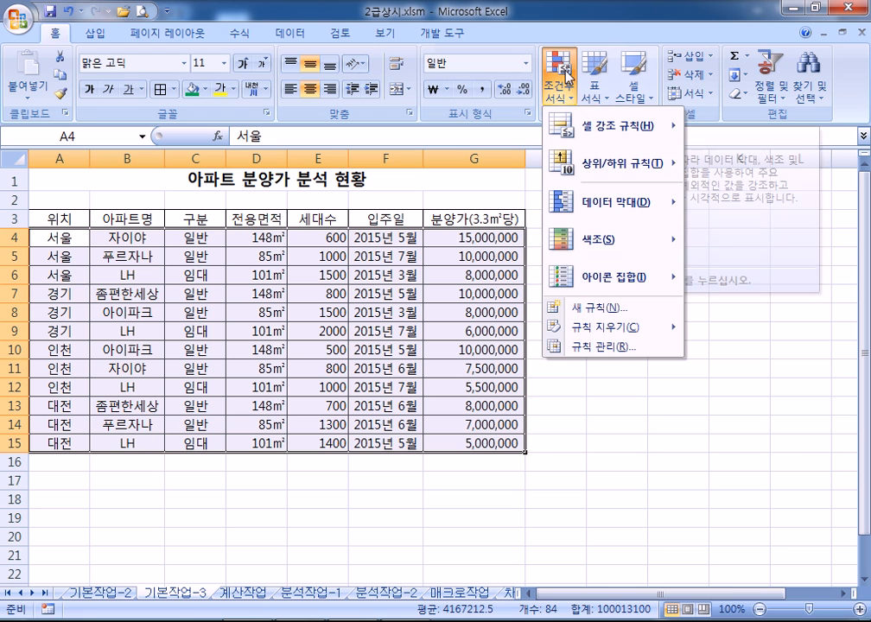
click(599, 309)
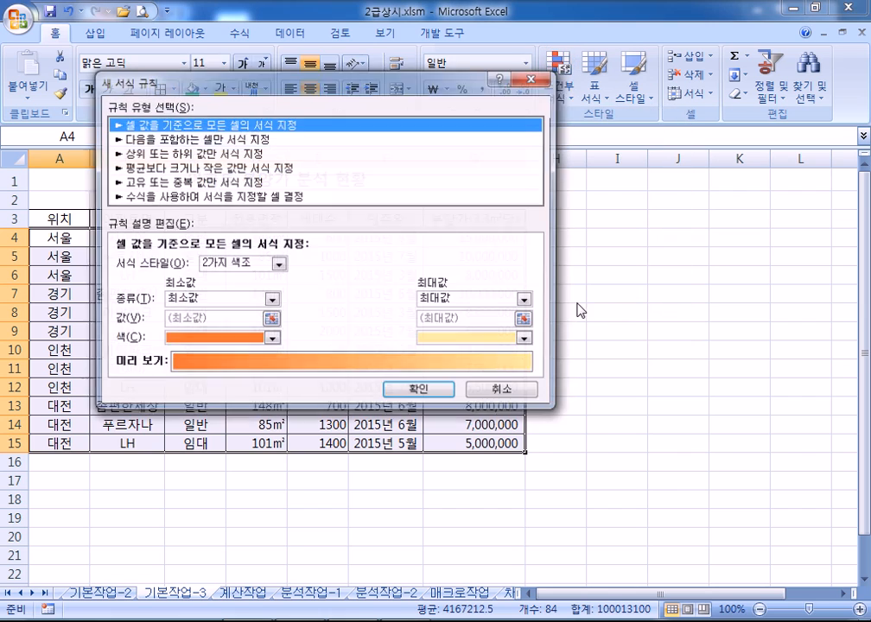
click(151, 197)
drag(232, 86, 380, 269)
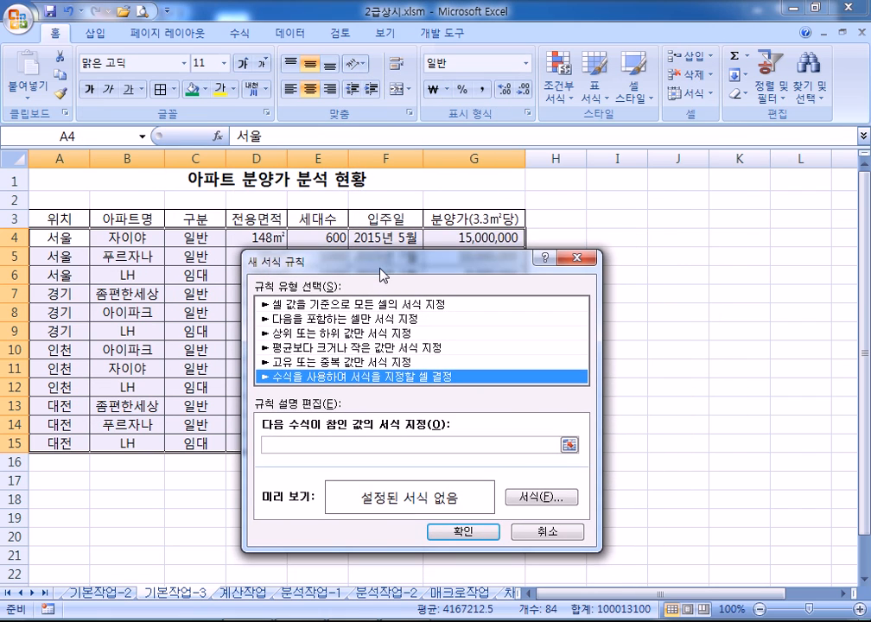
click(322, 446)
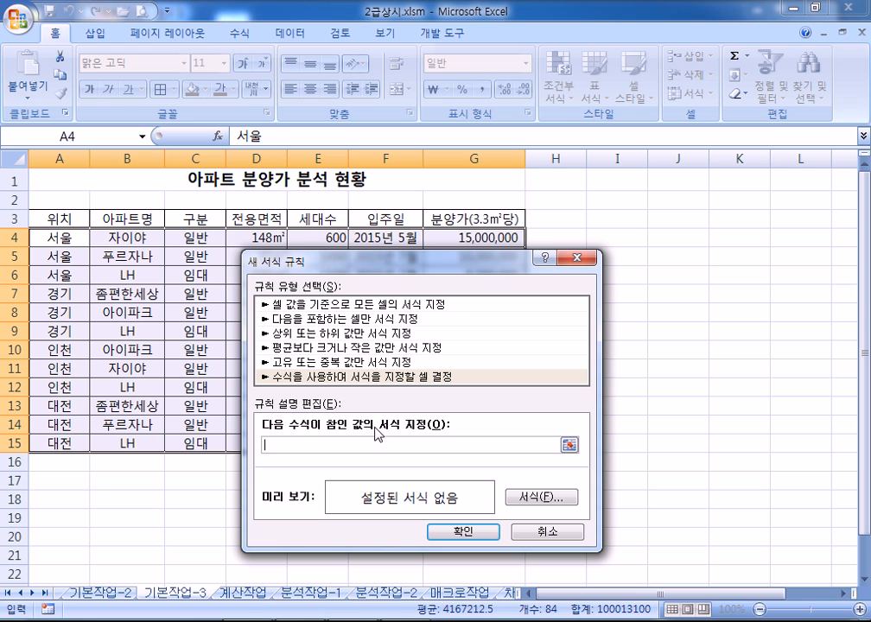
drag(277, 261, 178, 259)
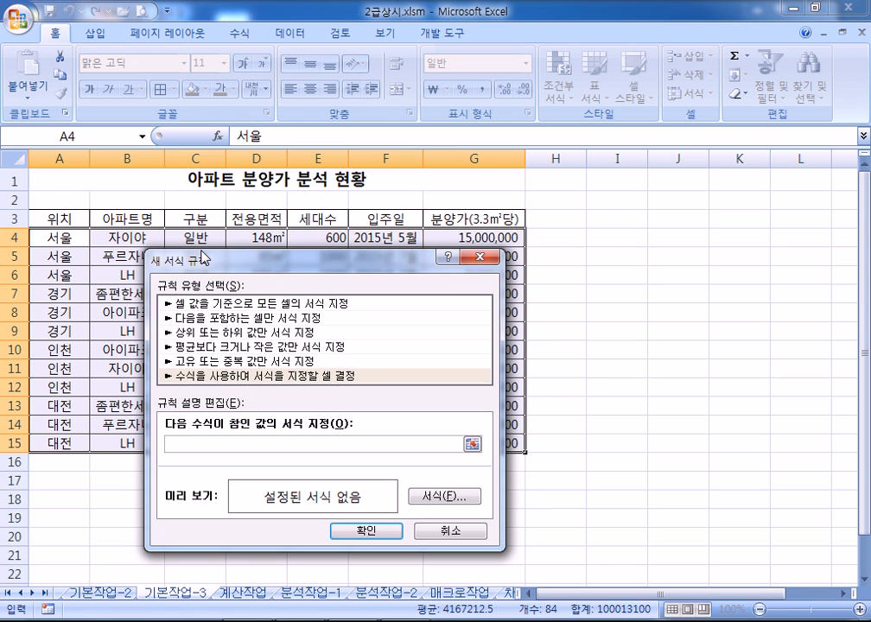
Write the template =AND(조건1, 조건2) on a new Notepad line under the format code
text(ㅋ)
click(287, 620)
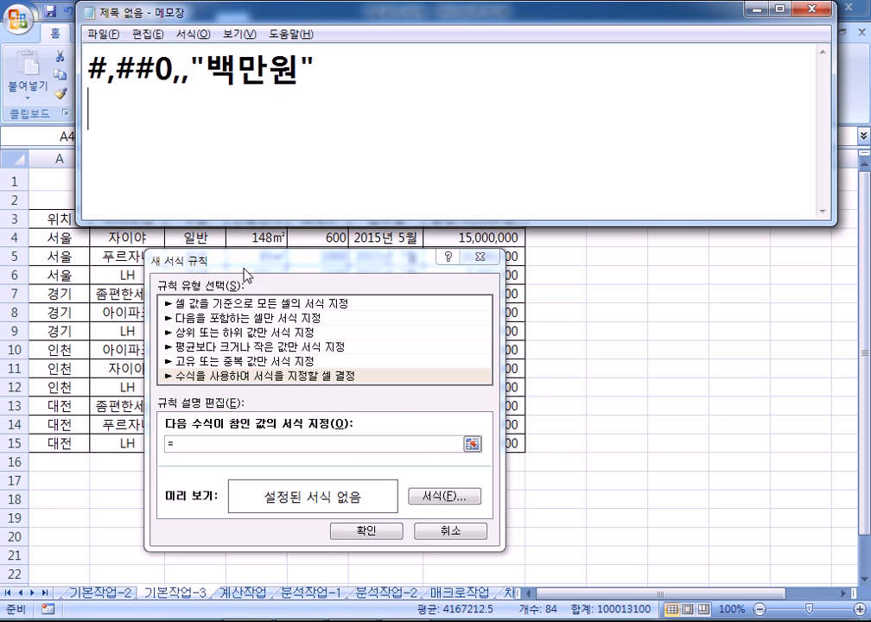
key(Return)
text(=ㅁ)
key(BackSpace)
text(AND(*)
key(BackSpace)
text(조건1, 조건2))
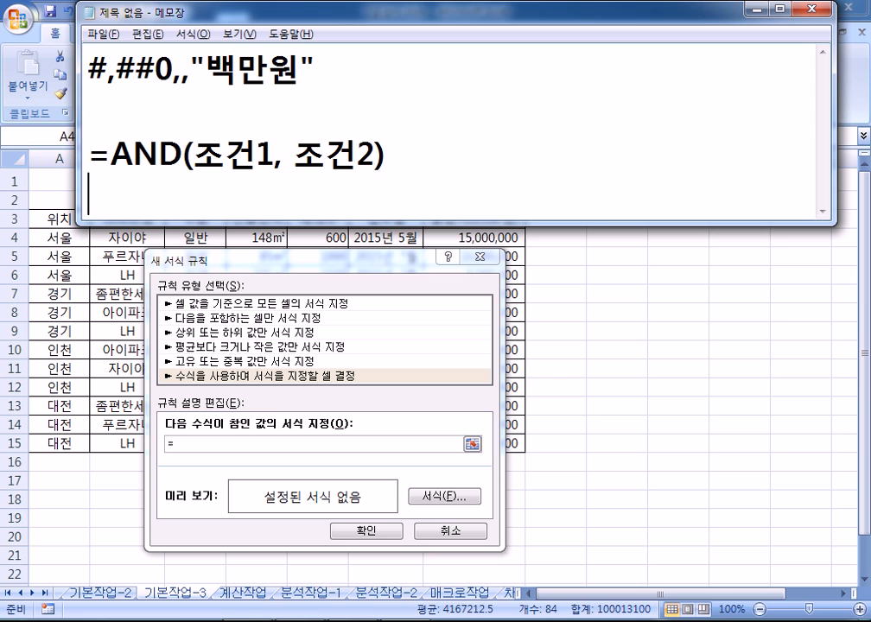
Add the line =OR(조건1, 조건2) under the AND line in Notepad
key(Return)
text(=OR()
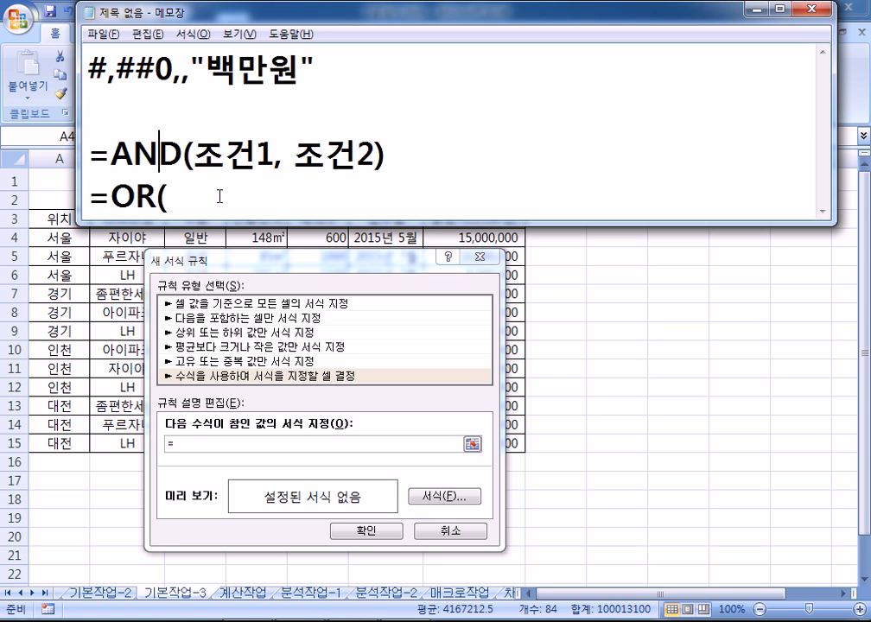
key(Right)
key(Right)
key(shift+End)
key(ctrl+c)
click(220, 196)
key(ctrl+v)
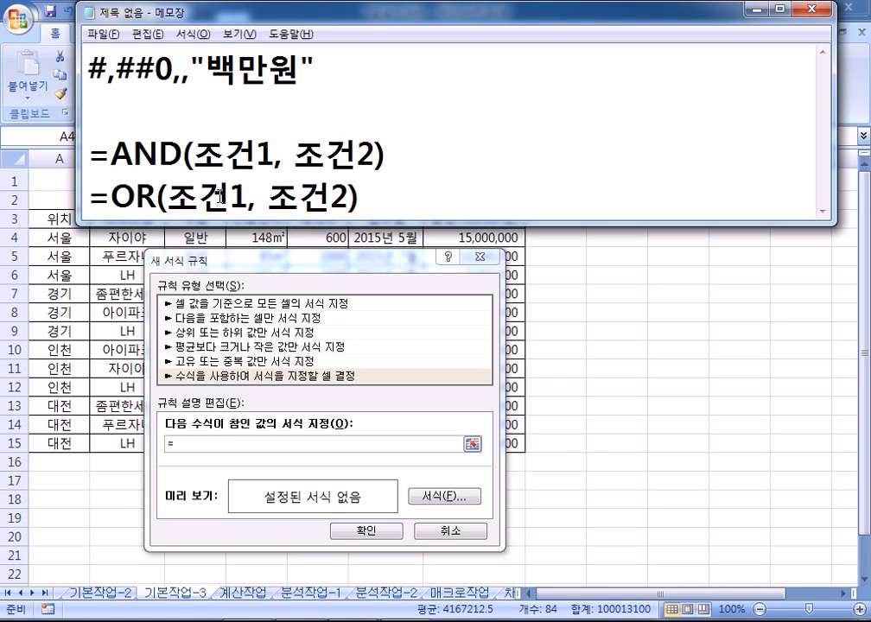
key(Return)
Label the AND line '이면서, 이고' and the OR line '이거나, 또는'
drag(193, 113, 374, 112)
drag(168, 155, 351, 157)
click(447, 126)
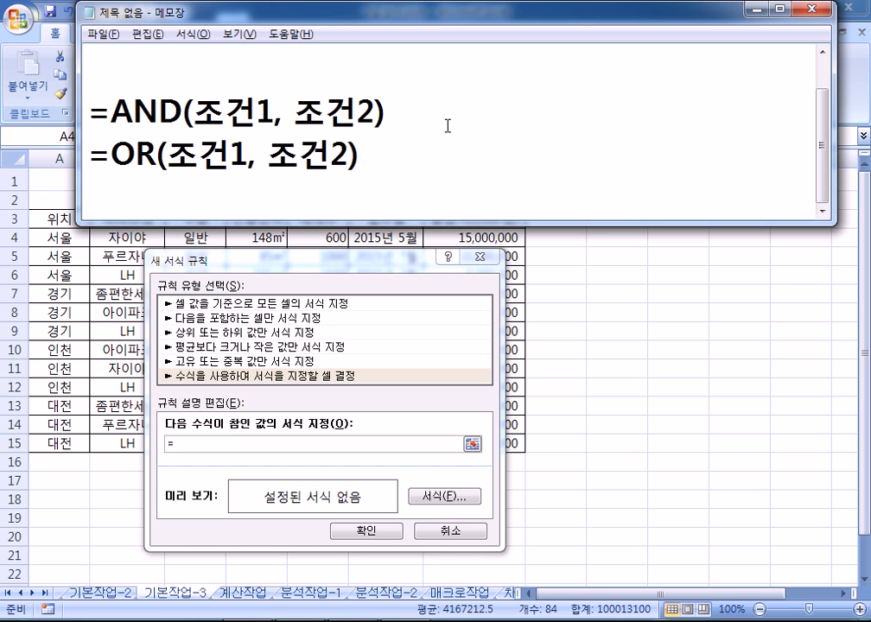
text(DL)
key(BackSpace)
key(BackSpace)
text(아)
key(BackSpace)
text(이면서)
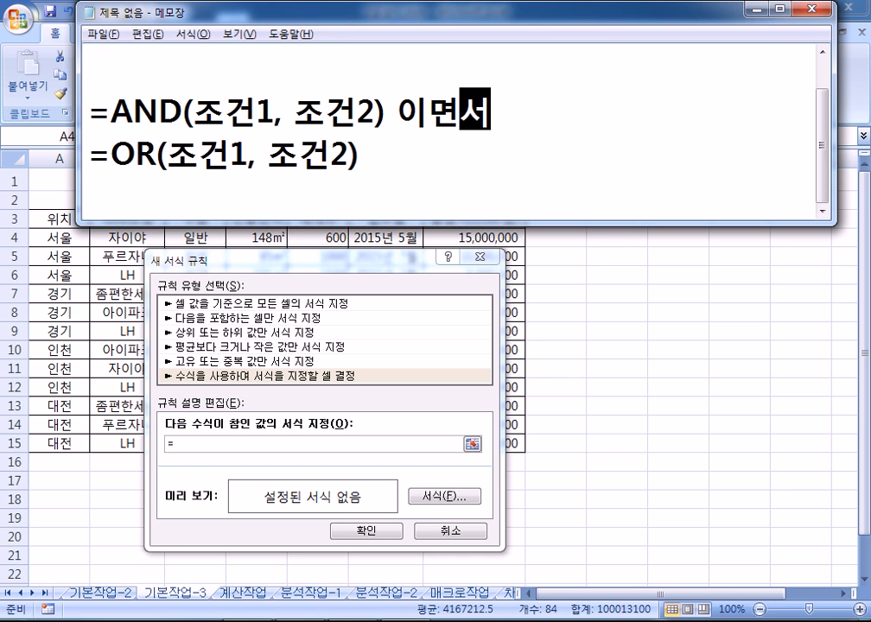
text(, 이고)
click(448, 135)
text(이거나, 또는)
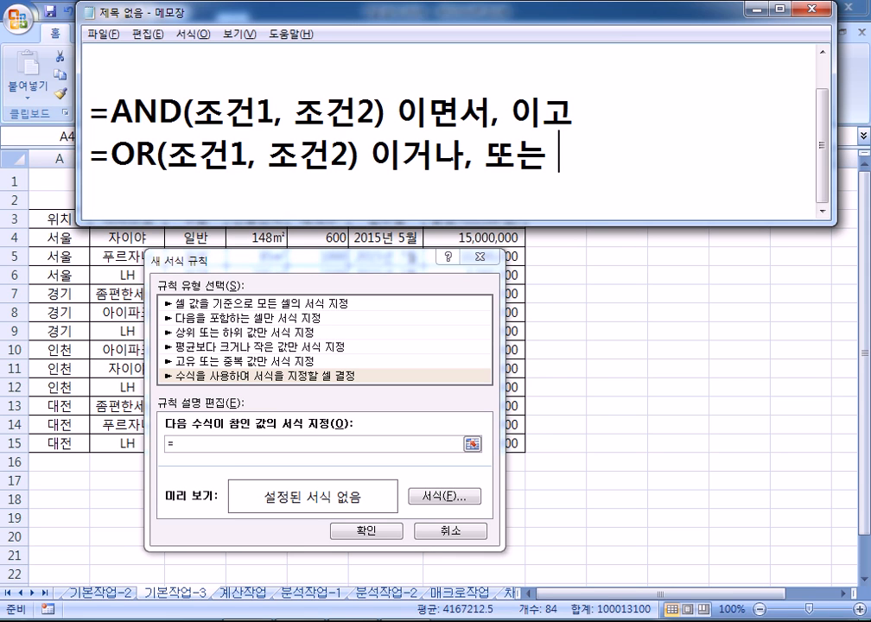
key(Return)
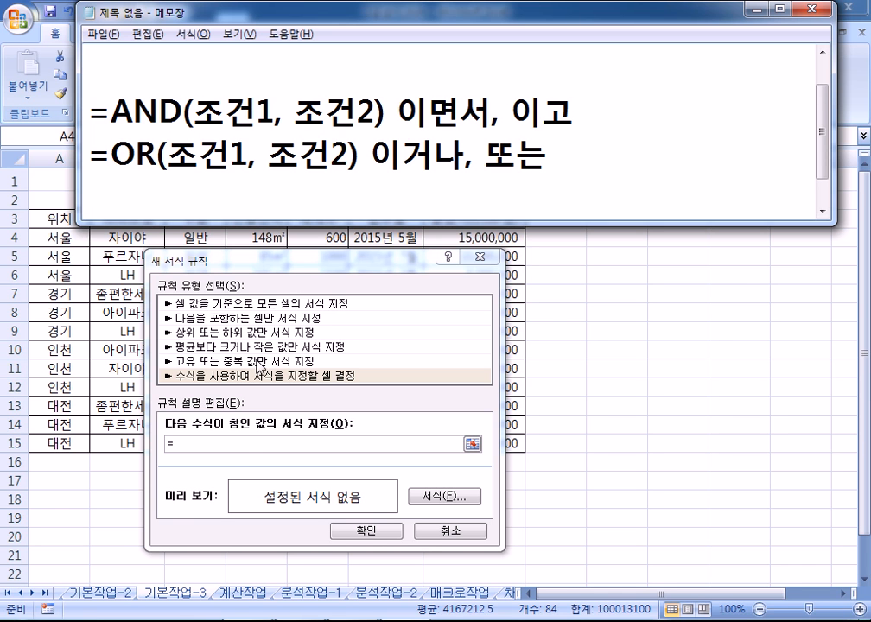
click(243, 444)
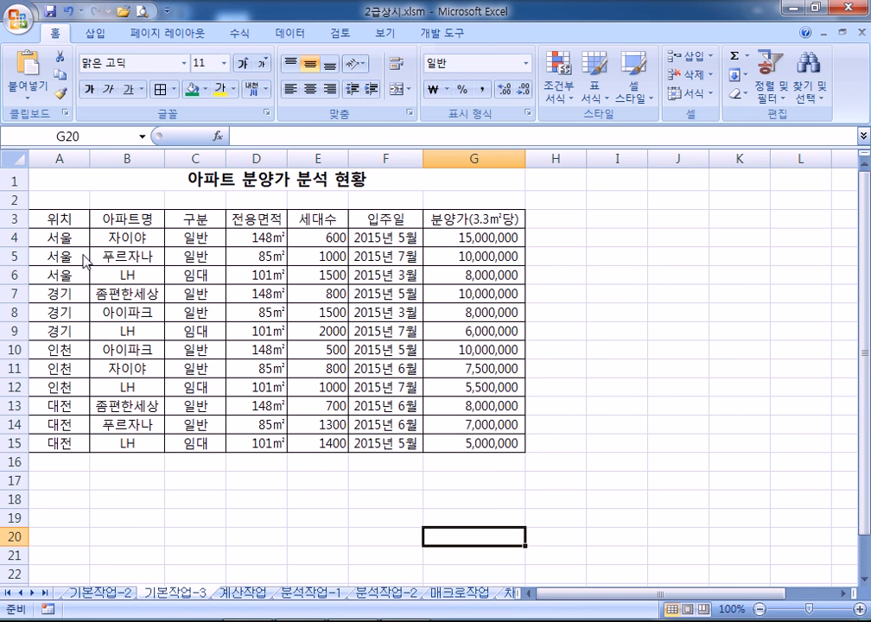
Back in Excel, select the apartment table range A4:G15
key(alt+Tab)
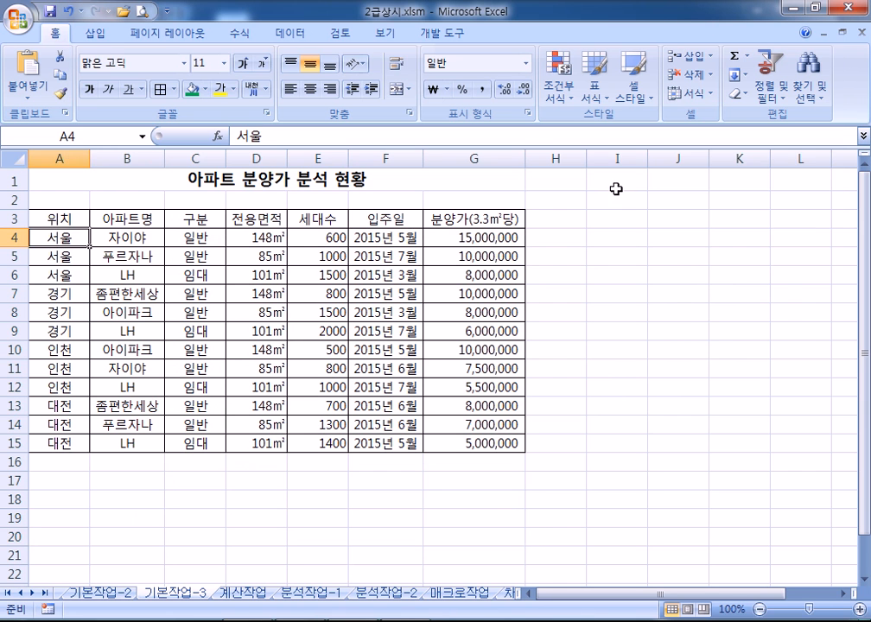
alt+click(59, 241)
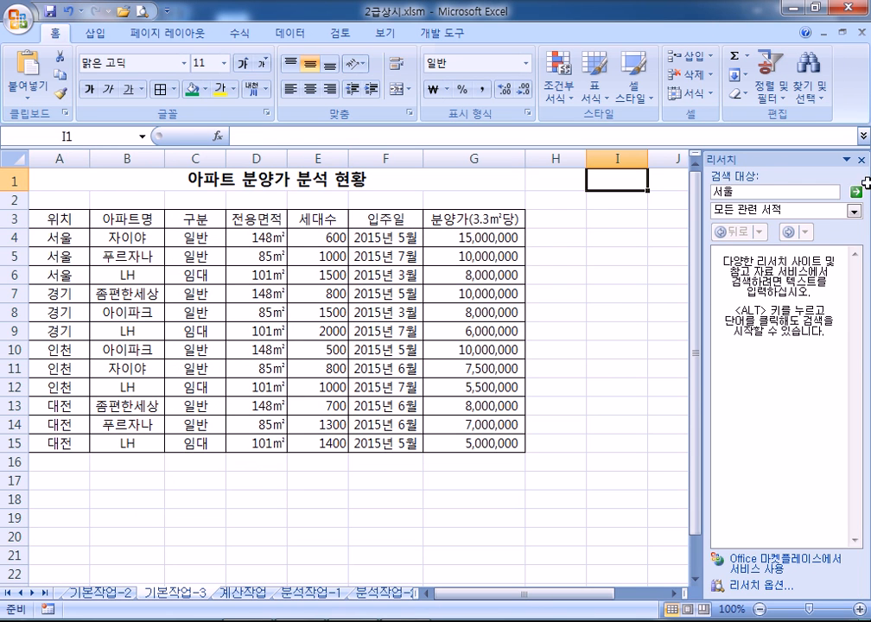
click(860, 160)
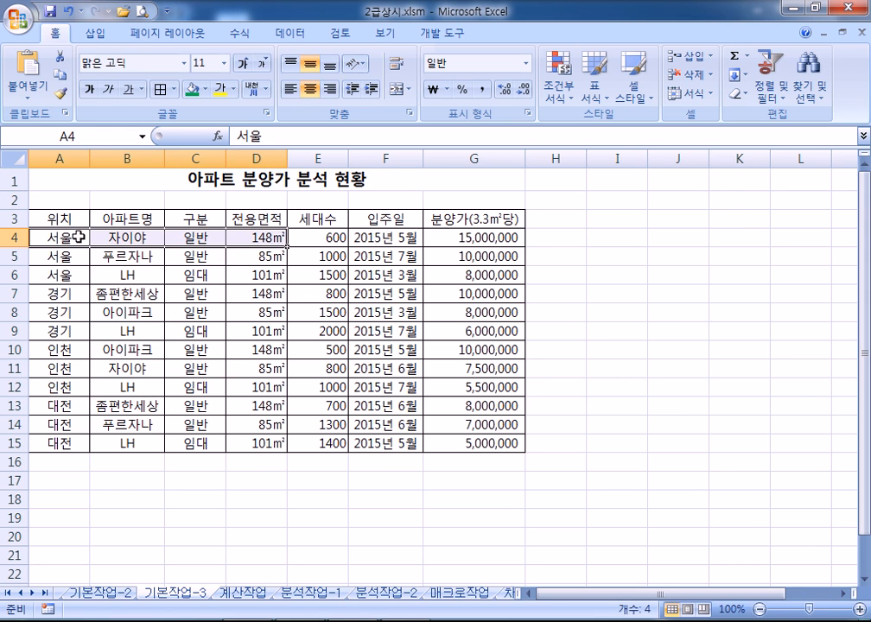
alt+click(57, 236)
drag(56, 236, 484, 442)
click(861, 161)
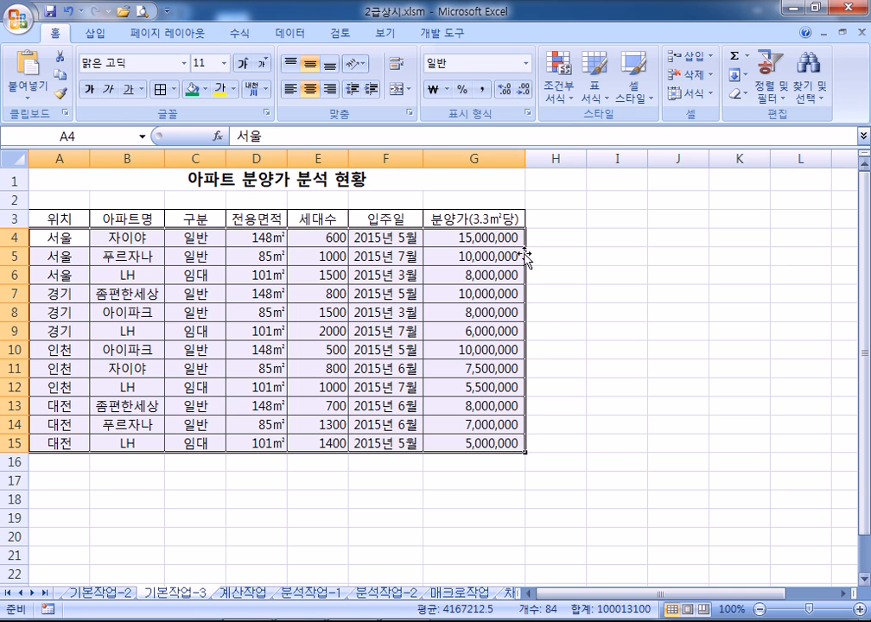
Create a formula-based conditional formatting rule and reference C4 as =$C$4
click(570, 91)
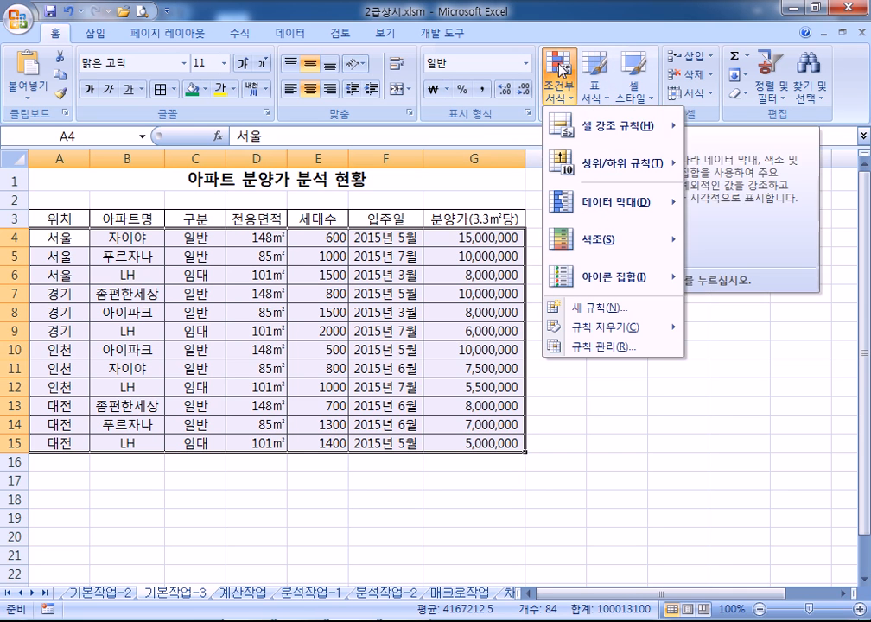
click(594, 308)
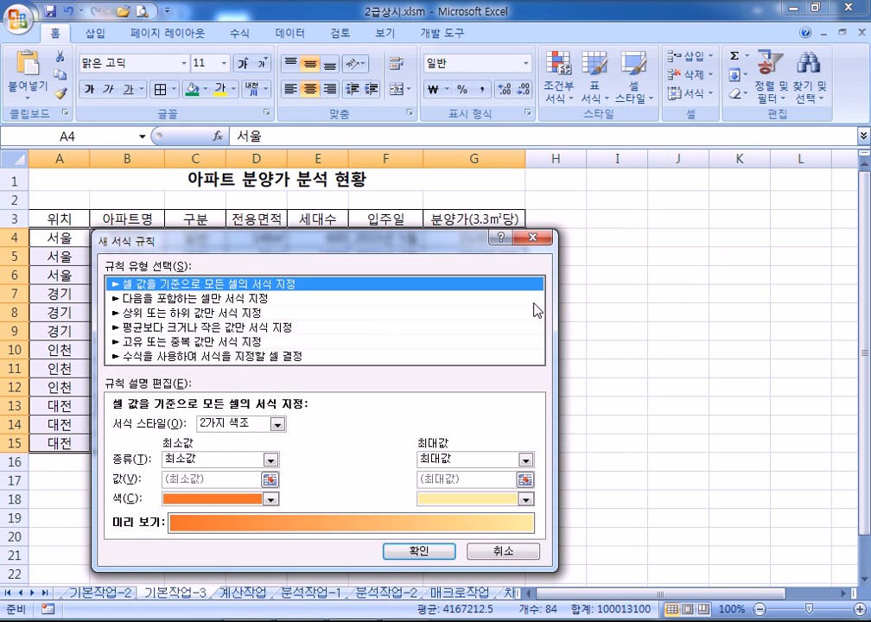
click(162, 357)
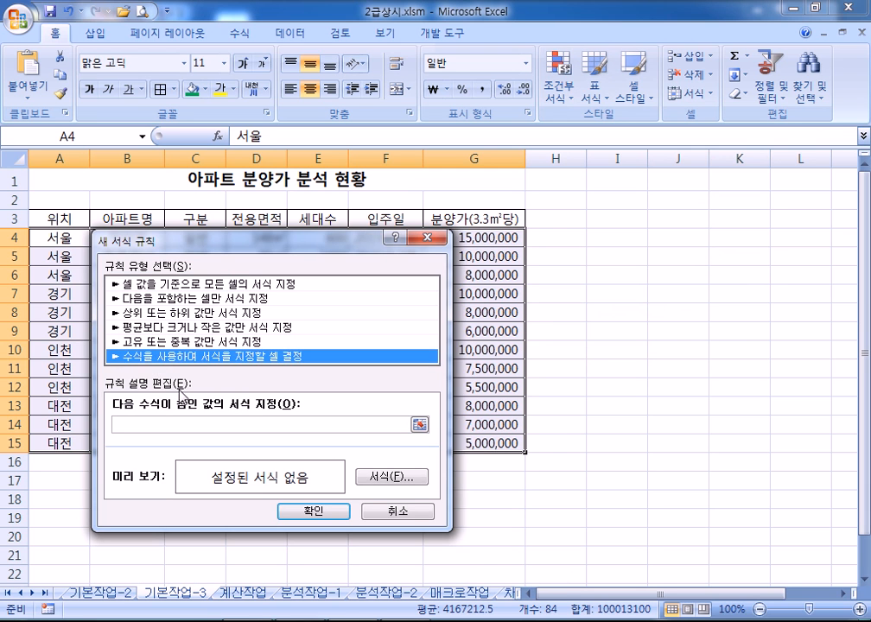
drag(218, 246, 238, 269)
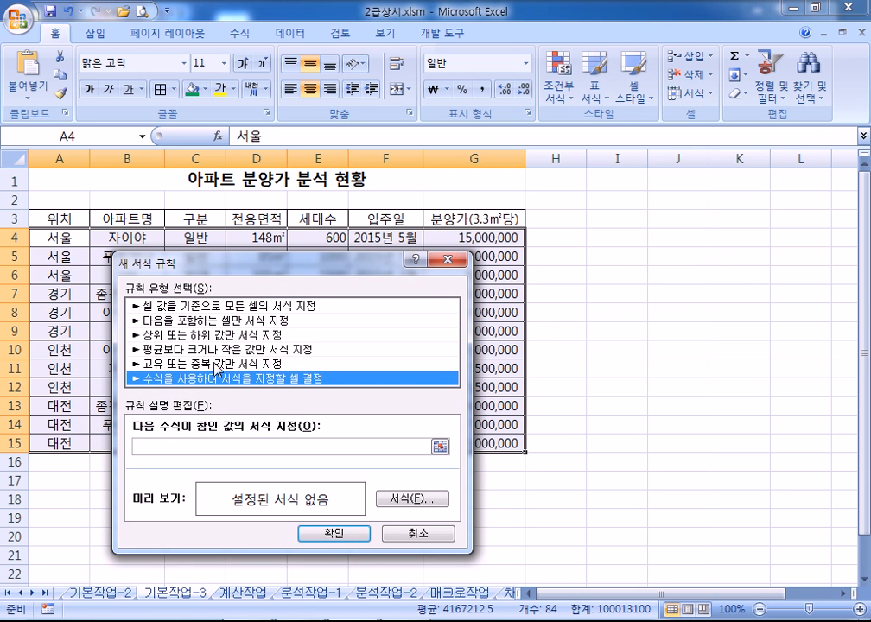
click(186, 444)
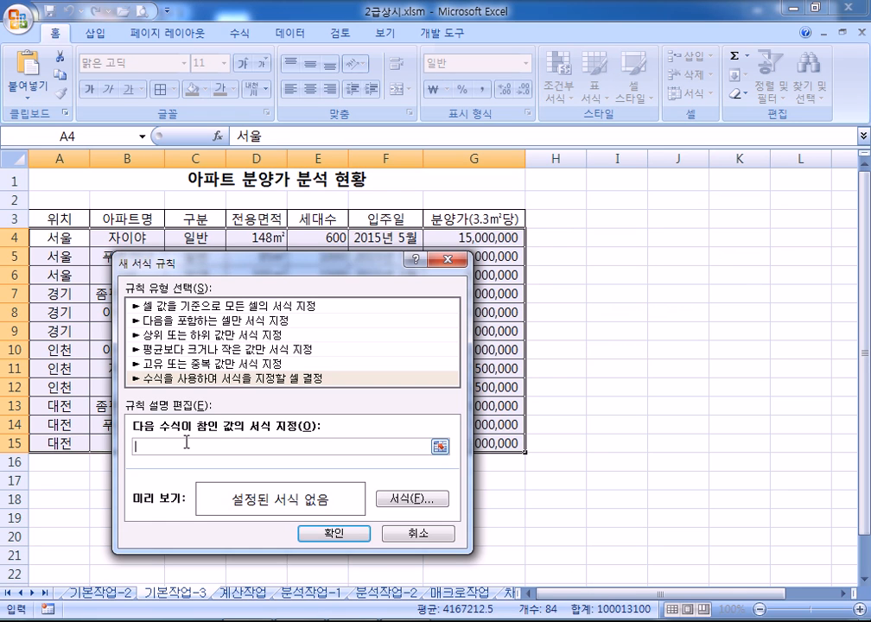
click(222, 381)
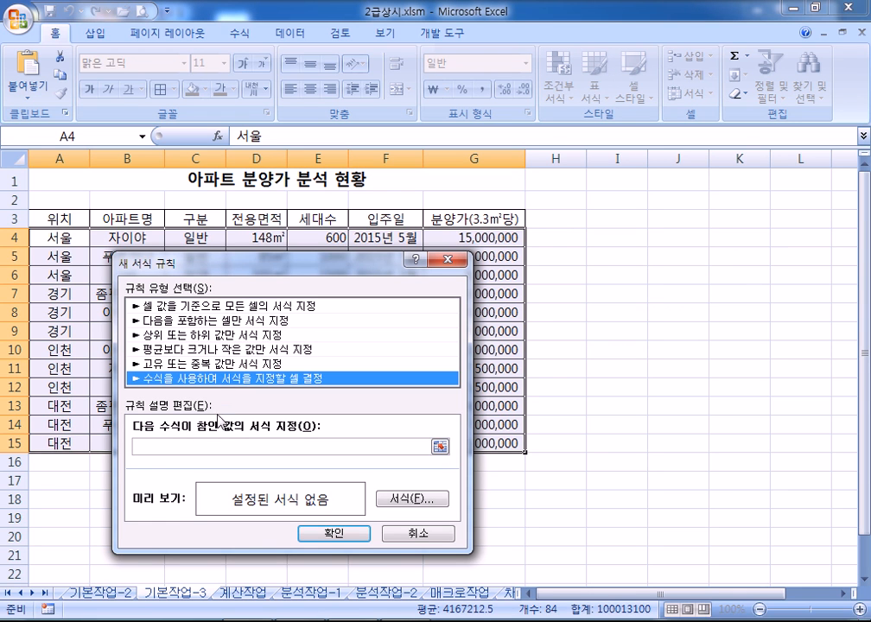
click(212, 446)
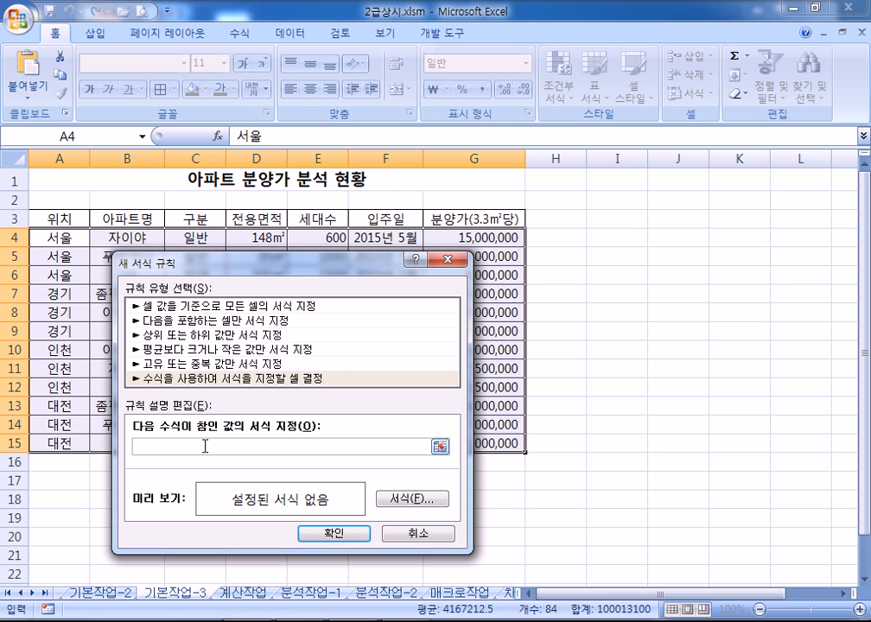
alt+click(197, 238)
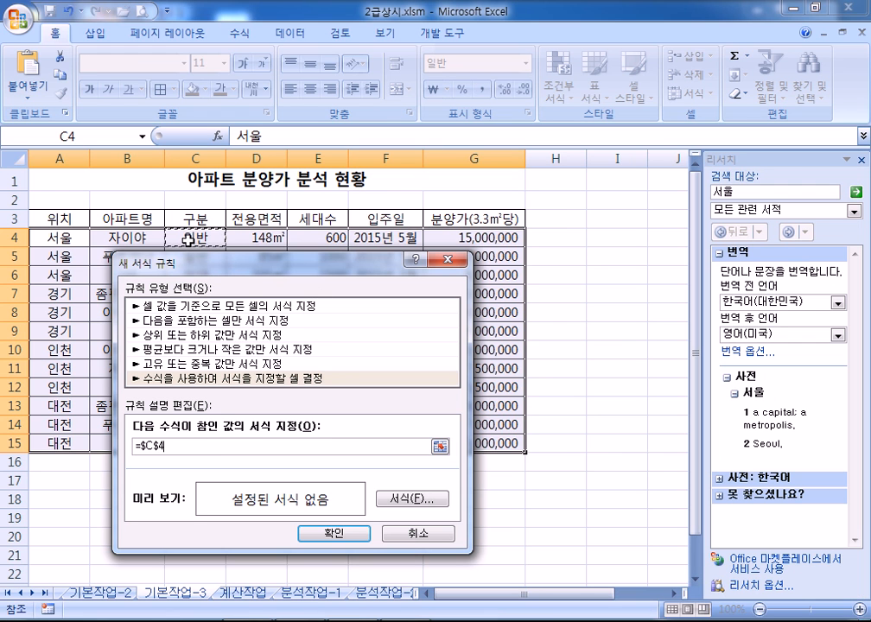
Build the rule formula =AND($C$4="일반",$G$4<10000000)
double_click(157, 447)
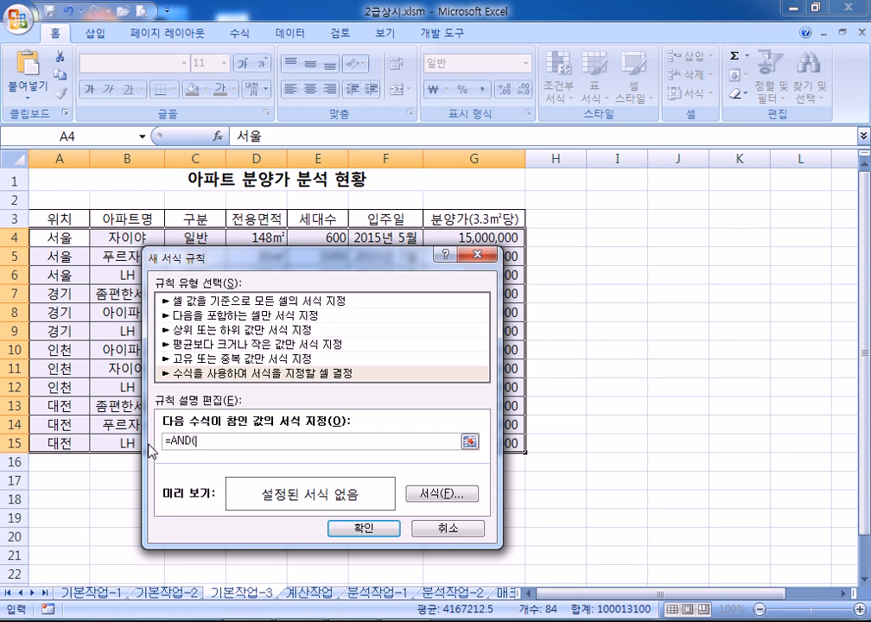
drag(194, 265, 178, 270)
click(186, 239)
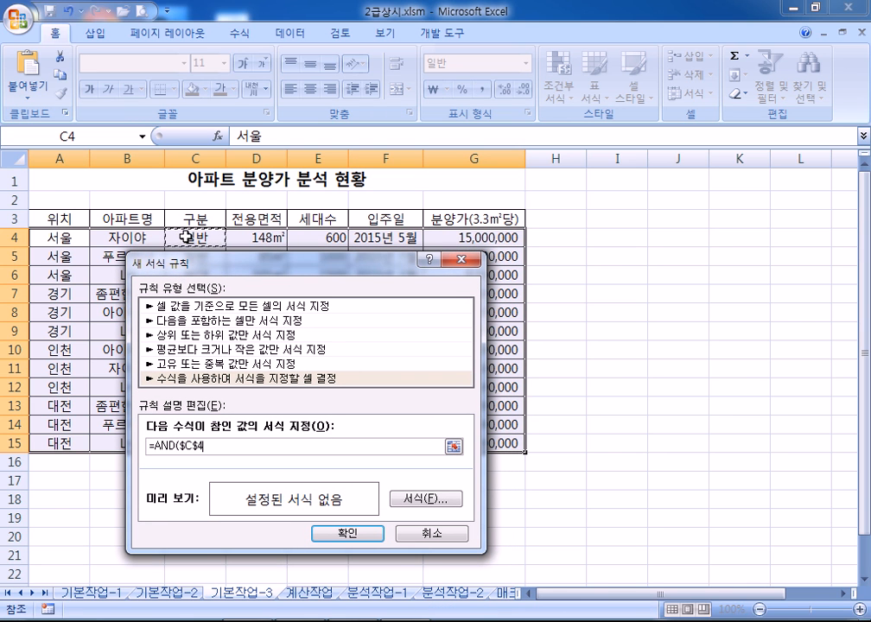
text(=)
text("일반)
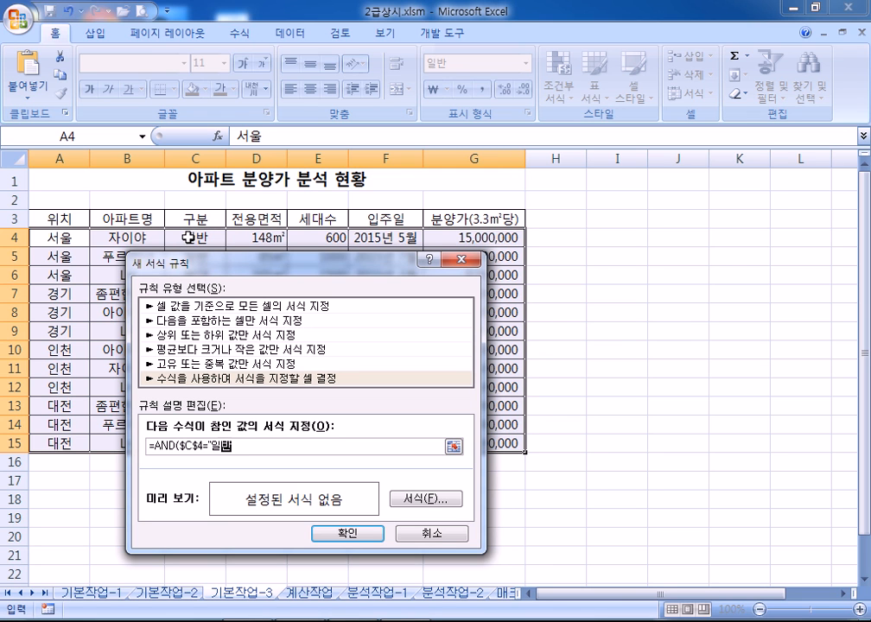
text(",)
click(443, 237)
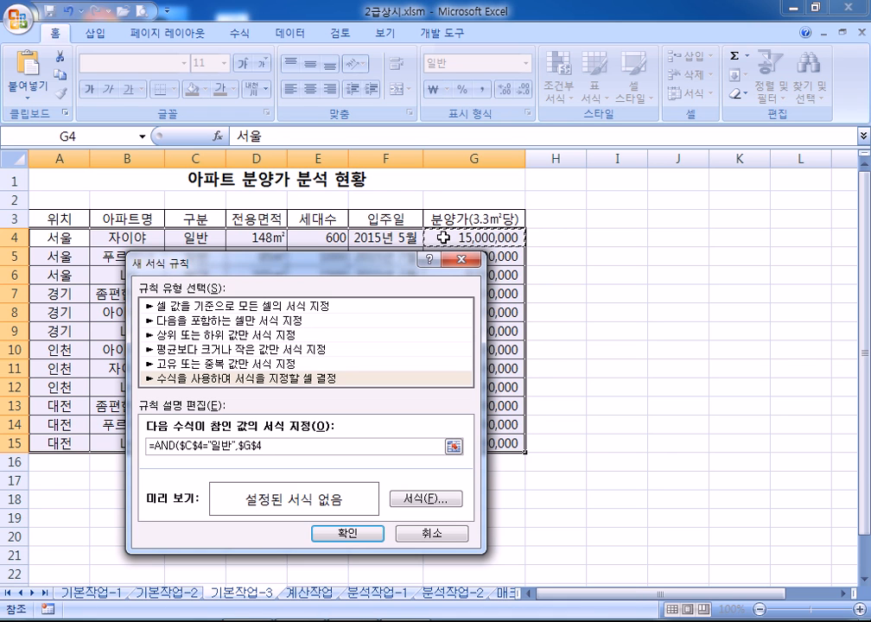
text(<10000000)
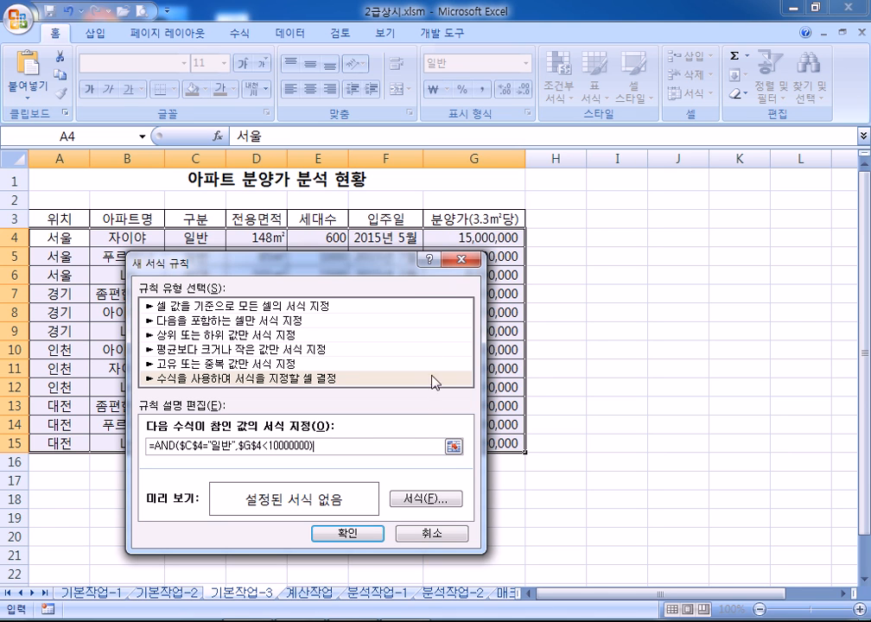
Copy the rule formula into Notepad as a new line
drag(314, 445, 262, 447)
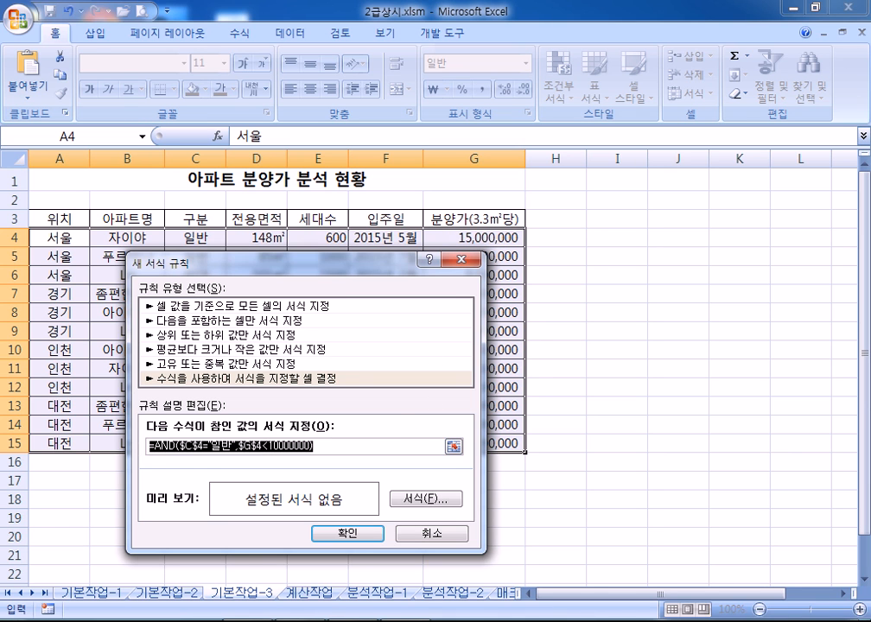
key(alt+Tab)
key(ctrl+v)
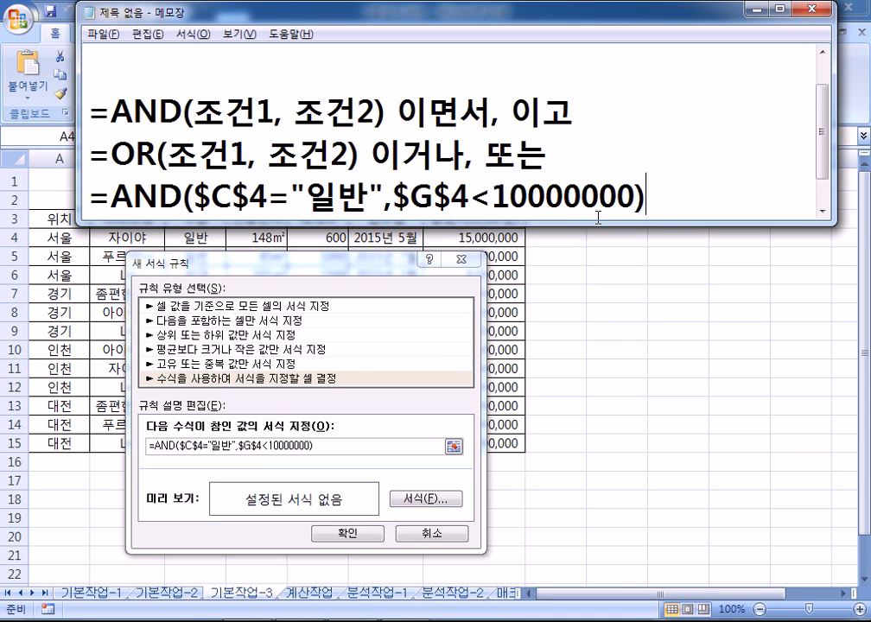
Edit the Notepad copy to =AND($C4="일반",$G4<10000000) with row-relative references
key(Return)
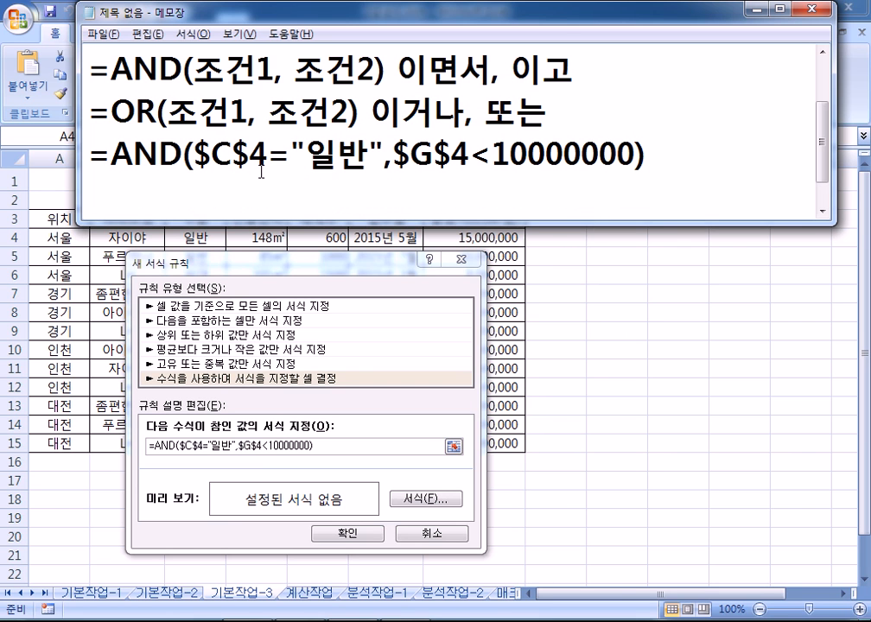
key(Delete)
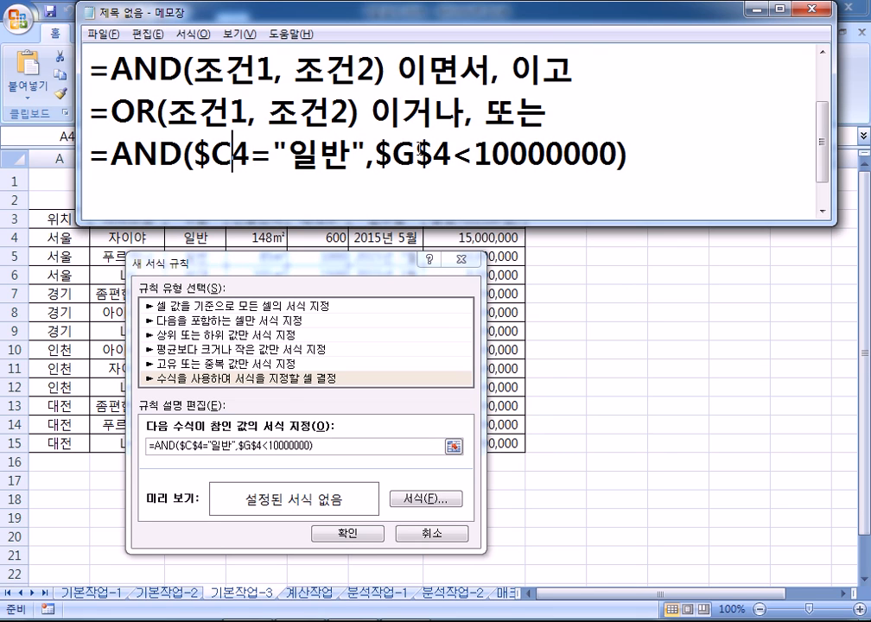
click(554, 156)
key(Delete)
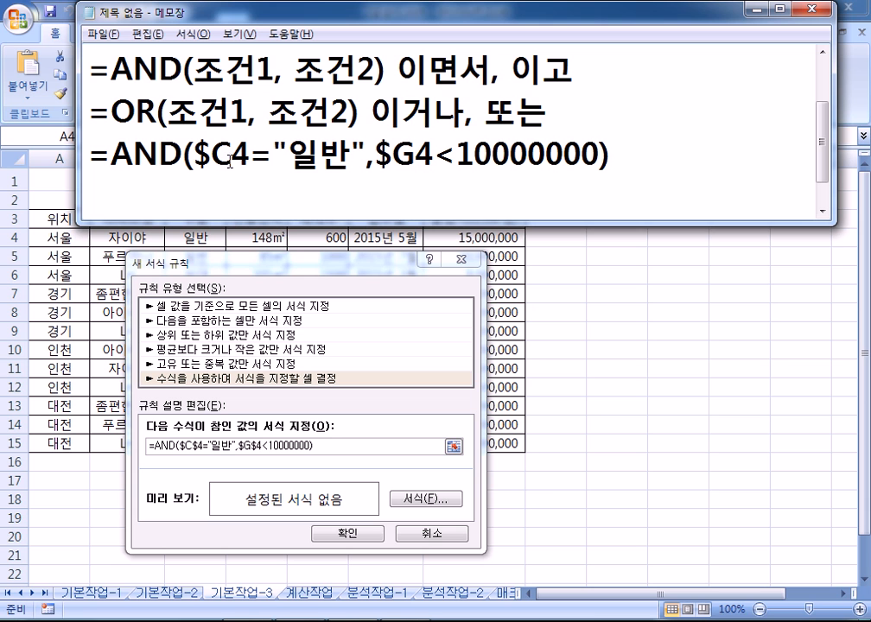
drag(221, 263, 282, 93)
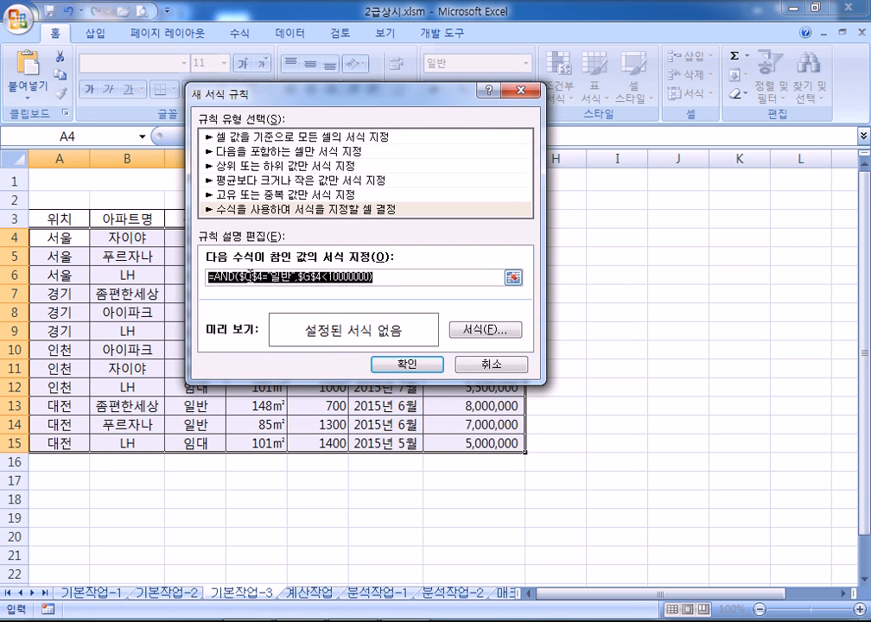
Change the rule formula to use $C4 and $G4, locking only the columns
click(260, 277)
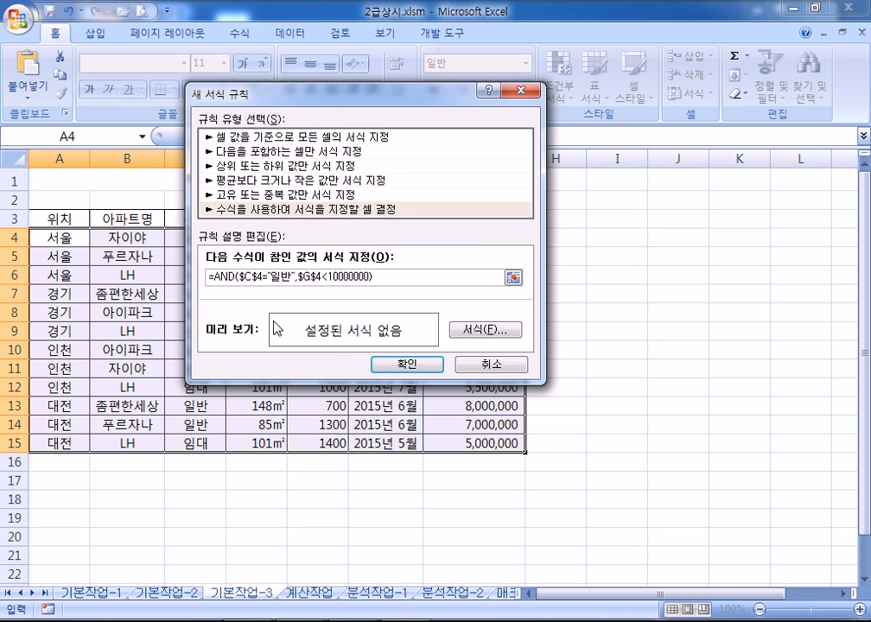
key(BackSpace)
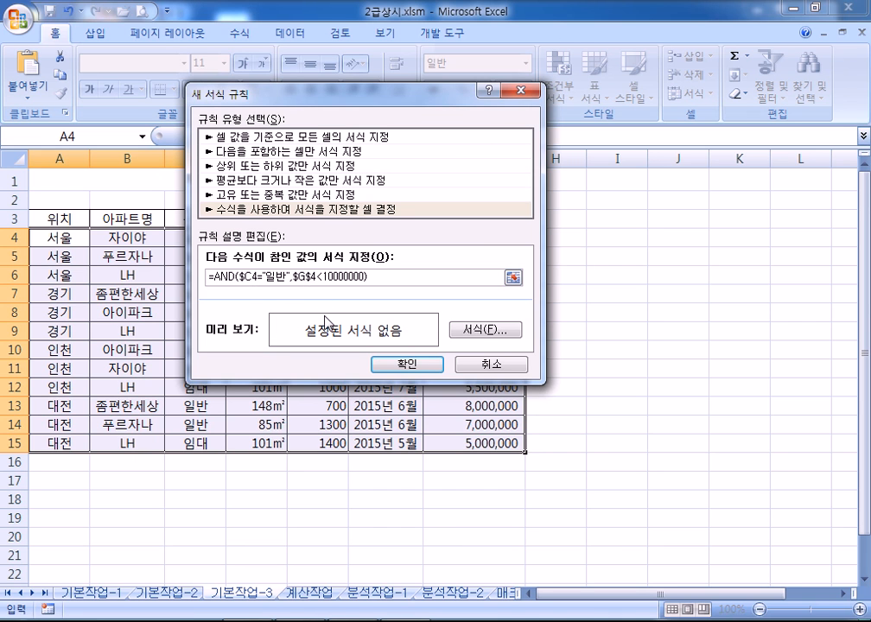
key(F4)
key(F4)
click(250, 278)
drag(276, 91, 243, 257)
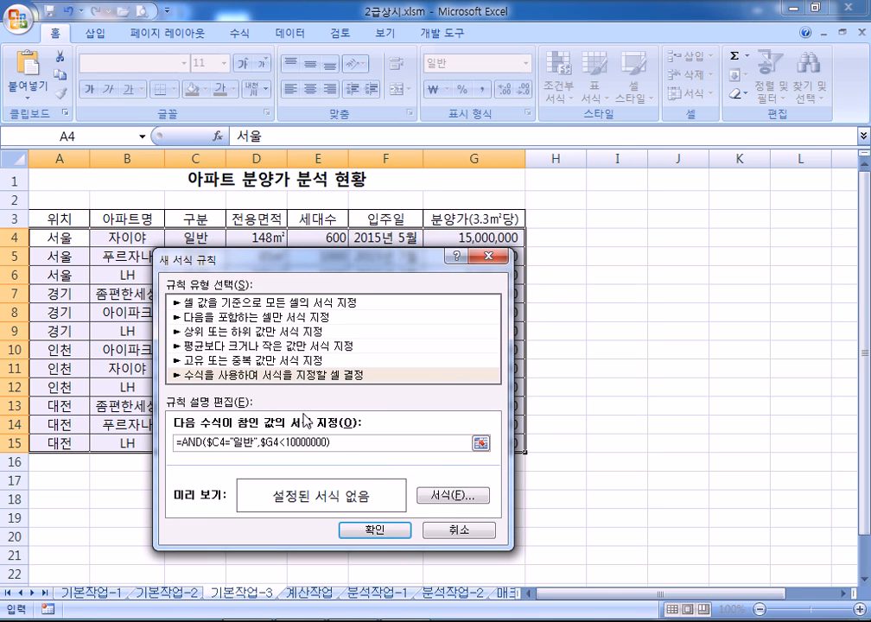
drag(339, 442, 149, 442)
drag(296, 273, 622, 33)
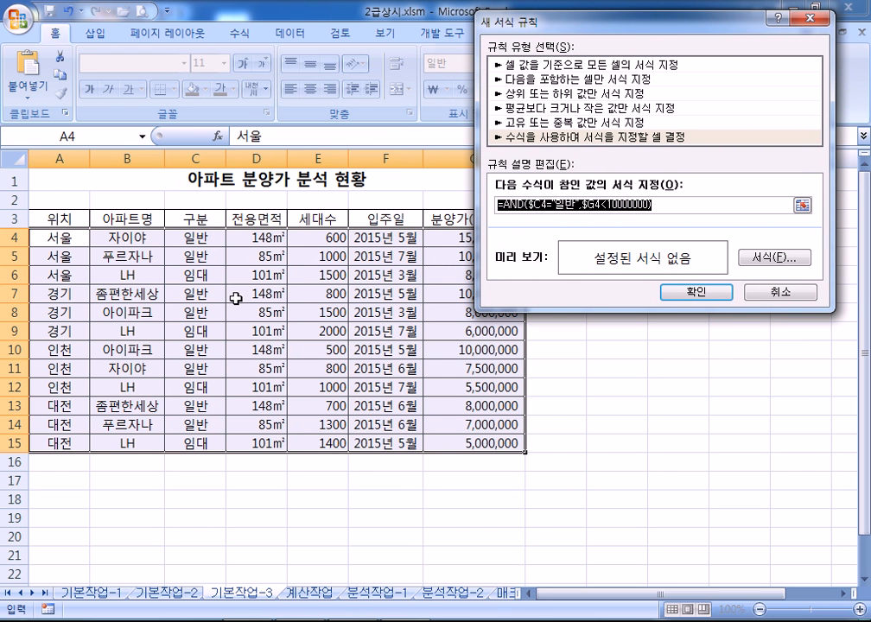
Give the rule a bold blue font and apply it to the table
click(757, 259)
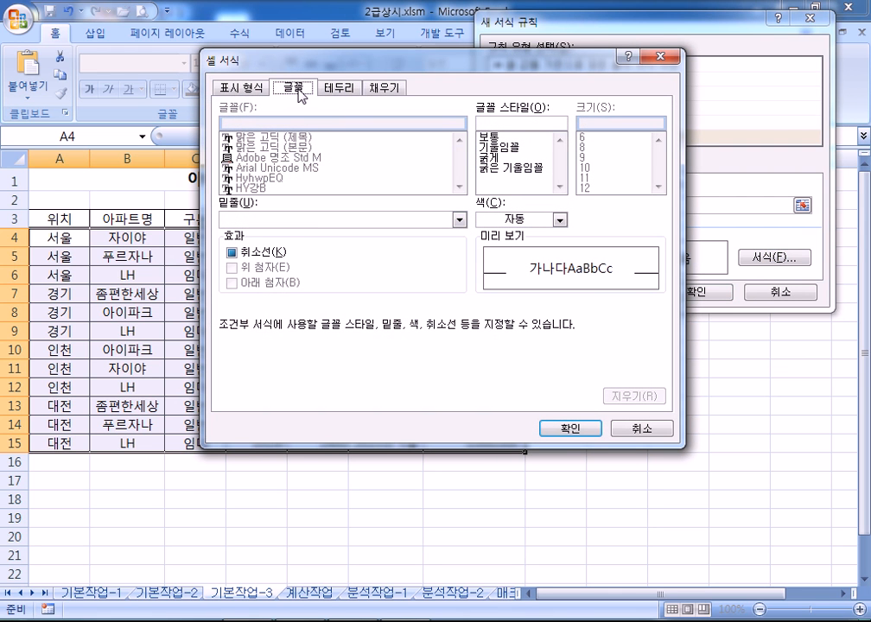
click(559, 220)
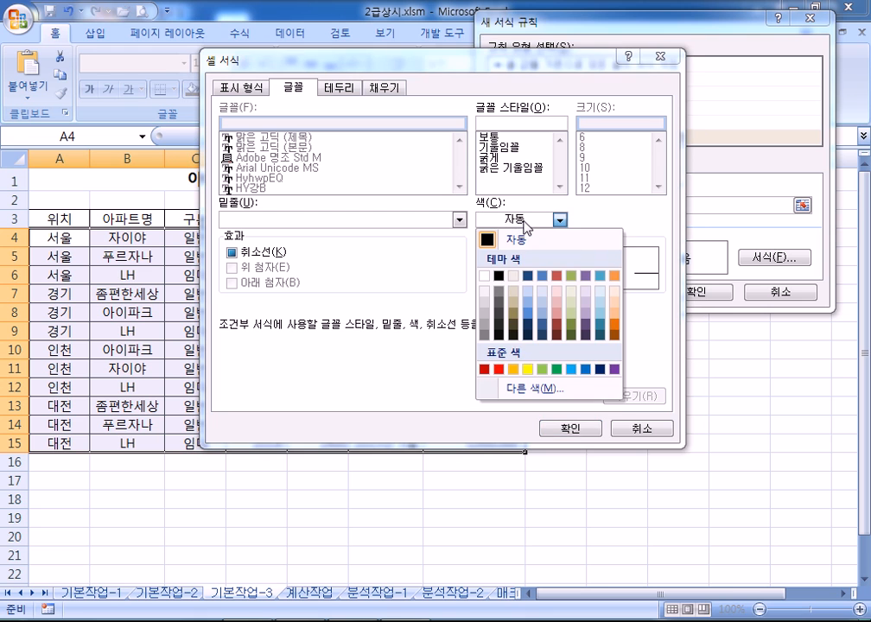
click(585, 370)
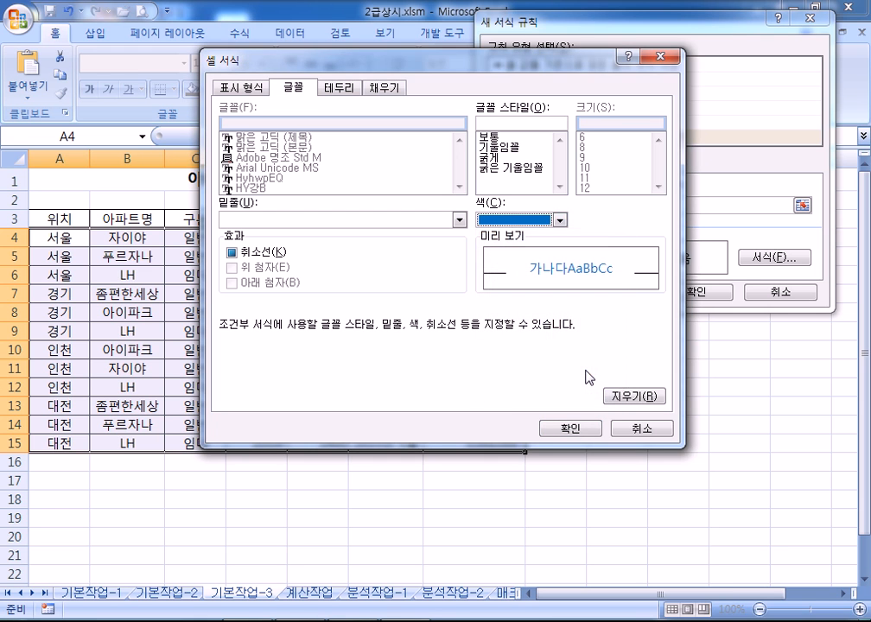
click(491, 159)
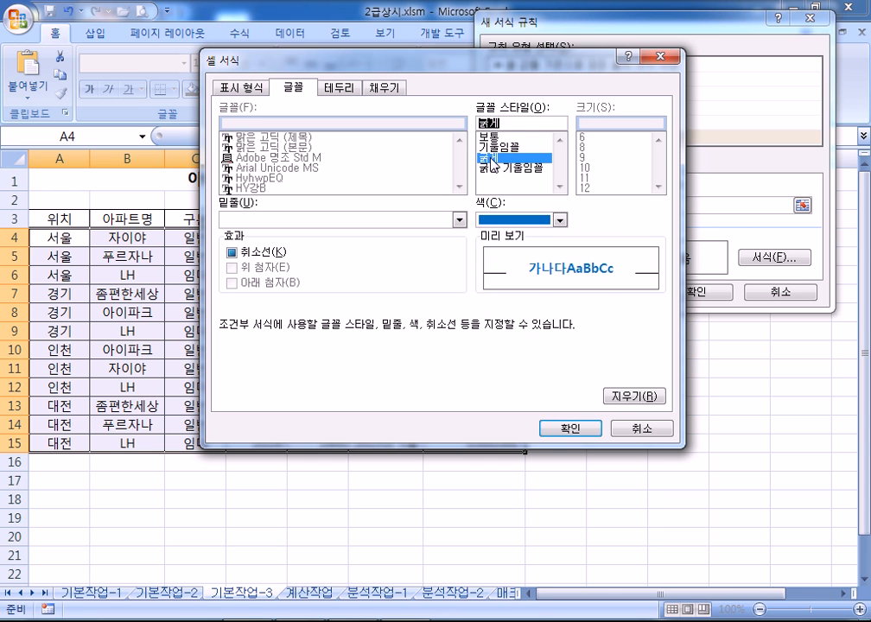
click(574, 430)
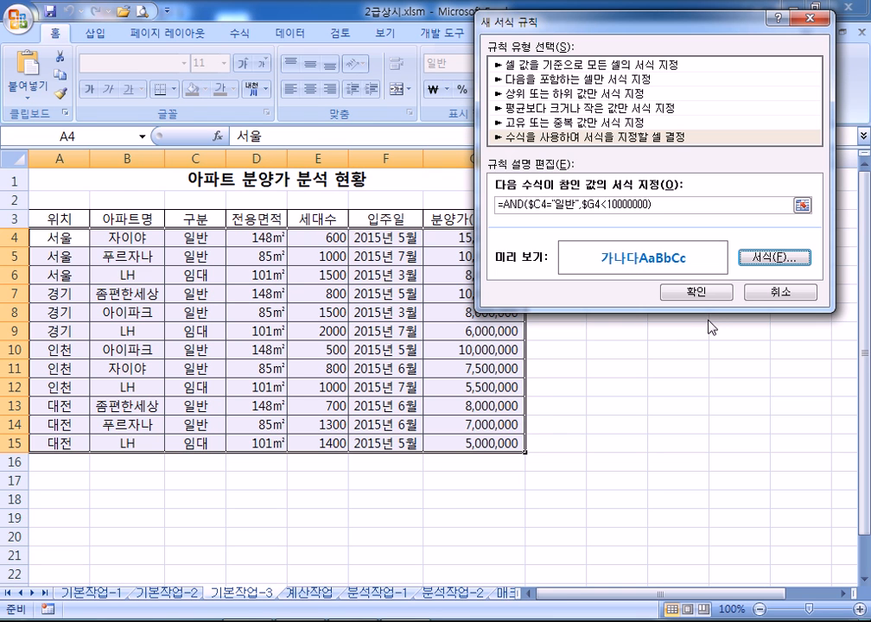
click(701, 293)
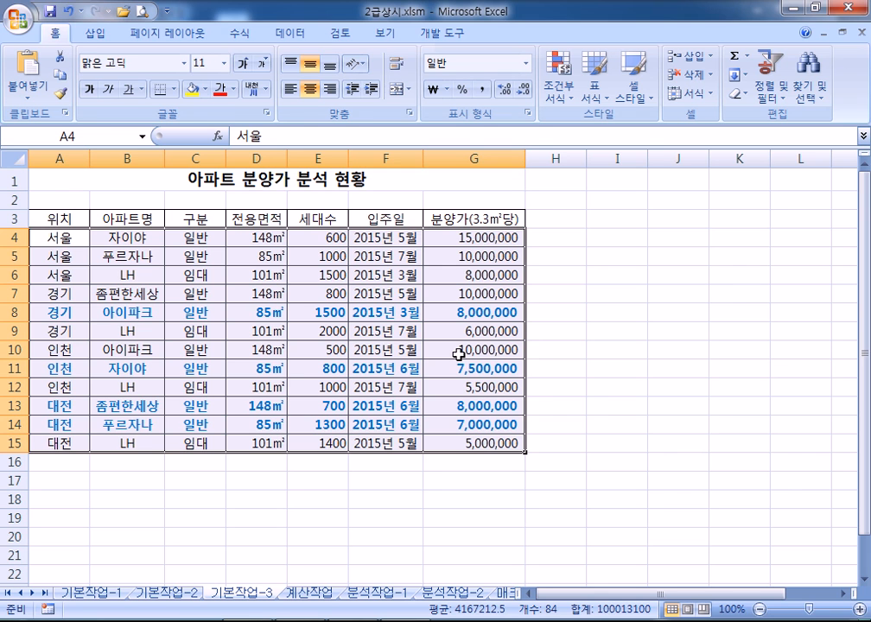
Switch to the Notepad AND/OR notes and back to the workbook
key(alt+Tab)
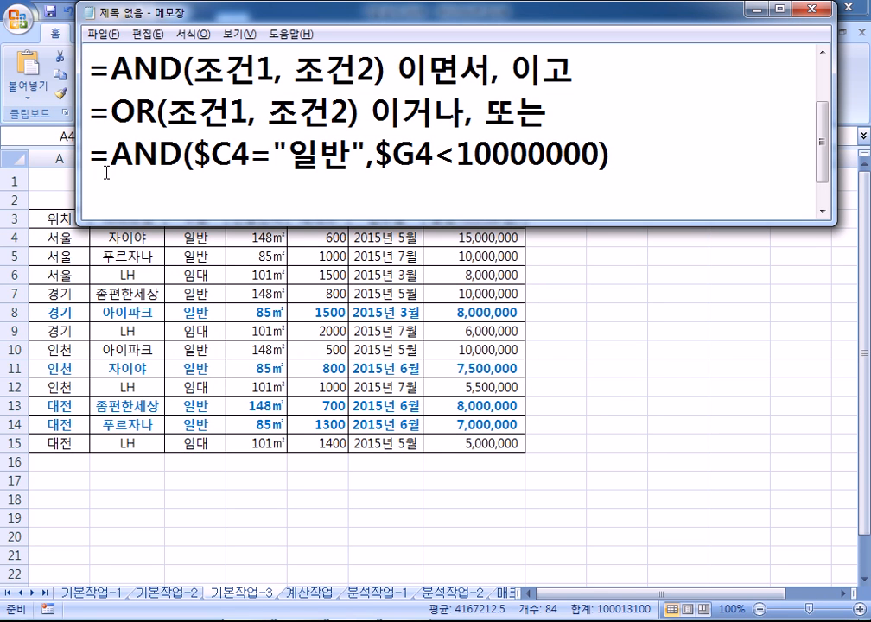
key(alt+Tab)
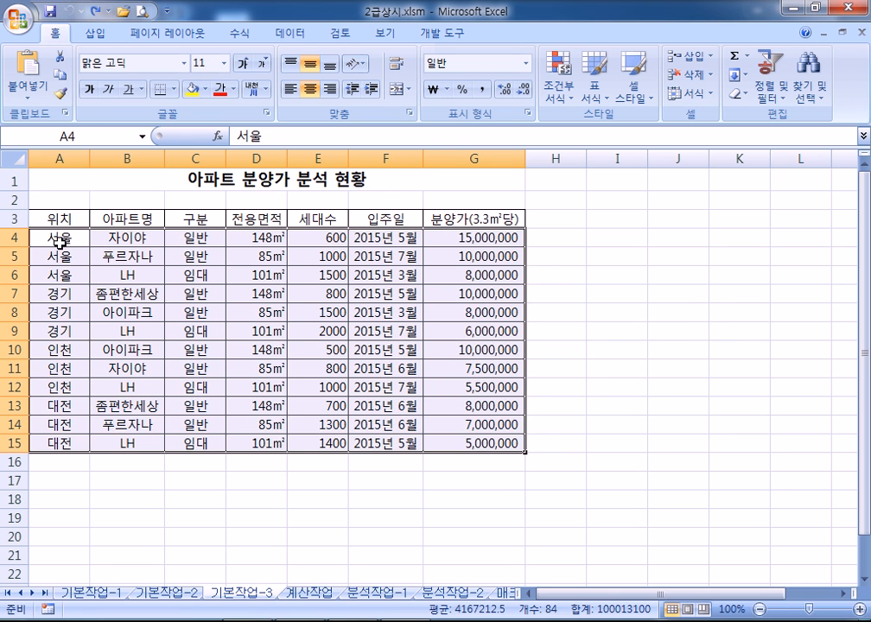
Select A4:G15 and start a new formula-based conditional formatting rule
drag(43, 234, 472, 442)
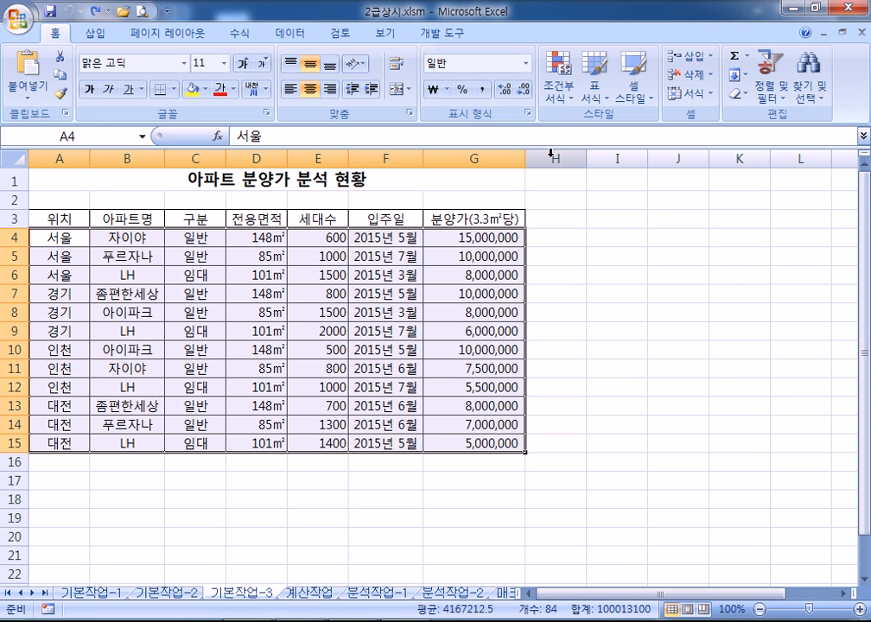
click(560, 100)
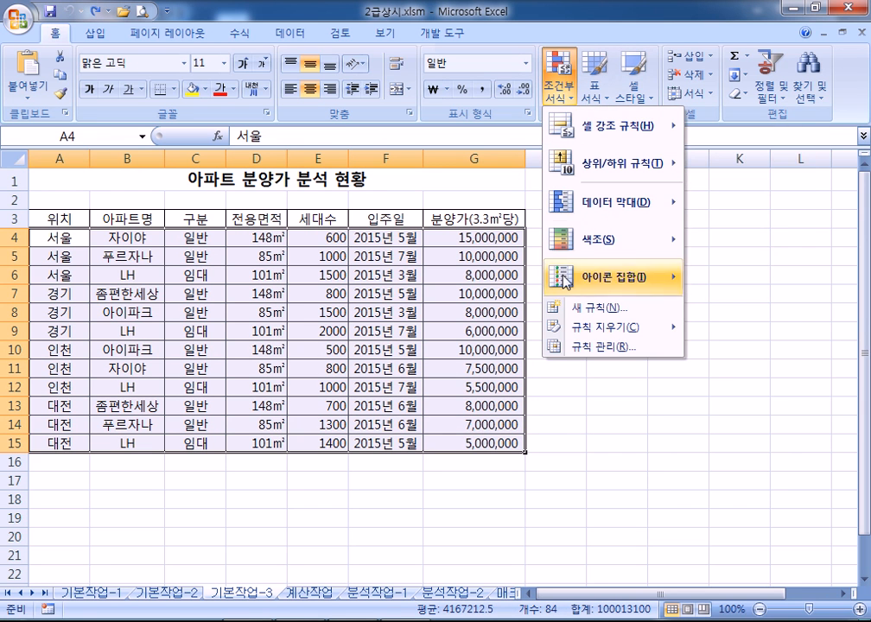
click(570, 312)
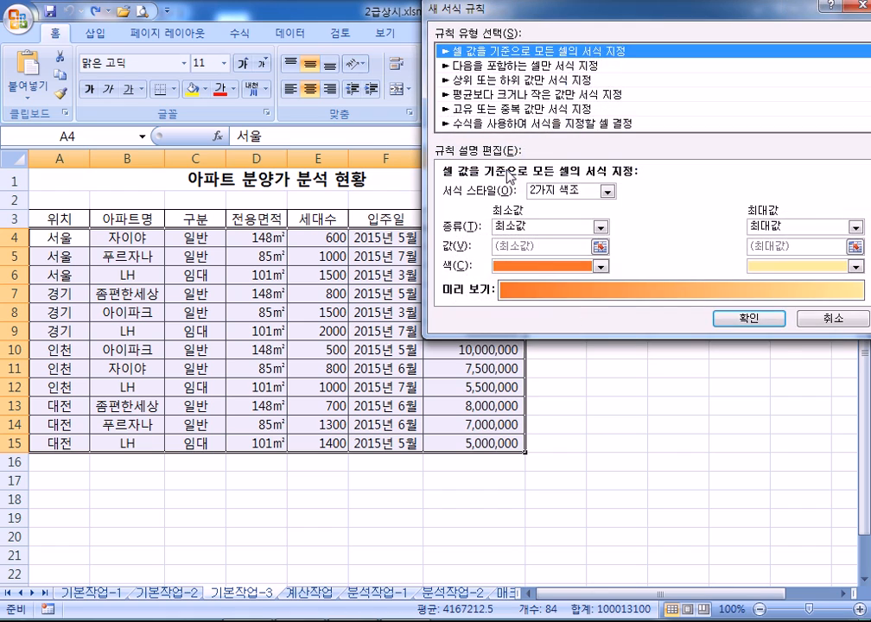
click(501, 123)
drag(511, 19, 571, 50)
Enter the rule formula =AND($C4="일반",$G4>=10000000) using F4 for mixed references
click(535, 231)
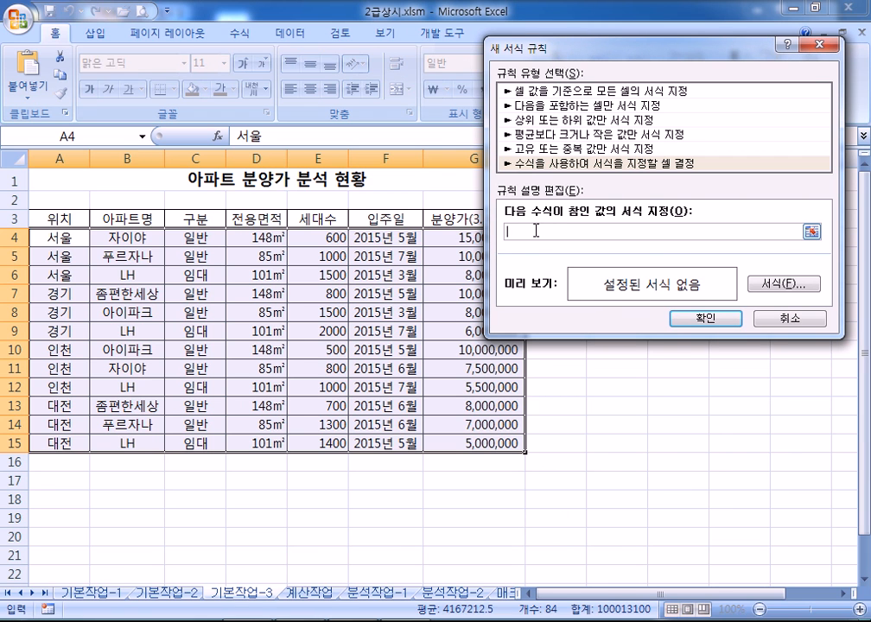
text(=)
text(뭉)
key(BackSpace)
key(BackSpace)
key(BackSpace)
text(AND()
click(195, 240)
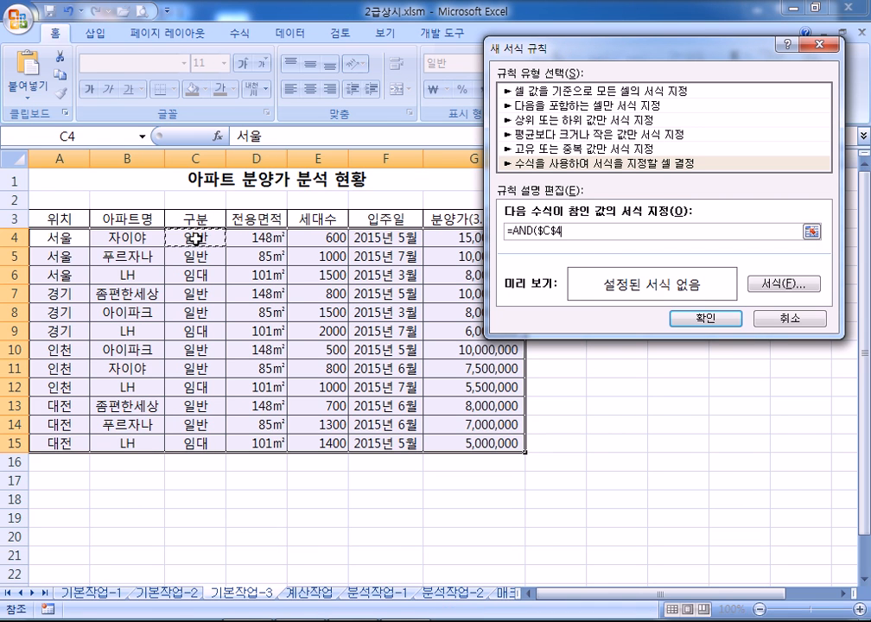
key(F4)
key(F4)
text(=)
text("ㅇ)
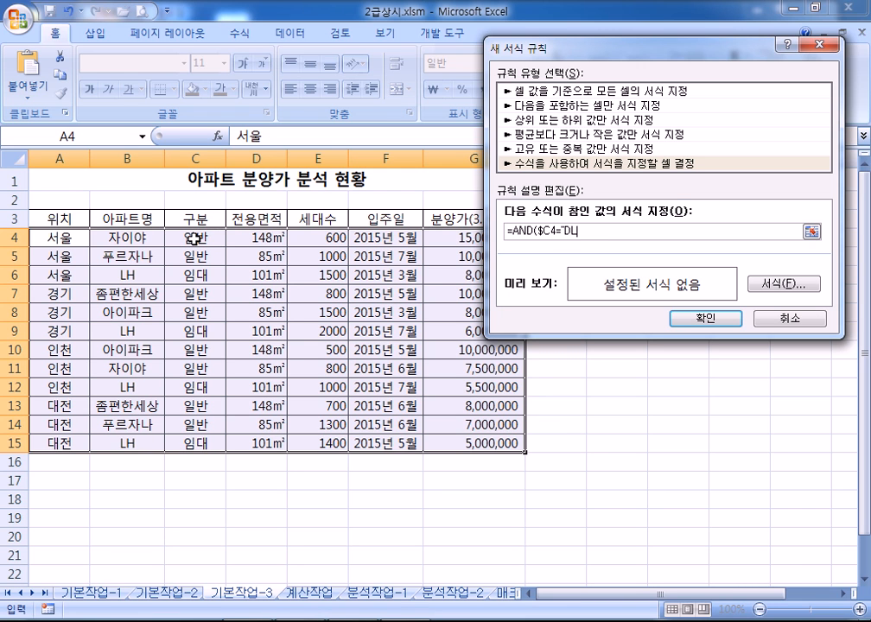
text(일반",)
drag(507, 45, 541, 45)
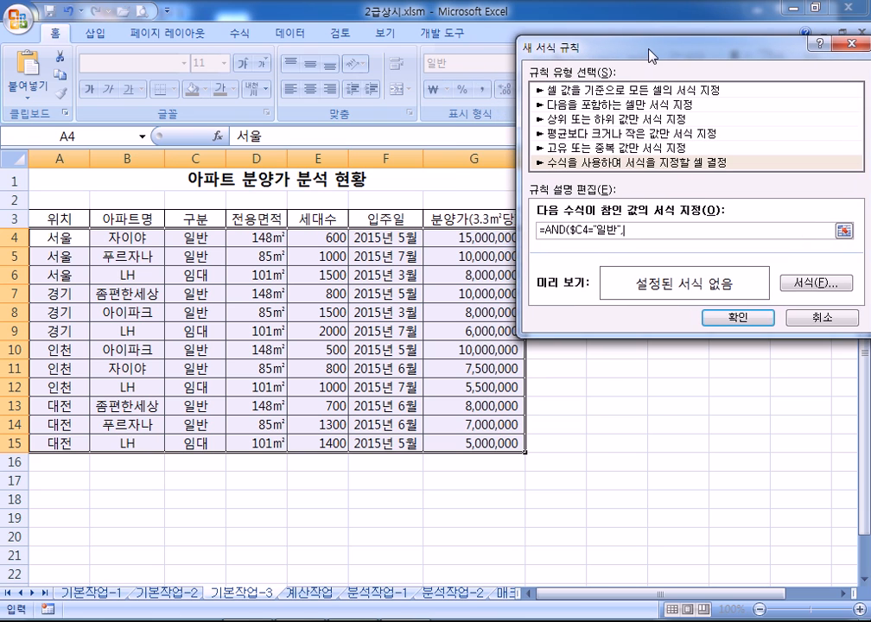
click(458, 236)
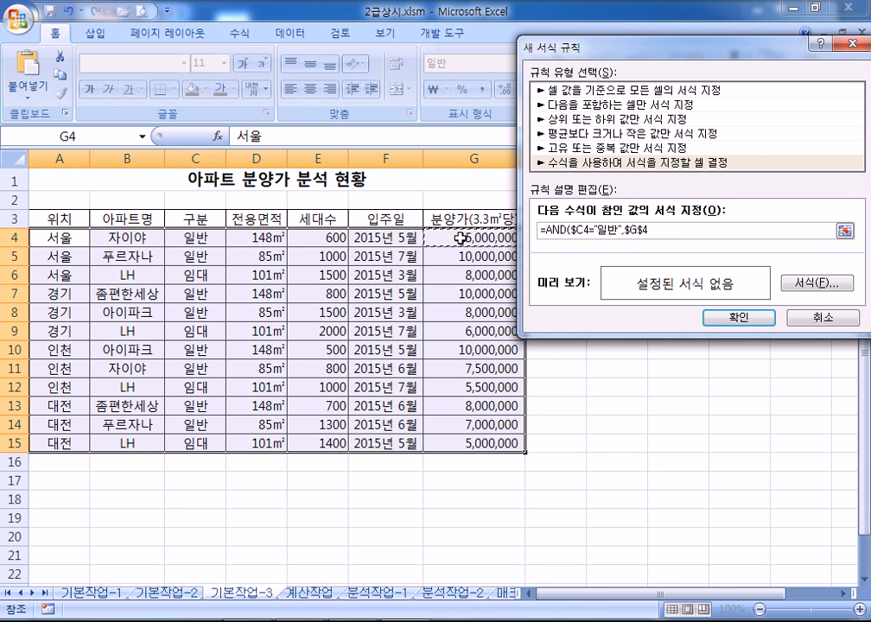
key(F4)
key(F4)
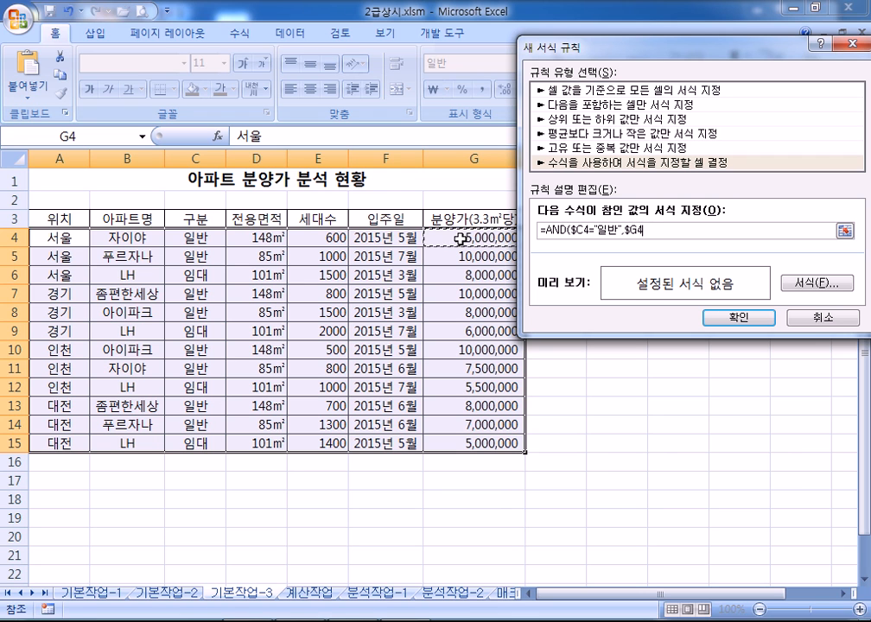
text(>=1000000)
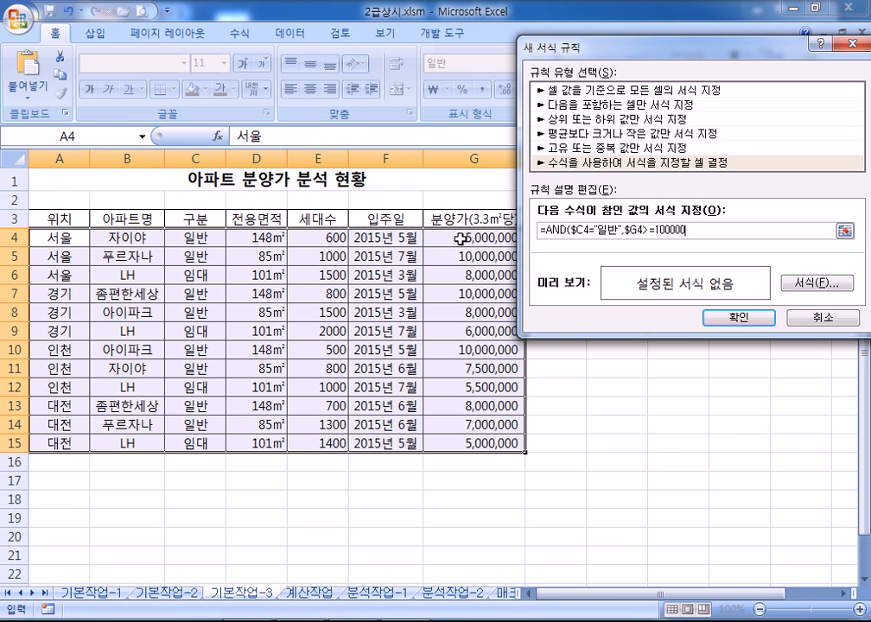
text(0))
click(809, 290)
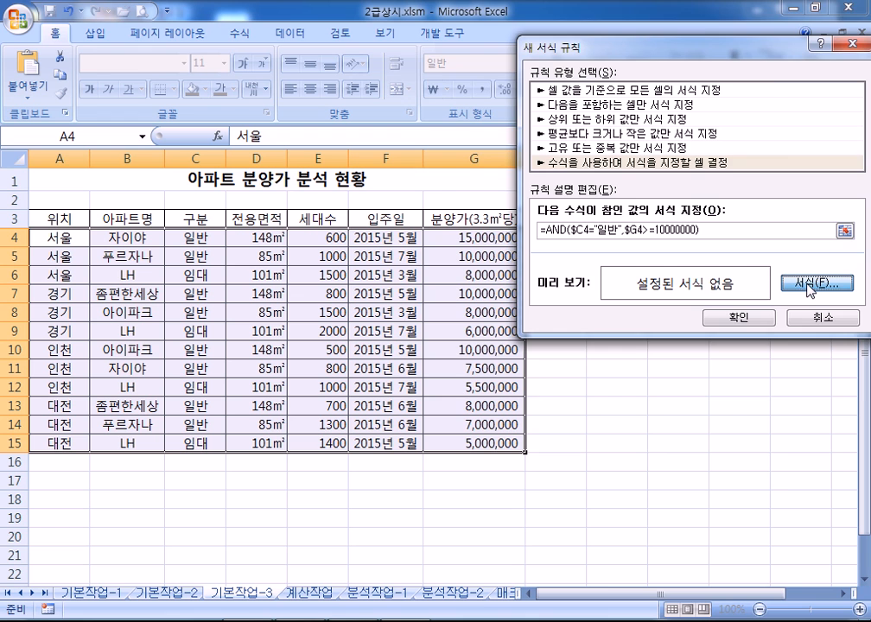
Set a bold blue font for the rule and apply it to the table
click(704, 105)
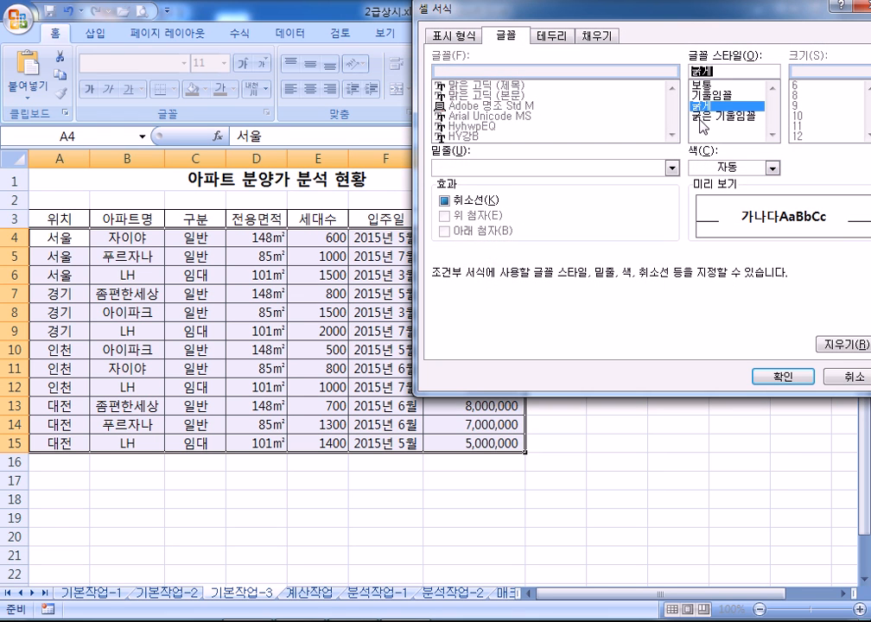
click(710, 164)
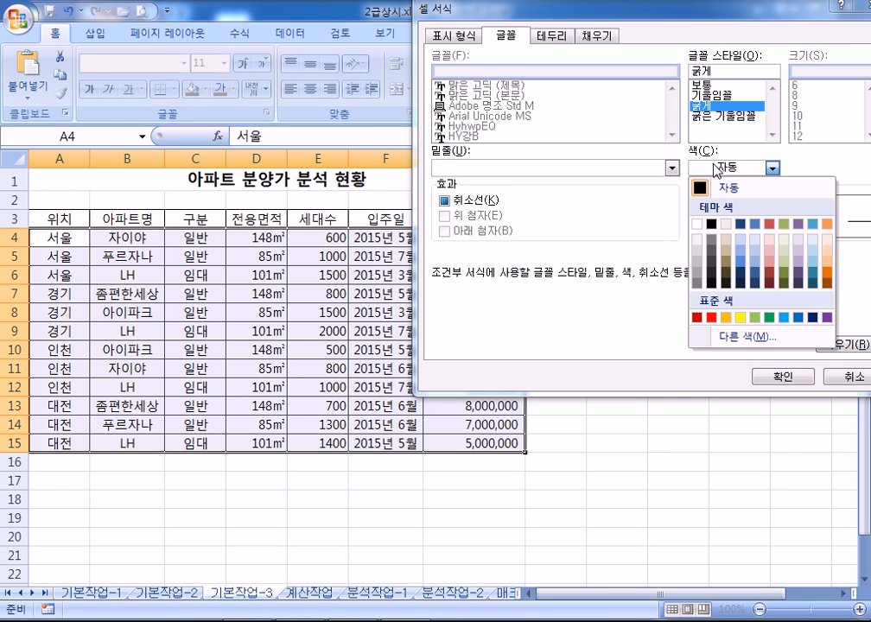
click(799, 318)
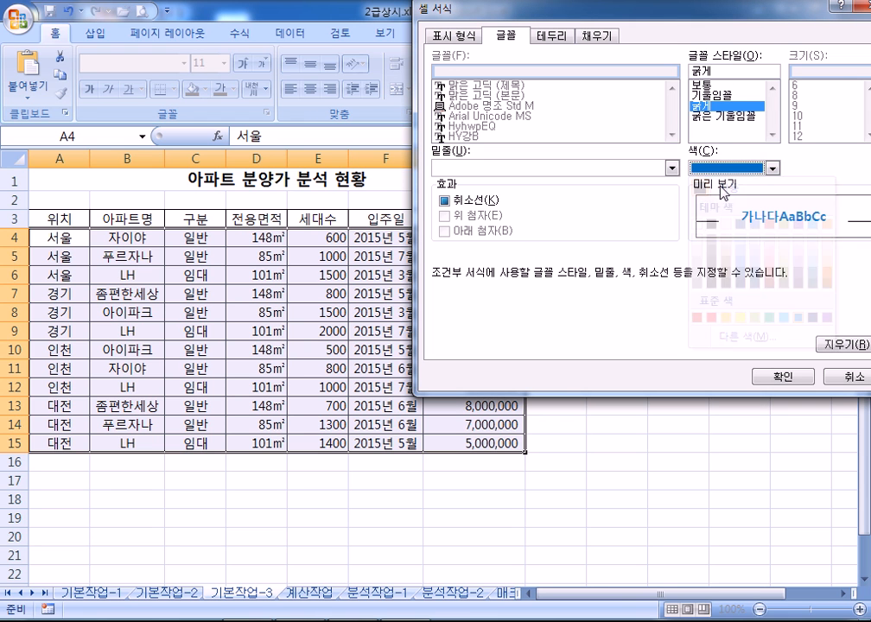
click(766, 378)
click(738, 317)
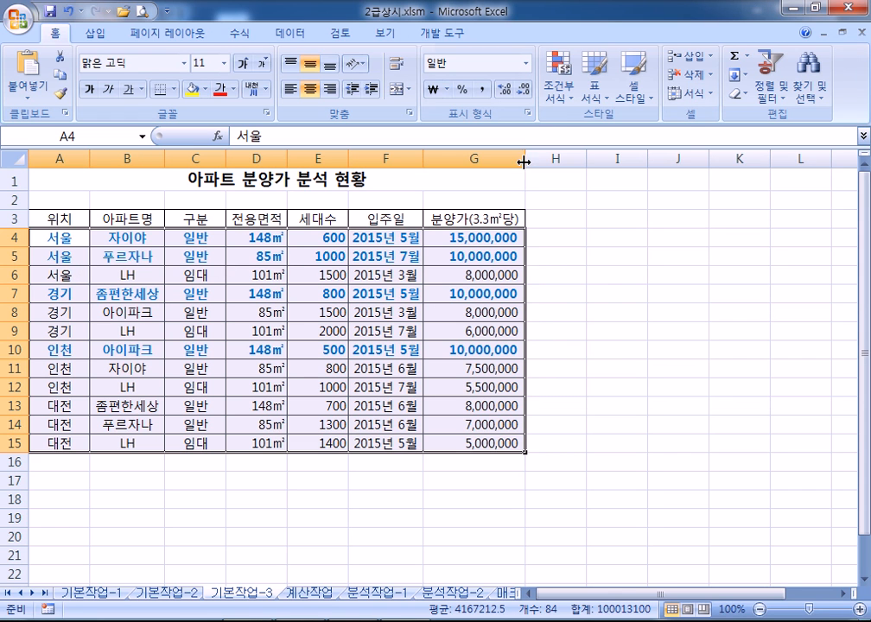
Try changing the rule's >= to <, cancel the Rules Manager, and reopen Conditional Formatting
click(557, 89)
click(579, 347)
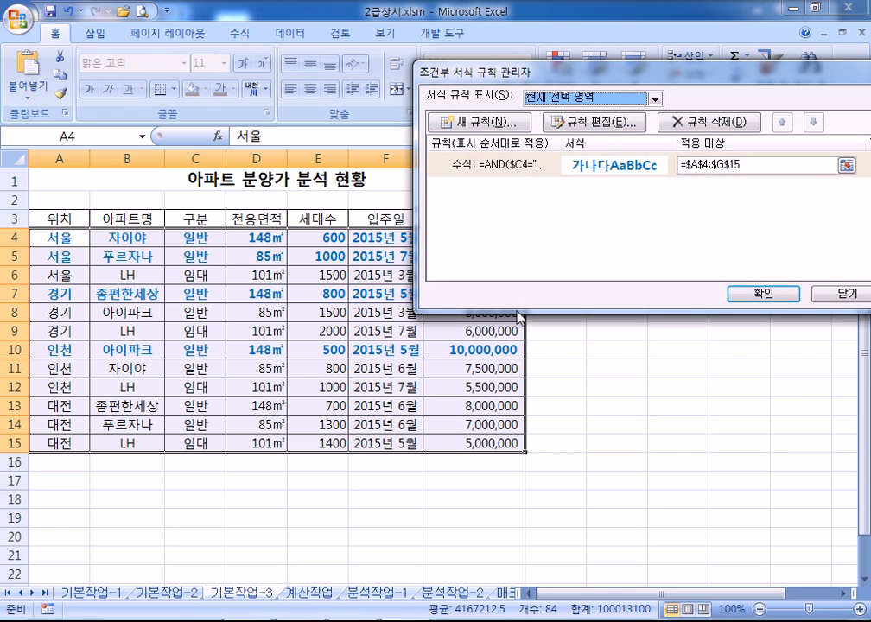
double_click(527, 172)
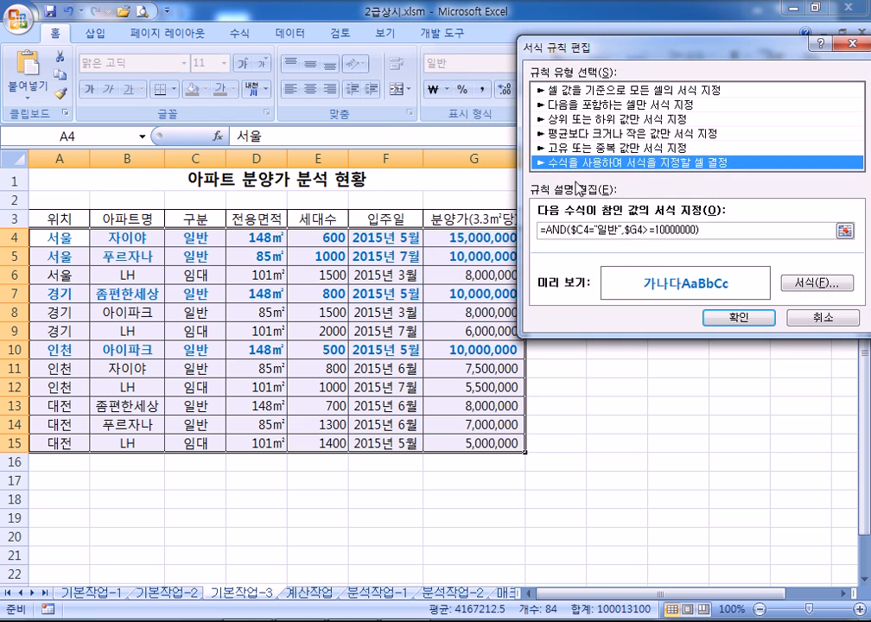
click(653, 230)
key(BackSpace)
text(<)
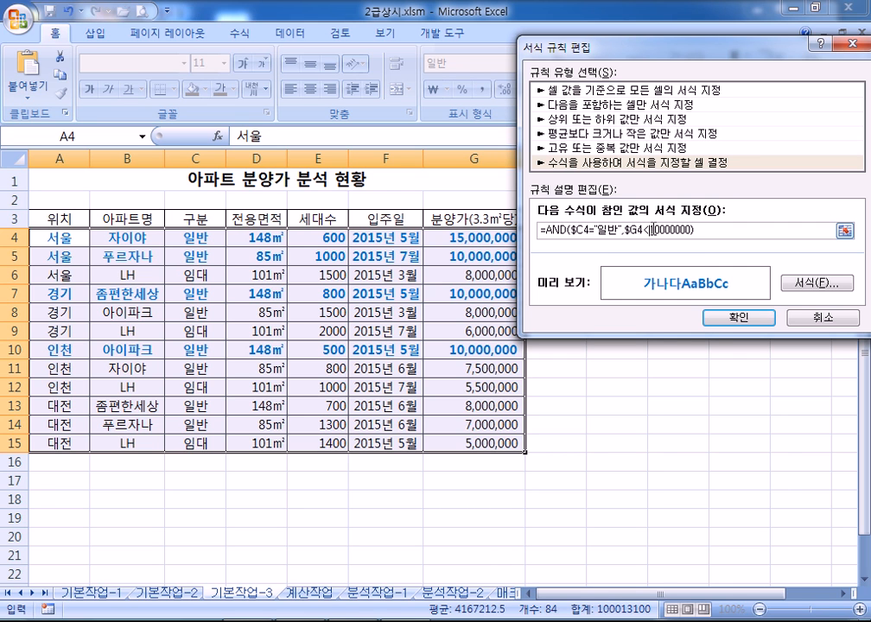
click(715, 321)
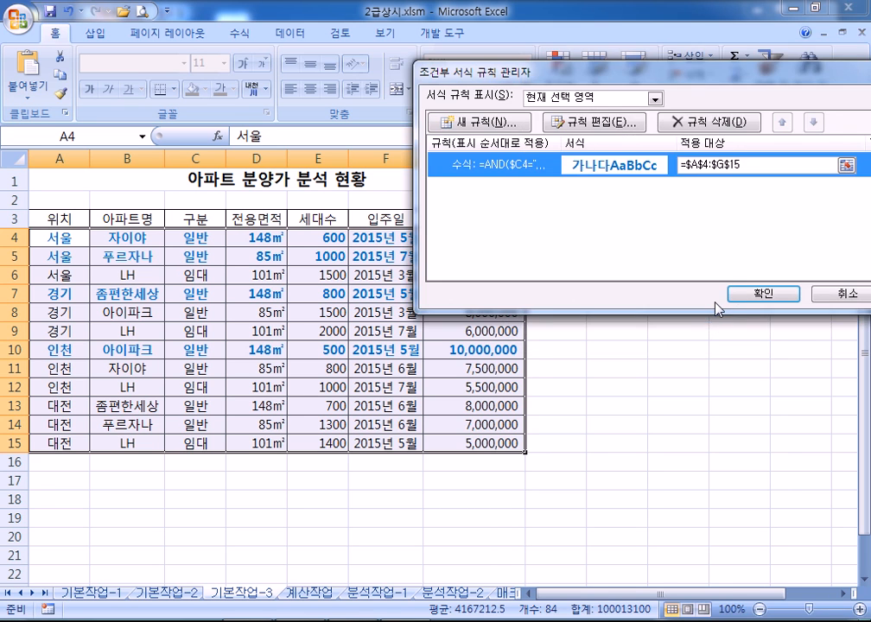
click(830, 297)
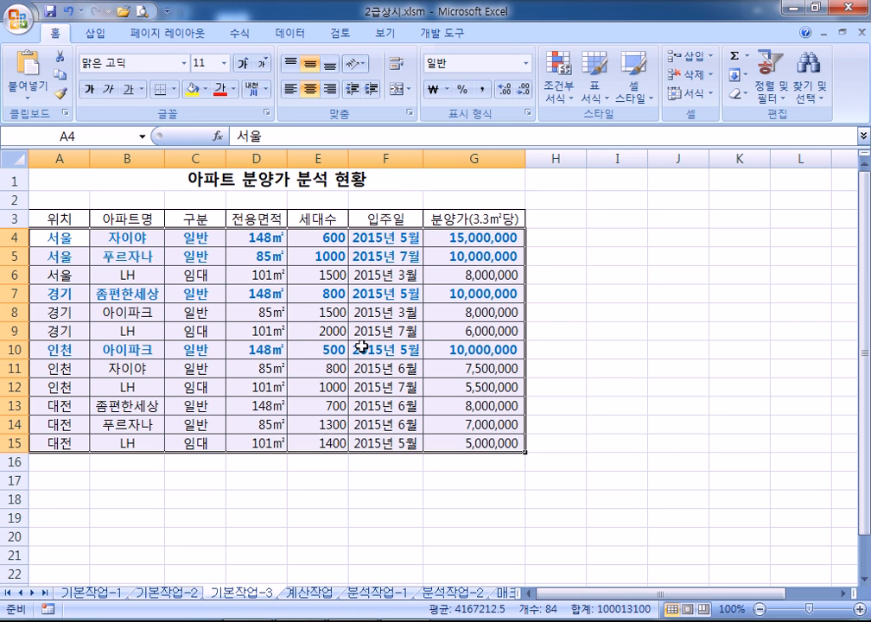
click(558, 86)
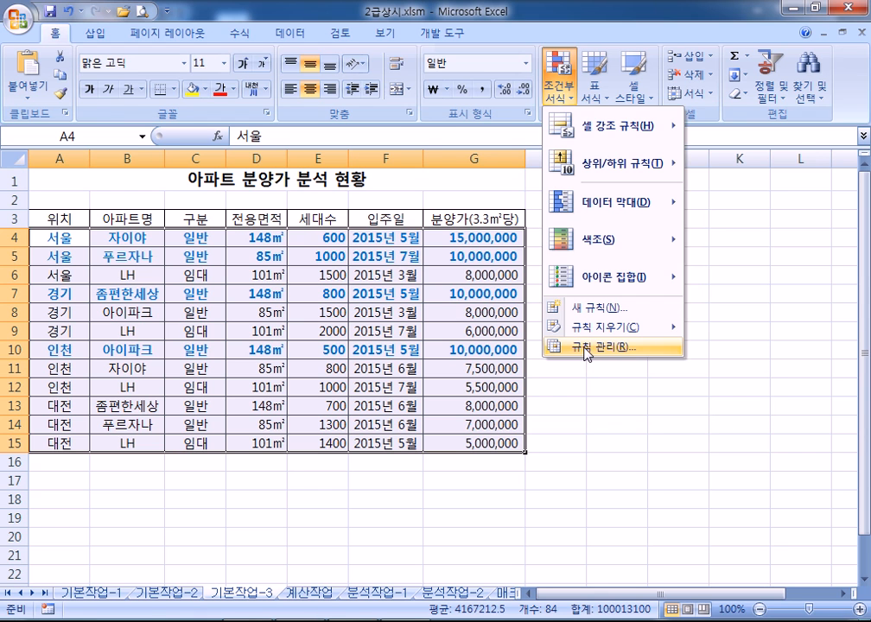
Edit the conditional formatting rule from $G4>=10000000 to $G4<10000000 so bold blue marks rows 8, 11, 13, 14
click(587, 348)
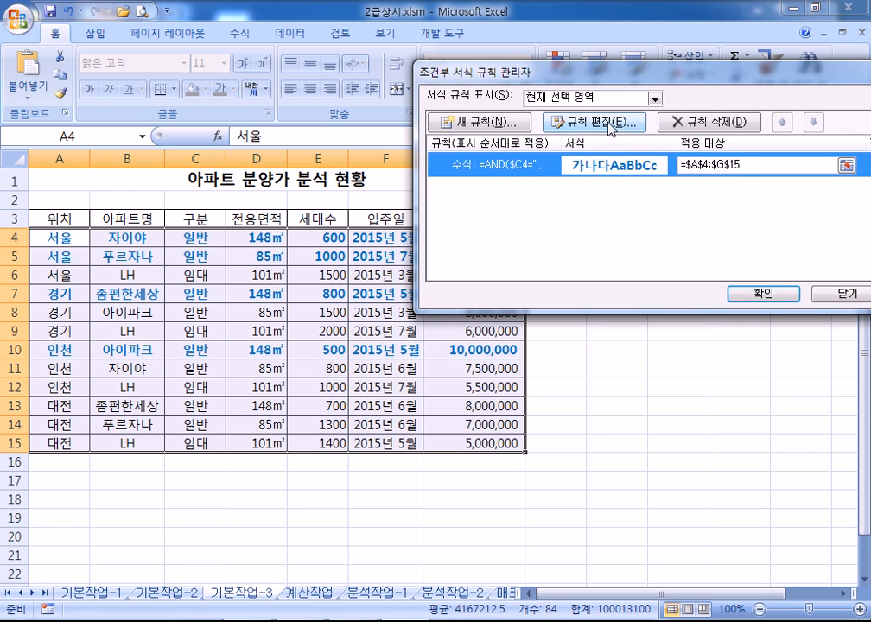
double_click(529, 168)
click(710, 233)
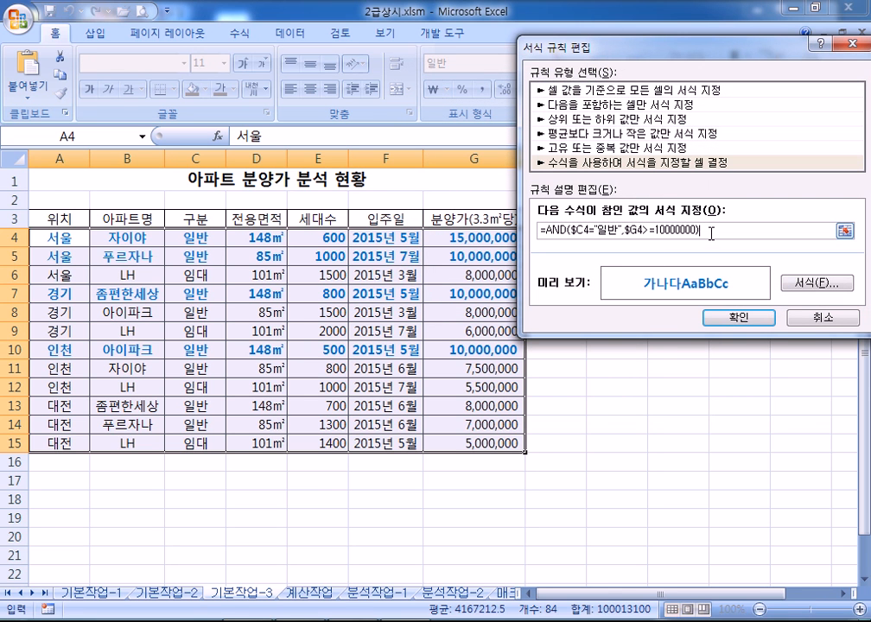
drag(637, 231, 649, 231)
key(Return)
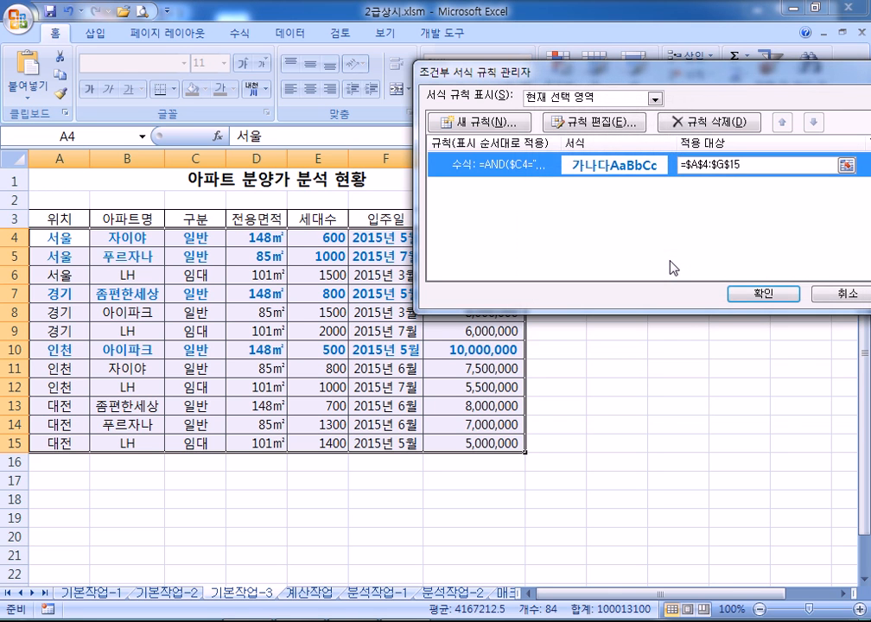
double_click(501, 169)
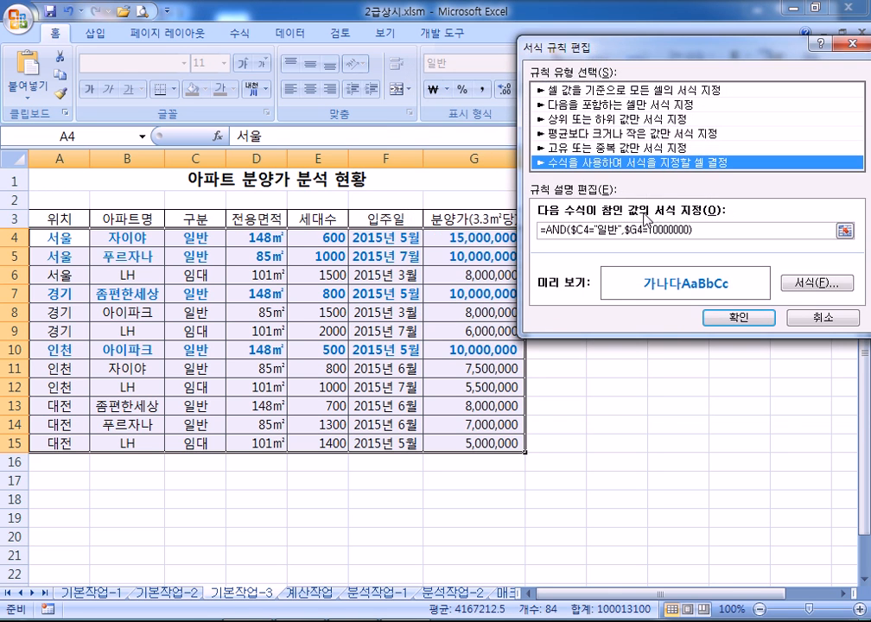
click(651, 231)
key(BackSpace)
text(<)
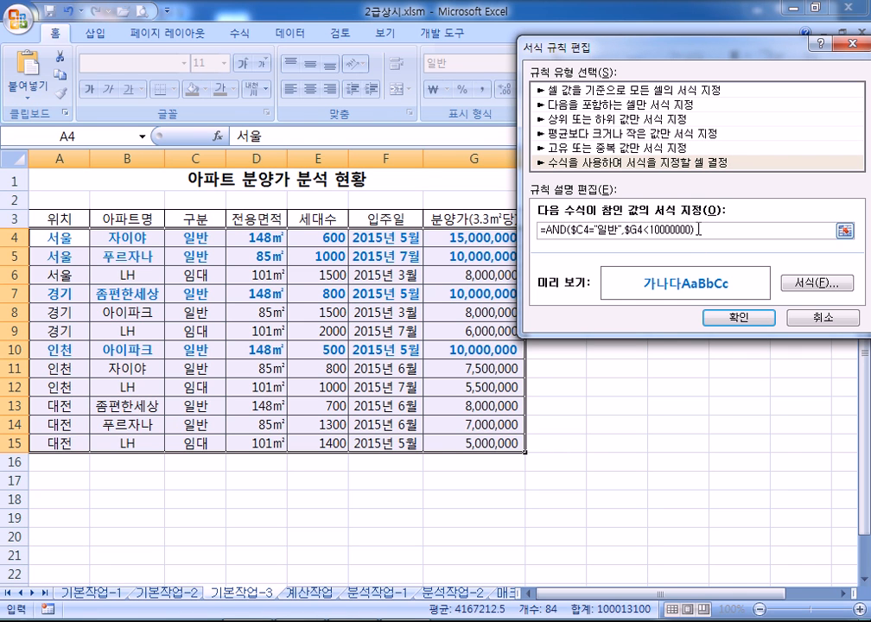
click(740, 321)
click(768, 294)
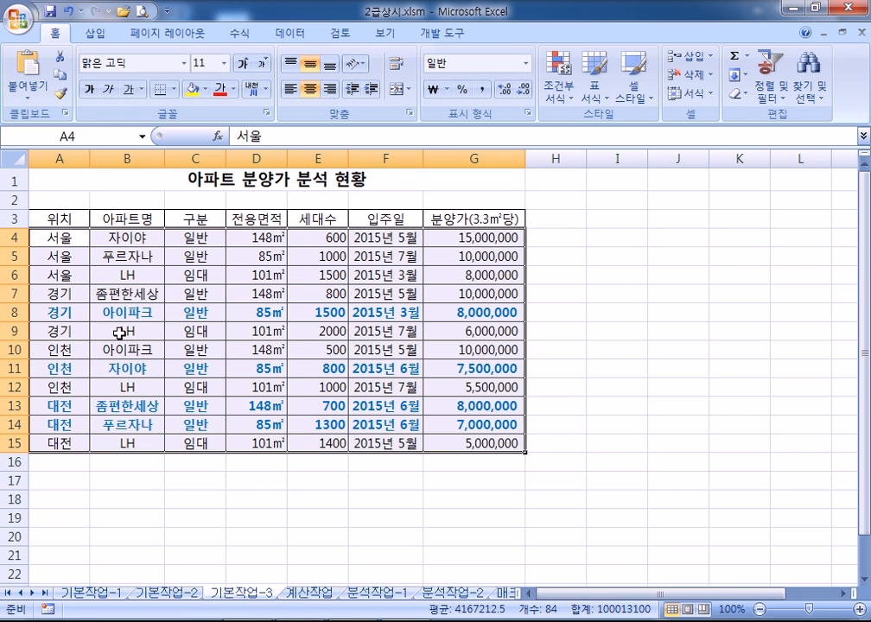
Go to the 계산작업 sheet and select the empty block A13:C15 below 표1
click(312, 496)
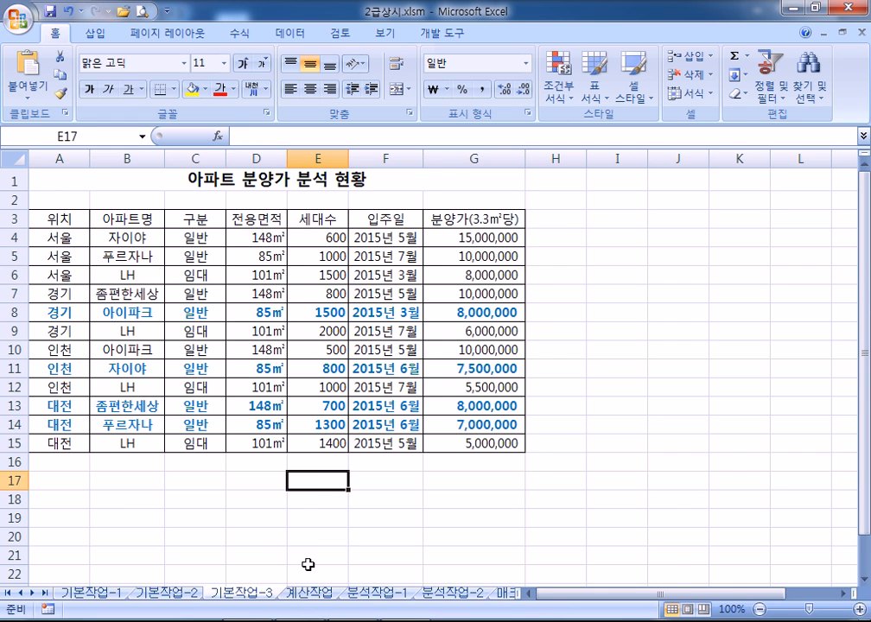
click(307, 593)
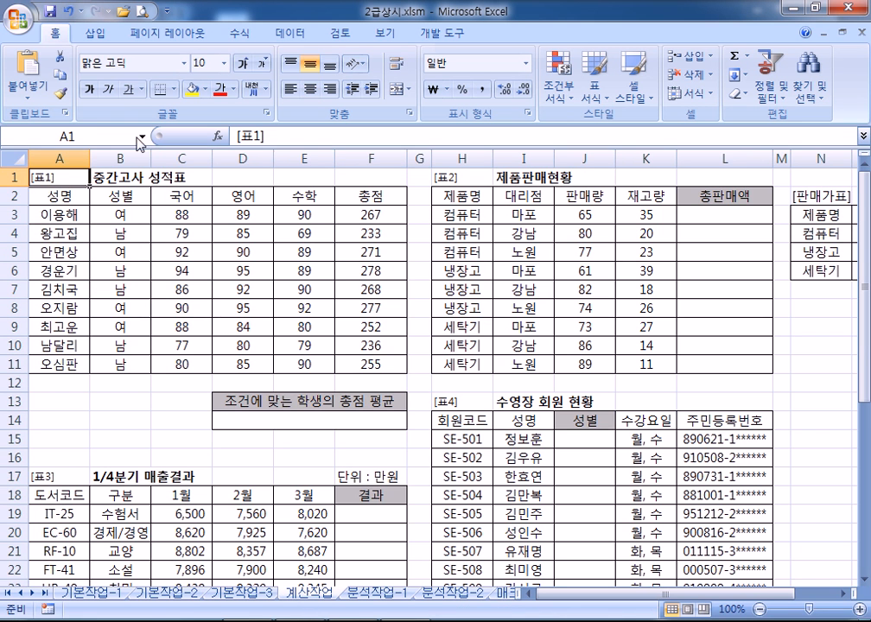
scroll(139, 248, up, 2)
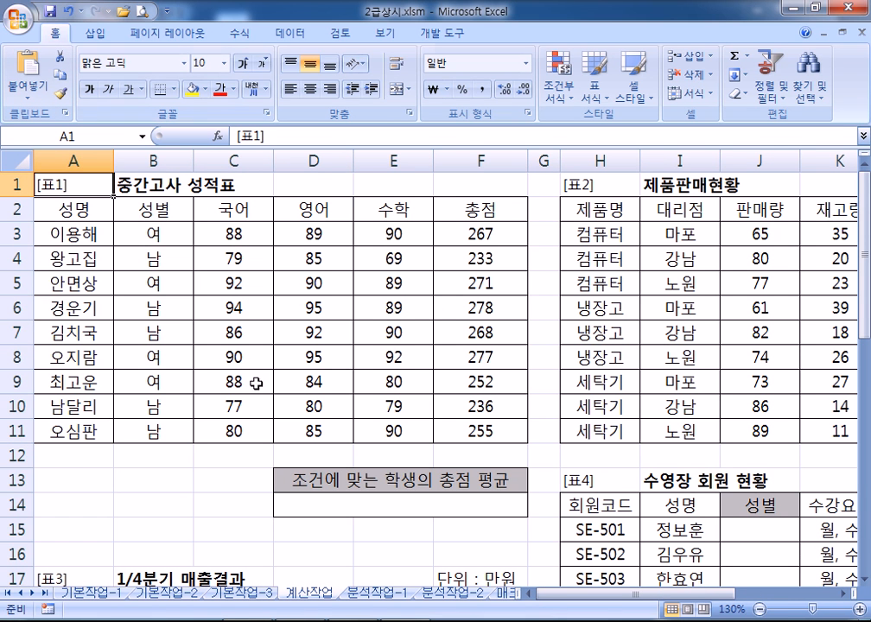
scroll(203, 375, down, 2)
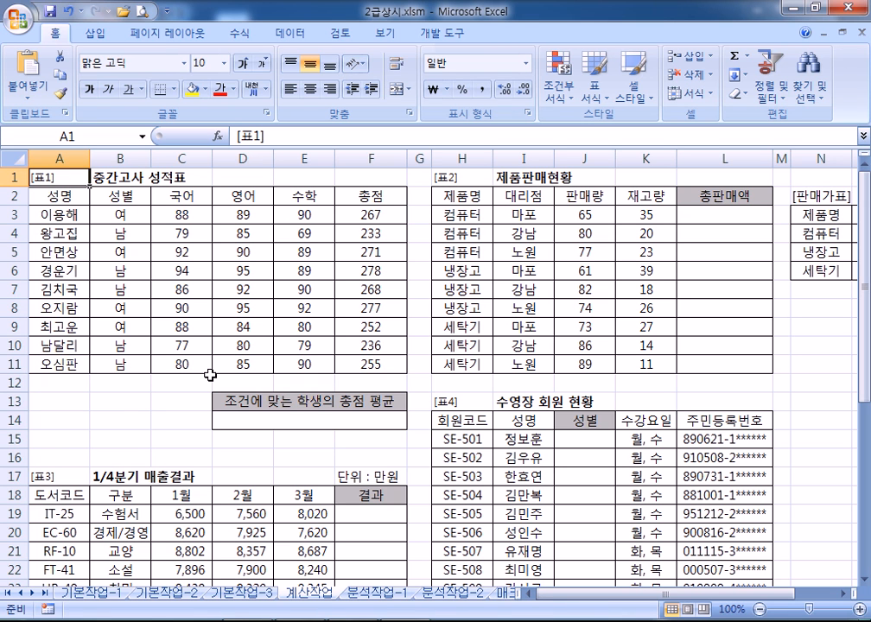
drag(34, 399, 165, 437)
scroll(180, 394, down, 1)
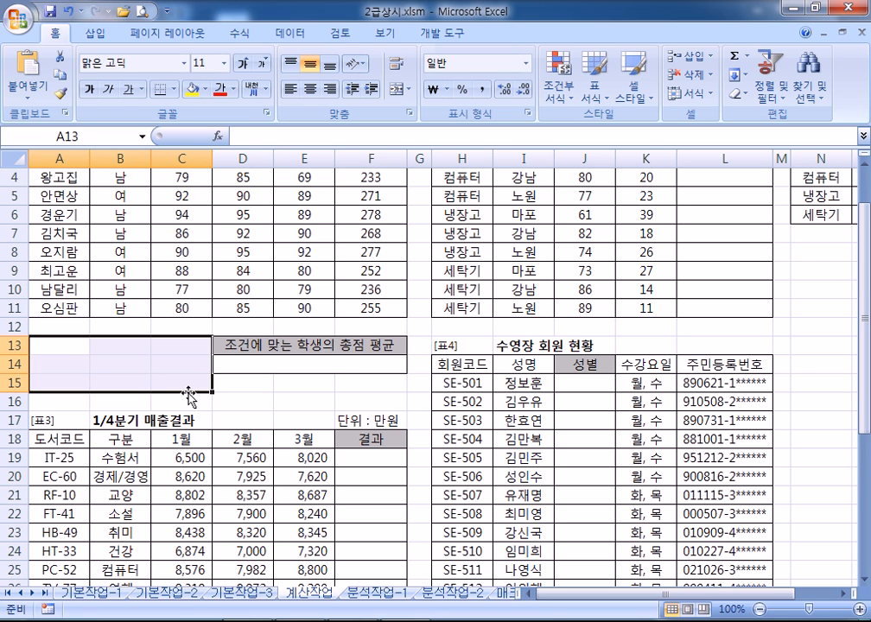
scroll(188, 396, up, 1)
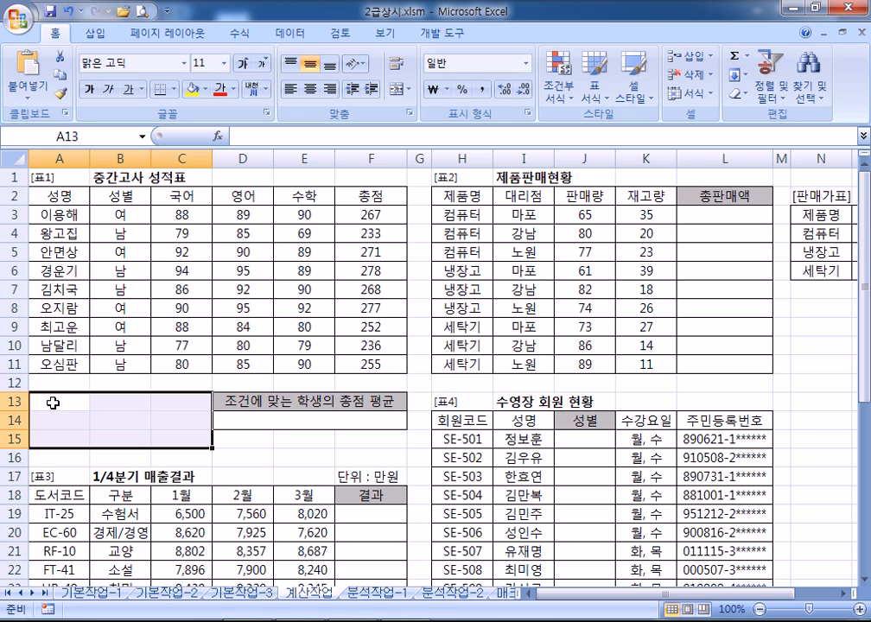
Minimize the ribbon and enter the 성별 heading in A13 with 남 below it in A14
double_click(50, 33)
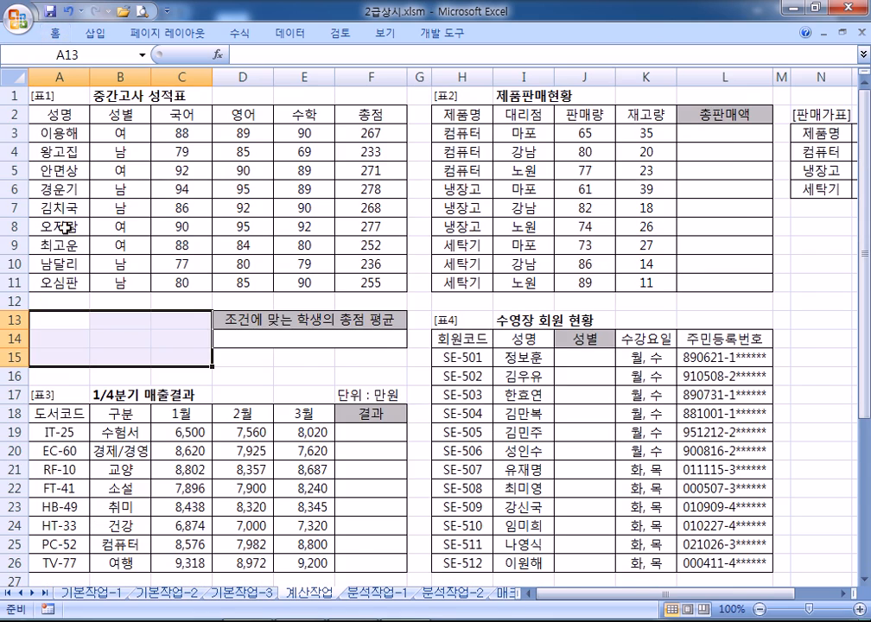
ctrl+scroll(73, 297, up, 3)
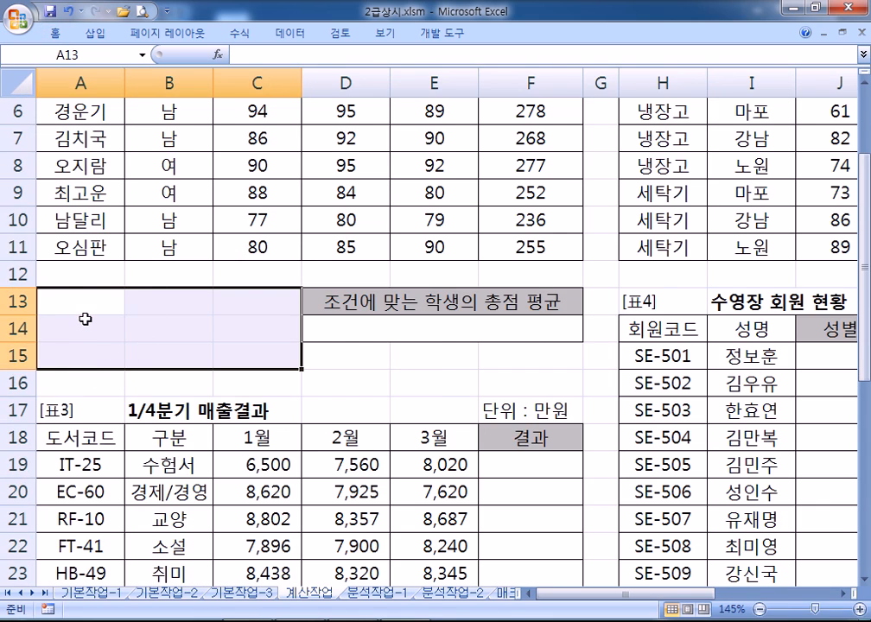
scroll(83, 319, up, 2)
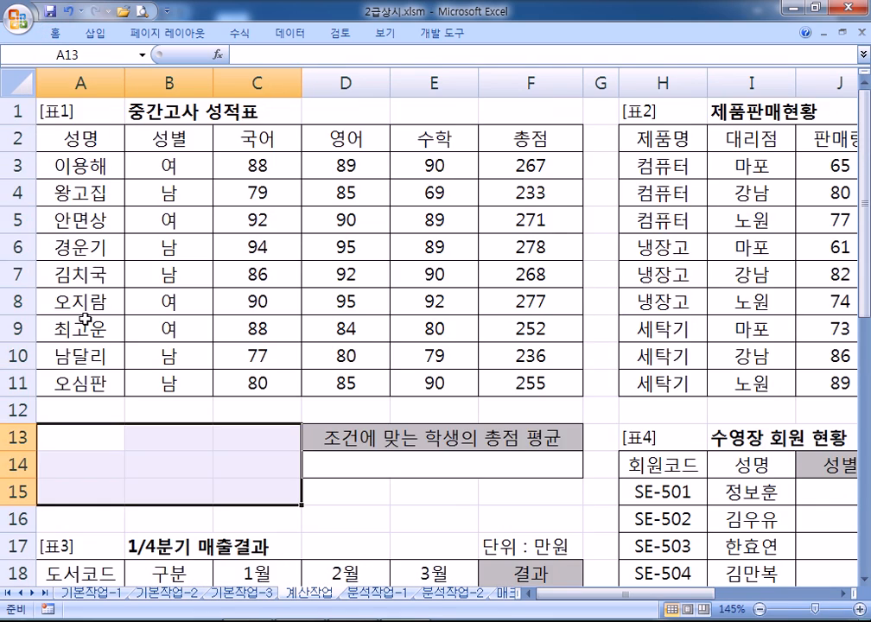
click(184, 142)
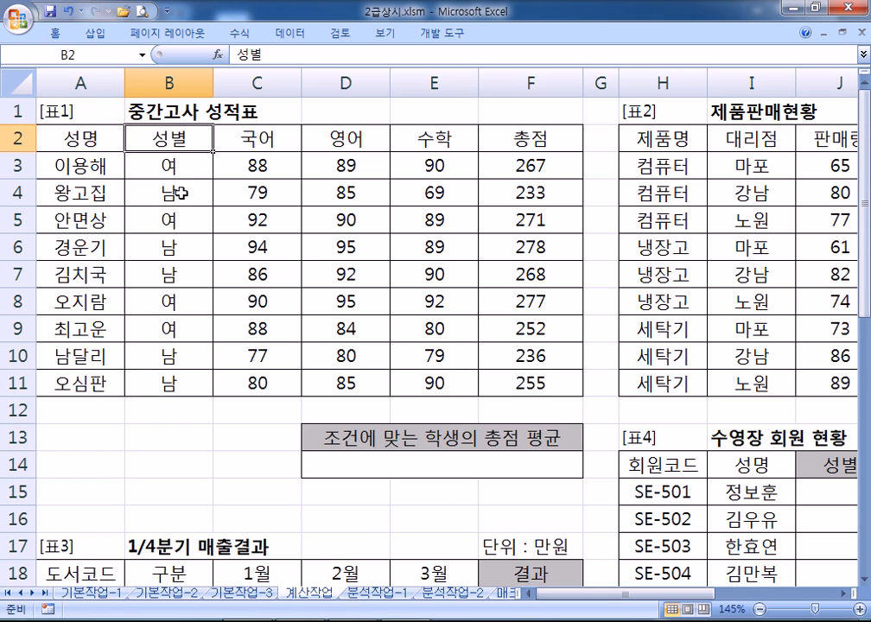
click(81, 440)
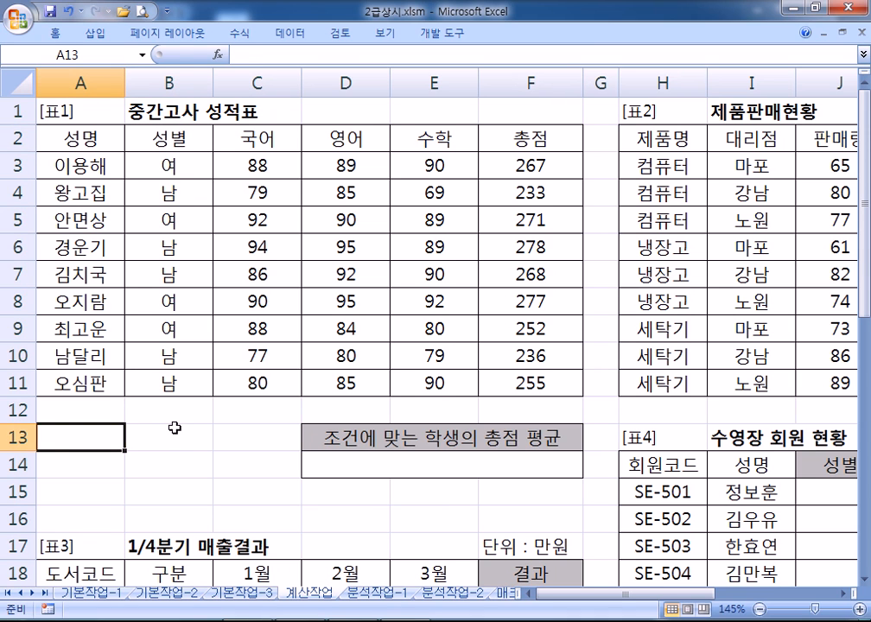
text(서성별)
key(Return)
text(남)
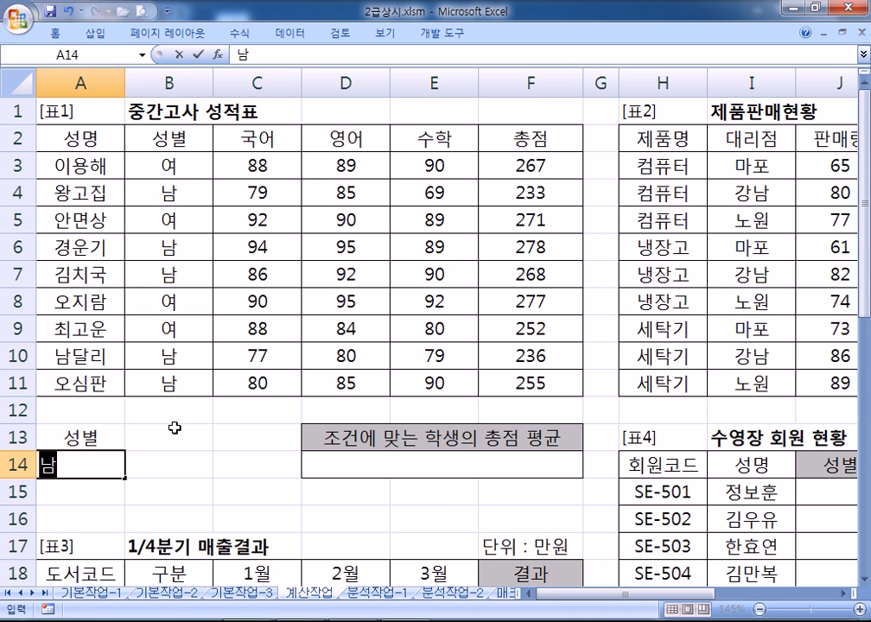
key(Return)
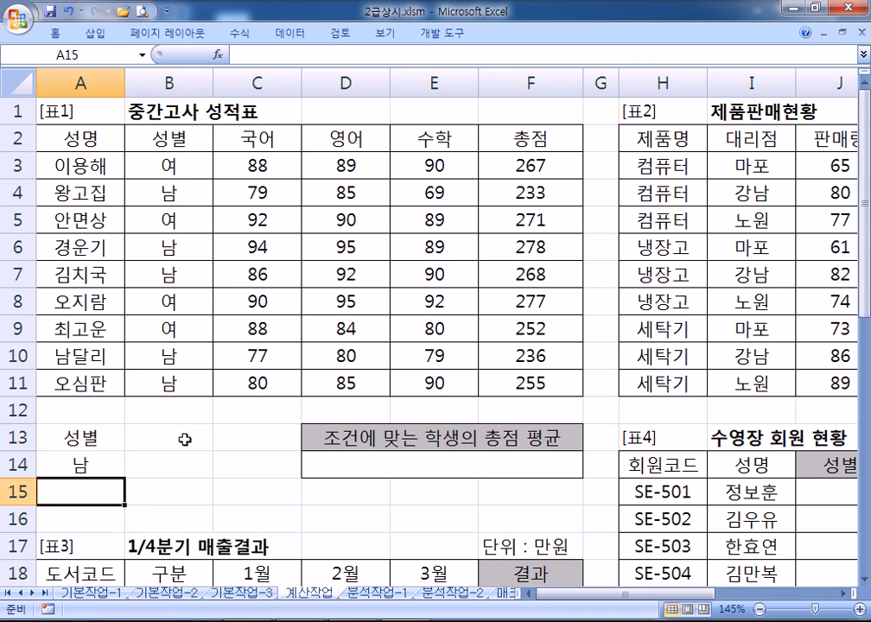
Enter the 영어 heading in B13 with the condition >=90 in B14
click(185, 441)
text(영어)
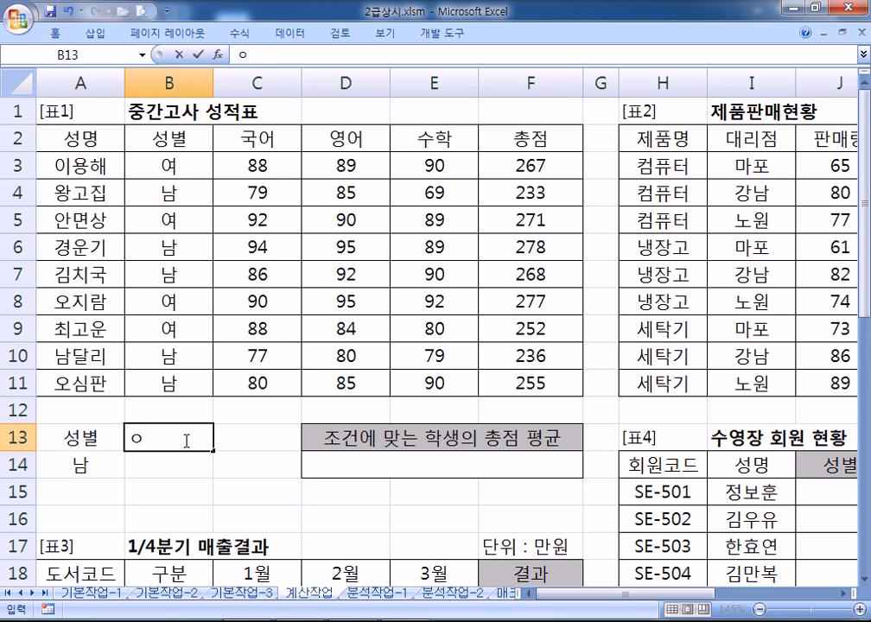
key(Return)
text(>=90)
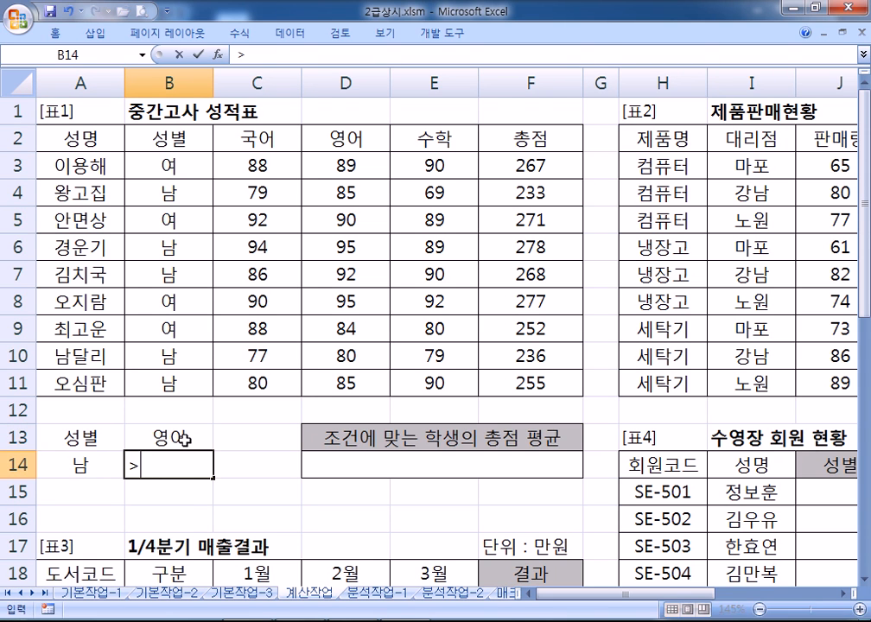
key(Return)
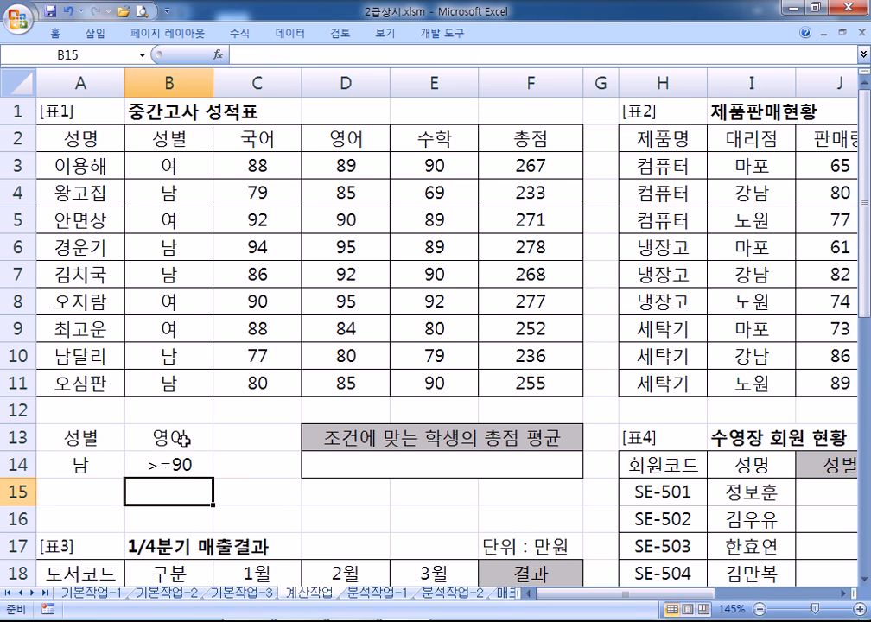
Move the >=90 condition down to B15 and back up to B14, then reselect A13:B14
scroll(183, 439, down, 1)
click(98, 358)
drag(98, 358, 192, 382)
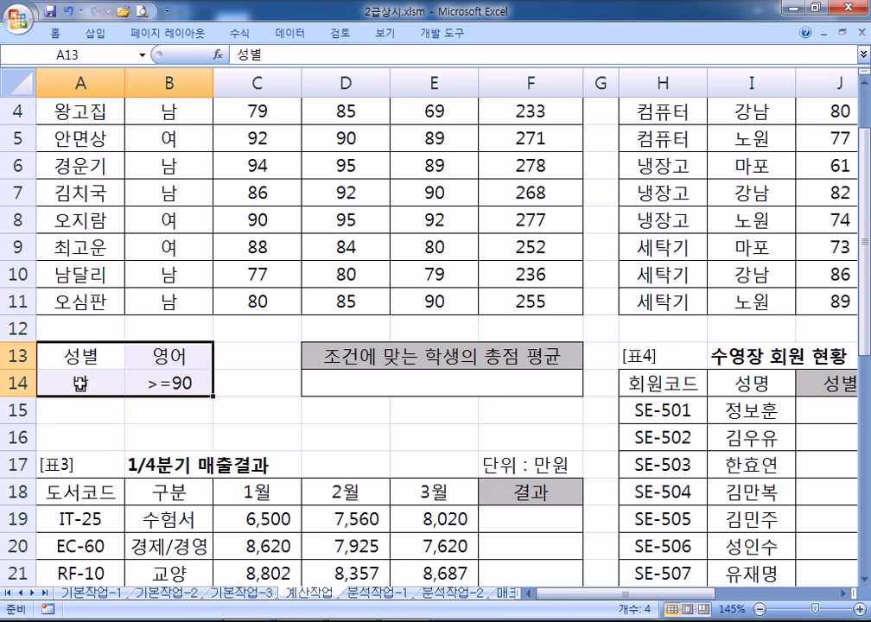
click(178, 385)
drag(177, 395, 178, 411)
drag(87, 352, 179, 411)
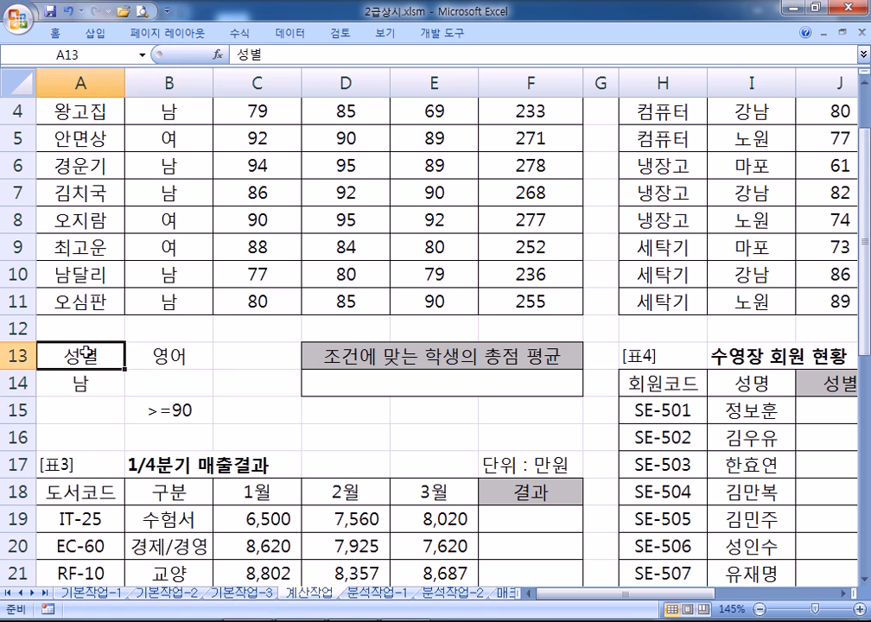
scroll(168, 411, down, 2)
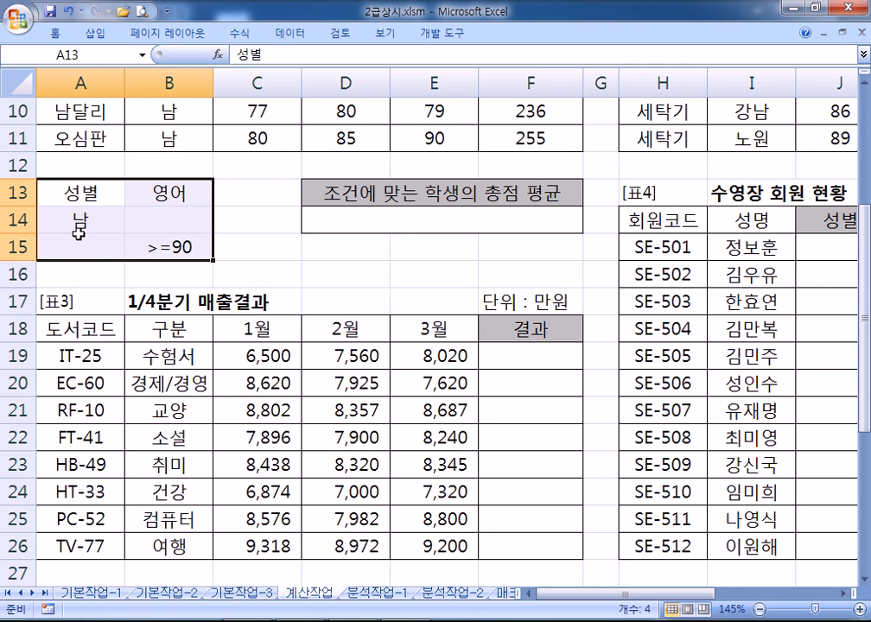
click(179, 250)
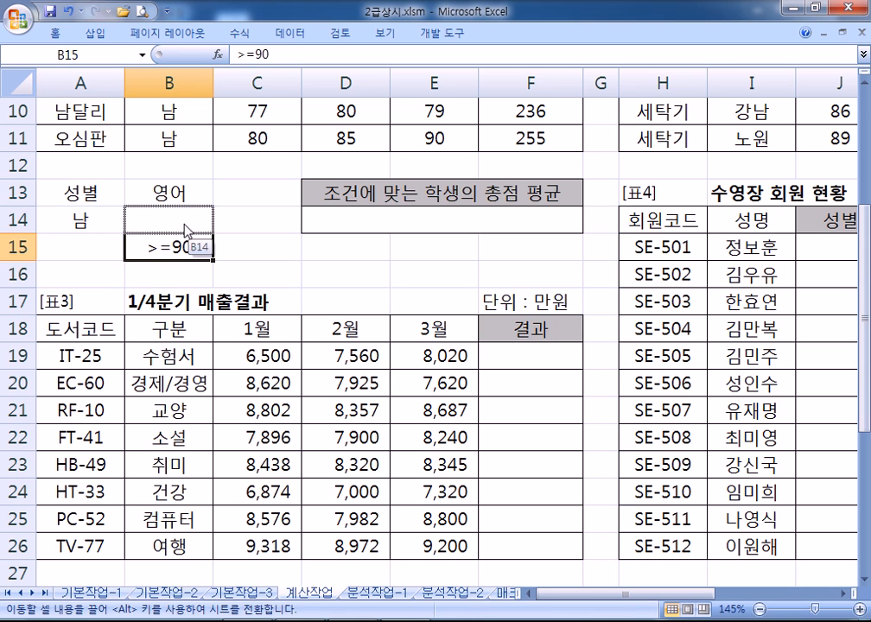
drag(183, 244, 184, 217)
drag(87, 193, 179, 223)
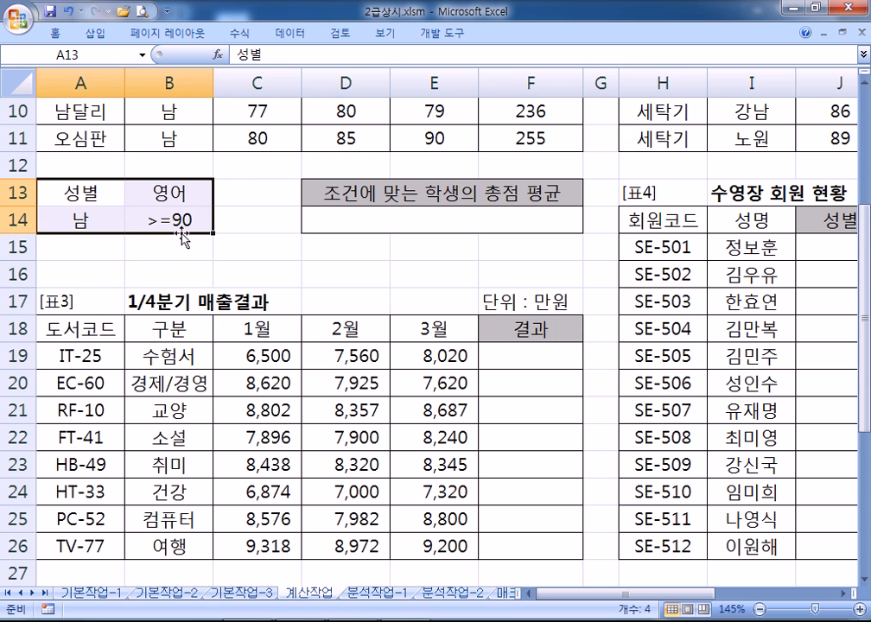
Enter 여 in A15, the 수학 heading in C13, and >=90 in C15
click(62, 246)
text(여)
click(206, 243)
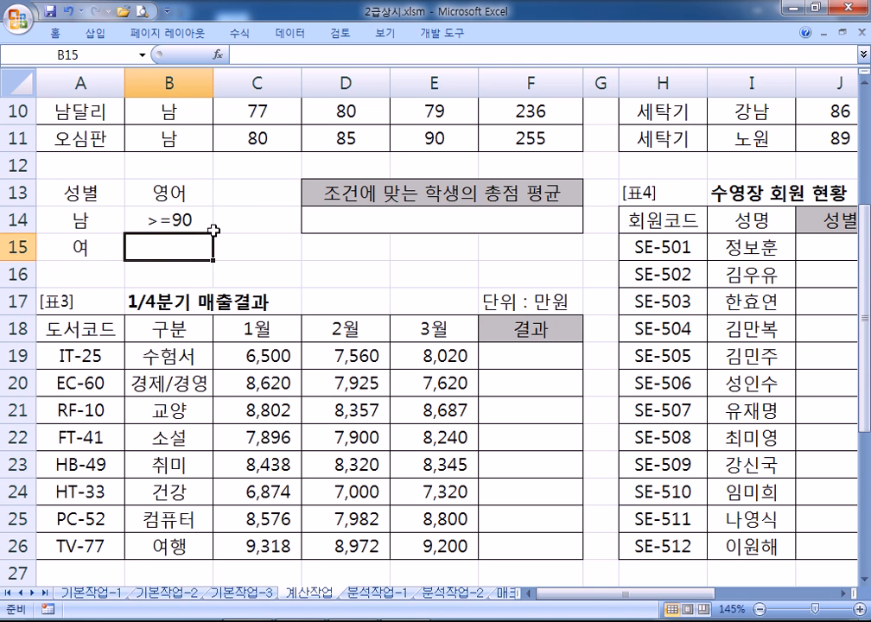
click(234, 192)
text(수학)
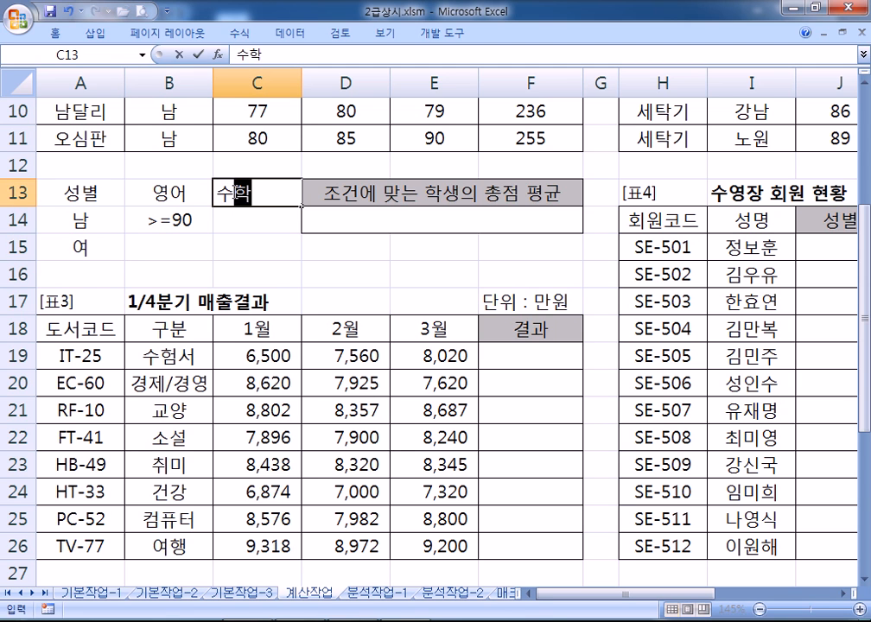
key(Return)
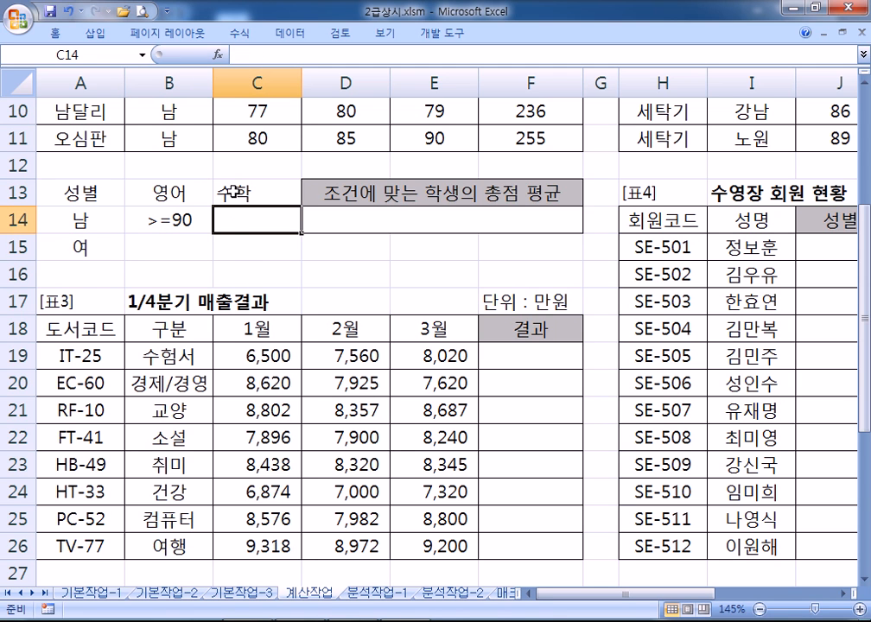
click(245, 243)
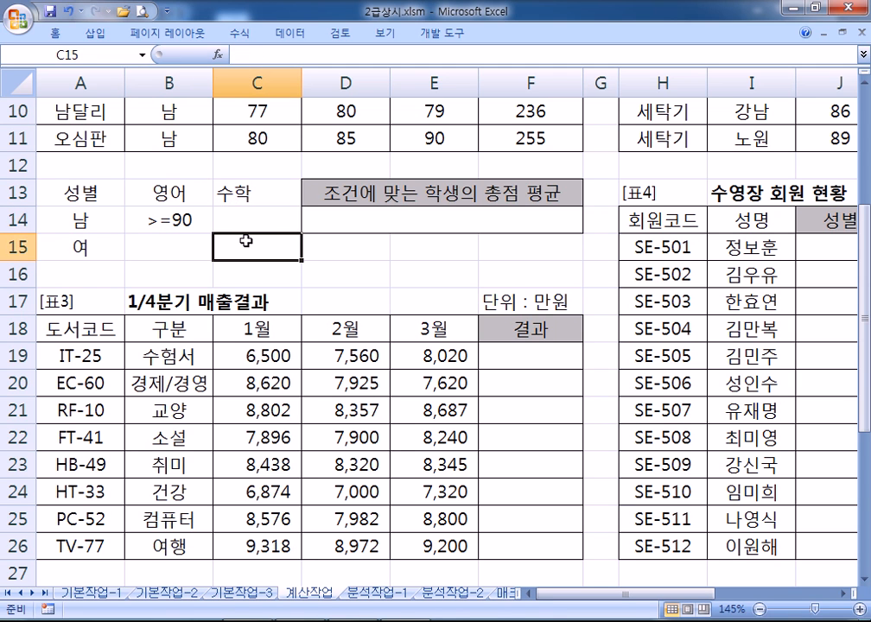
text(>=90)
key(Return)
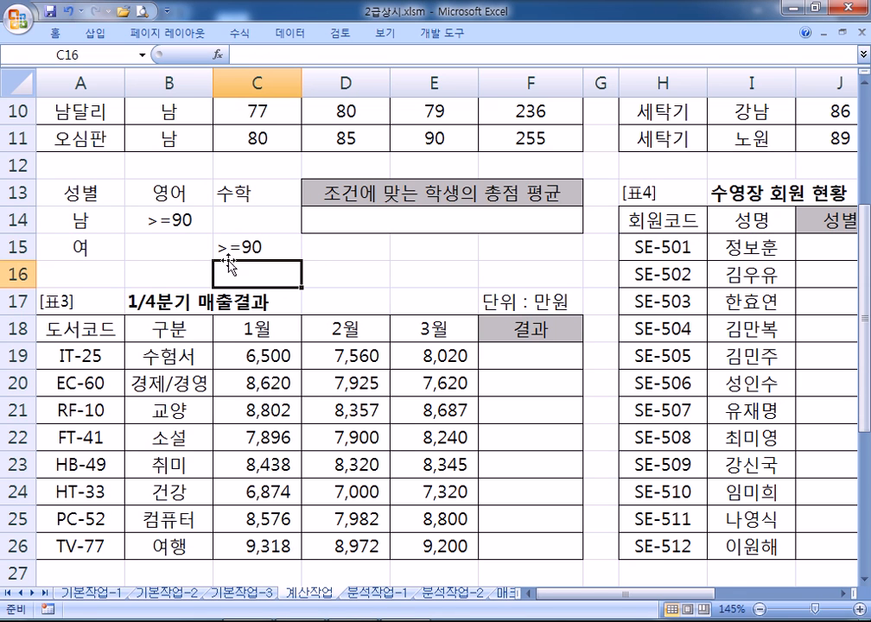
drag(93, 191, 94, 245)
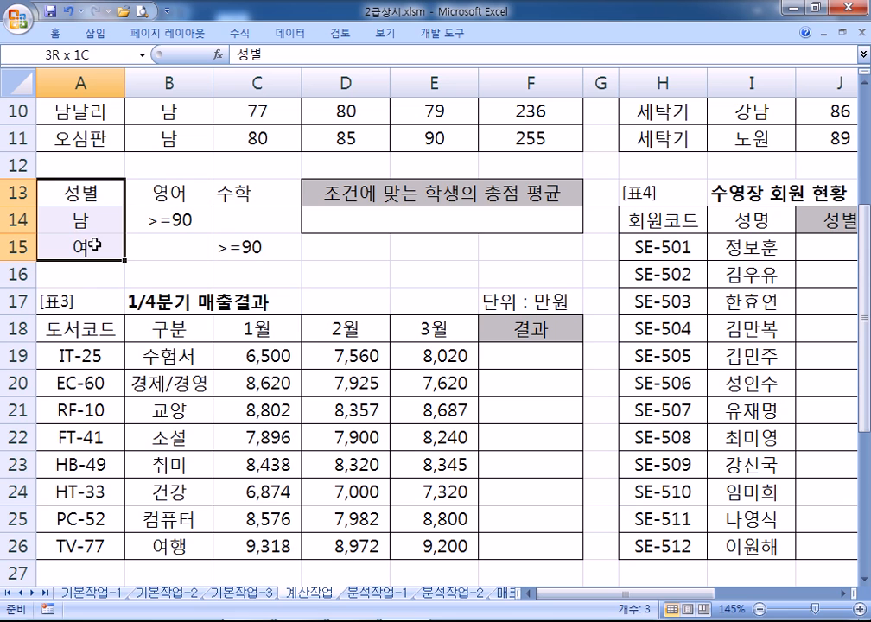
drag(188, 193, 183, 219)
drag(68, 192, 68, 245)
key(ctrl+c)
click(159, 192)
key(ctrl+v)
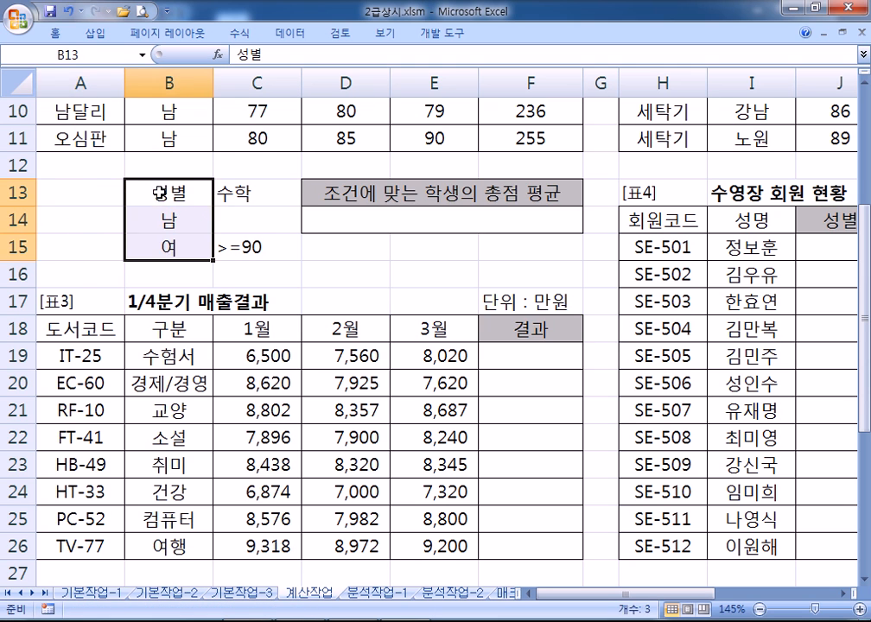
click(95, 190)
text(영어)
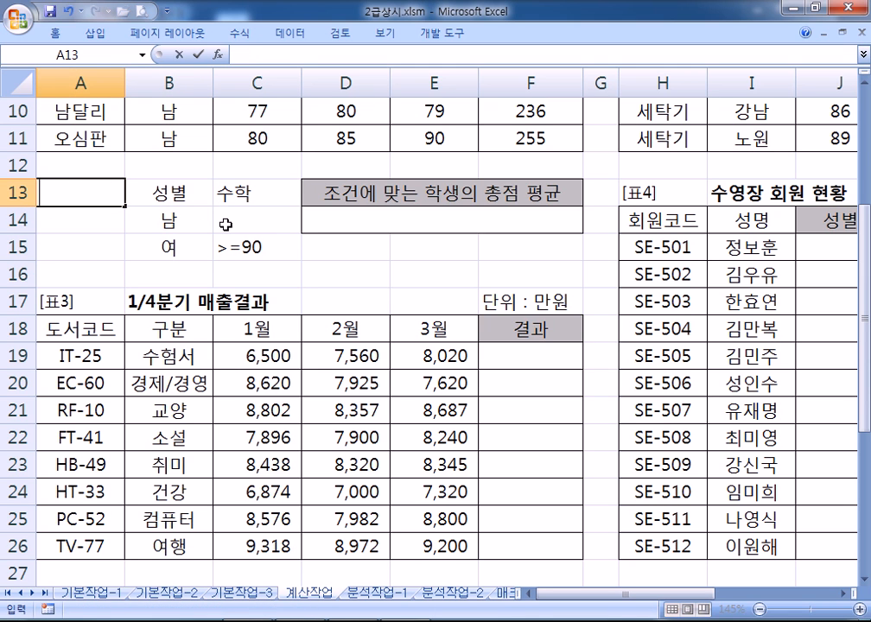
key(Return)
text(>=90)
key(Return)
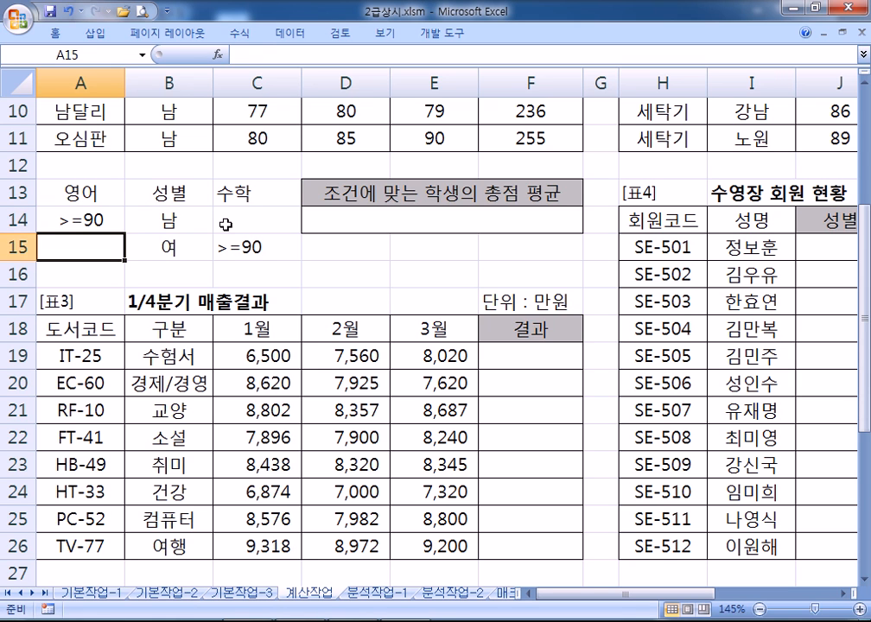
click(103, 187)
drag(102, 187, 177, 207)
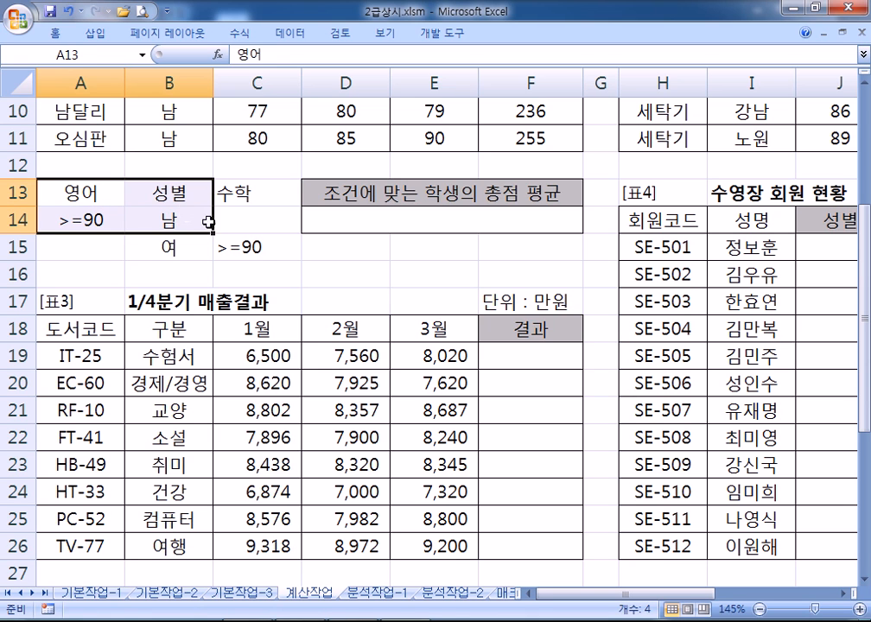
click(162, 188)
drag(169, 247, 229, 247)
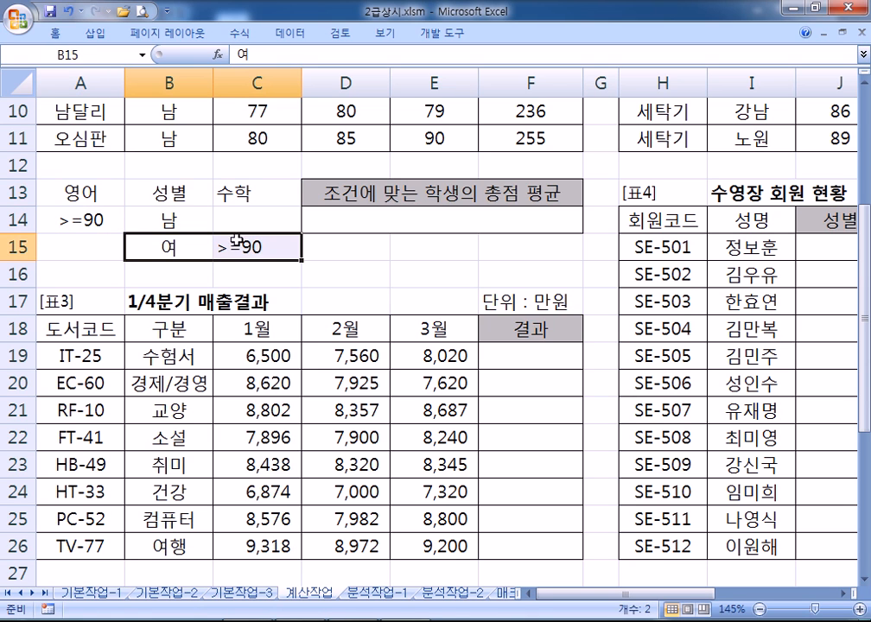
click(172, 192)
click(203, 247)
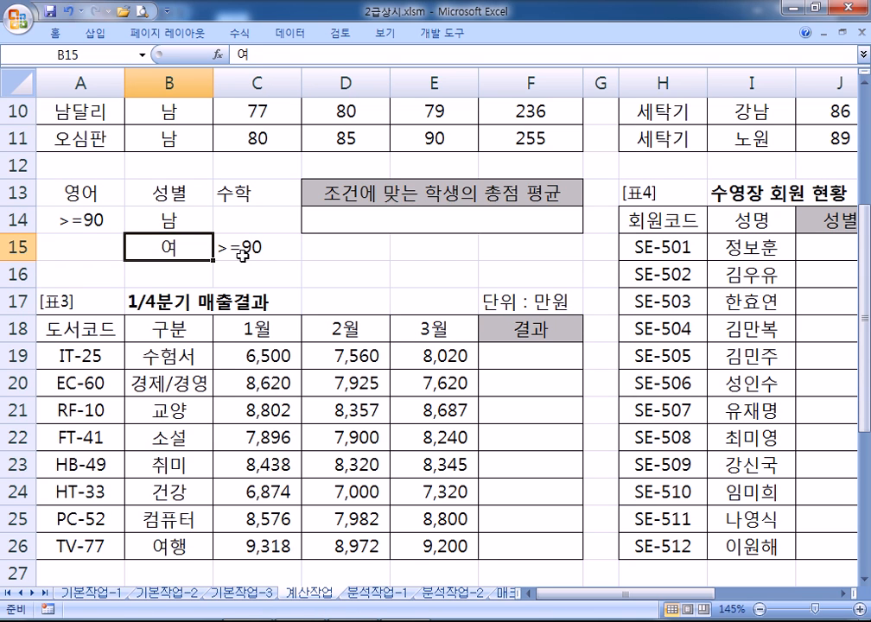
drag(179, 188, 132, 247)
key(ctrl+c)
click(93, 194)
key(ctrl+v)
click(157, 188)
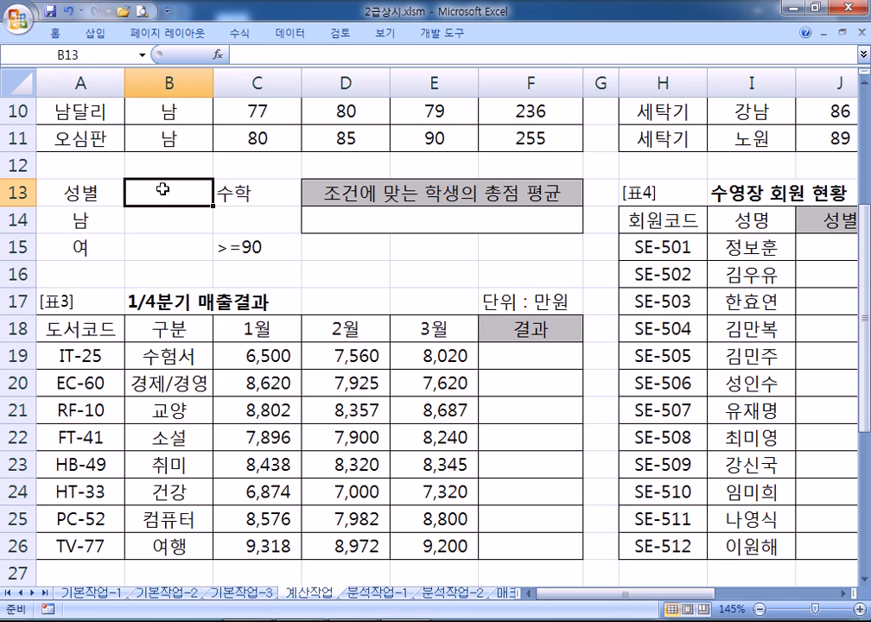
text(영어)
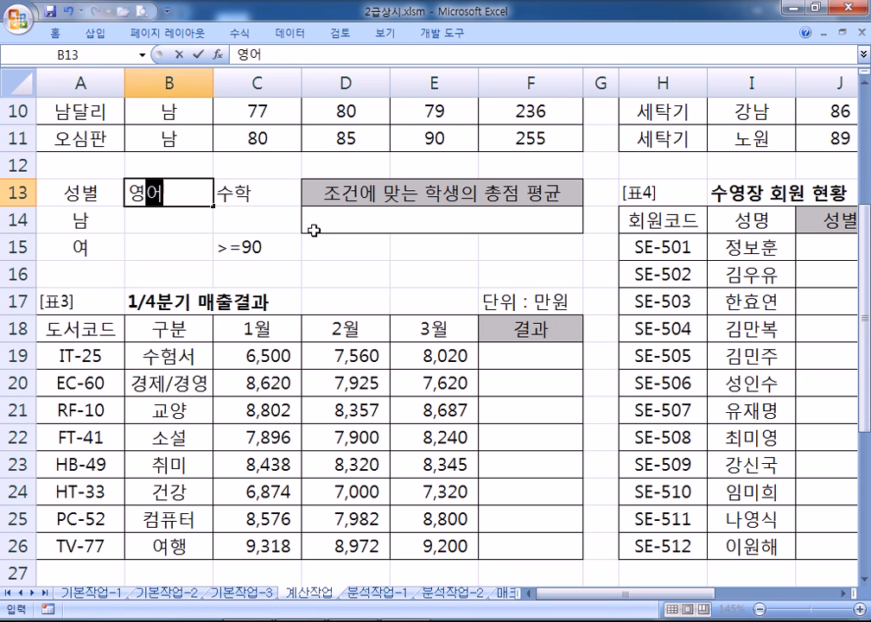
key(Return)
text(>=90)
key(Return)
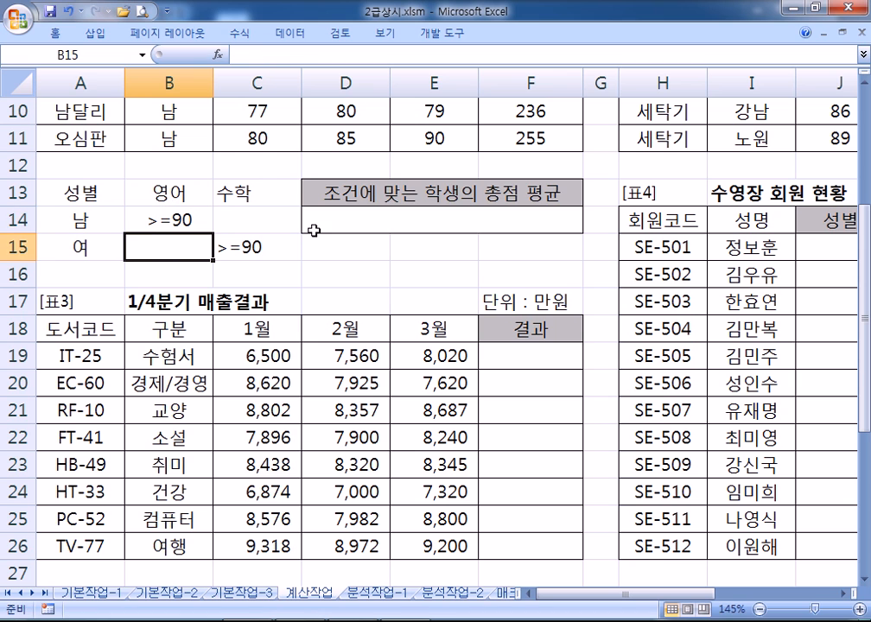
drag(65, 219, 162, 220)
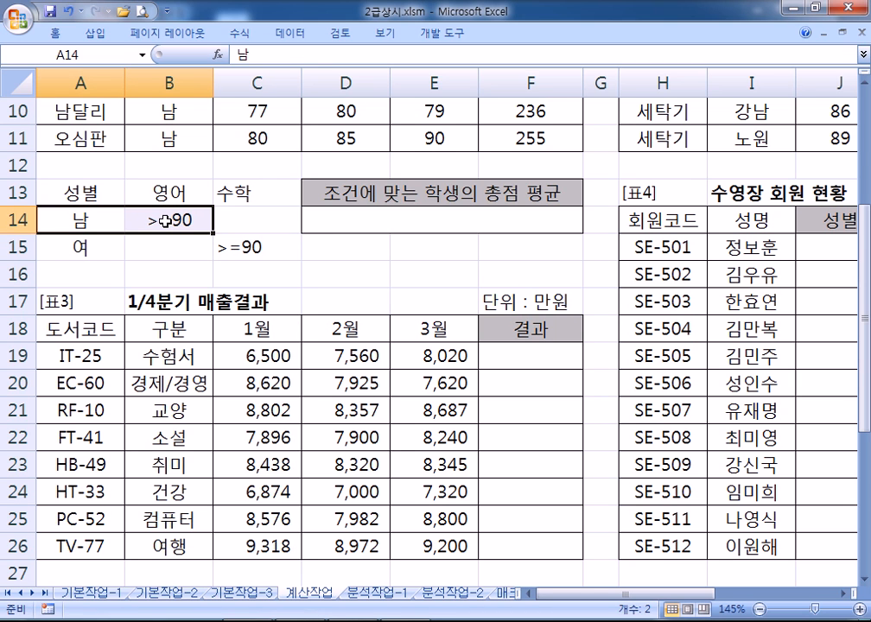
drag(72, 247, 234, 251)
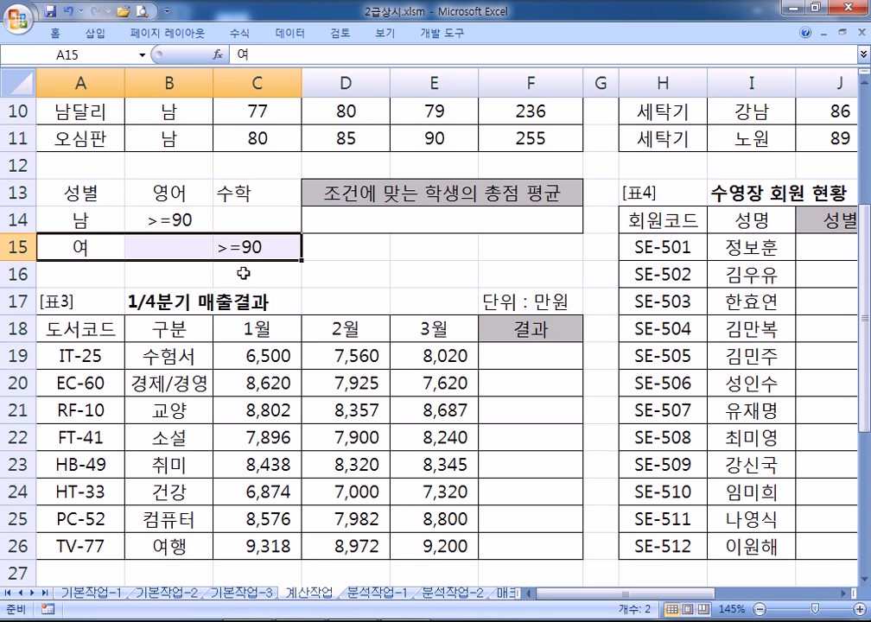
drag(78, 223, 160, 223)
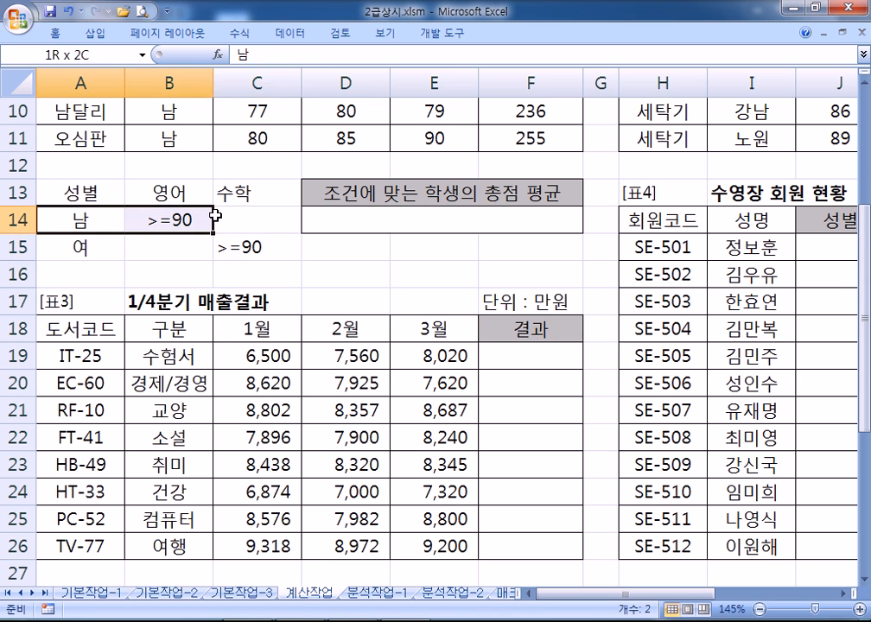
drag(76, 246, 250, 247)
drag(113, 192, 251, 249)
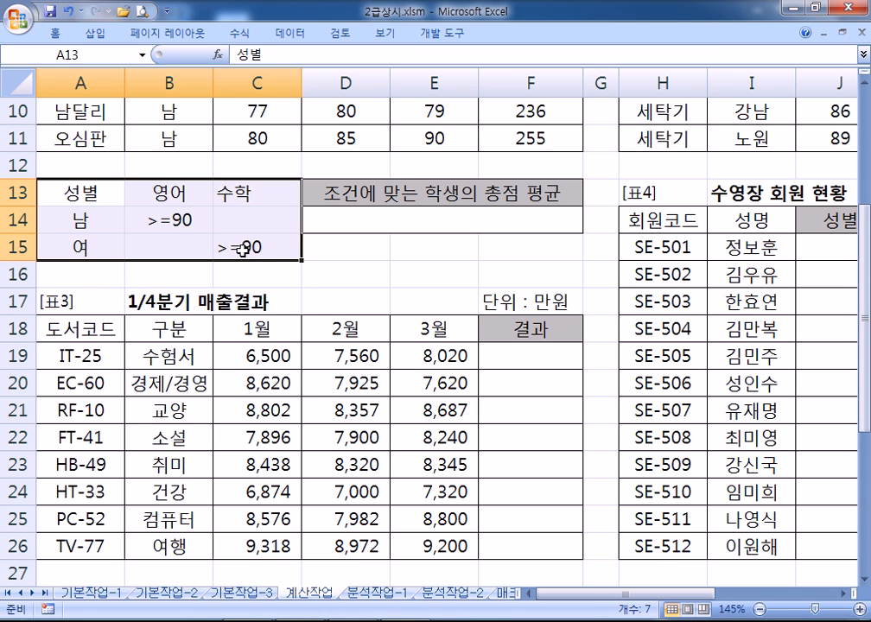
click(433, 219)
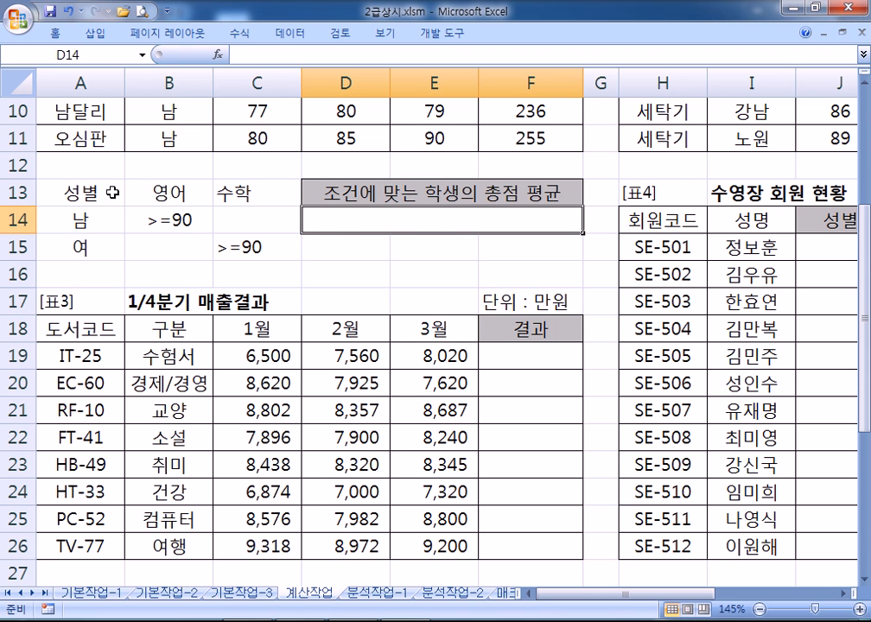
Copy the score table's 성별 header into A13
scroll(229, 239, up, 1)
scroll(229, 239, up, 2)
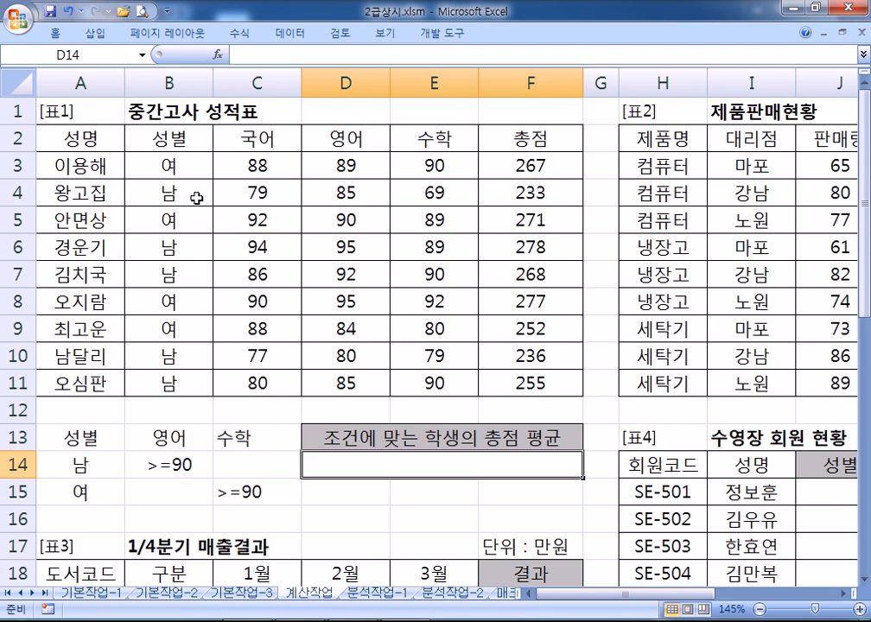
click(161, 139)
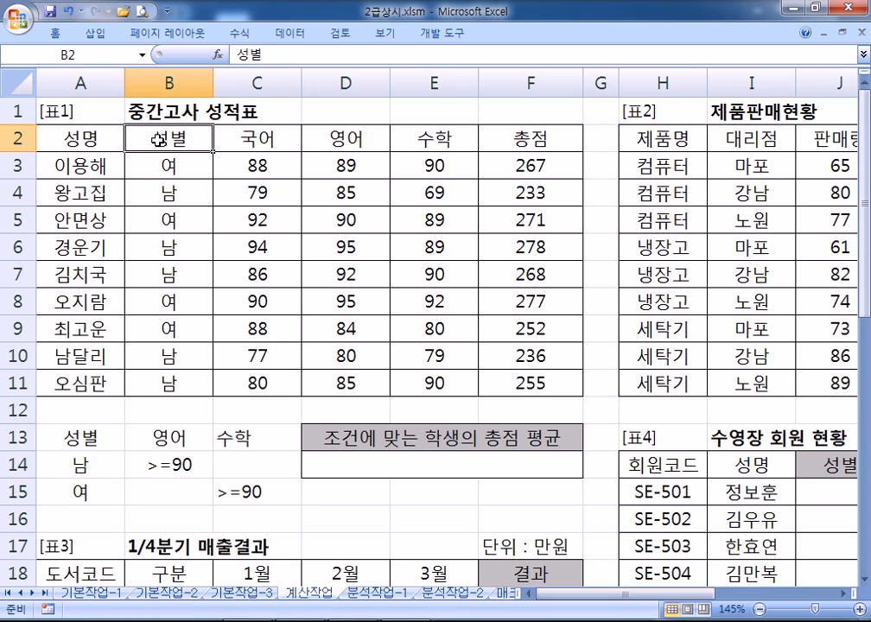
key(ctrl+c)
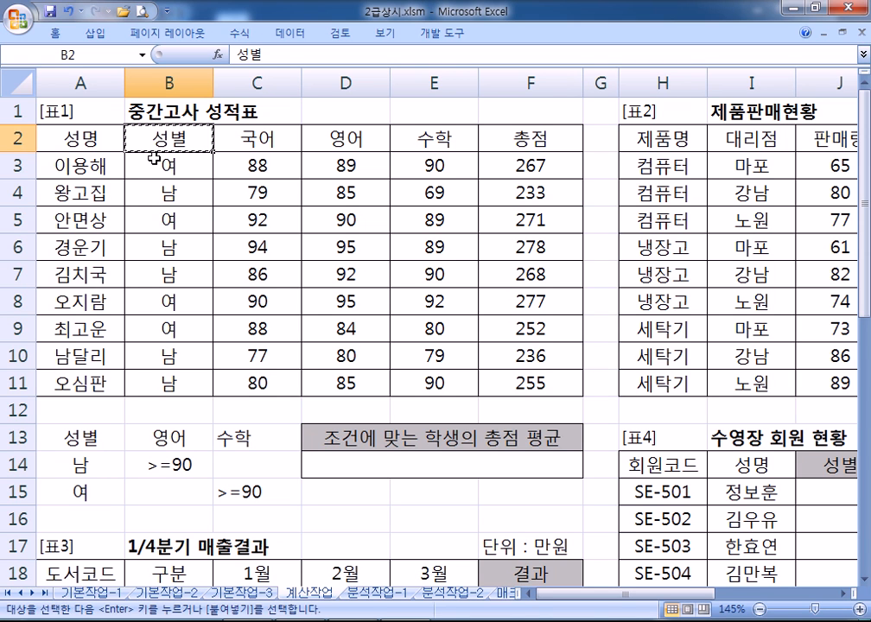
click(78, 439)
key(ctrl+v)
Paste the 영어 and 수학 headers into B13:C13, then undo that paste
click(270, 141)
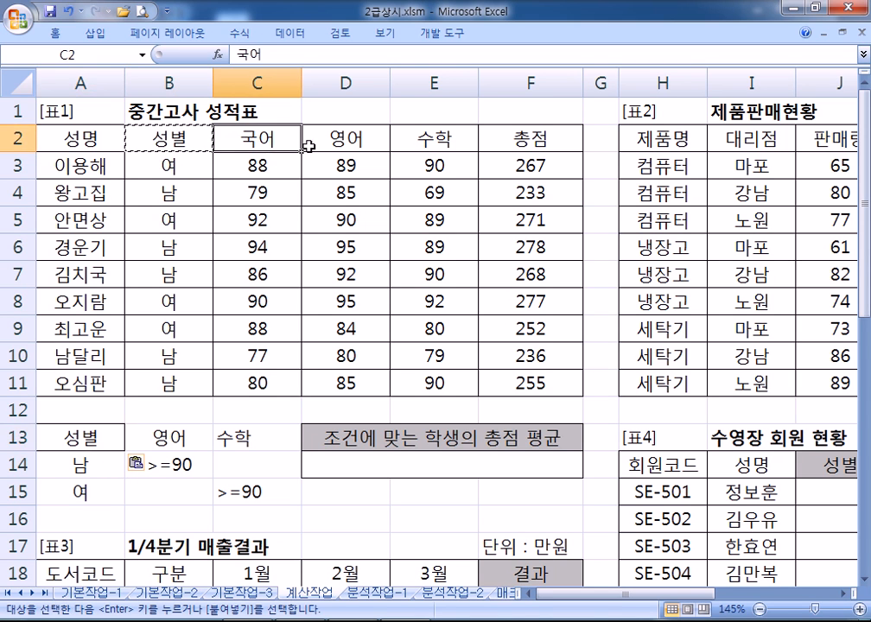
click(331, 143)
drag(350, 131, 428, 138)
key(ctrl+c)
click(189, 439)
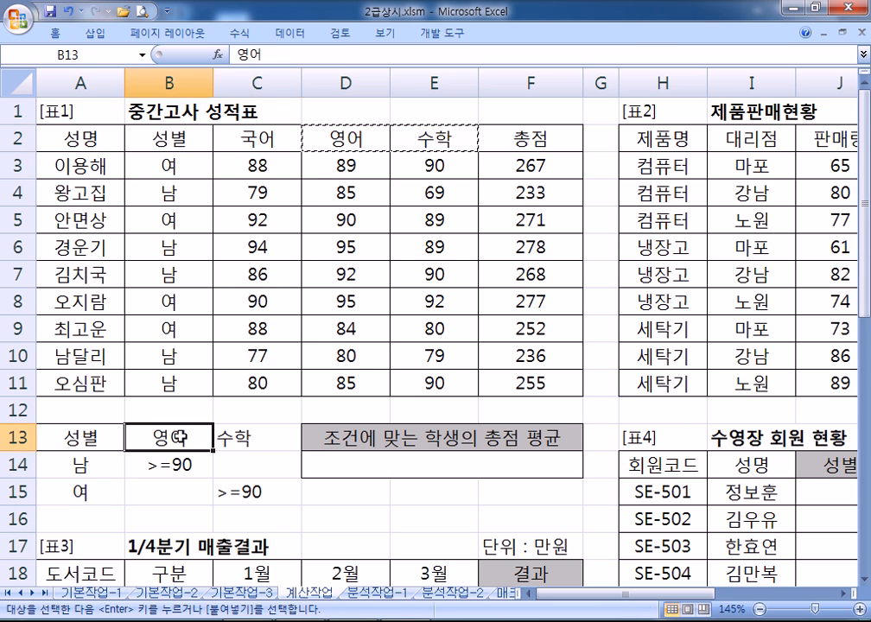
key(ctrl+v)
click(254, 464)
key(Escape)
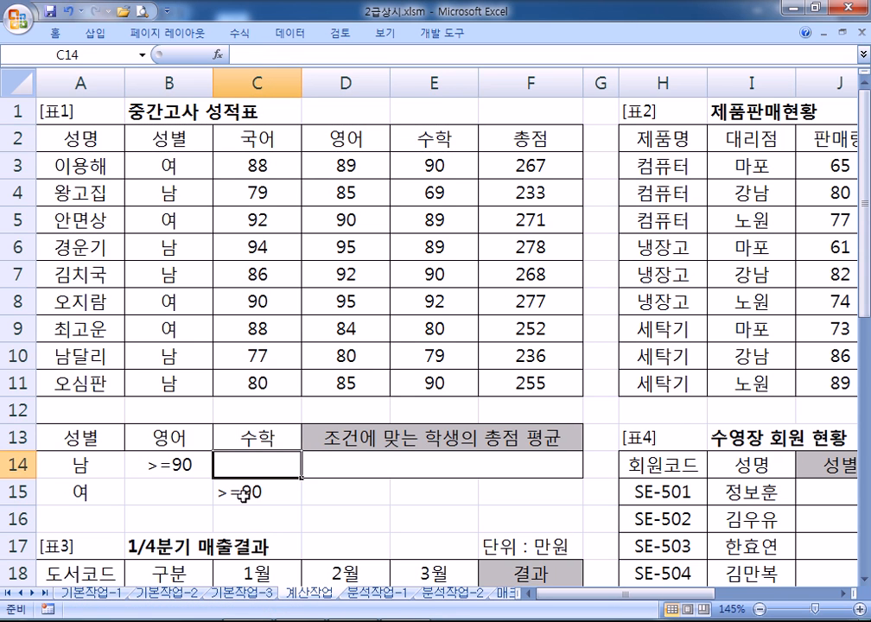
scroll(199, 460, down, 1)
drag(74, 356, 245, 356)
scroll(272, 149, up, 1)
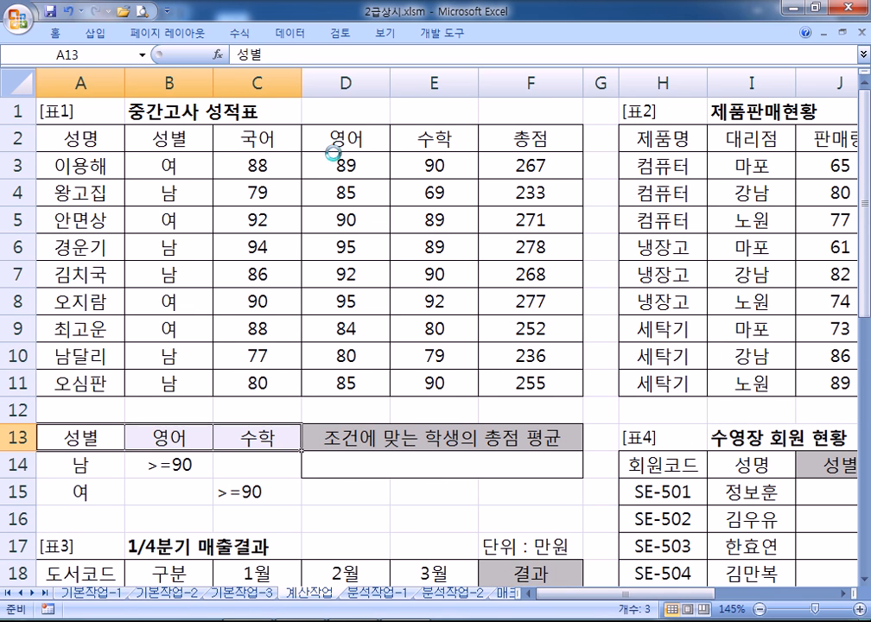
key(ctrl+z)
key(ctrl+z)
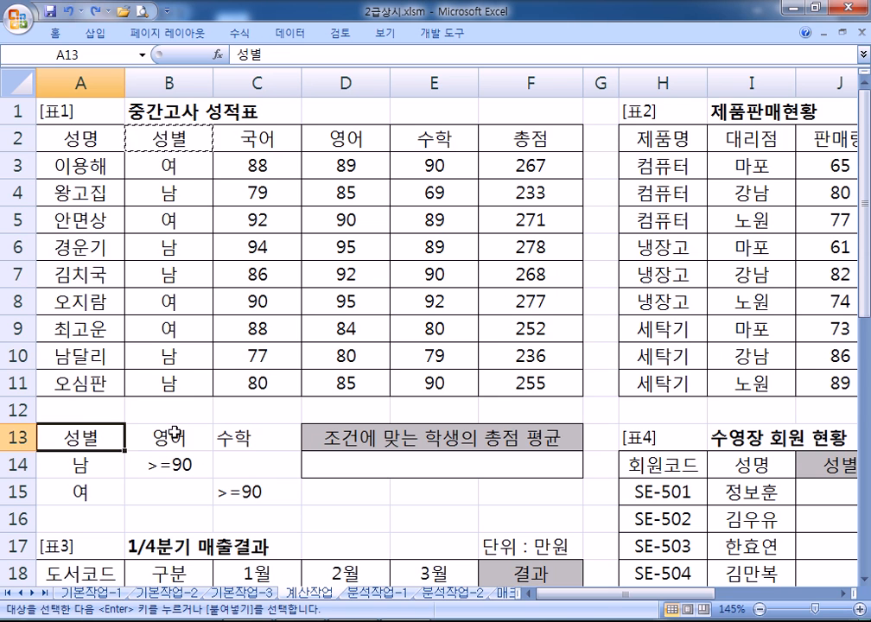
Check the criteria range A13:C15 and return to result cell D14
scroll(175, 434, down, 1)
click(357, 394)
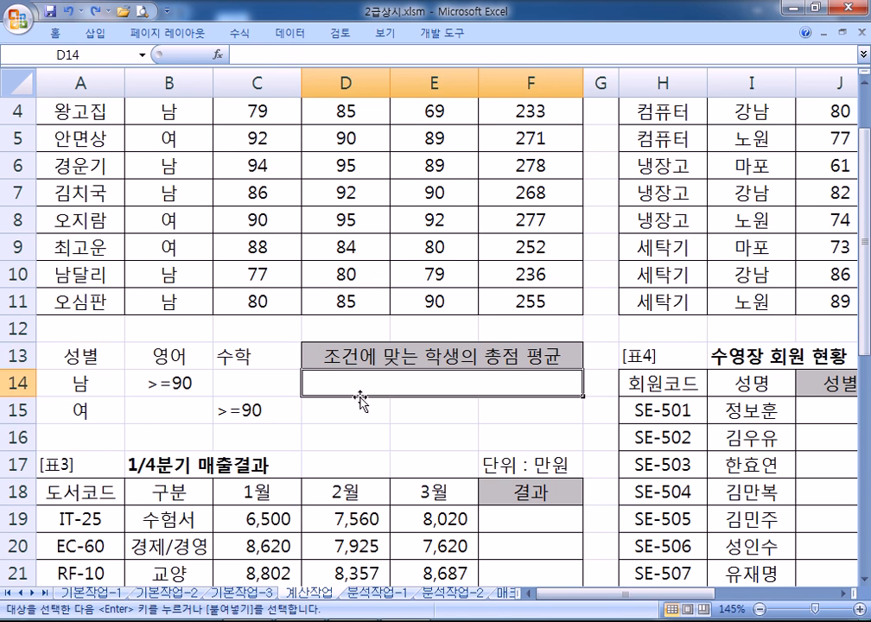
scroll(361, 400, down, 2)
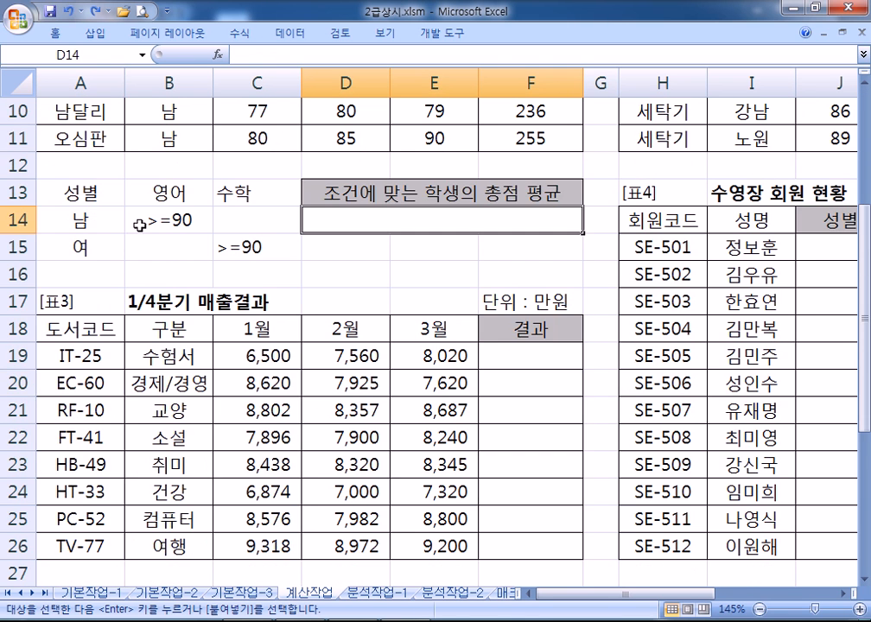
drag(82, 192, 301, 243)
click(349, 213)
scroll(350, 242, down, 2)
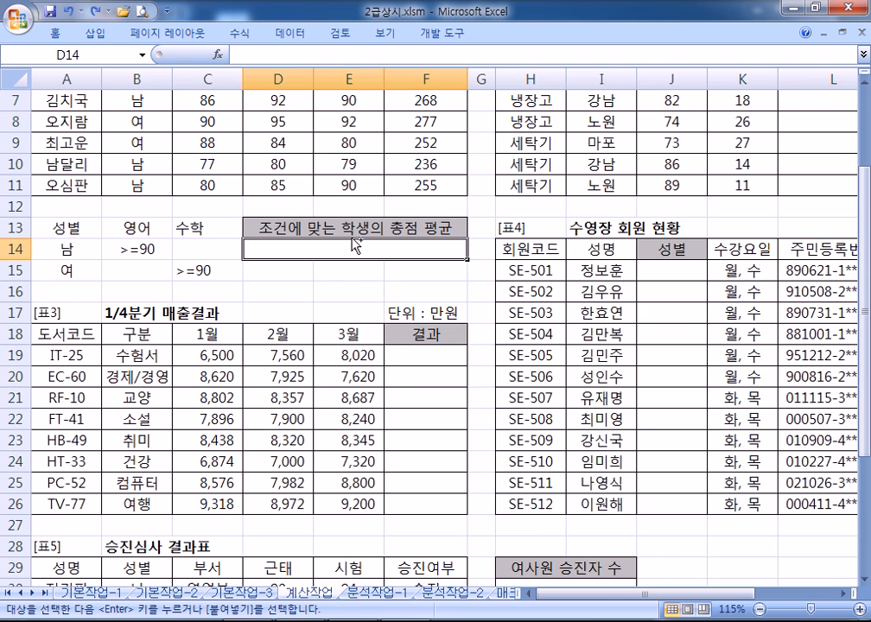
scroll(352, 241, up, 2)
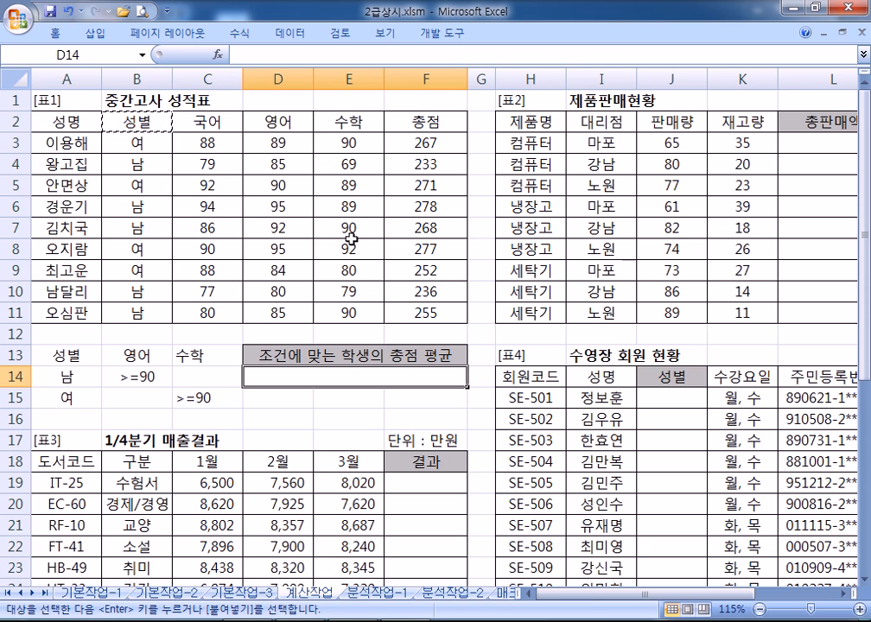
Start a DAVERAGE formula in D14 with database A2:F11, then cancel it
text(=ㅇ)
key(BackSpace)
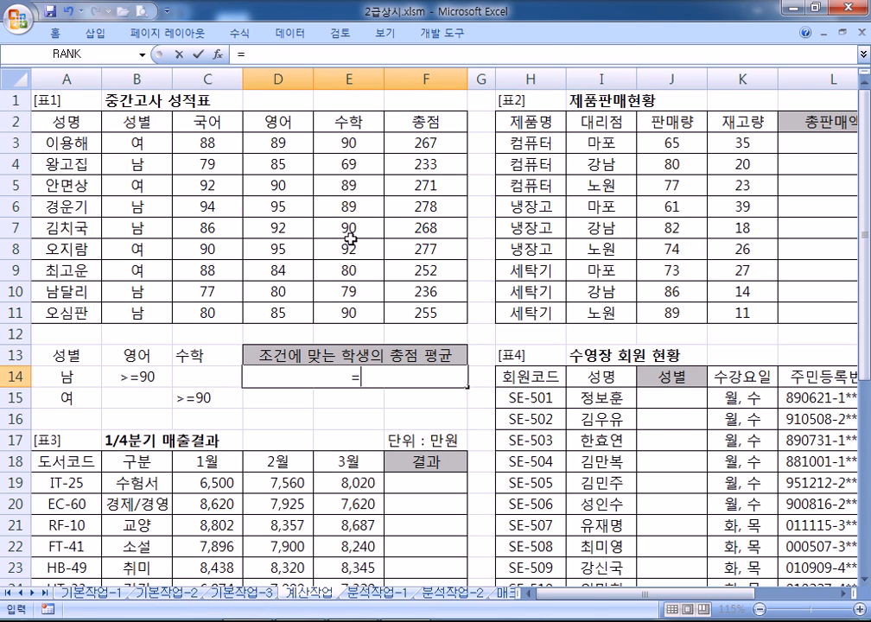
text(DA)
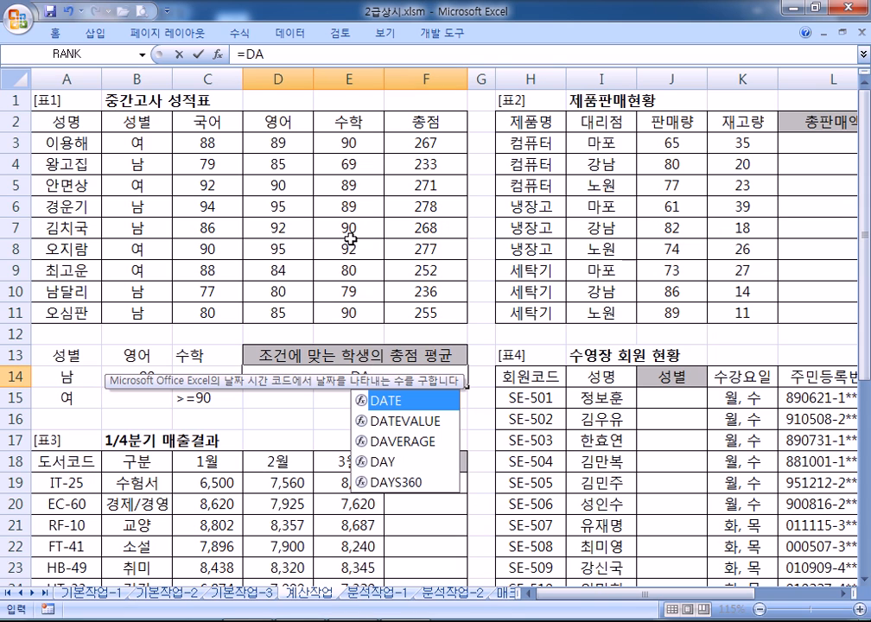
click(398, 440)
double_click(397, 441)
drag(64, 121, 424, 318)
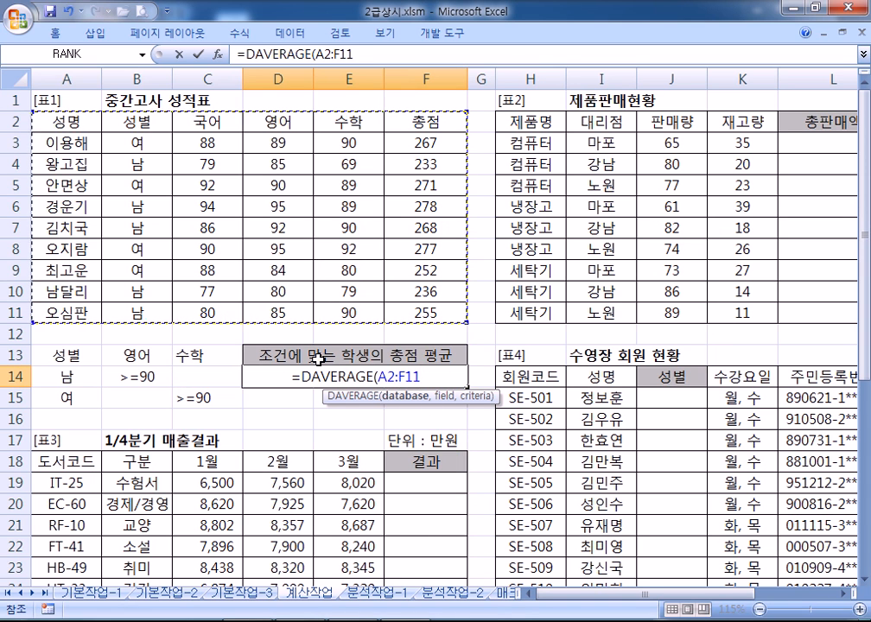
key(Escape)
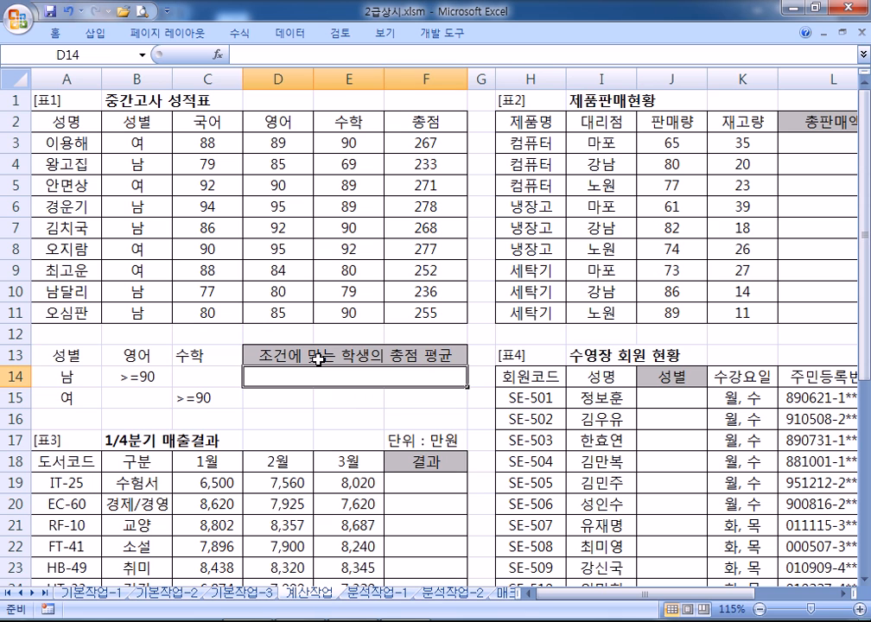
Retry inserting DAVERAGE into D14 from the =DA suggestions, then cancel again
click(218, 57)
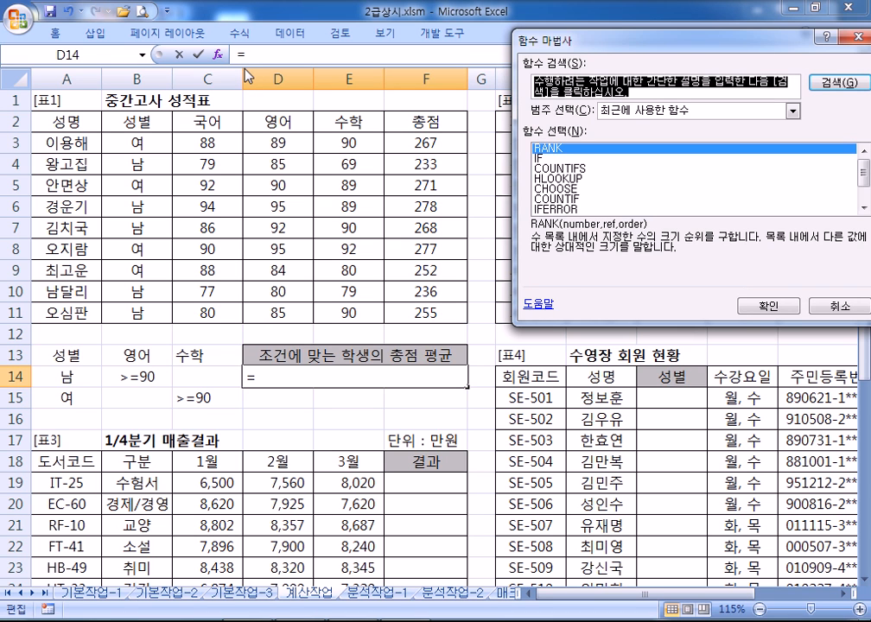
key(Escape)
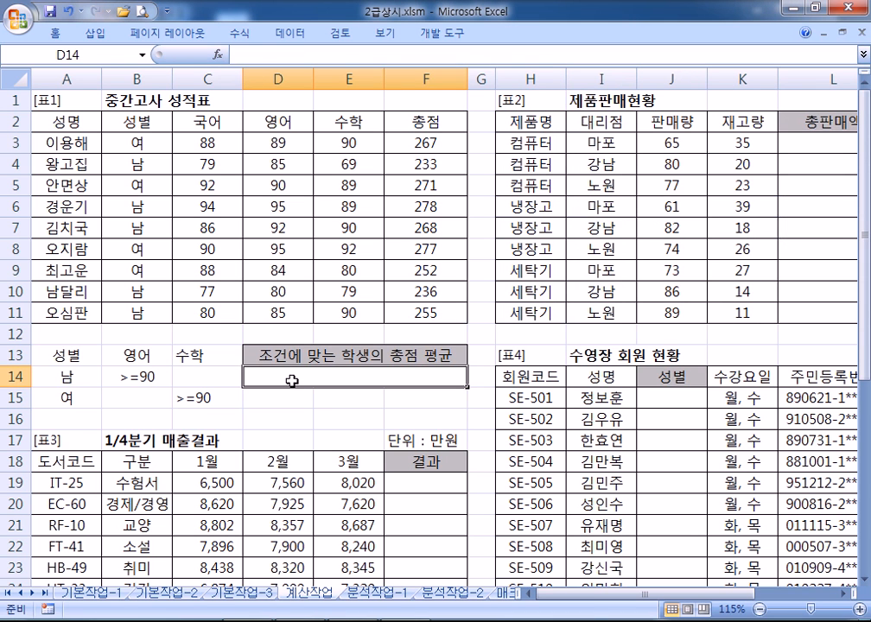
text(=DA)
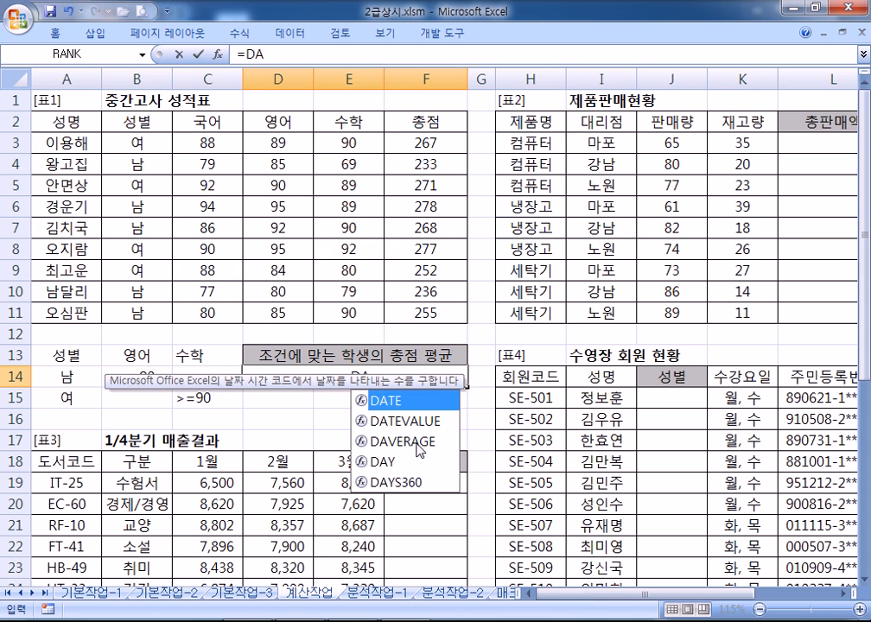
click(418, 442)
double_click(418, 442)
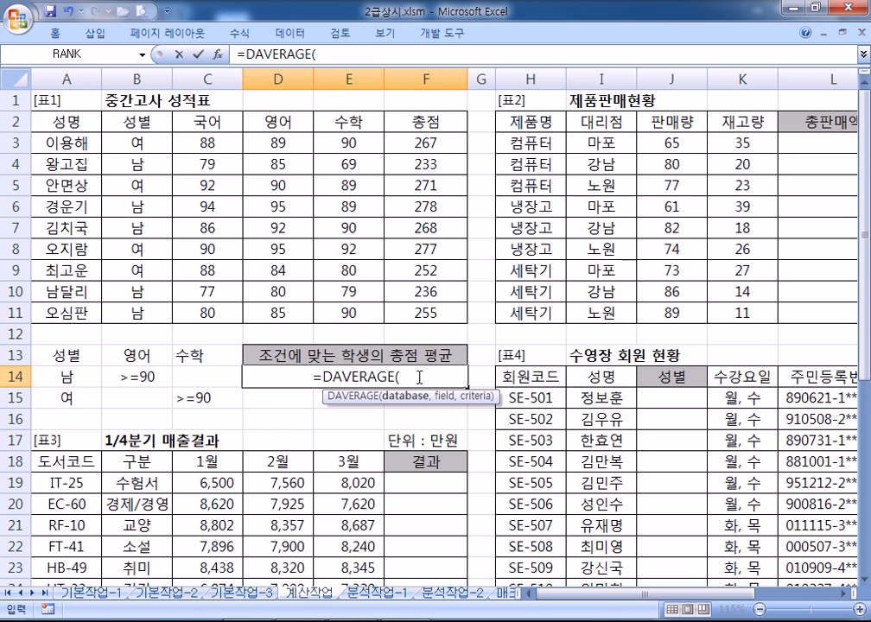
scroll(418, 361, down, 1)
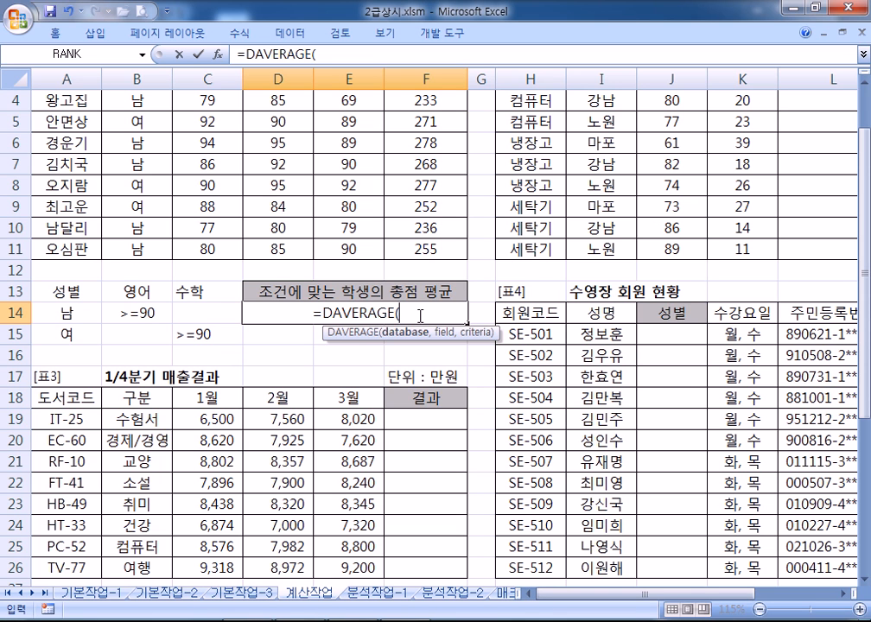
key(Escape)
Dismiss the function wizard and type =DAVERAGE( into D14
click(218, 54)
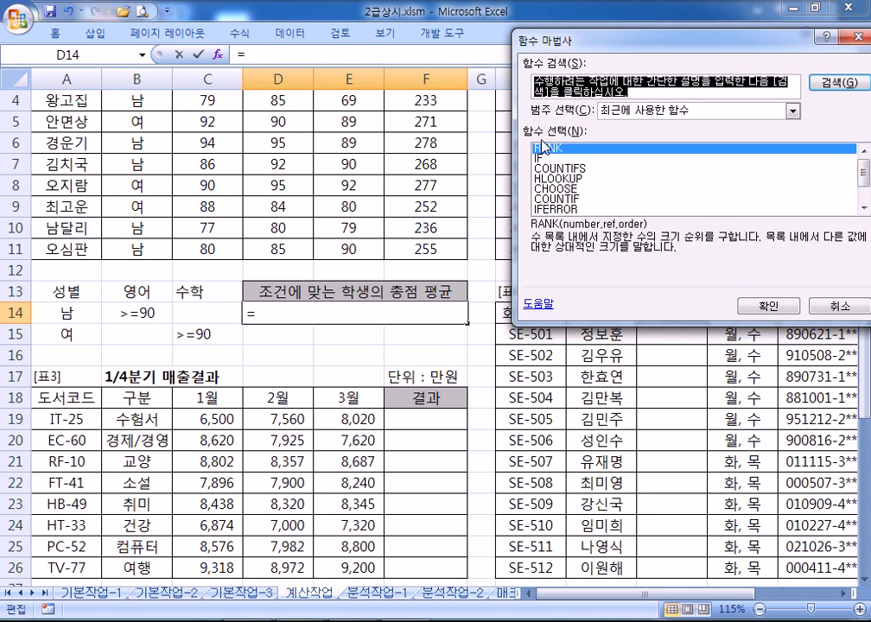
click(792, 111)
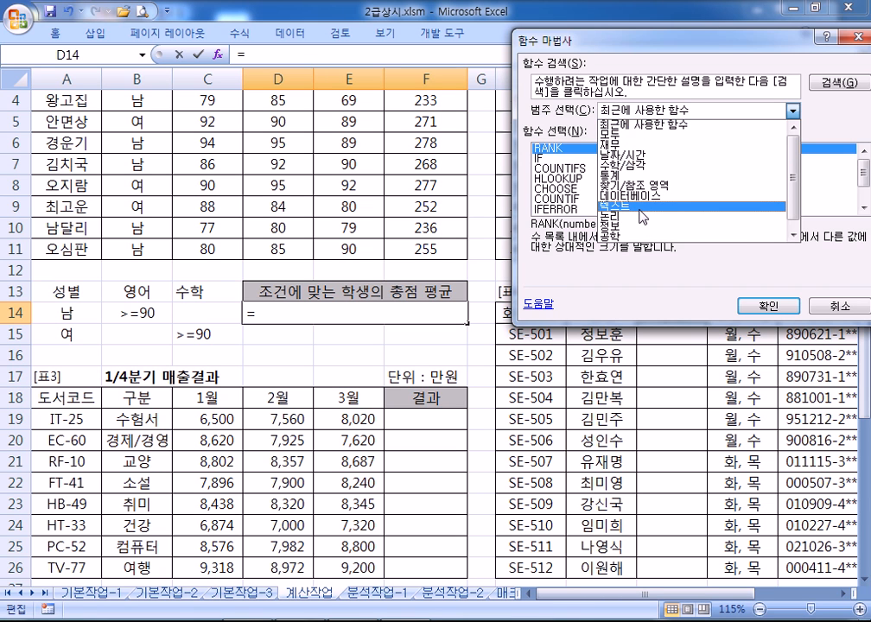
key(Escape)
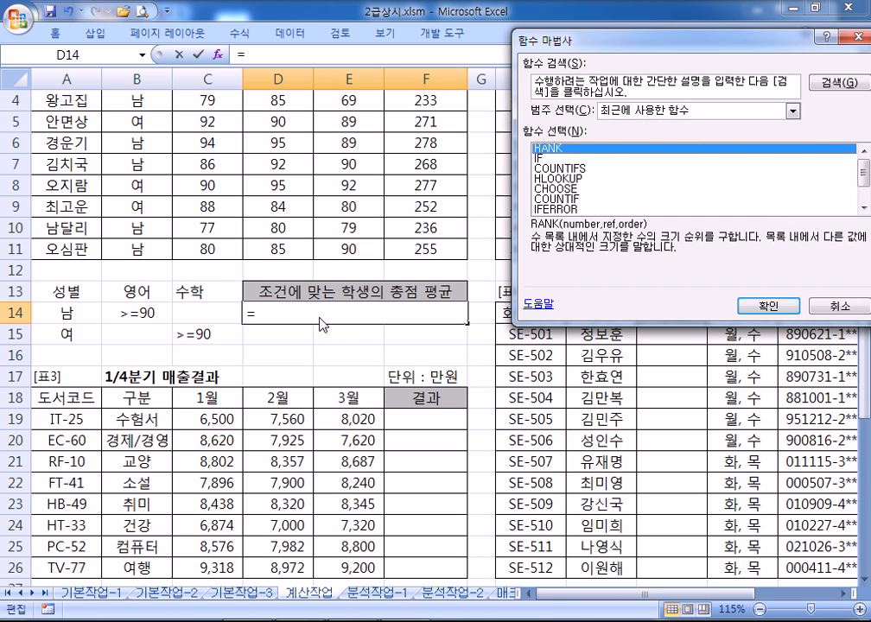
key(Escape)
text(=)
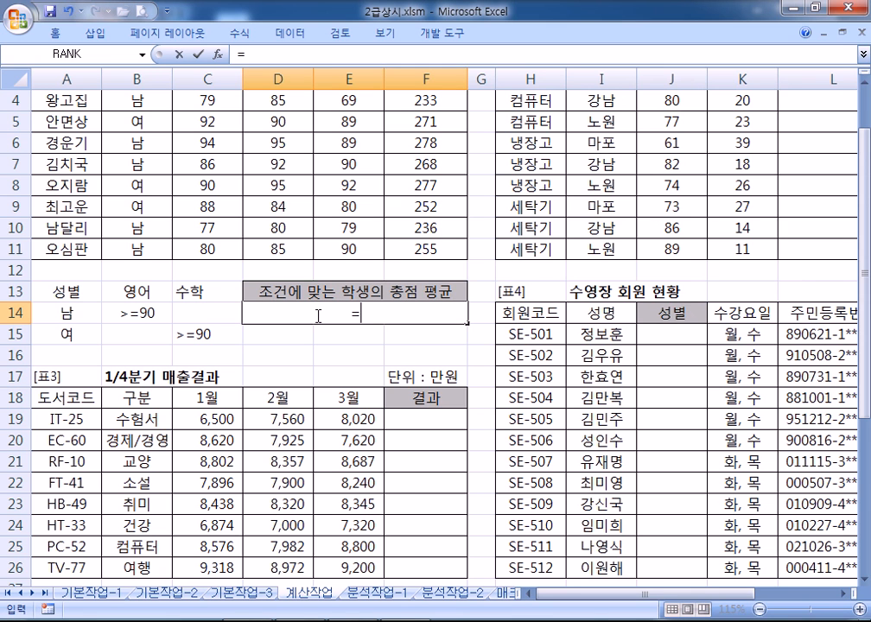
text(DAVERAGE()
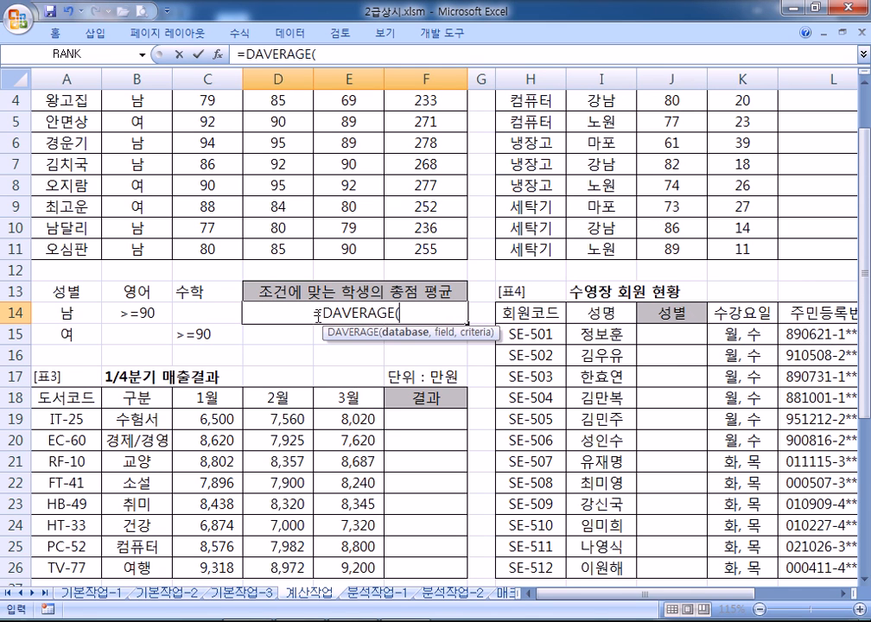
scroll(318, 314, up, 1)
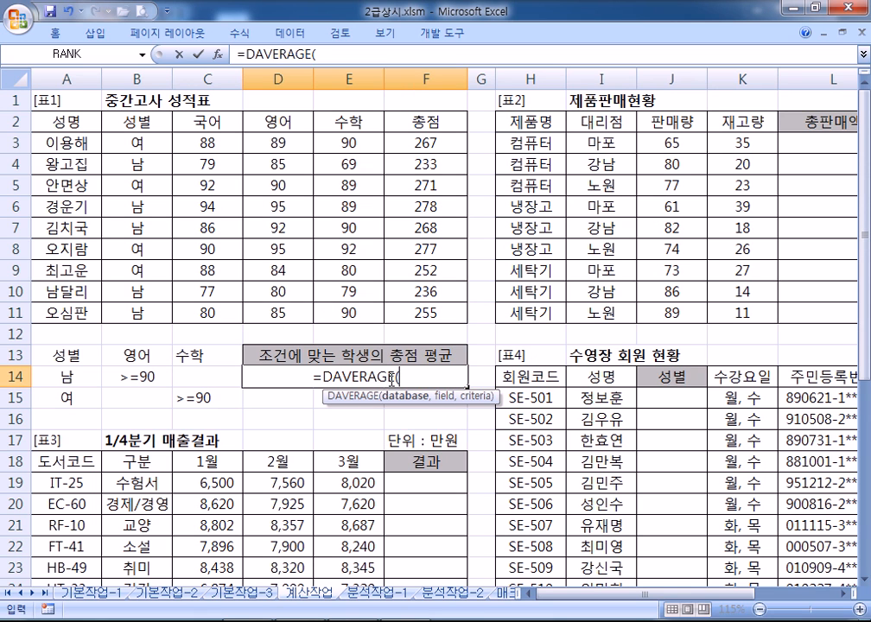
In the DAVERAGE arguments, set Database to A2:F11 and Field to the 총점 header F2
click(217, 59)
drag(324, 76, 767, 108)
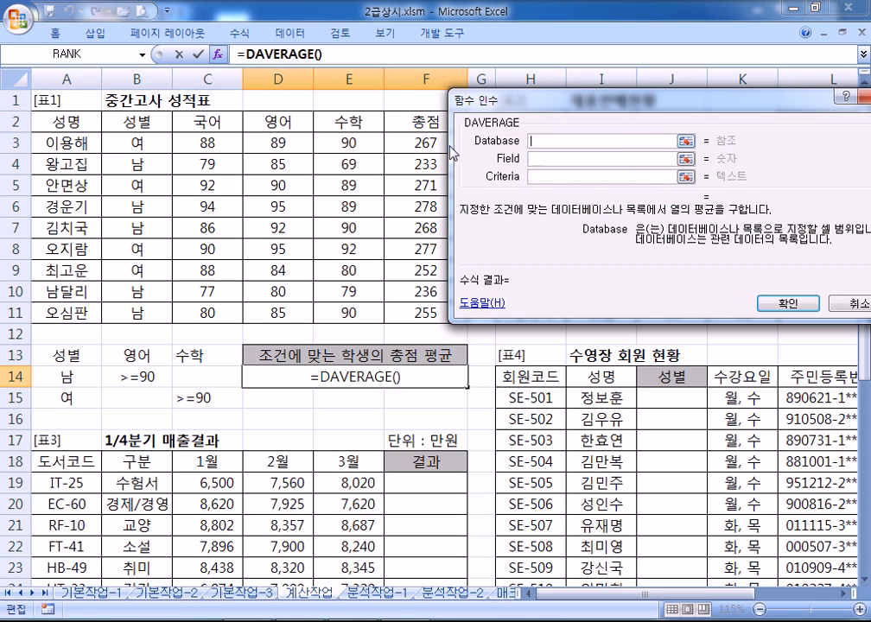
drag(50, 121, 435, 312)
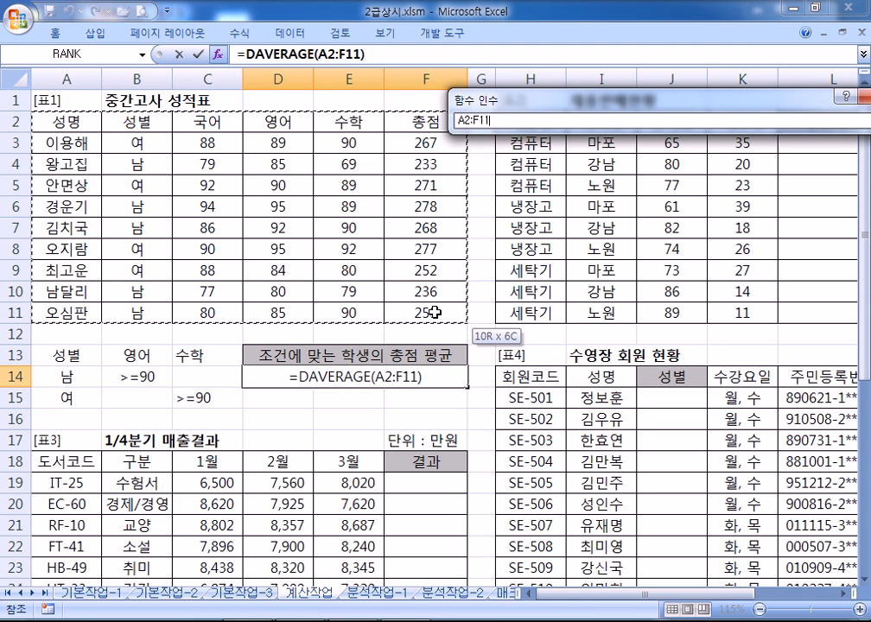
drag(434, 312, 435, 312)
drag(466, 100, 495, 111)
click(567, 166)
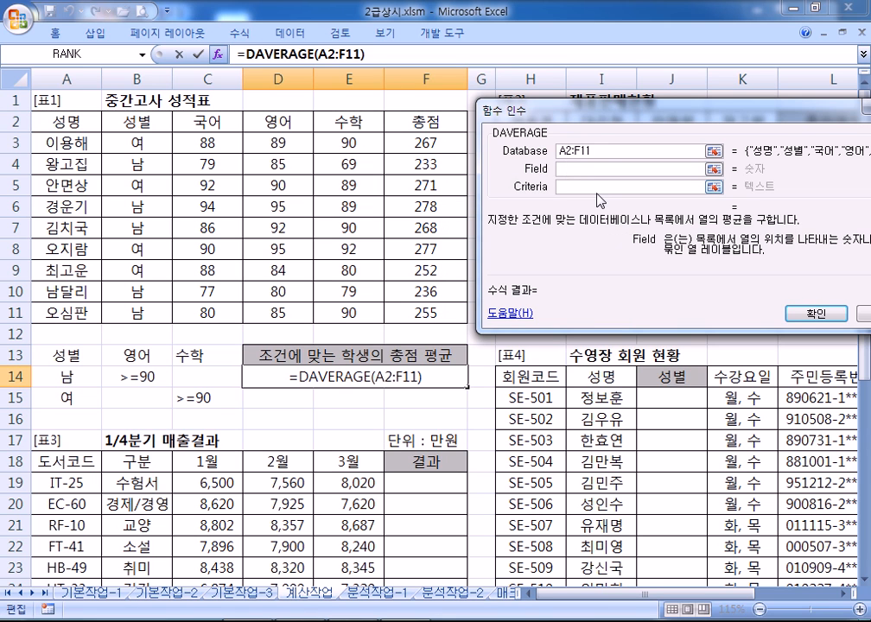
click(411, 128)
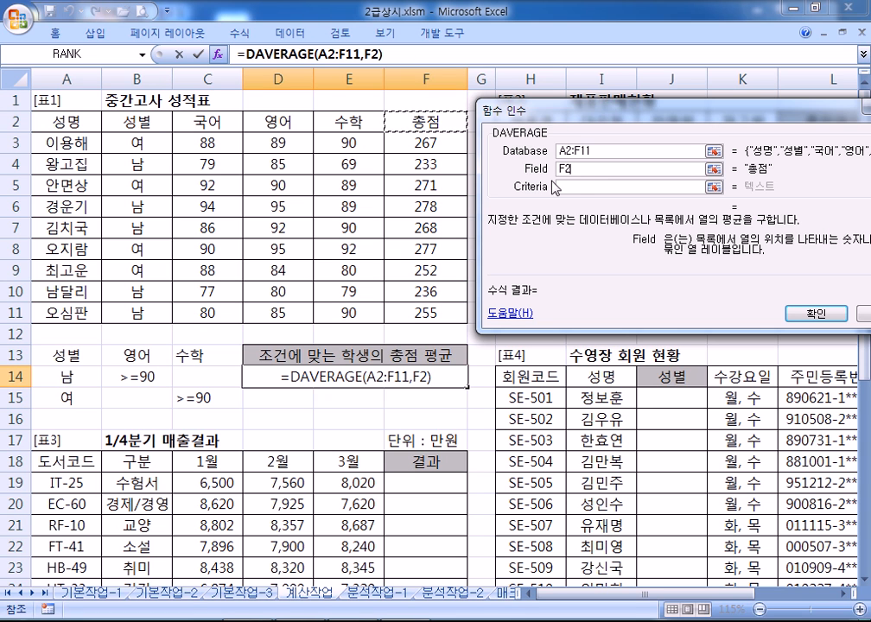
Set Criteria to A13:C15 and confirm so D14 shows 272.5
drag(538, 100, 376, 19)
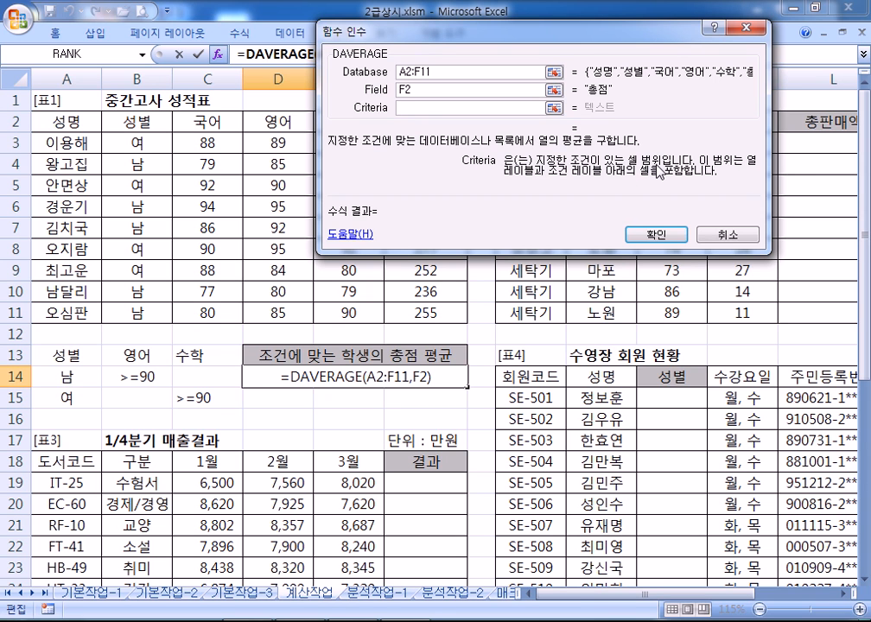
drag(362, 24, 574, 33)
drag(64, 354, 189, 396)
scroll(207, 372, down, 2)
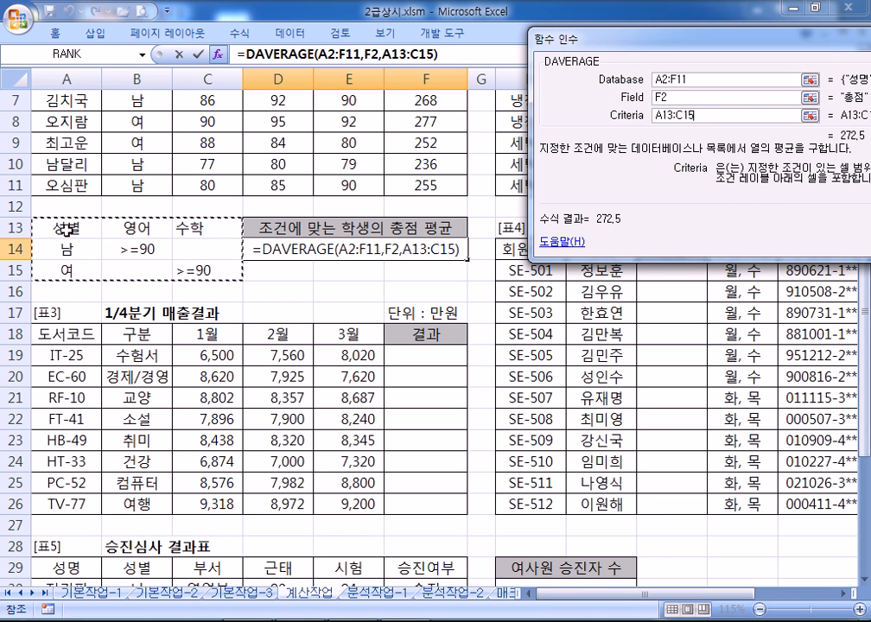
drag(62, 230, 205, 269)
scroll(205, 269, up, 1)
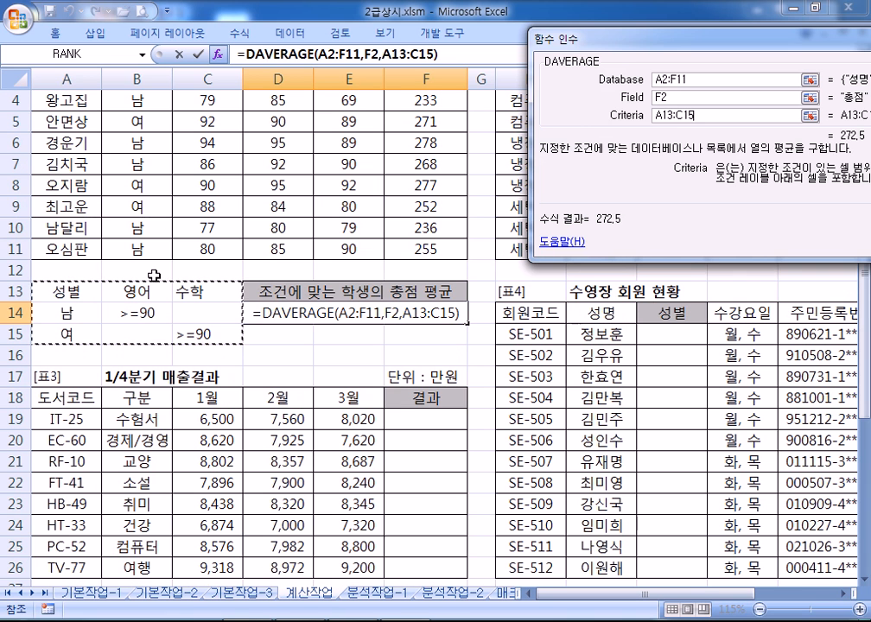
drag(628, 36, 503, 23)
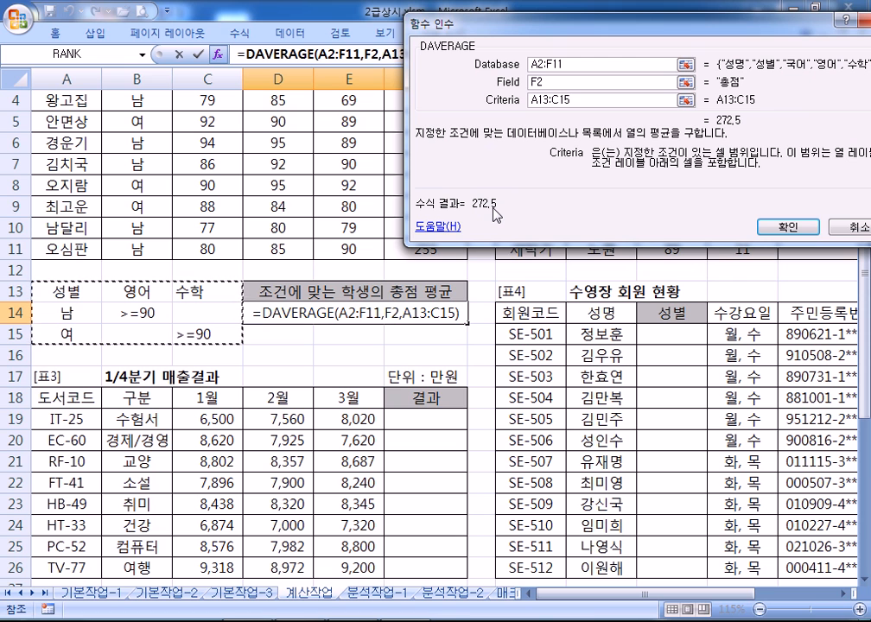
click(786, 227)
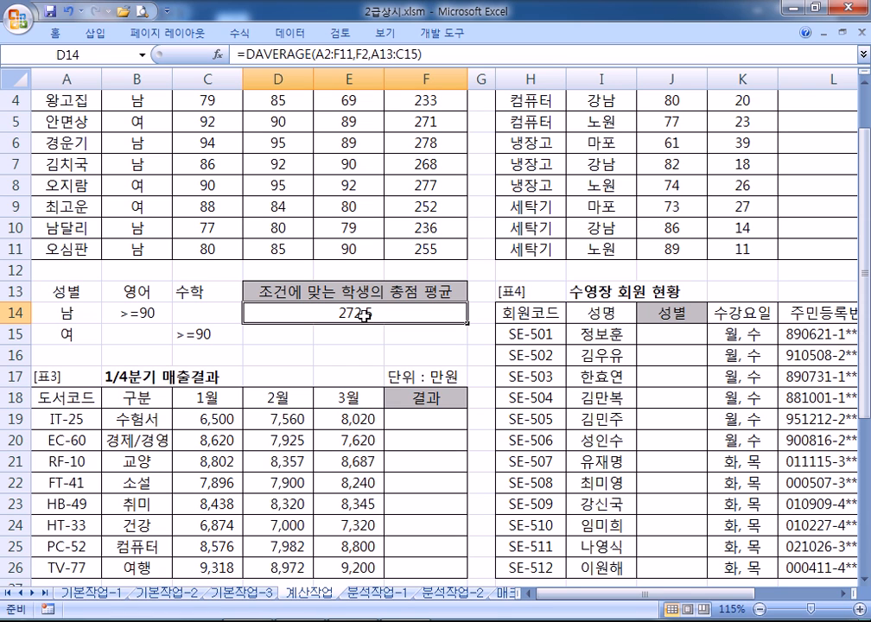
Enter a trial =DAVERAGE(A2:F11,F2,A13:C15) formula in E15
click(344, 333)
text(=DAVERAGE()
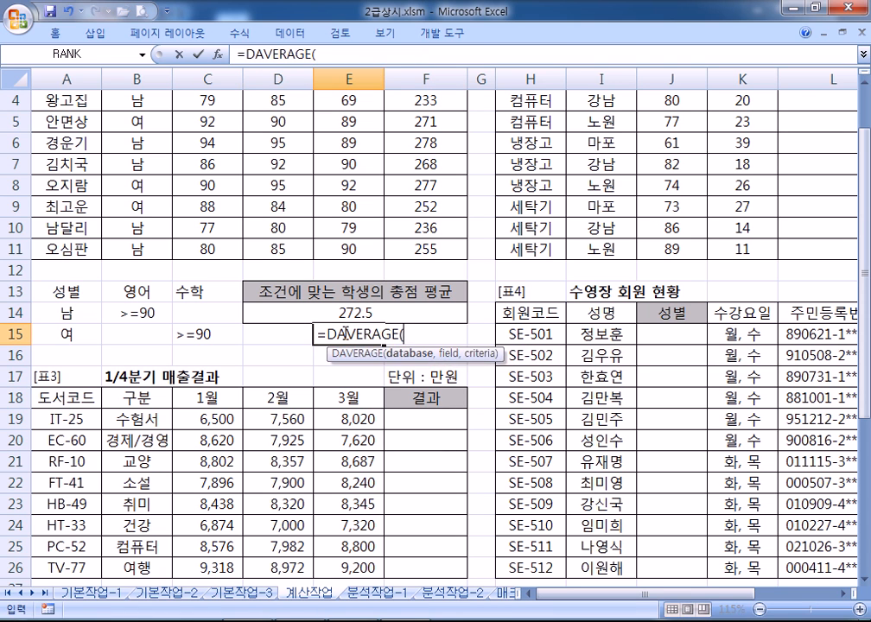
scroll(142, 140, up, 1)
drag(50, 118, 394, 297)
text(,)
click(409, 126)
text(,)
drag(58, 356, 227, 401)
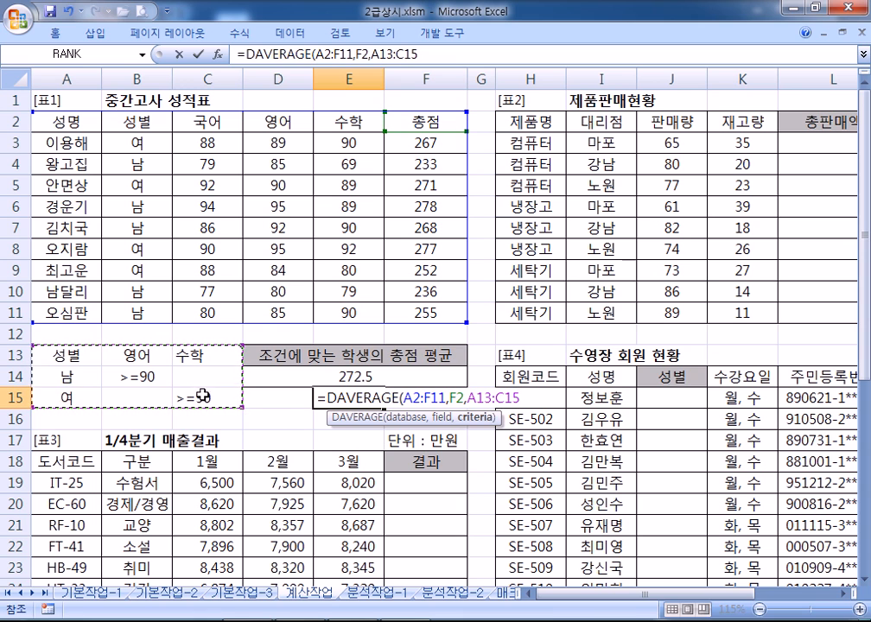
key(Return)
Delete the results in E15 and D14
click(336, 400)
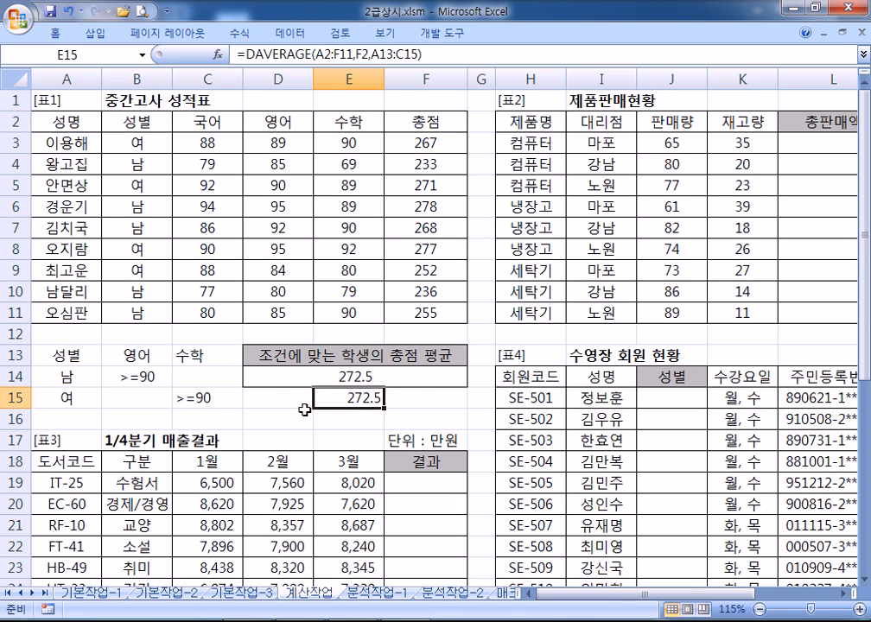
key(Delete)
click(319, 374)
key(Delete)
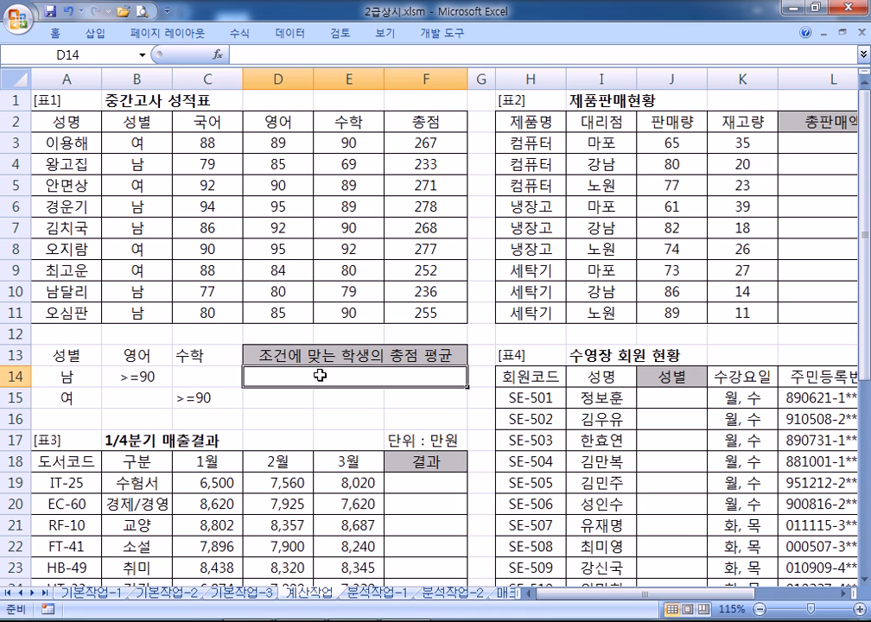
Enter =DAVERAGE(A2:F11,F2,A13:C15) in D14 through the argument form, giving 272.5
text(=DAVER)
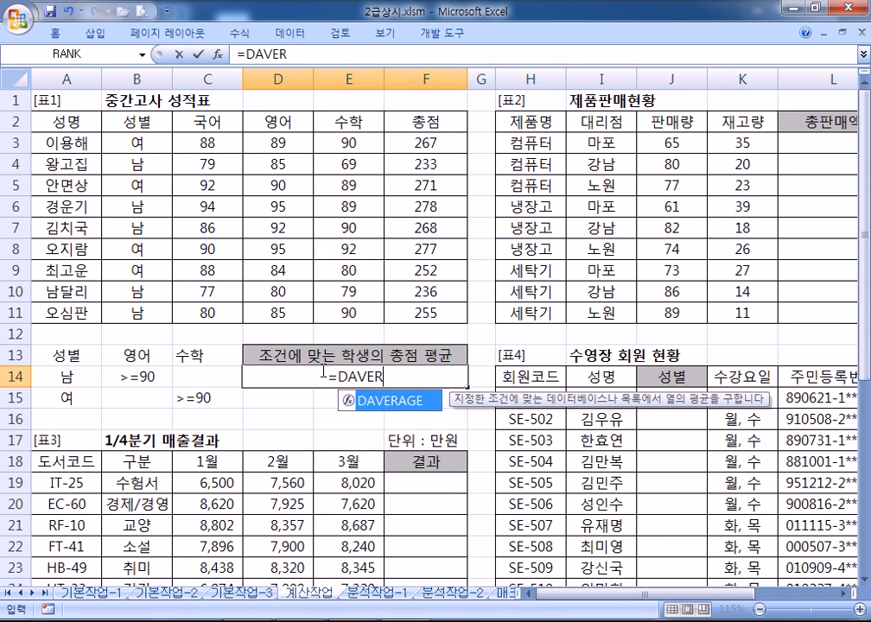
key(Tab)
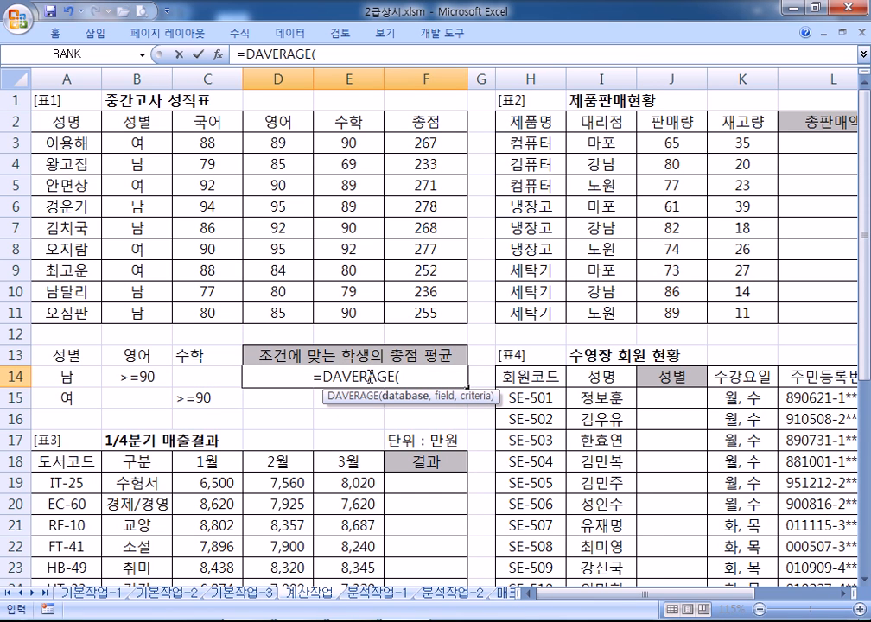
click(224, 57)
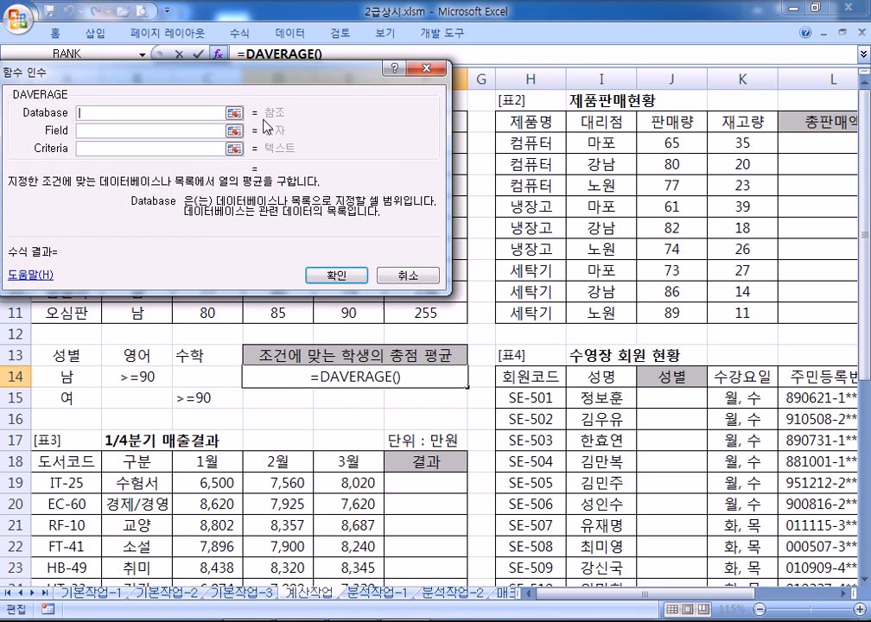
drag(76, 67, 543, 81)
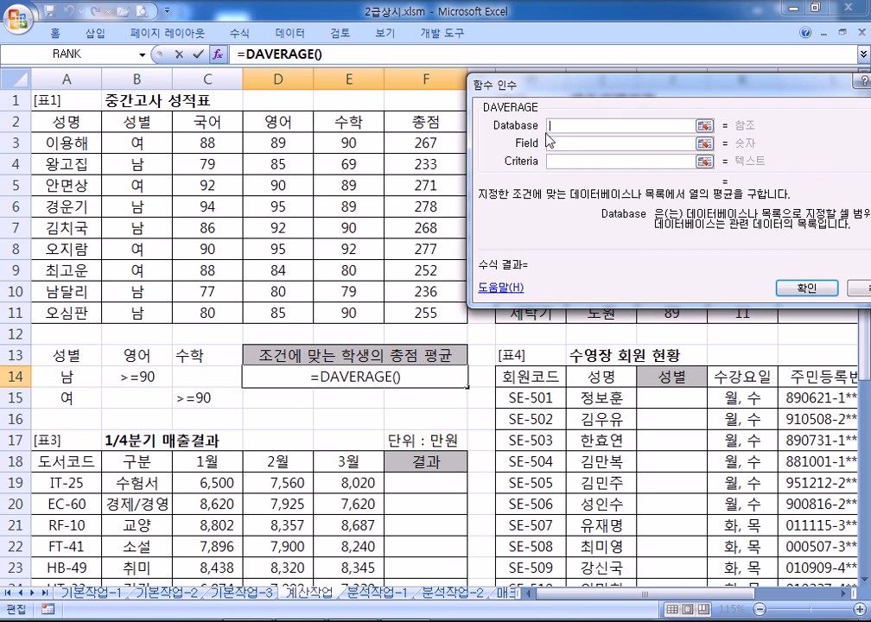
drag(77, 123, 423, 313)
click(559, 143)
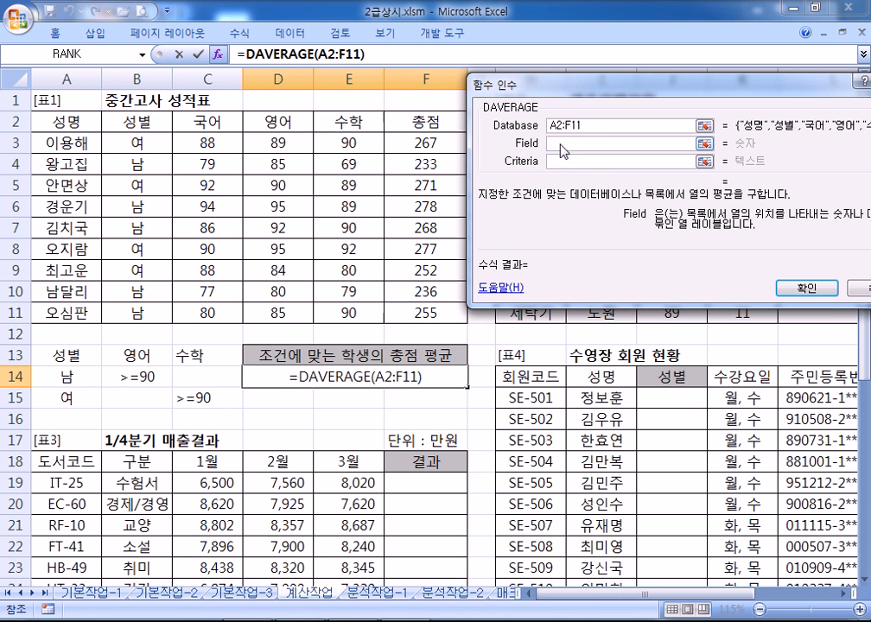
click(408, 121)
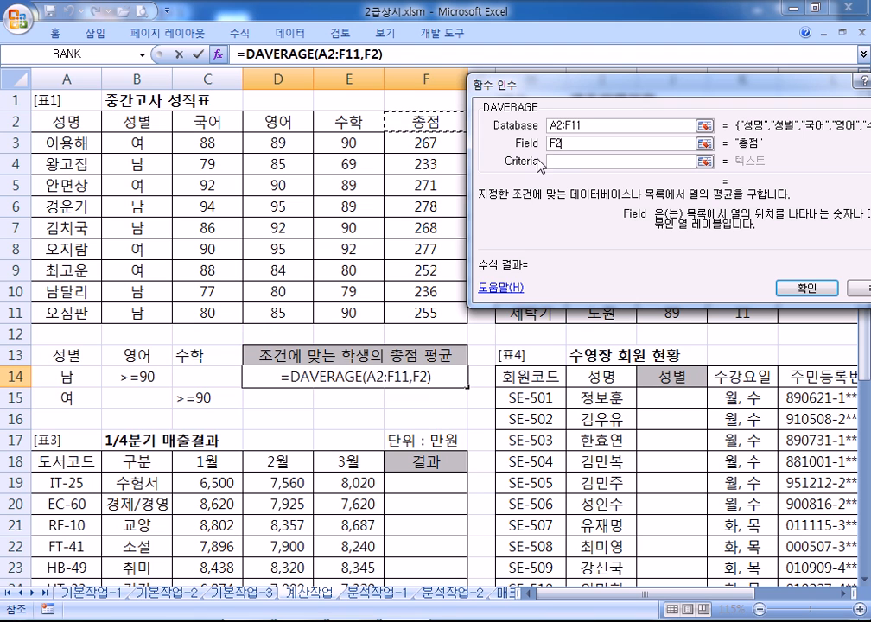
key(Tab)
drag(55, 356, 195, 398)
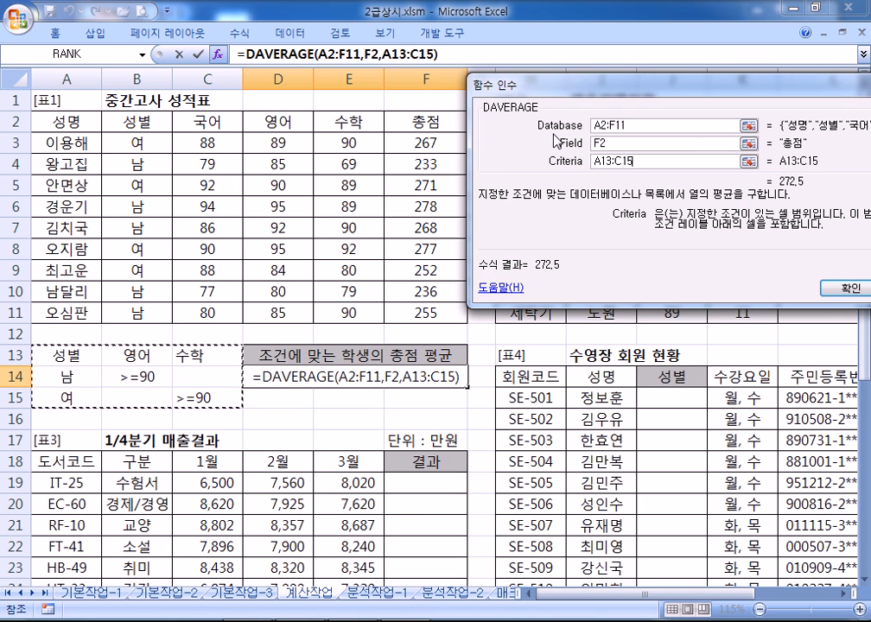
click(639, 129)
click(605, 143)
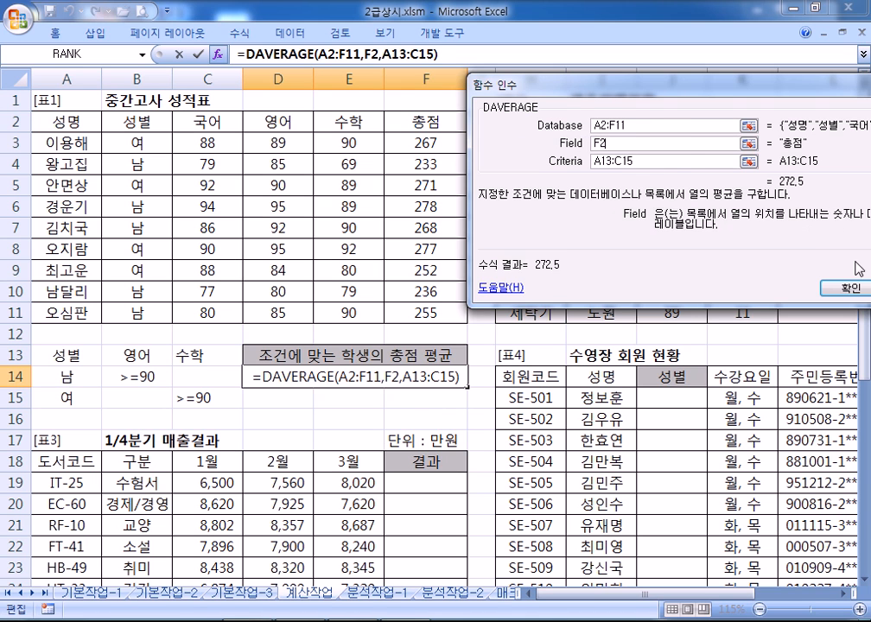
click(848, 290)
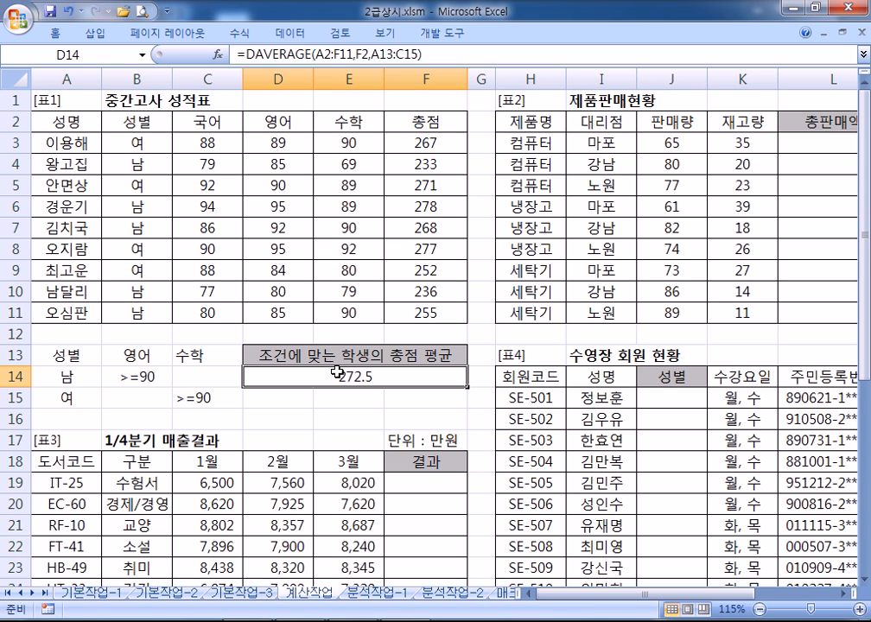
Scroll to columns H–O, zoom in, and check the 판매가표 price list in N4:O6
drag(574, 592, 721, 606)
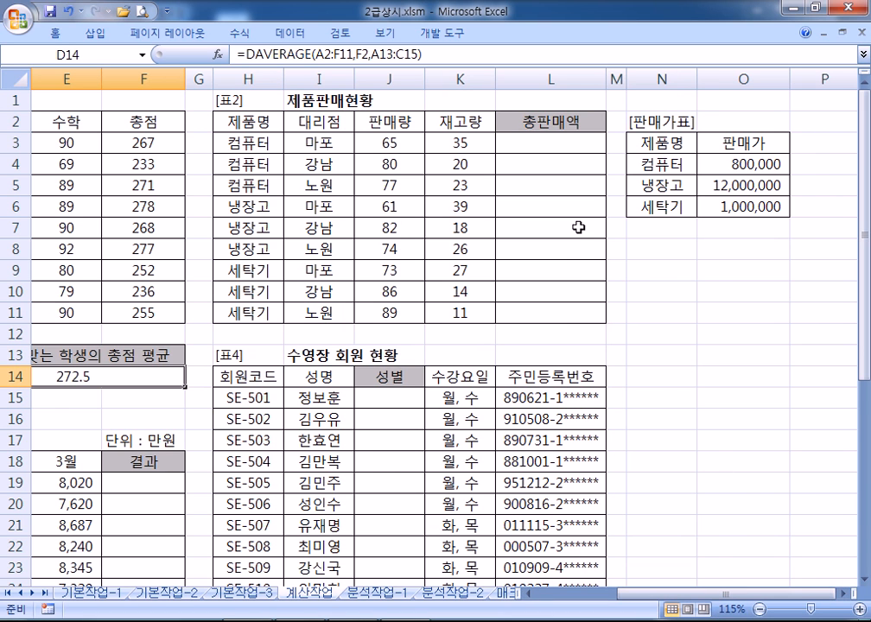
scroll(665, 471, right, 1)
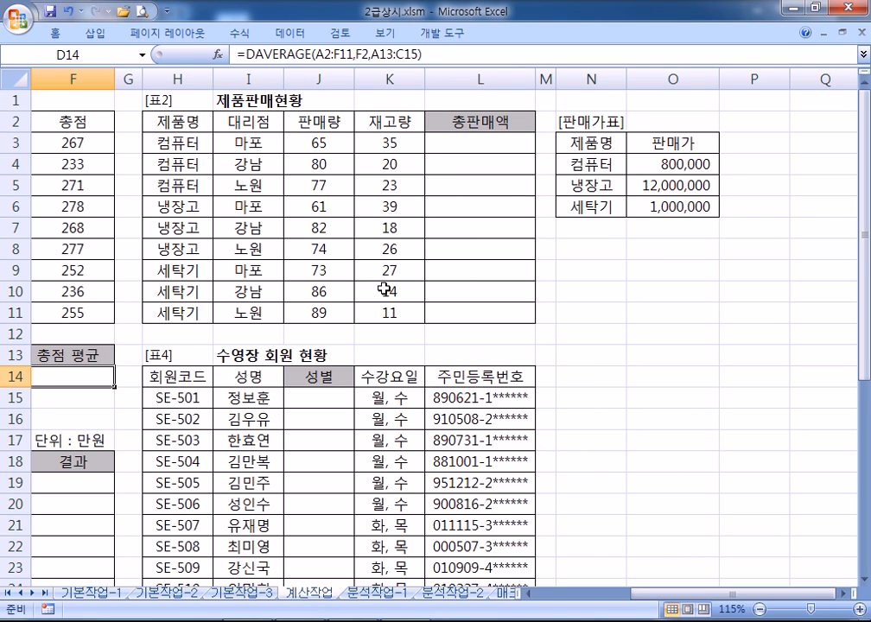
click(458, 145)
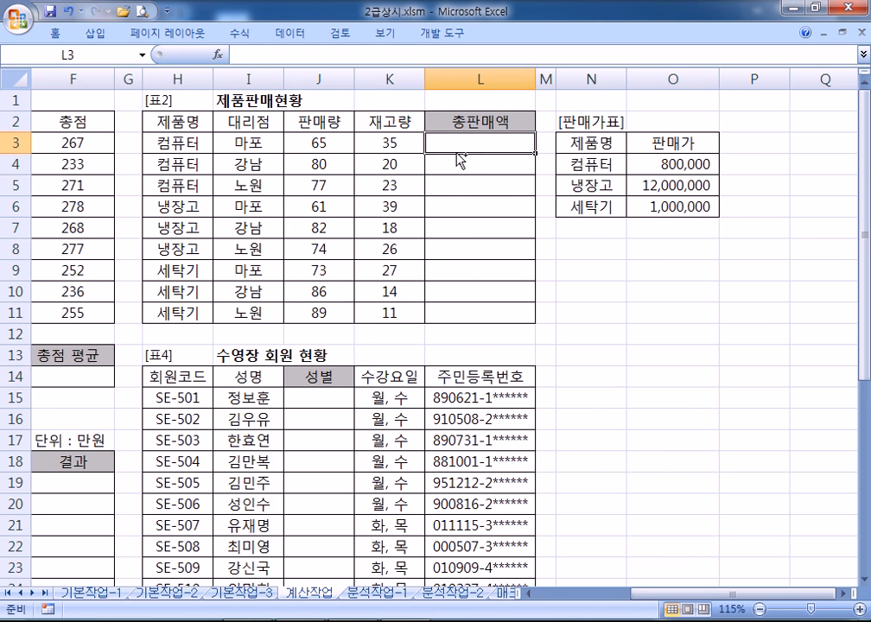
scroll(454, 155, up, 2)
scroll(455, 167, down, 1)
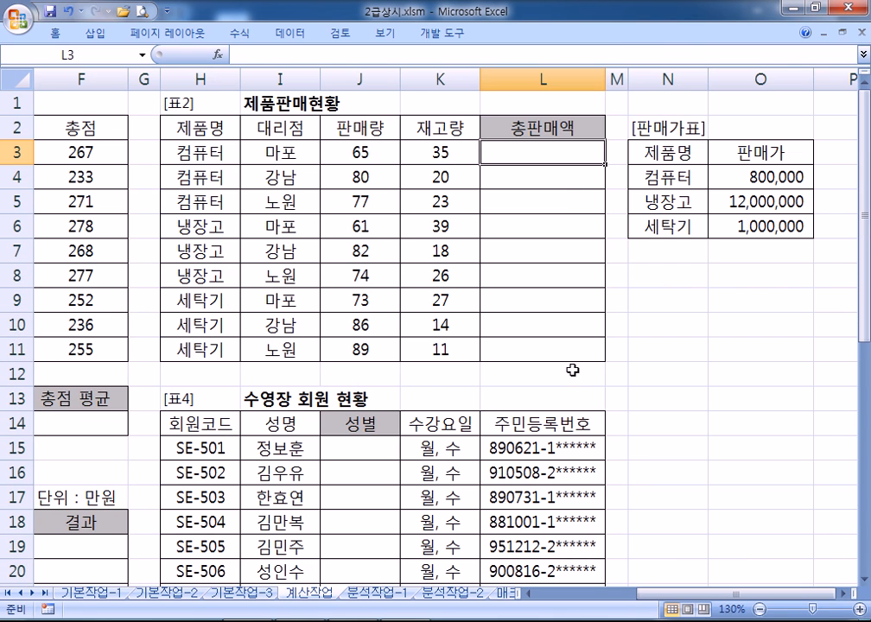
click(844, 593)
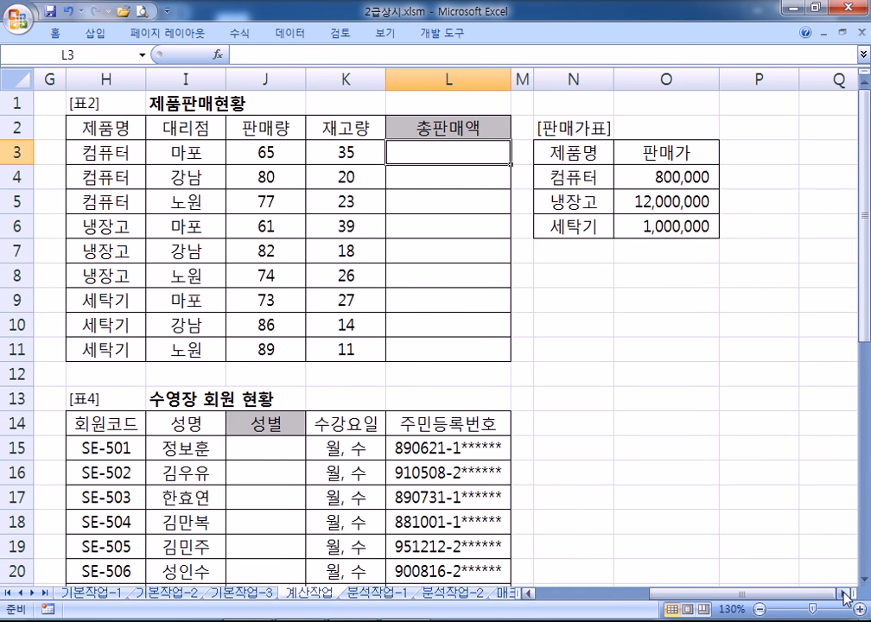
click(844, 594)
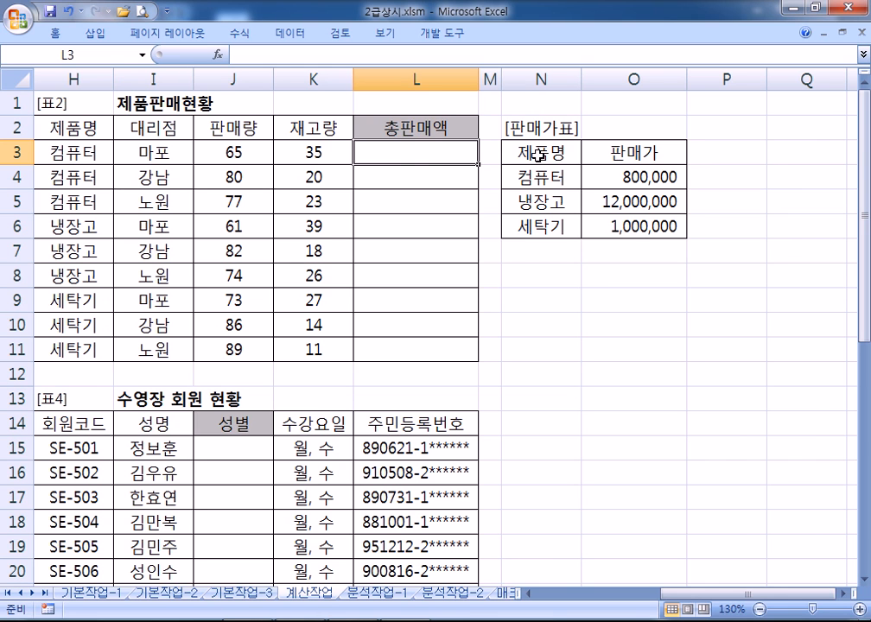
drag(527, 177, 650, 226)
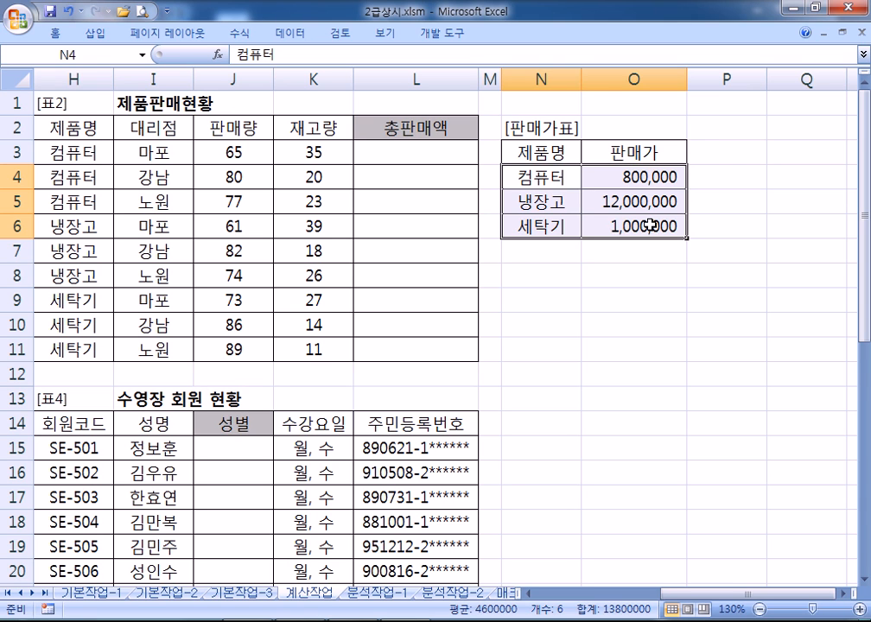
Start L3's formula as =J3*VLOOKUP( and bring up the VLOOKUP argument window
click(393, 152)
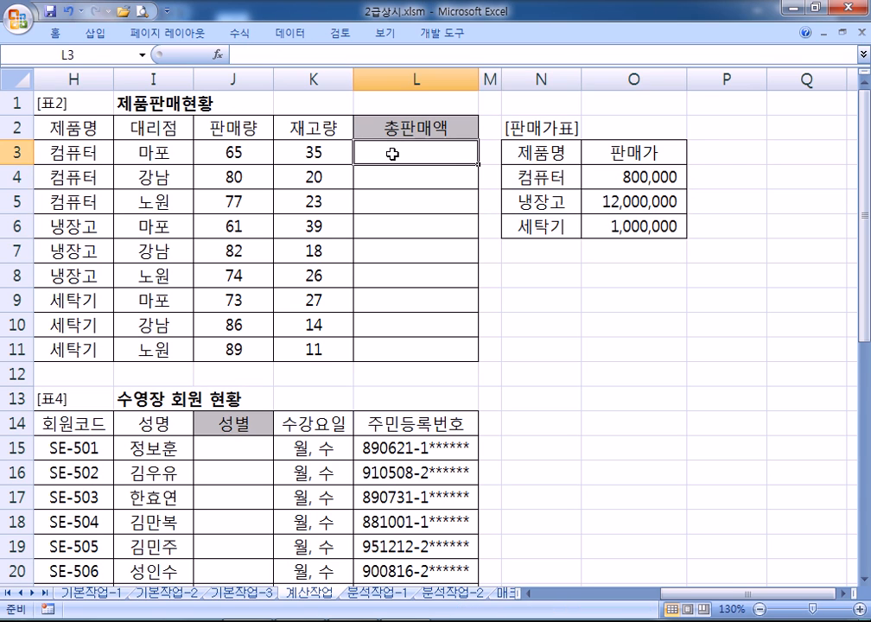
text(=)
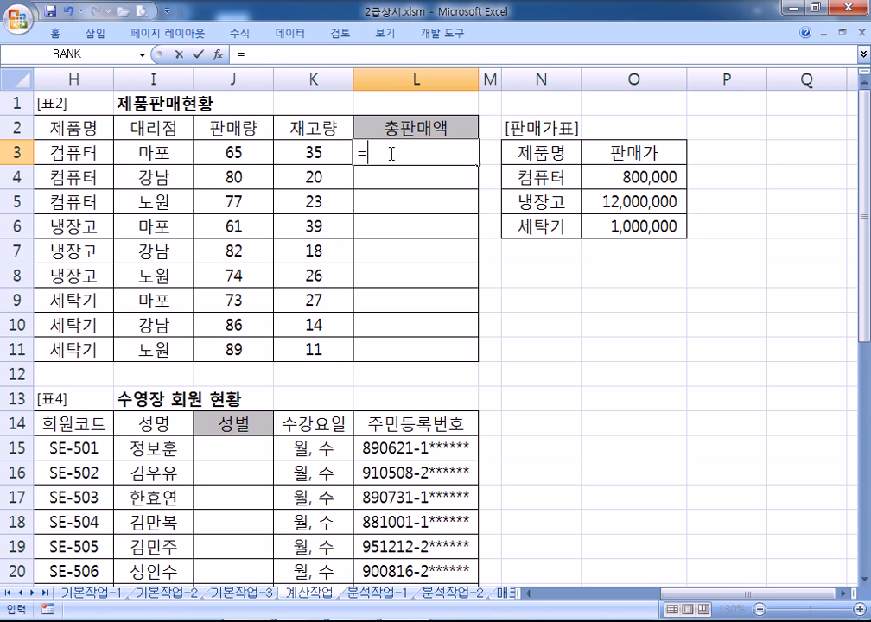
click(248, 149)
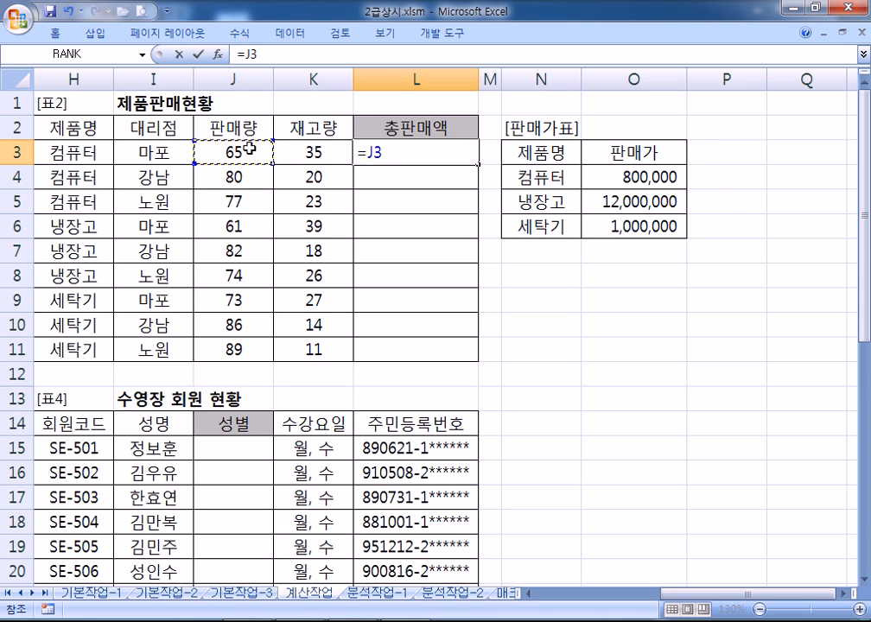
text(*)
text(VL)
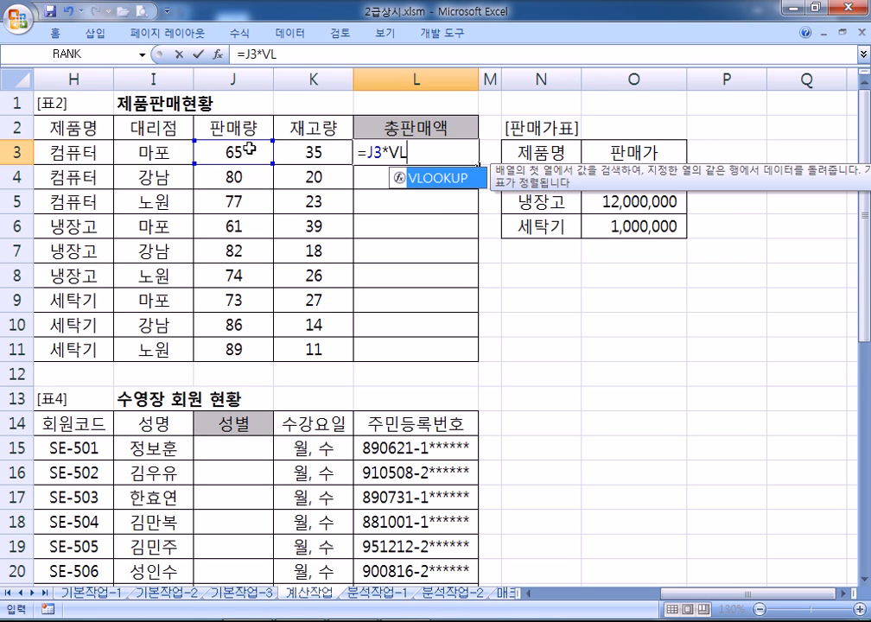
double_click(417, 179)
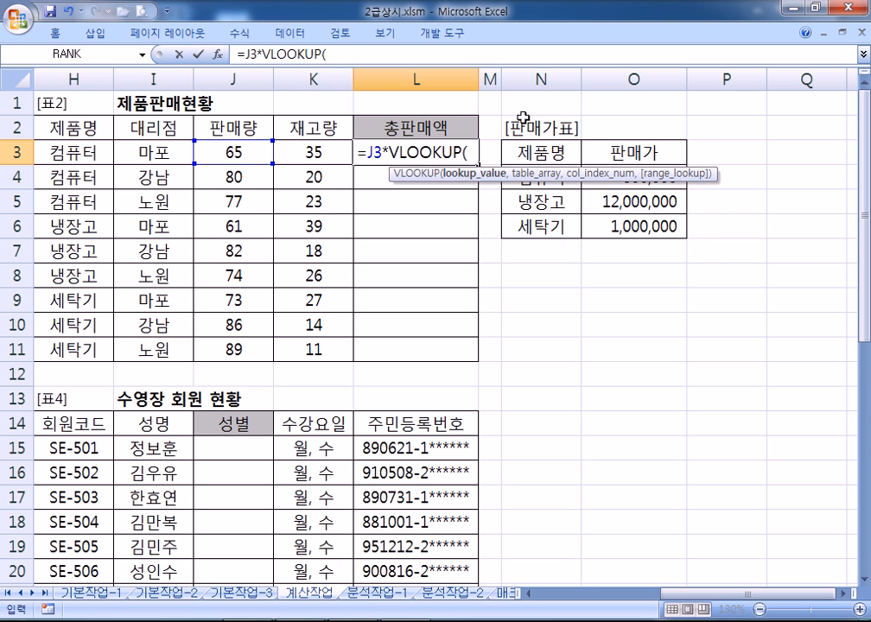
click(217, 54)
drag(262, 68, 594, 192)
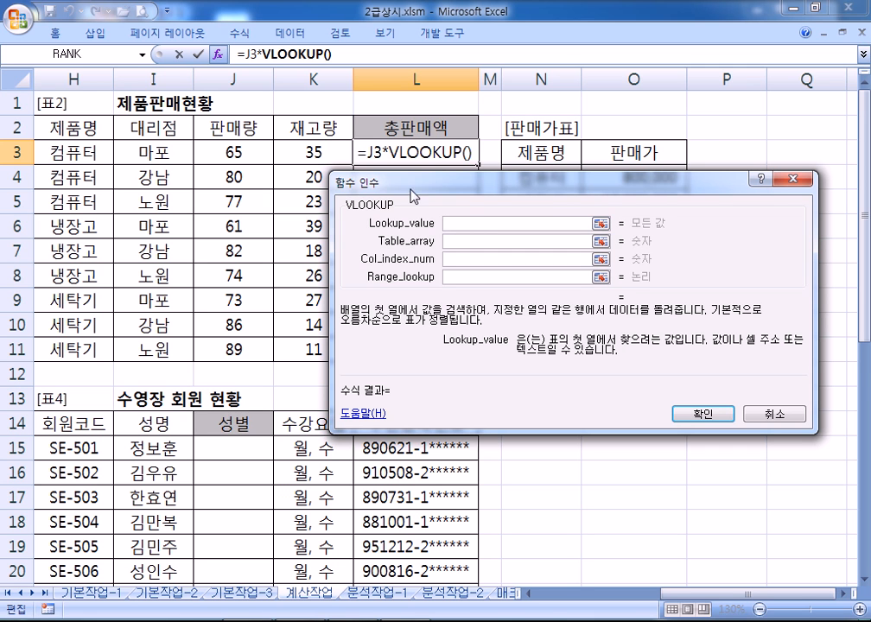
Set VLOOKUP's lookup value to H3 and its table array to absolute $N$4:$O$6
drag(432, 198, 135, 192)
click(88, 153)
click(136, 242)
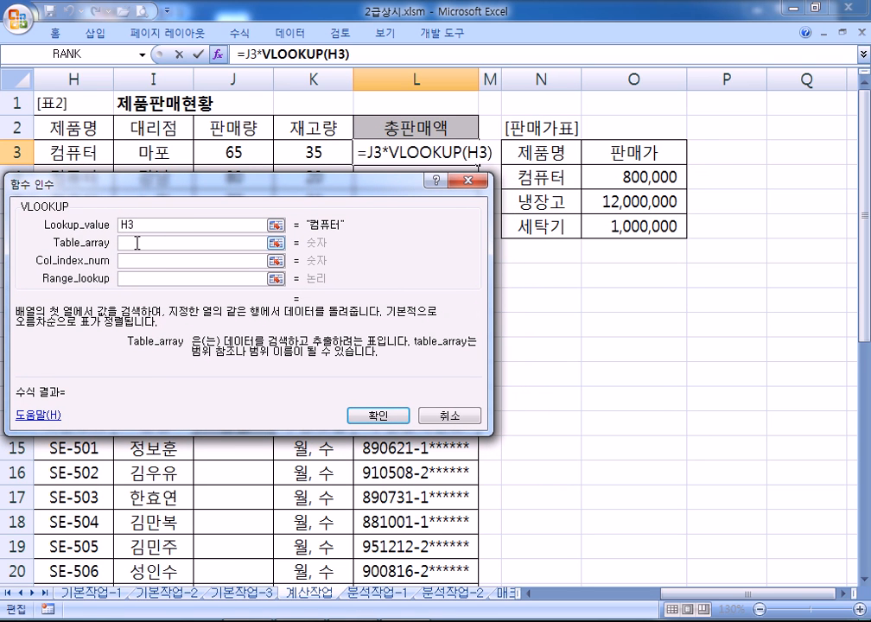
drag(543, 179, 615, 225)
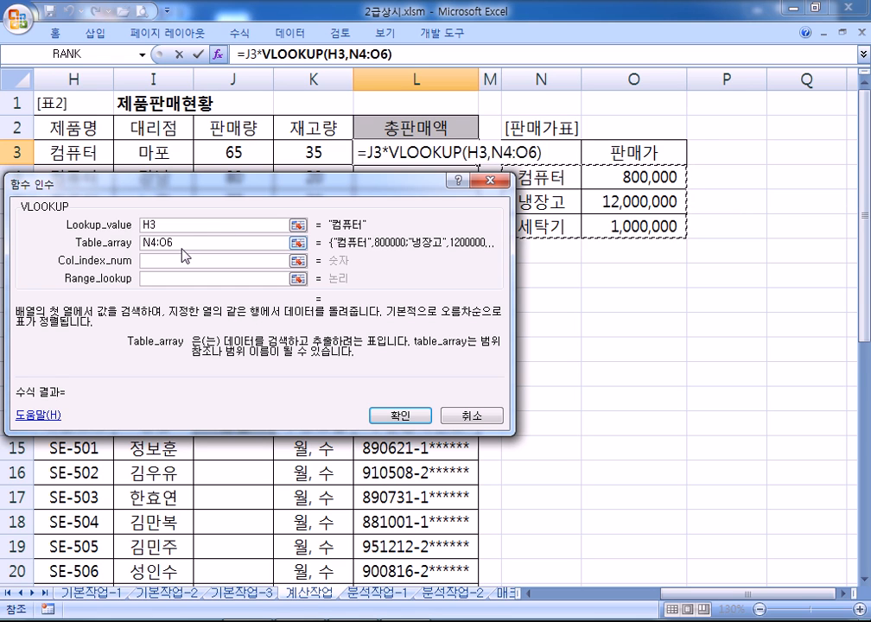
key(F4)
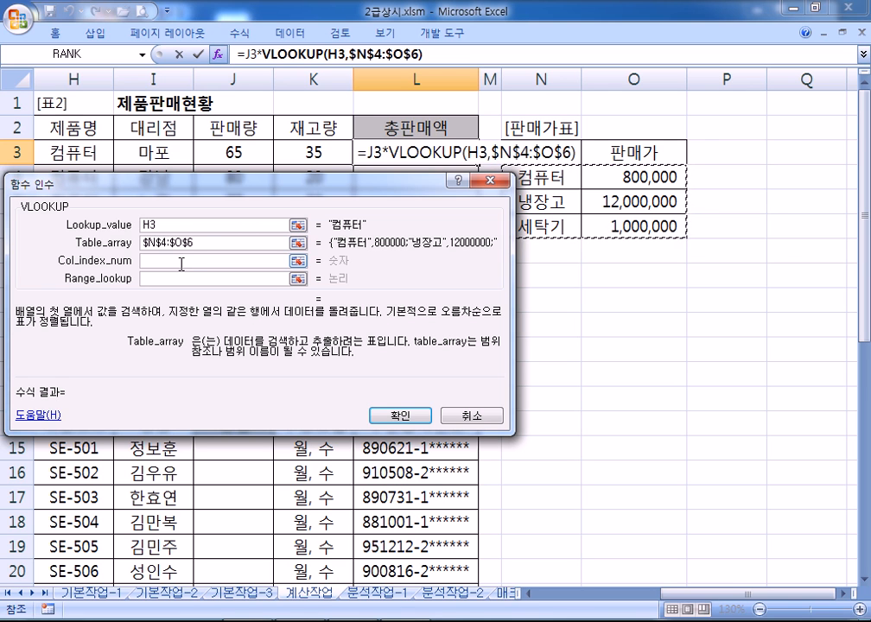
Set column index 2 and range lookup 0, then confirm so L3 shows 52,000,000
key(Tab)
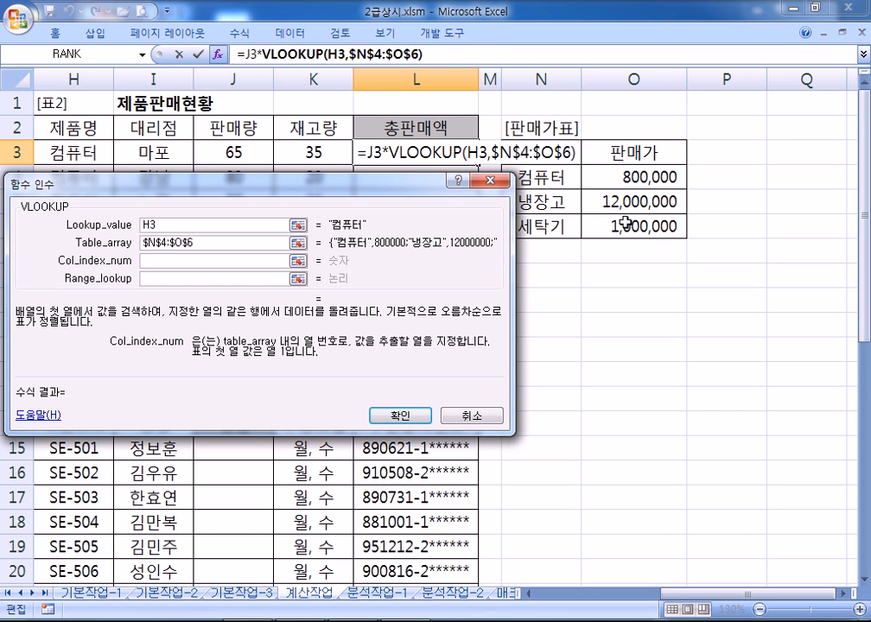
text(2)
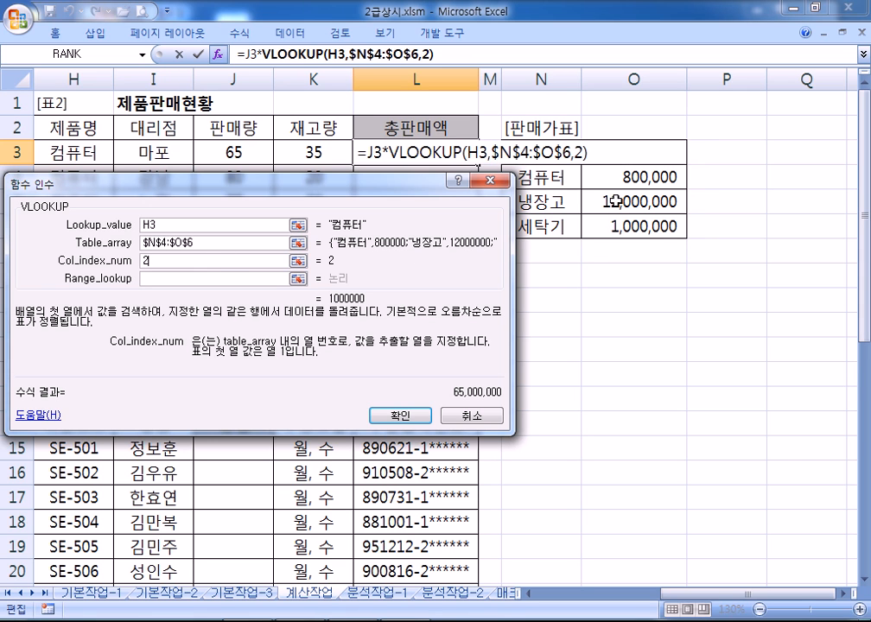
key(Tab)
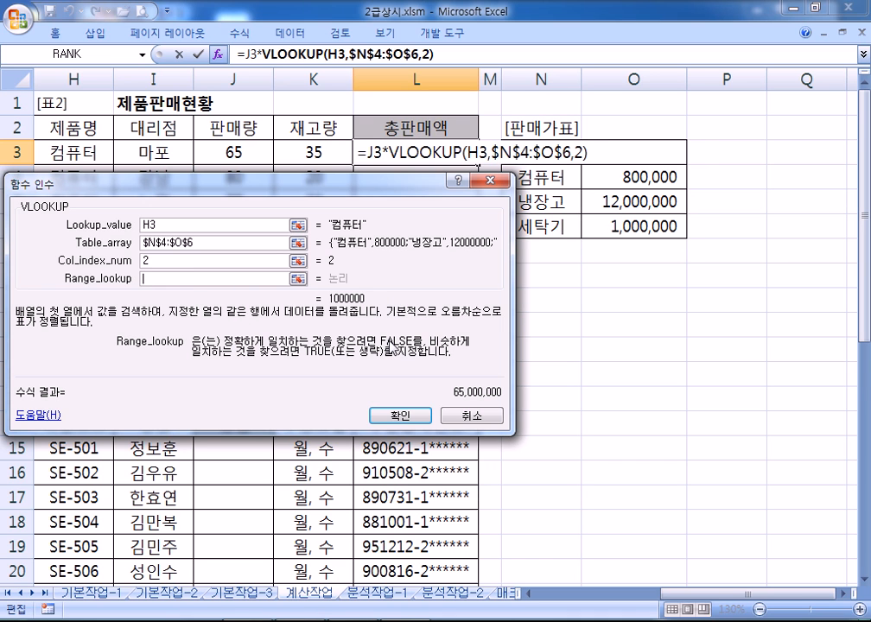
text(0)
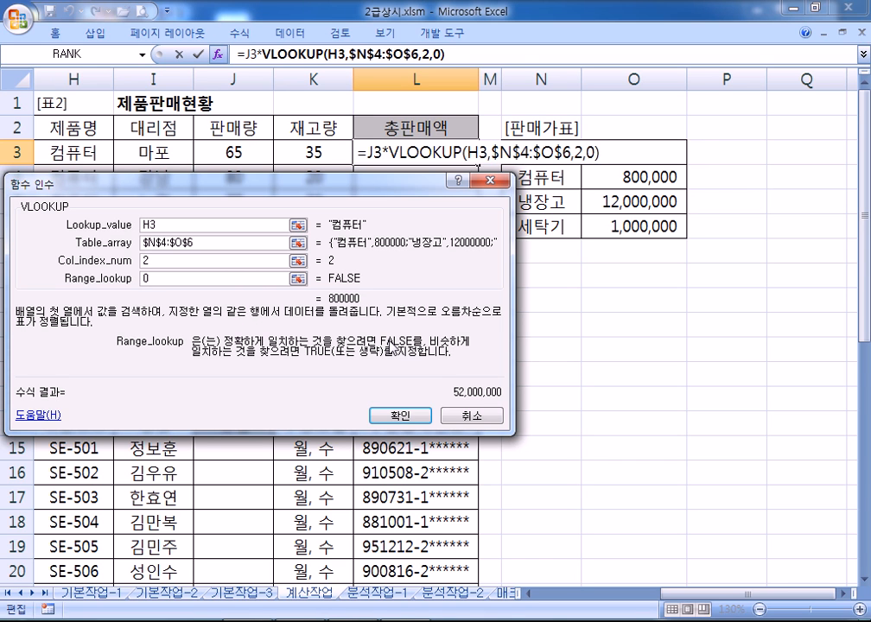
click(398, 417)
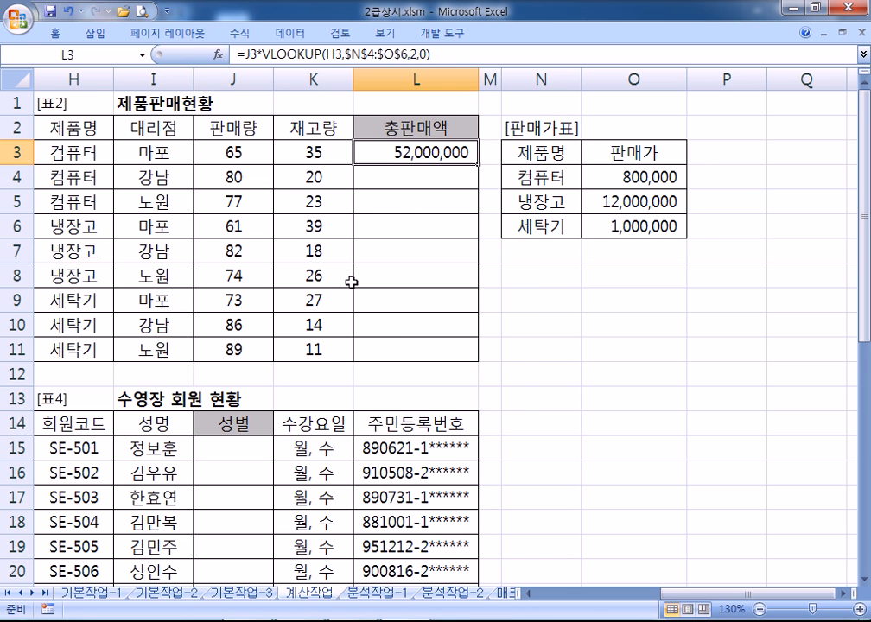
Type L4's formula as =J4*VLOOKUP(H4,$N$4:$O$6,2, up to the match argument
click(420, 174)
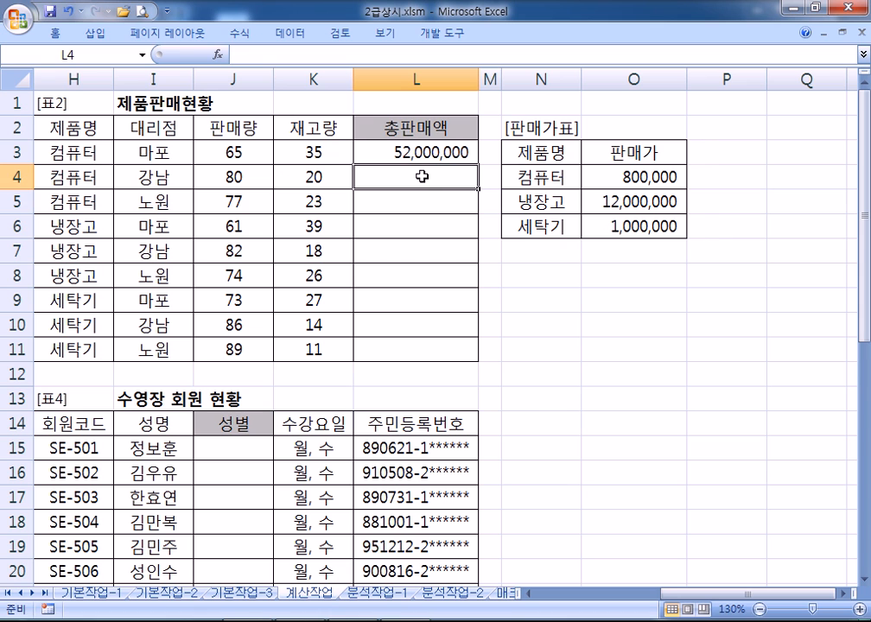
text(=)
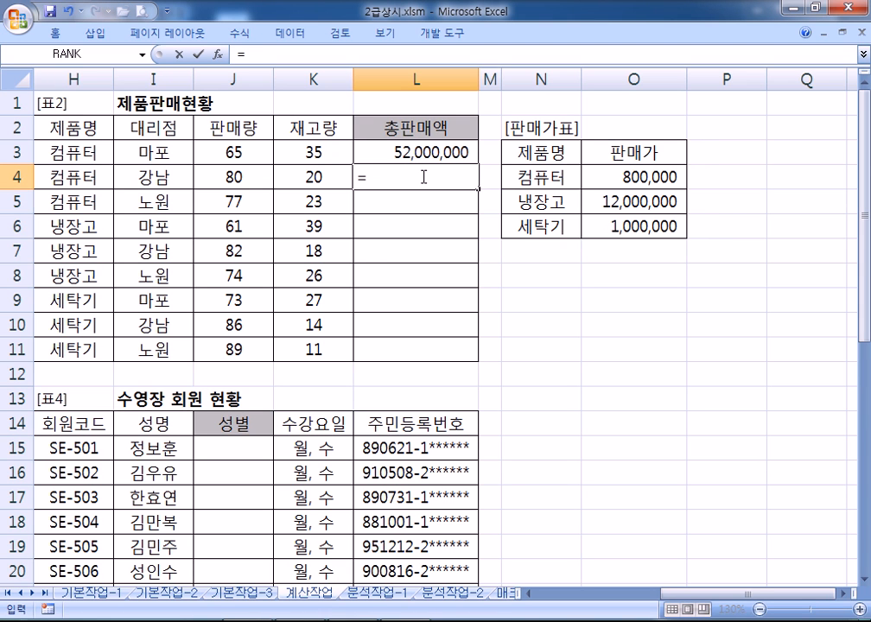
click(246, 173)
text(*VL)
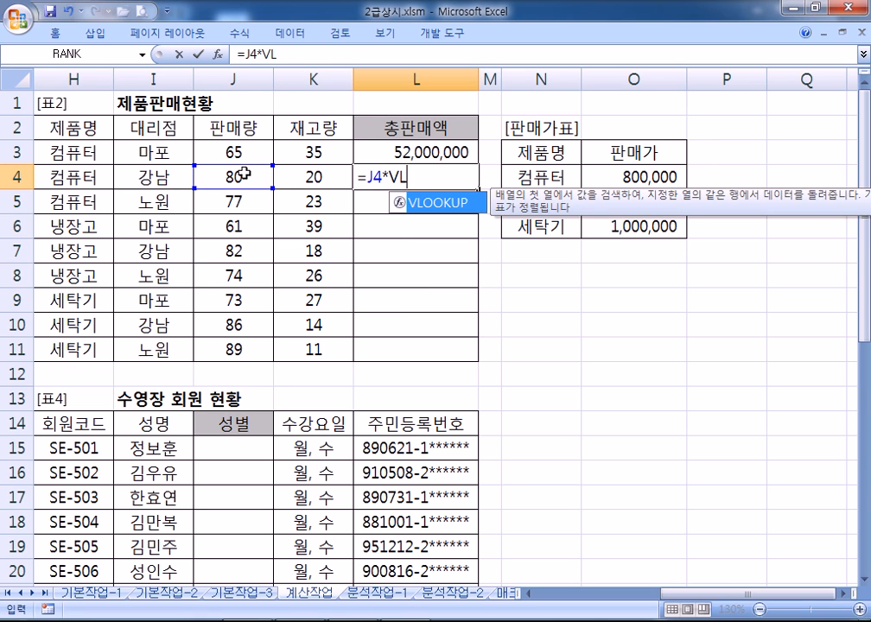
key(Tab)
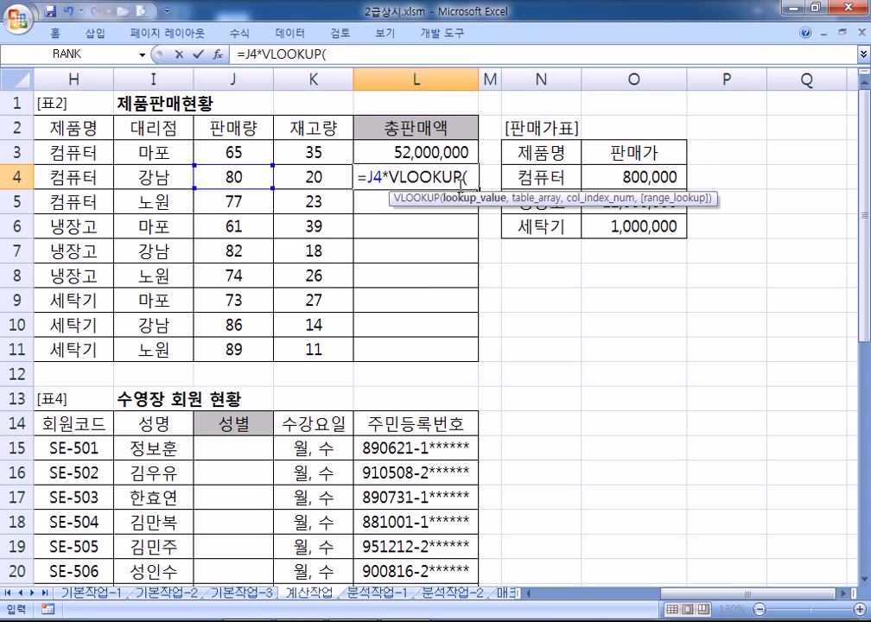
click(78, 177)
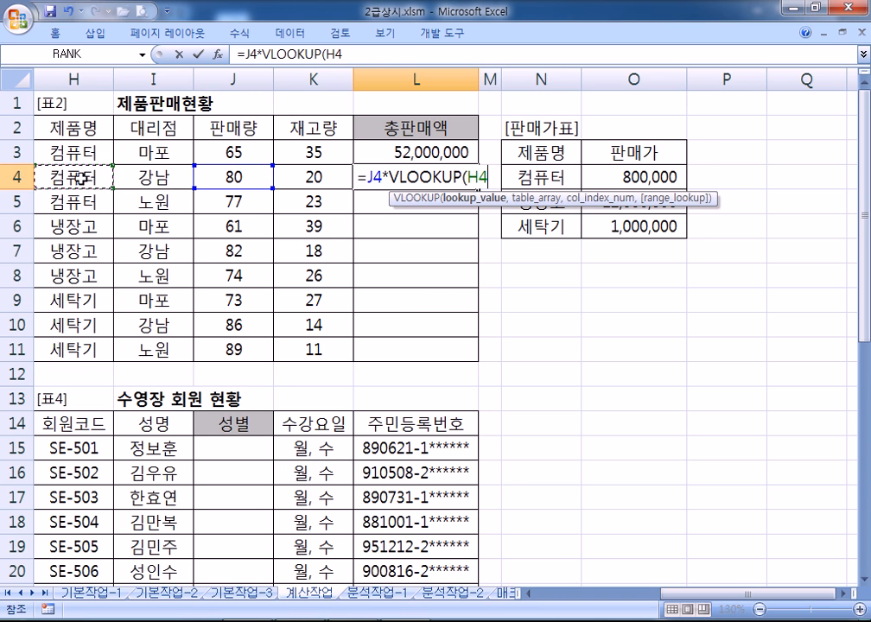
text(,)
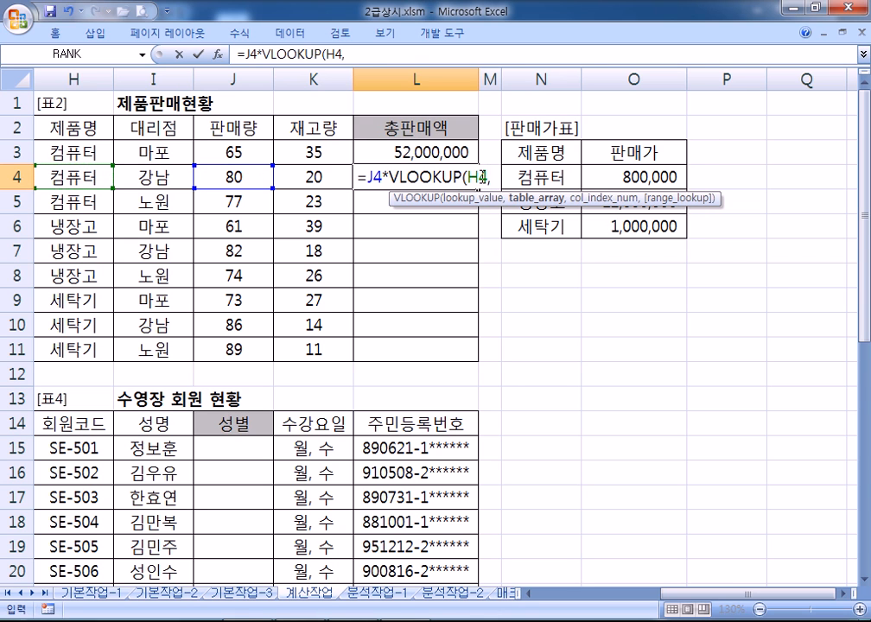
drag(549, 174, 635, 222)
key(F4)
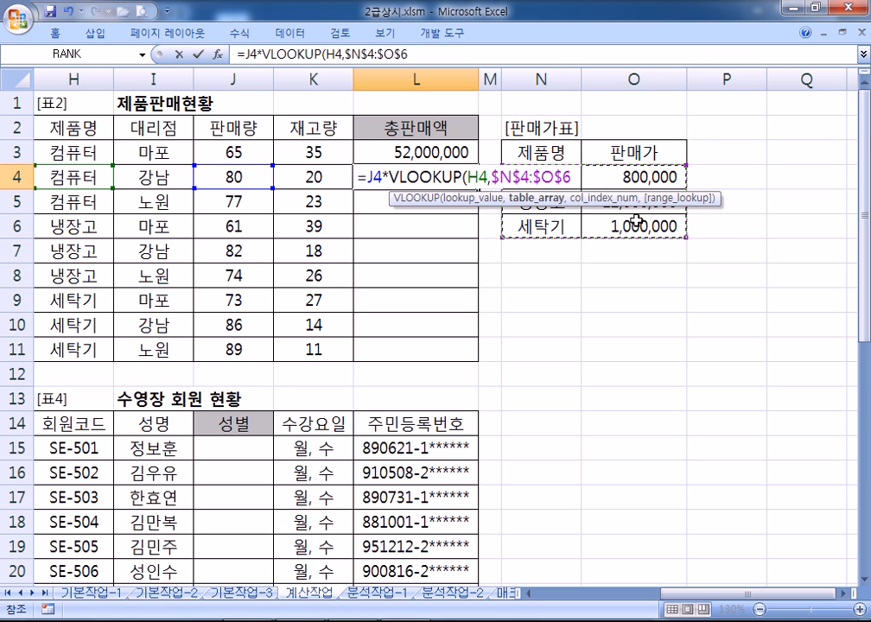
text(,)
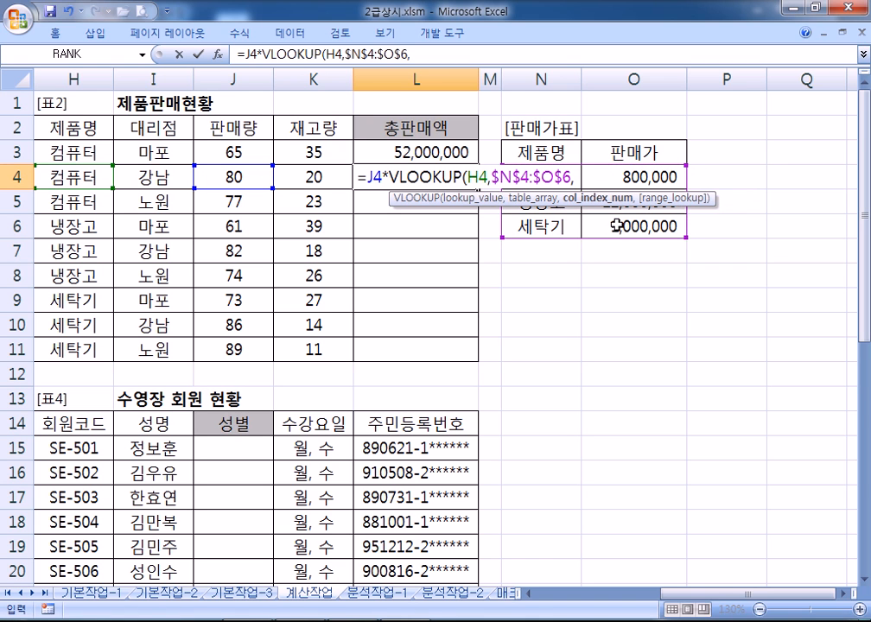
text(2)
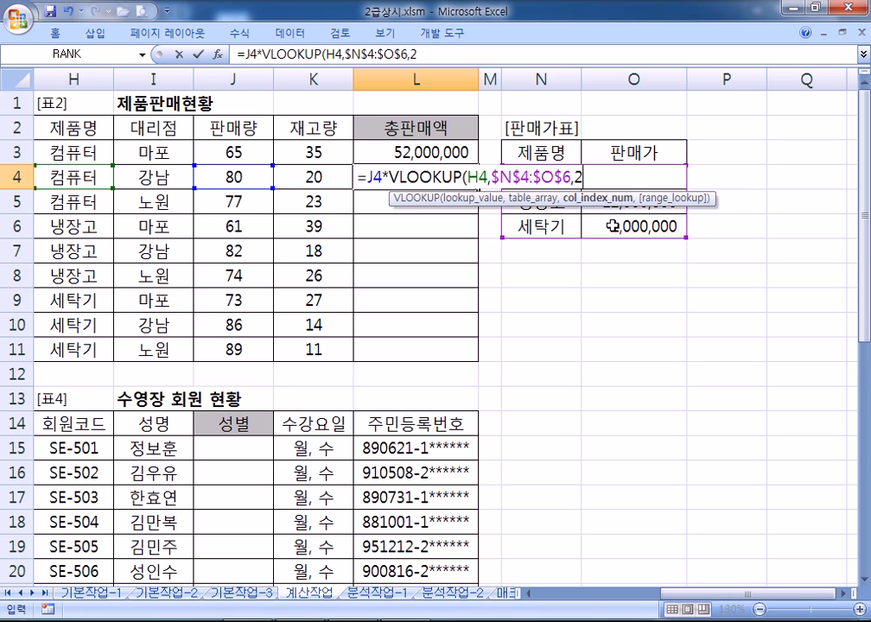
text(,)
Pick FALSE for exact match and commit L4's formula, showing 64,000,000
key(Down)
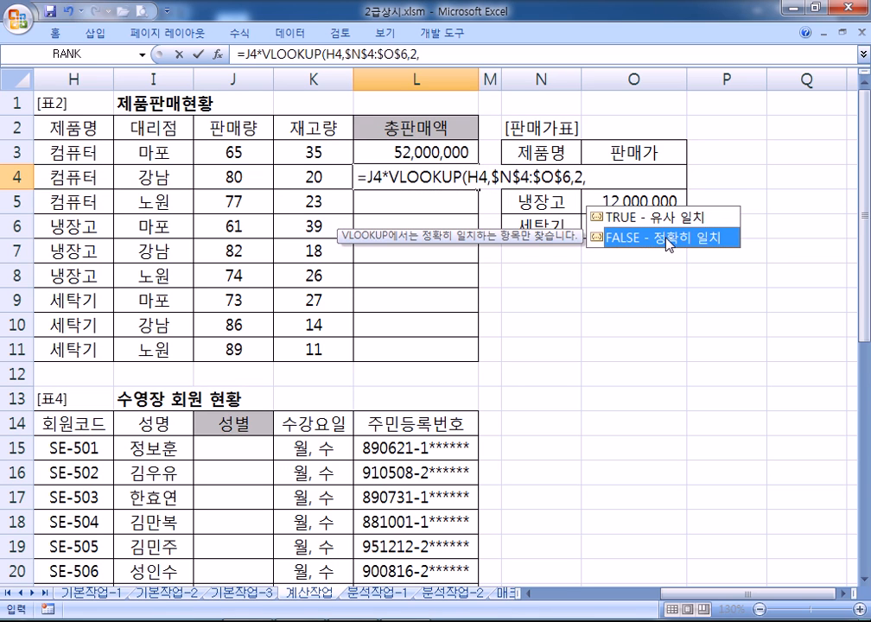
key(Up)
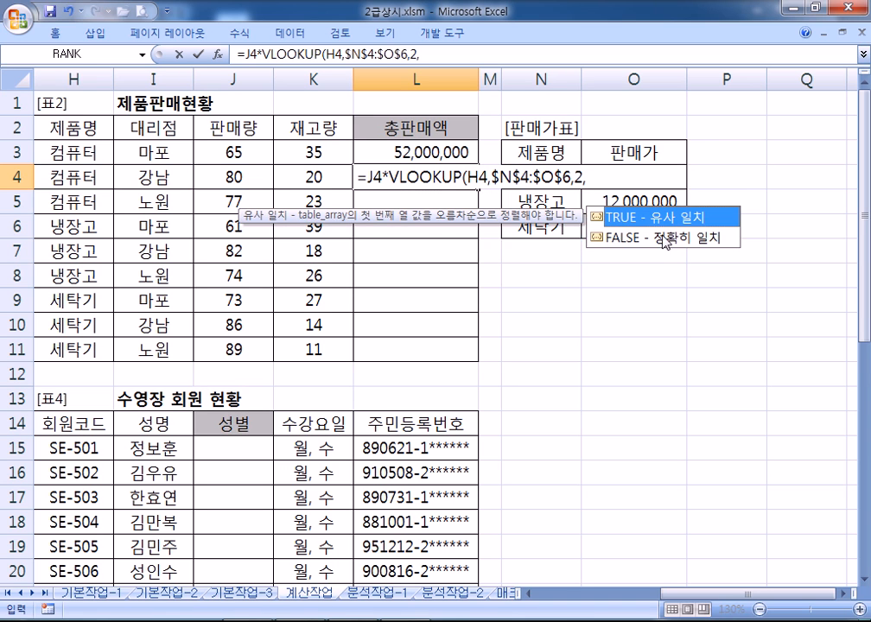
key(Down)
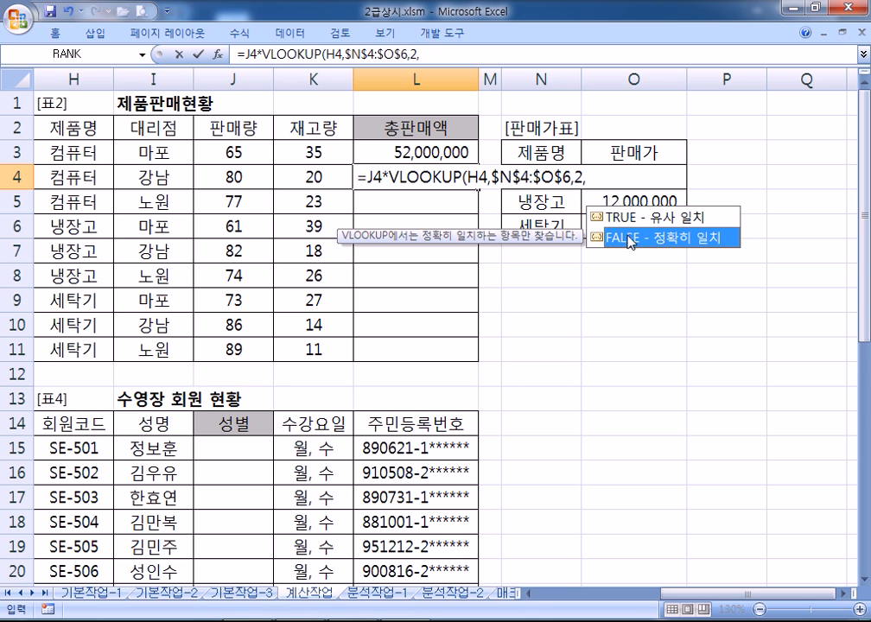
double_click(680, 240)
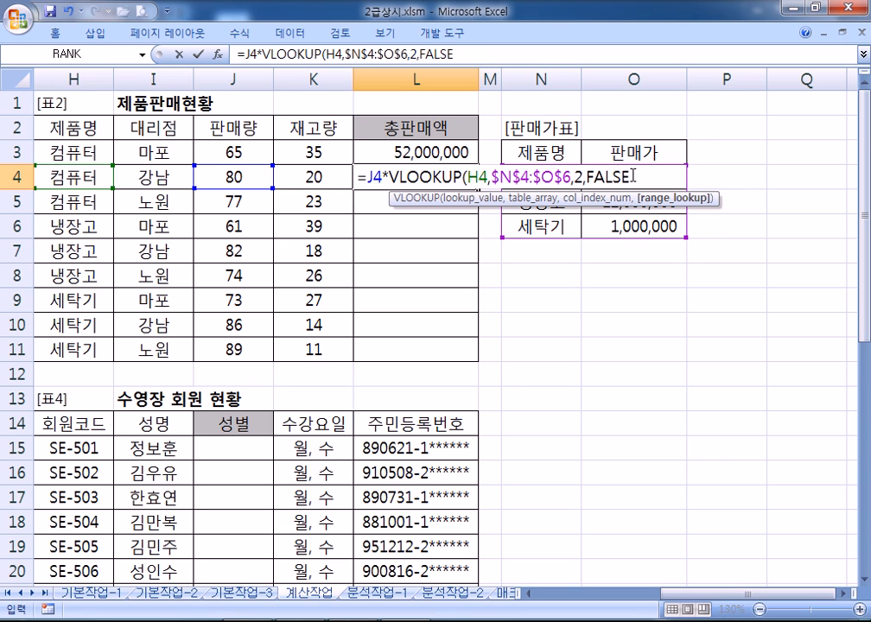
text())
key(Return)
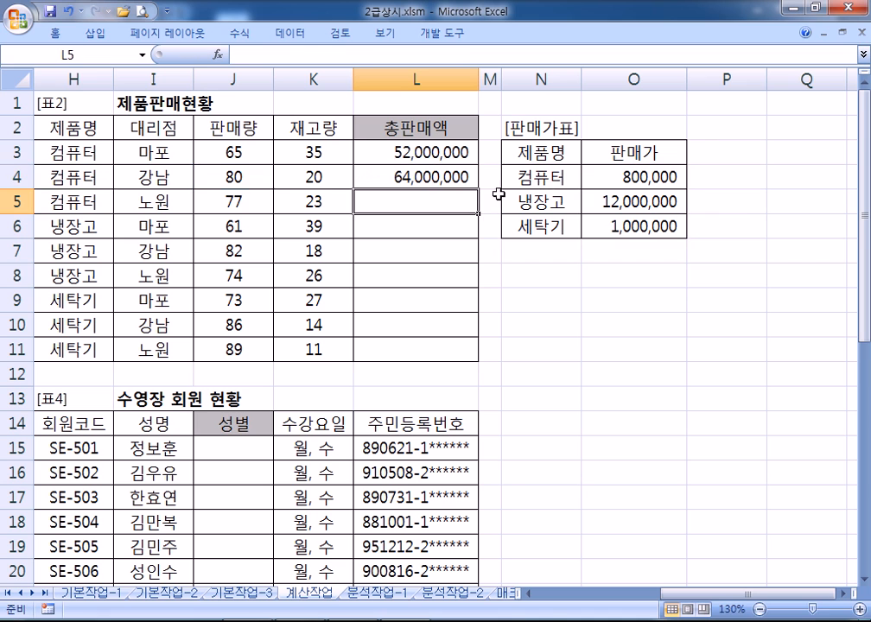
click(437, 183)
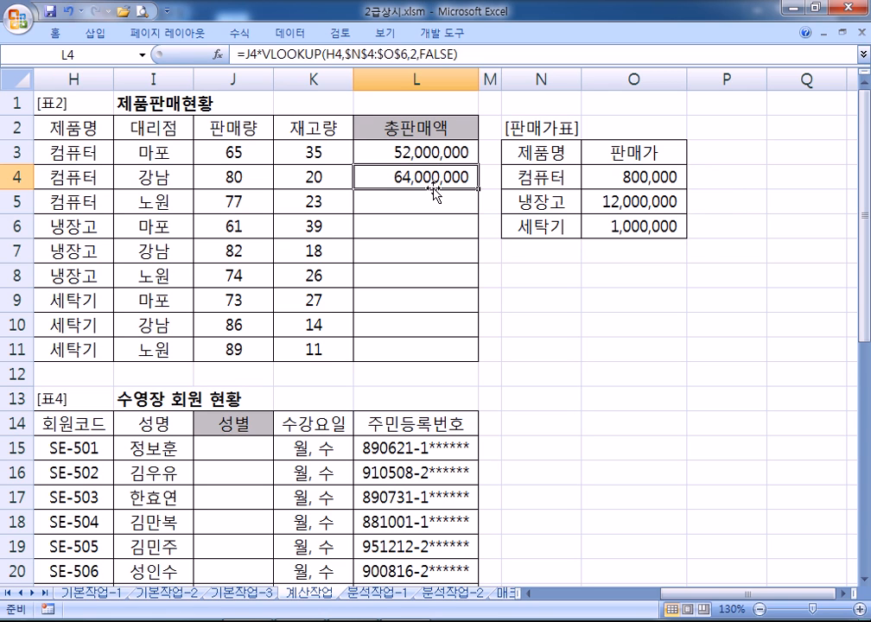
click(412, 202)
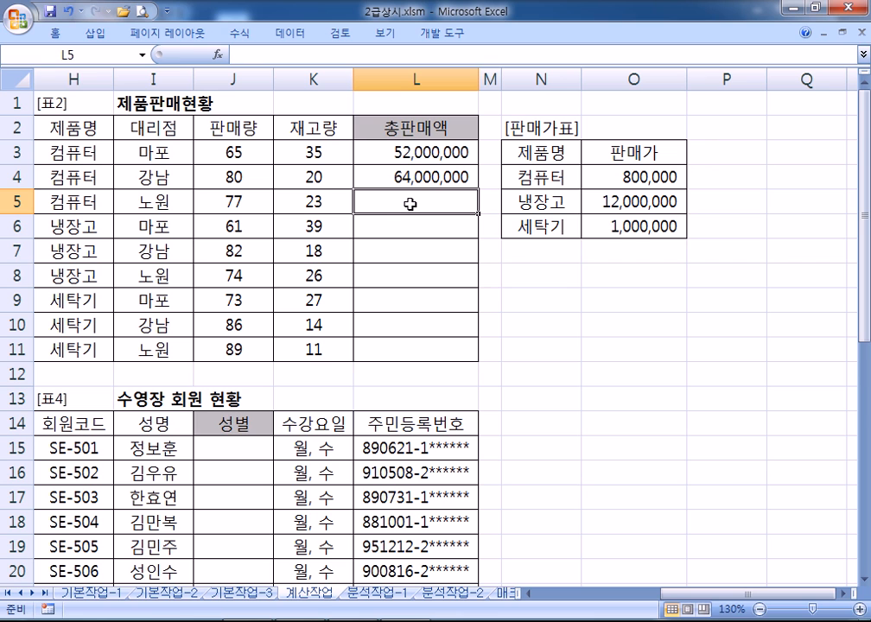
Enter =J5*VLOOKUP( in L5, choosing VLOOKUP from the suggestions
text(=)
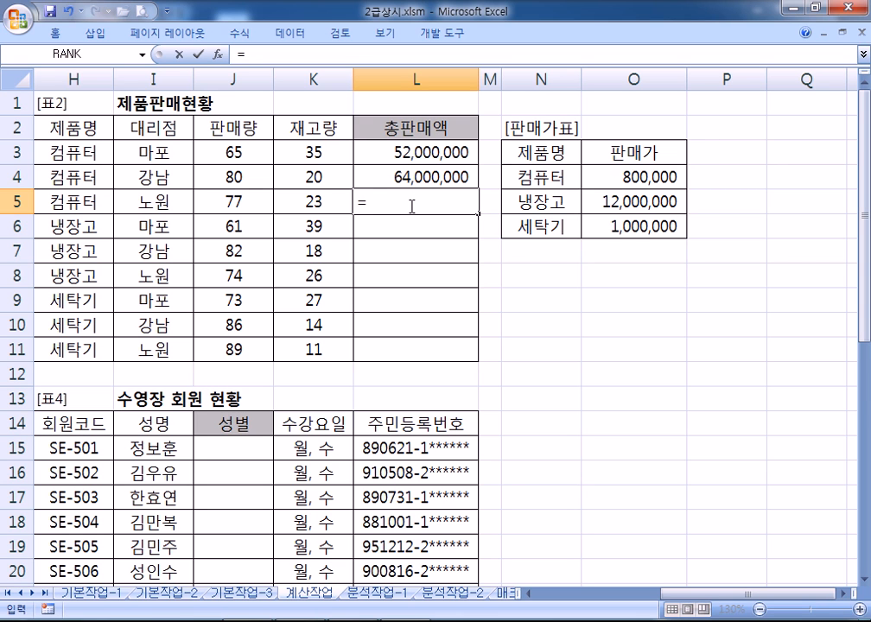
click(231, 204)
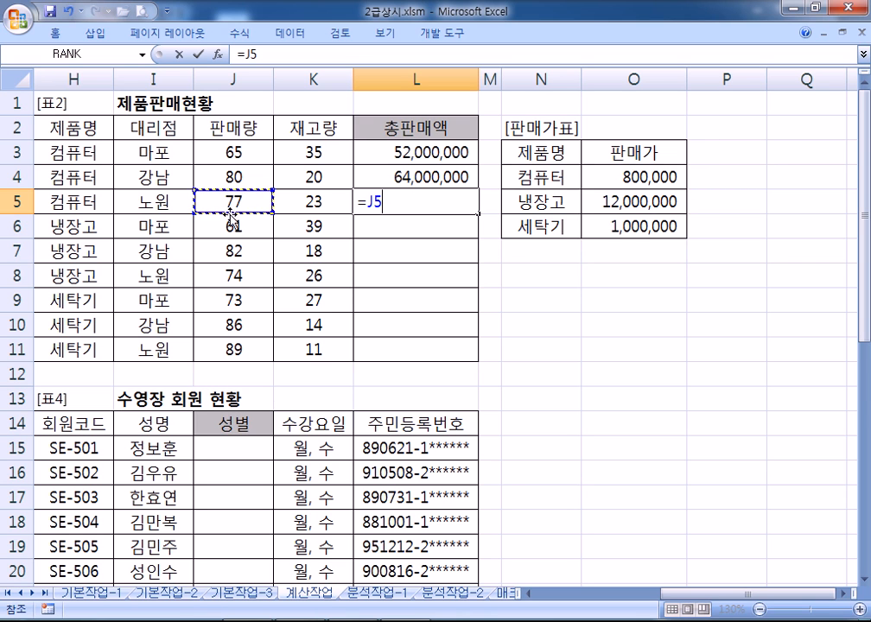
text(*V)
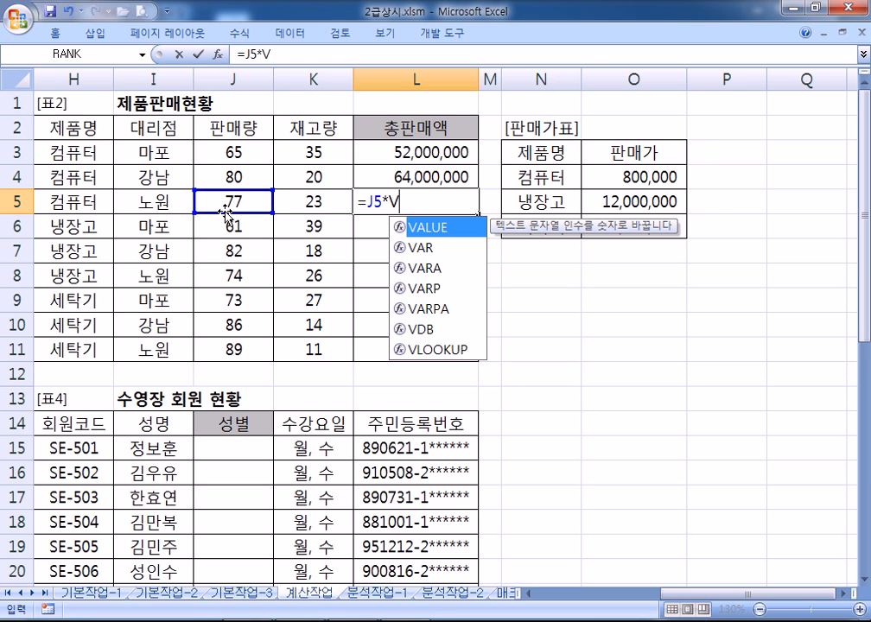
click(439, 351)
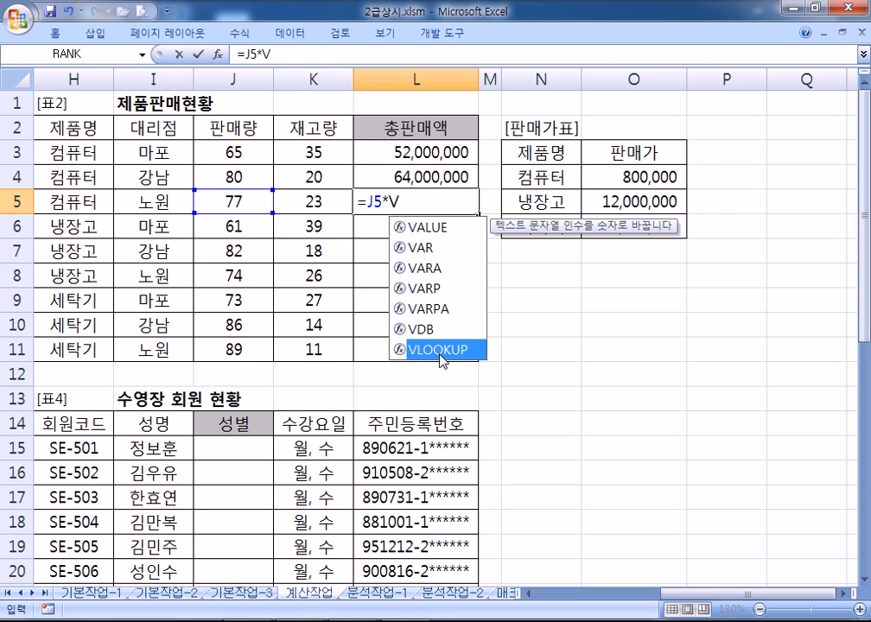
double_click(438, 350)
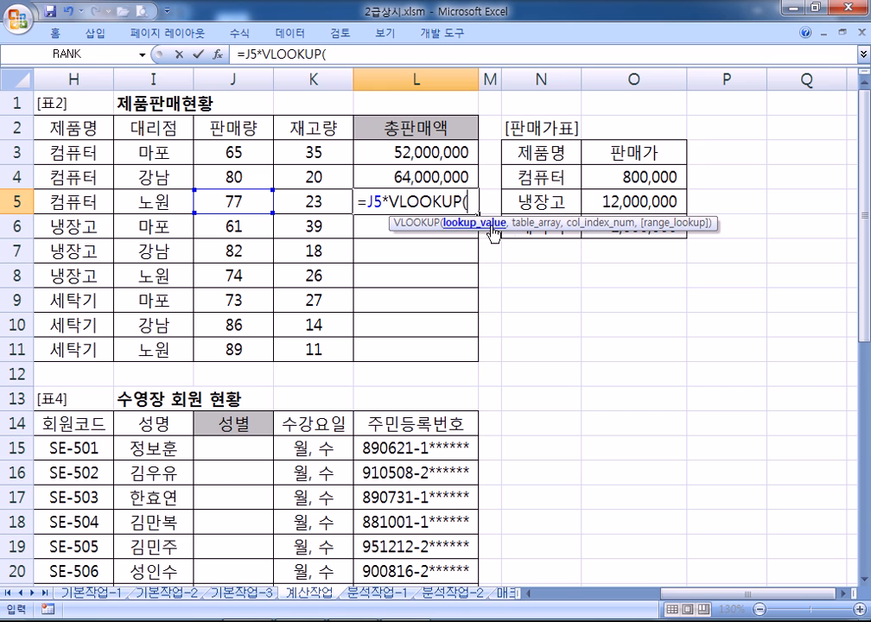
In L5's VLOOKUP arguments, set lookup value H5 and absolute table $N$4:$O$6
click(216, 55)
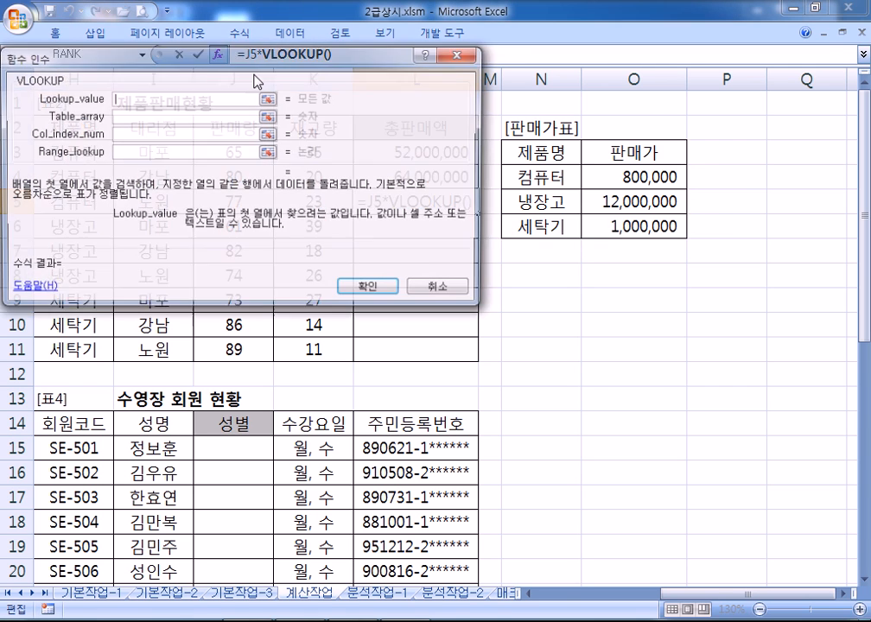
drag(320, 75, 321, 246)
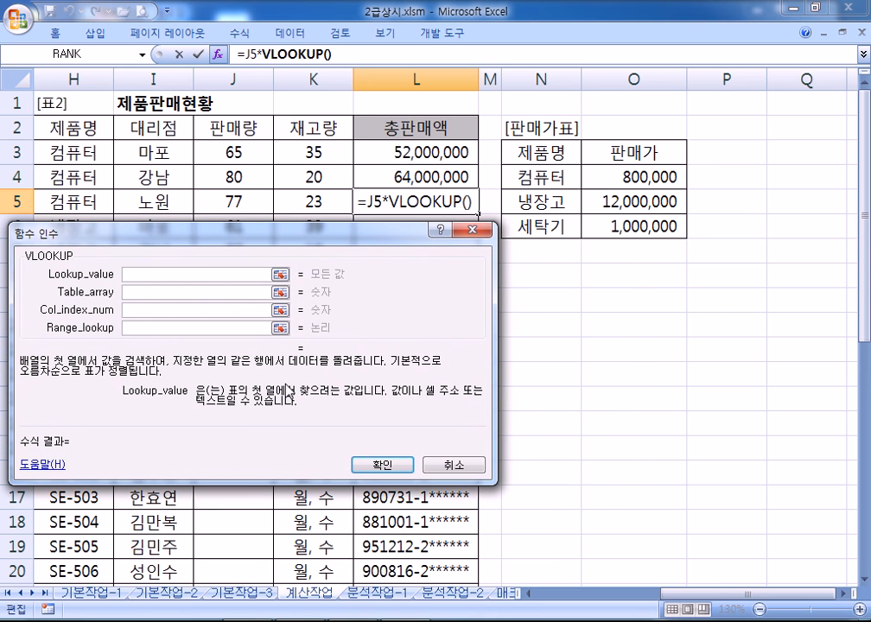
click(67, 205)
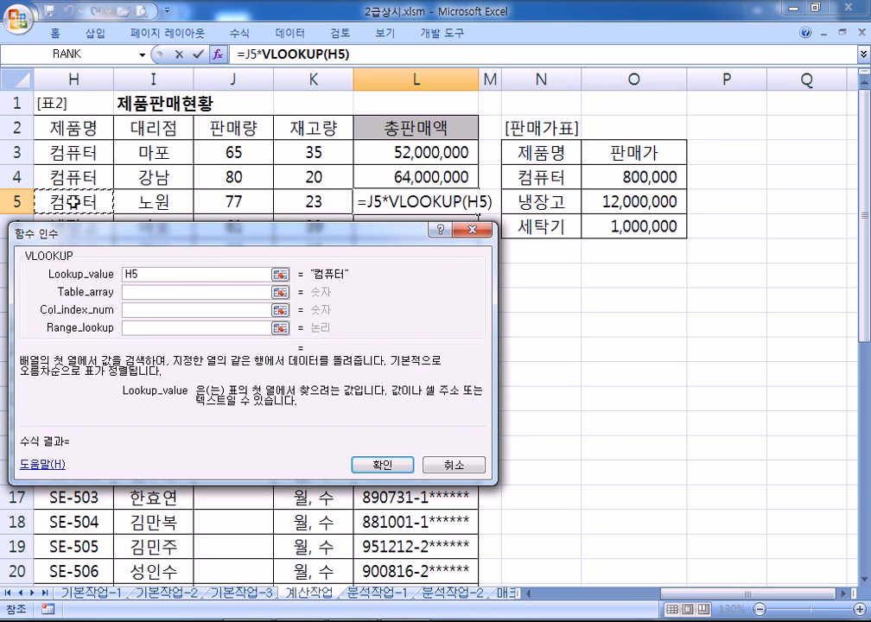
click(137, 292)
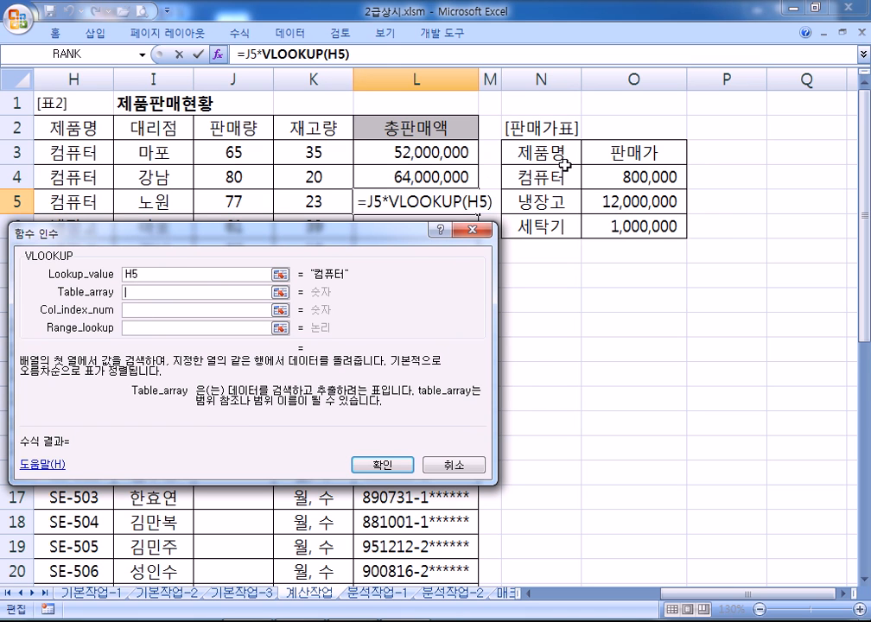
click(540, 177)
drag(540, 177, 627, 224)
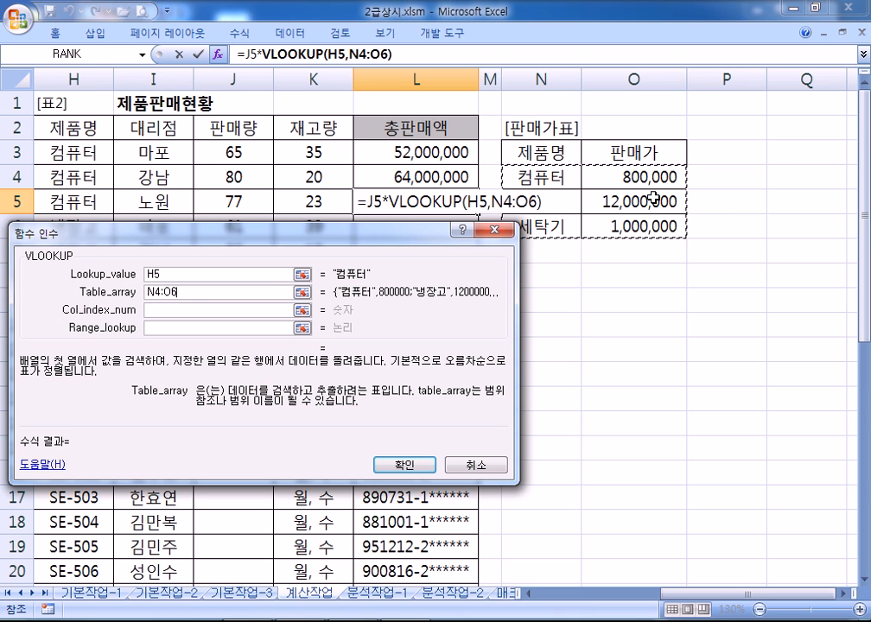
key(F4)
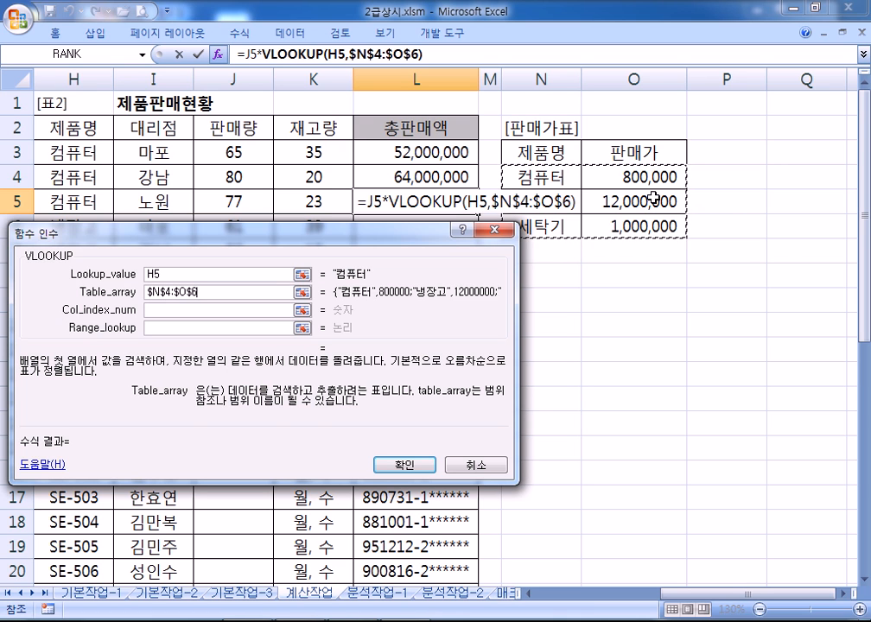
Set column index 2 and match type FALSE, then confirm L5 showing 61,600,000
click(167, 312)
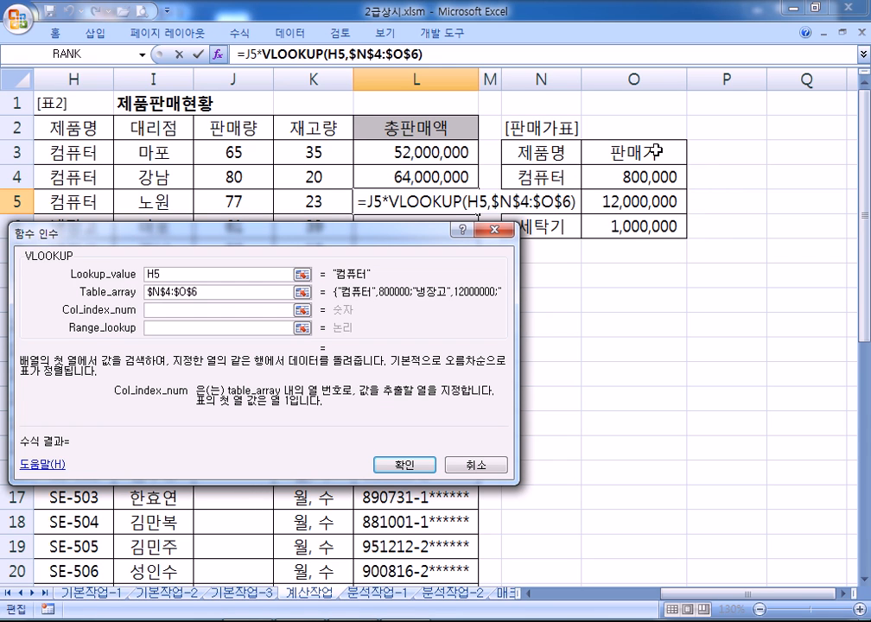
text(2)
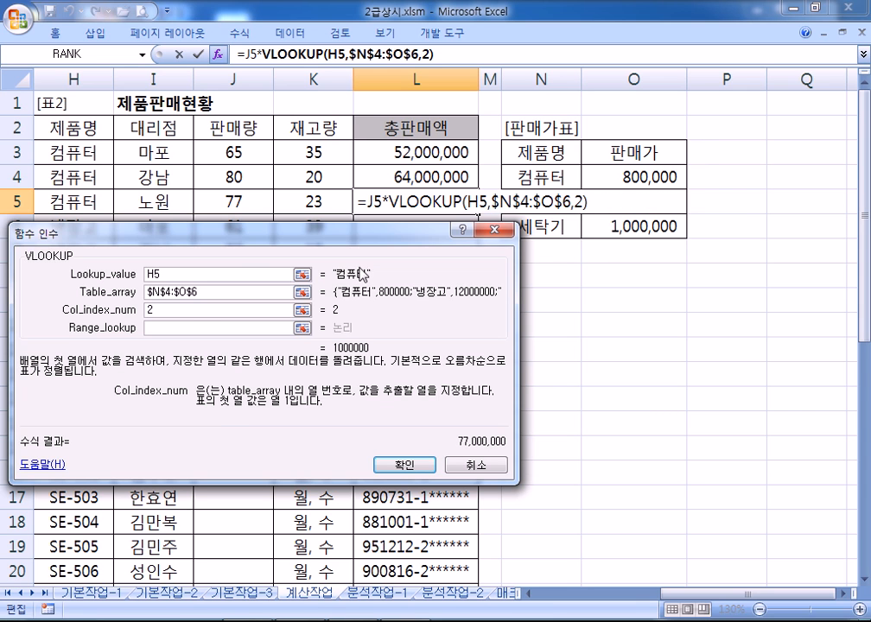
key(Tab)
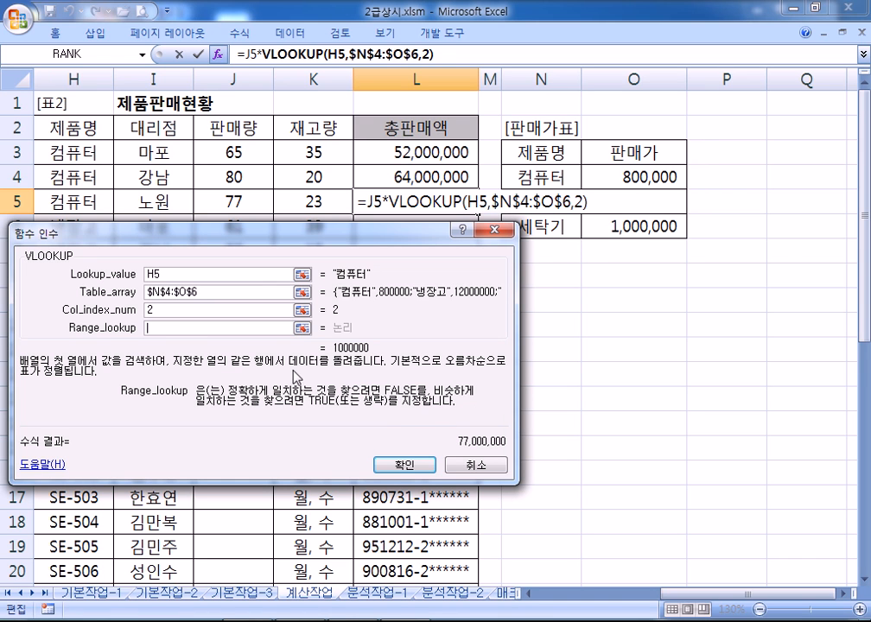
text(F)
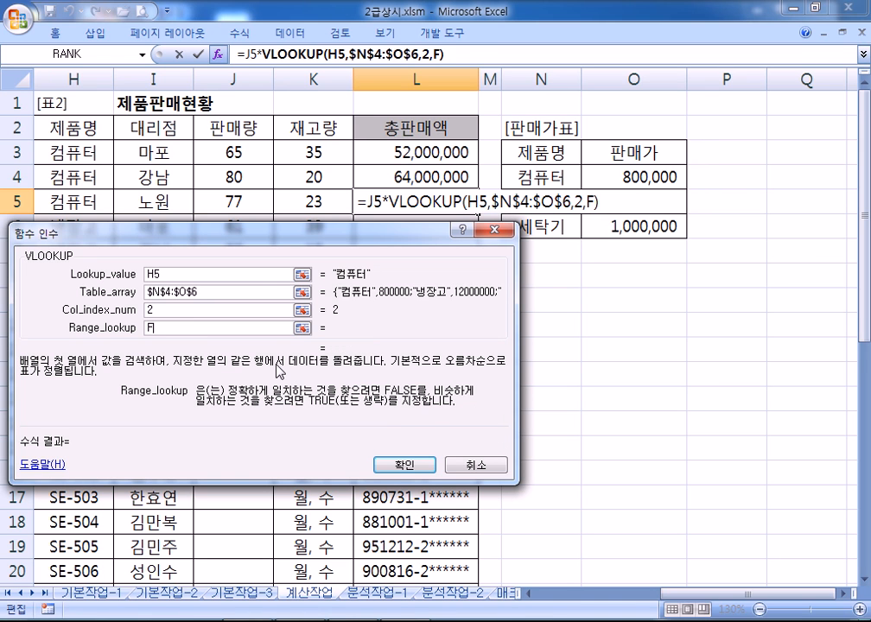
text(ALSE)
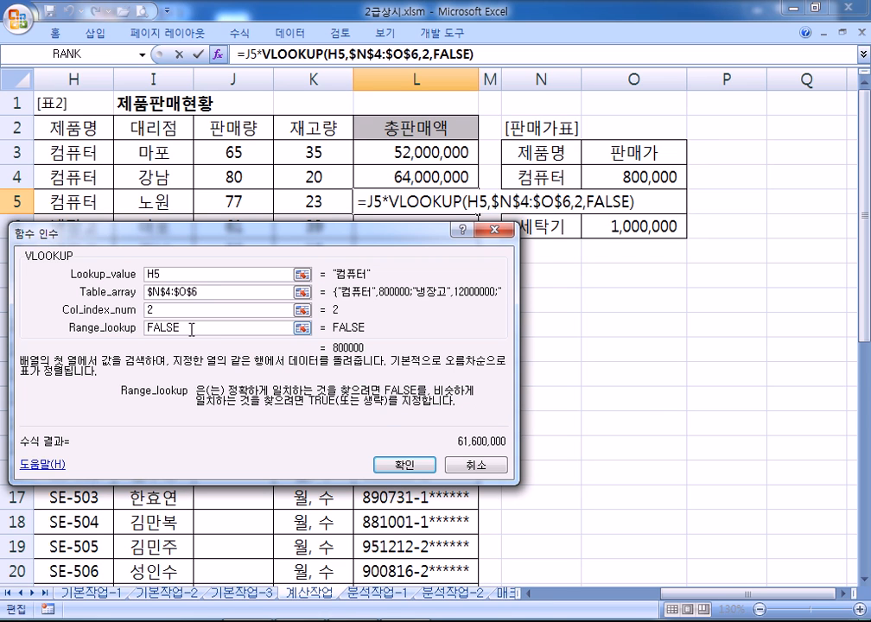
drag(191, 329, 128, 335)
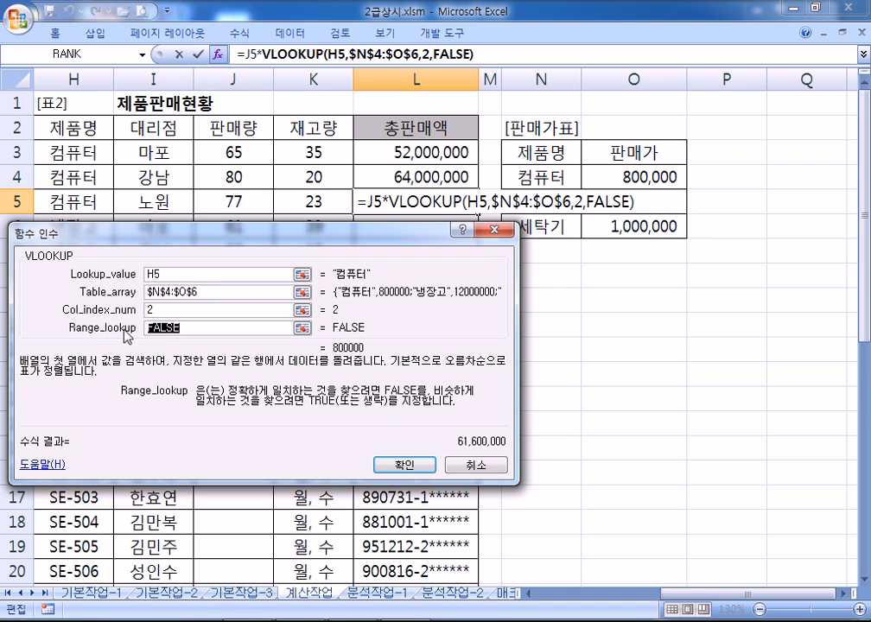
click(403, 464)
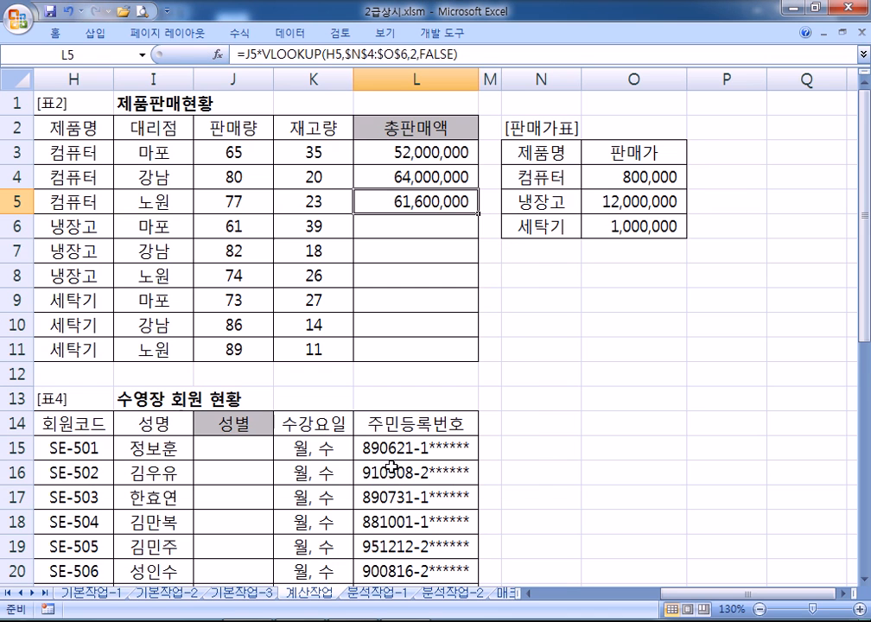
Fill L5's formula down to L11 and verify the copied formula in L8
drag(478, 213, 483, 357)
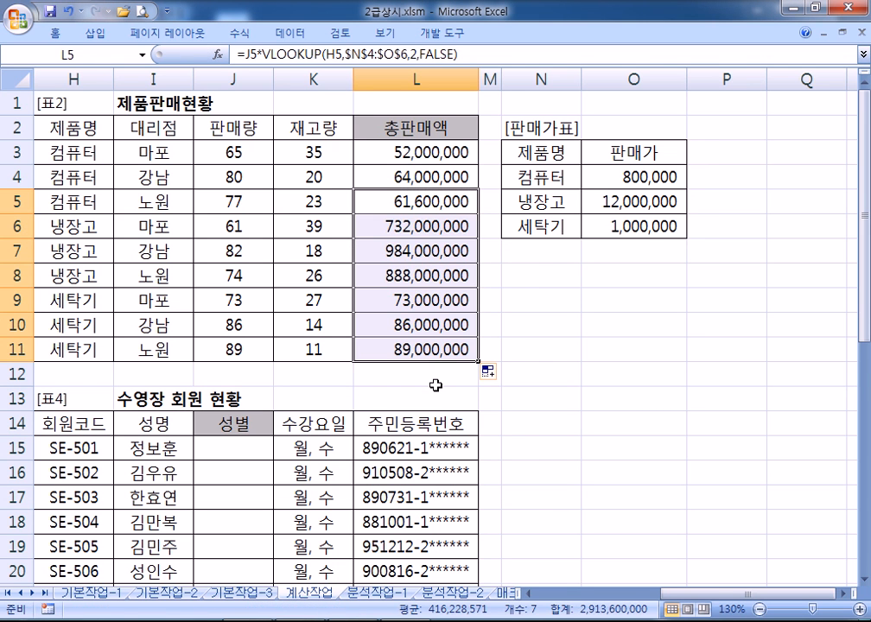
click(426, 280)
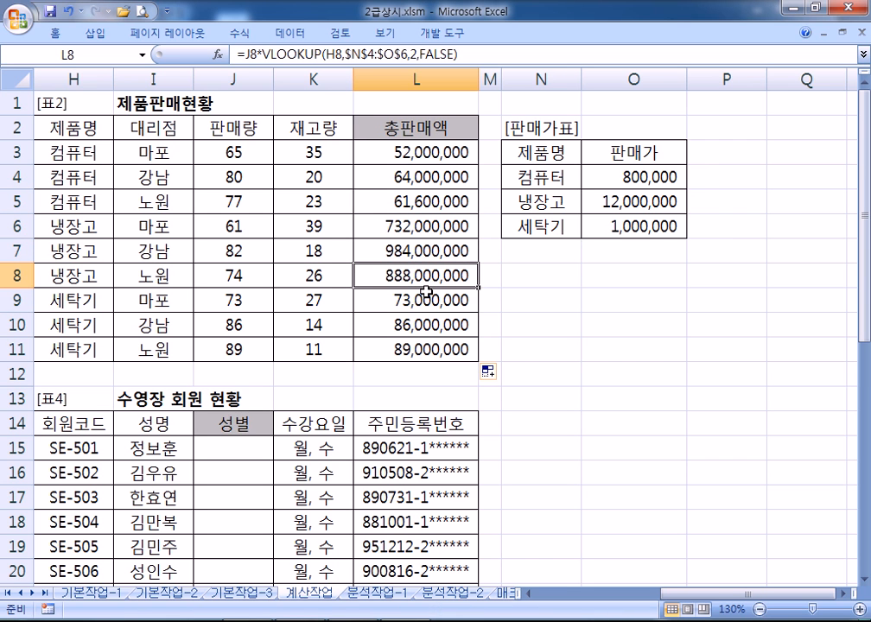
key(Home)
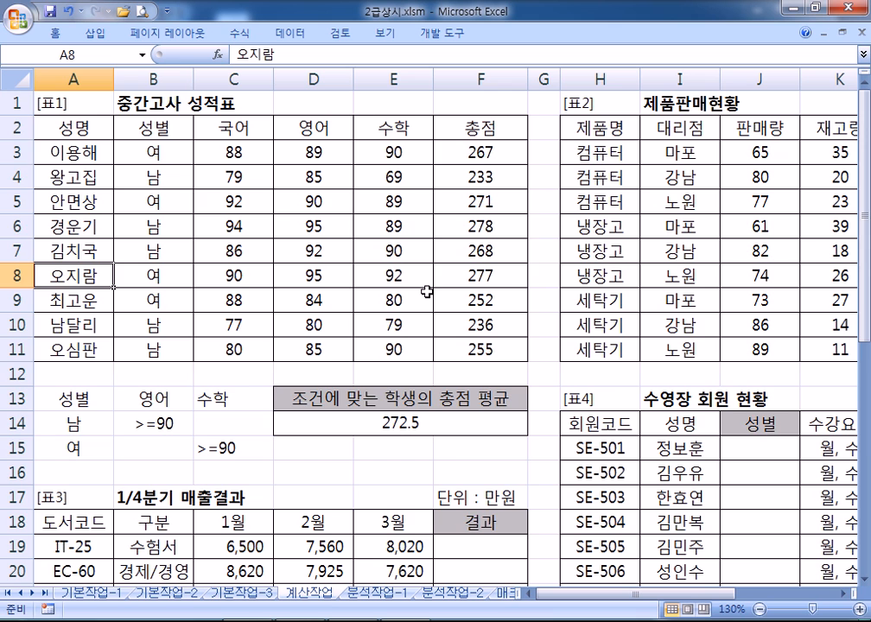
Review the 1월–3월 sales in C19:E26, then enter =IF( in F19 and open its arguments
scroll(426, 292, down, 5)
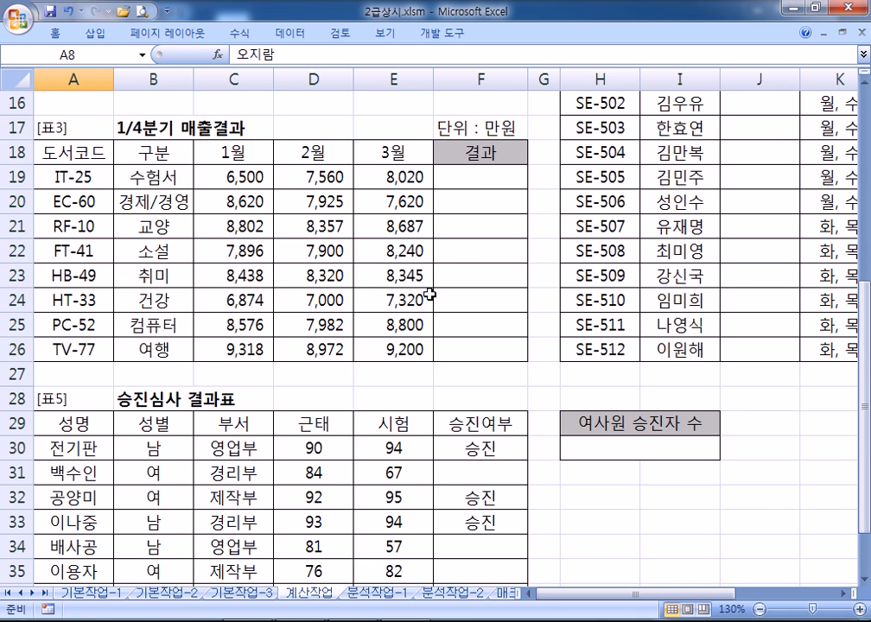
click(465, 181)
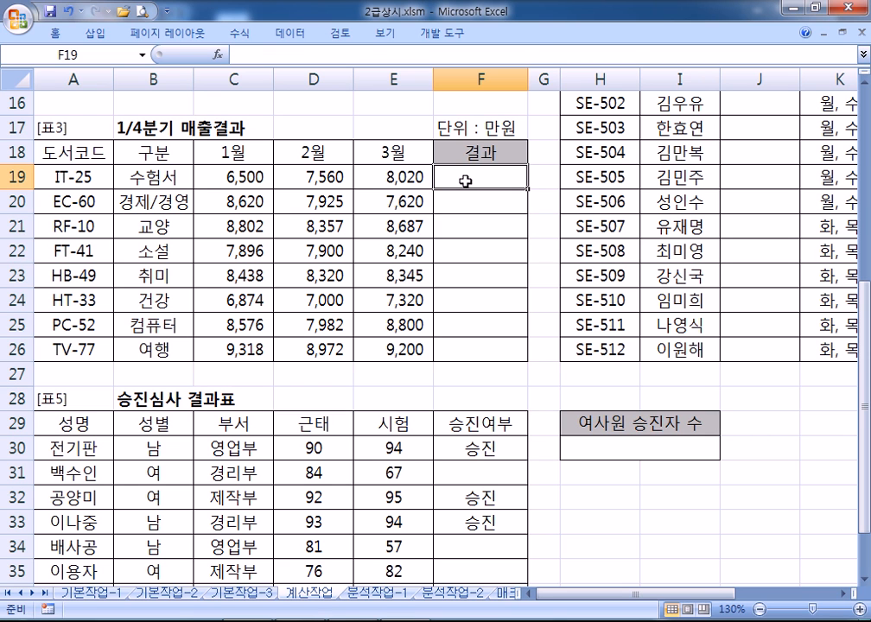
click(227, 175)
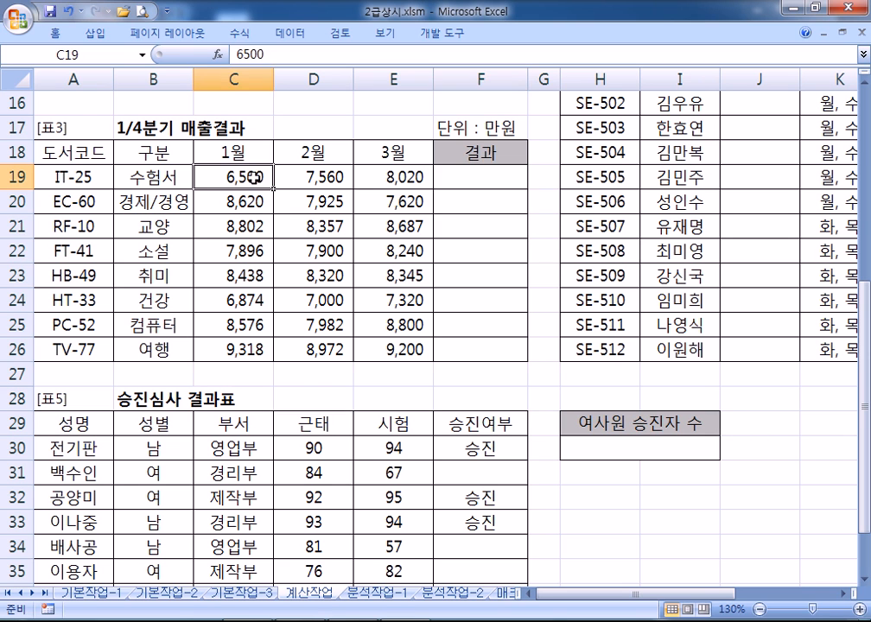
click(327, 178)
click(378, 171)
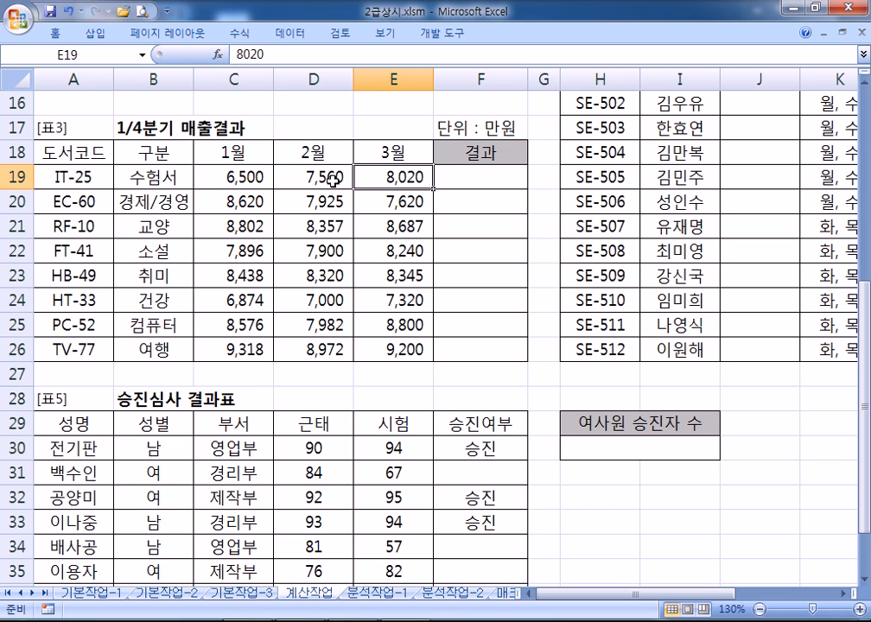
click(259, 175)
drag(229, 179, 217, 356)
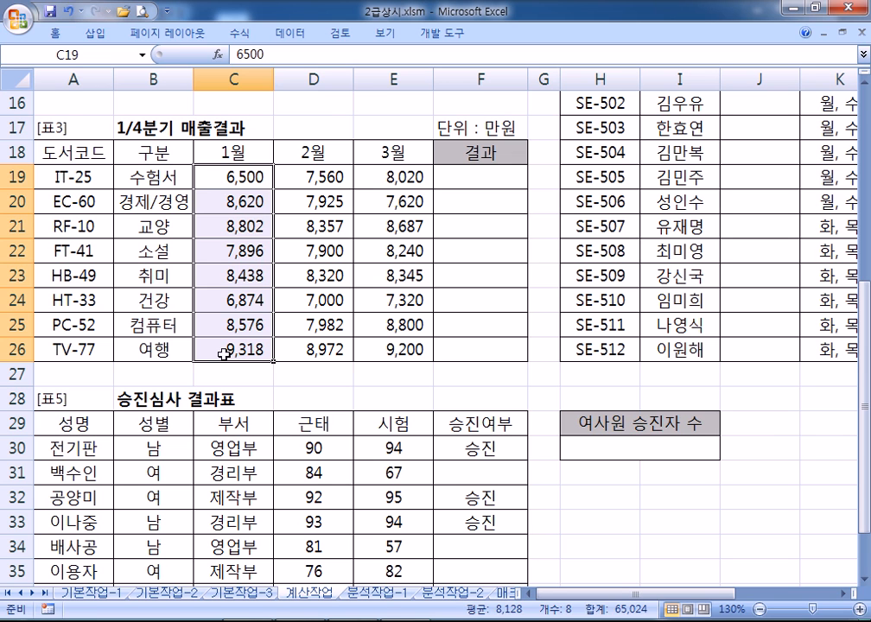
drag(326, 181, 326, 352)
drag(391, 187, 398, 349)
click(454, 177)
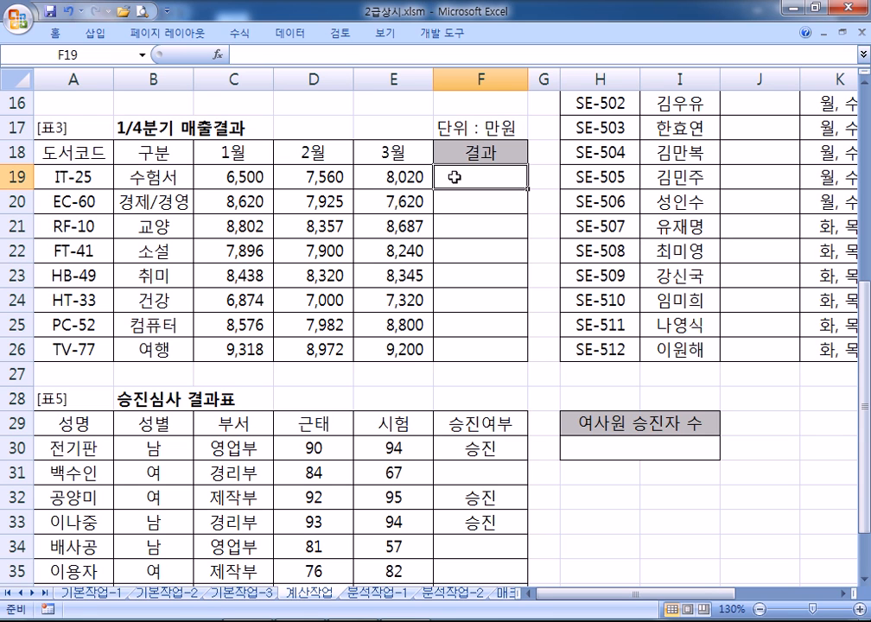
text(=IF)
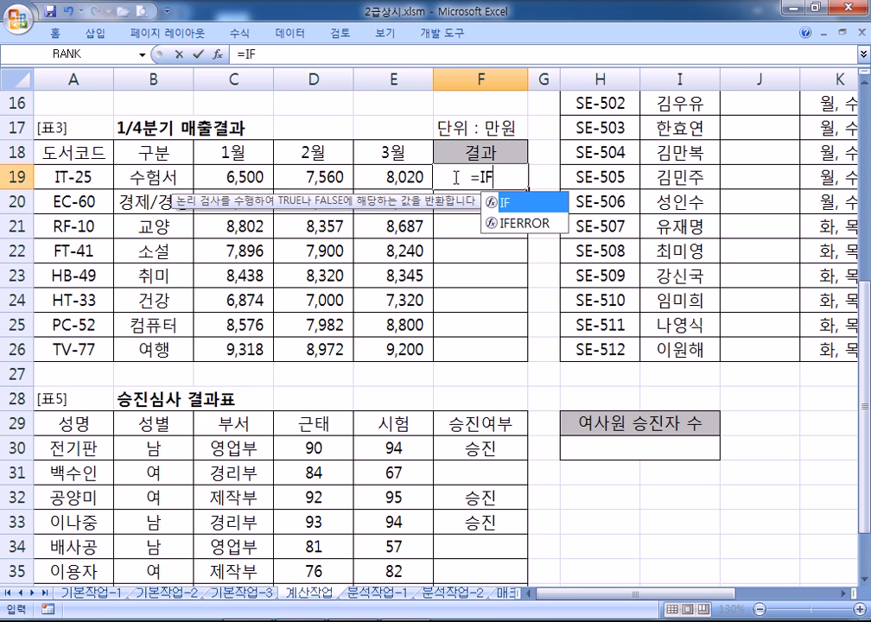
text(()
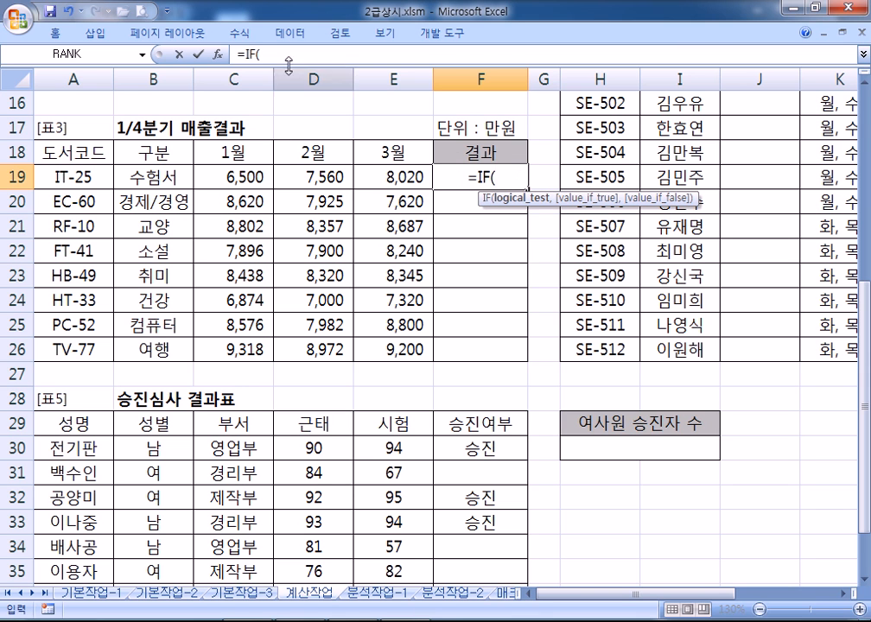
click(217, 53)
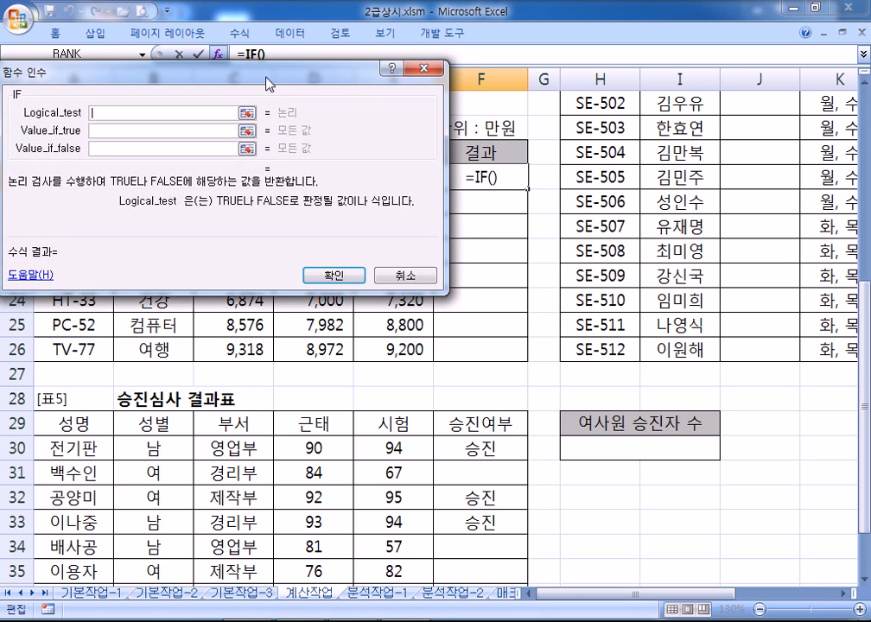
Enter 효자도서 as the IF's value if true
drag(267, 78, 385, 212)
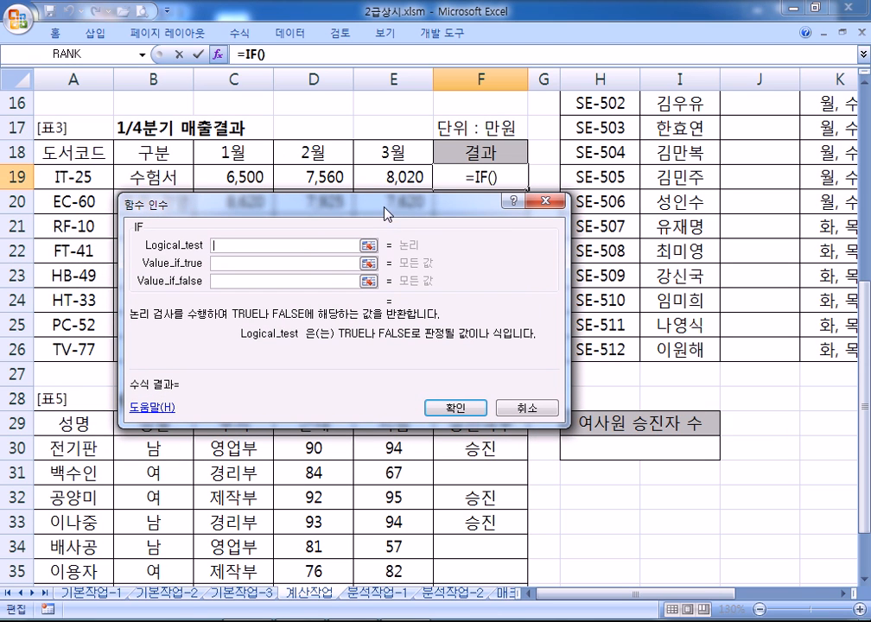
click(227, 263)
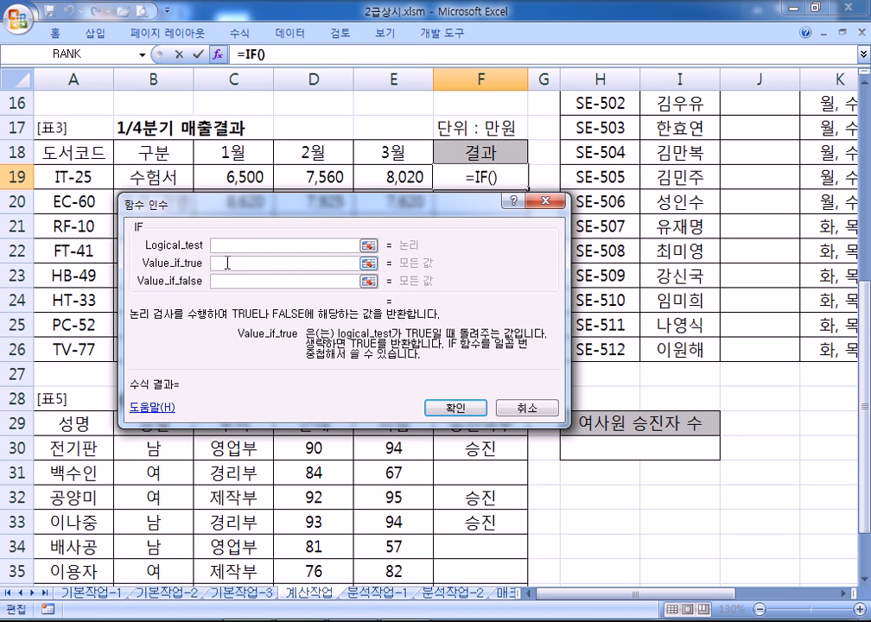
text(GYWK)
key(BackSpace)
key(BackSpace)
key(BackSpace)
key(BackSpace)
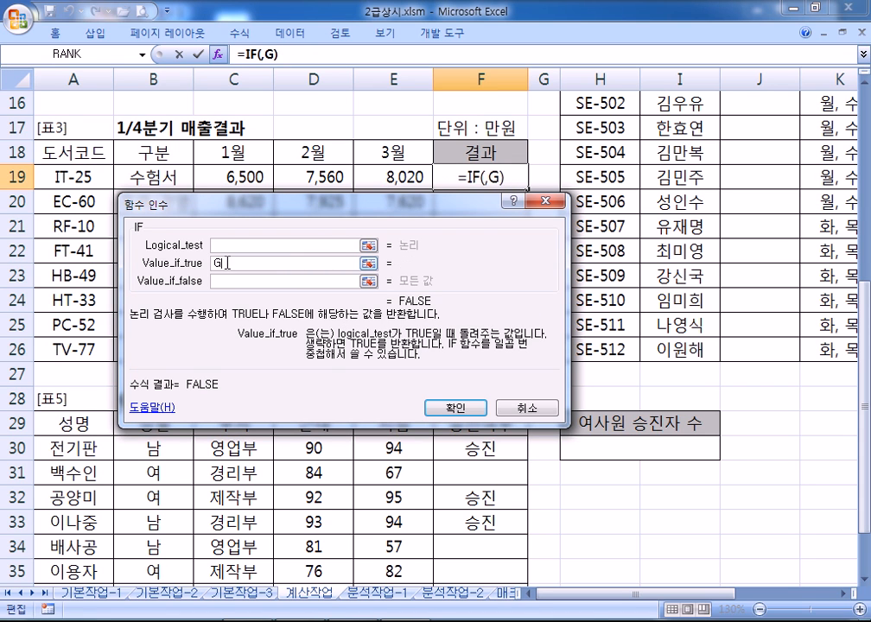
text(효자)
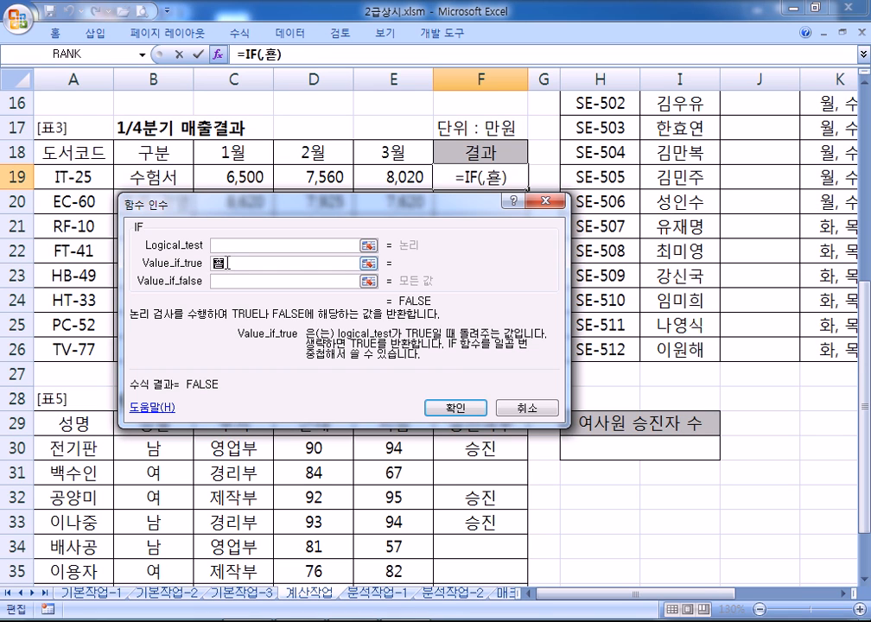
text(도서)
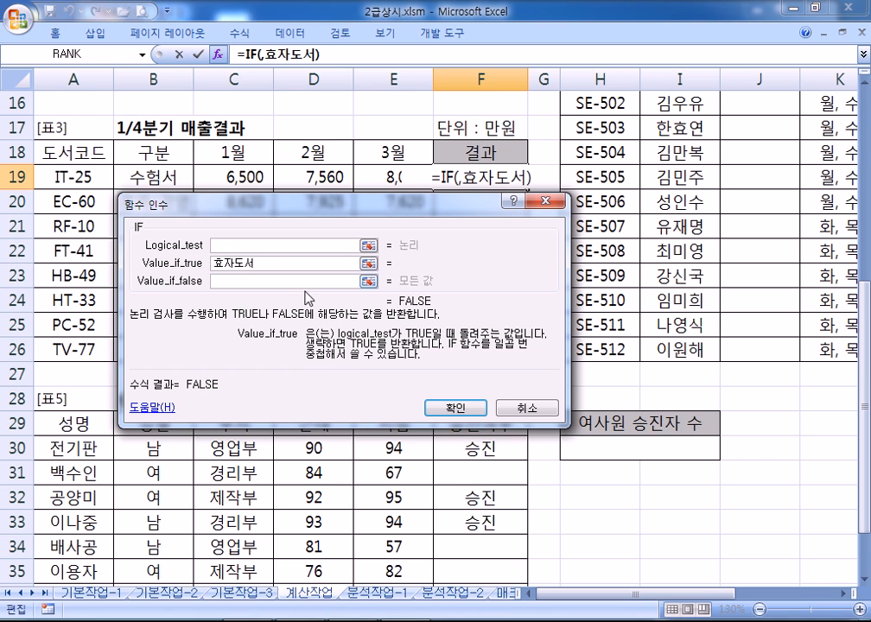
Enter "" as the value if false and move to the logical test
click(280, 282)
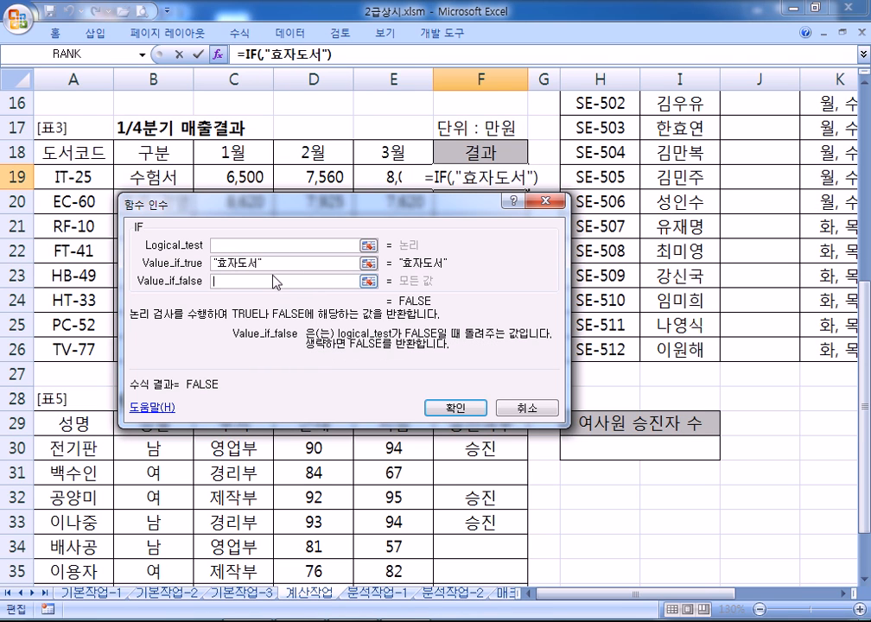
click(278, 265)
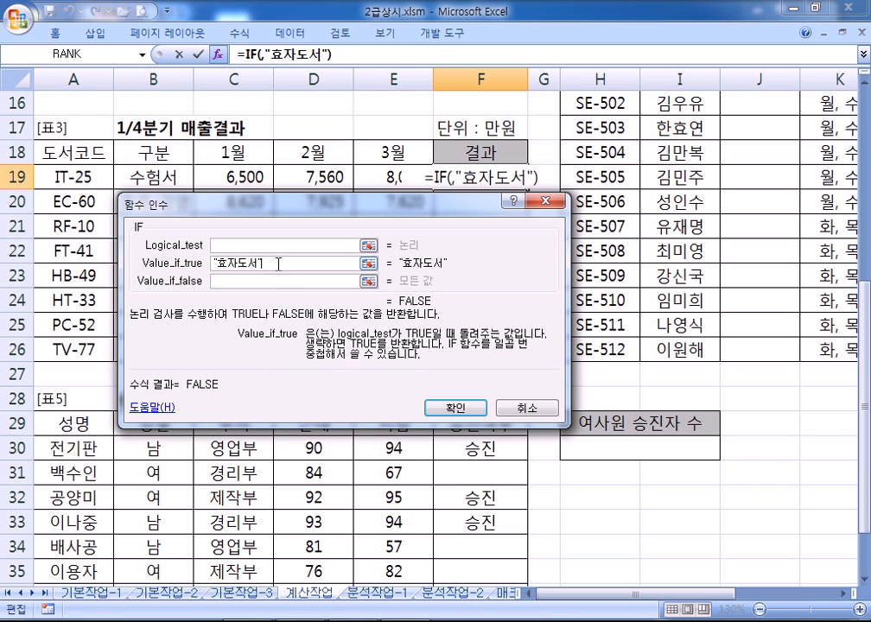
click(252, 281)
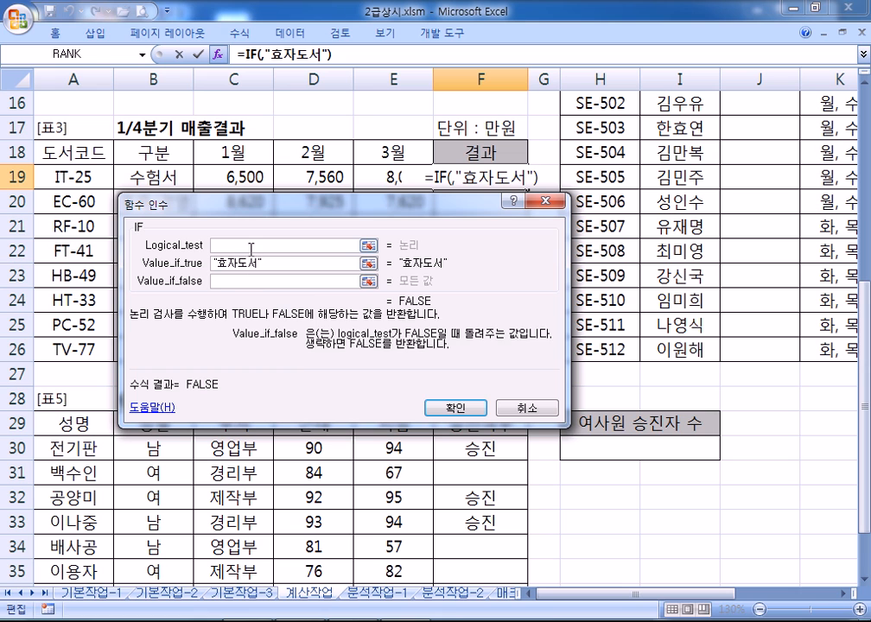
click(250, 247)
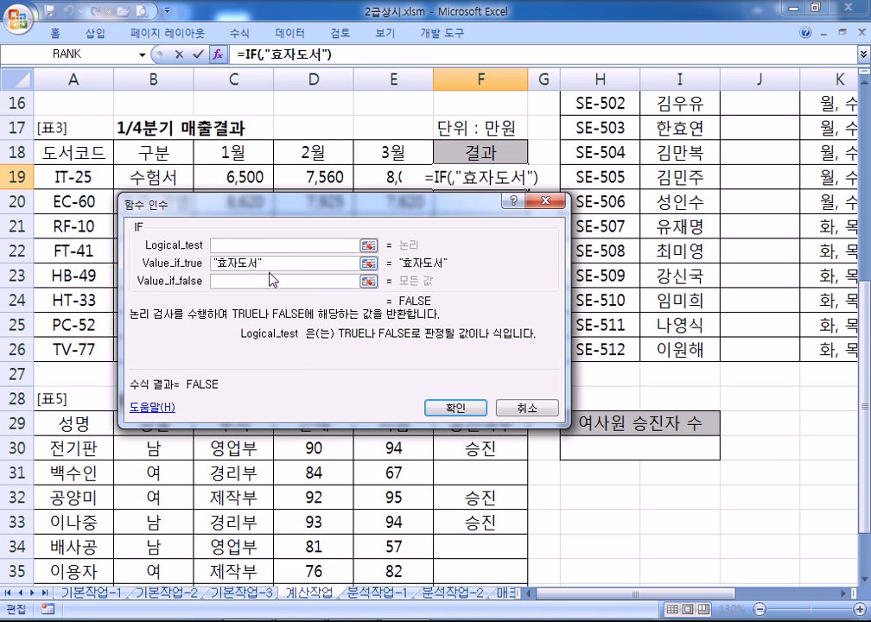
click(277, 266)
click(230, 282)
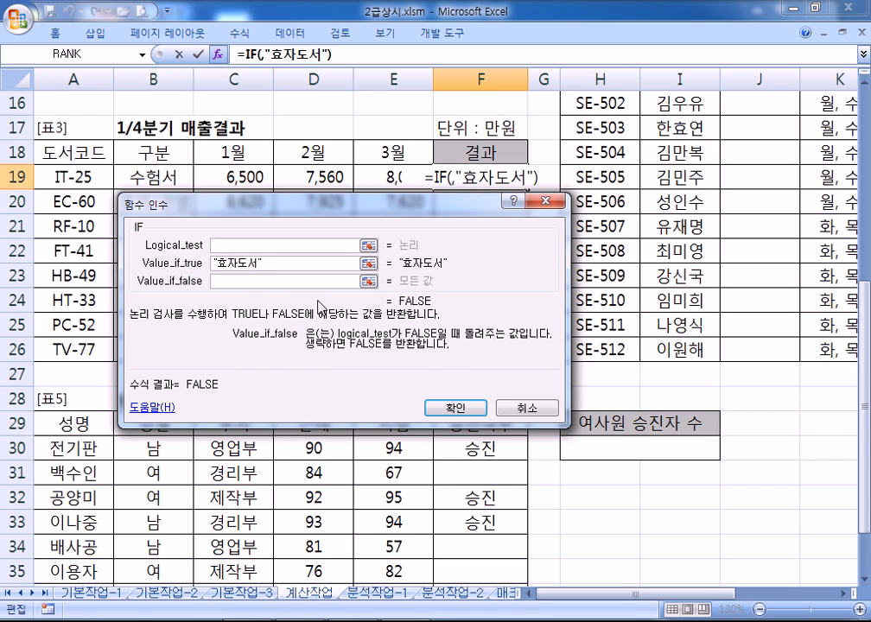
text("")
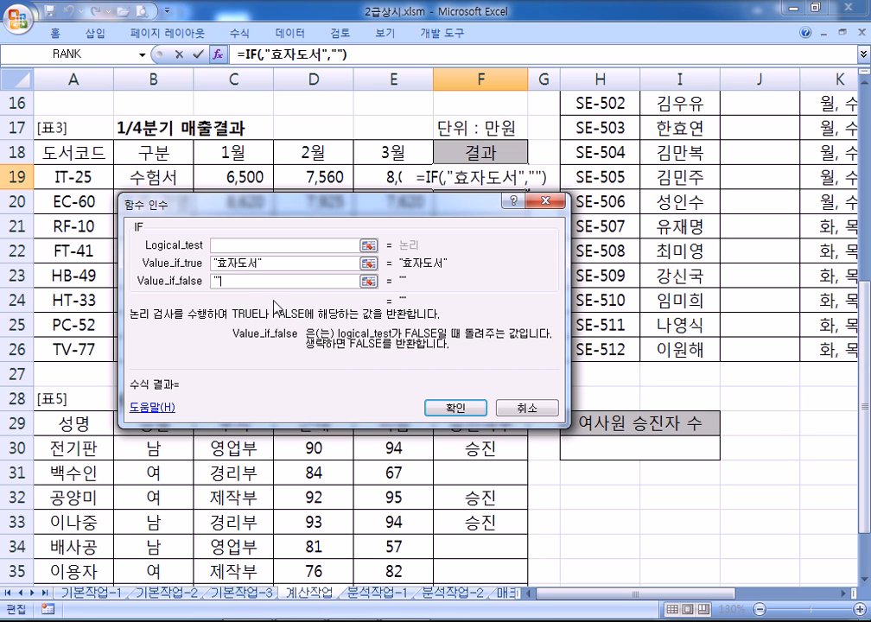
click(249, 246)
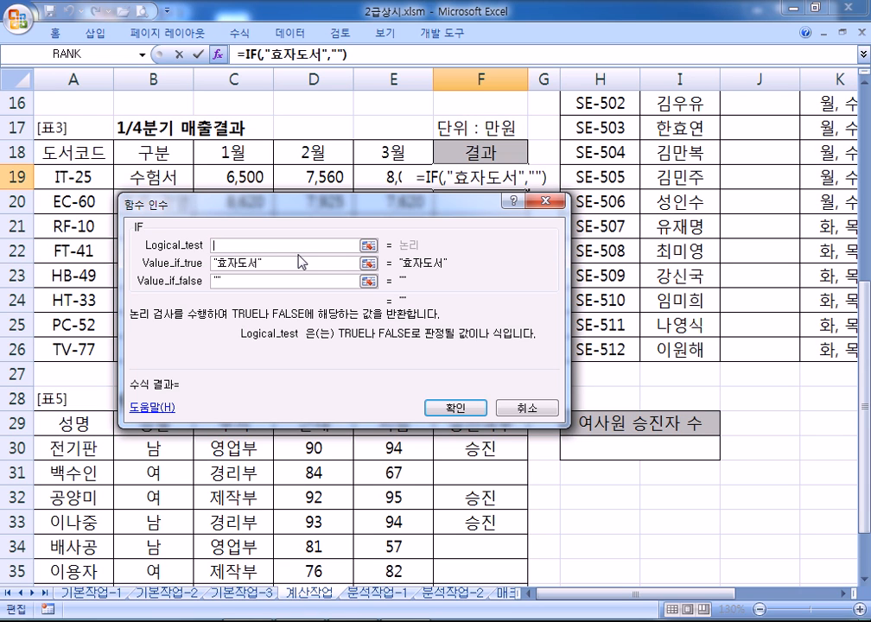
click(144, 55)
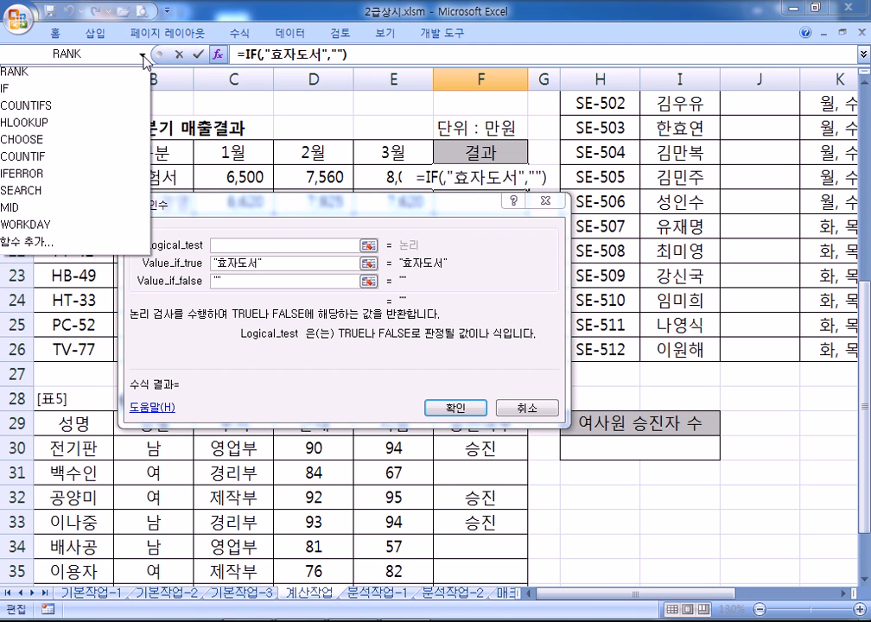
Insert an empty AND function as the IF condition, giving =IF(AND(),"효자도서","")
click(143, 55)
click(143, 55)
click(143, 55)
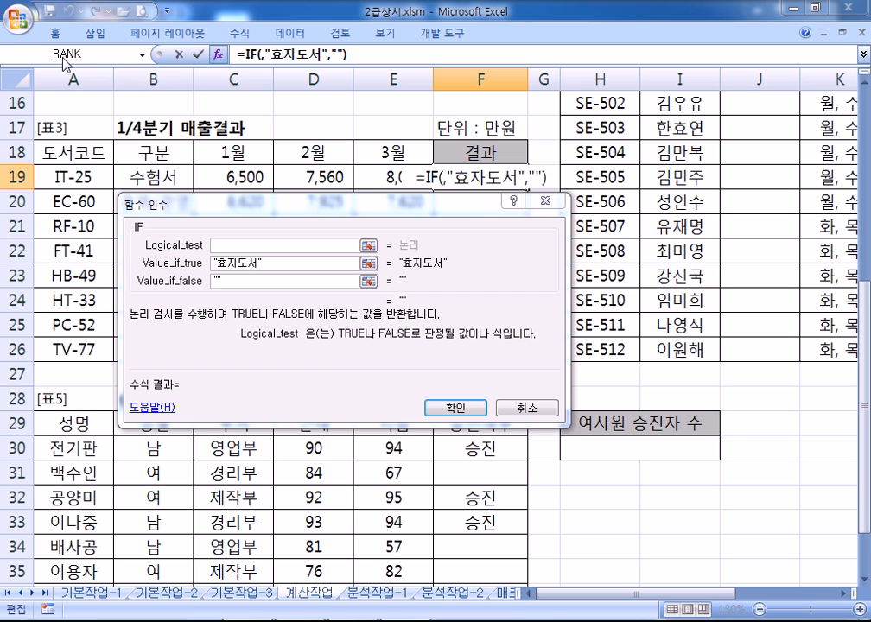
click(143, 56)
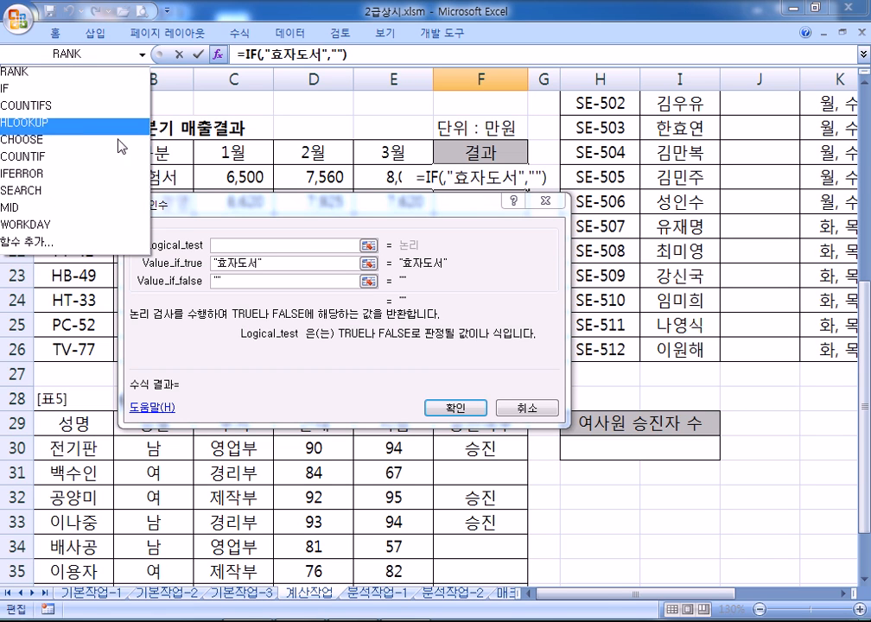
click(54, 249)
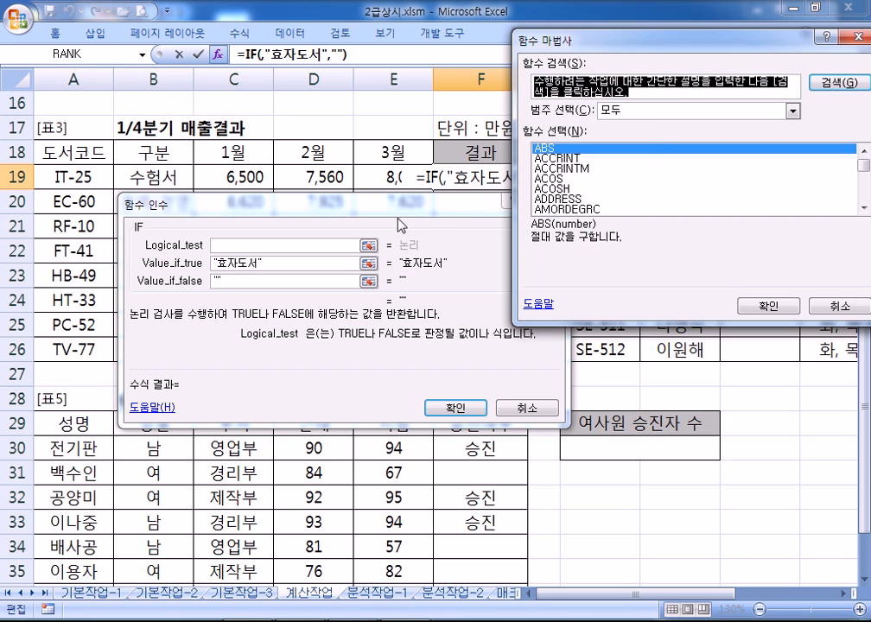
drag(619, 38, 458, 45)
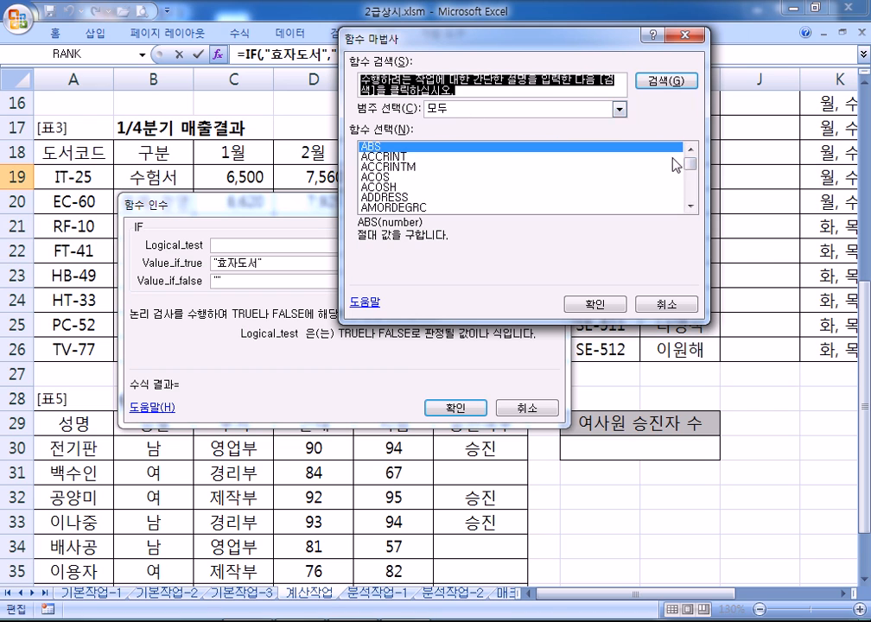
click(690, 205)
click(690, 204)
click(690, 205)
click(690, 205)
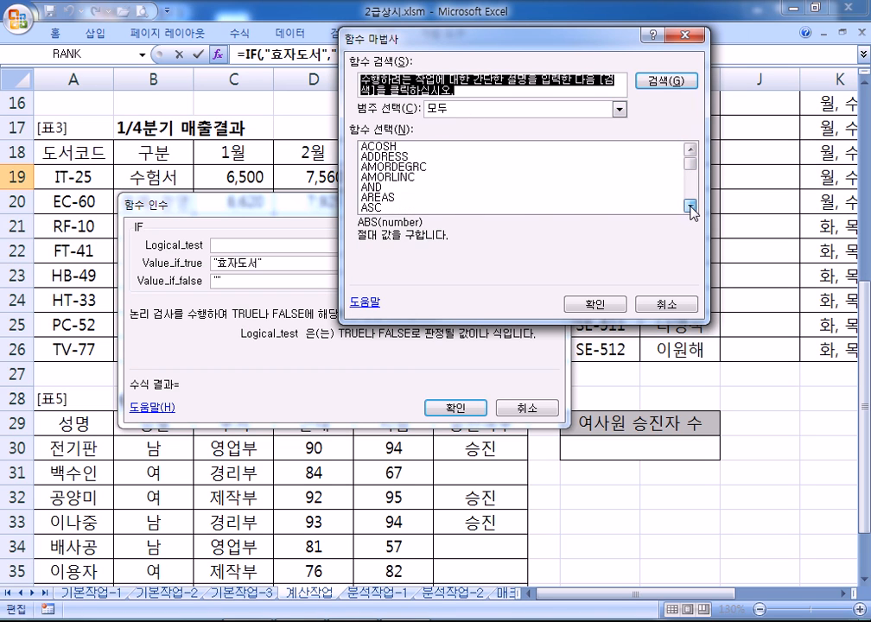
click(376, 188)
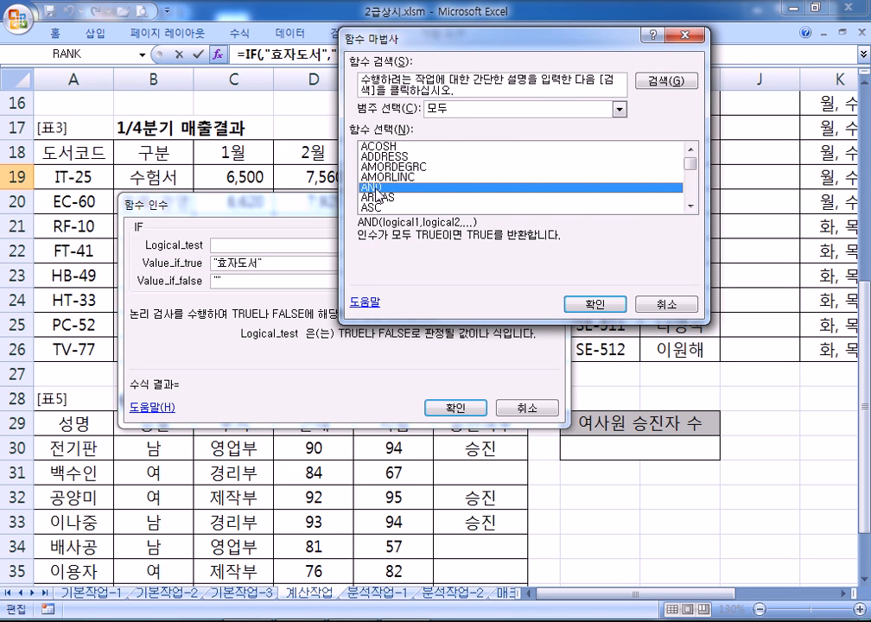
click(613, 310)
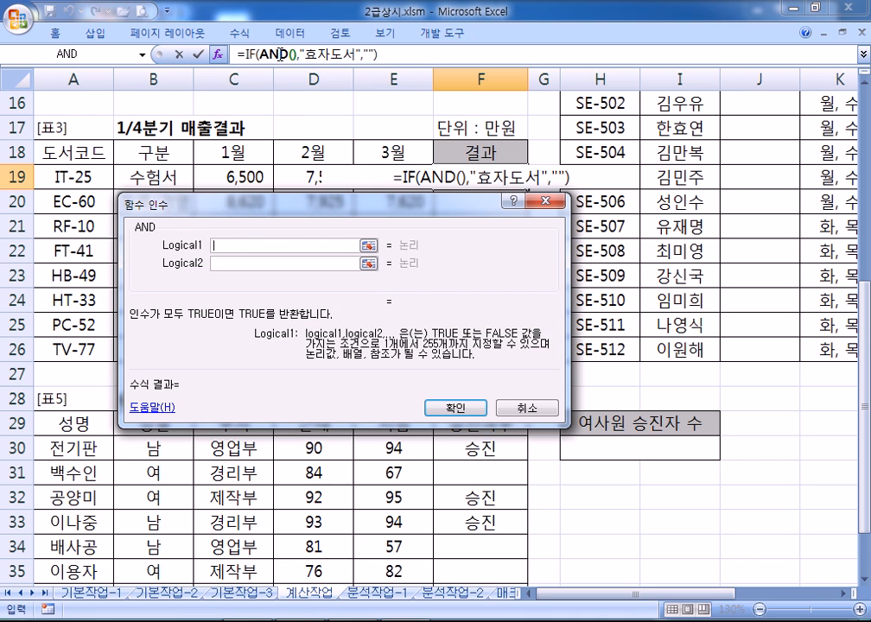
Start AND's first condition by entering C19>= in Logical1
click(329, 57)
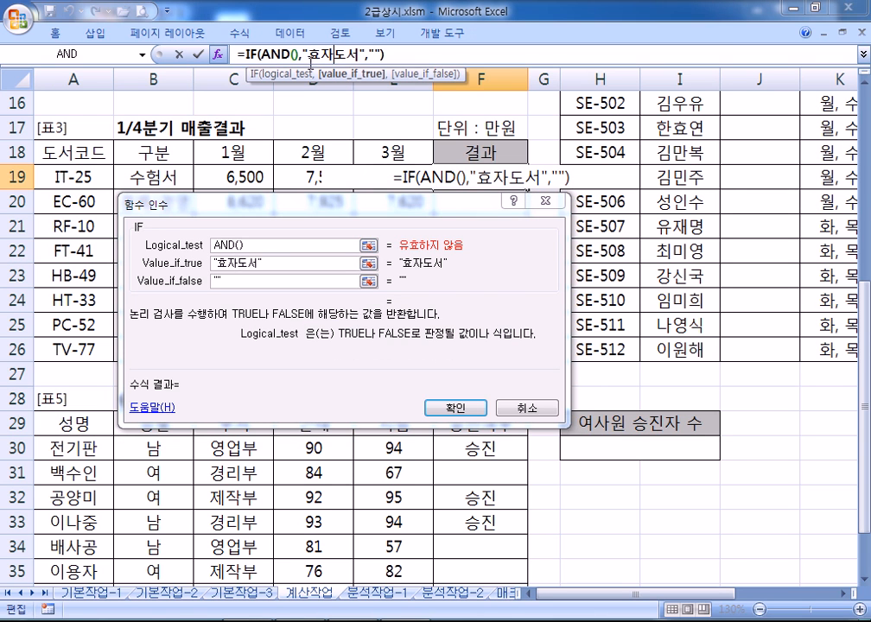
click(278, 53)
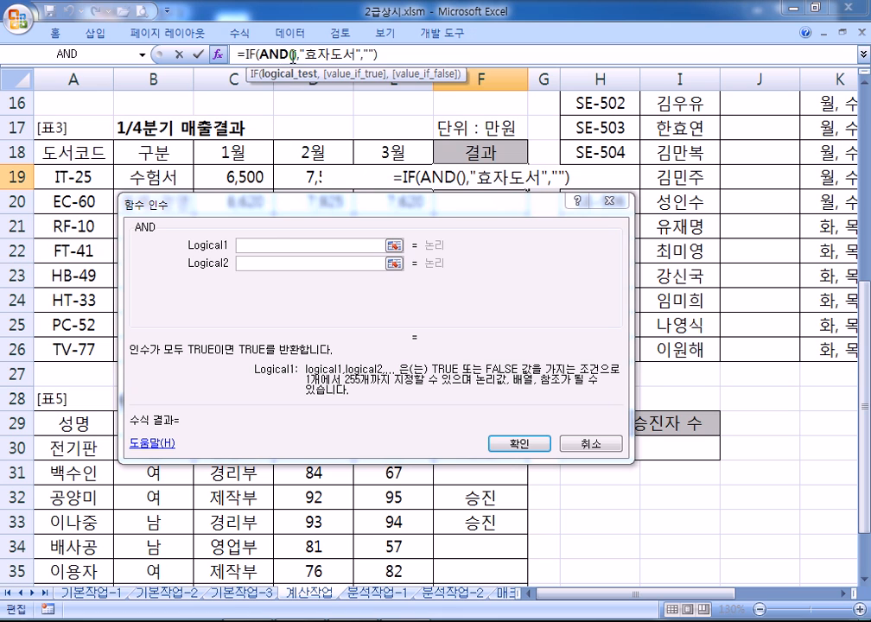
click(267, 246)
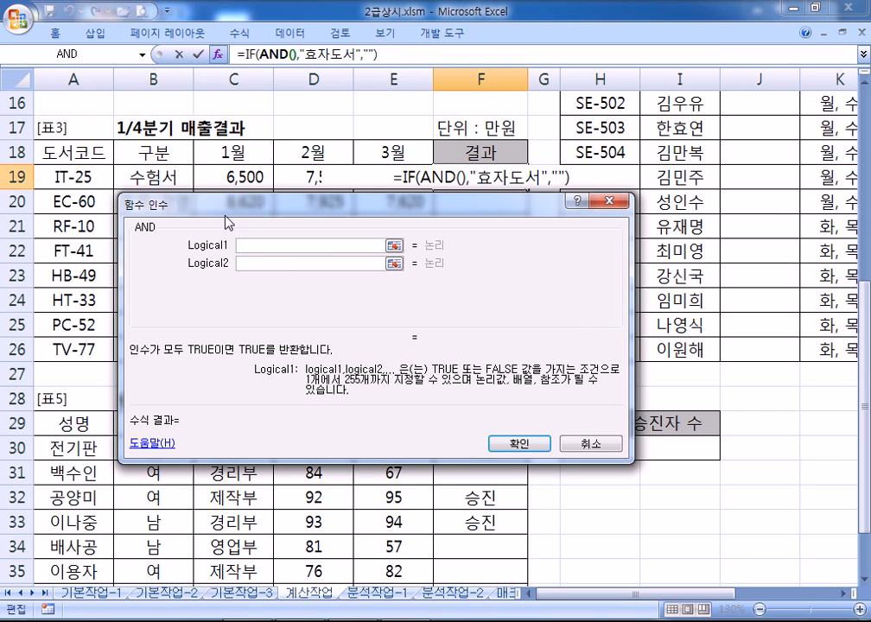
drag(234, 216, 420, 214)
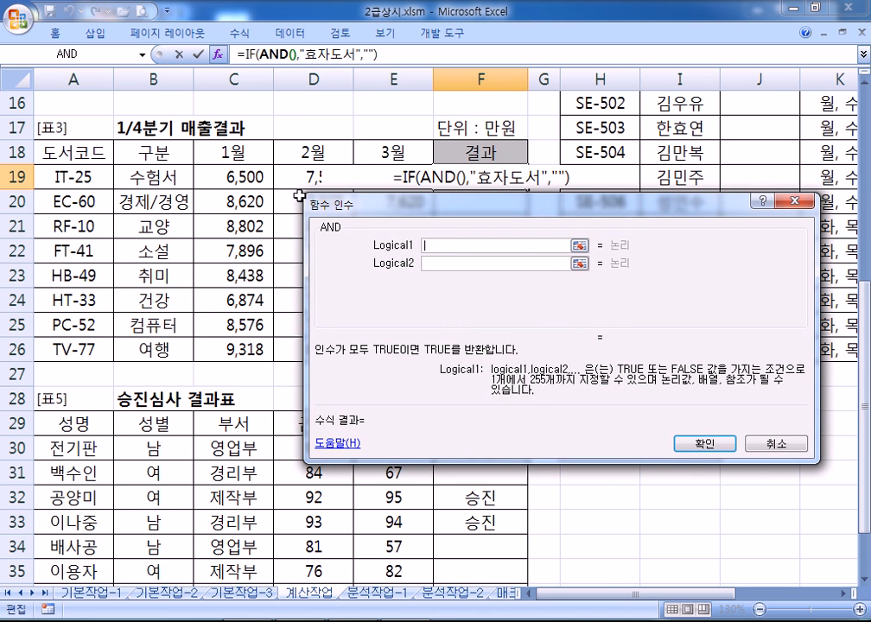
click(241, 176)
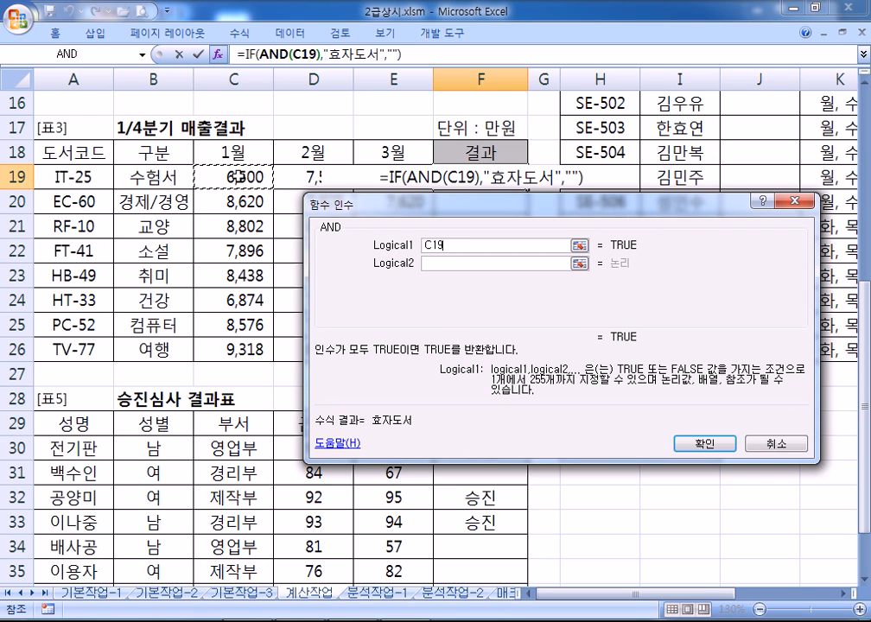
text(>=)
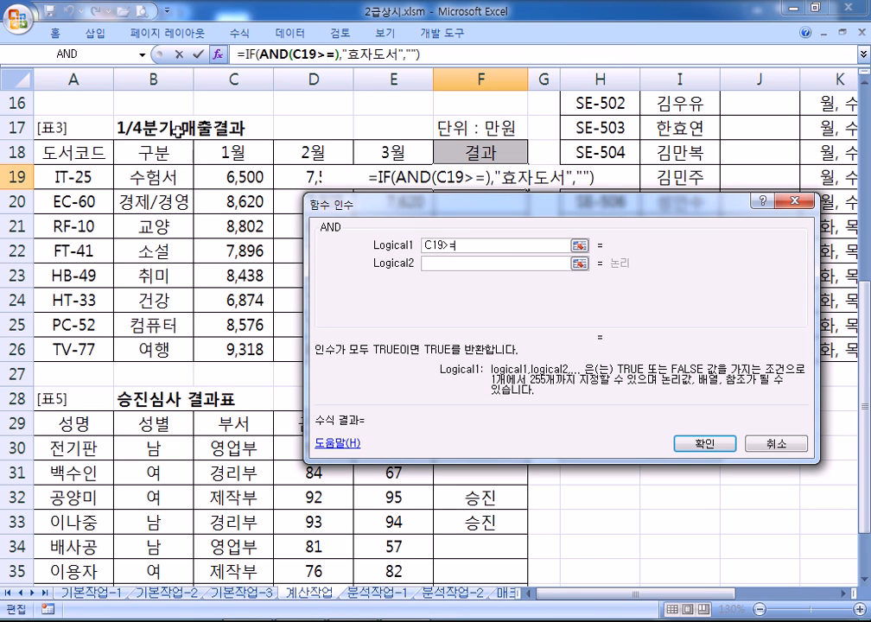
Complete the first condition with AVERAGE over absolute range $C$19:$C$26
click(123, 57)
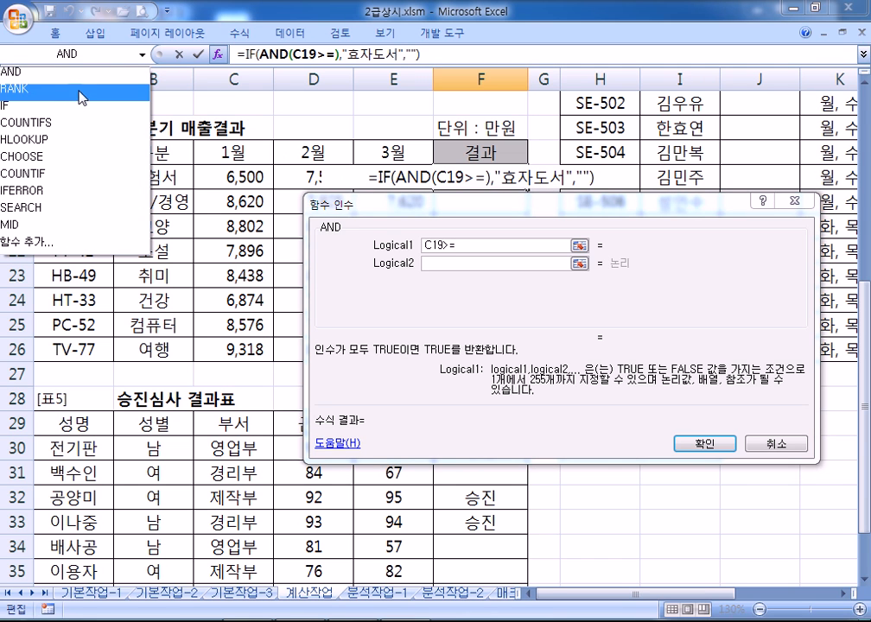
click(44, 246)
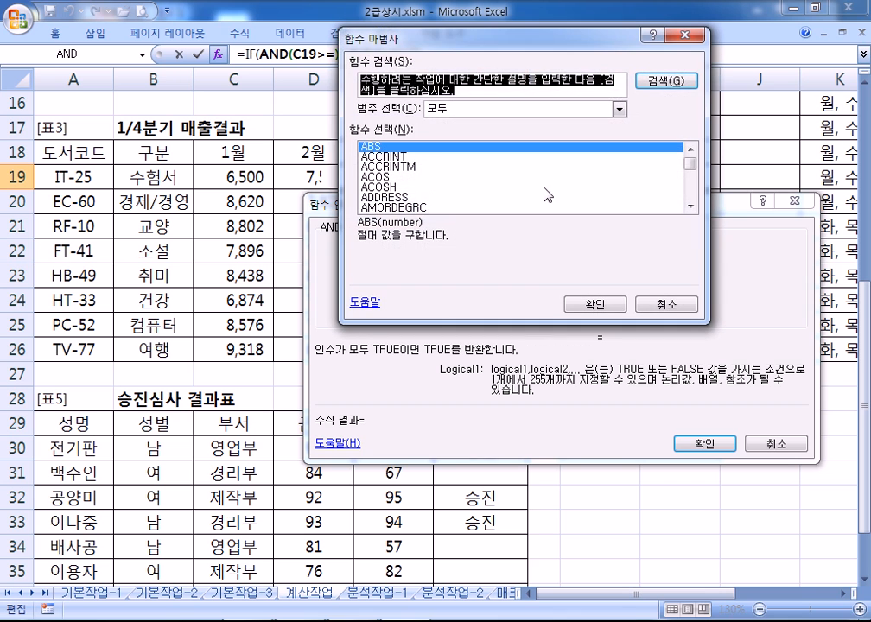
click(690, 206)
click(690, 206)
click(690, 206)
click(690, 206)
click(690, 206)
click(690, 206)
click(690, 206)
click(690, 205)
click(690, 206)
click(690, 206)
click(398, 198)
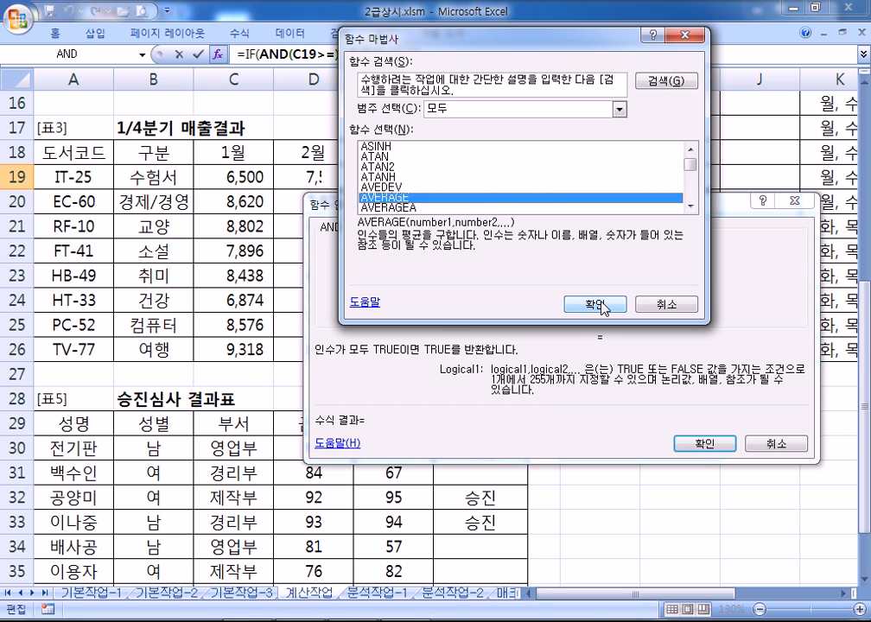
click(594, 304)
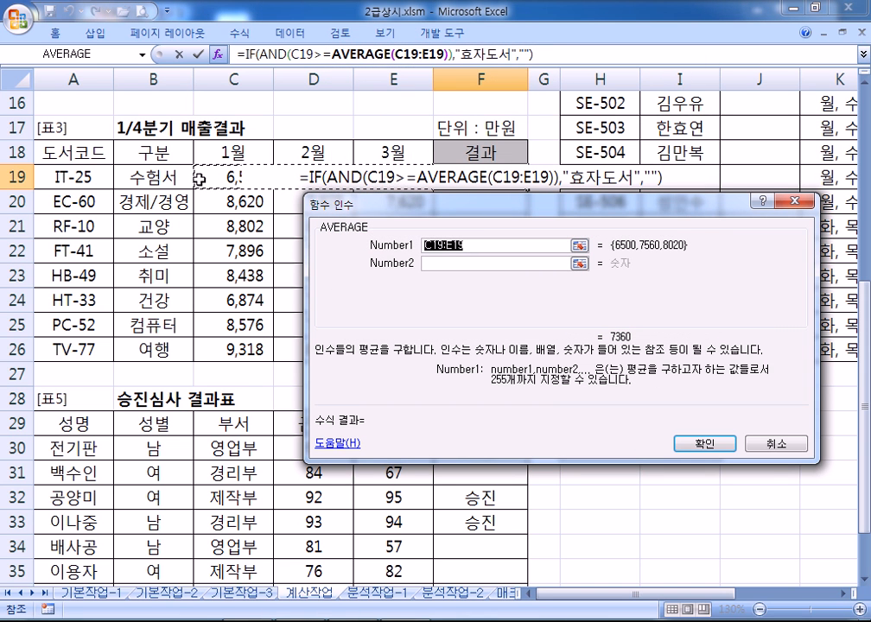
drag(216, 176, 211, 348)
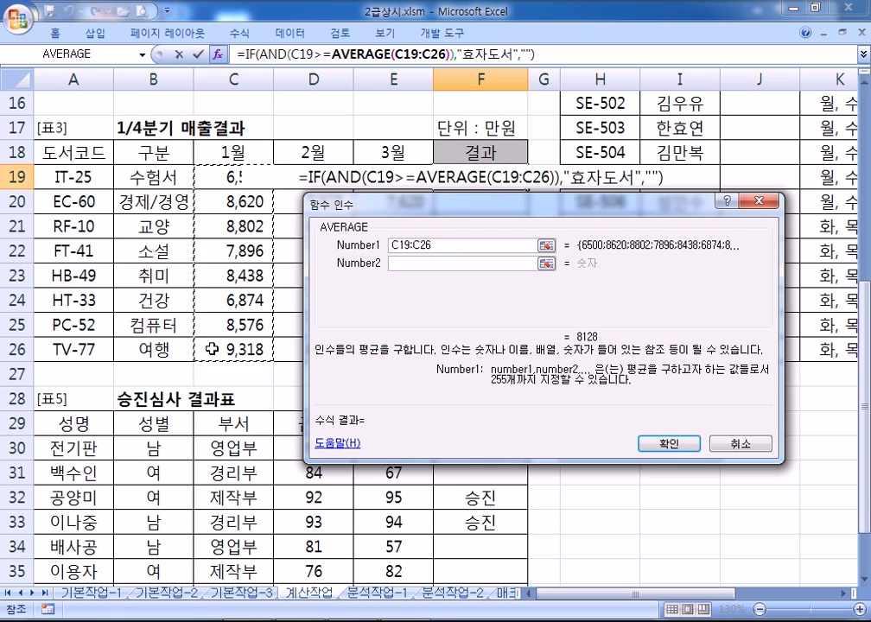
key(F4)
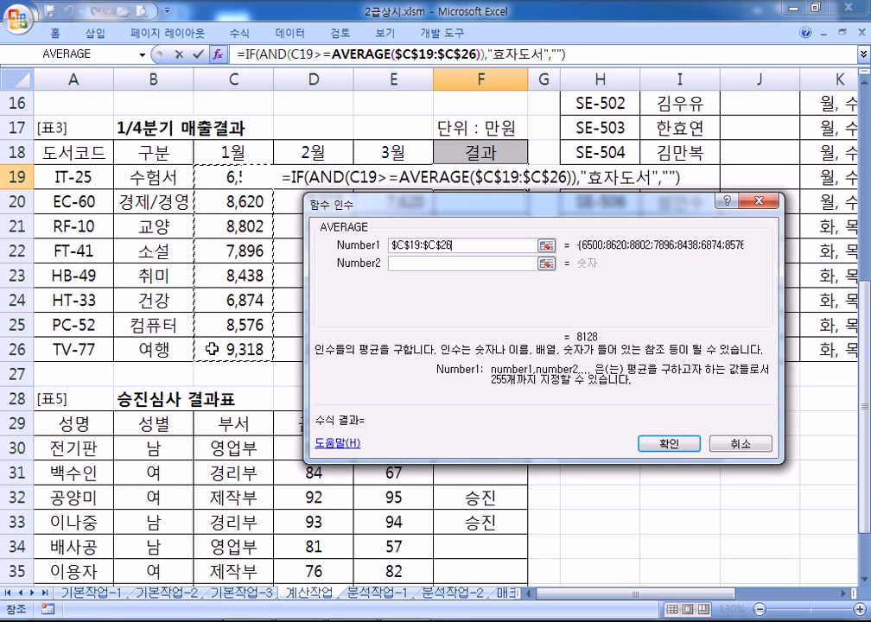
click(279, 54)
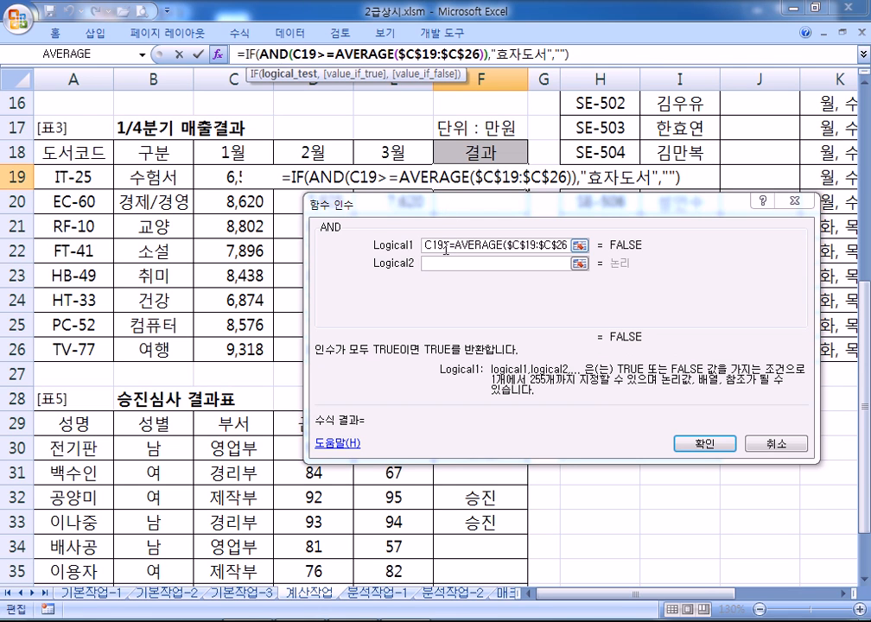
click(246, 54)
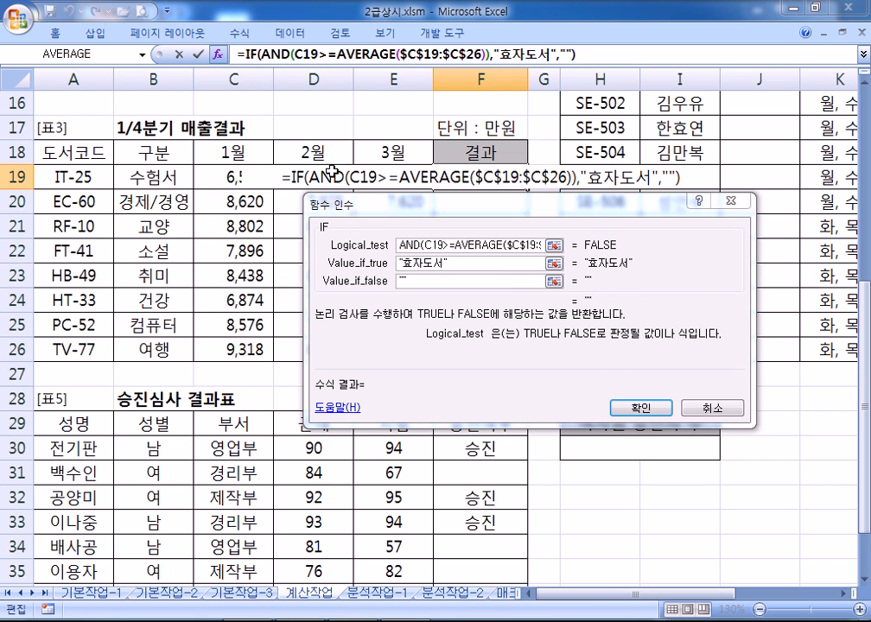
Start AND's second condition by entering D19>= in Logical2
click(278, 55)
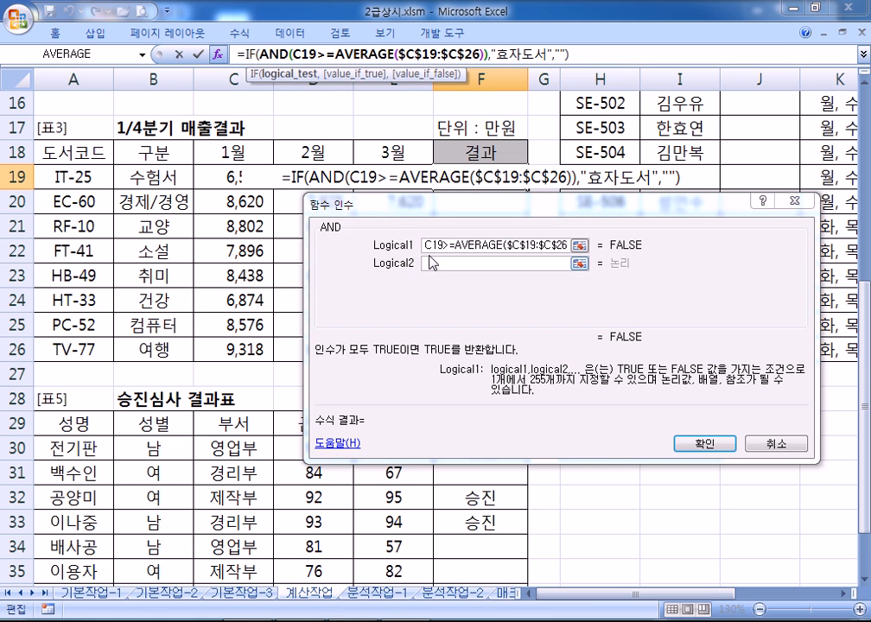
click(362, 52)
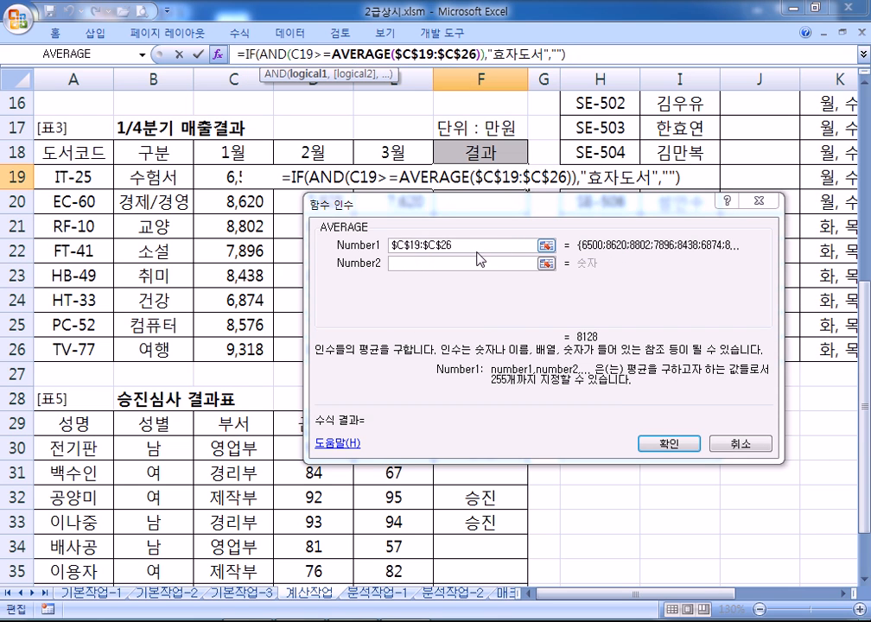
click(277, 56)
click(438, 263)
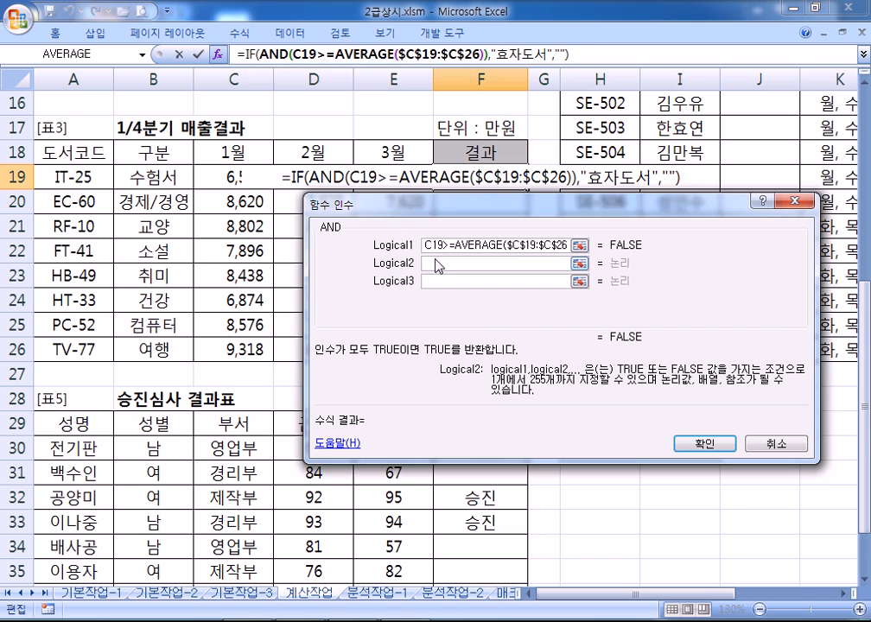
click(301, 177)
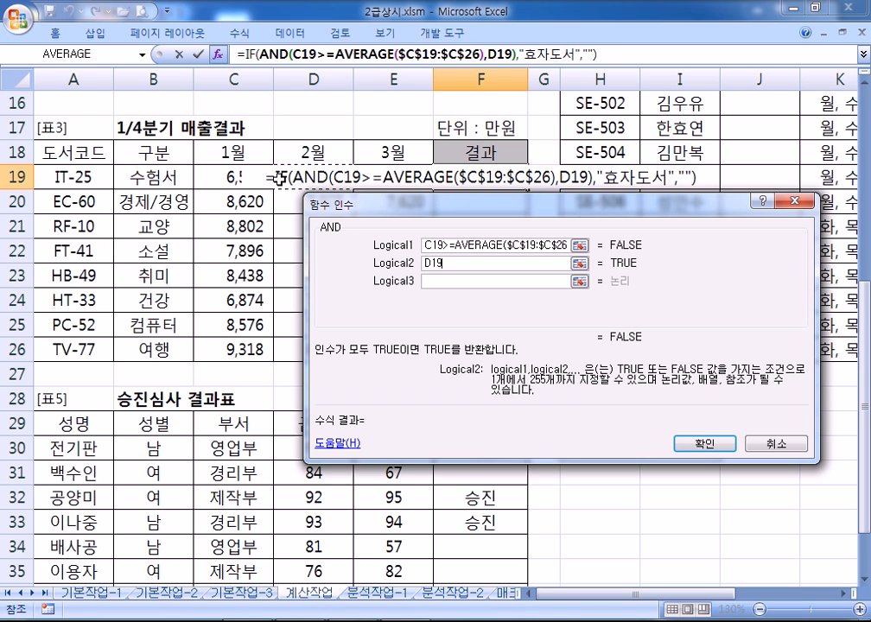
text(>=)
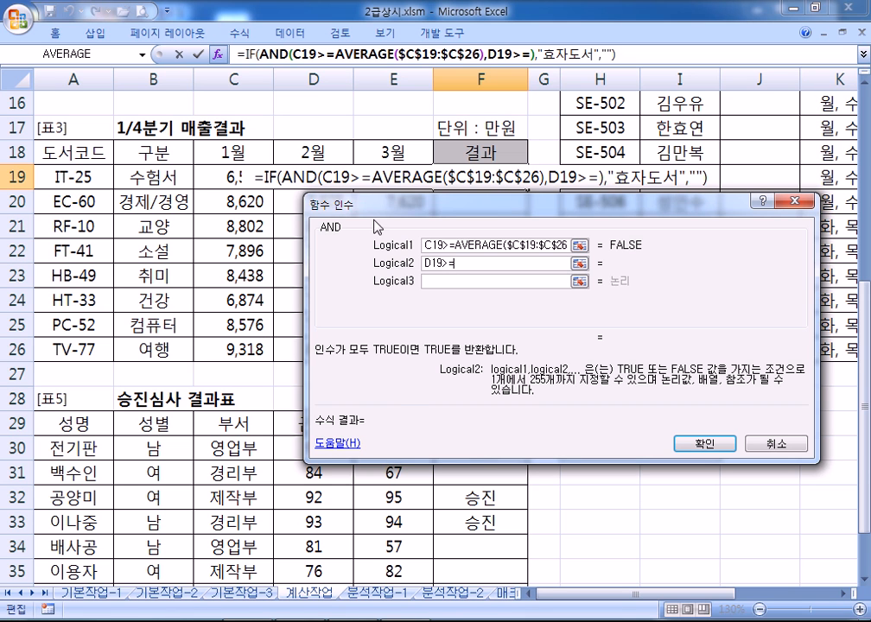
Complete the second condition with AVERAGE over absolute range $D$19:$D$26
mouse_move(407, 206)
mouse_down()
mouse_move(545, 204)
mouse_move(402, 204)
mouse_up()
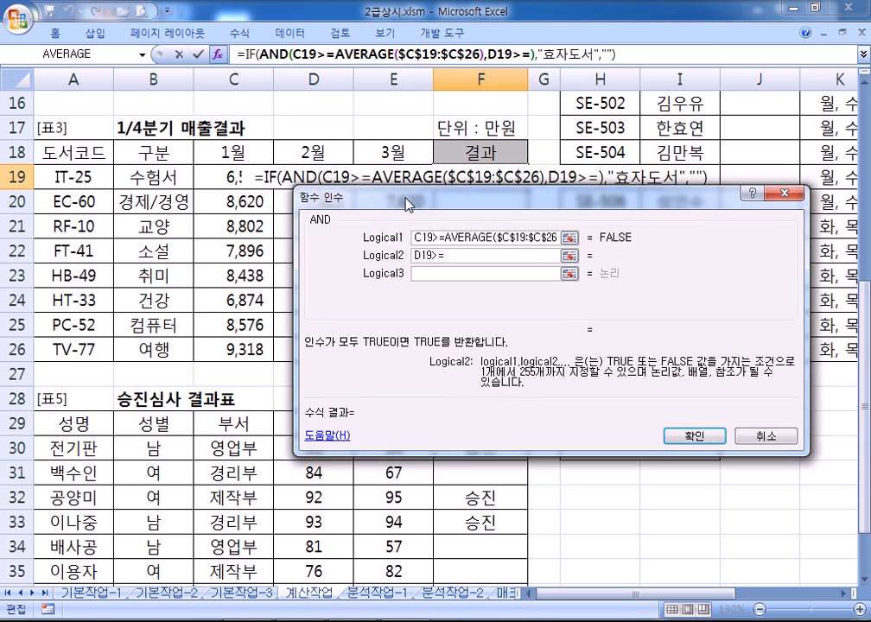
click(90, 57)
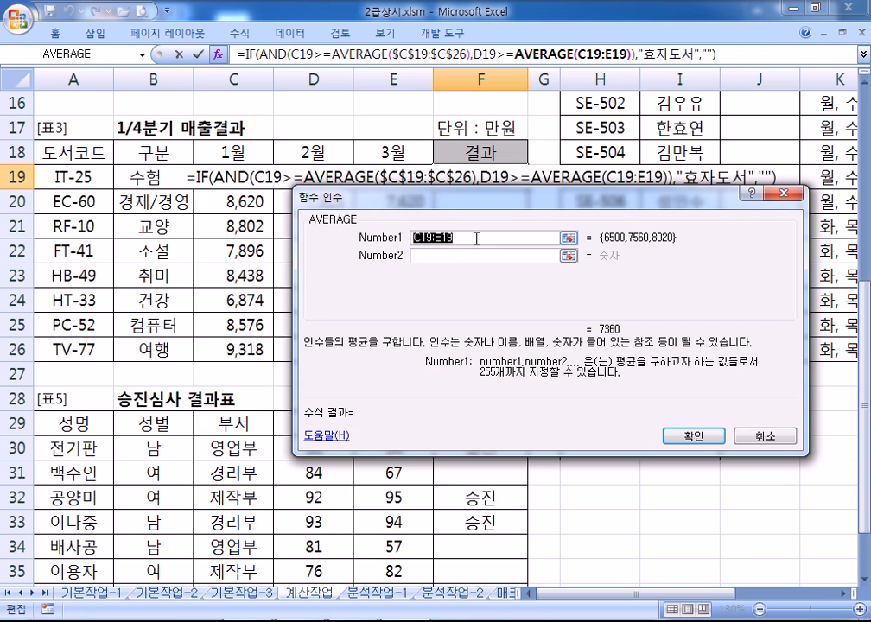
drag(341, 198, 466, 222)
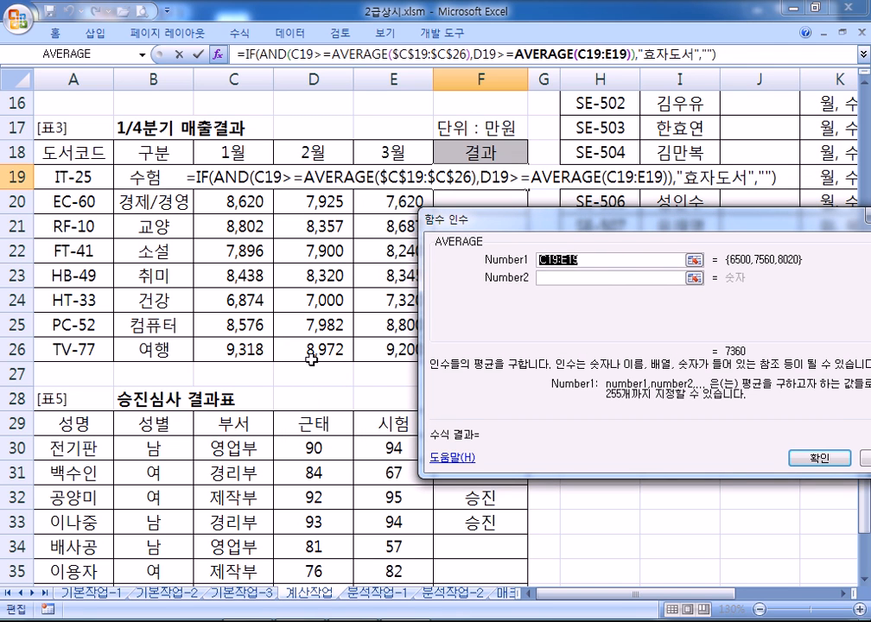
drag(309, 347, 308, 172)
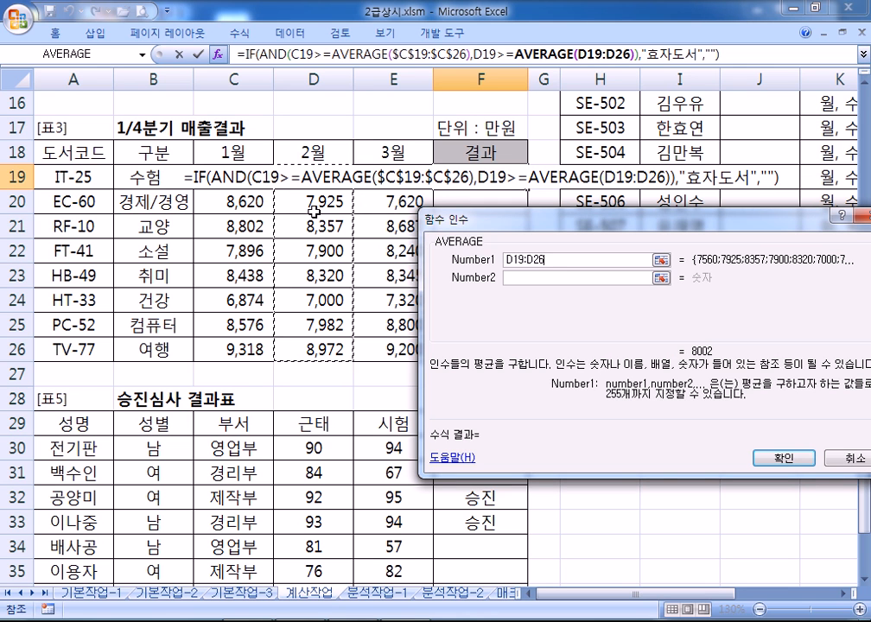
drag(309, 350, 302, 177)
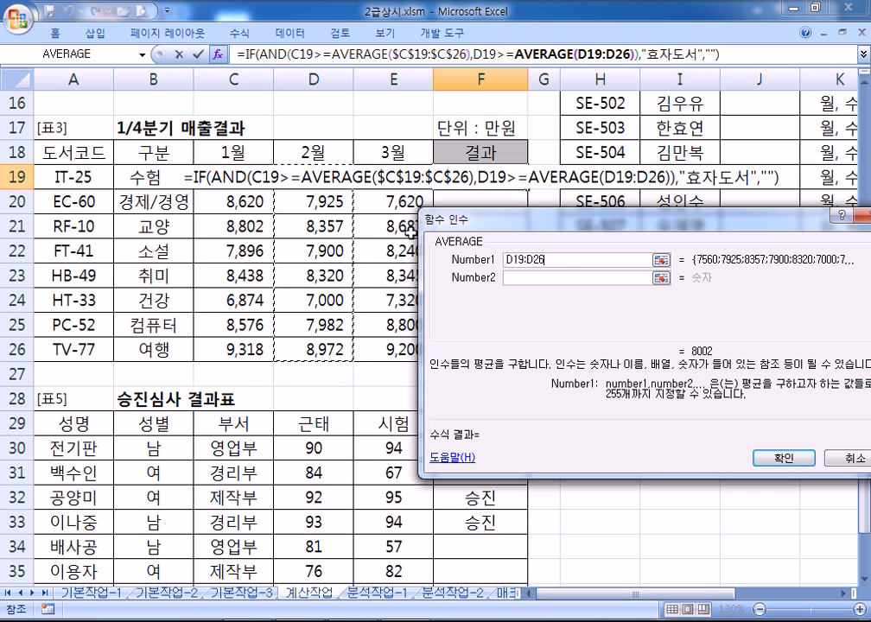
key(F4)
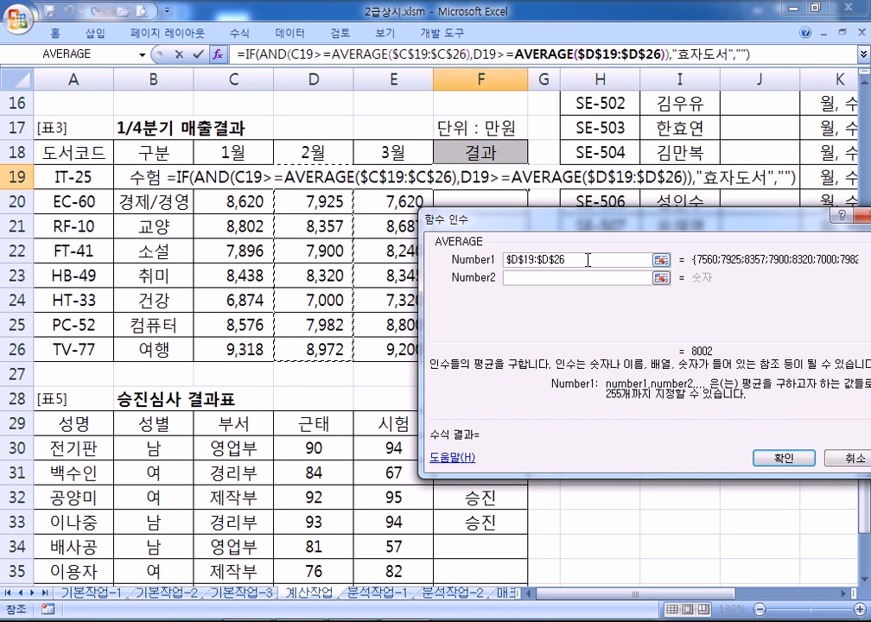
click(274, 54)
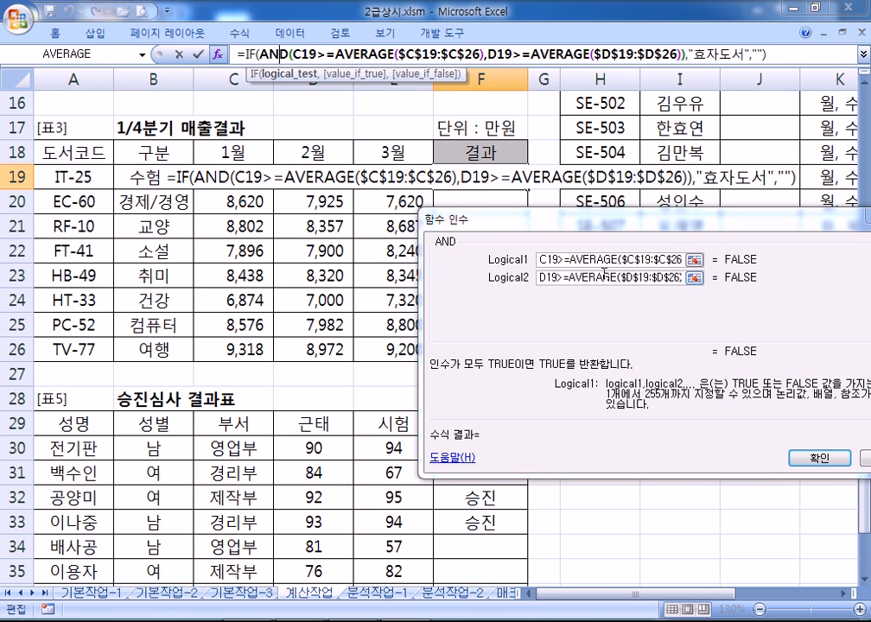
click(599, 278)
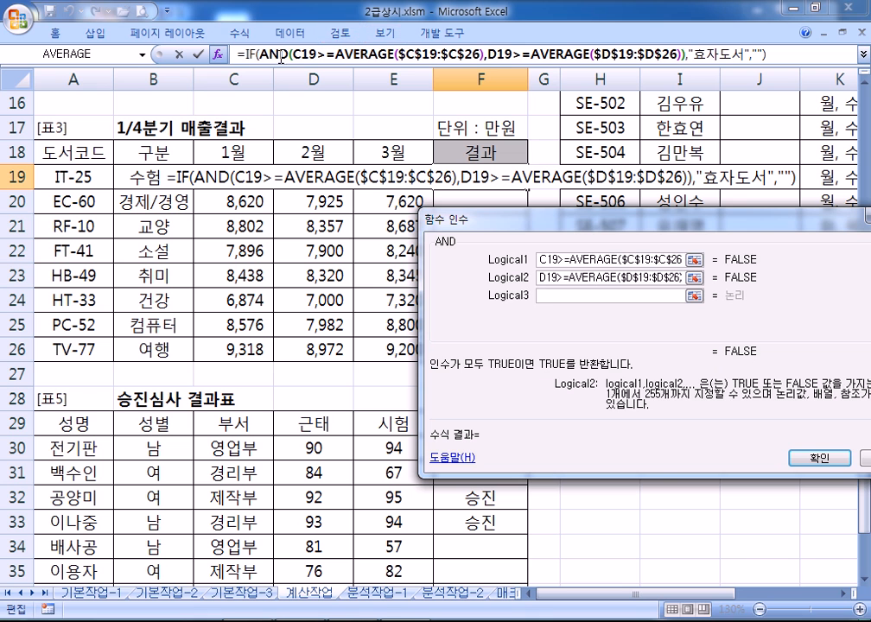
Enter the third AND condition E19>=AVERAGE($E$19:$E$26) in Logical3
click(372, 54)
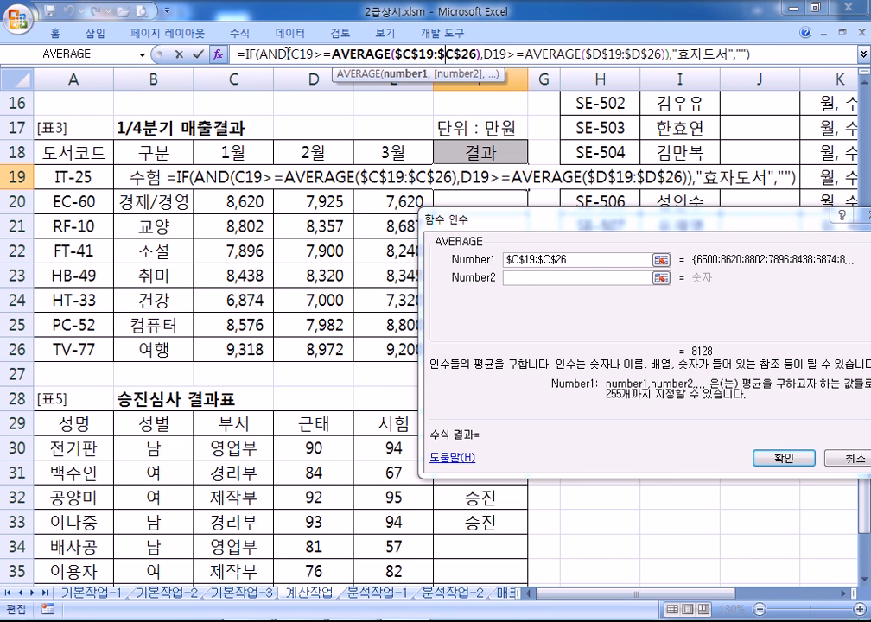
click(263, 53)
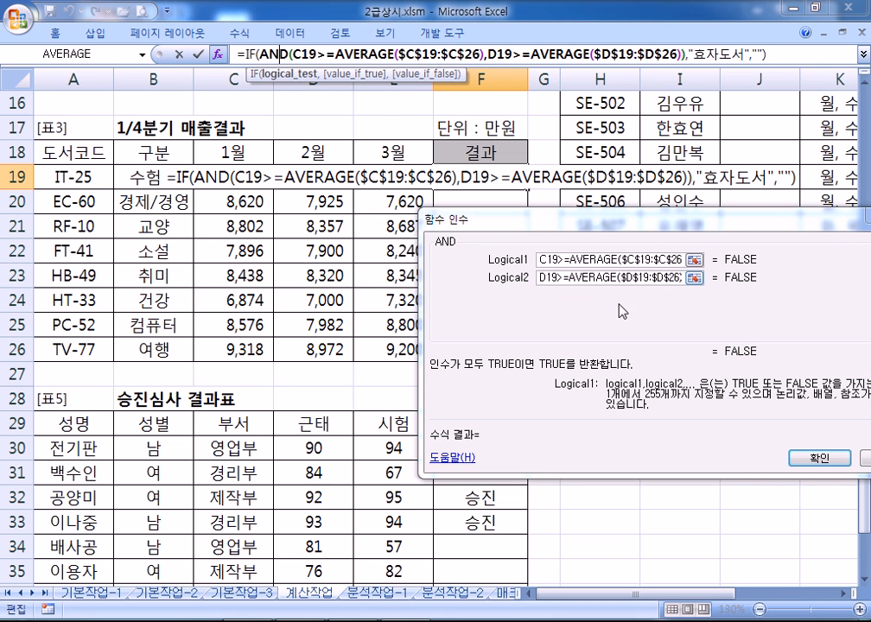
click(553, 277)
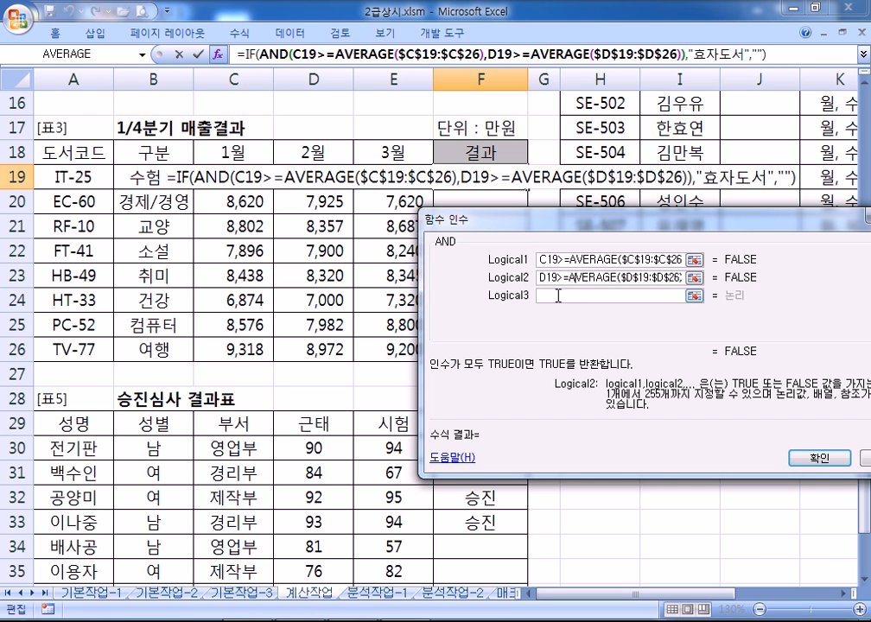
click(557, 296)
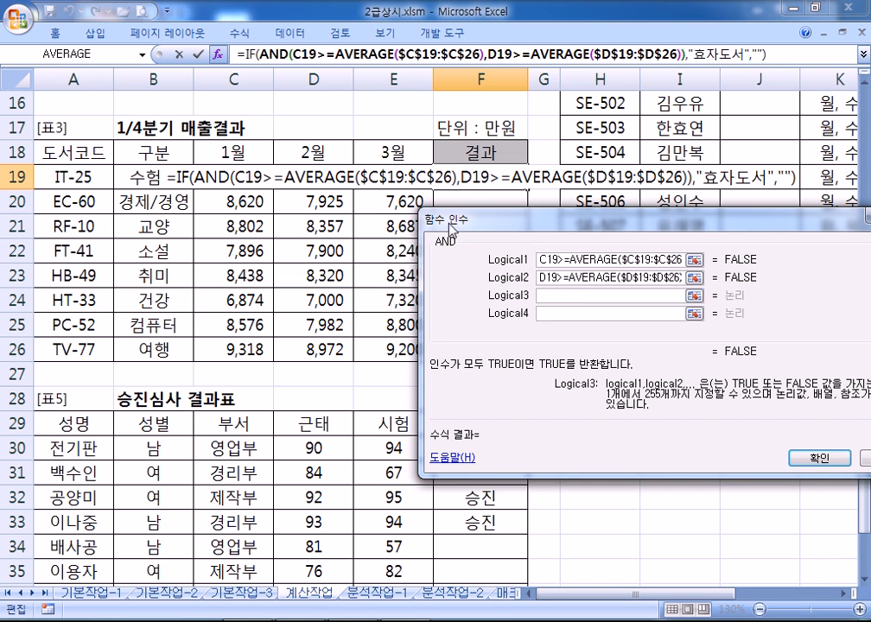
click(373, 176)
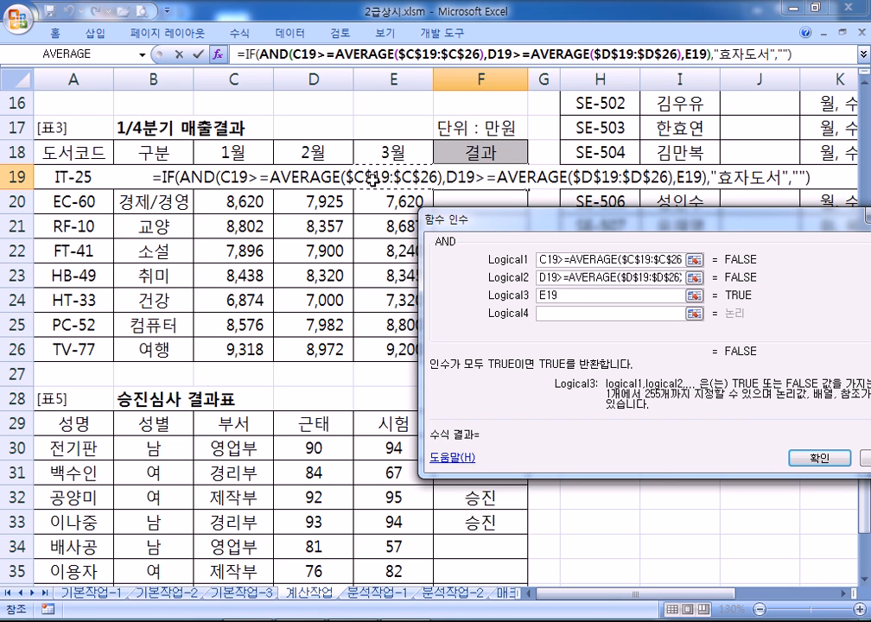
text(>=)
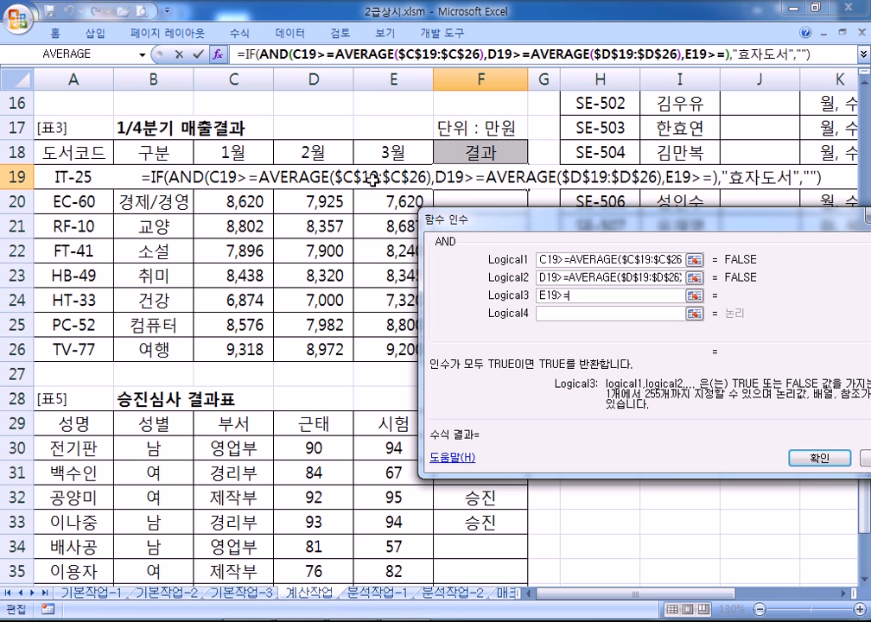
click(76, 54)
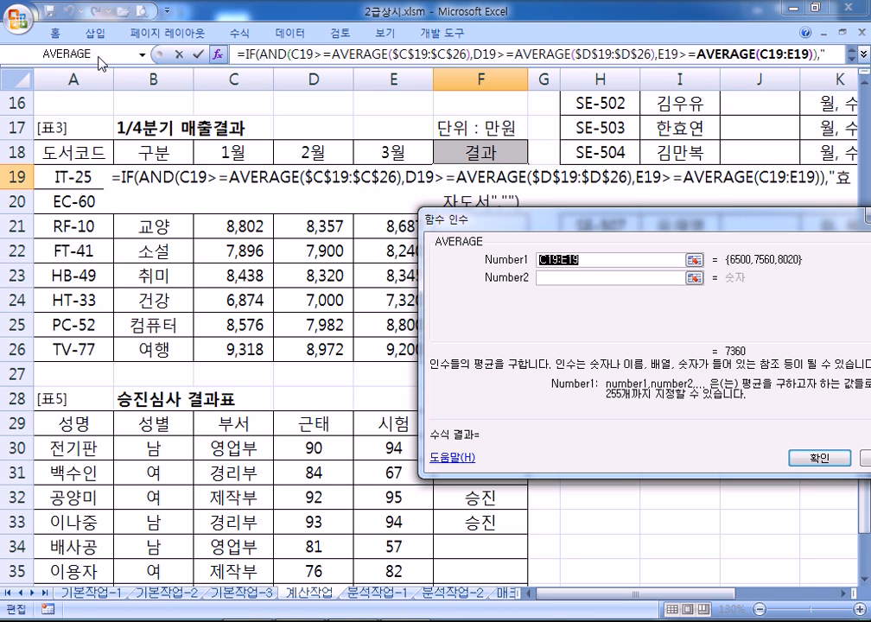
drag(393, 349, 388, 175)
key(F4)
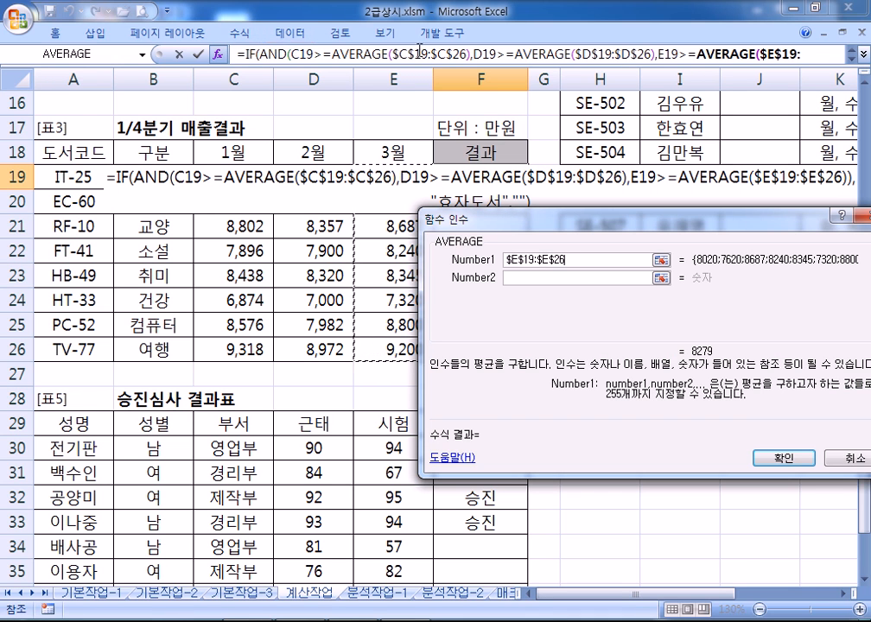
click(274, 55)
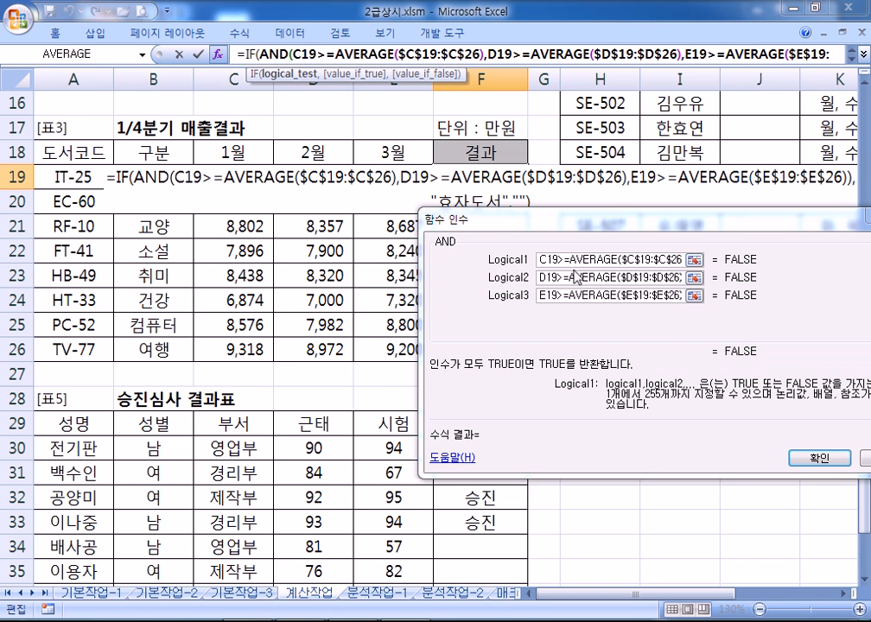
click(245, 53)
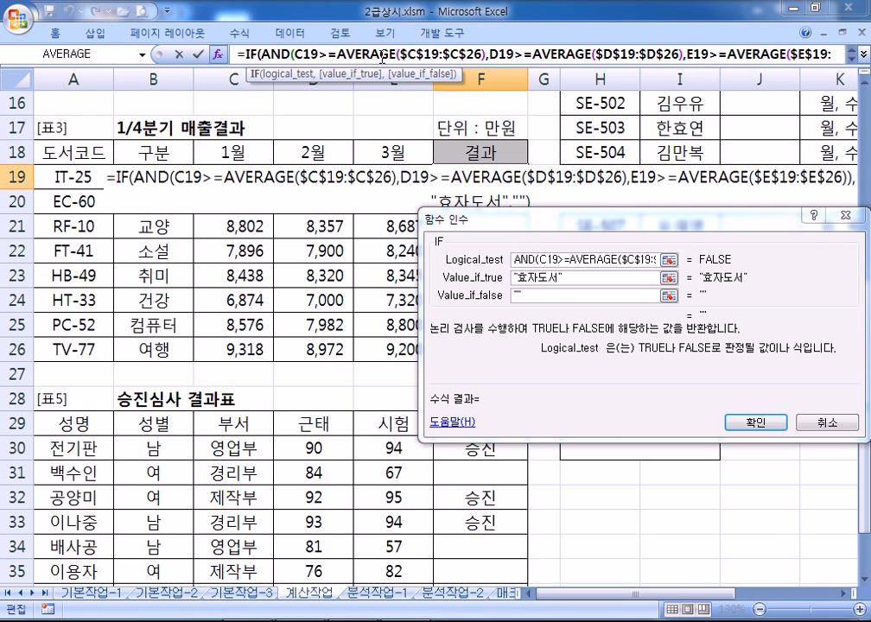
Confirm F19's IF formula, fill it down to F26, and select its formula-bar text for copying
click(755, 421)
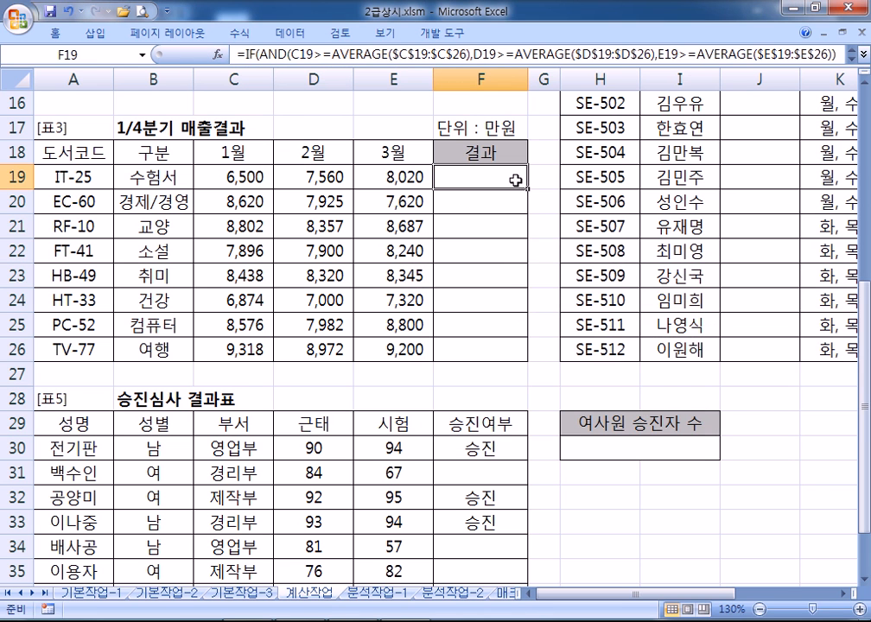
drag(526, 189, 528, 360)
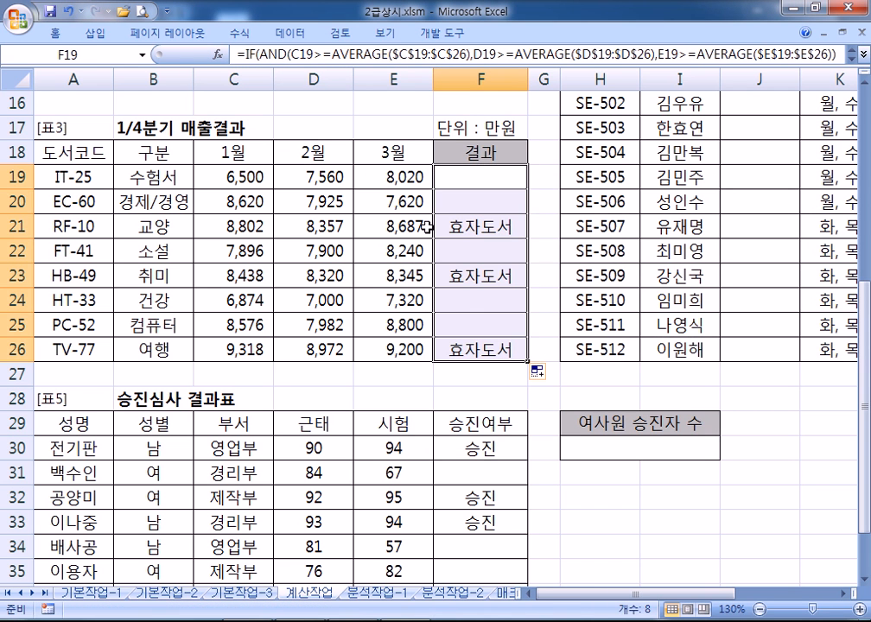
click(252, 55)
drag(239, 55, 836, 55)
key(ctrl+c)
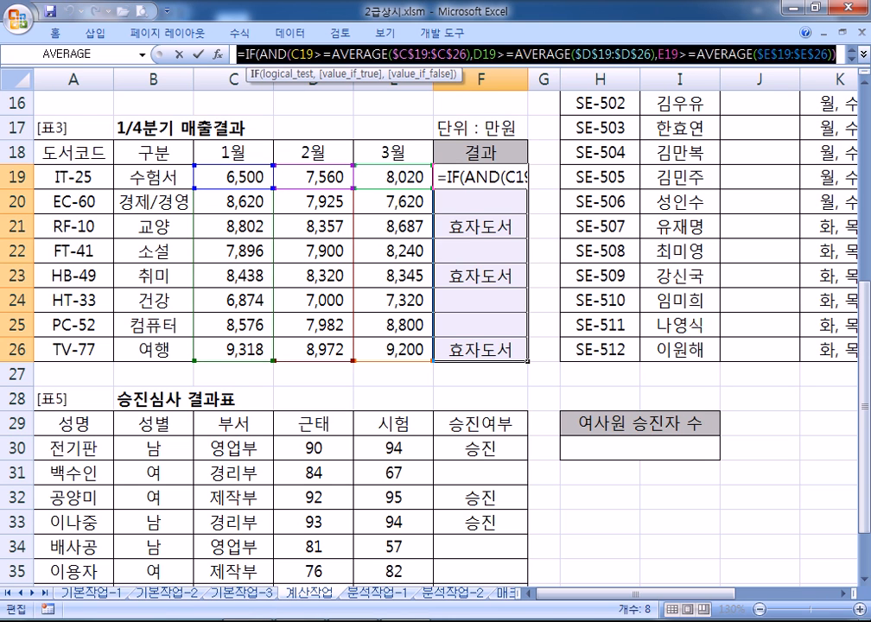
Paste the F19 IF/AND/AVERAGE formula into the maximized Notepad note, separated by blank lines
click(343, 619)
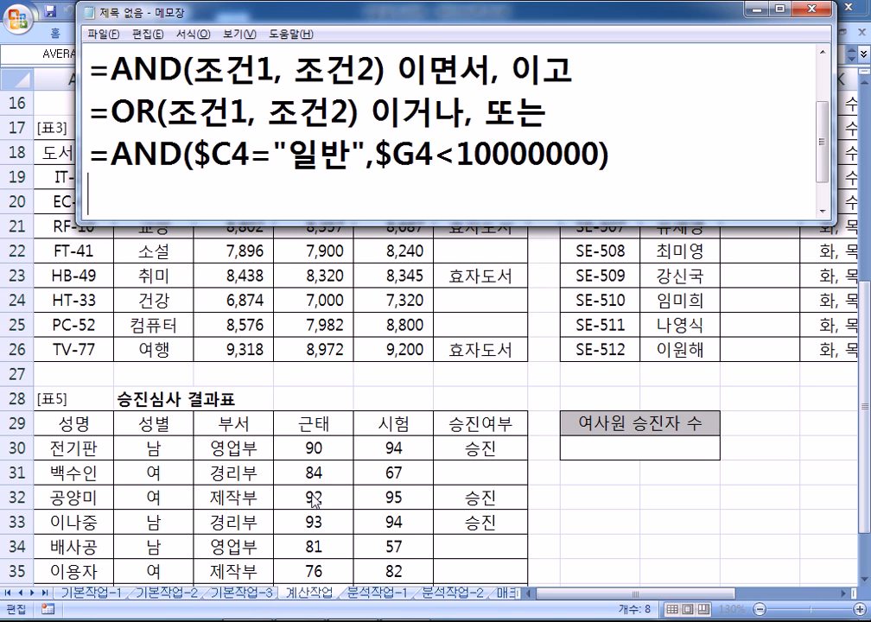
key(ctrl+v)
double_click(273, 13)
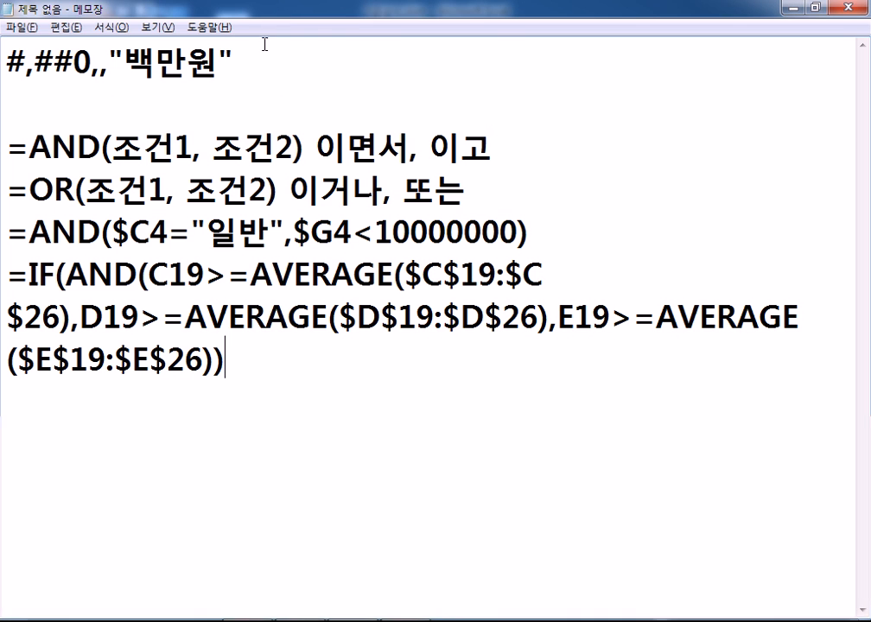
click(604, 245)
key(Return)
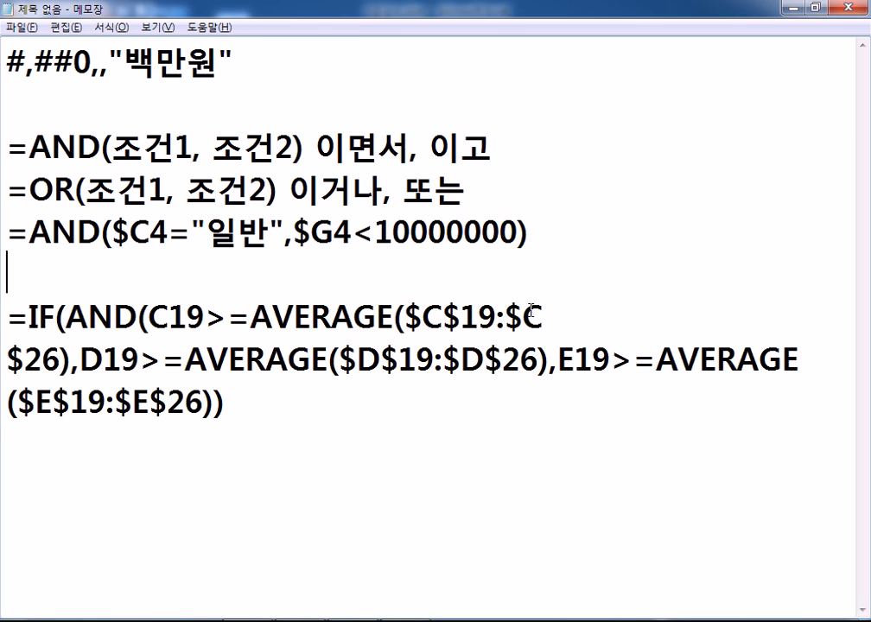
drag(9, 316, 255, 400)
click(257, 412)
key(Return)
key(alt+Tab)
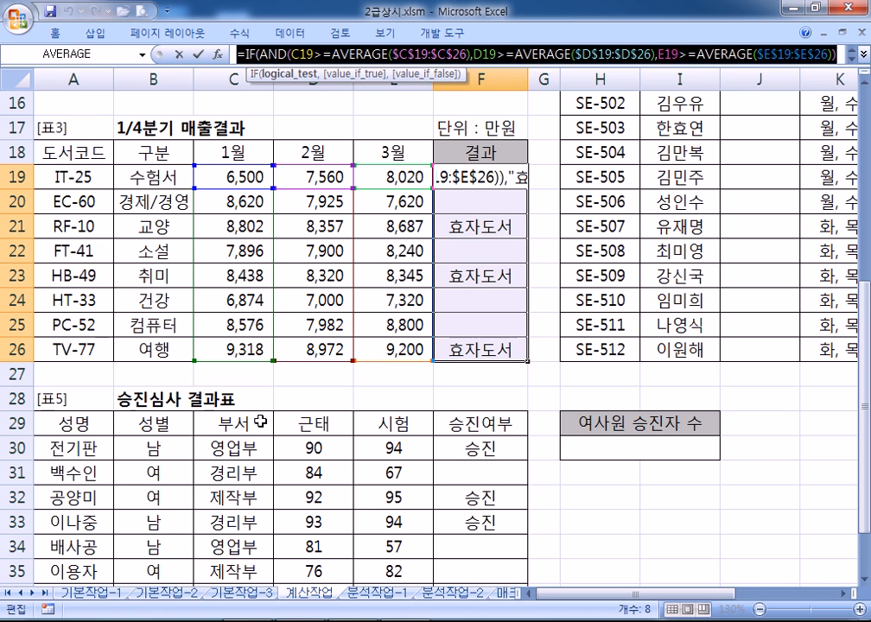
key(ctrl+Return)
click(475, 178)
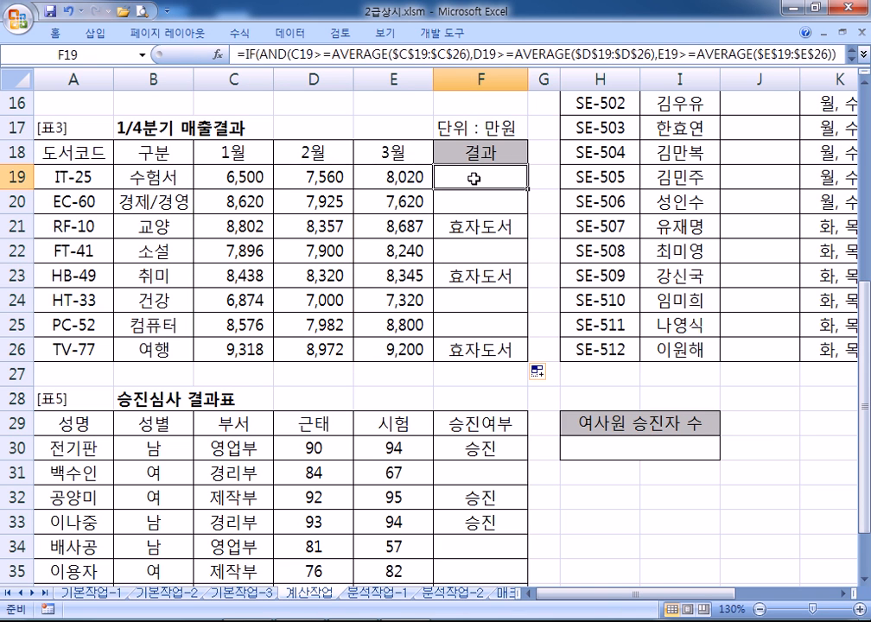
click(222, 57)
drag(68, 69, 238, 108)
click(246, 54)
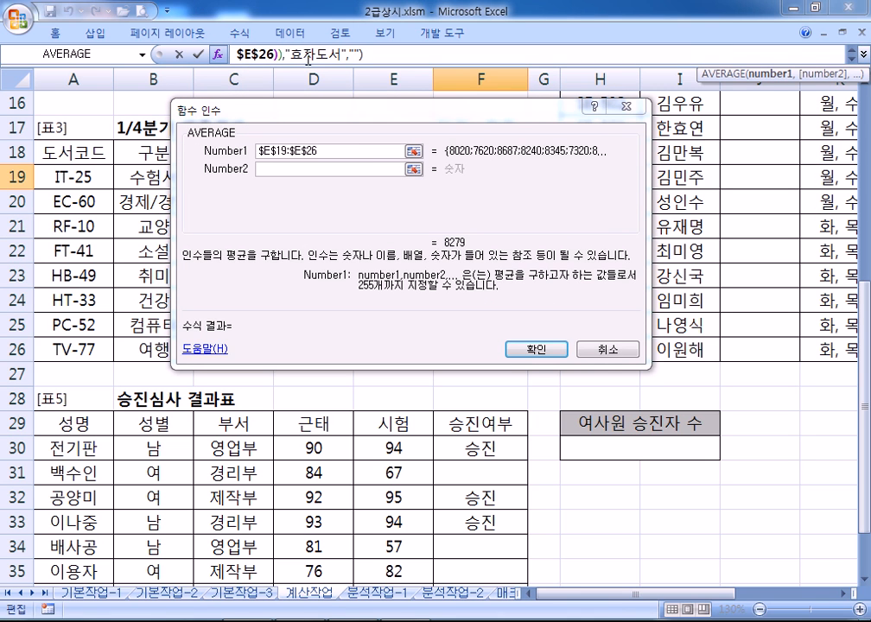
click(851, 50)
click(250, 53)
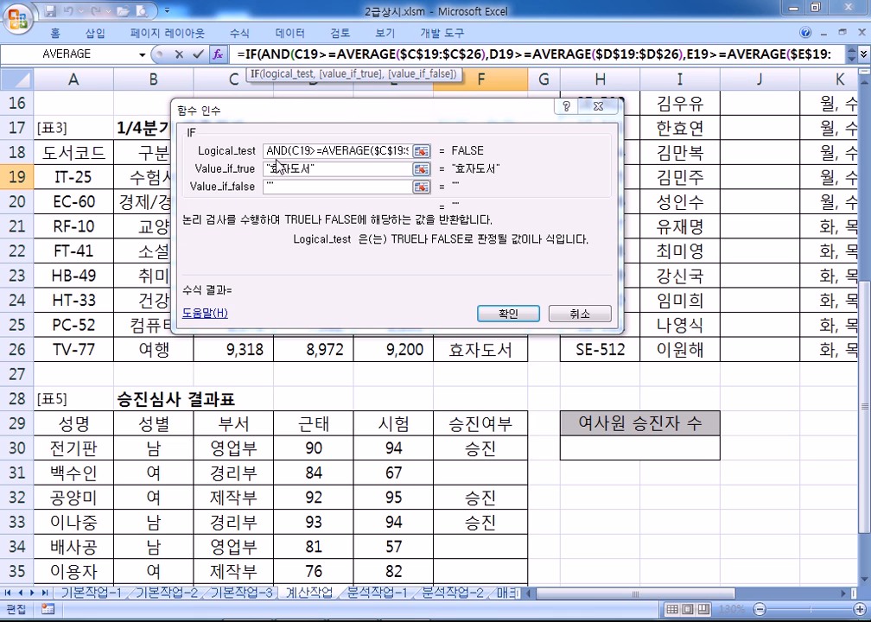
drag(333, 172, 236, 163)
drag(294, 186, 230, 182)
click(258, 53)
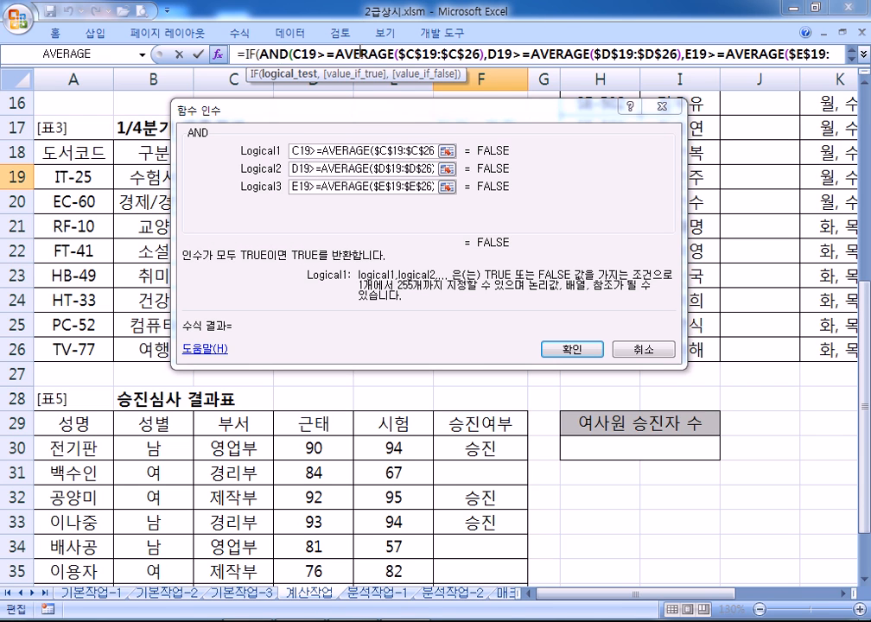
click(359, 56)
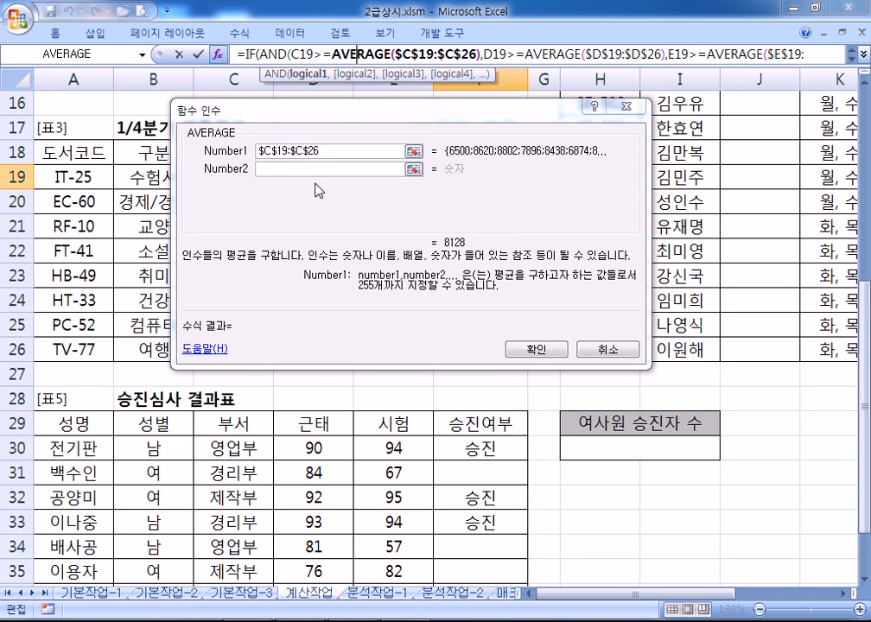
drag(259, 110, 496, 130)
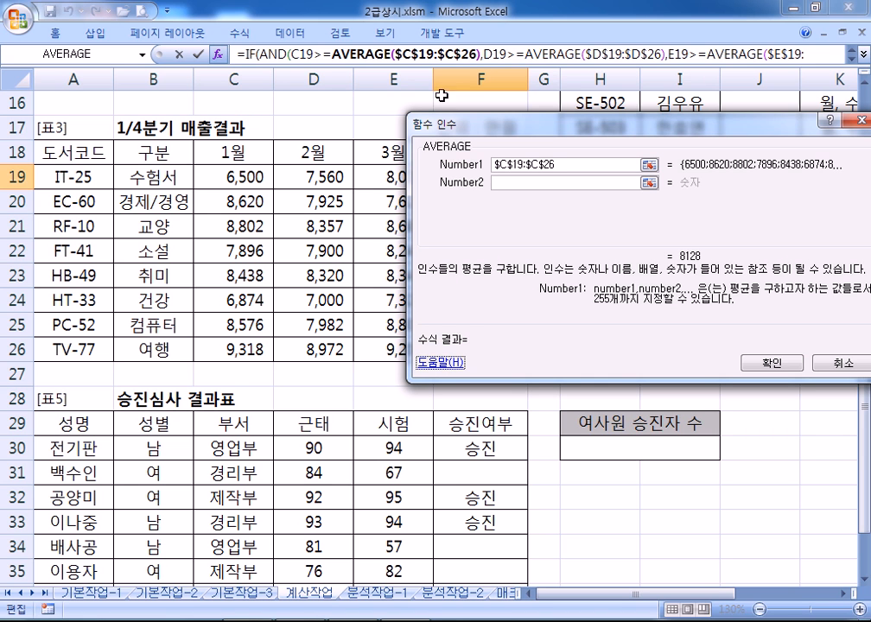
click(273, 55)
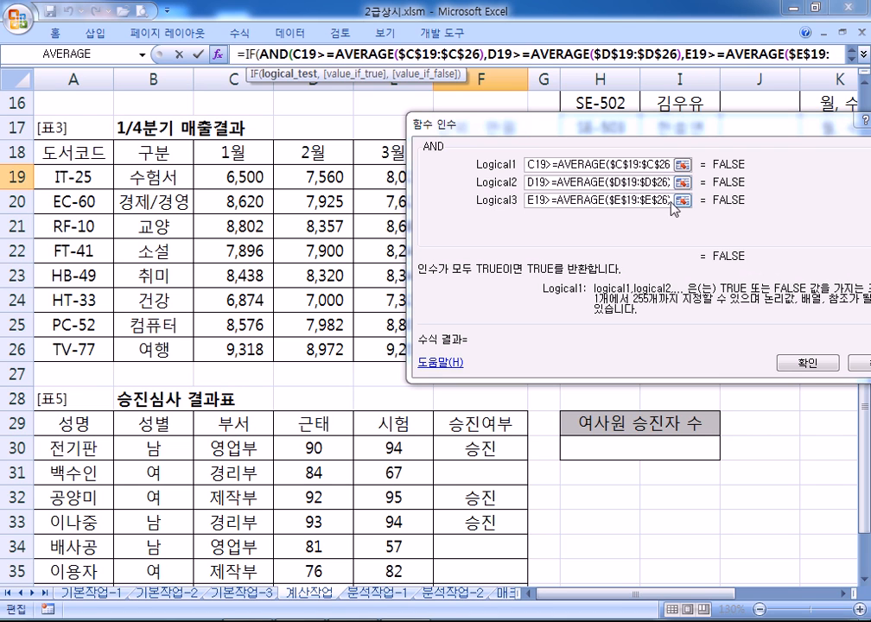
click(258, 55)
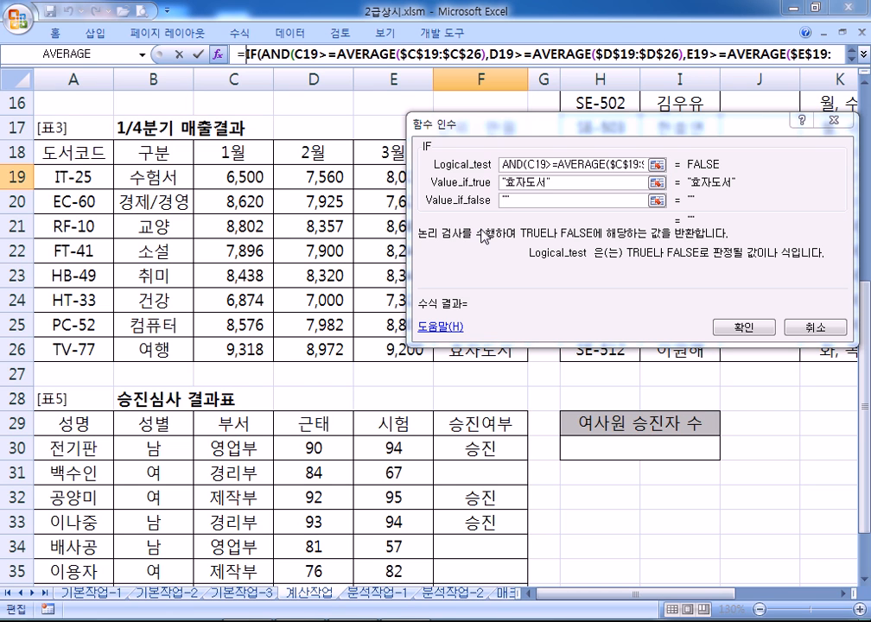
key(Return)
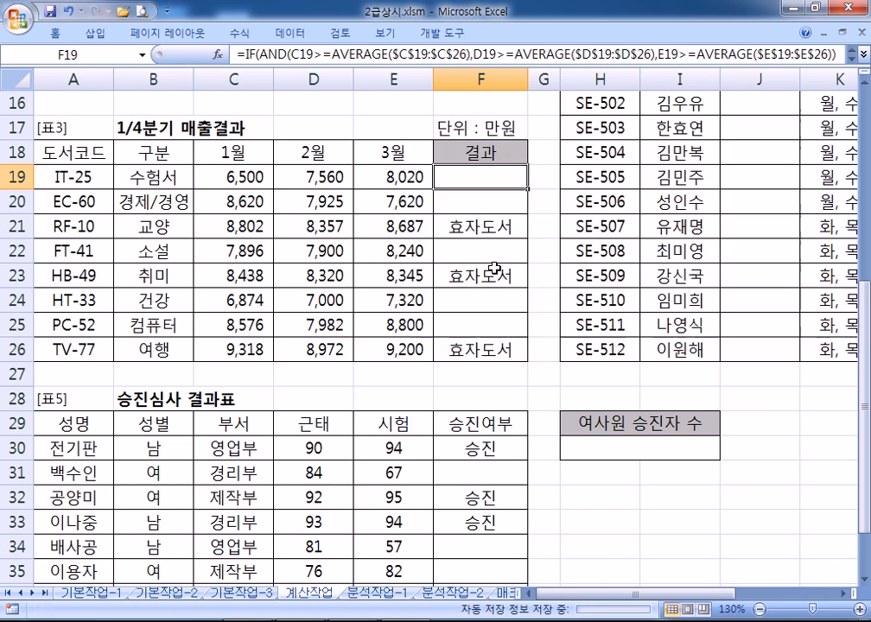
Scroll to the 수영장 회원 현황 table and select J15 for the first member's 성별
scroll(475, 198, up, 1)
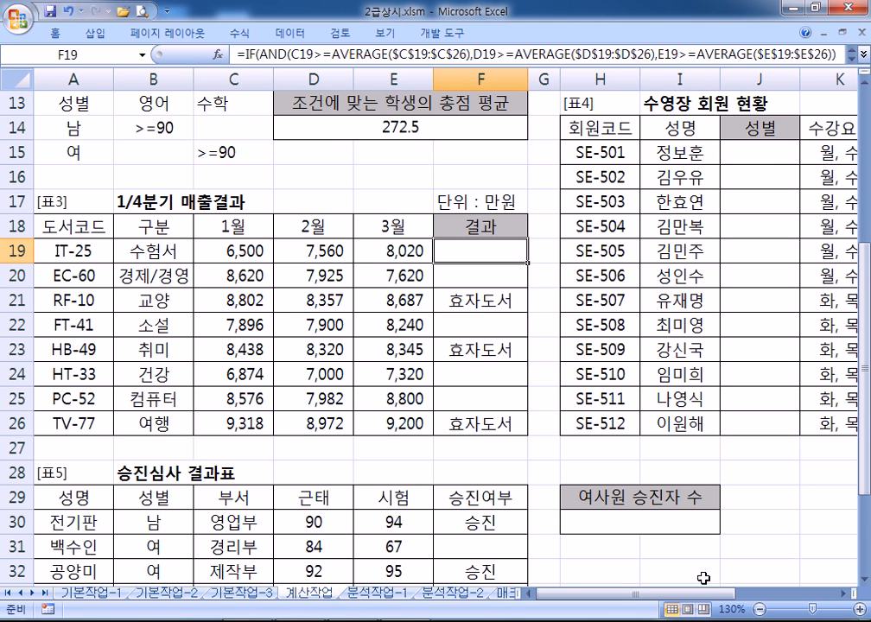
drag(694, 595, 761, 602)
click(842, 593)
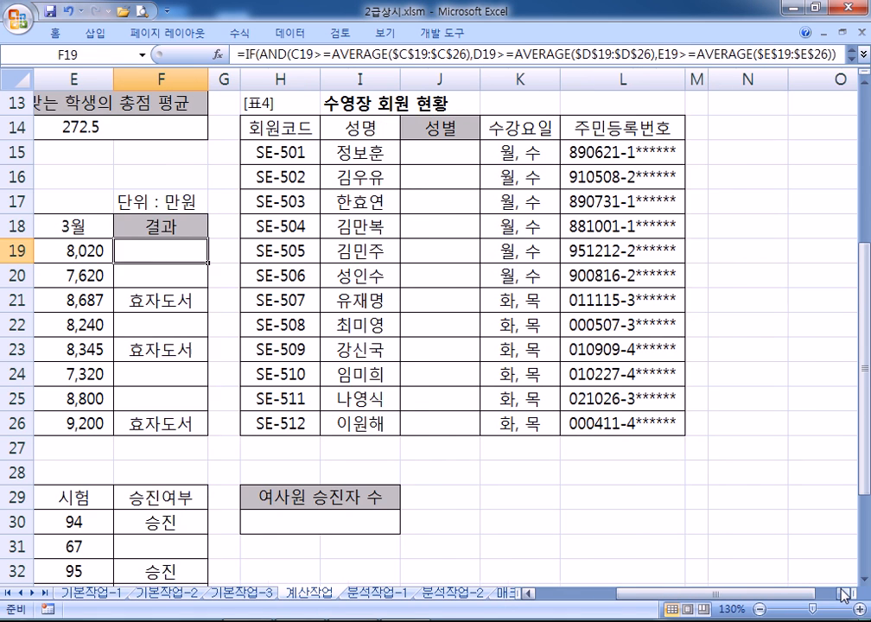
click(842, 593)
click(842, 593)
click(283, 150)
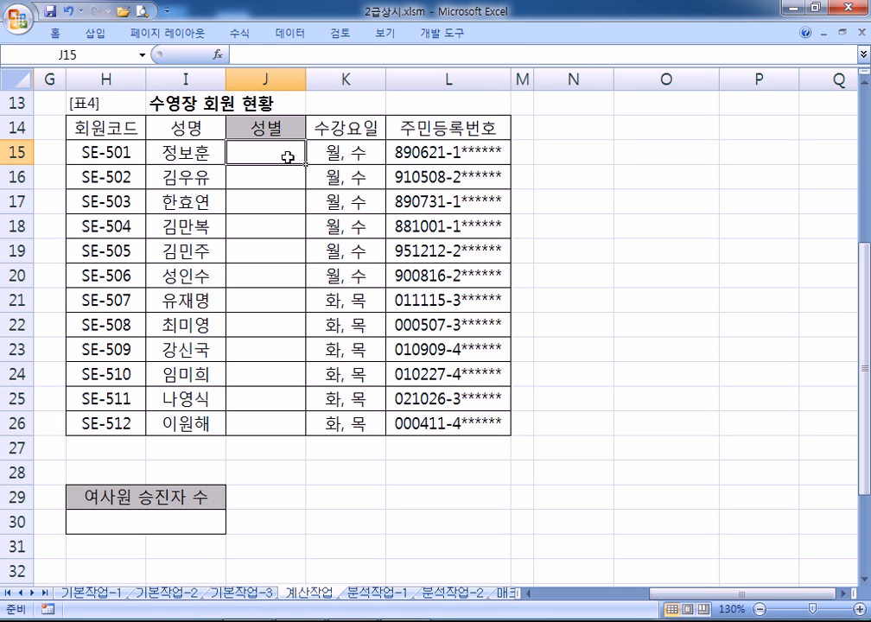
Start a CHOOSE function in J15 and open its Function Arguments form
text(=ㅊ)
key(BackSpace)
text(C)
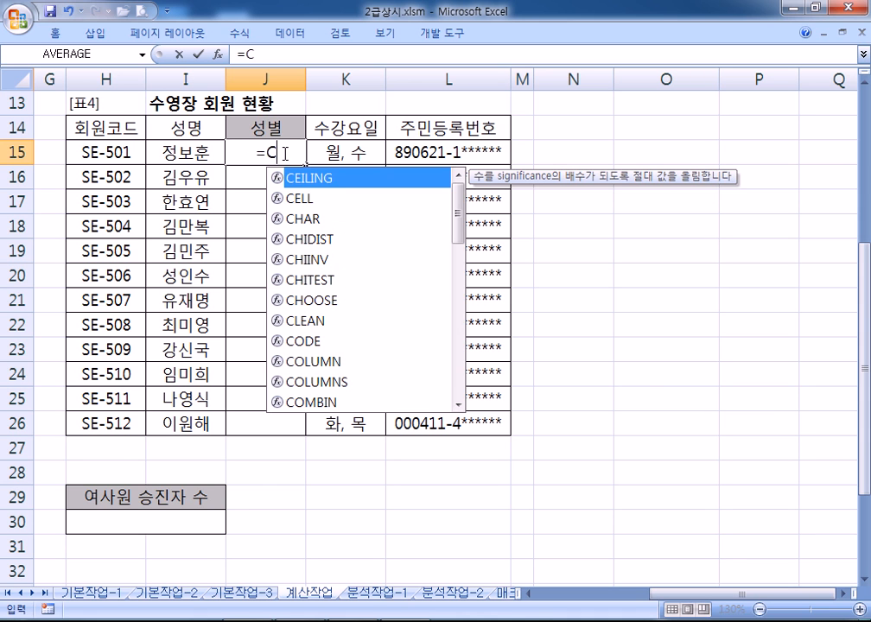
text(HO)
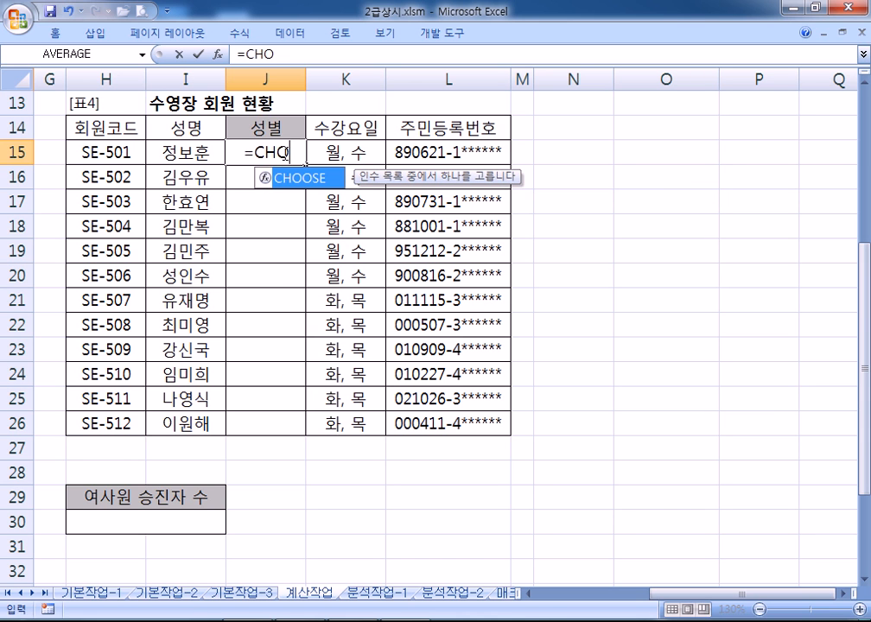
double_click(317, 179)
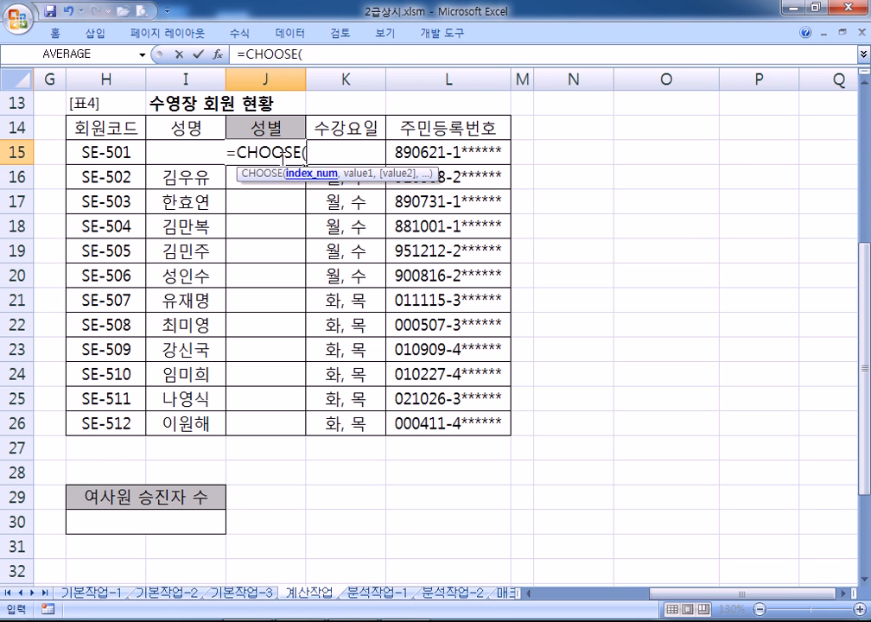
click(220, 56)
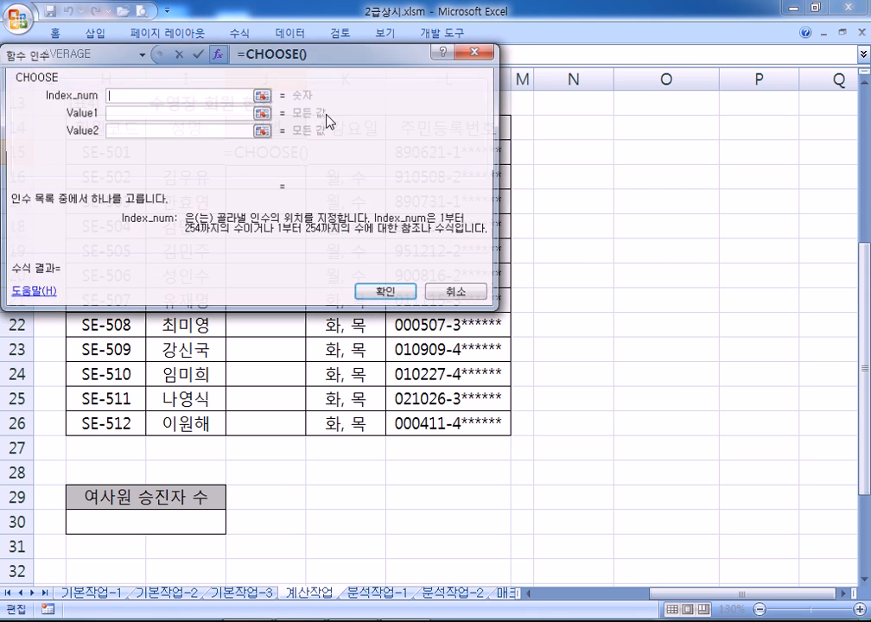
drag(311, 58, 526, 182)
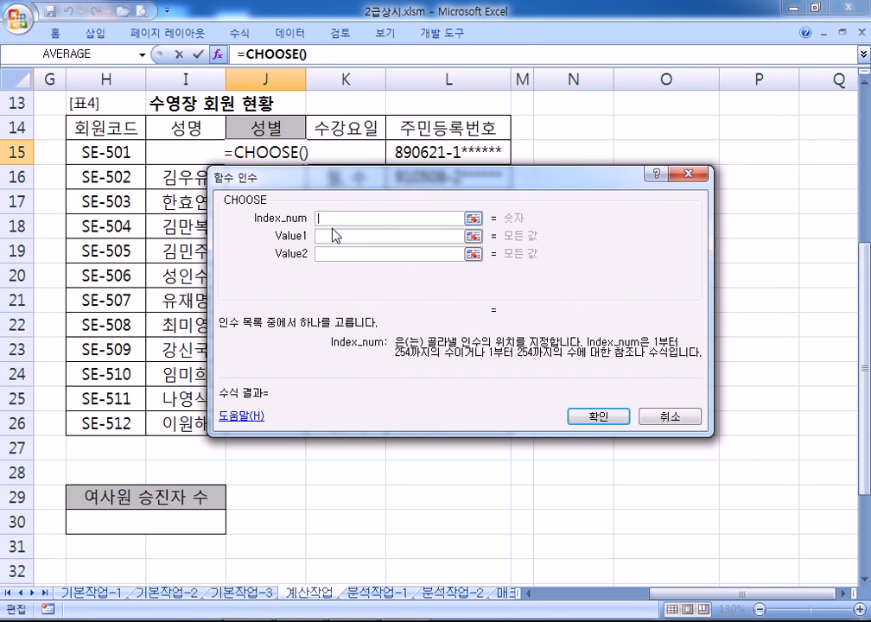
Enter 남, 여, 남, 여 as Value1–Value4, then move to Index_num
click(330, 235)
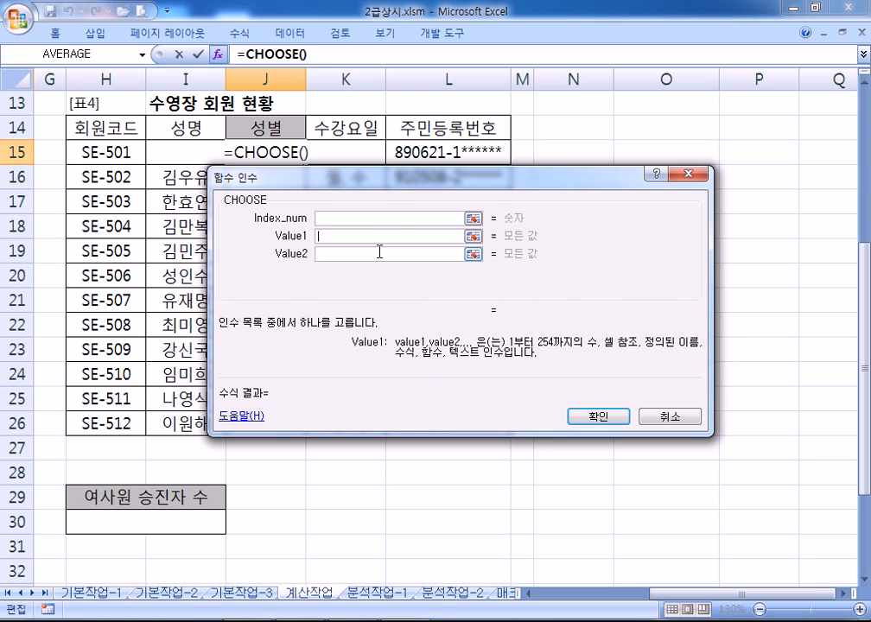
text(ska)
key(BackSpace)
key(BackSpace)
key(BackSpace)
key(Hangul)
text(ㄴㅏㅁ)
key(Tab)
text(여)
key(Tab)
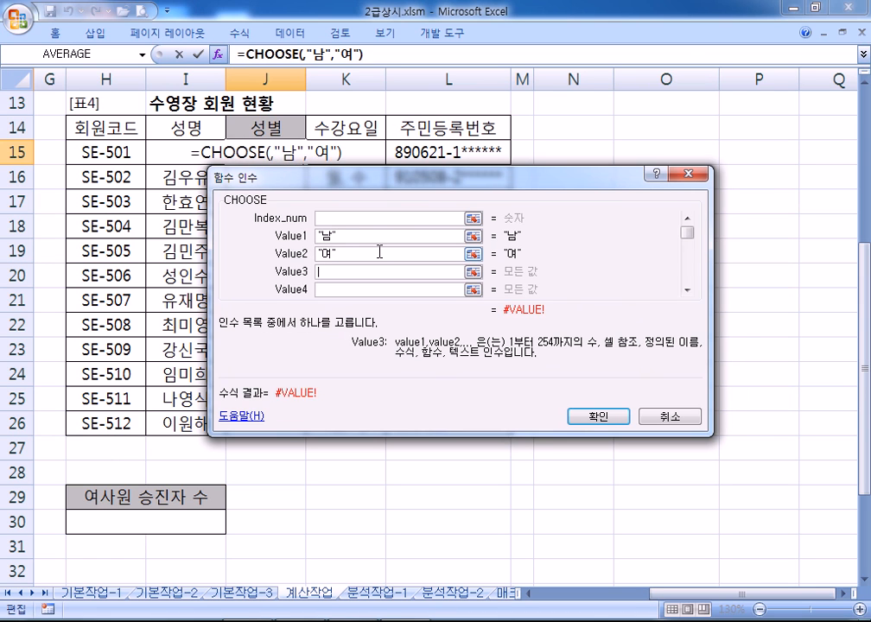
text(남)
key(Tab)
text(ㅇ)
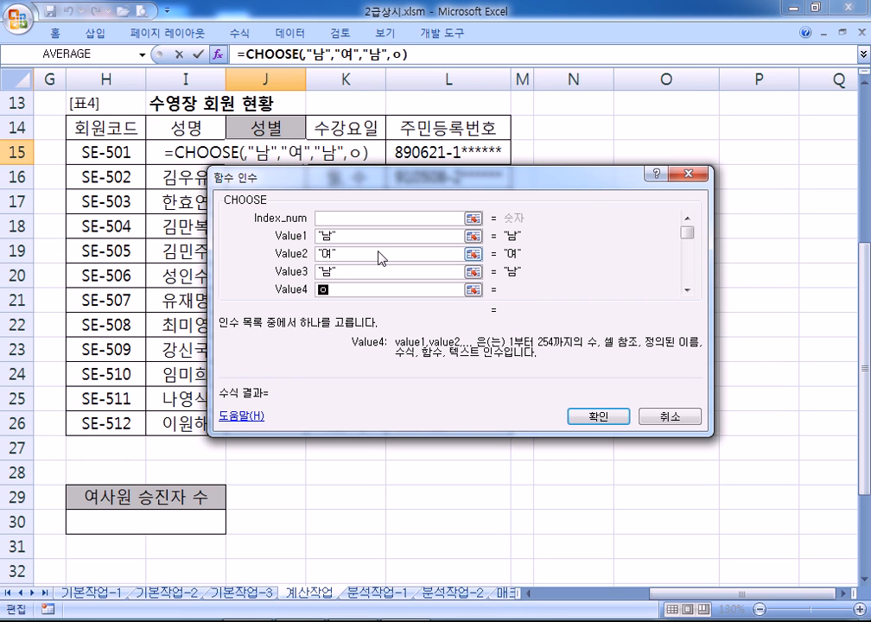
text(ㅕ)
click(369, 238)
click(374, 218)
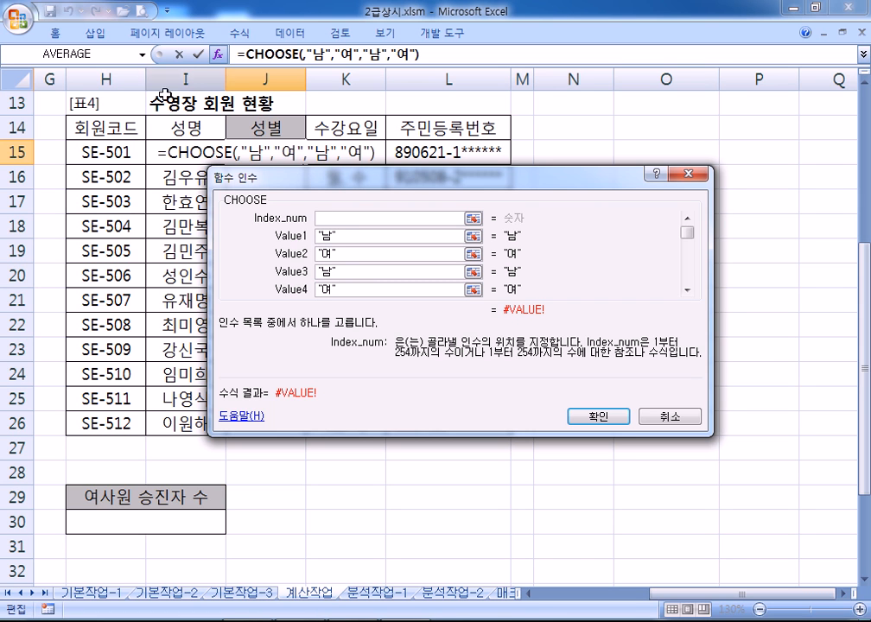
Open Insert Function for CHOOSE's index and filter to the 텍스트 category
drag(250, 177, 123, 177)
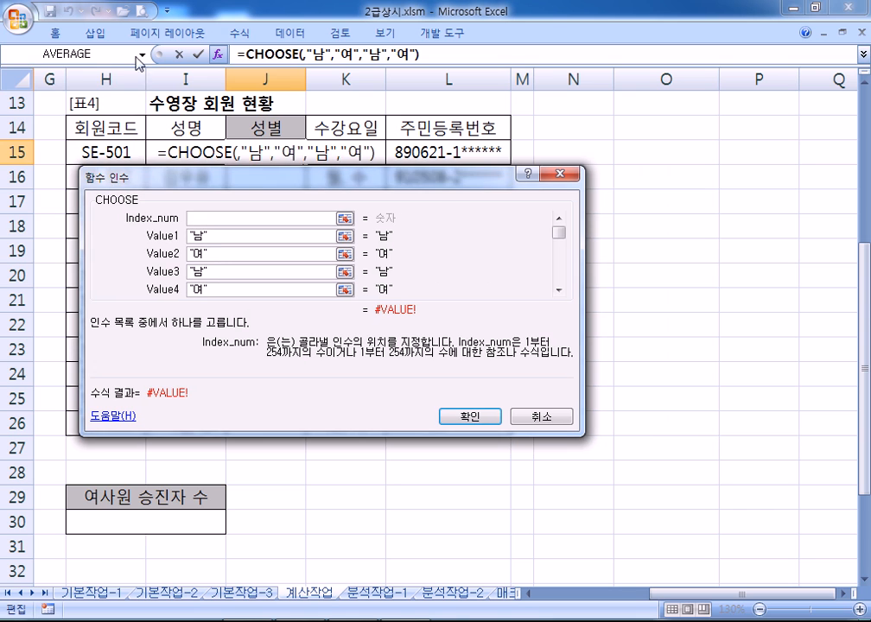
click(142, 54)
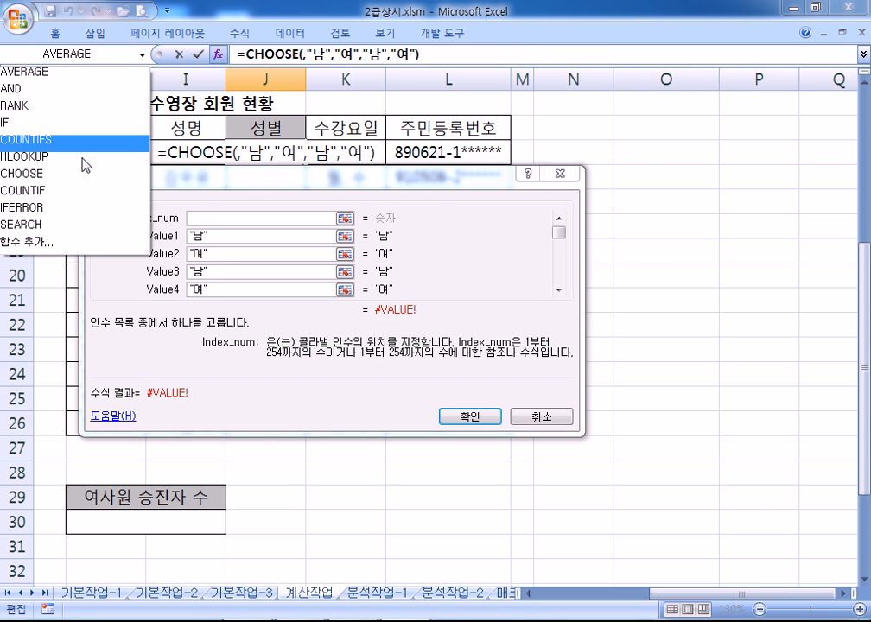
click(69, 245)
drag(666, 48, 541, 36)
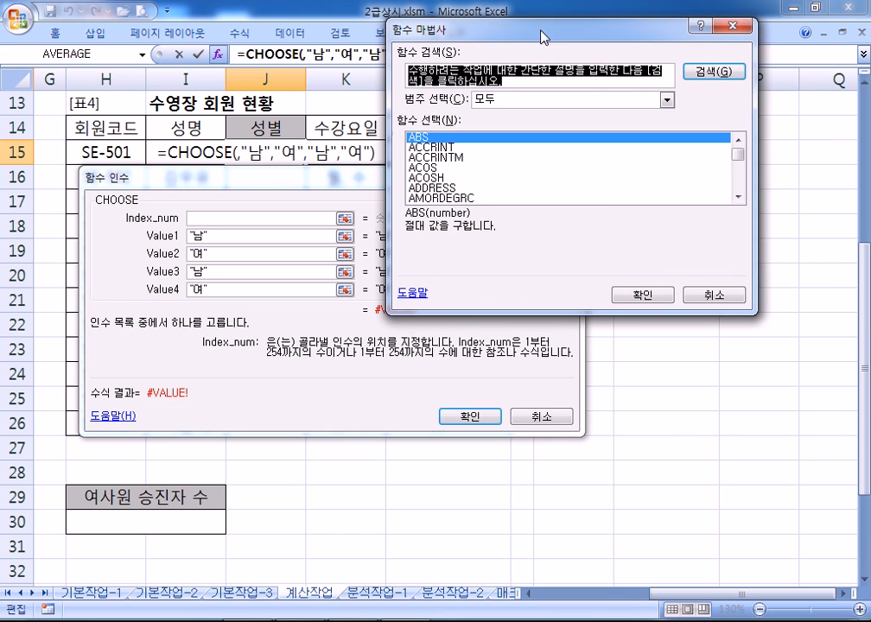
click(666, 102)
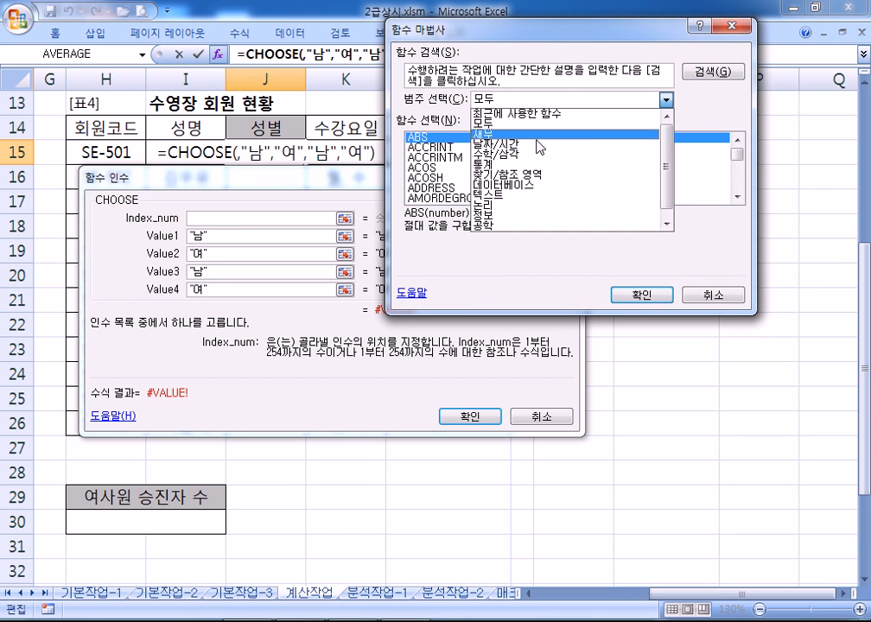
click(507, 196)
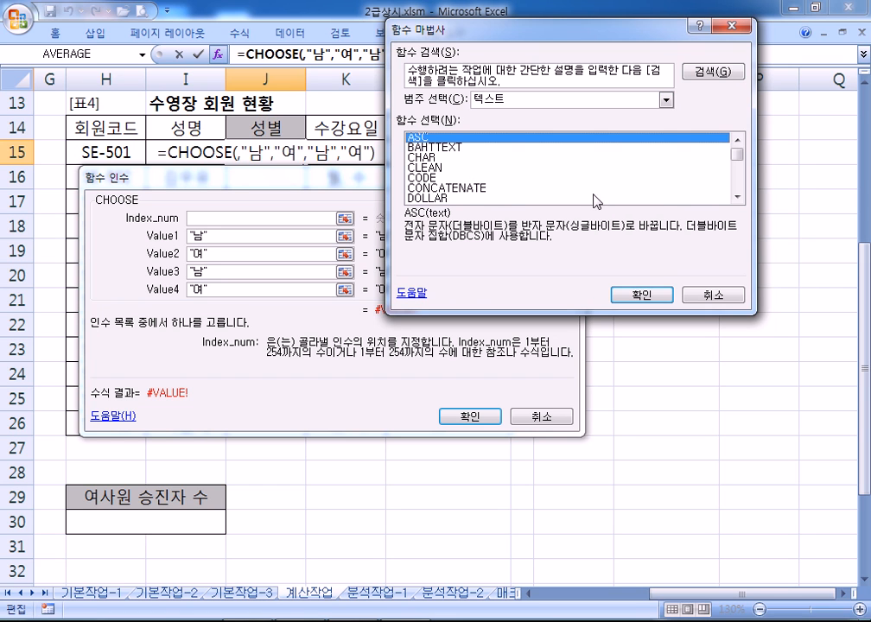
Scroll down to MID and insert it as CHOOSE's nested index
click(736, 198)
click(736, 198)
click(737, 198)
click(736, 197)
click(737, 198)
click(737, 198)
click(736, 198)
click(736, 198)
click(737, 198)
click(737, 198)
click(737, 198)
click(737, 198)
click(737, 197)
click(497, 177)
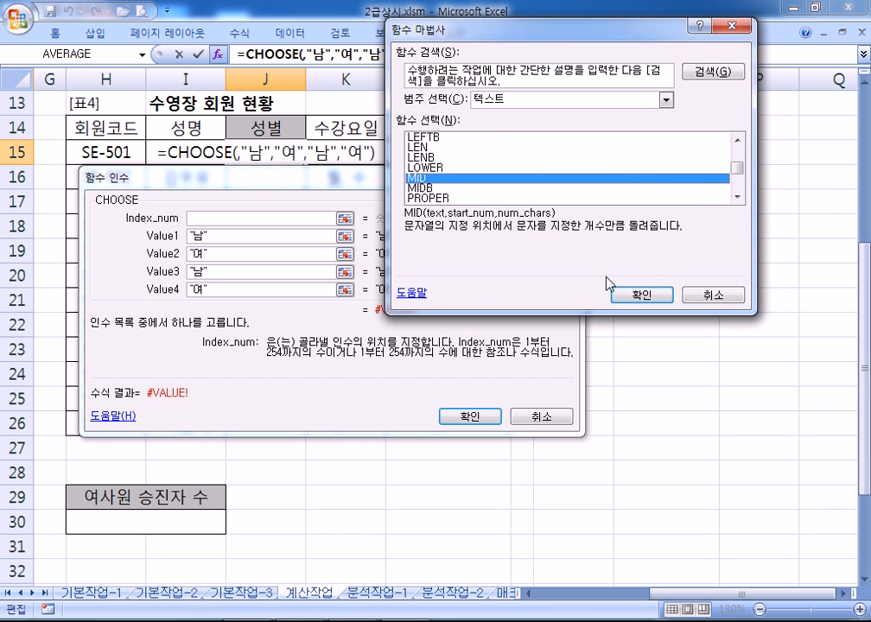
click(636, 296)
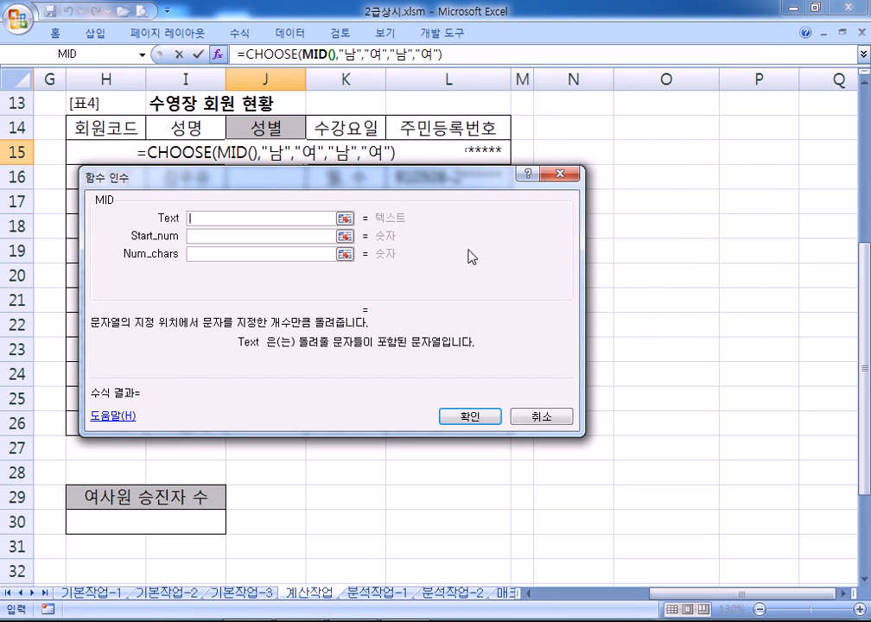
Set MID's arguments to L15, start 8, length 1
click(443, 153)
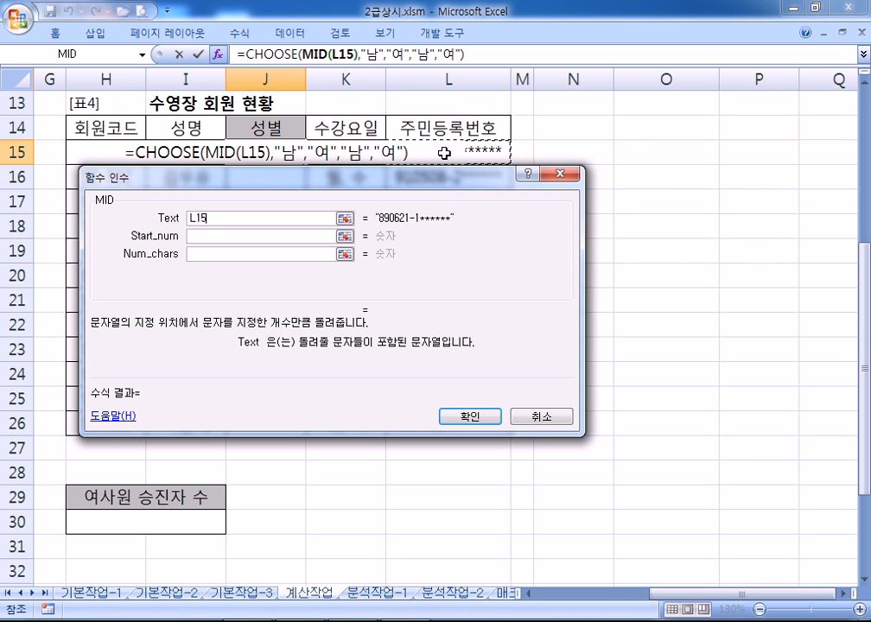
click(281, 236)
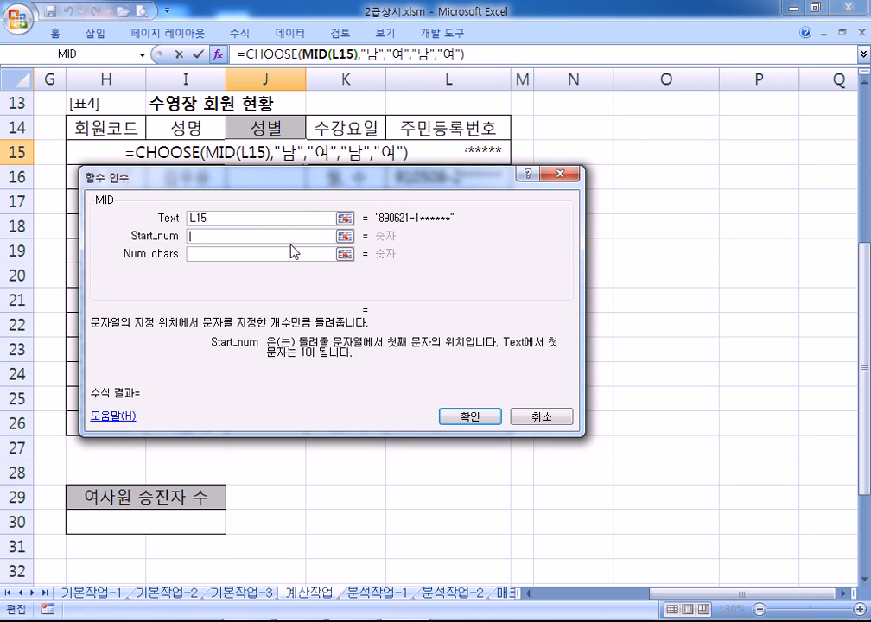
text(8)
click(283, 255)
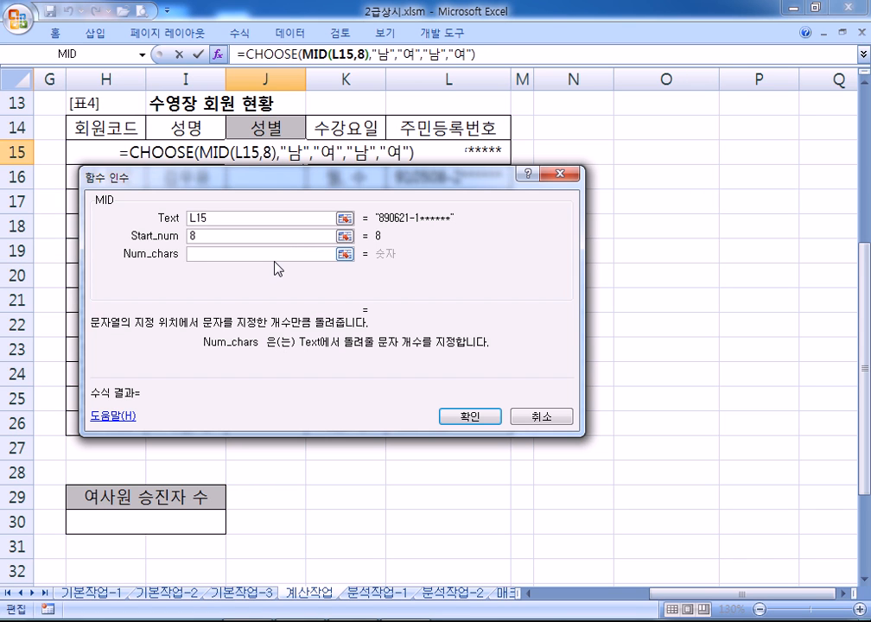
text(1)
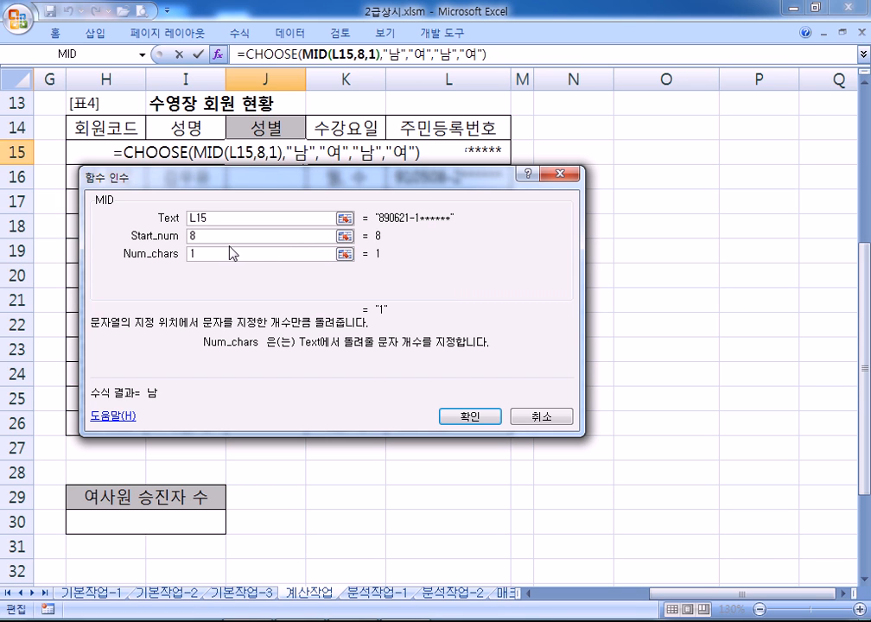
click(225, 218)
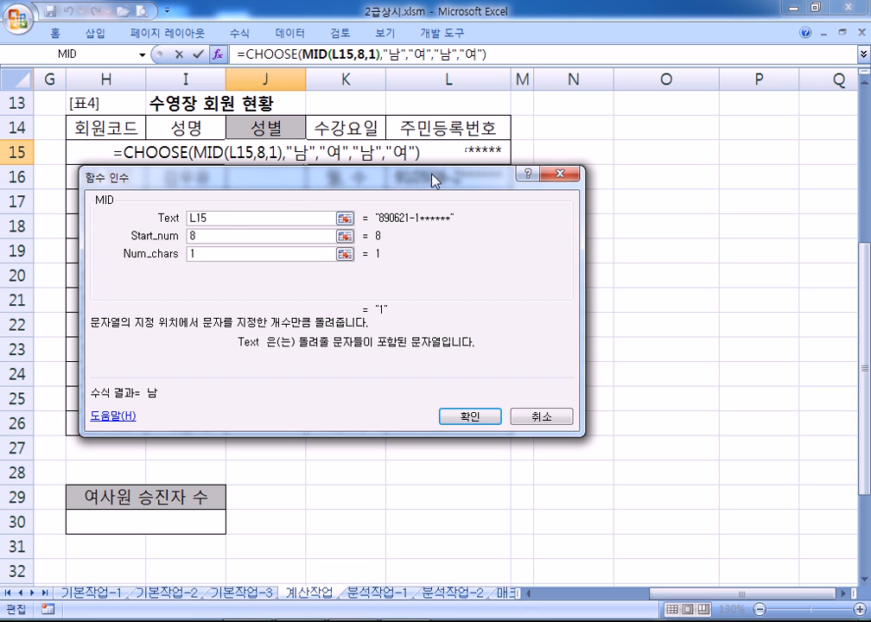
click(208, 236)
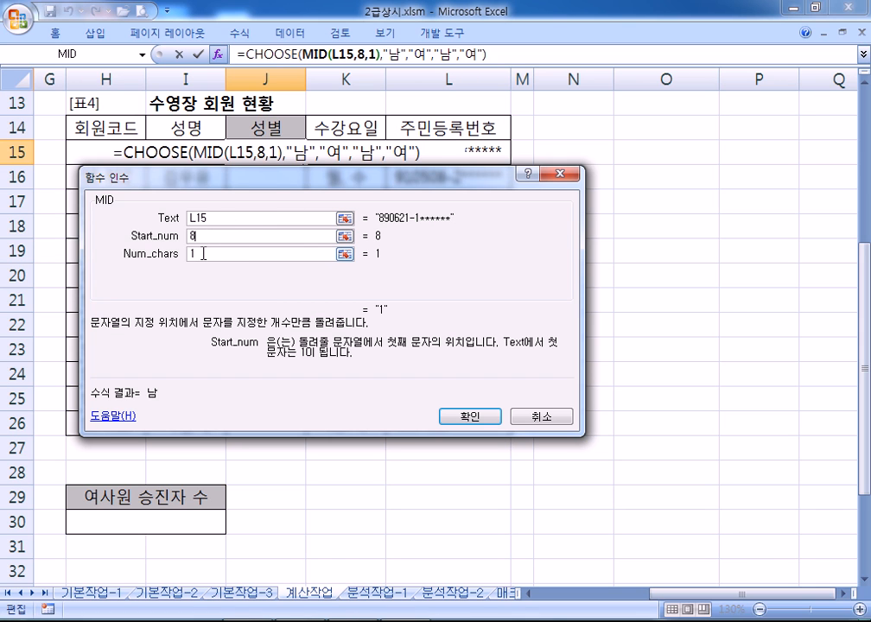
click(204, 253)
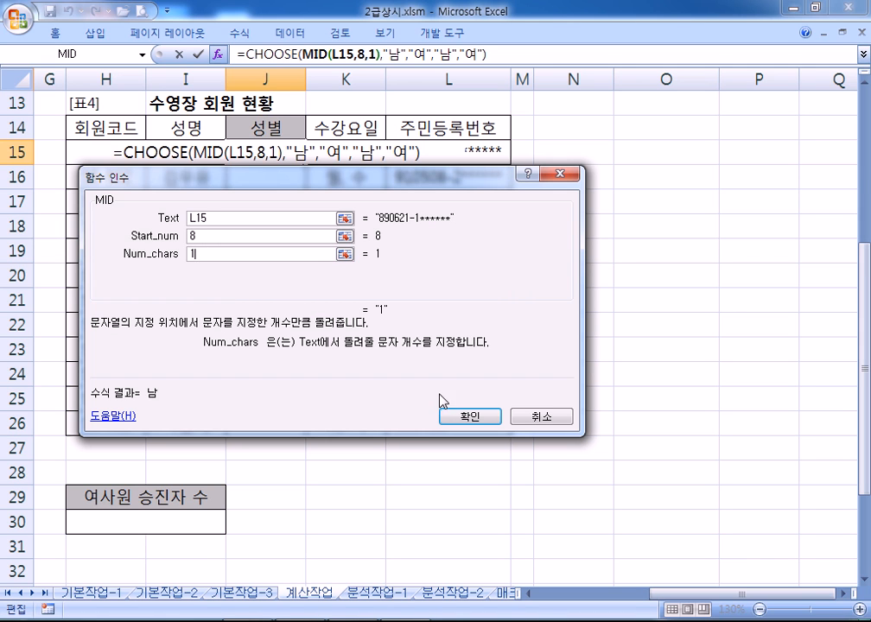
Review CHOOSE's values 남, 여, 남, 여, confirm J15, and fill it down to J26
click(267, 54)
drag(256, 218, 190, 218)
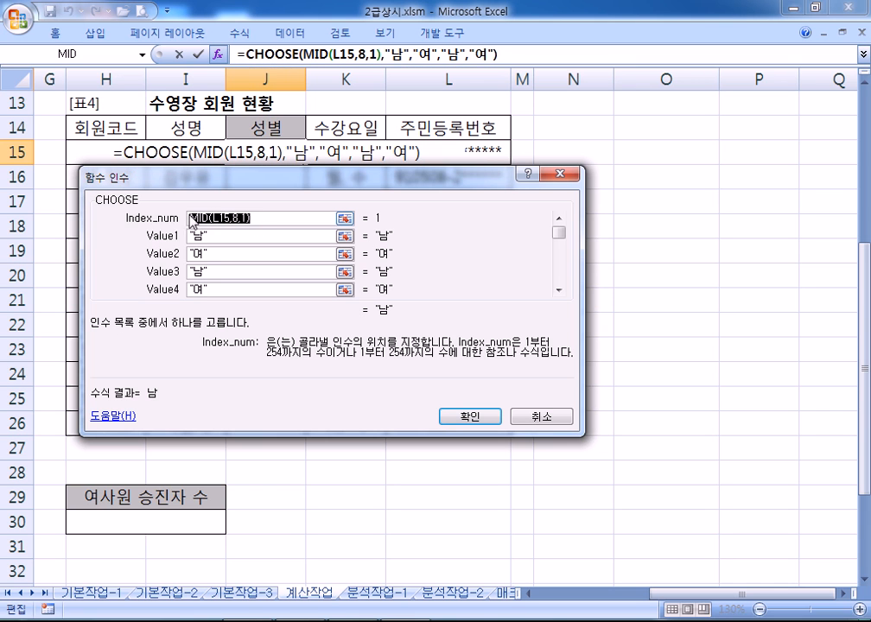
click(313, 54)
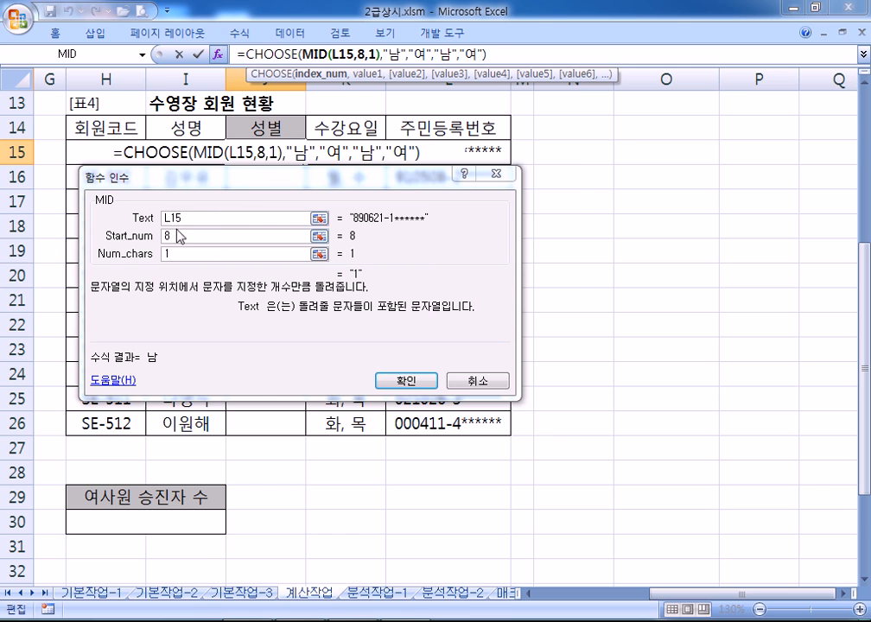
click(268, 54)
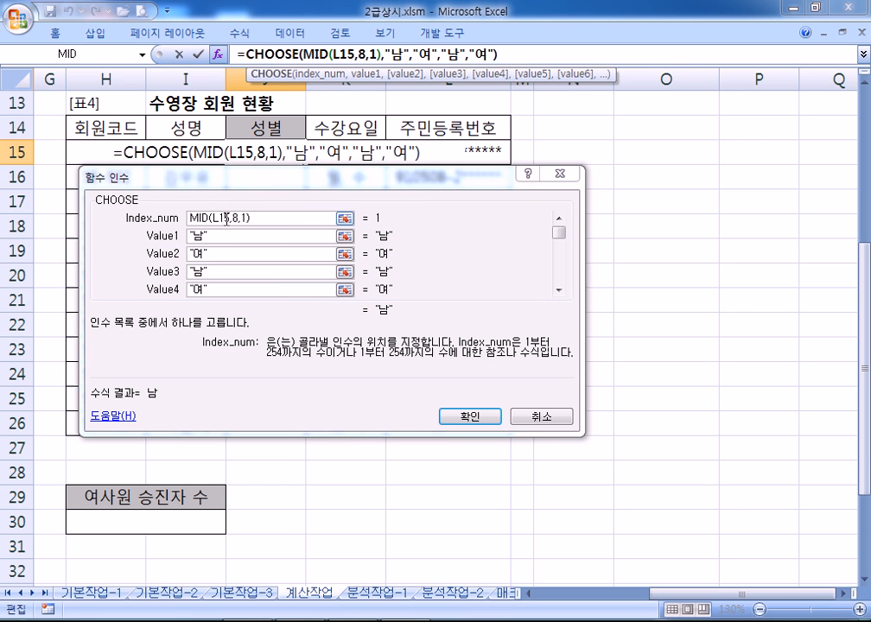
click(190, 237)
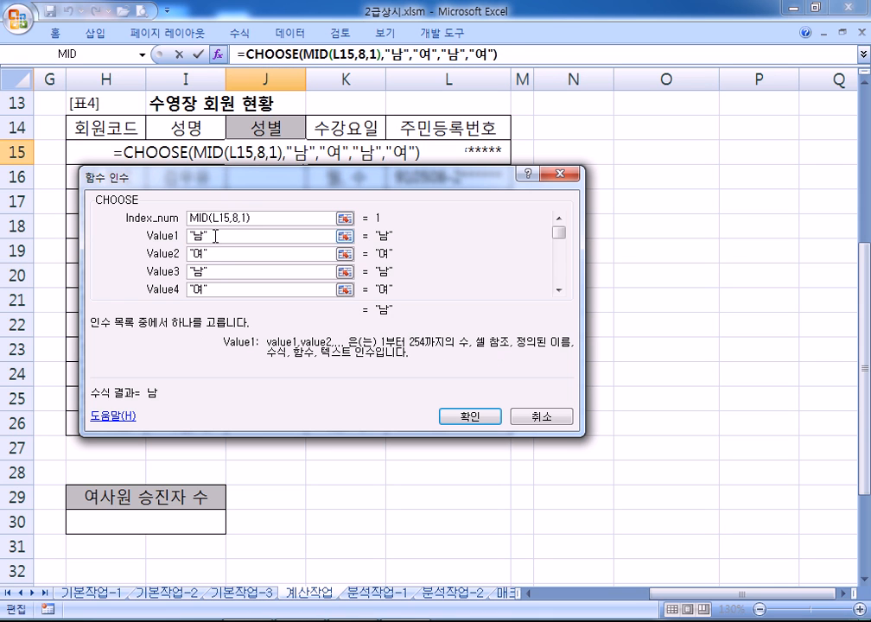
click(190, 253)
click(207, 273)
click(233, 289)
click(469, 414)
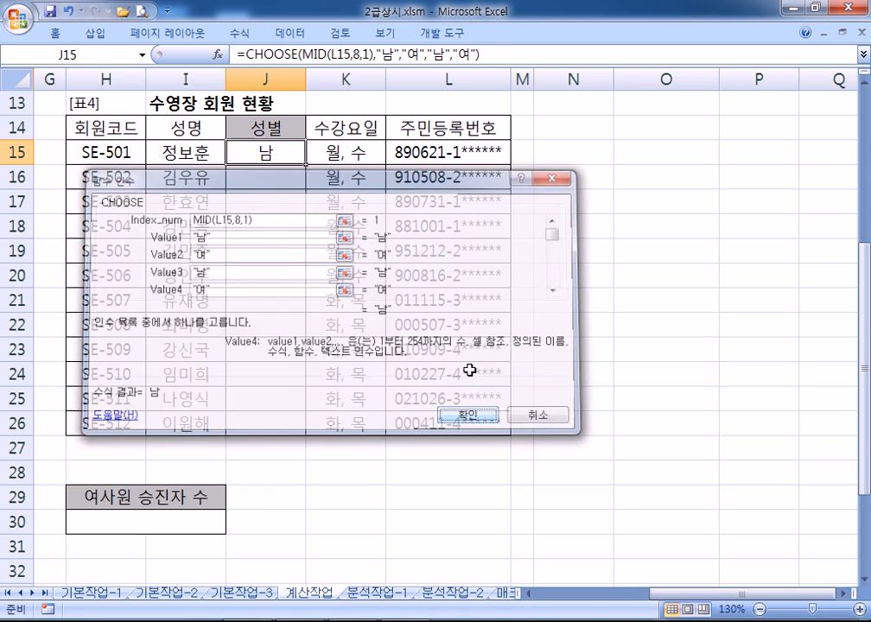
drag(305, 163, 298, 432)
Type =CHOOSE(MID(L15,8,1),"남","여","남","여") directly into N15
click(585, 151)
text(-)
key(Escape)
text(=ㅊㅐㅕㄴ)
key(Escape)
text(=)
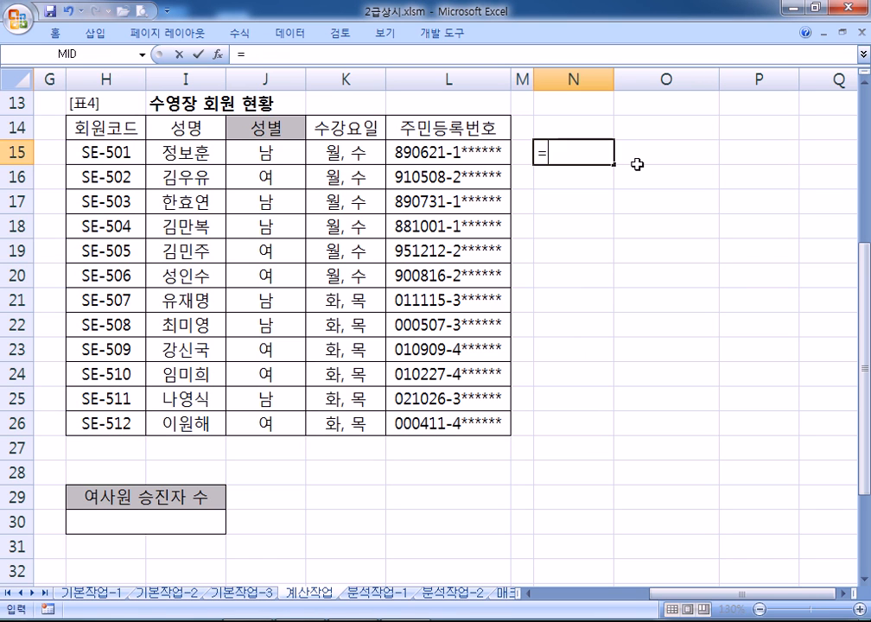
text(CHOOSE(MID(*)
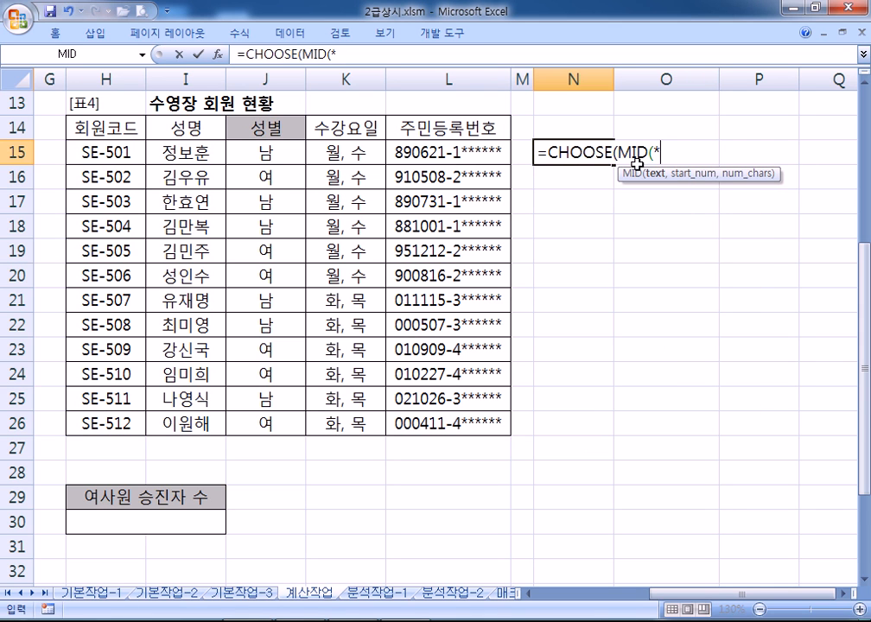
click(454, 153)
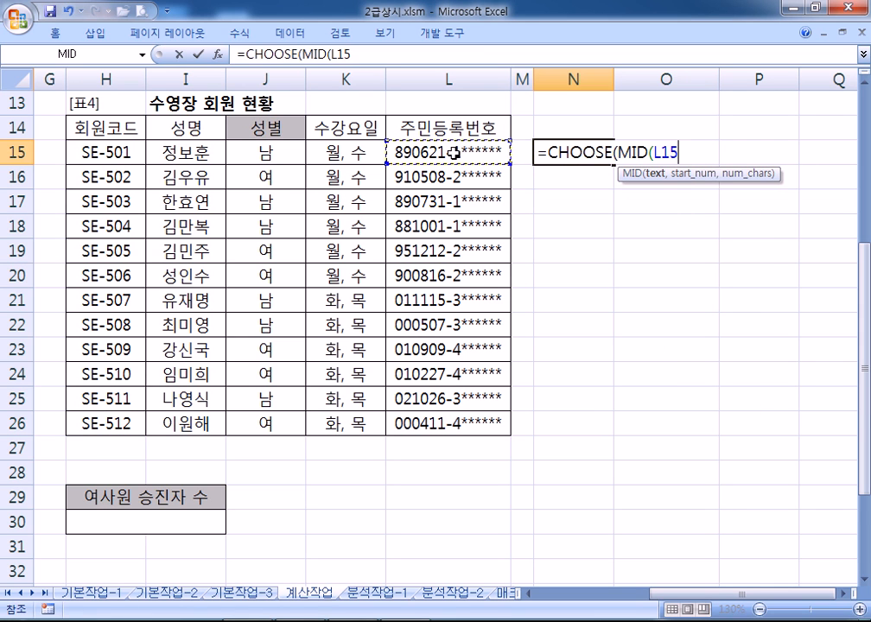
text(,8,1)
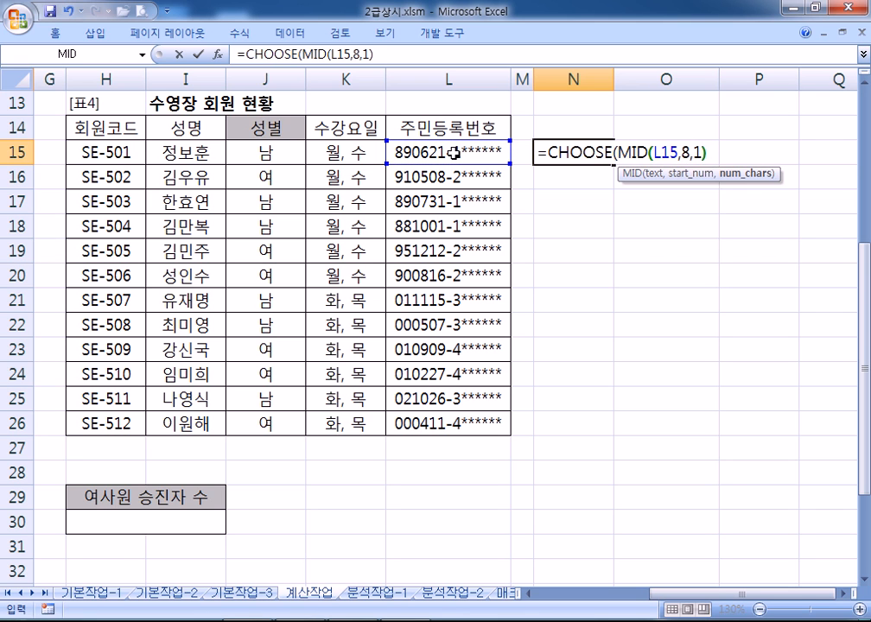
text(),)
text("SKA)
key(BackSpace)
key(BackSpace)
key(BackSpace)
key(Hangul)
text(남",)
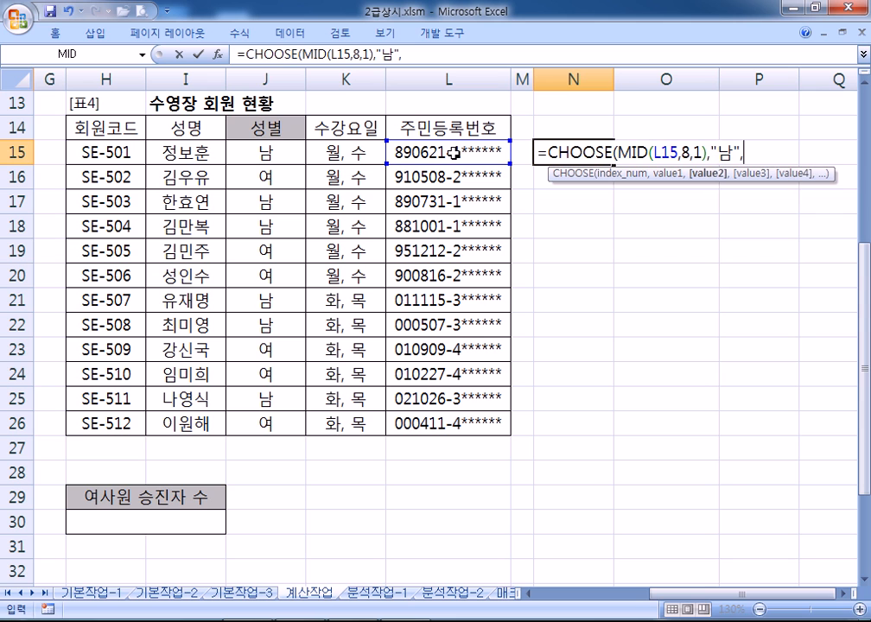
text("여","남","야)
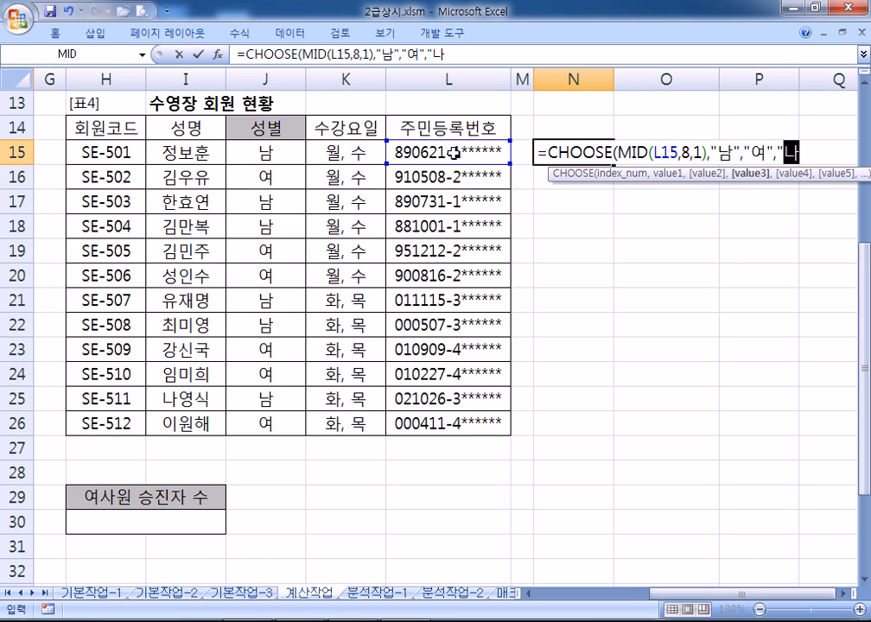
key(BackSpace)
text(여"))
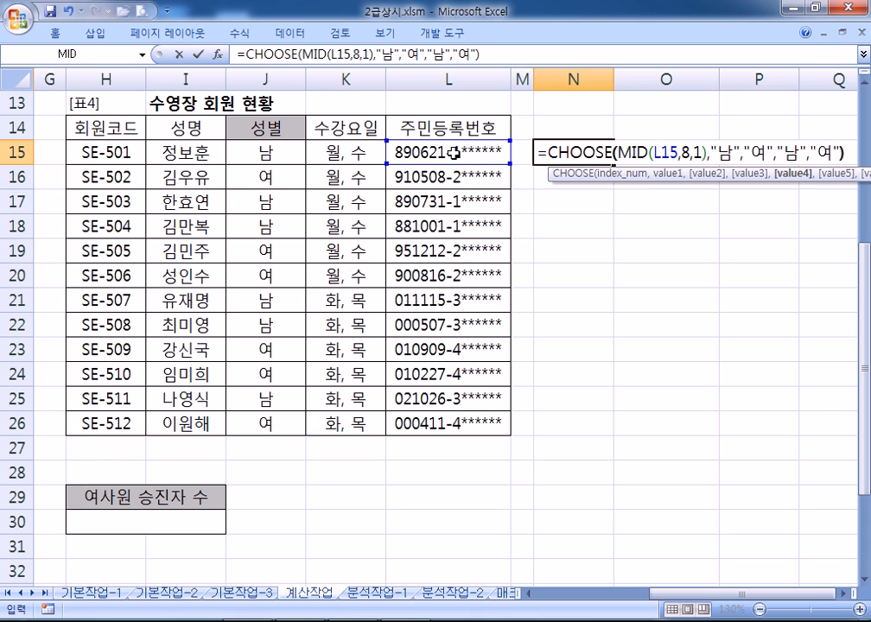
key(Return)
Fill N15's formula down to N26 and copy its formula text
click(569, 149)
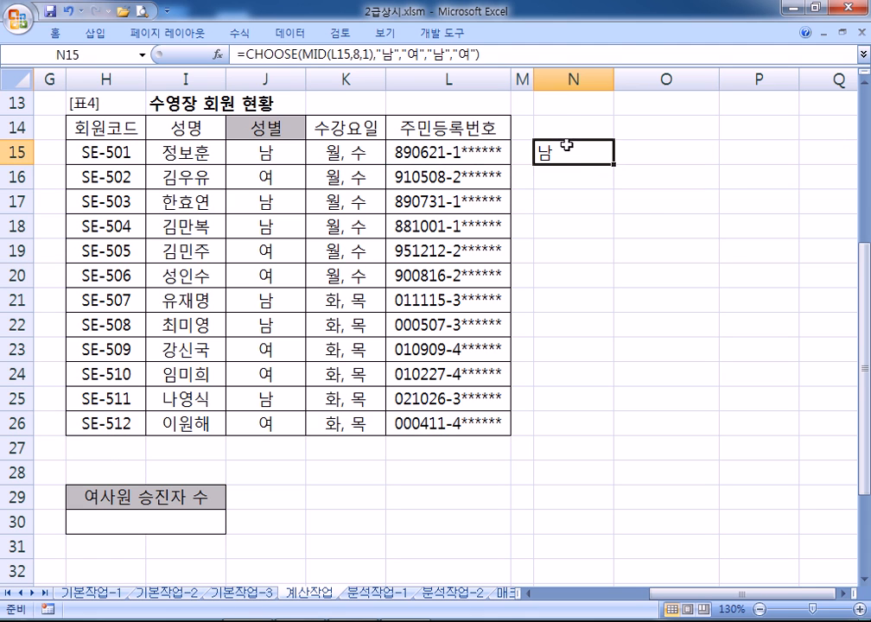
drag(612, 164, 606, 439)
drag(498, 56, 203, 48)
key(ctrl+c)
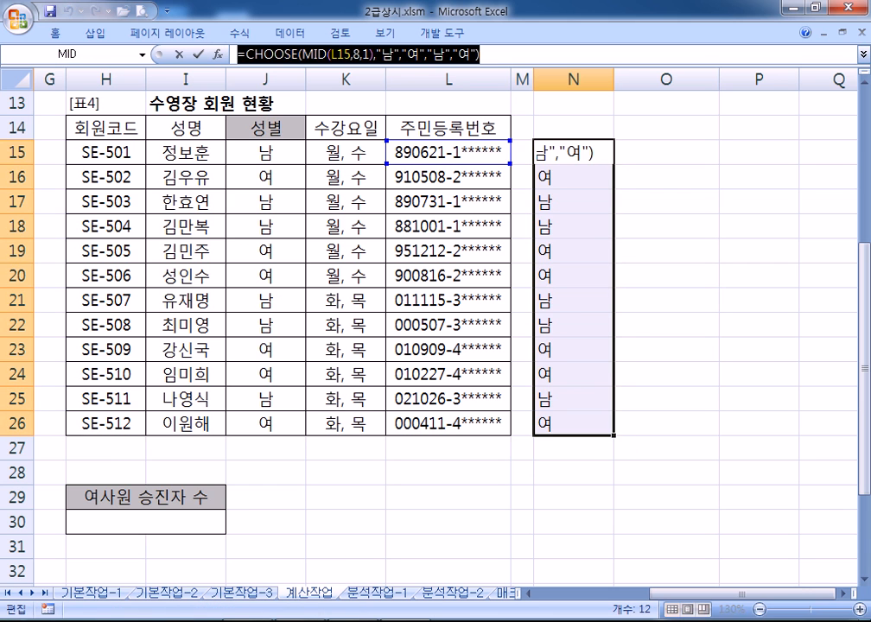
click(367, 620)
Paste =CHOOSE(MID(L15,8,1),"남","여","남","여") on the note's last line and add blank lines
click(181, 474)
key(ctrl+v)
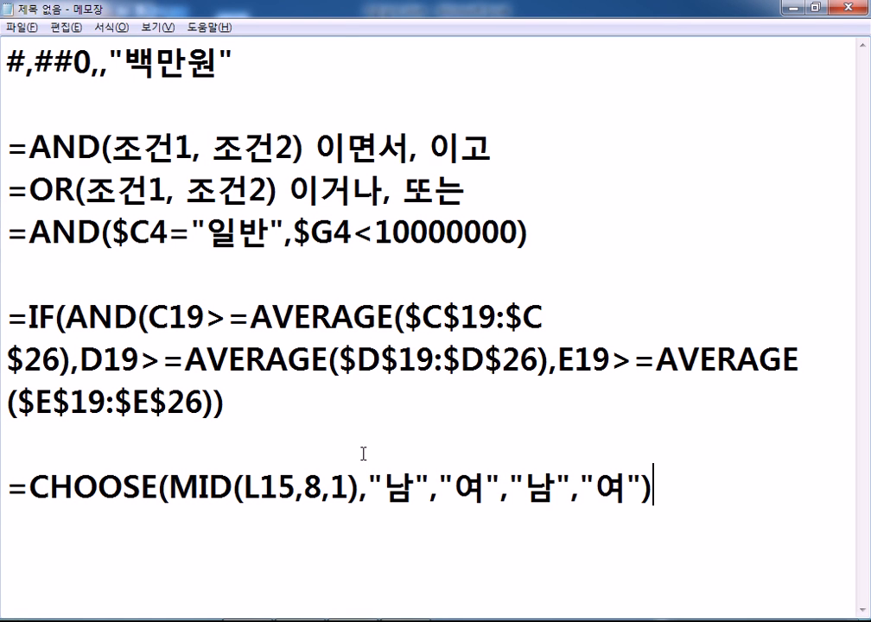
key(Return)
key(Return)
key(Return)
key(Return)
key(Return)
key(Return)
key(Return)
key(Return)
key(Return)
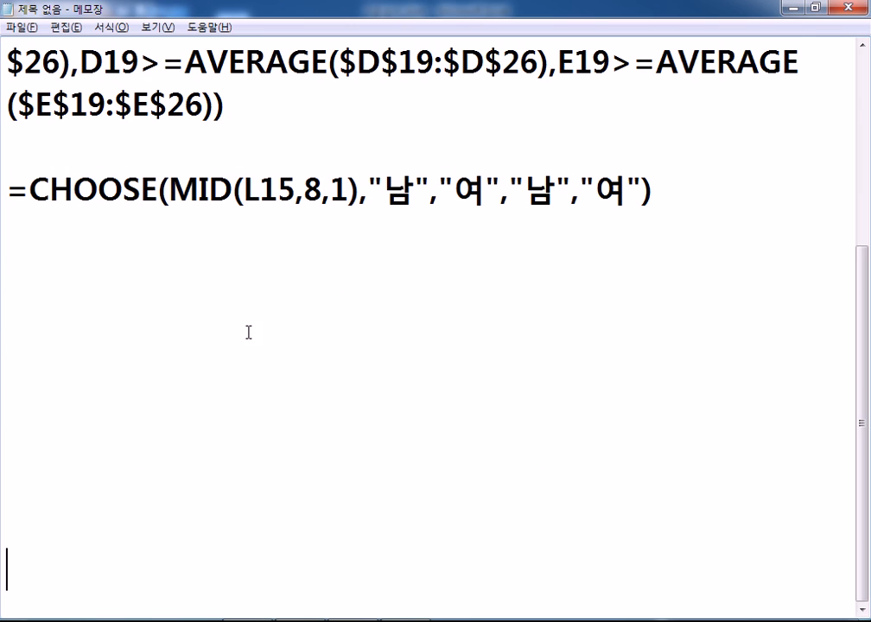
drag(33, 184, 349, 192)
click(271, 242)
key(alt+Tab)
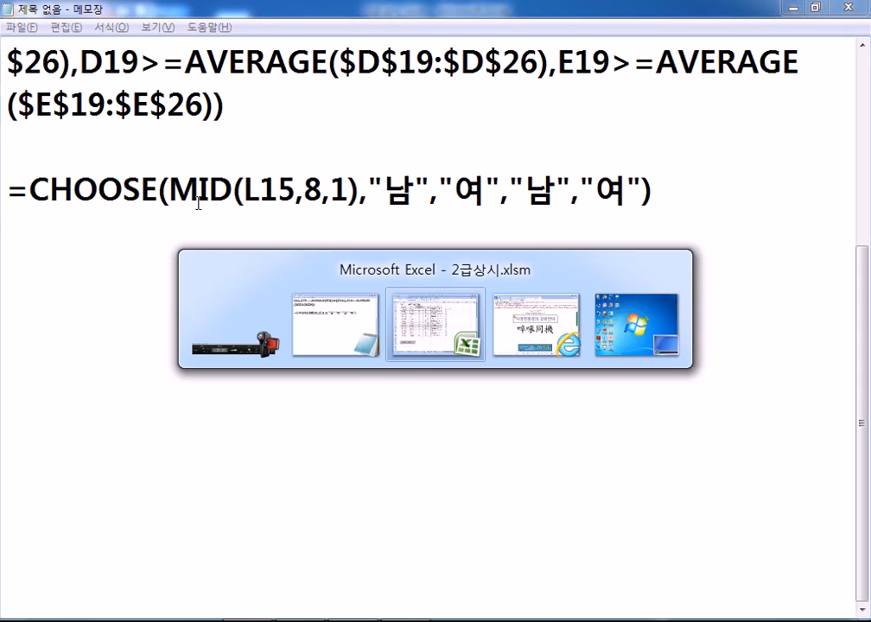
Open N15's CHOOSE arguments and commit the formula across N15:N26 with Ctrl+Enter
click(255, 57)
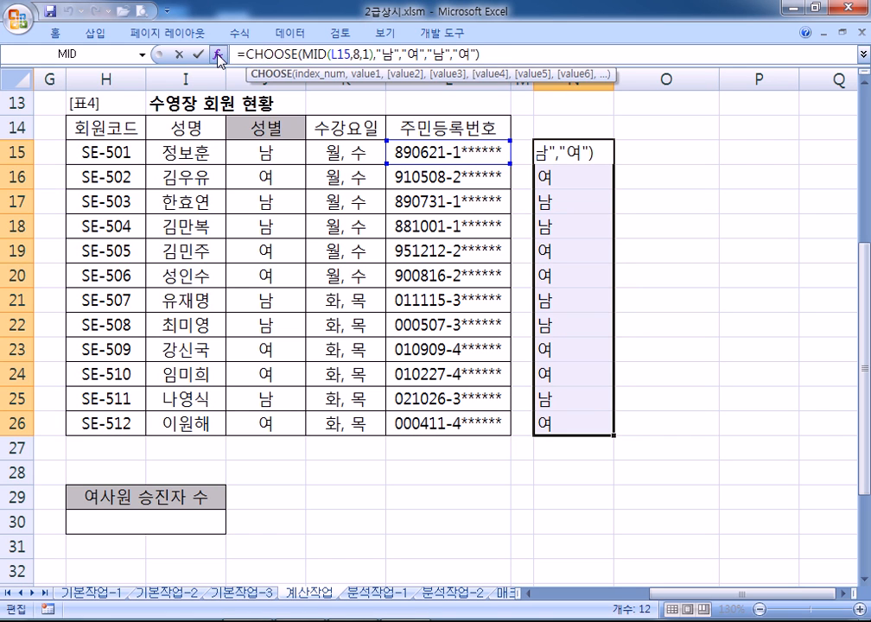
click(218, 54)
drag(260, 58, 398, 186)
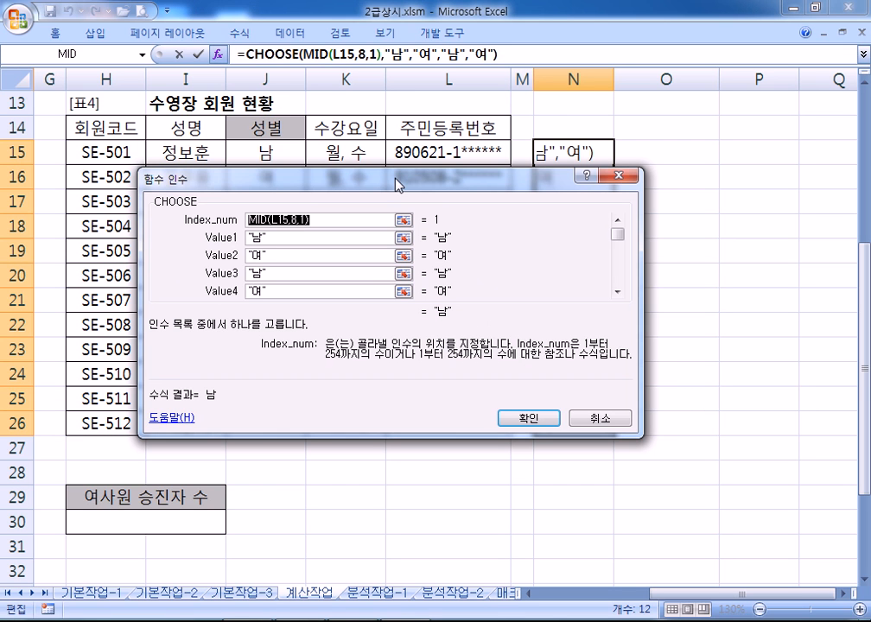
key(ctrl+Return)
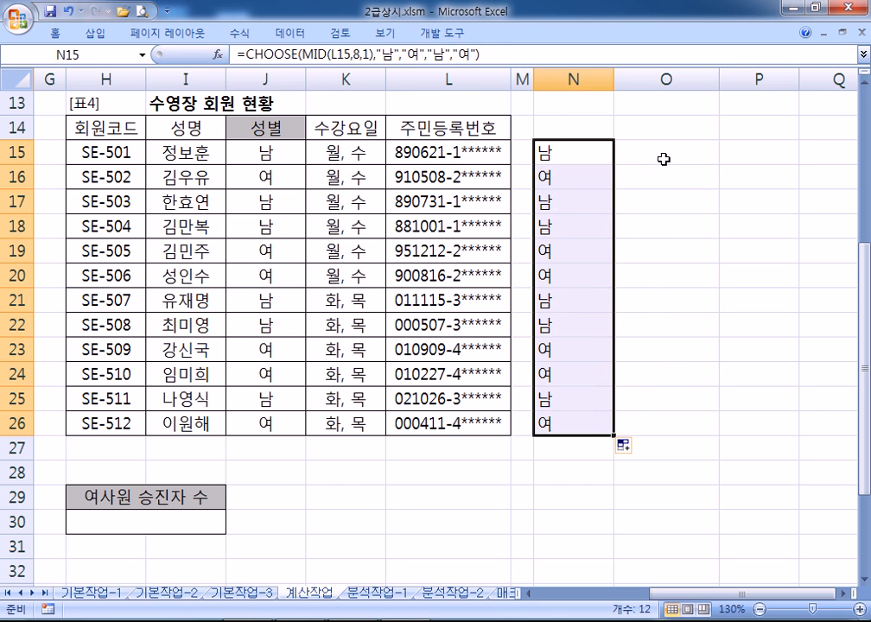
click(666, 155)
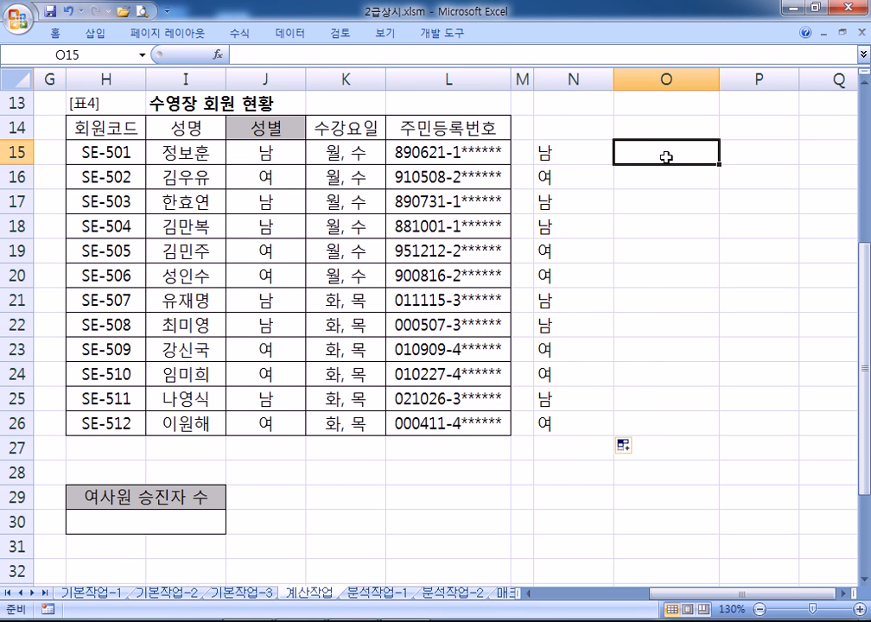
Open Insert Function for O15, browsing the logical, text and statistical categories before choosing 모두
click(219, 55)
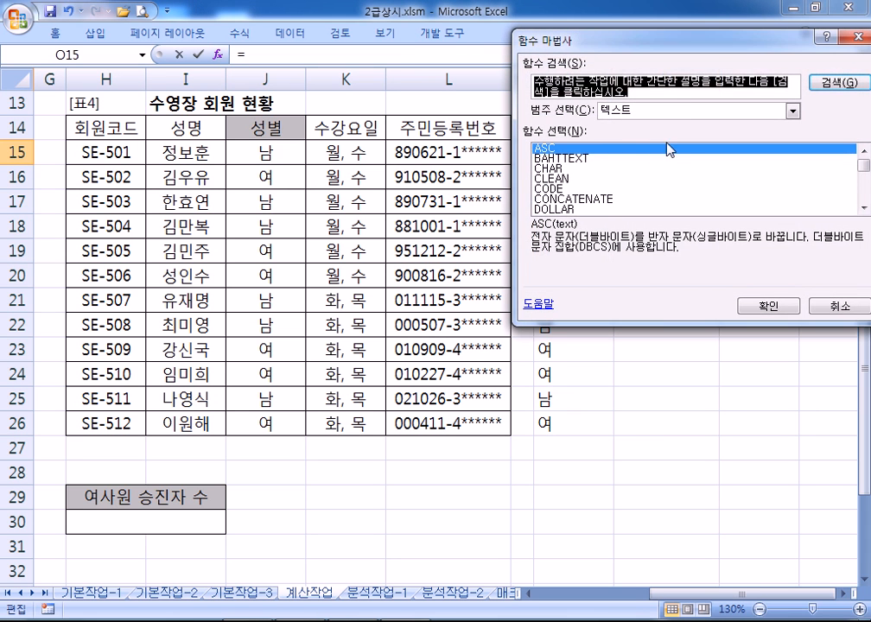
click(691, 115)
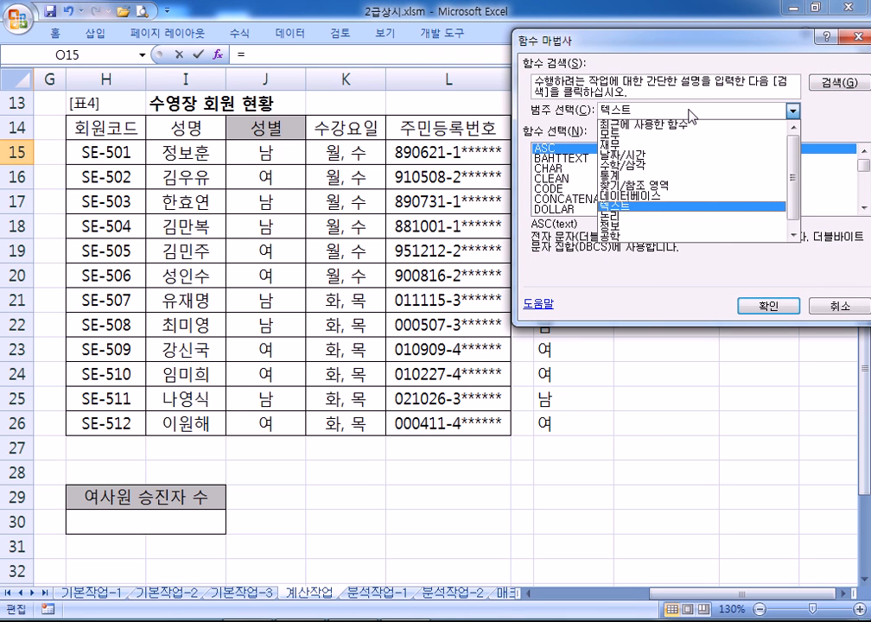
click(634, 216)
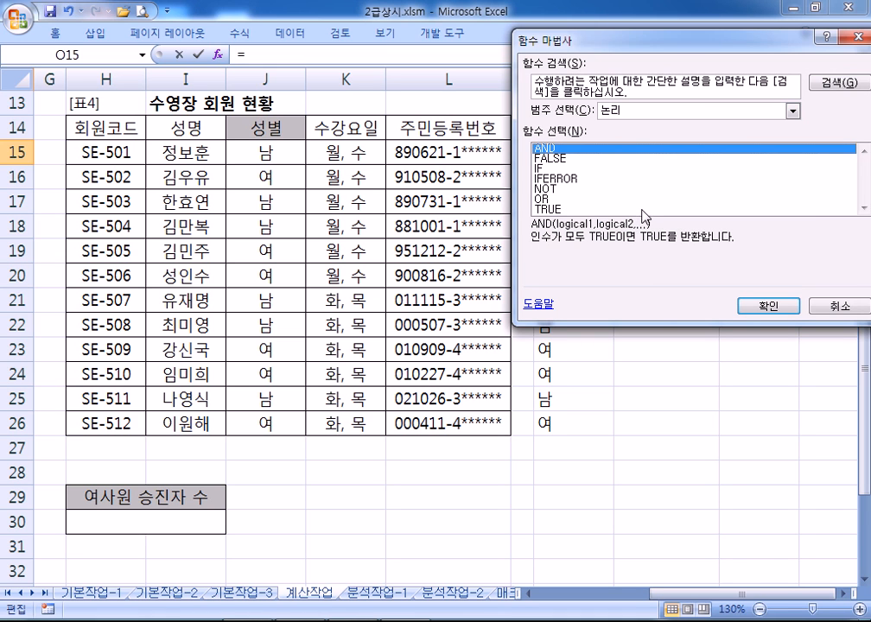
click(657, 111)
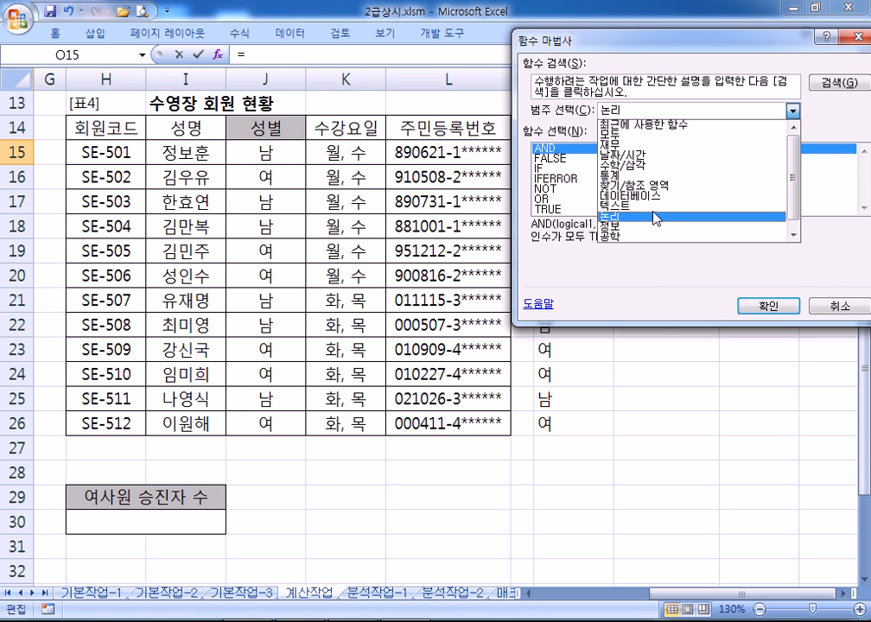
scroll(798, 219, down, 1)
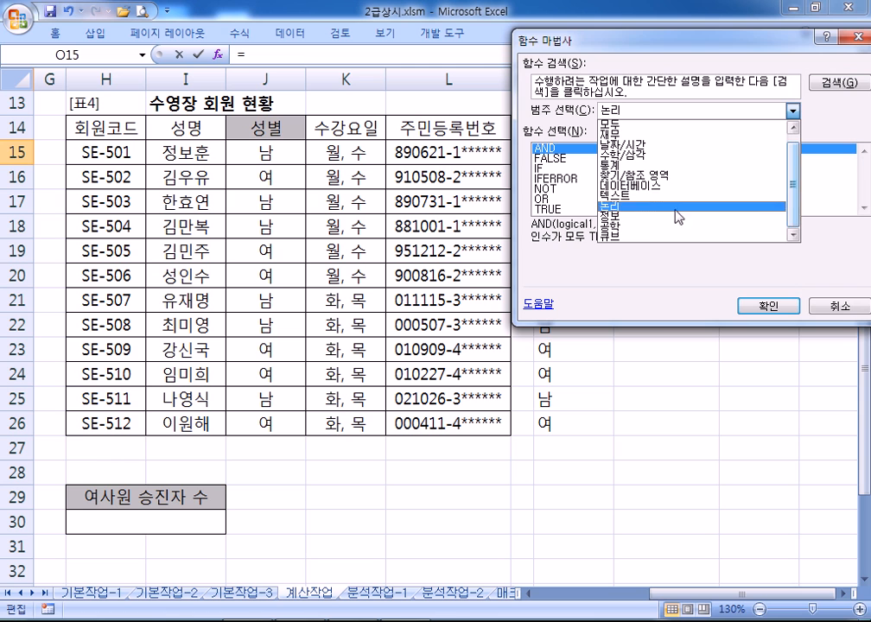
click(643, 196)
mouse_move(862, 165)
mouse_down()
mouse_move(864, 205)
mouse_move(867, 164)
mouse_up()
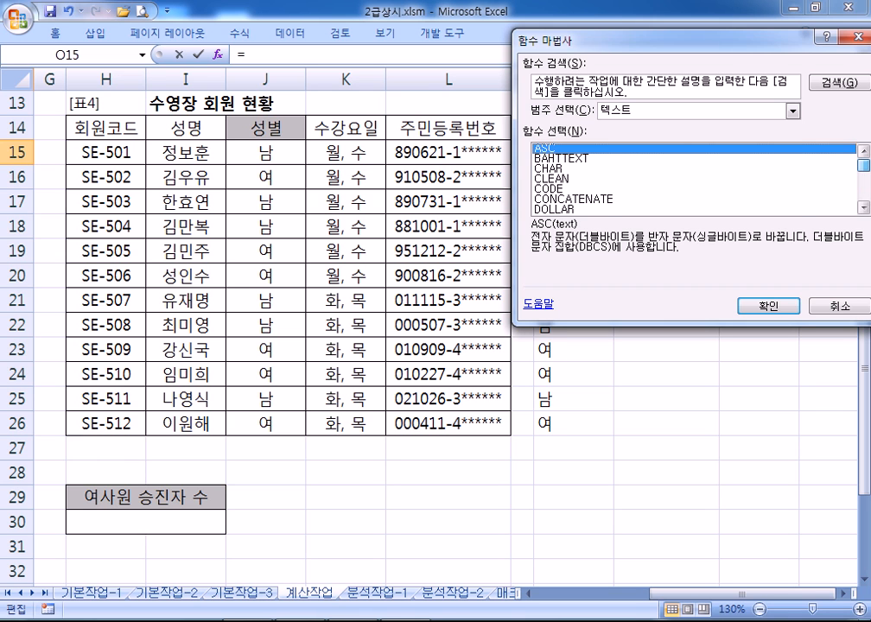
click(792, 111)
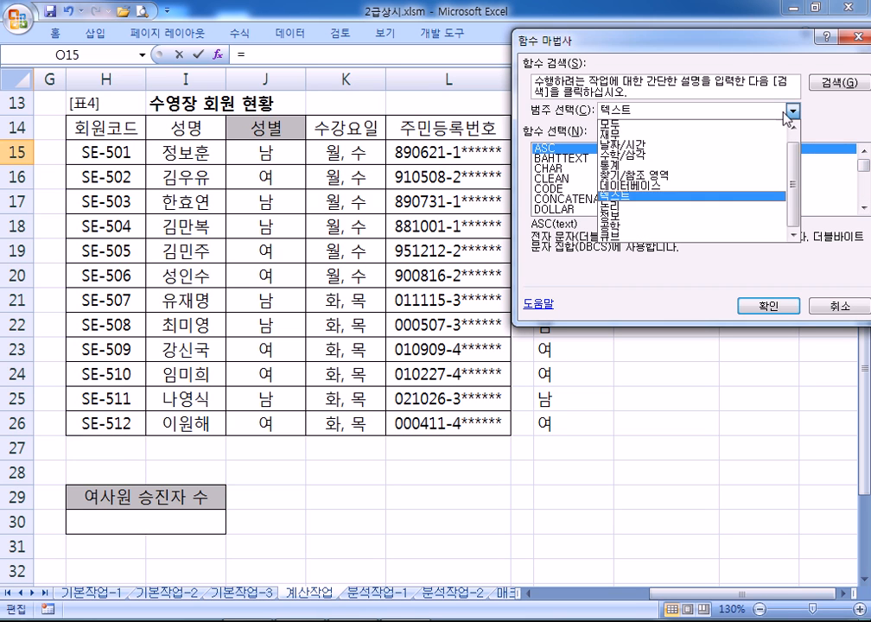
click(658, 165)
drag(866, 171, 866, 182)
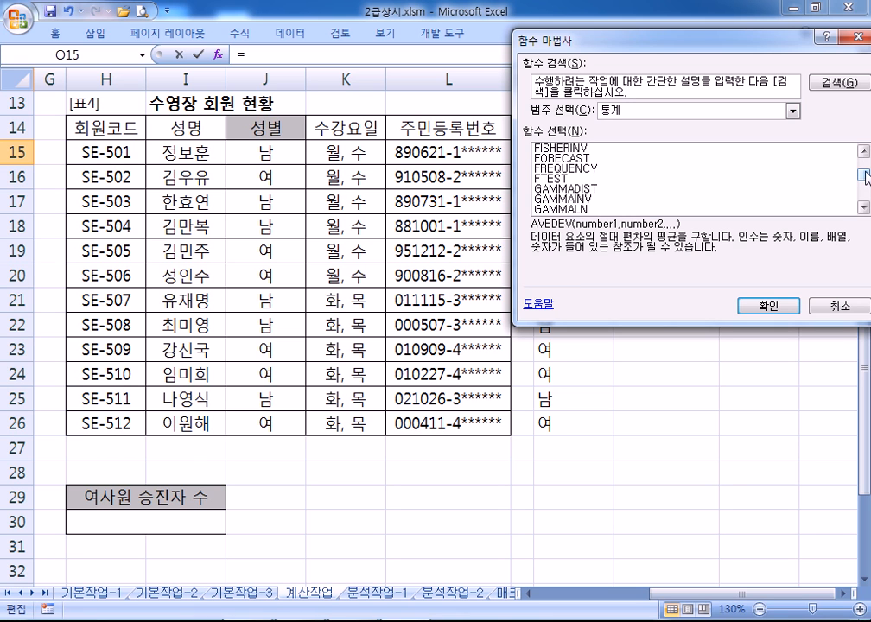
click(792, 110)
click(625, 124)
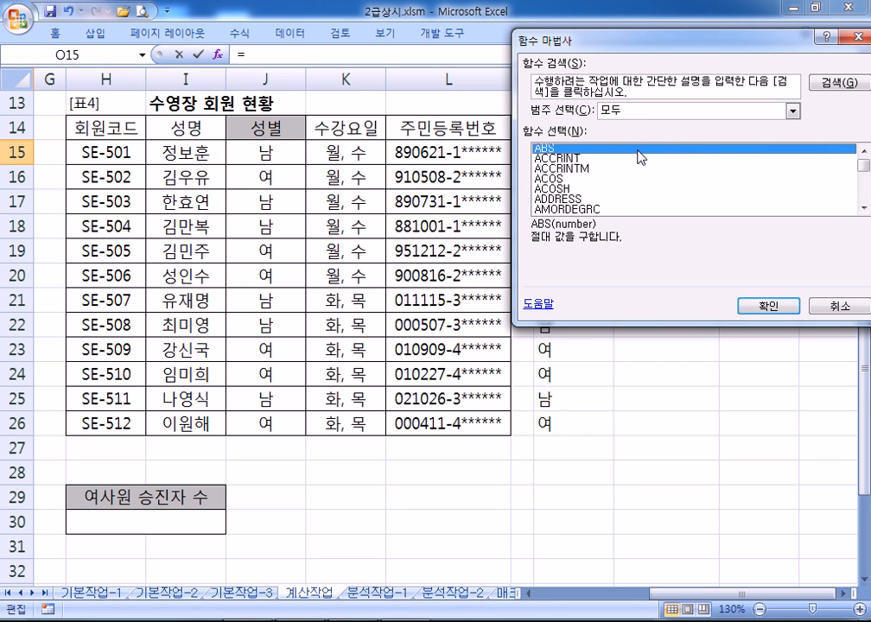
Jump through the full function list by letter and select CHOOSE
key(c)
scroll(629, 177, down, 1)
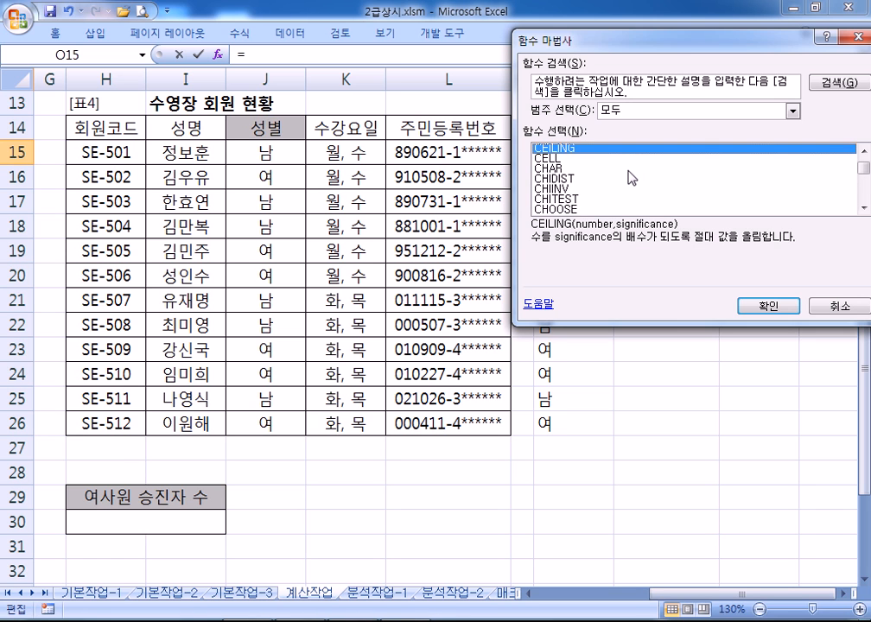
key(k)
scroll(579, 197, down, 1)
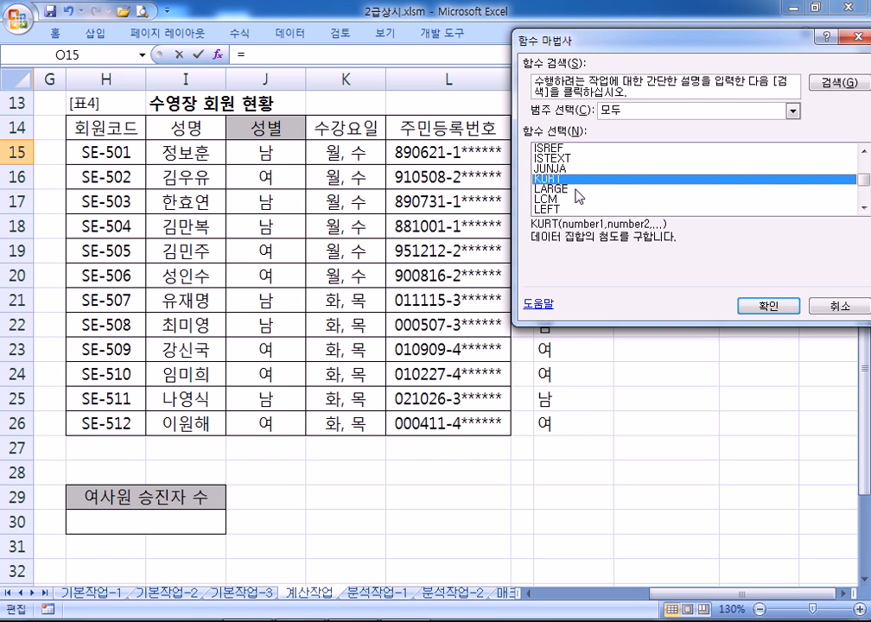
key(u)
scroll(578, 208, down, 1)
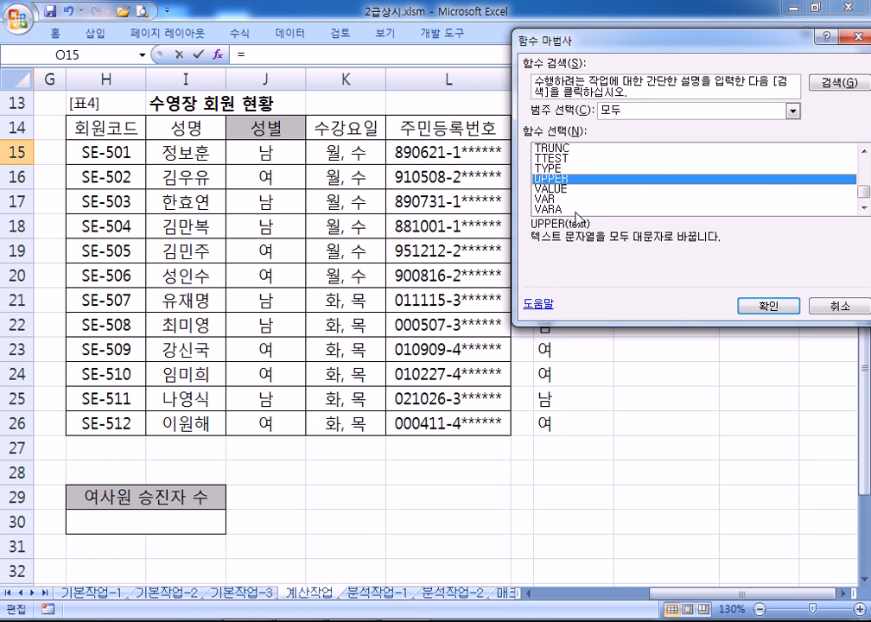
key(c)
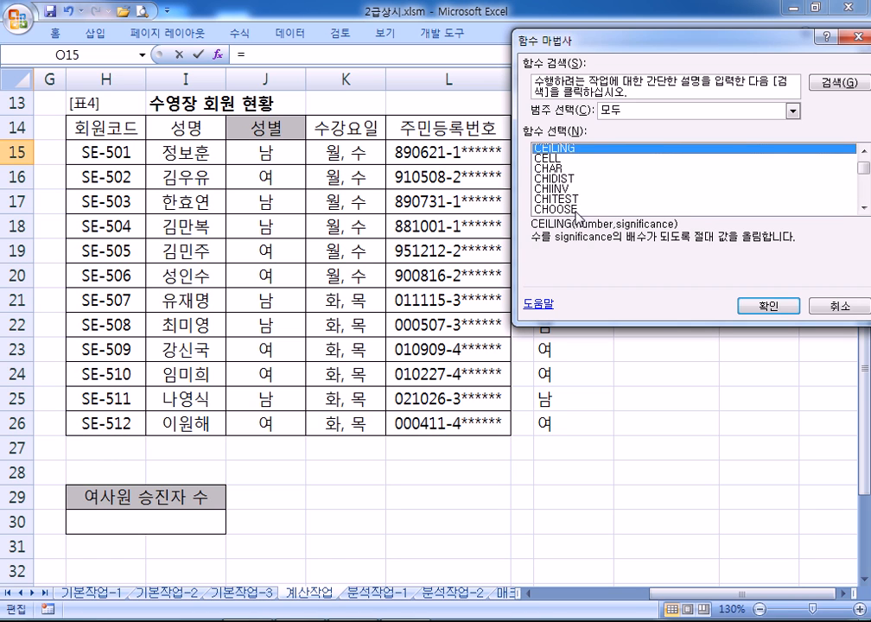
scroll(576, 203, down, 2)
click(561, 149)
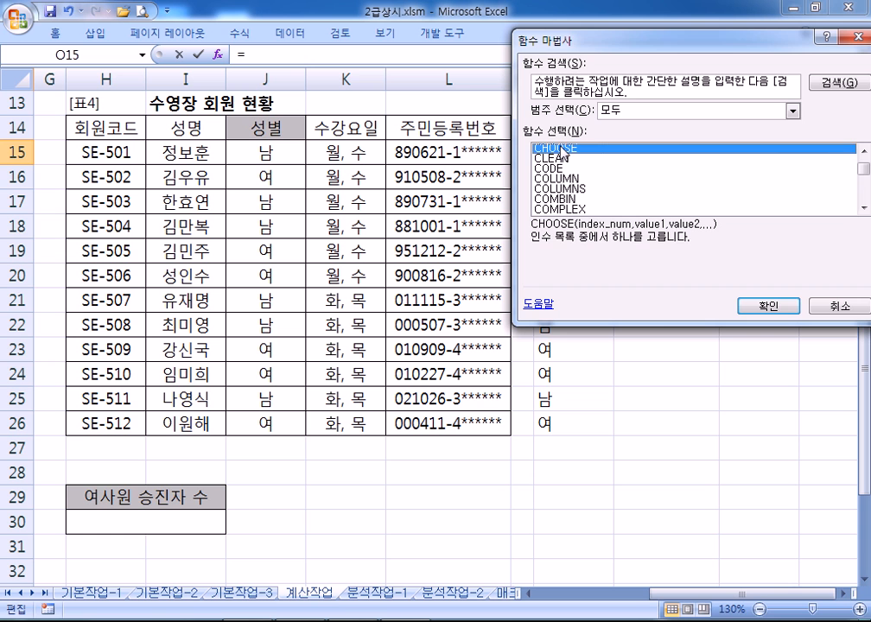
Use a nested MID(L15,8,1) as CHOOSE's index argument
click(767, 307)
drag(225, 60, 343, 182)
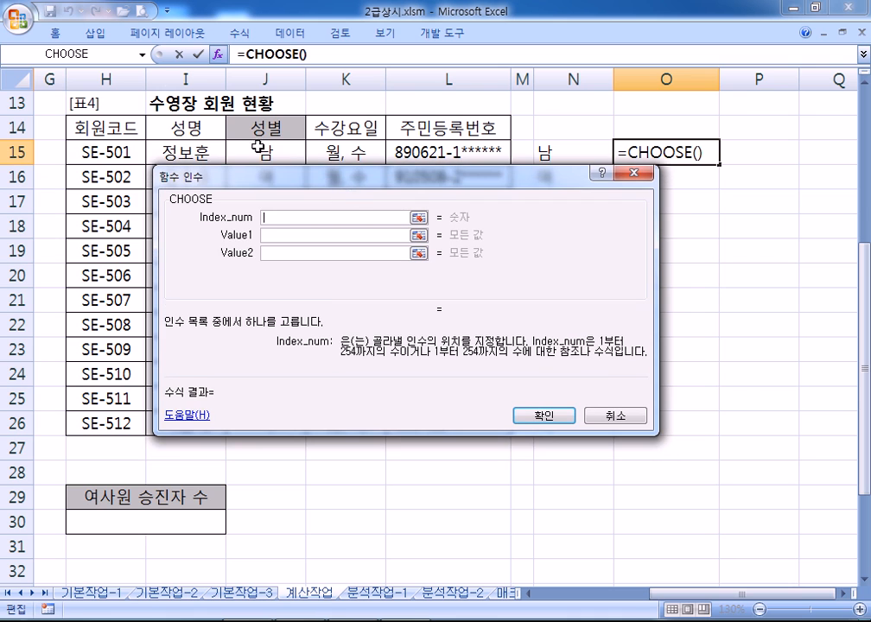
click(143, 53)
click(76, 91)
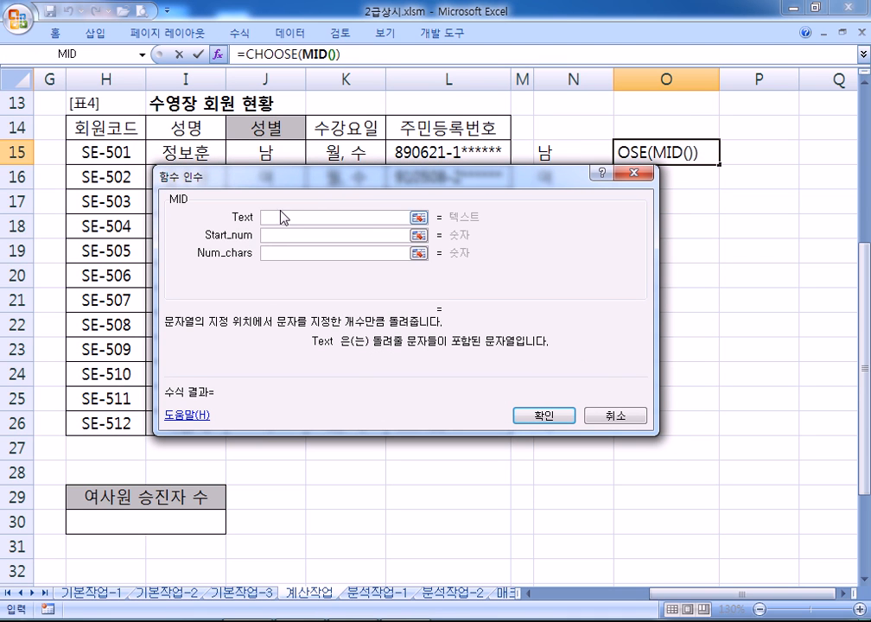
click(464, 149)
click(308, 235)
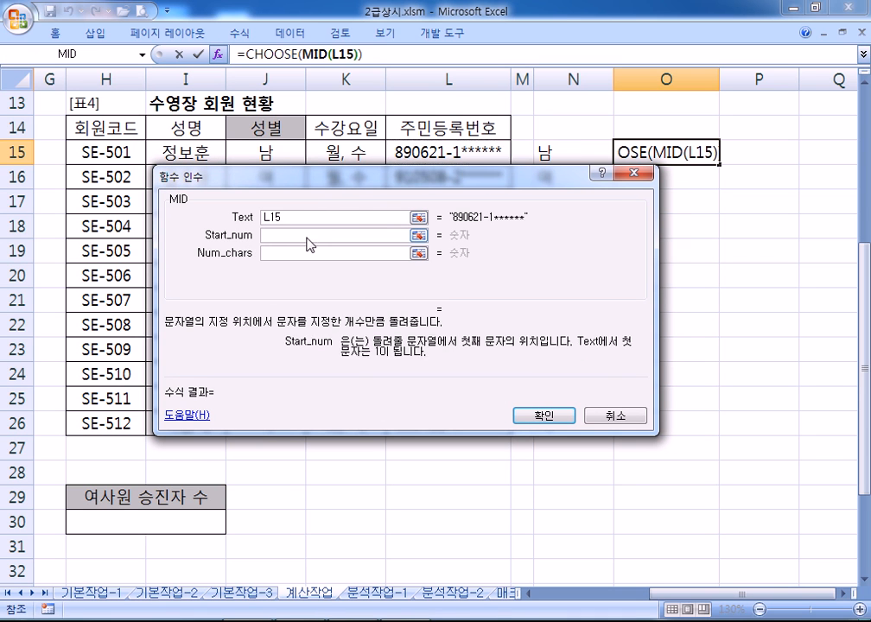
text(8)
click(288, 250)
text(1)
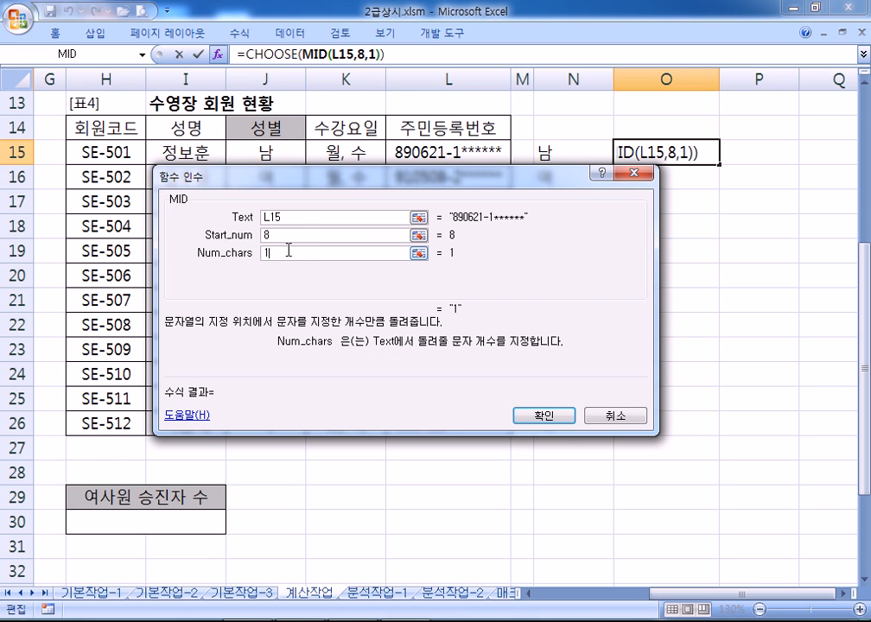
click(279, 59)
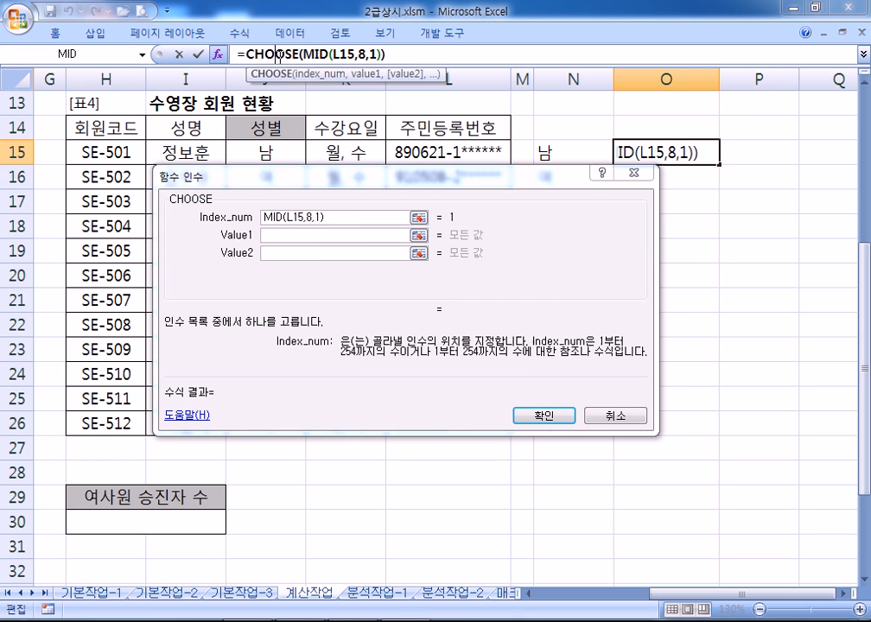
Enter the CHOOSE values "남","여","남","여" and finish the formula in O15
click(288, 235)
text(SK)
key(BackSpace)
key(BackSpace)
key(Hangul)
text(나ㅓ)
key(BackSpace)
text(남)
key(Tab)
text(여)
key(Tab)
text(남)
key(Tab)
text(여)
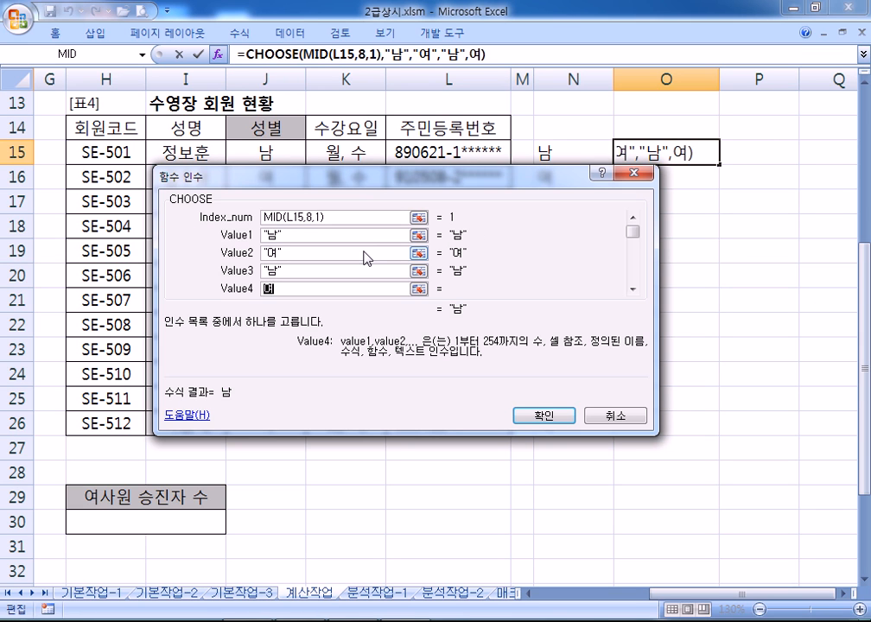
click(551, 418)
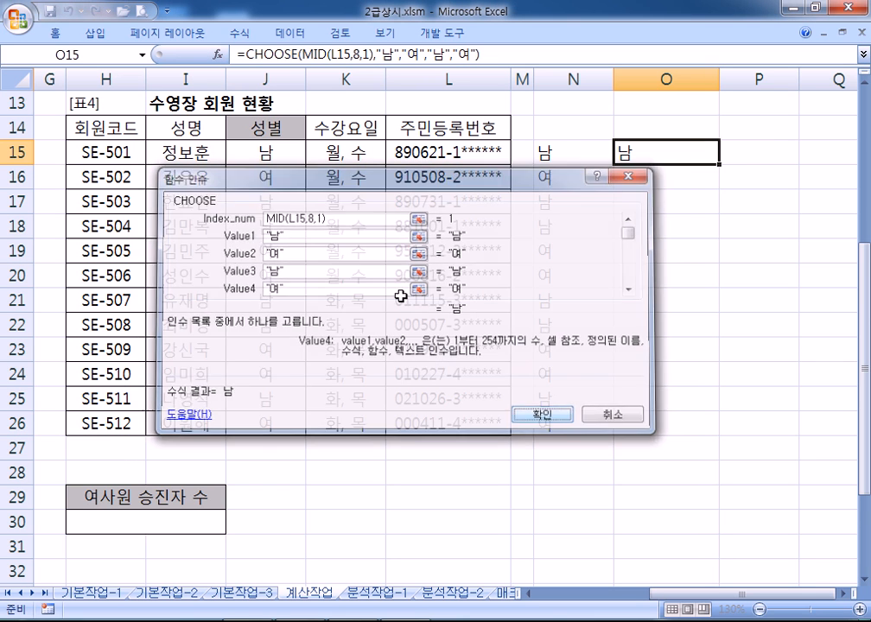
Review O15's formula and compare it with N15 and the gender entry in J15
key(F2)
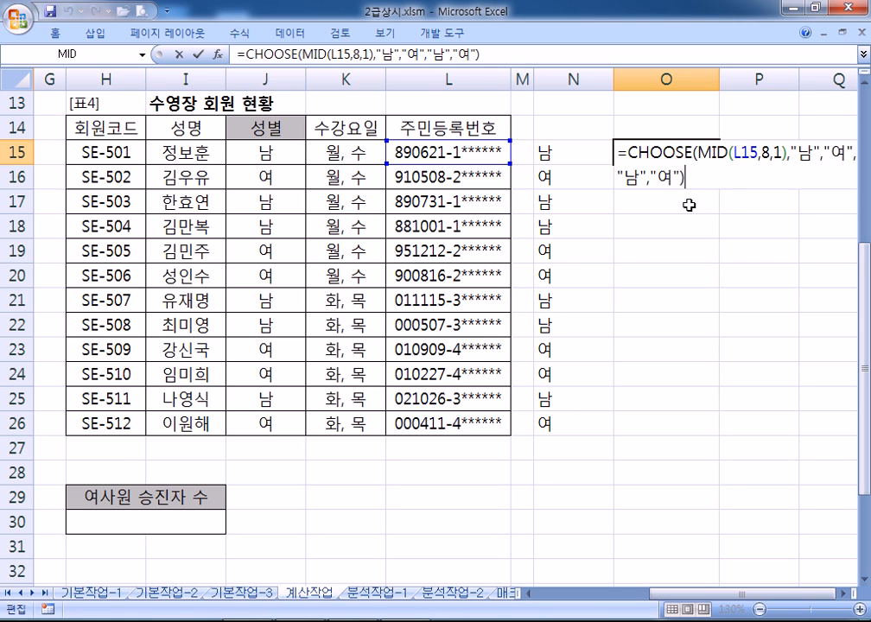
click(204, 55)
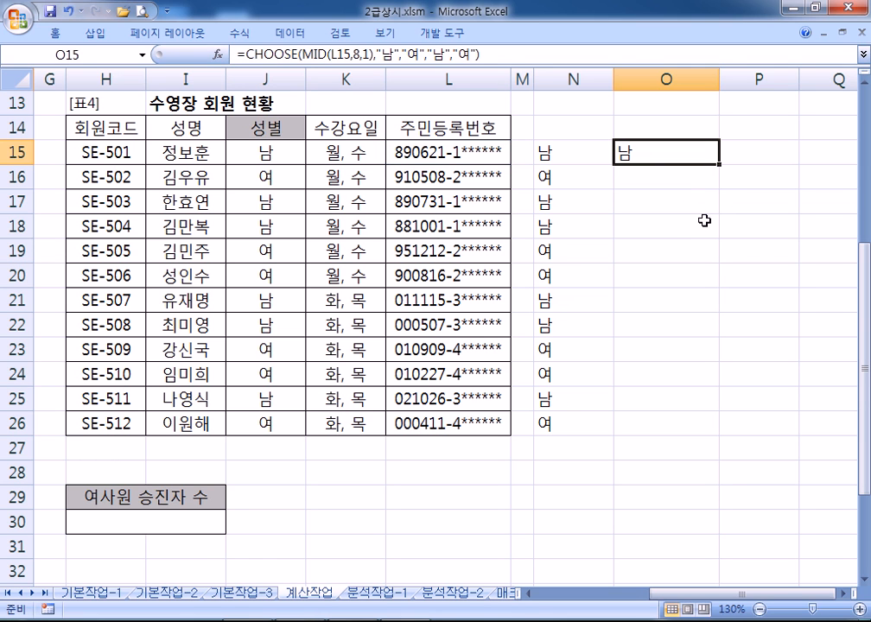
click(560, 153)
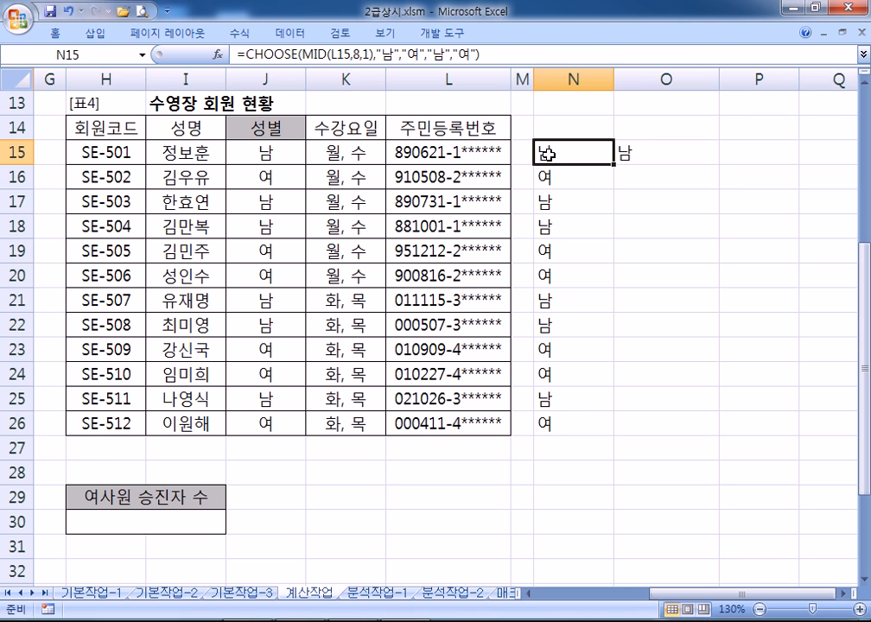
click(261, 153)
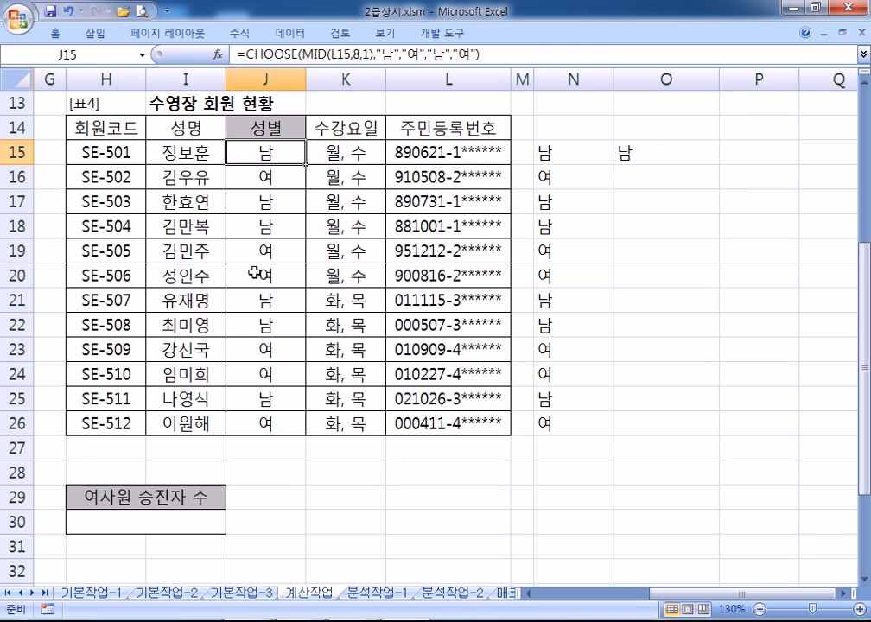
Open F19's IF formula in Function Arguments to review it
scroll(234, 488, up, 2)
drag(683, 593, 542, 594)
scroll(346, 457, down, 2)
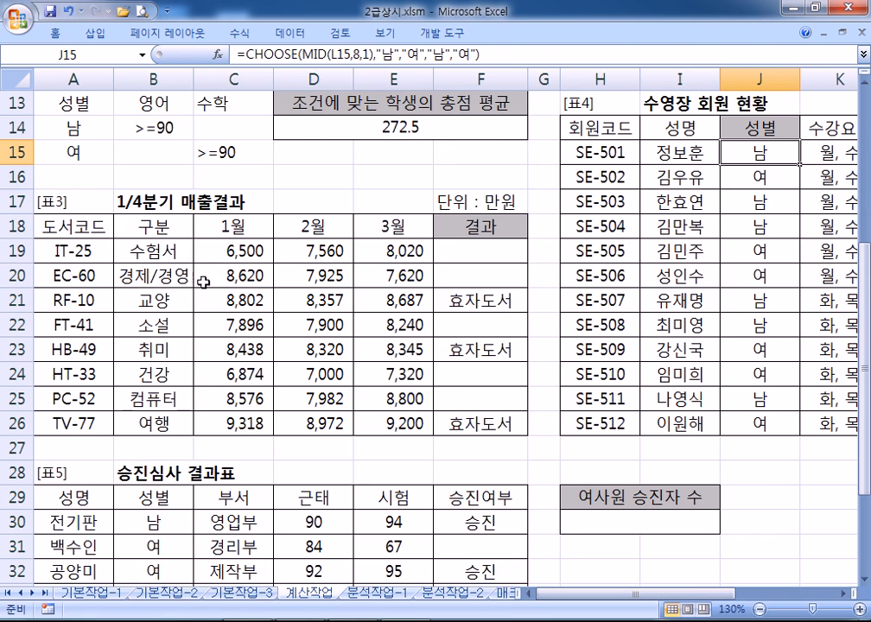
double_click(440, 251)
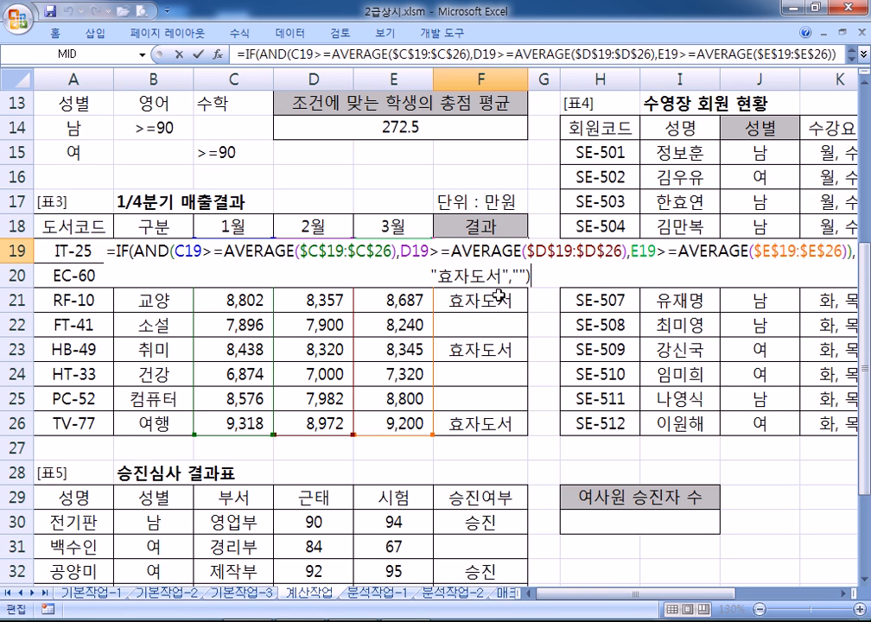
click(221, 53)
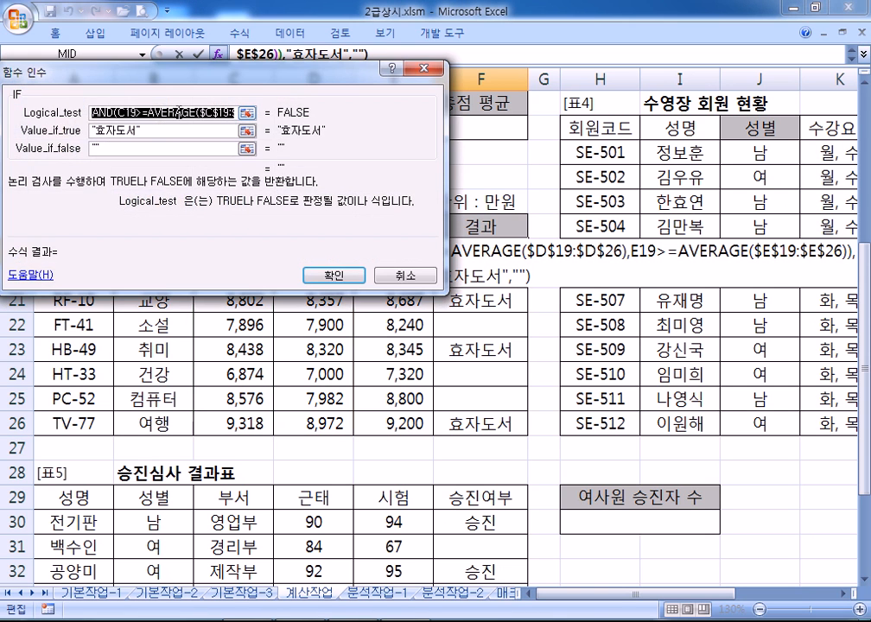
drag(273, 129, 400, 161)
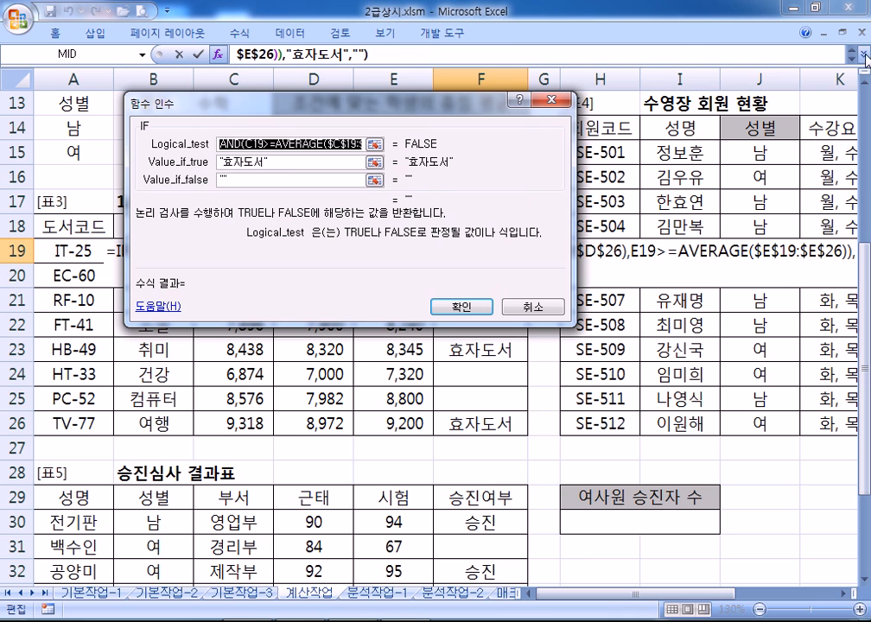
click(250, 54)
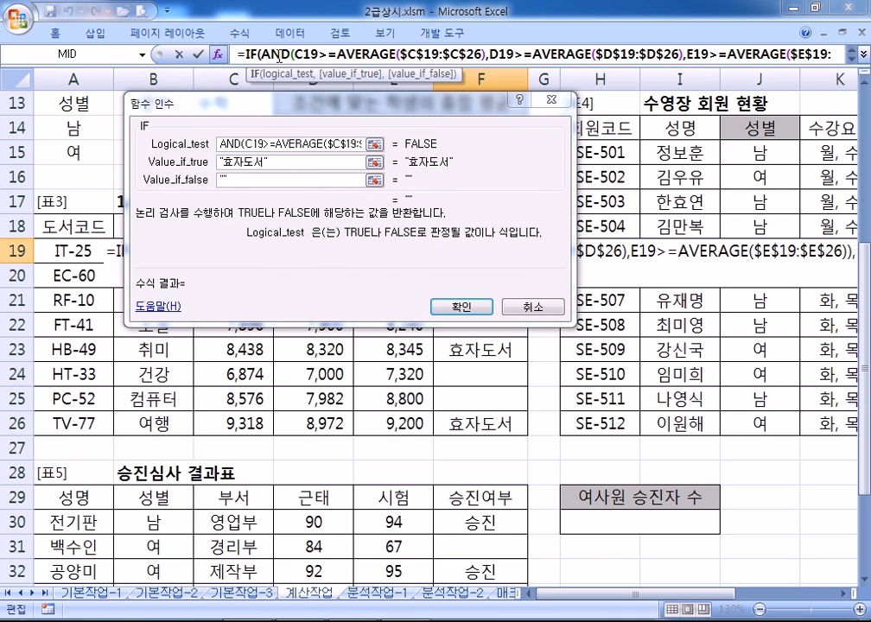
Inspect the AND and AVERAGE arguments, cancel without changes, and return to column A
click(278, 54)
click(365, 54)
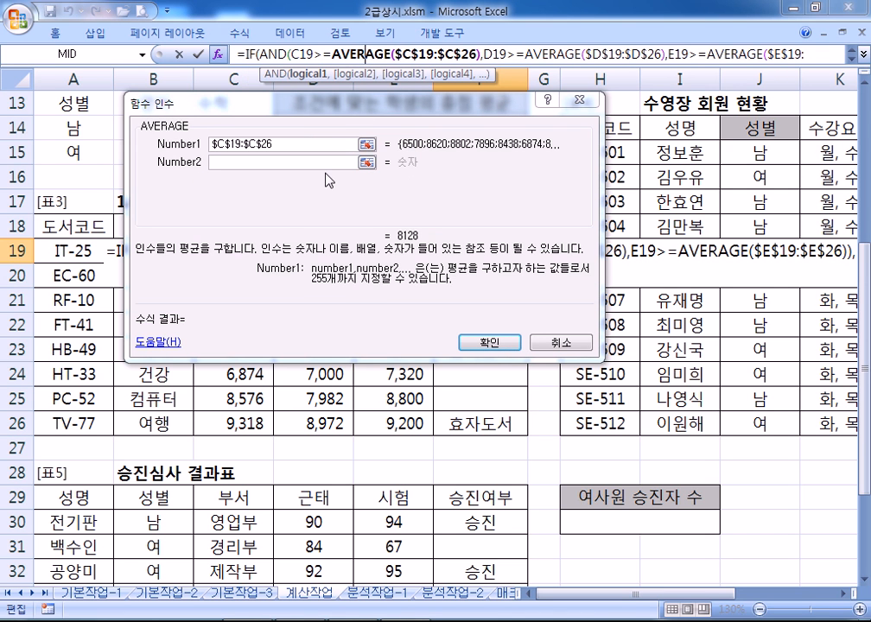
click(559, 343)
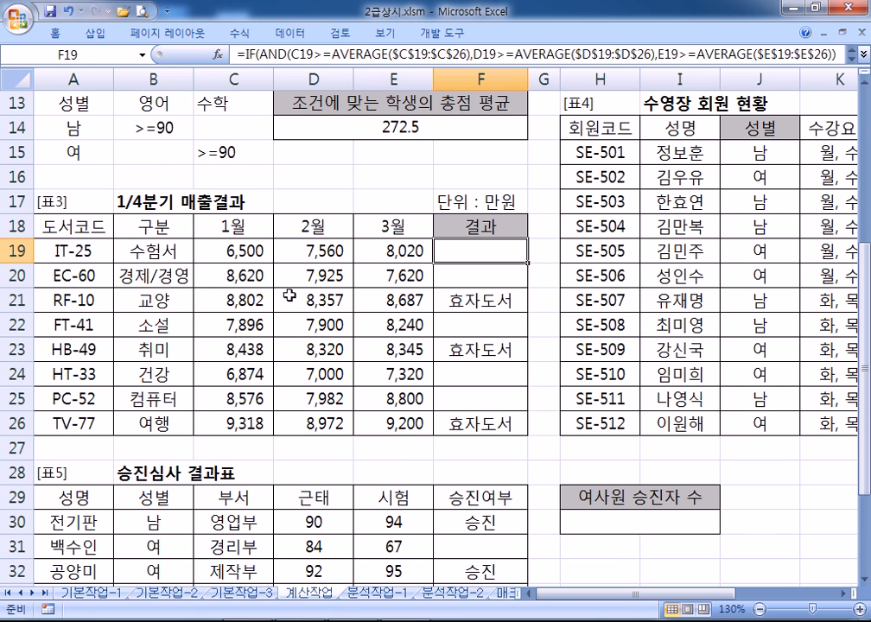
drag(600, 594, 706, 605)
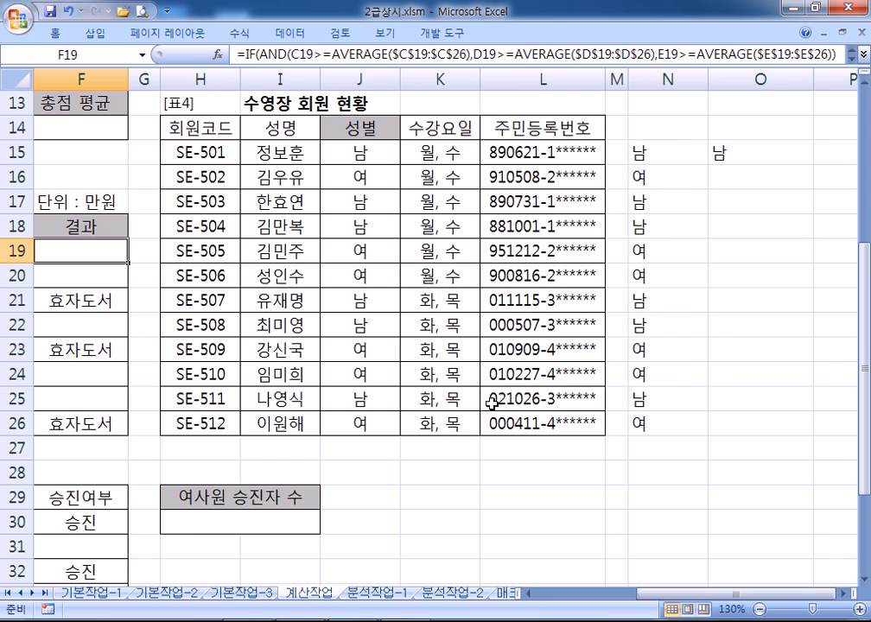
key(Home)
Scroll down to the 승진심사 결과표 and select H30 under 여사원 승진자 수
scroll(462, 420, down, 4)
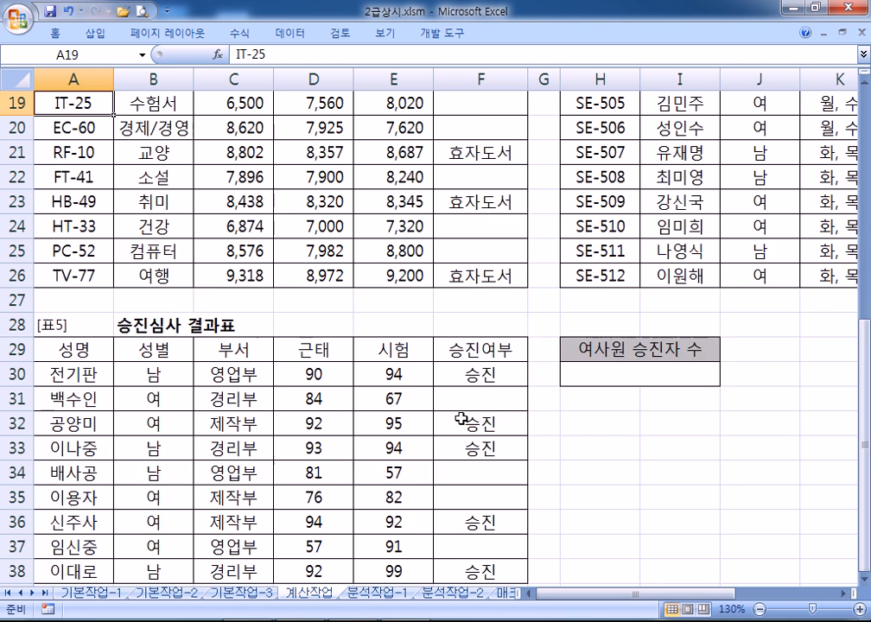
click(571, 226)
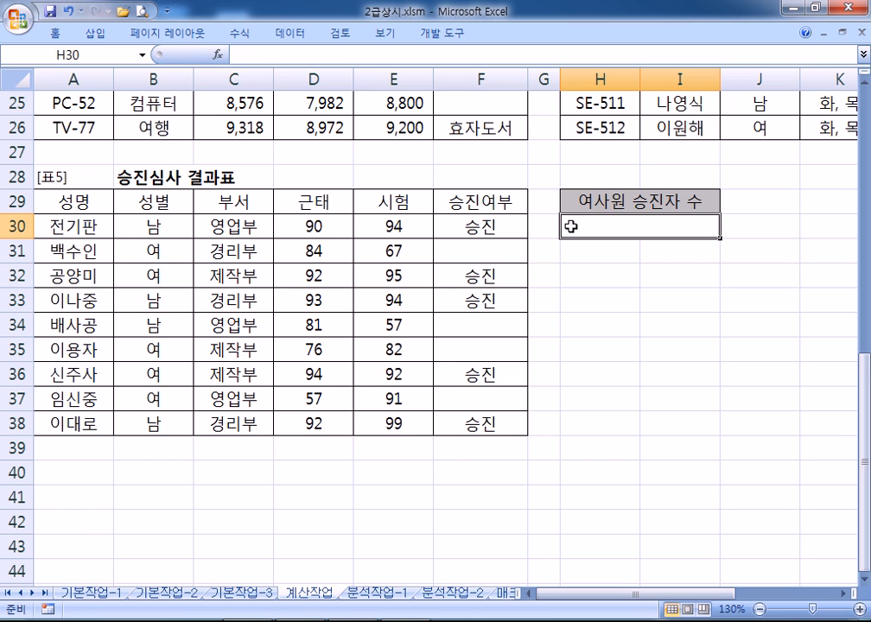
Start a COUNTIFS formula in H30 and open its Function Arguments
text(=채)
key(BackSpace)
key(BackSpace)
text(OCU)
key(BackSpace)
key(BackSpace)
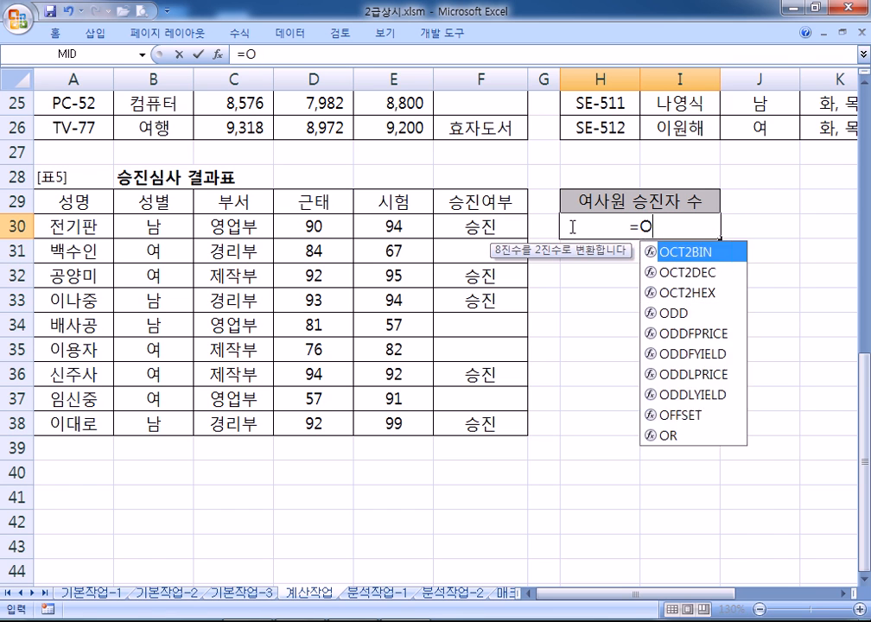
key(BackSpace)
text(COUN)
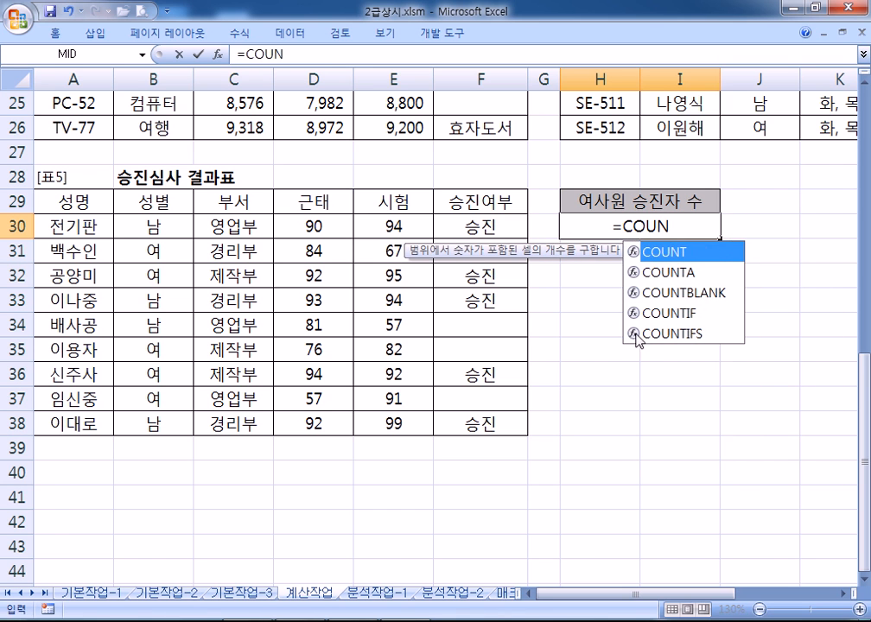
double_click(643, 333)
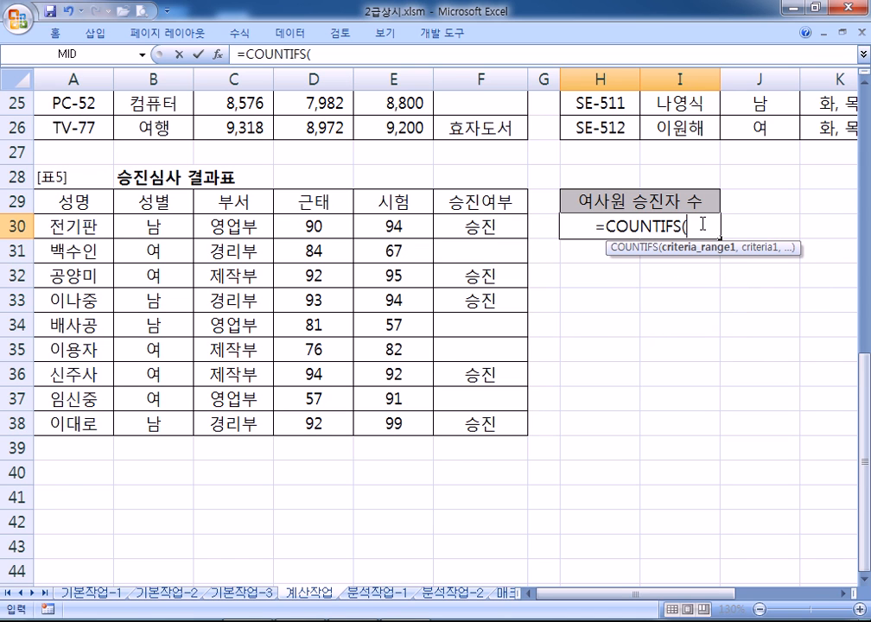
click(222, 57)
drag(337, 55, 799, 274)
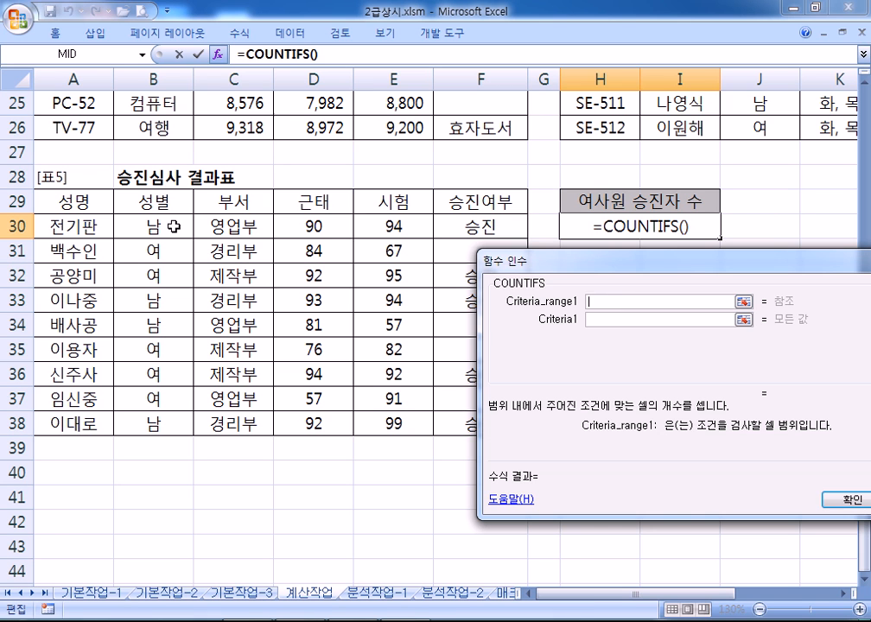
Set COUNTIFS criteria: B30:B38 equal to 여 and F30:F38 equal to 승진
drag(173, 225, 160, 421)
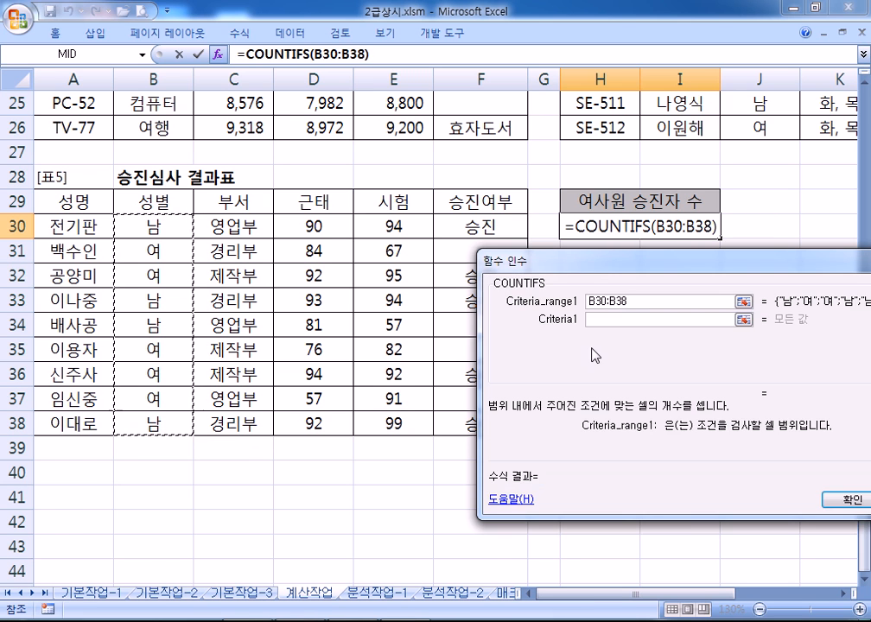
click(607, 324)
text(DU)
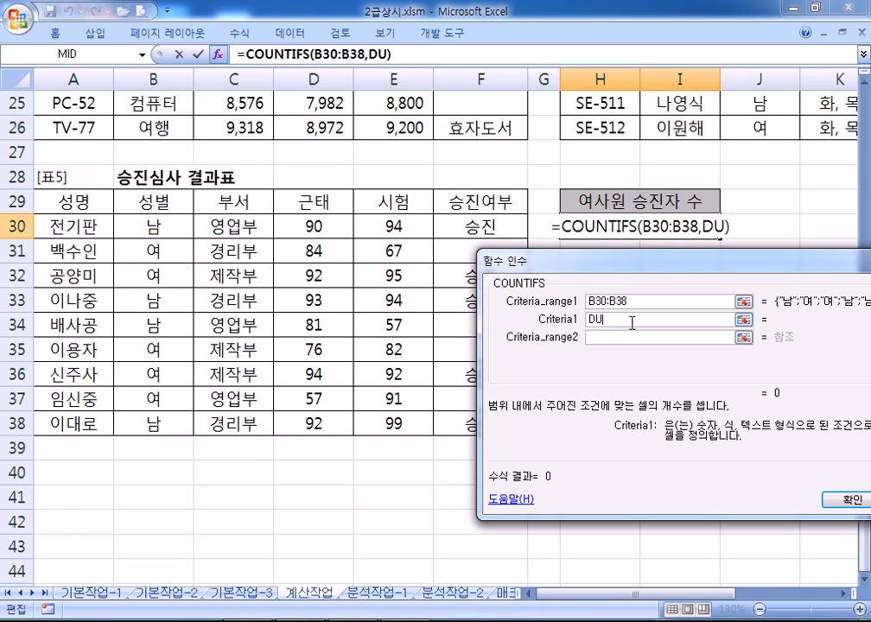
key(BackSpace)
key(BackSpace)
key(Hangul)
text(여)
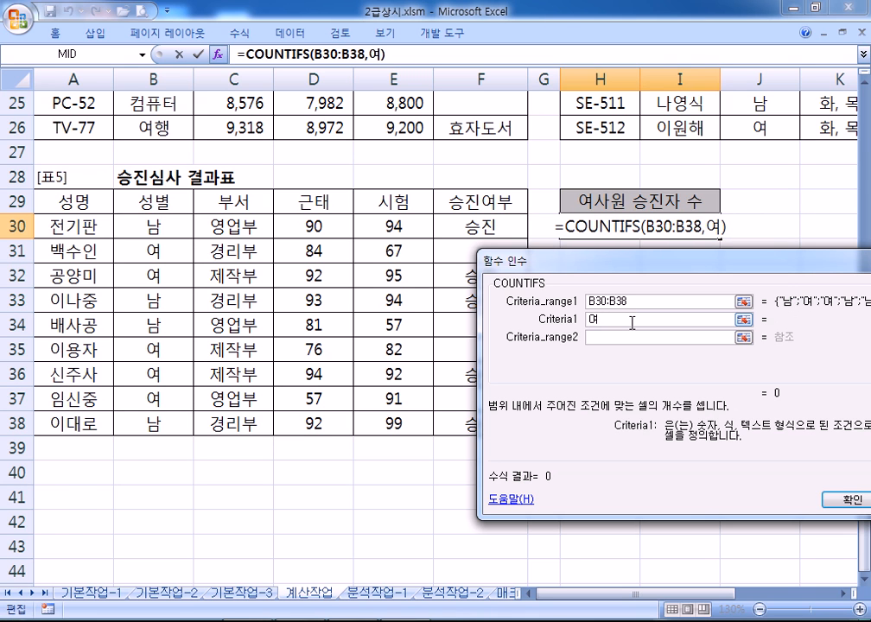
click(624, 340)
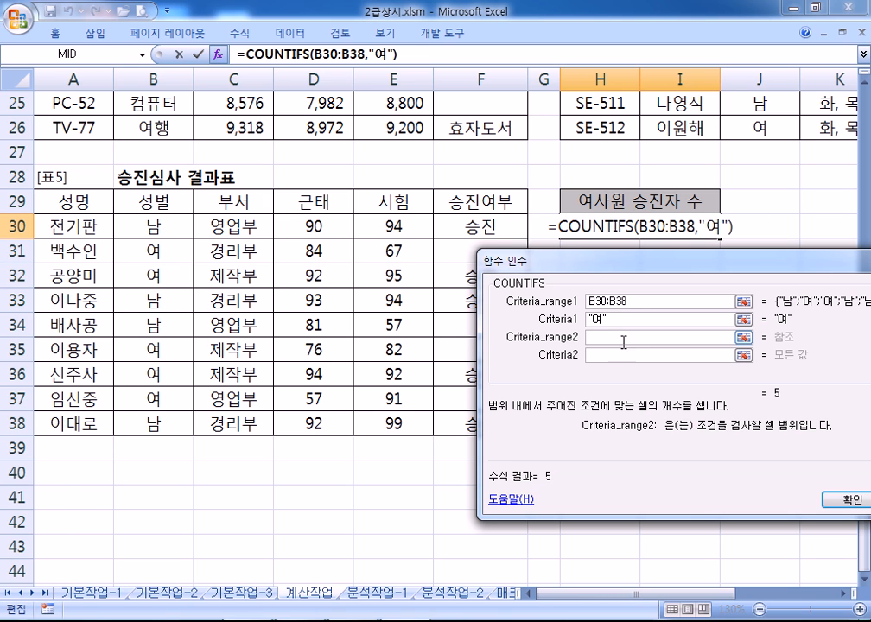
drag(449, 228, 475, 414)
click(599, 354)
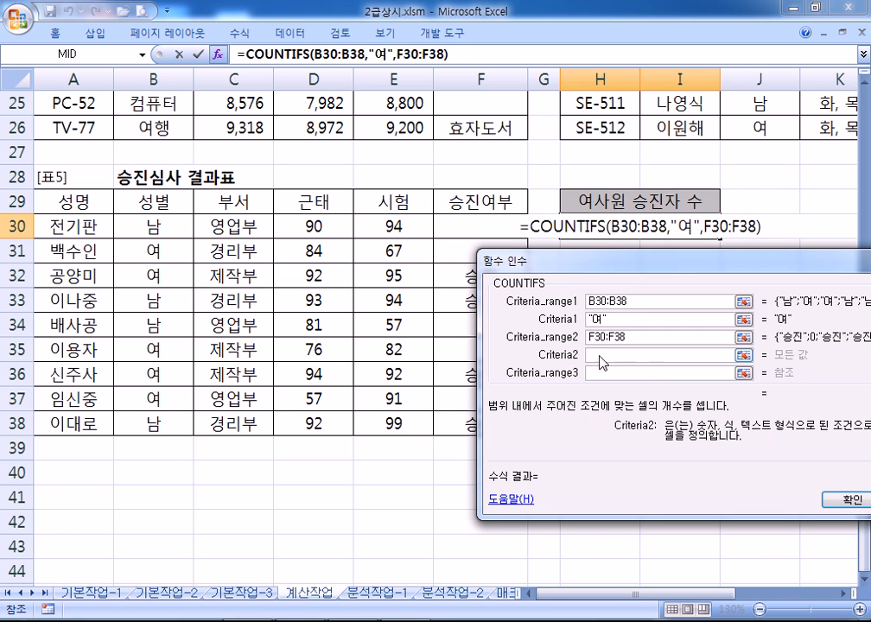
text(승진)
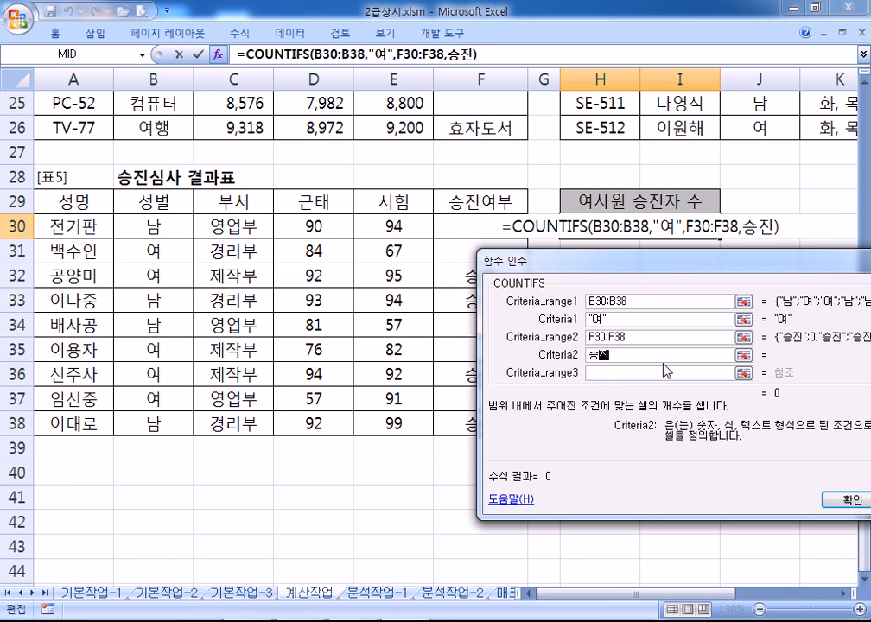
click(647, 318)
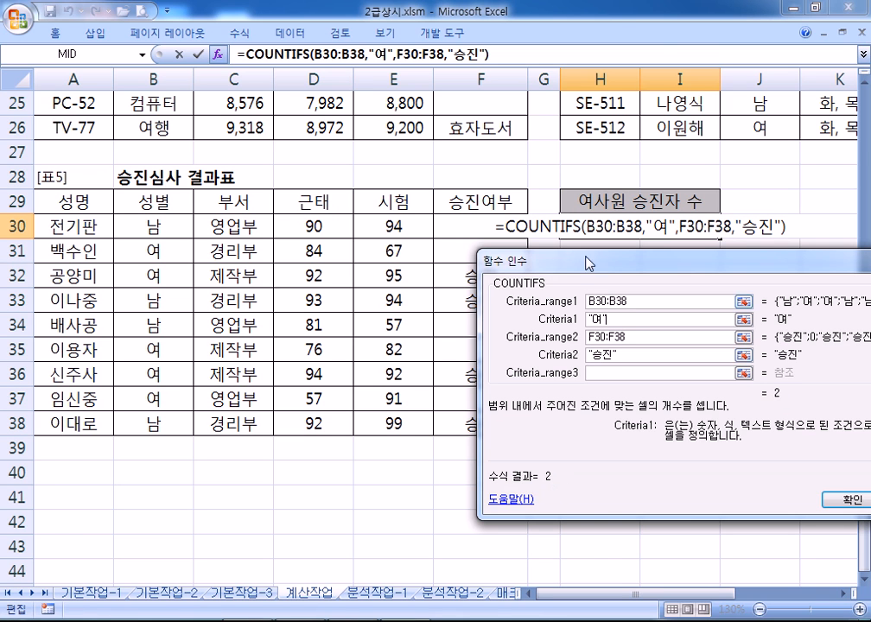
Append &"명" to the formula, review it, and confirm it in H30
click(511, 53)
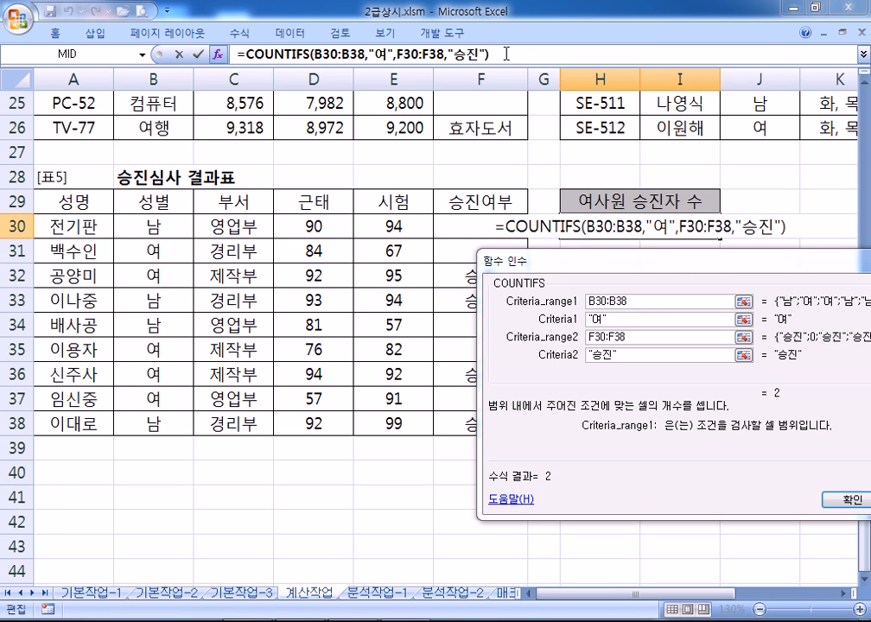
text(&"명")
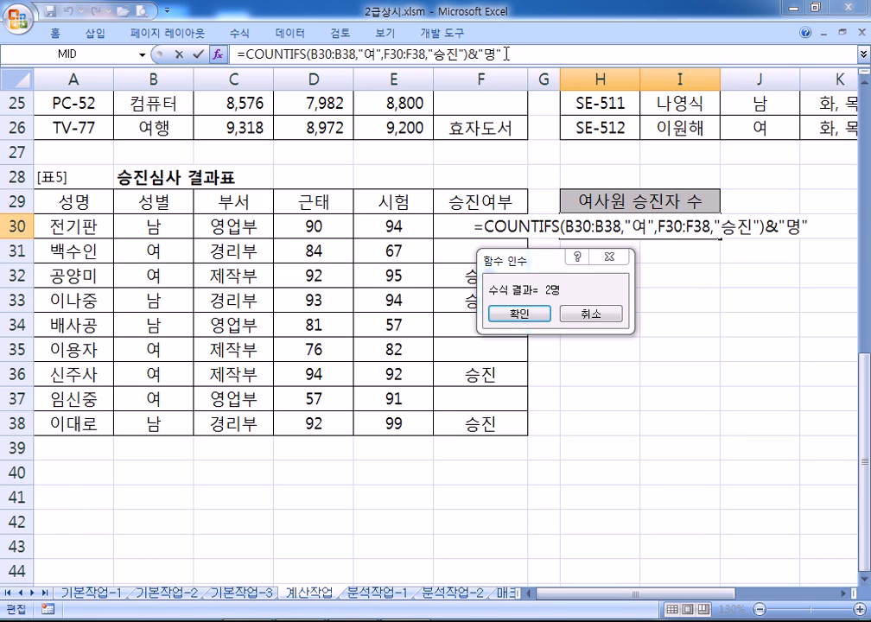
click(435, 54)
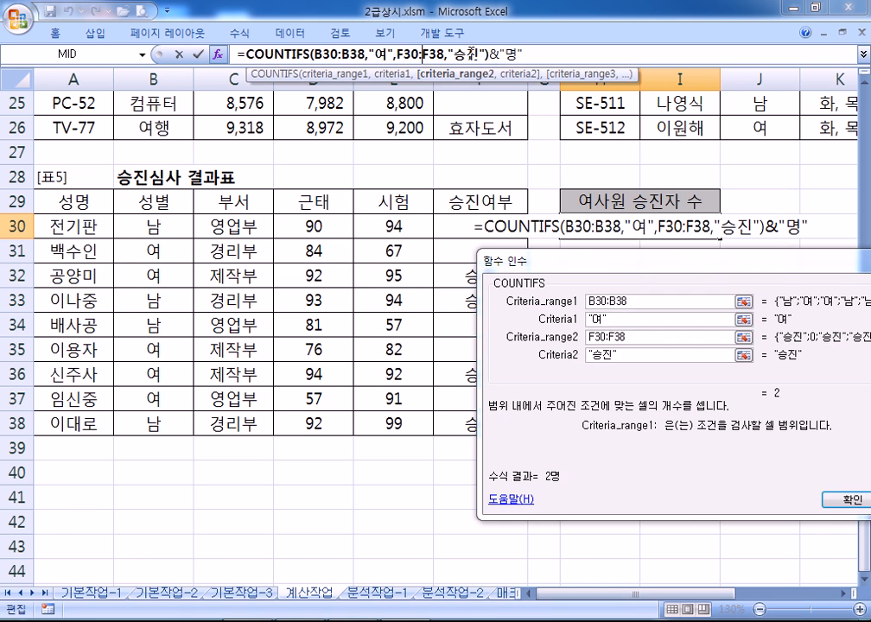
click(480, 54)
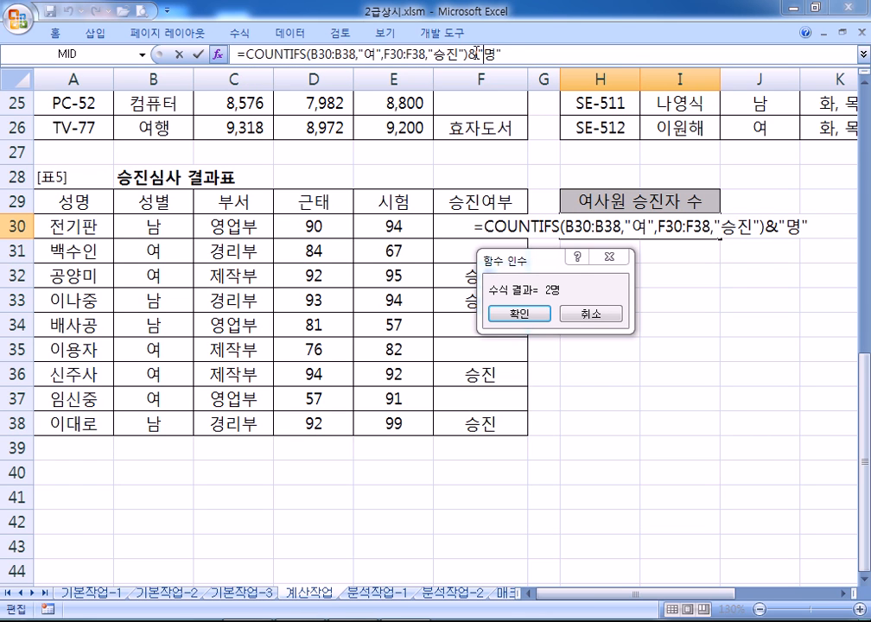
drag(469, 53, 507, 54)
click(507, 54)
double_click(471, 54)
click(523, 315)
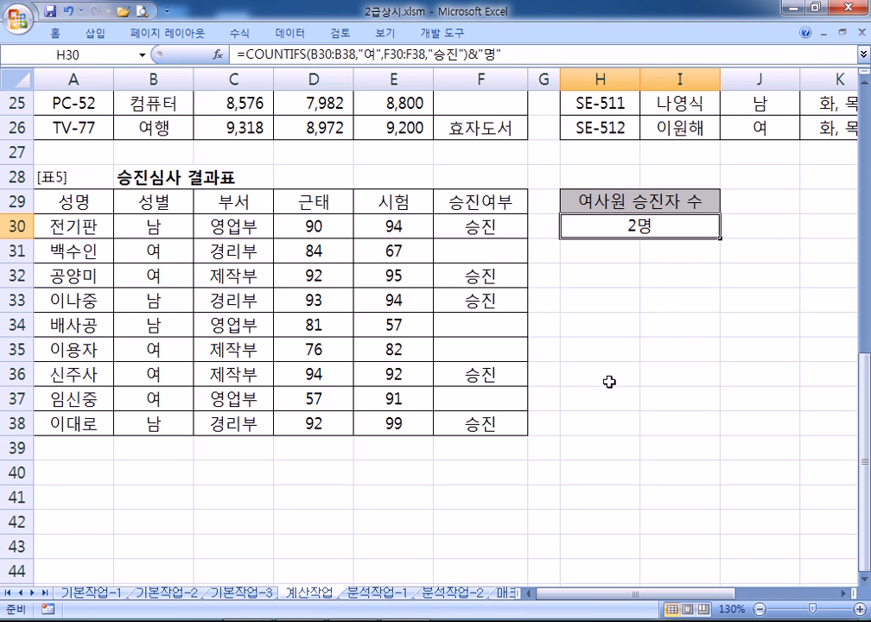
Review H30's COUNTIFS formula, confirm it, and switch to the 분석작업-1 sheet
key(F2)
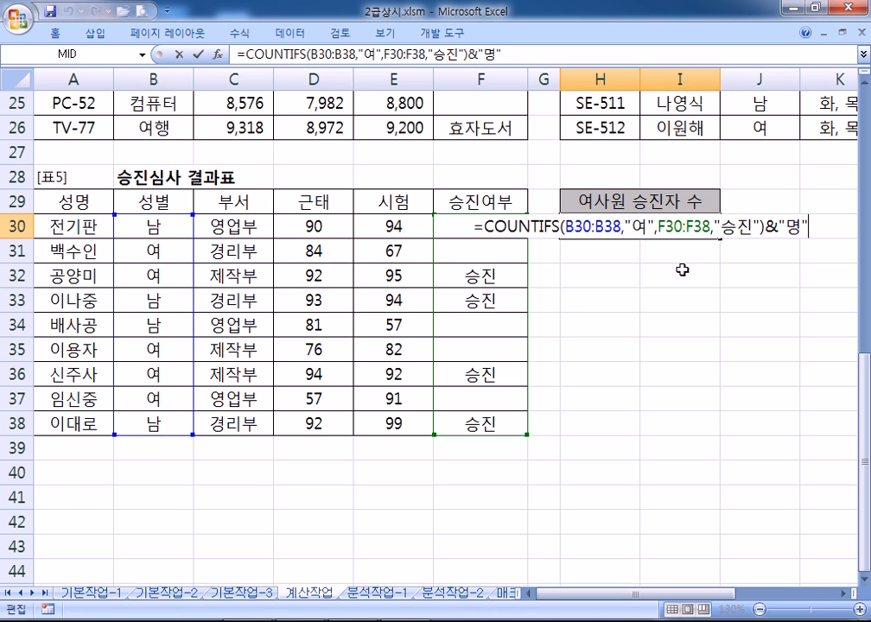
key(Return)
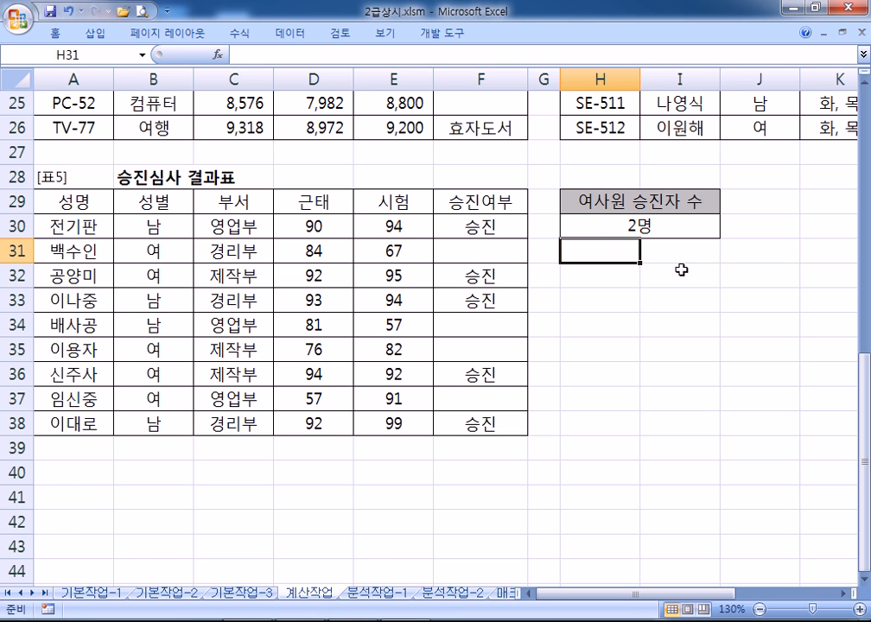
click(363, 593)
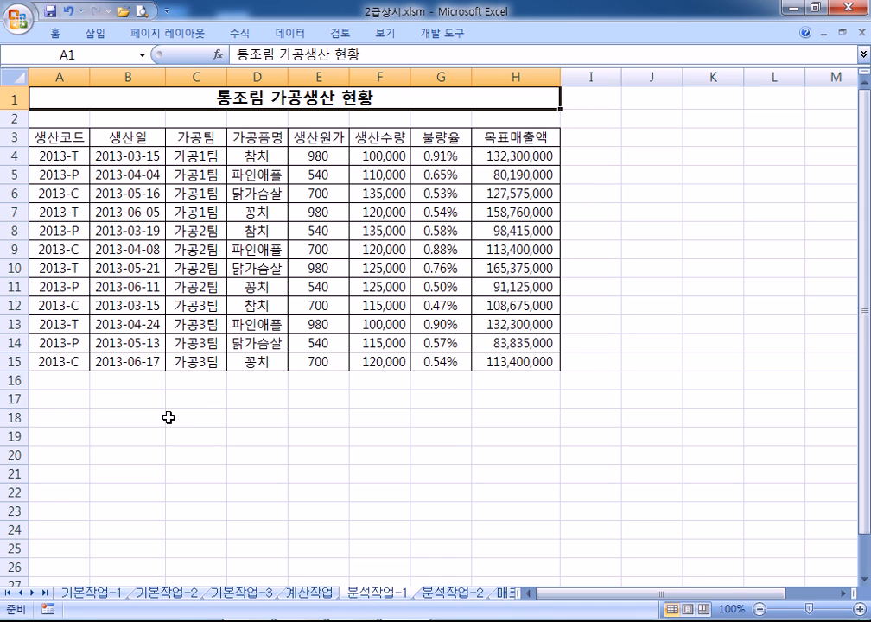
Pin the ribbon open, select inside the data, and cancel a started PivotTable creation
double_click(56, 33)
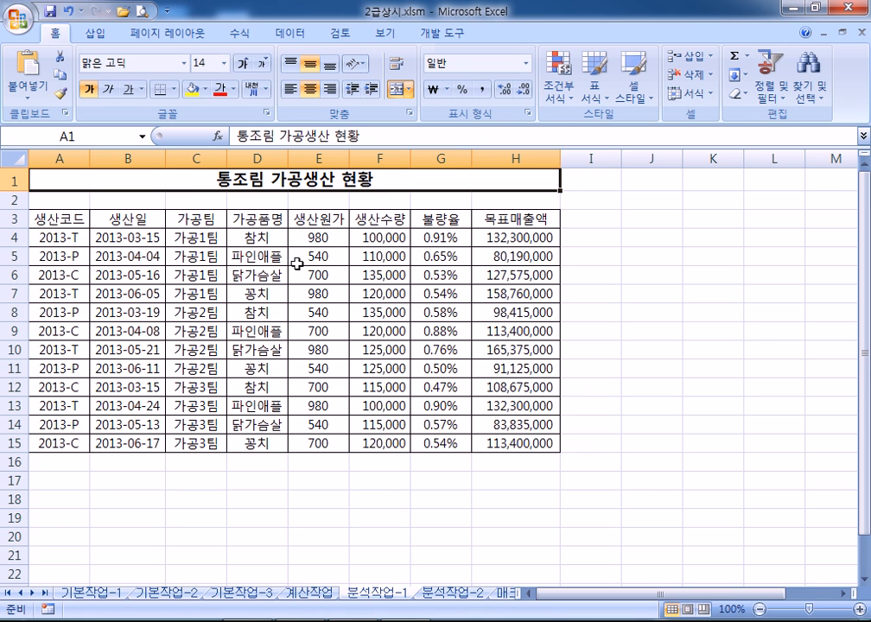
drag(284, 262, 319, 367)
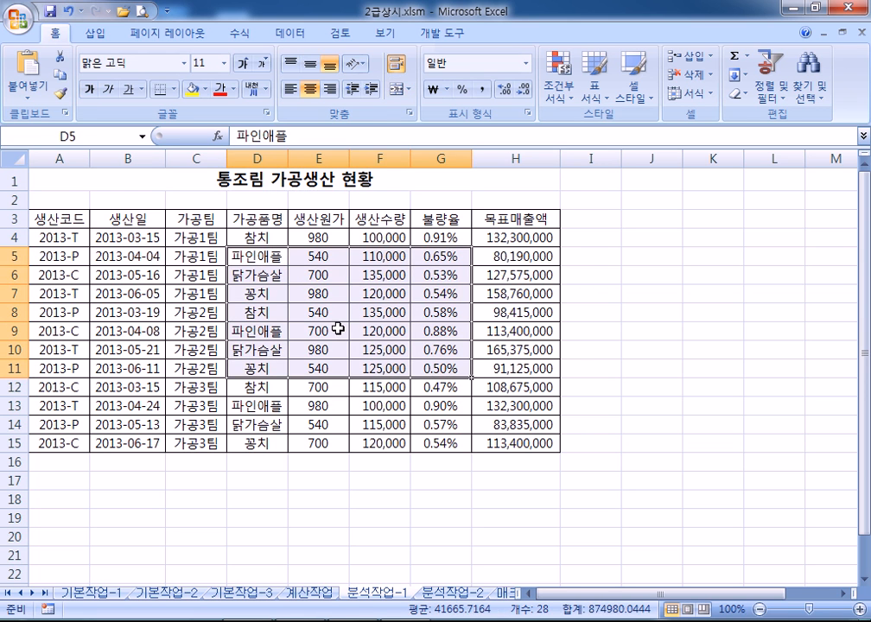
click(337, 329)
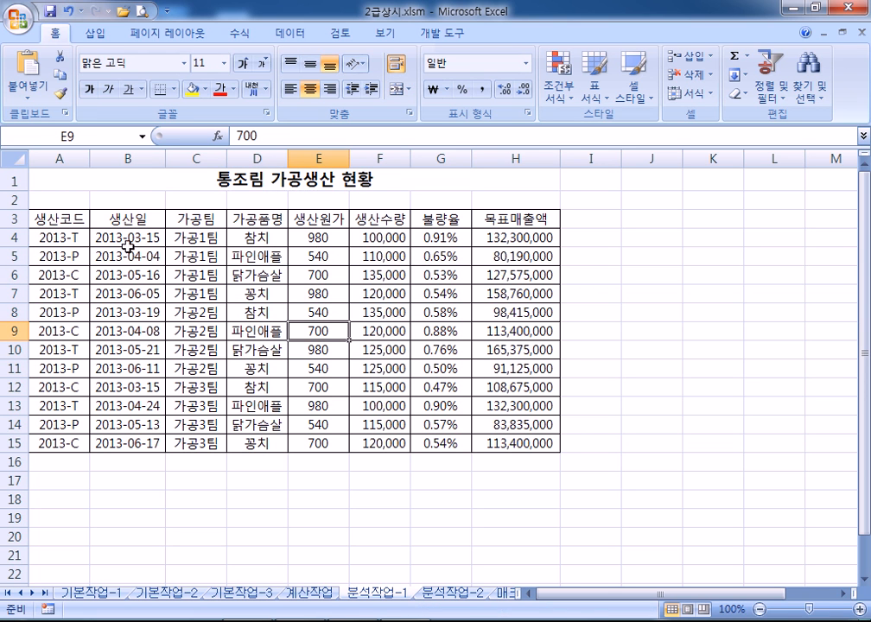
click(14, 179)
drag(68, 229, 290, 389)
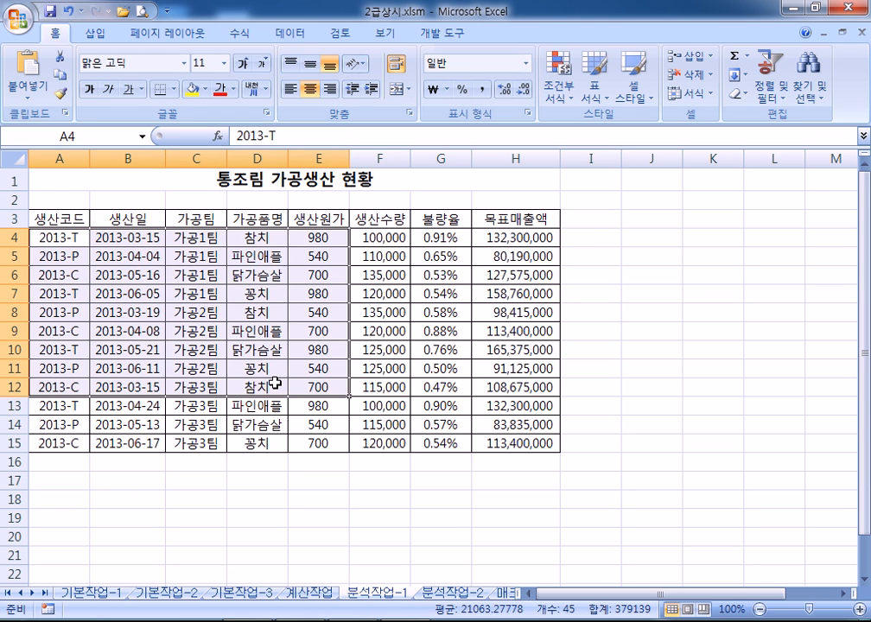
click(276, 383)
click(214, 329)
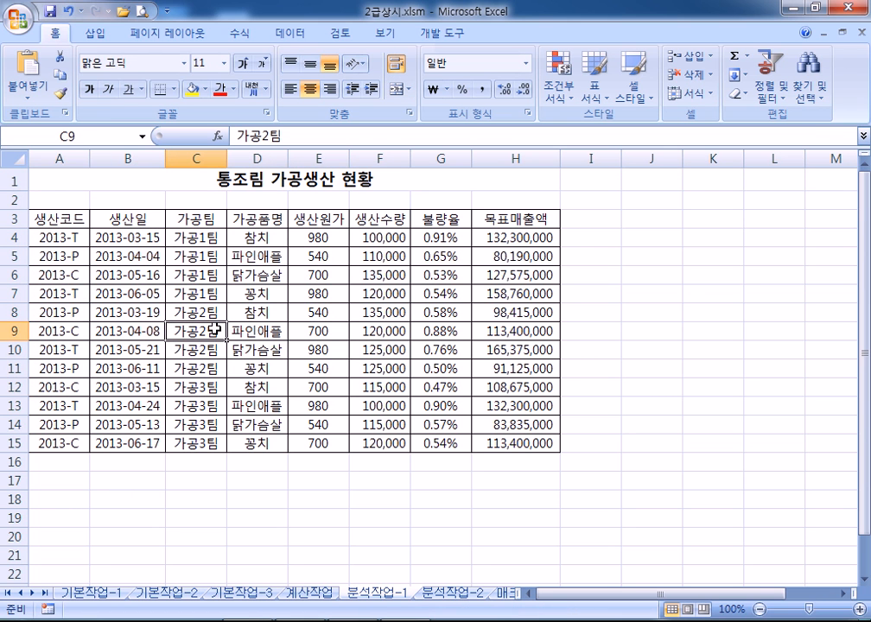
click(93, 33)
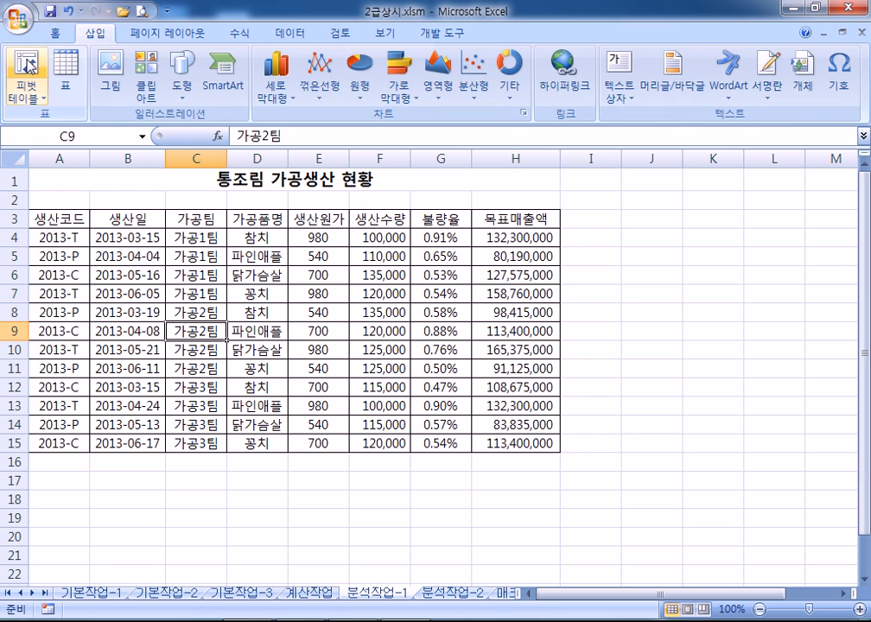
click(26, 62)
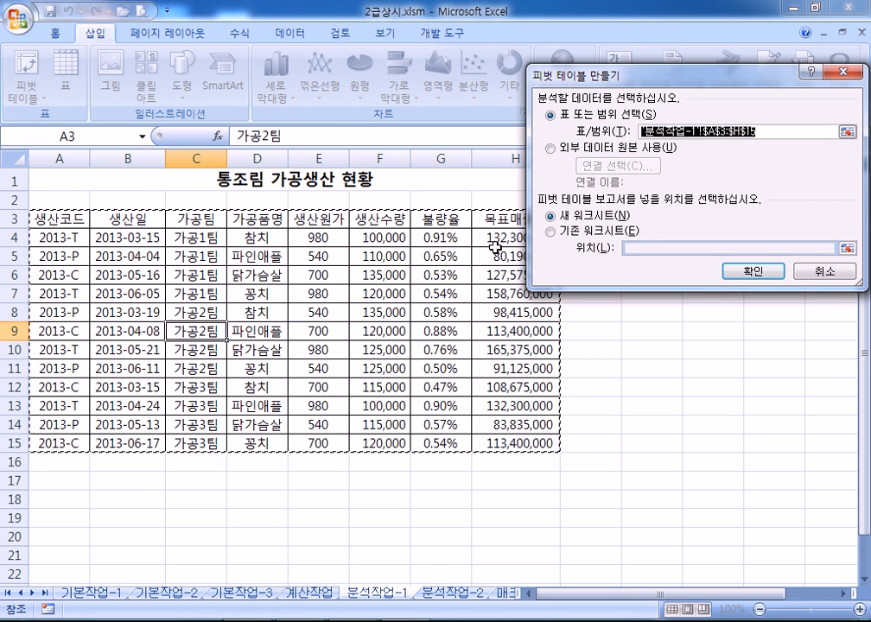
click(814, 271)
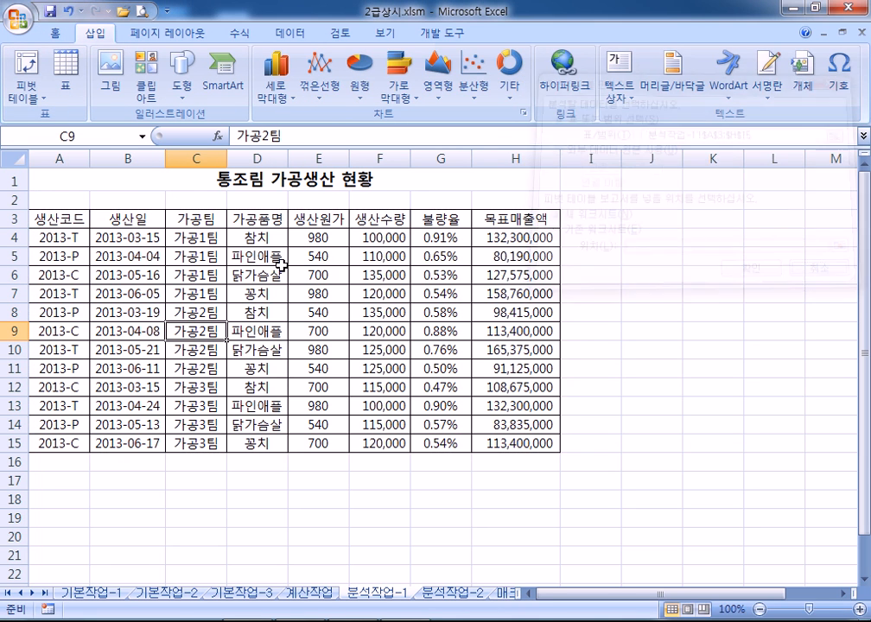
Delete blank row 2, undo the deletion, and select the table A3:H15
right_click(13, 198)
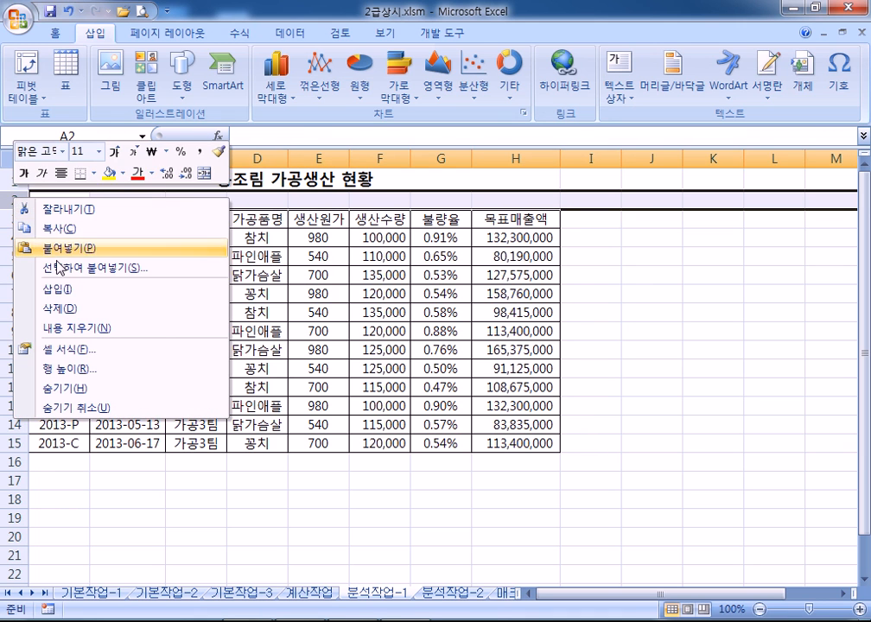
click(96, 308)
click(181, 274)
drag(54, 202, 492, 424)
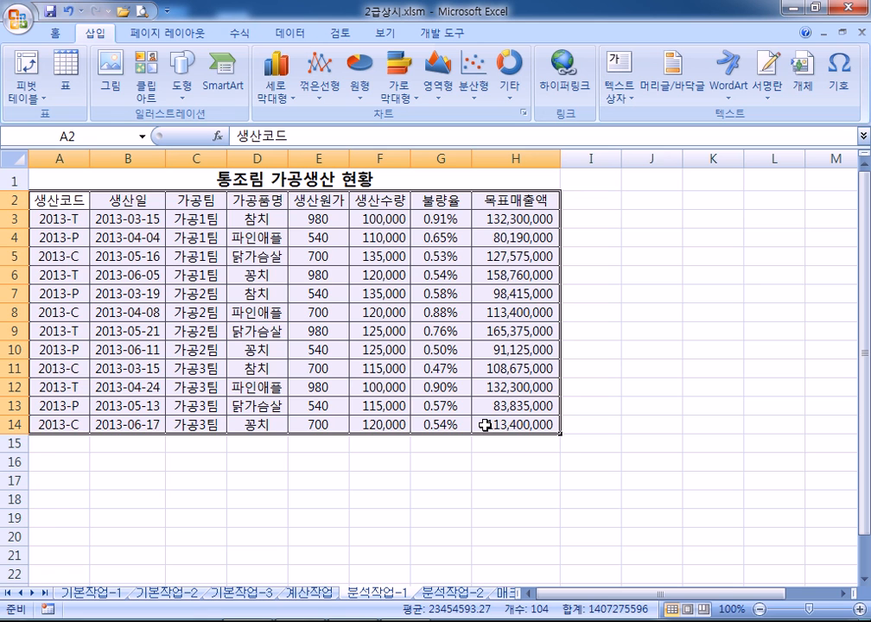
key(ctrl+z)
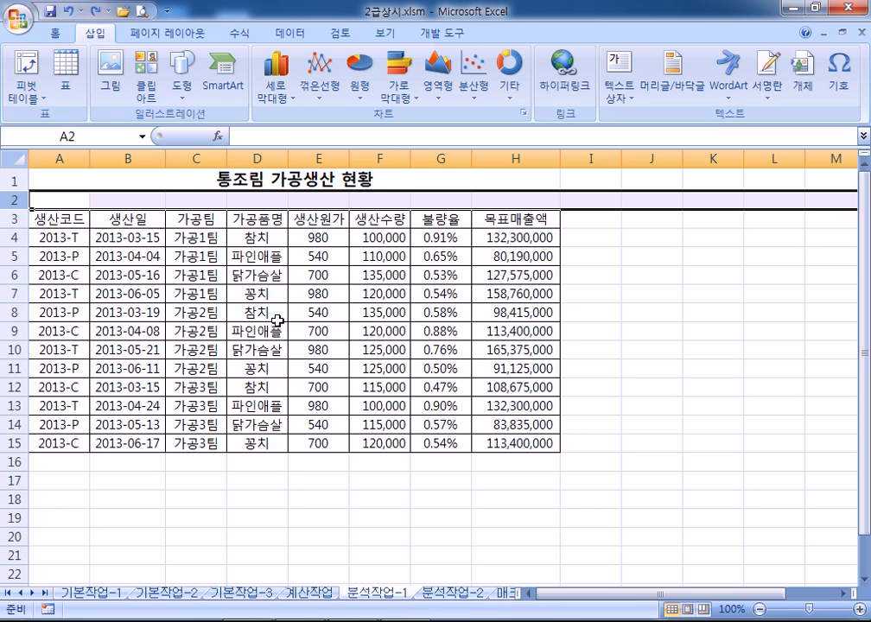
click(209, 256)
drag(64, 221, 498, 436)
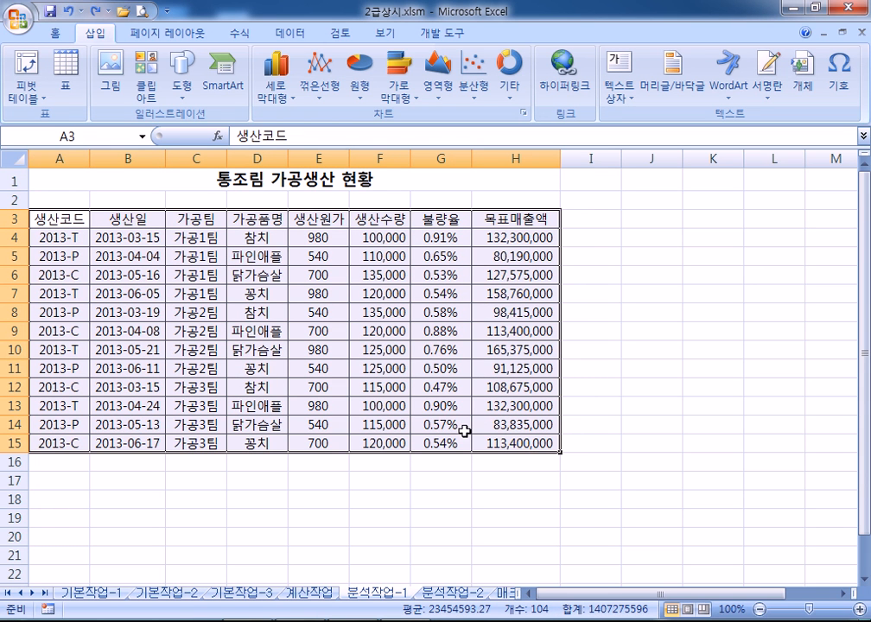
click(273, 358)
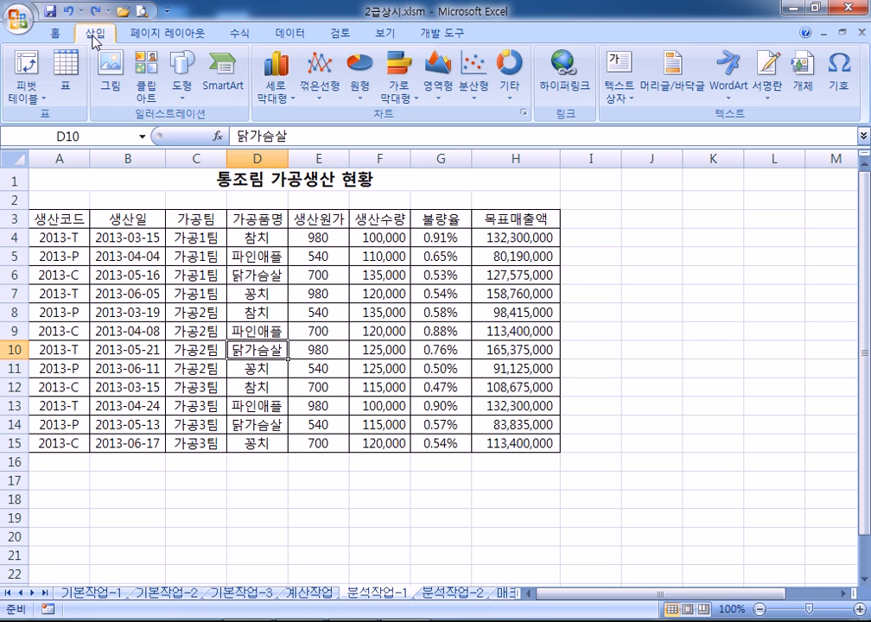
Insert a PivotTable from A3:H15 on the existing worksheet at cell A20
click(21, 69)
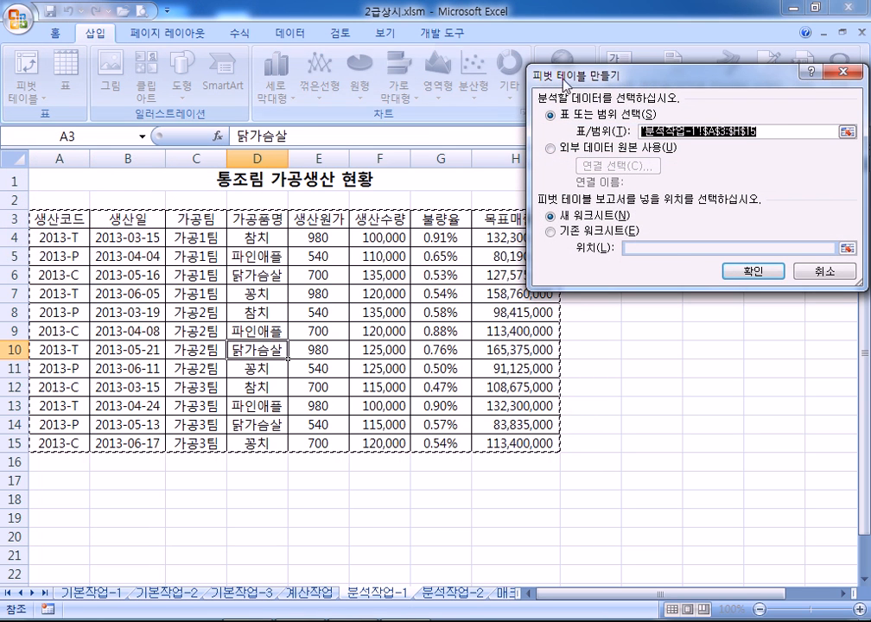
drag(395, 76, 332, 42)
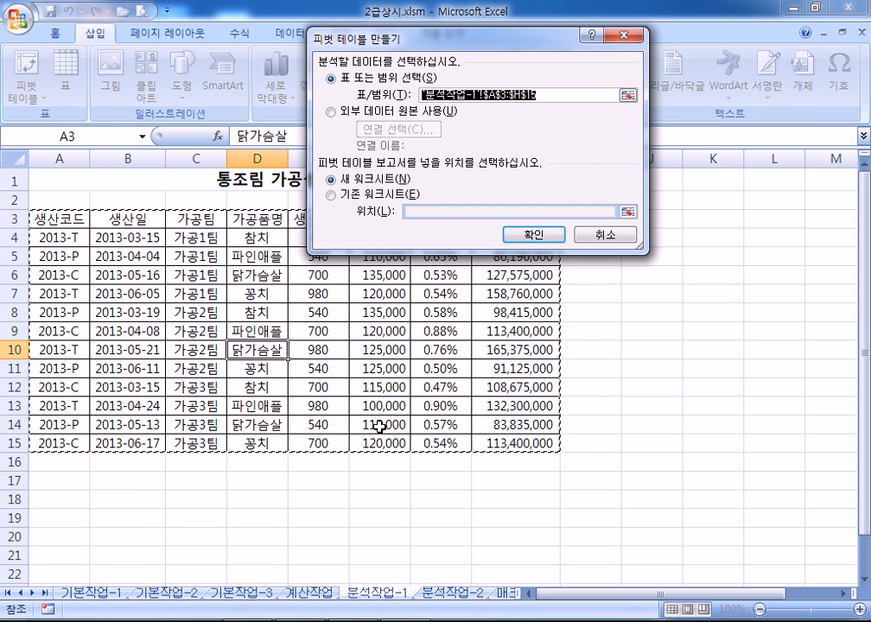
click(355, 200)
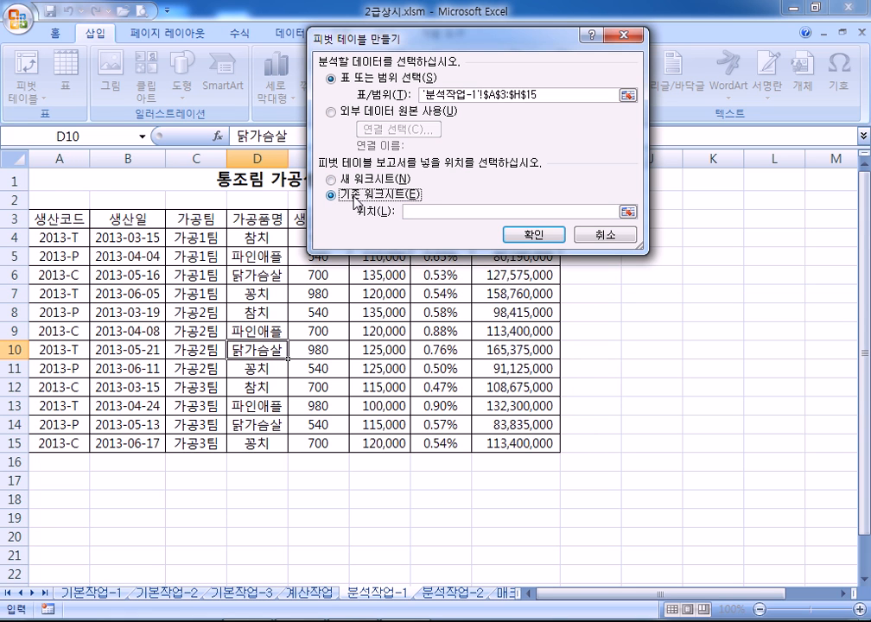
scroll(363, 207, down, 1)
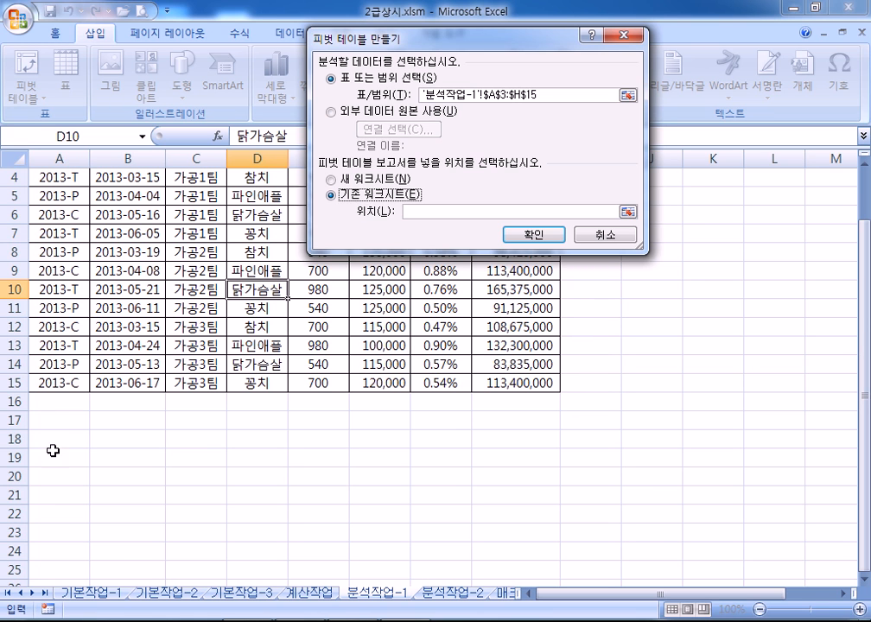
click(57, 476)
scroll(90, 456, down, 3)
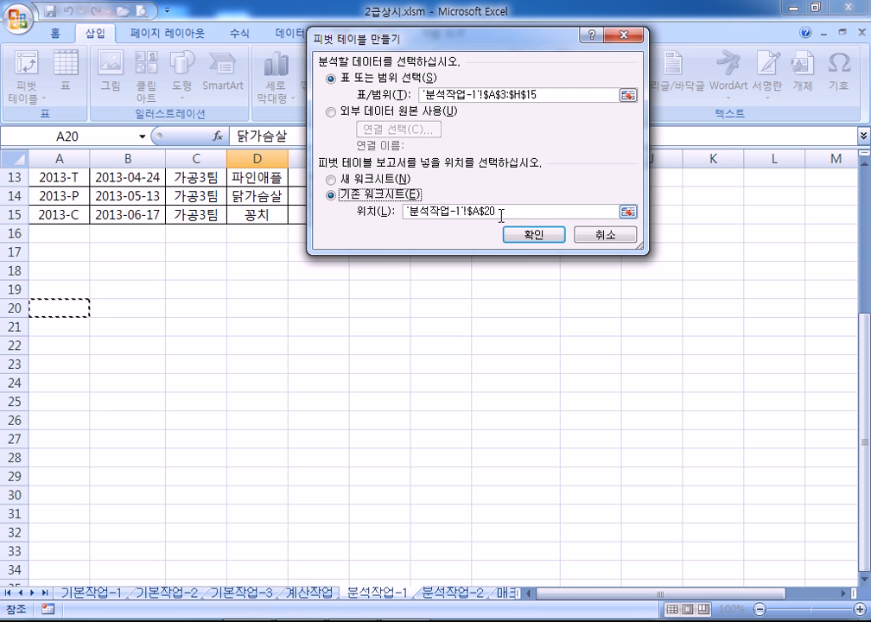
click(533, 234)
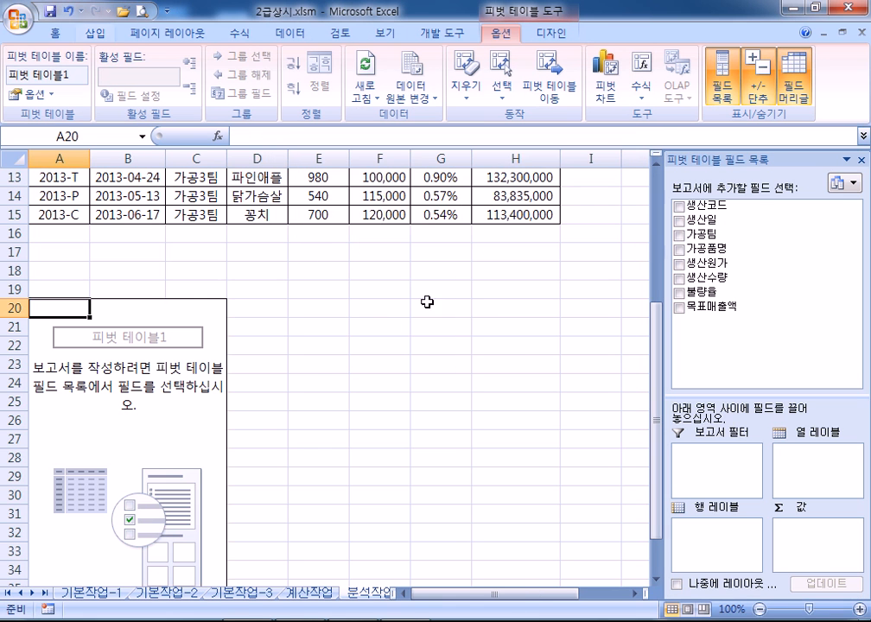
scroll(334, 392, down, 2)
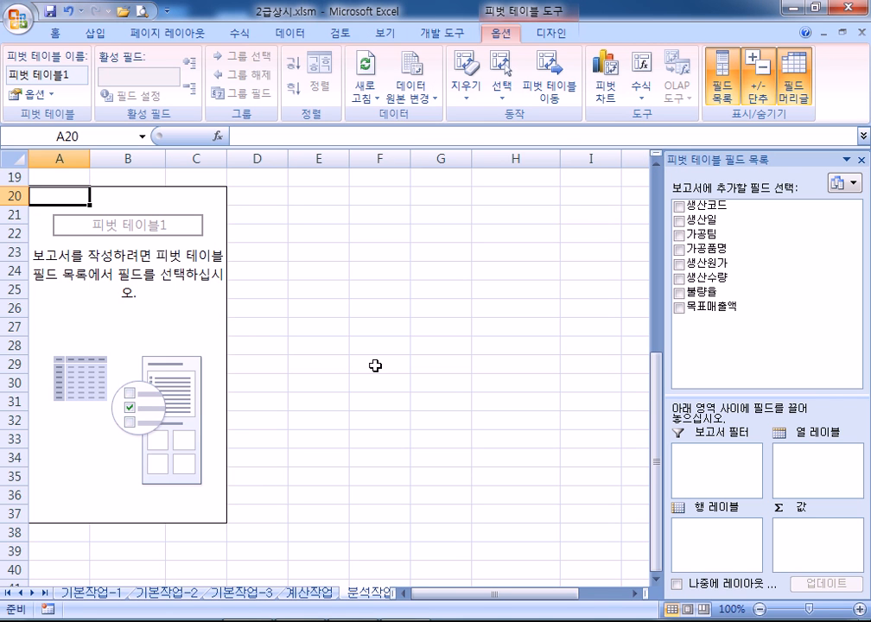
drag(717, 159, 495, 110)
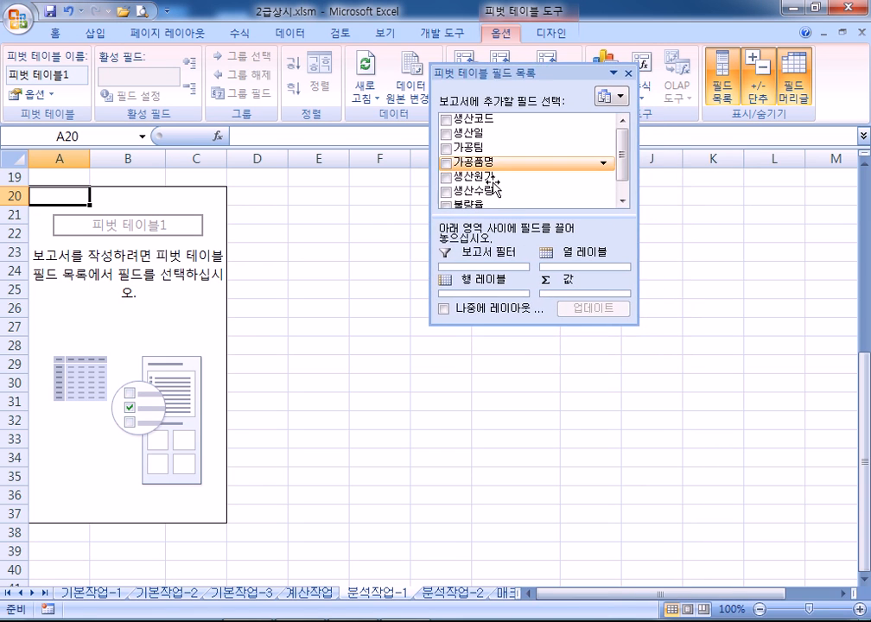
drag(445, 323, 480, 510)
drag(515, 72, 490, 11)
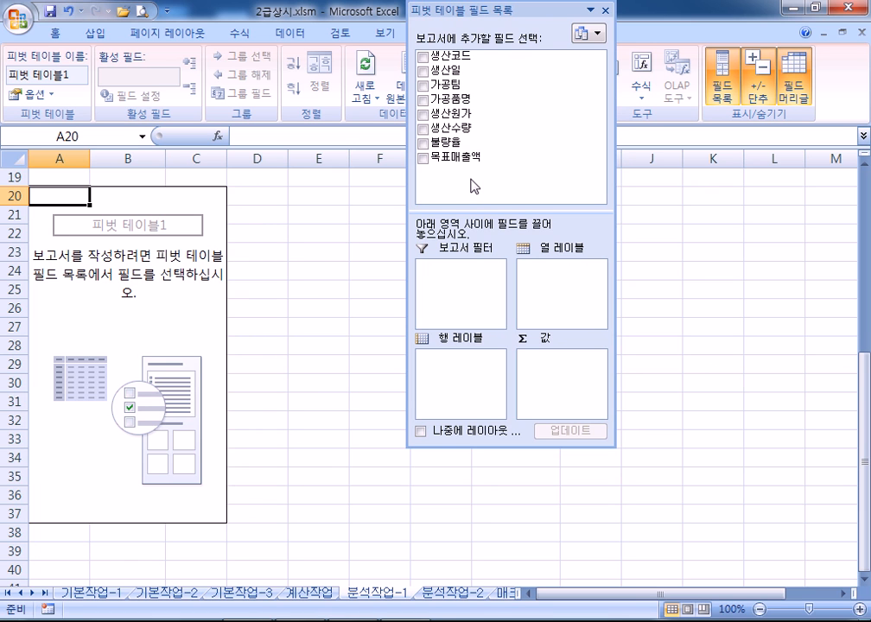
double_click(429, 8)
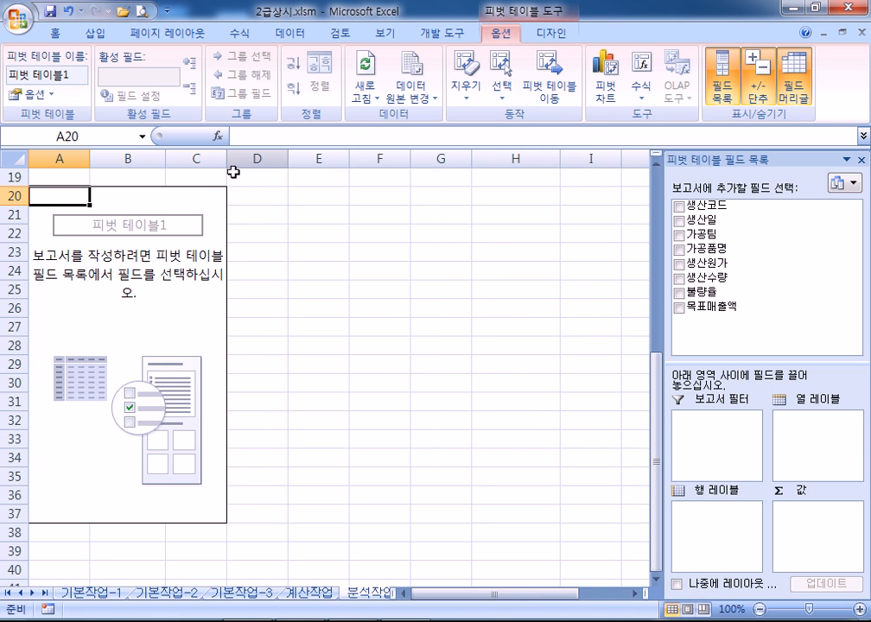
Select rows 19 through 111 holding the empty pivot table and delete them
scroll(43, 220, up, 2)
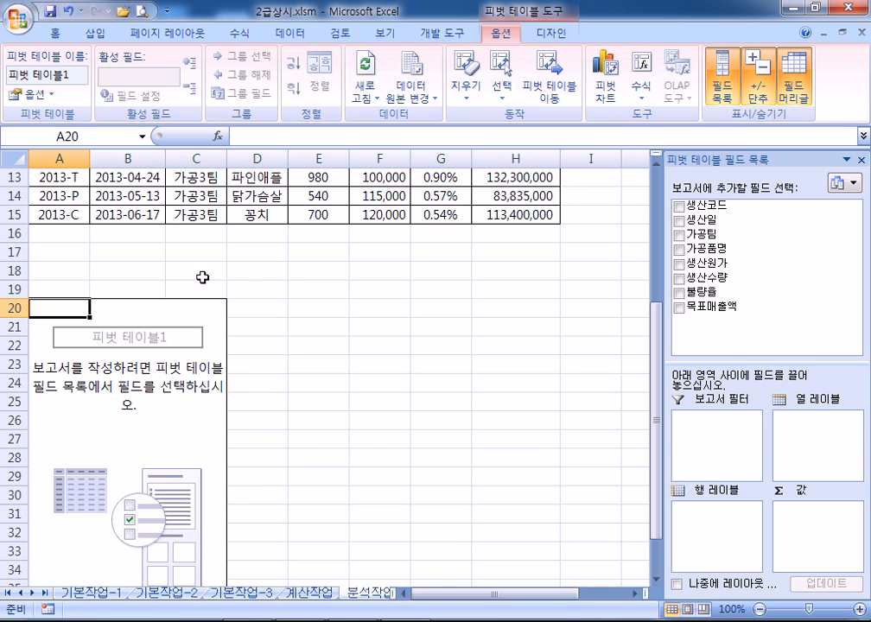
click(373, 308)
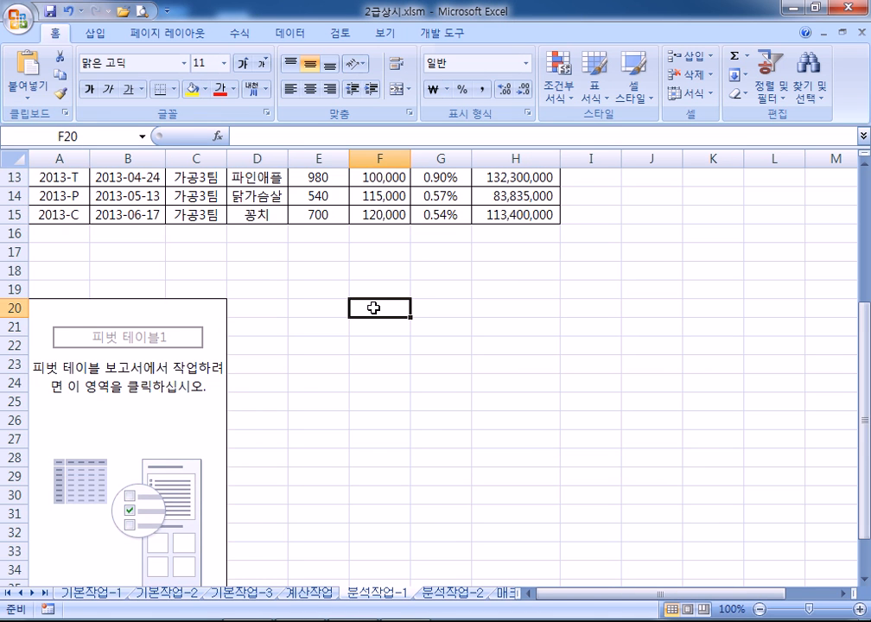
scroll(317, 299, down, 1)
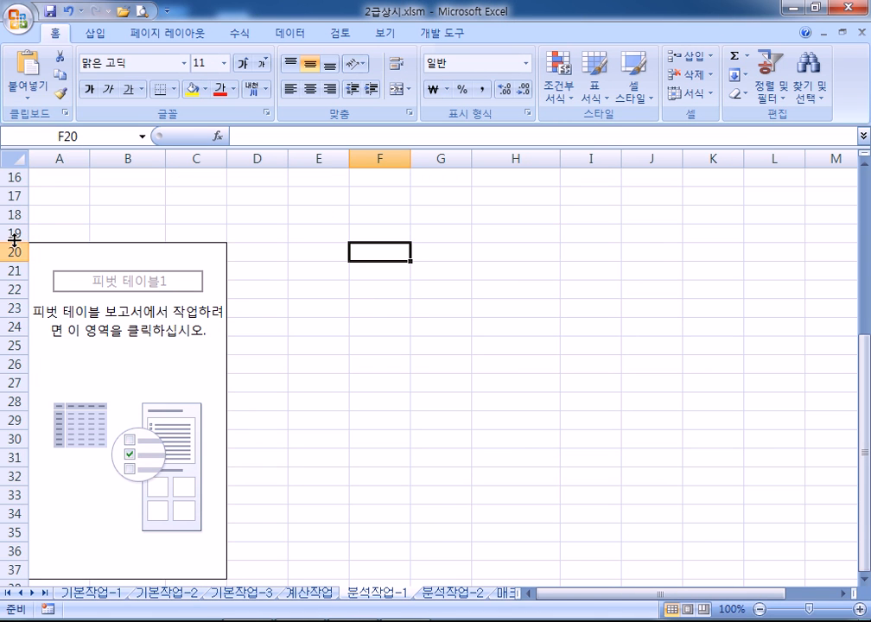
drag(10, 234, 11, 290)
click(61, 229)
drag(61, 229, 225, 461)
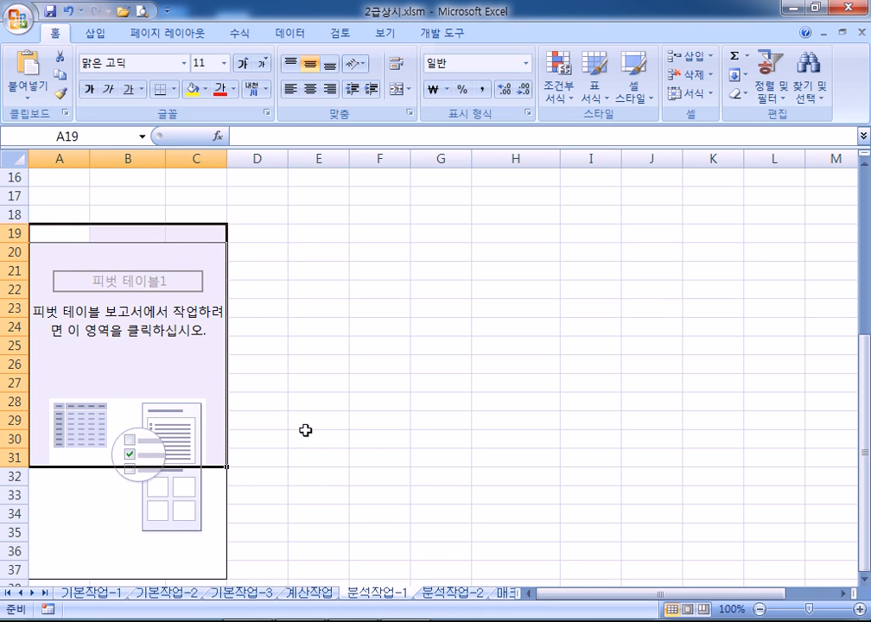
drag(380, 420, 318, 401)
drag(10, 233, 11, 577)
right_click(92, 259)
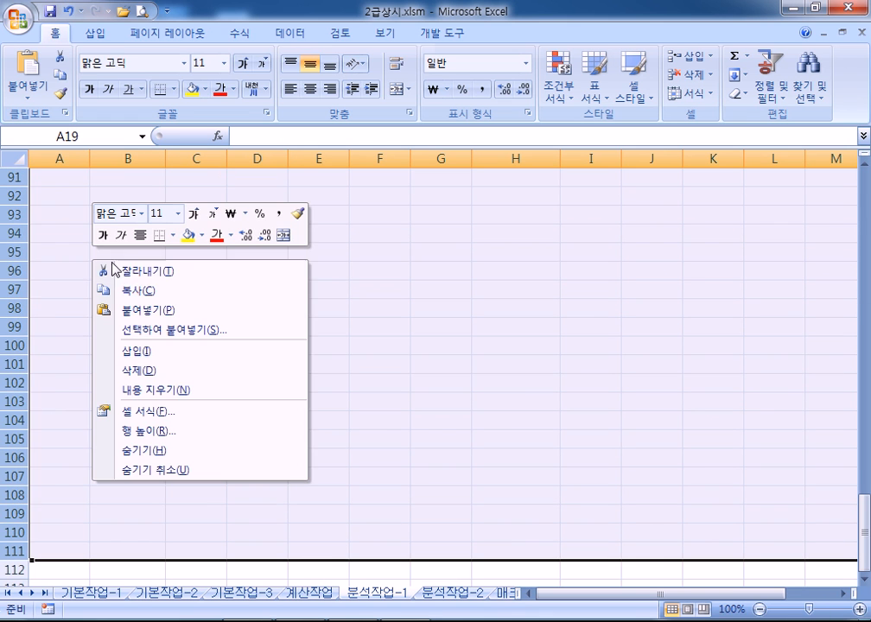
click(120, 370)
scroll(117, 394, up, 3)
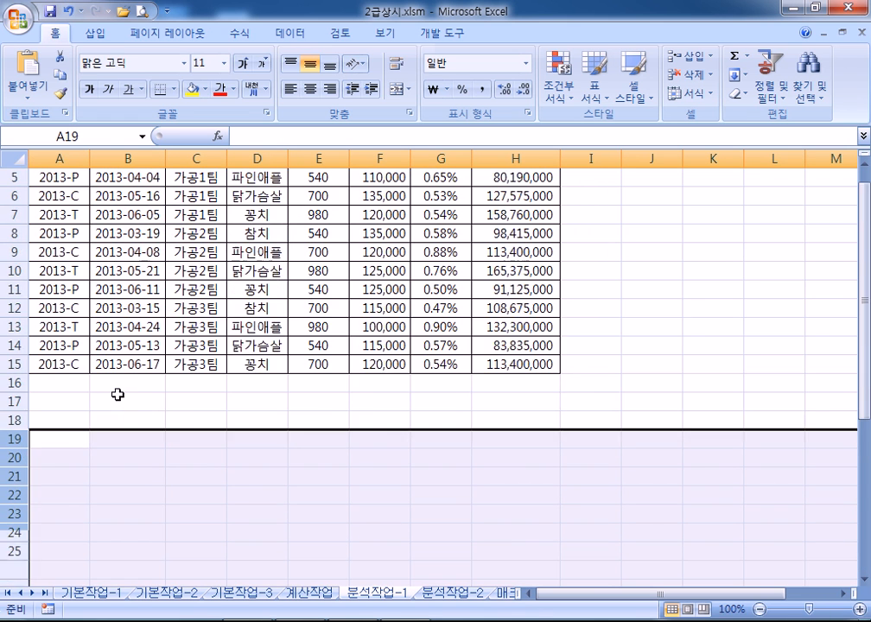
scroll(95, 346, down, 3)
Select a cell in the production data and start a new PivotTable
click(79, 302)
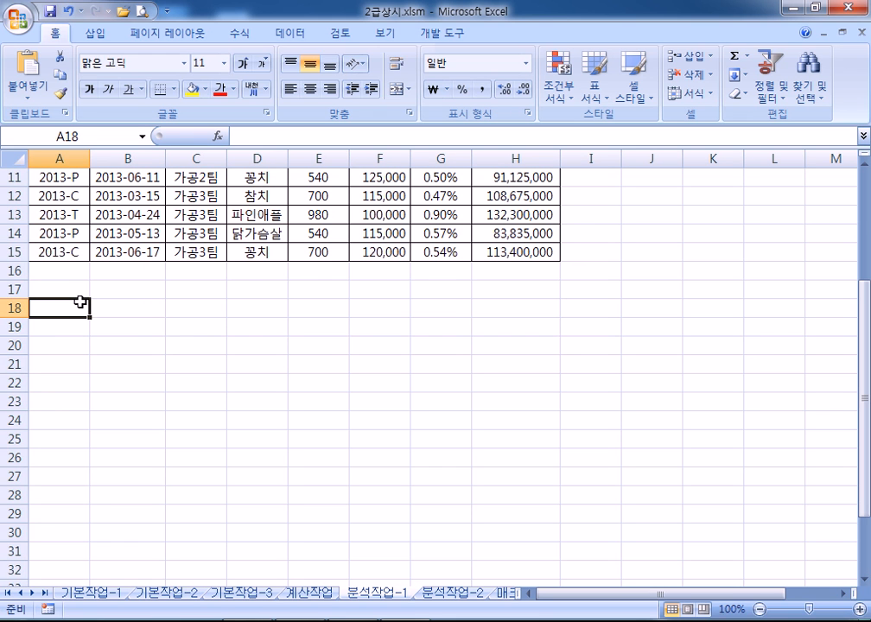
scroll(116, 262, up, 2)
click(129, 215)
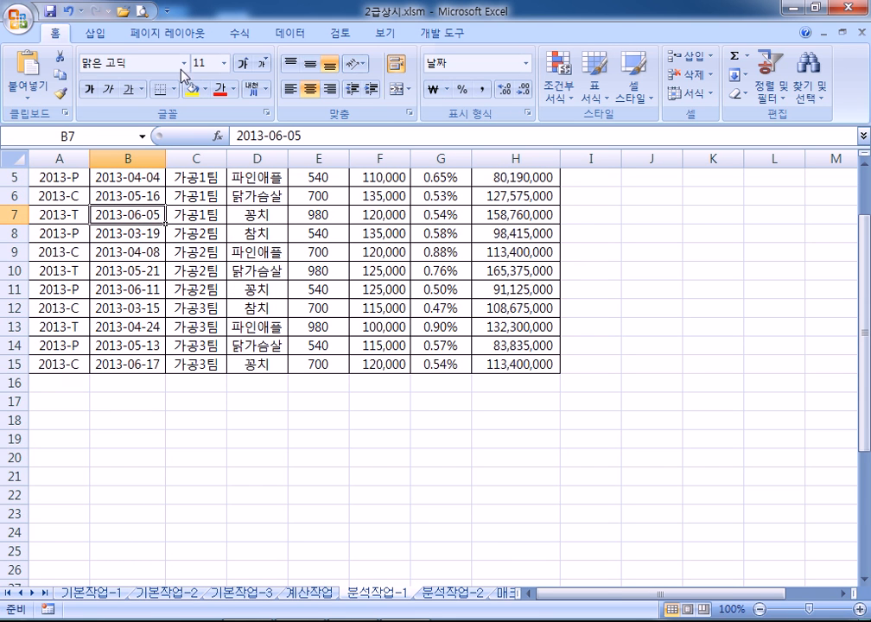
click(95, 32)
click(28, 73)
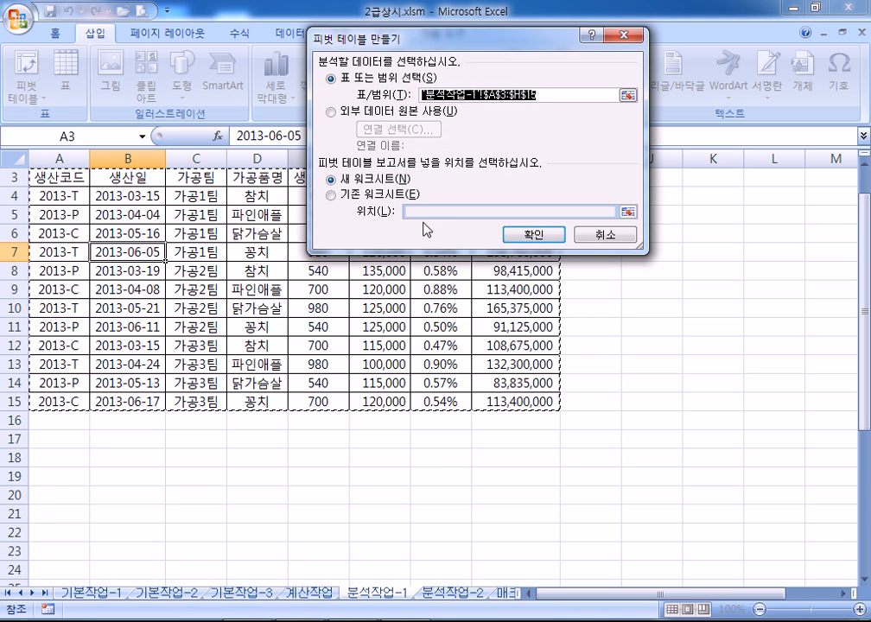
Place the new pivot table on the existing worksheet at cell A20
click(366, 196)
scroll(112, 422, down, 2)
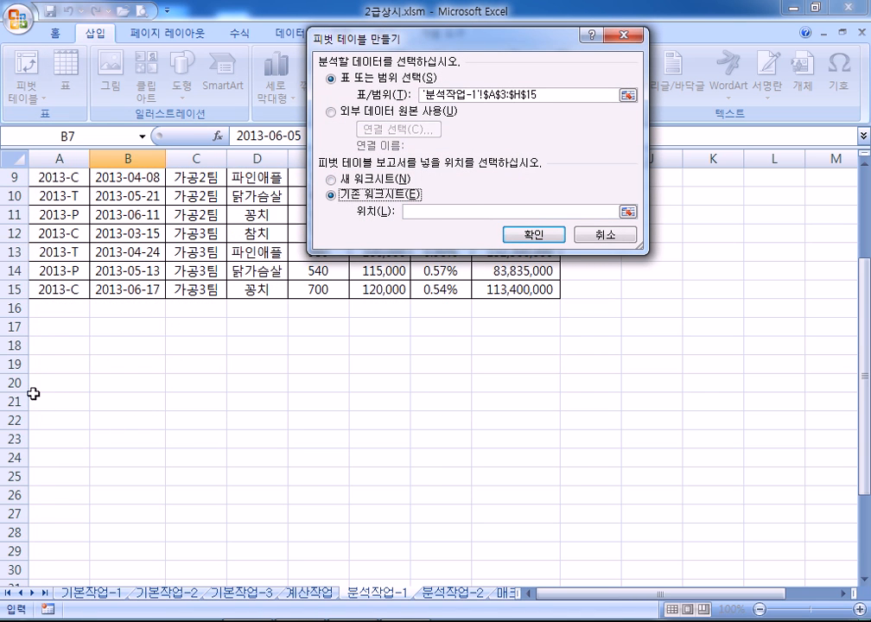
click(46, 383)
click(528, 234)
scroll(54, 441, down, 2)
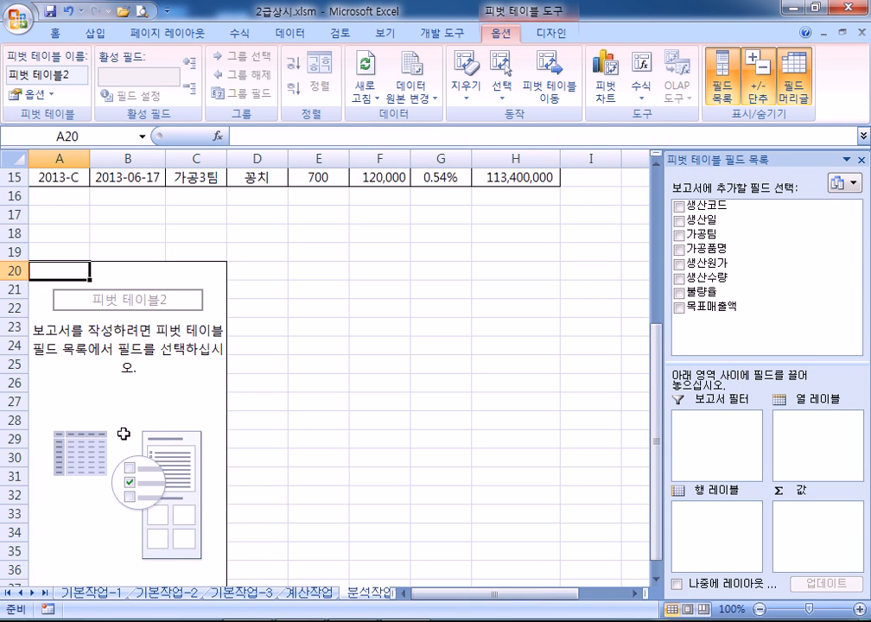
scroll(123, 431, down, 1)
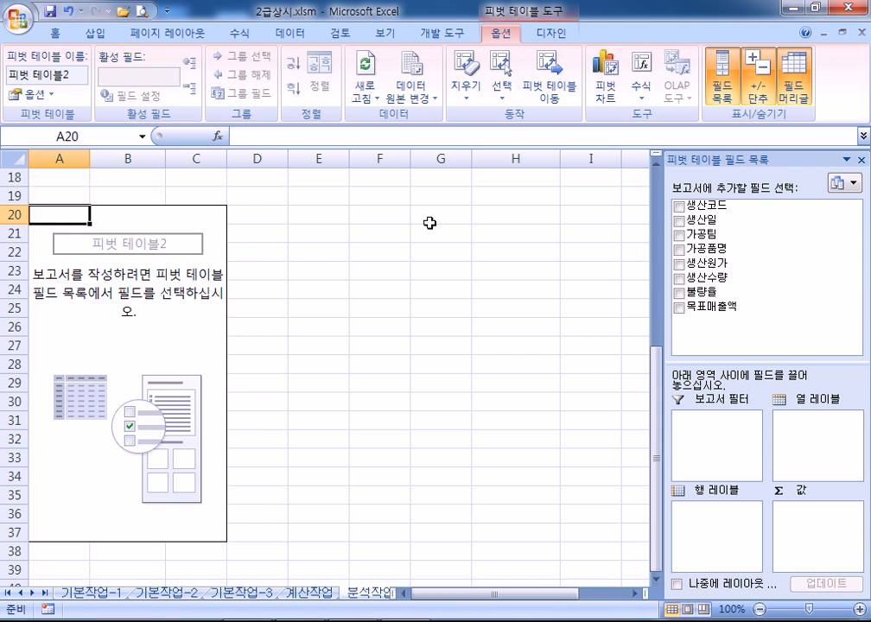
Lay out the pivot: 가공품명 filter, 생산일 rows, 가공팀 columns, summed 목표매출액 values
drag(682, 158, 413, 48)
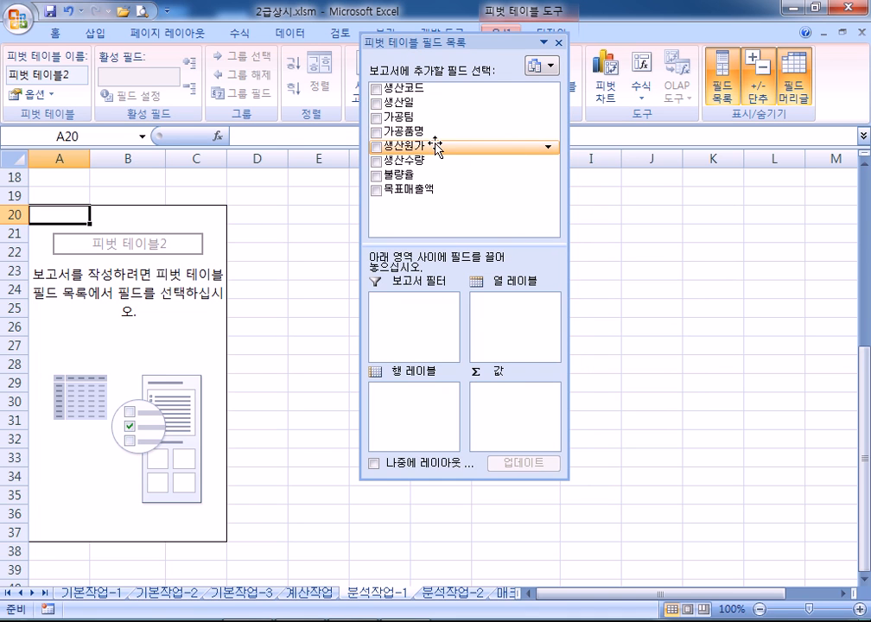
drag(399, 131, 420, 335)
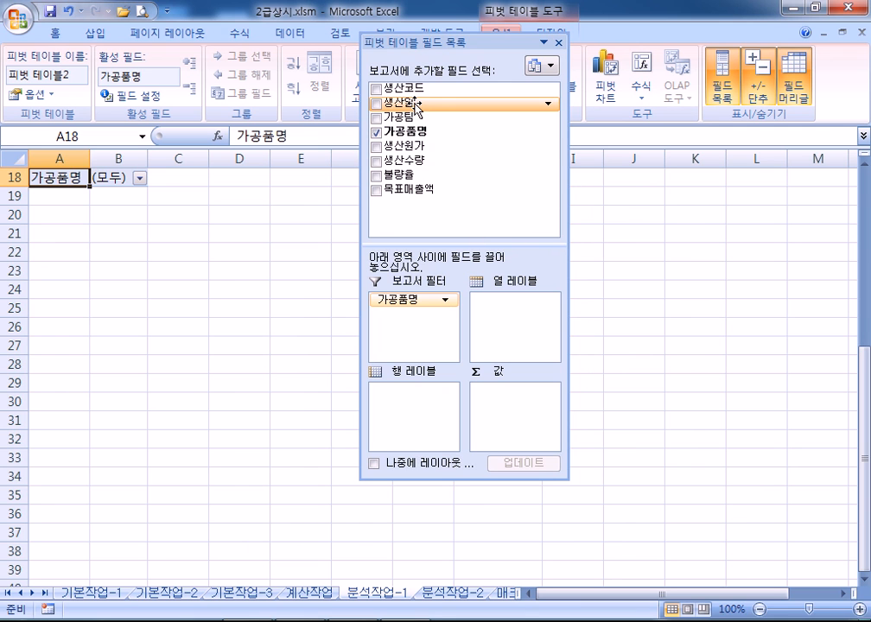
drag(417, 106, 423, 412)
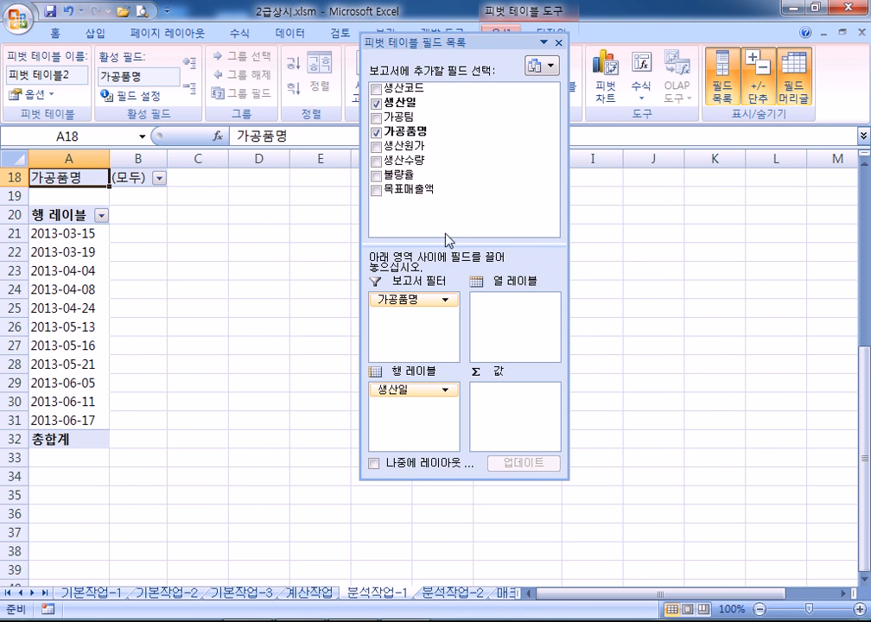
drag(404, 117, 508, 332)
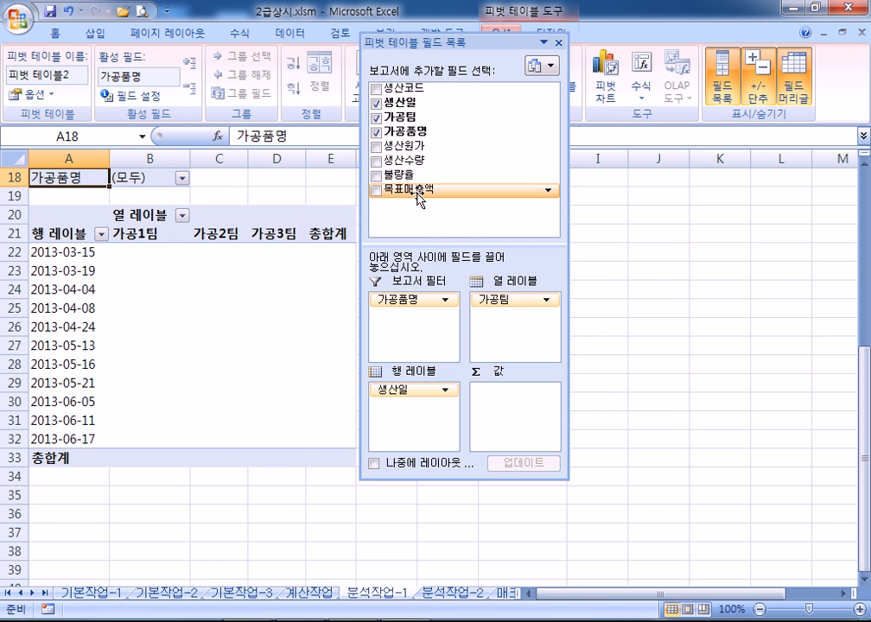
drag(417, 195, 509, 425)
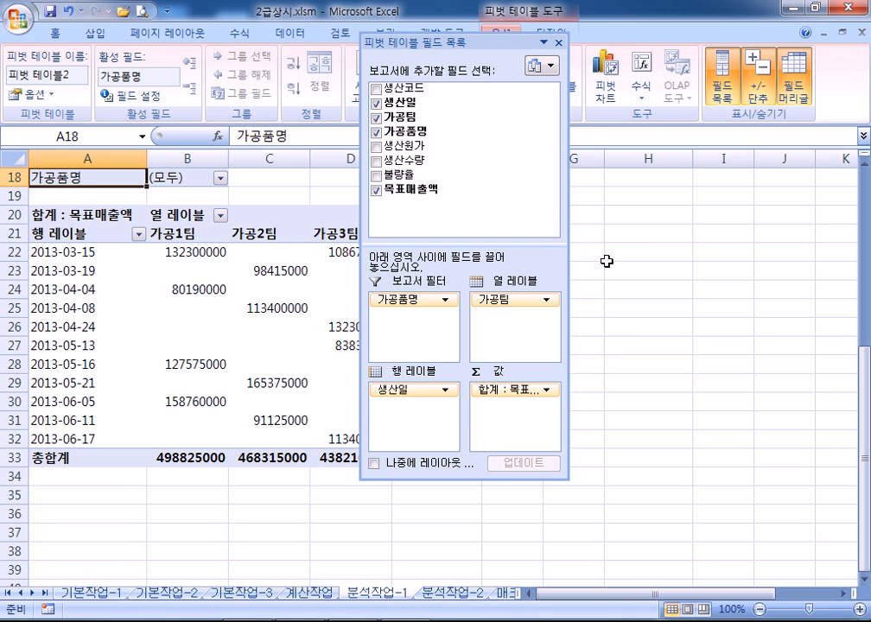
drag(570, 240, 678, 238)
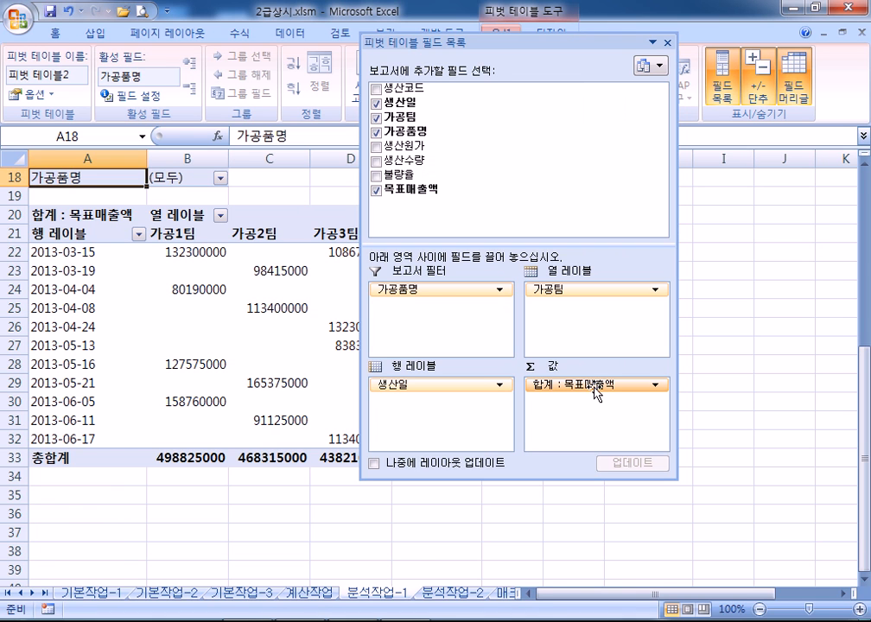
click(655, 386)
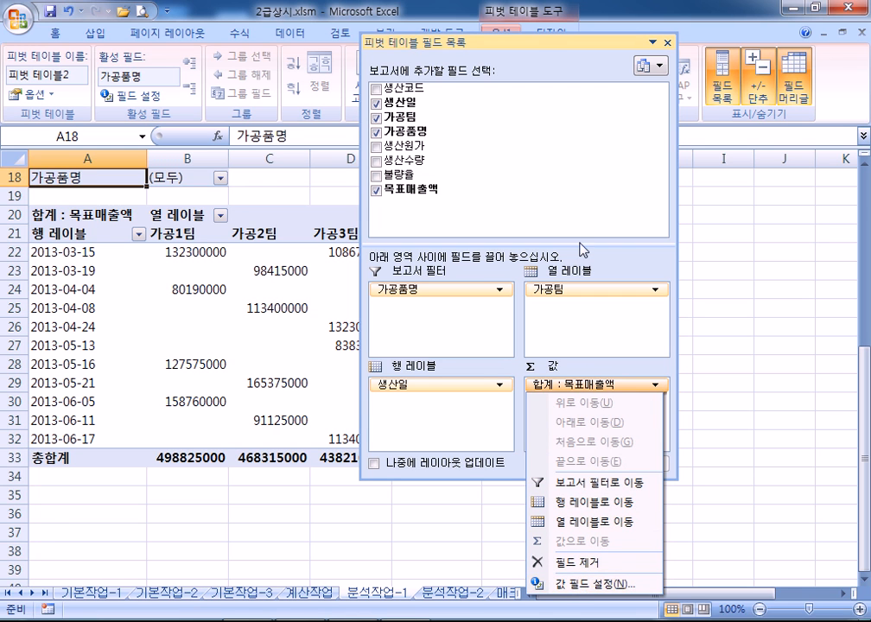
double_click(535, 40)
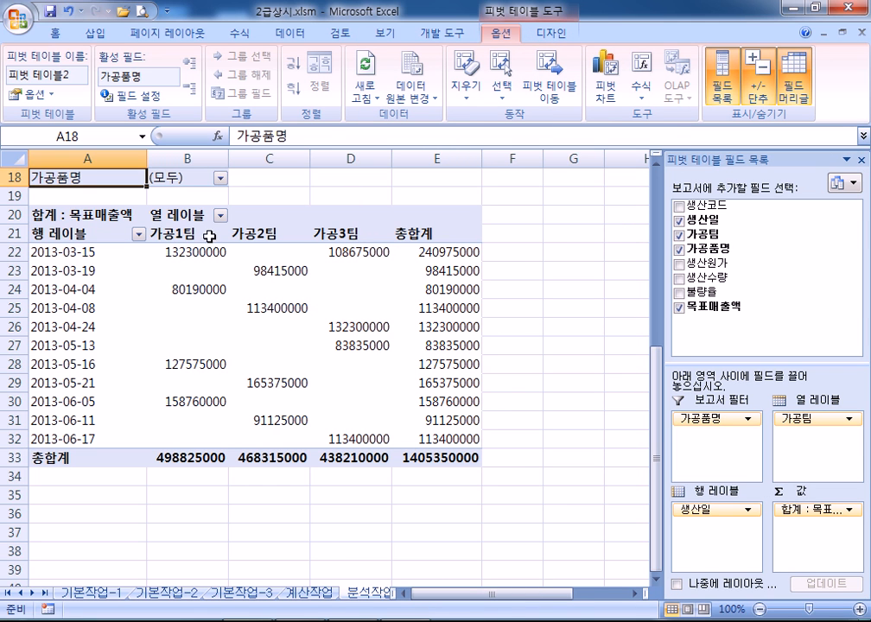
Change the 목표매출액 value field's summary from Sum to 평균 (Average) in Field Settings
click(60, 215)
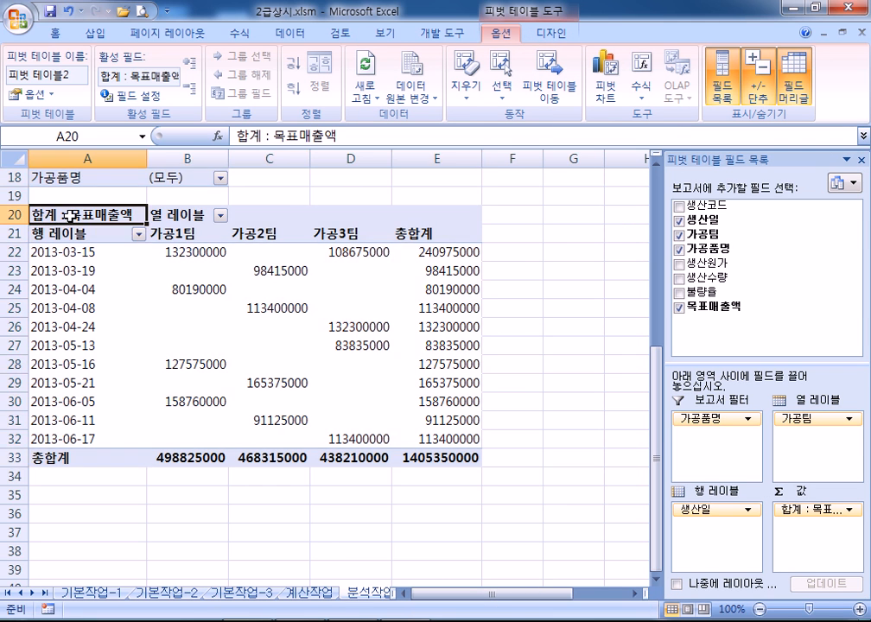
double_click(73, 215)
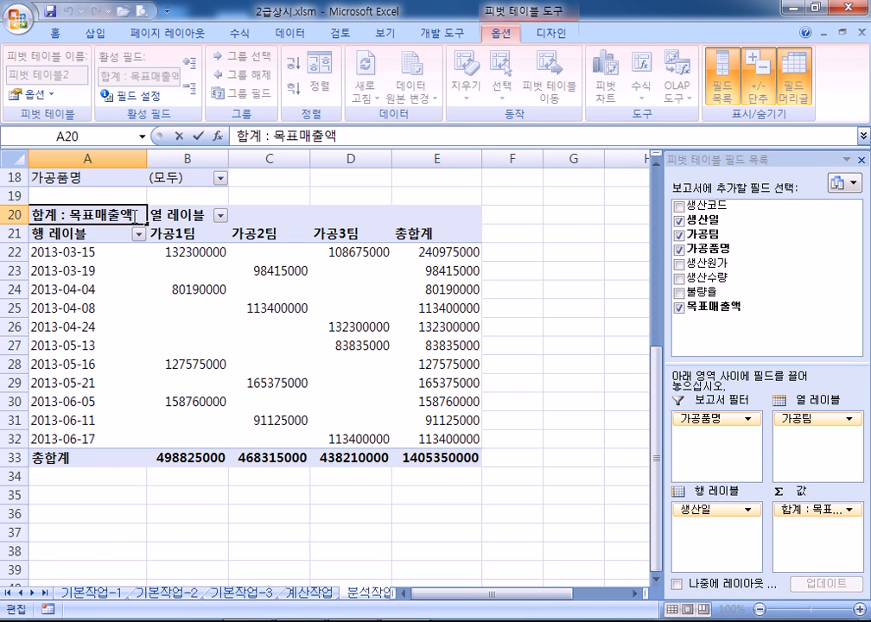
click(200, 250)
click(101, 215)
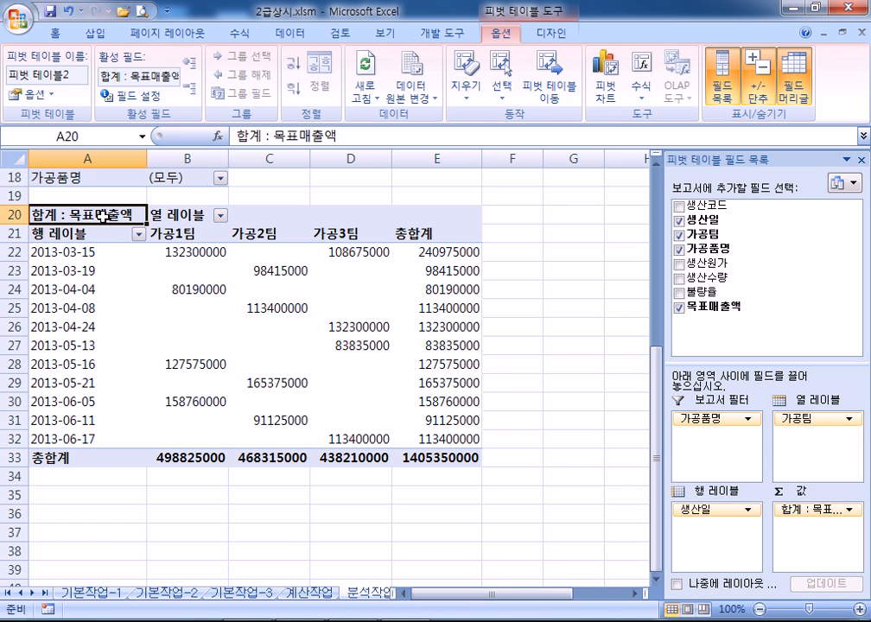
click(151, 96)
click(334, 175)
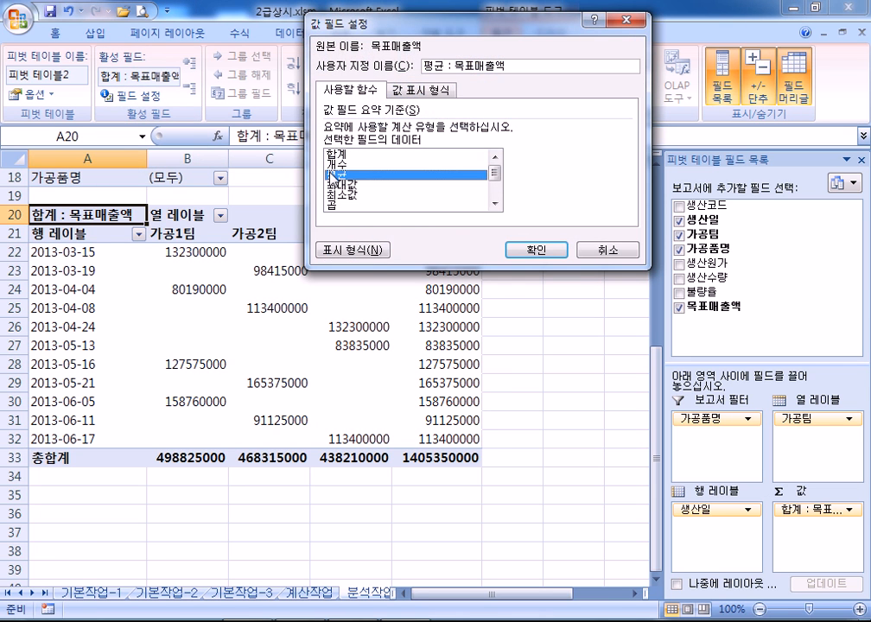
click(534, 251)
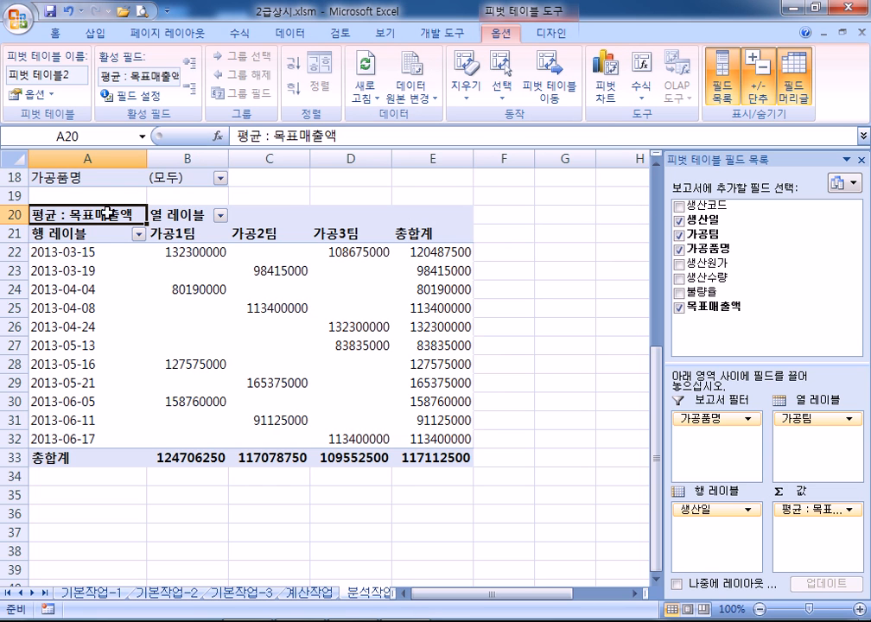
drag(719, 159, 383, 43)
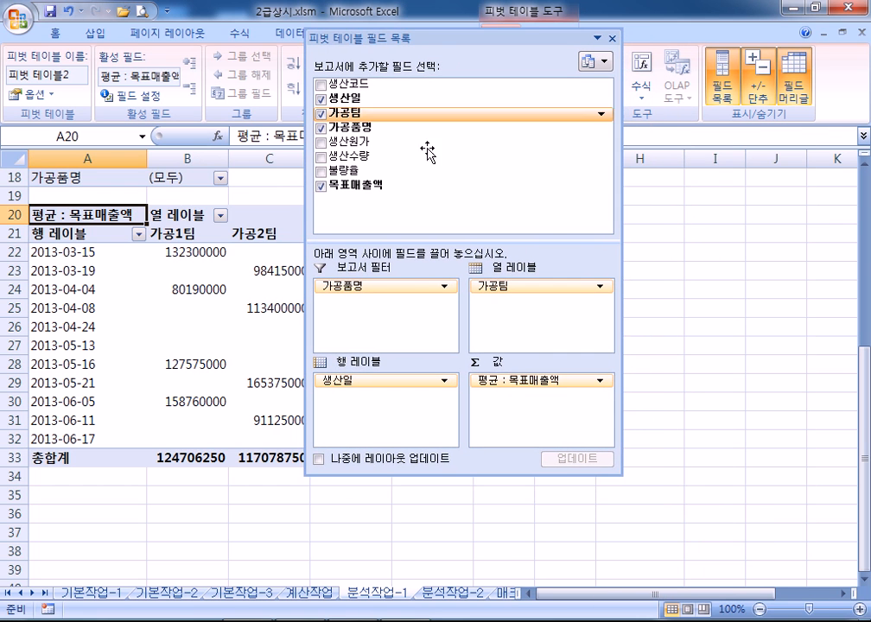
click(598, 382)
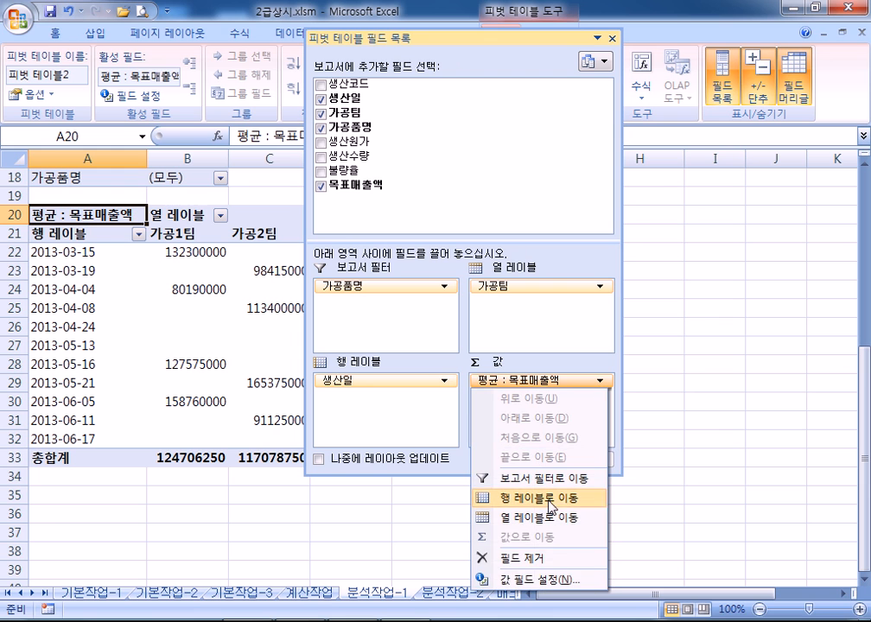
click(527, 580)
click(345, 153)
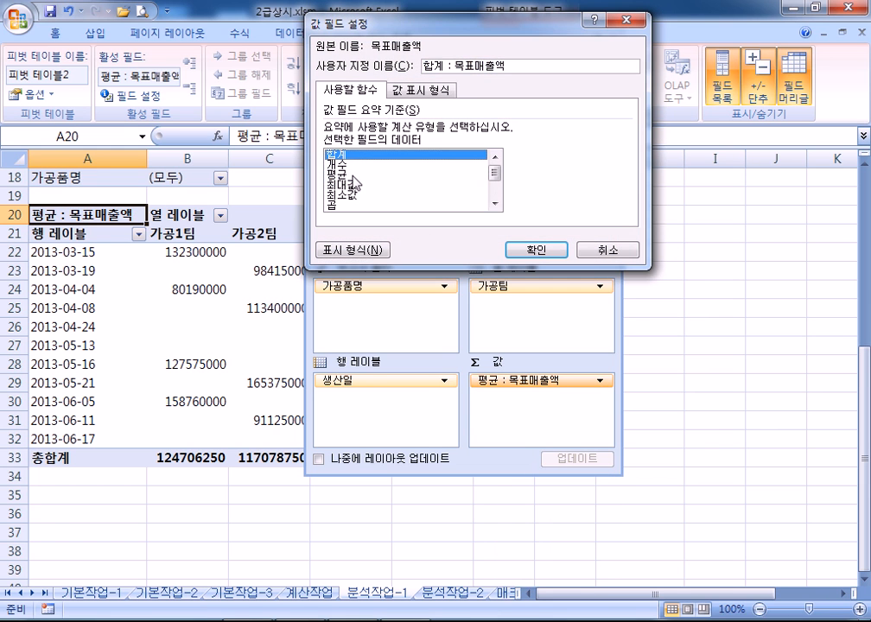
click(343, 174)
click(532, 247)
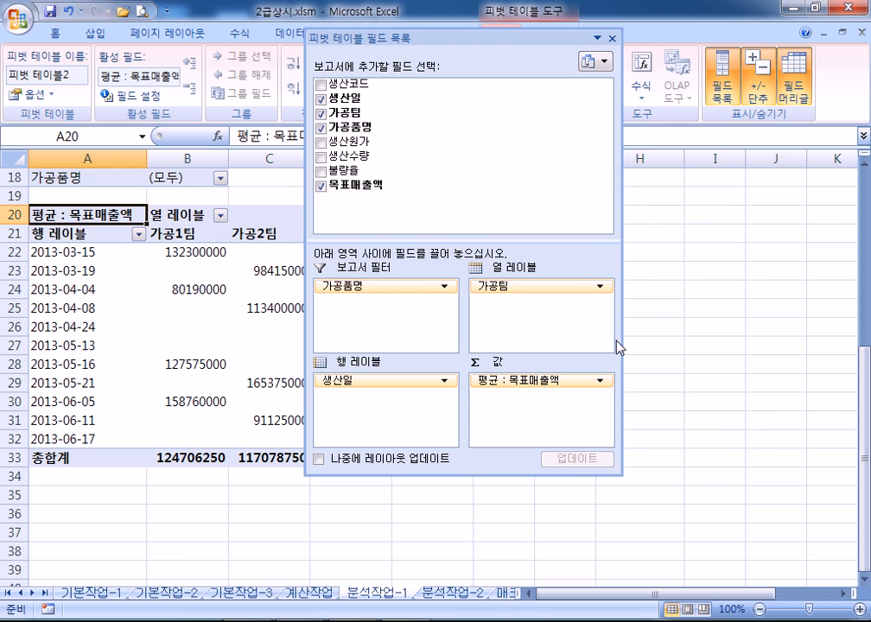
double_click(509, 41)
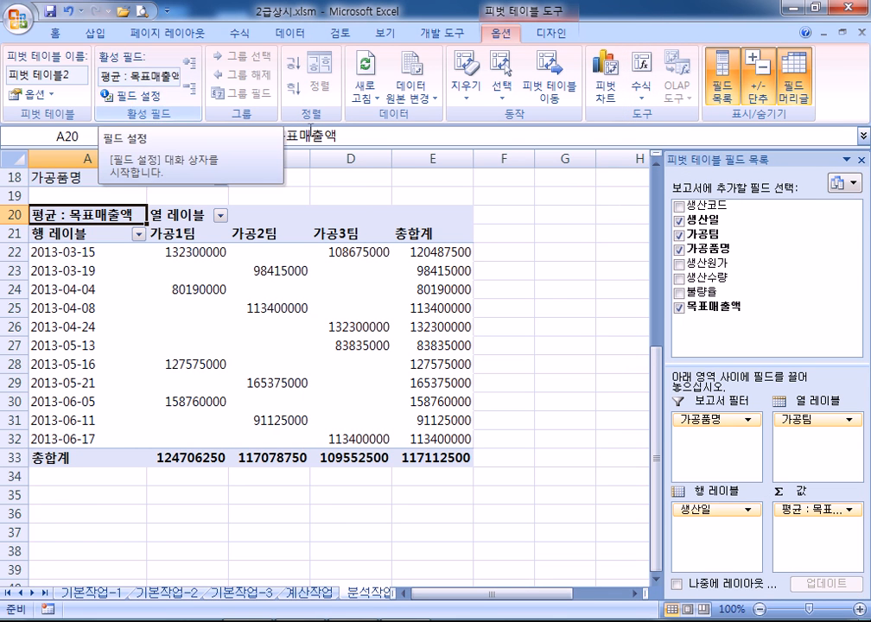
drag(691, 164, 334, 41)
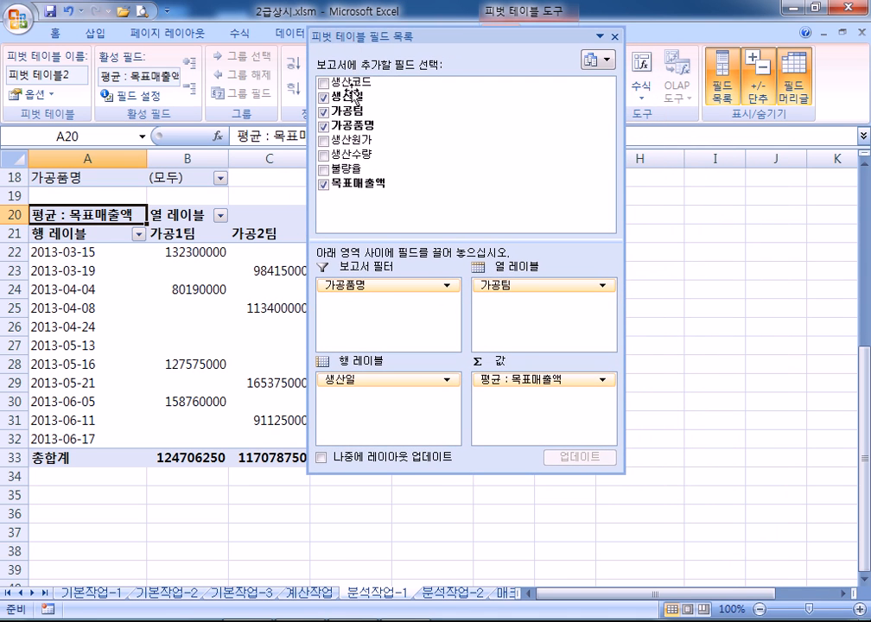
drag(341, 170, 537, 415)
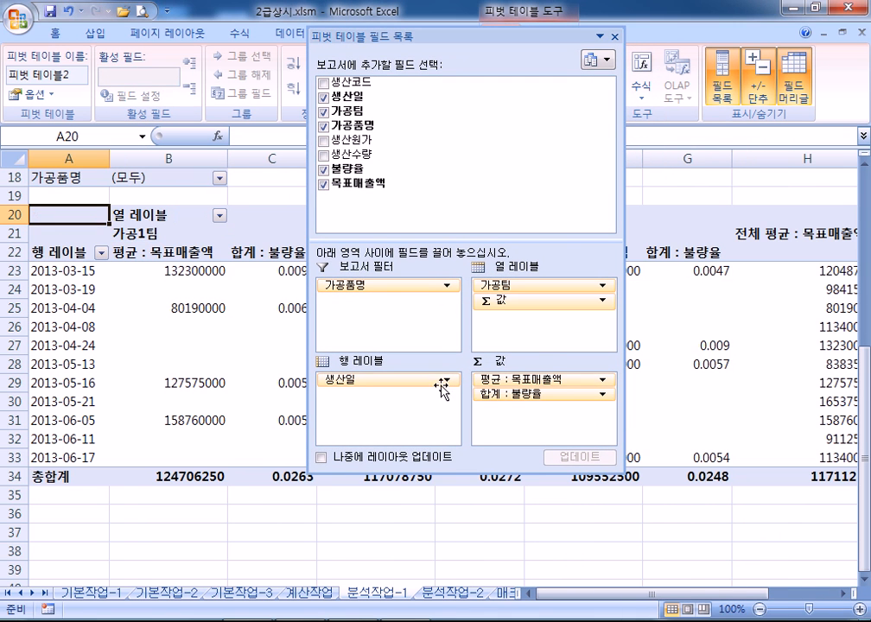
drag(454, 68, 615, 271)
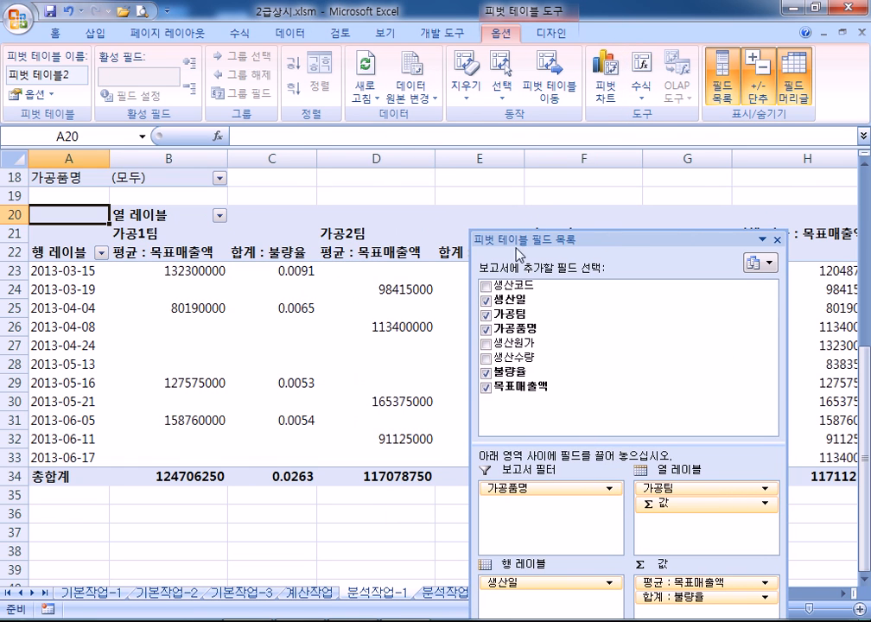
click(273, 253)
double_click(271, 252)
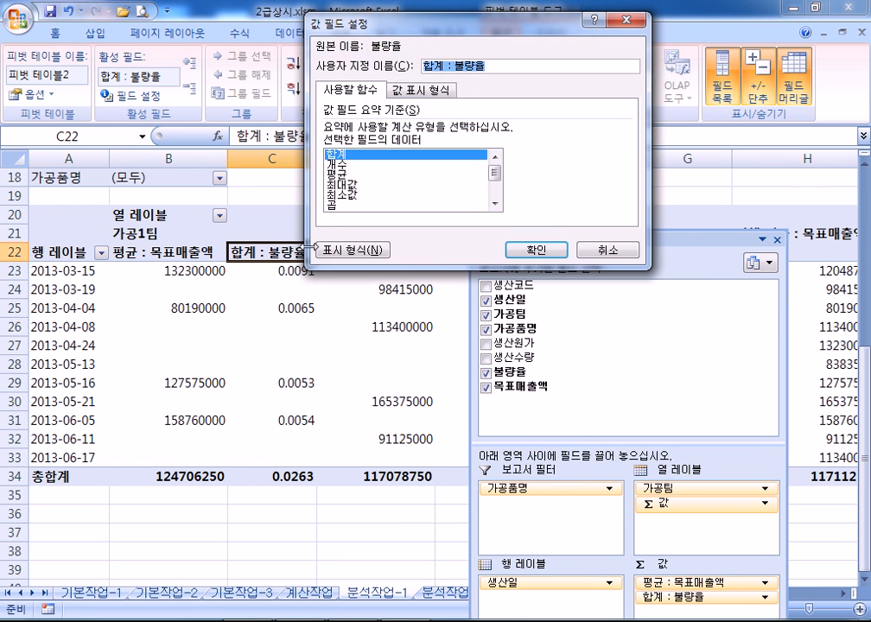
click(608, 249)
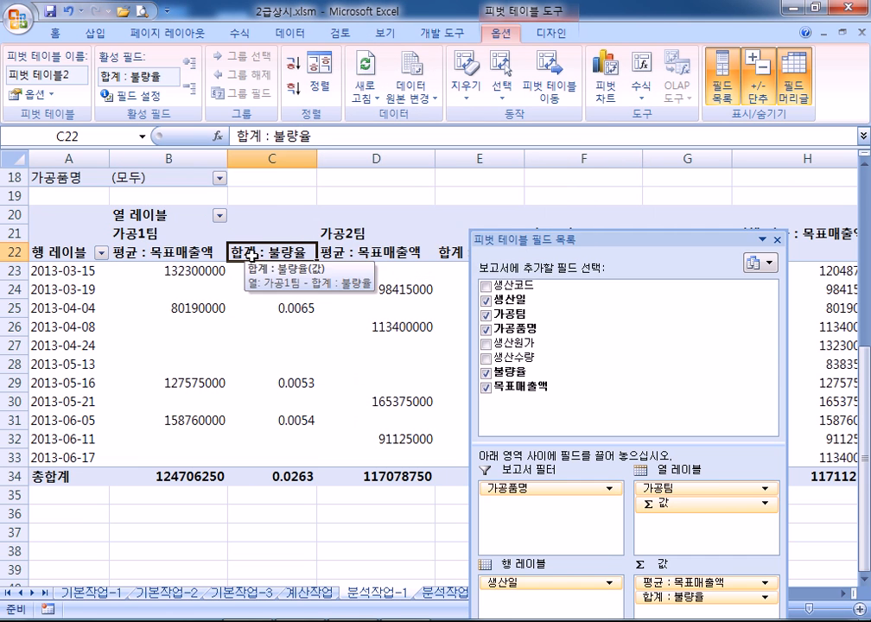
drag(544, 233, 487, 36)
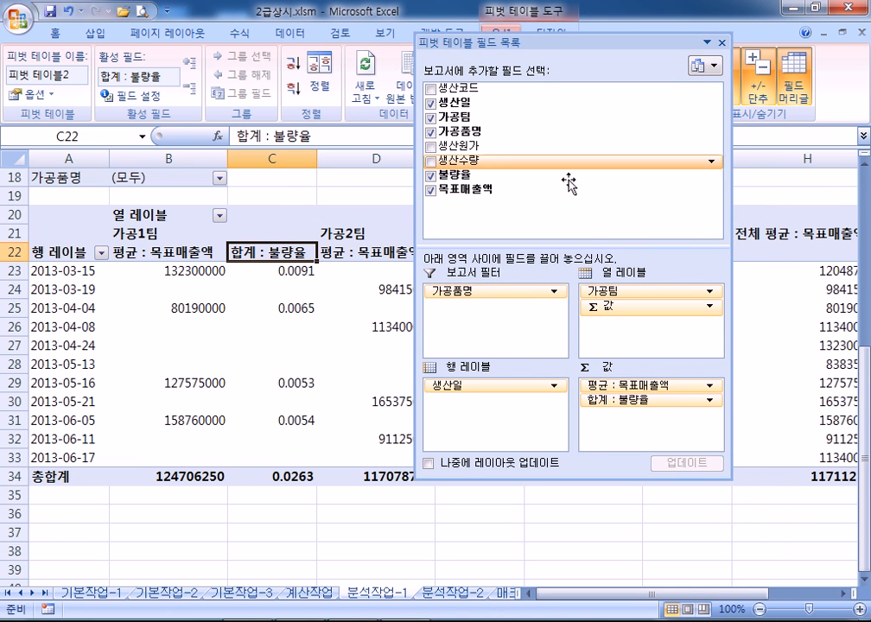
drag(626, 401, 560, 204)
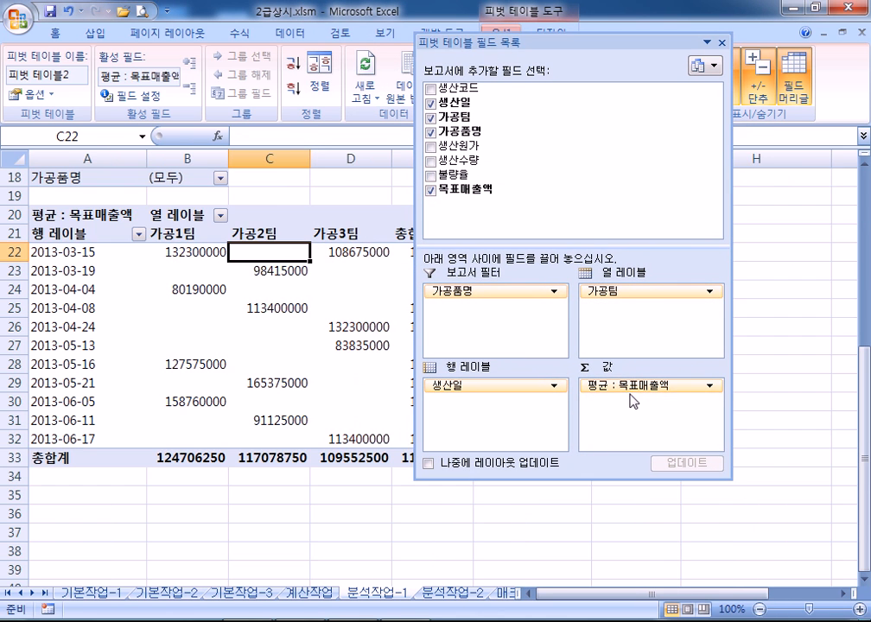
click(73, 215)
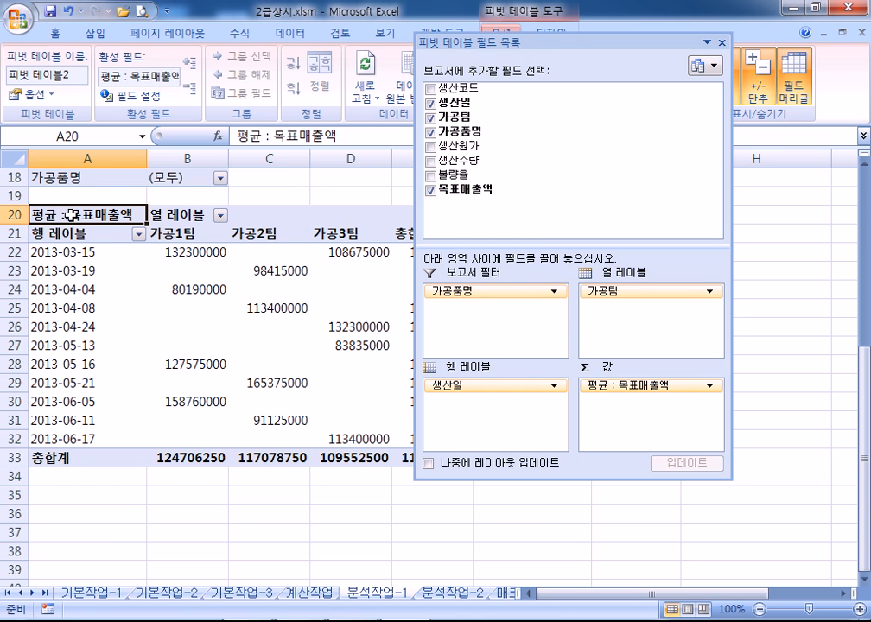
double_click(62, 211)
click(125, 245)
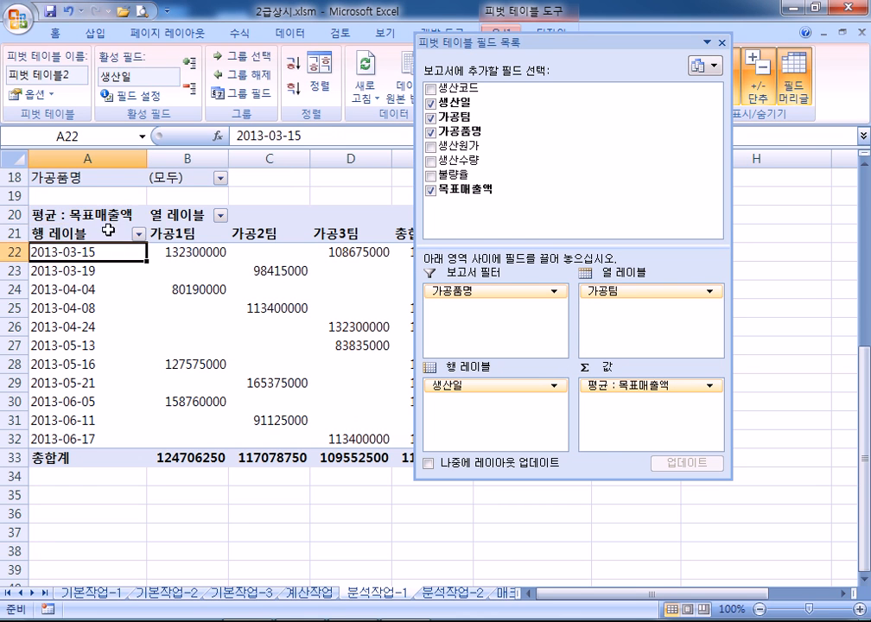
double_click(84, 215)
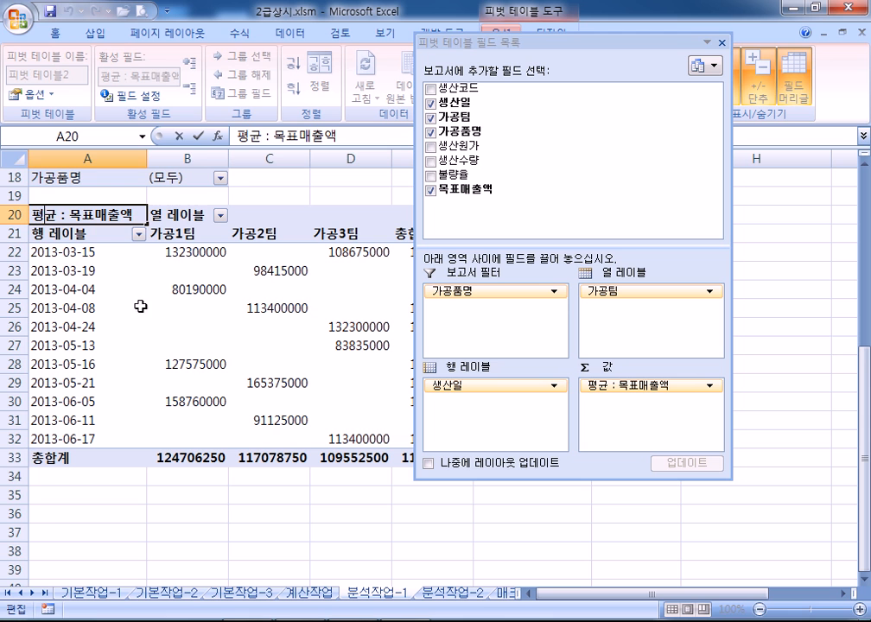
click(172, 326)
click(71, 215)
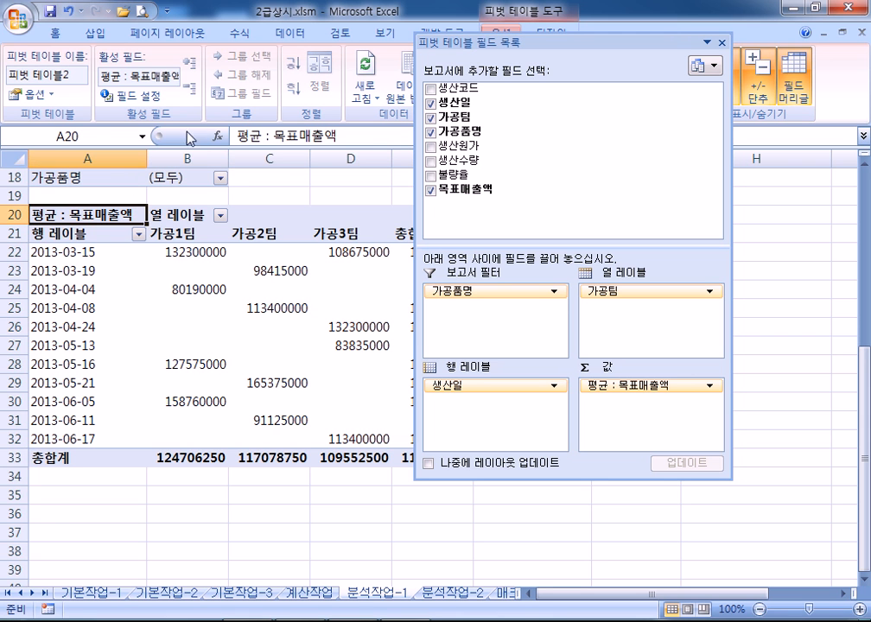
click(151, 99)
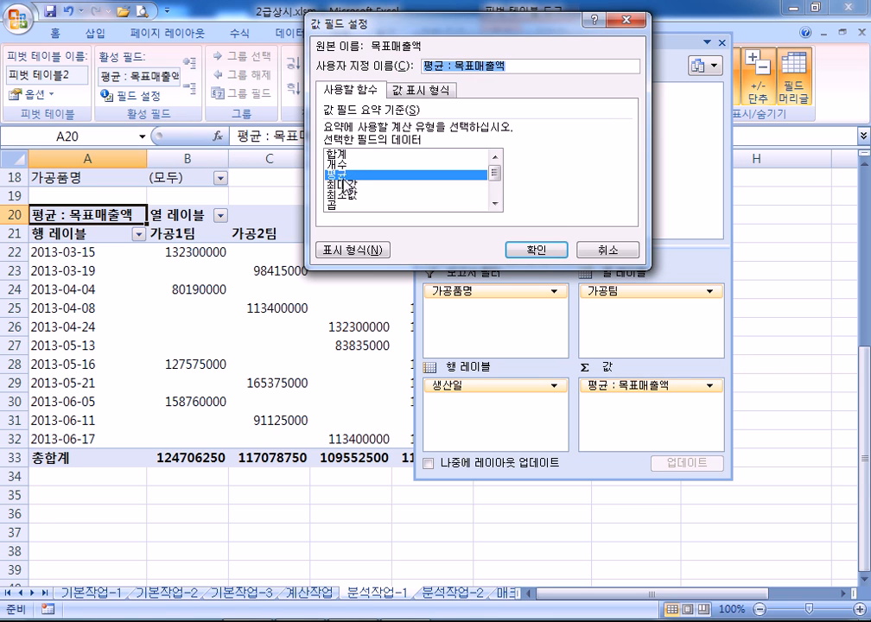
click(537, 249)
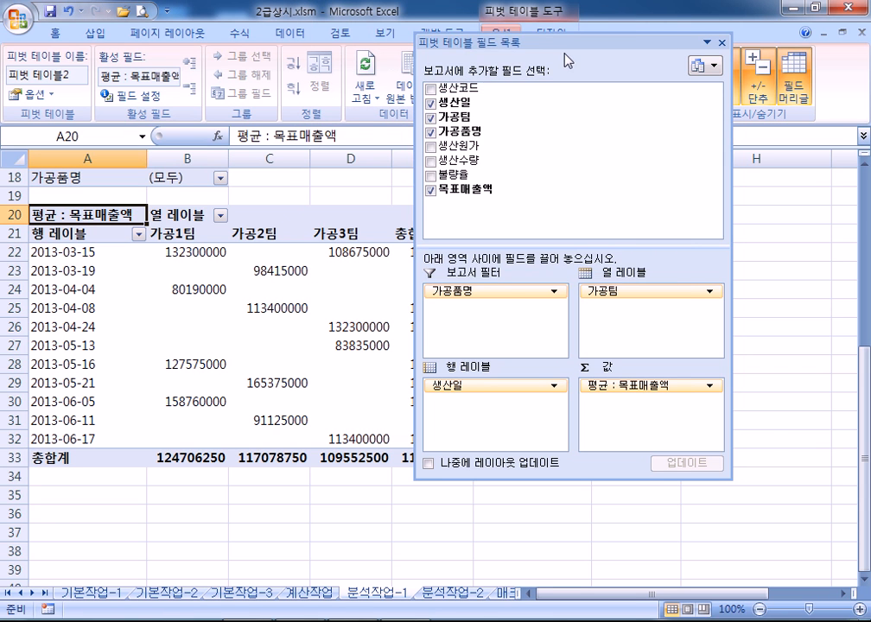
double_click(568, 49)
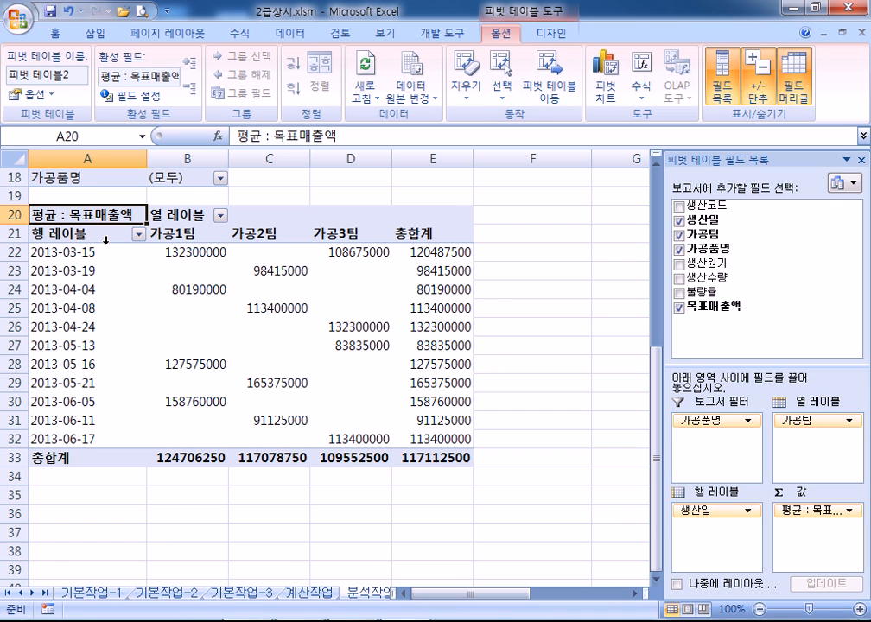
Uncheck 행 총합계 표시 on the PivotTable Options 요약 및 필터 tab
click(30, 98)
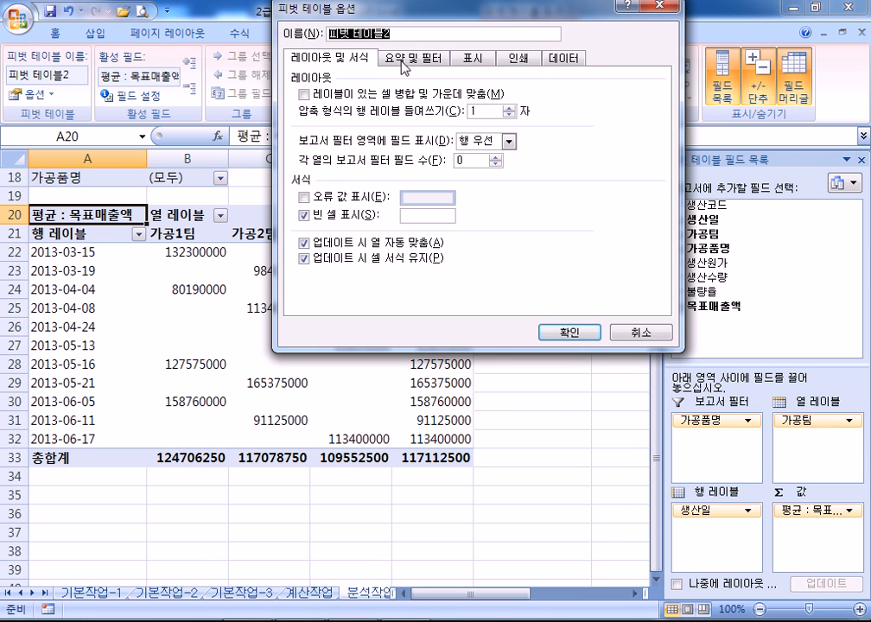
click(402, 63)
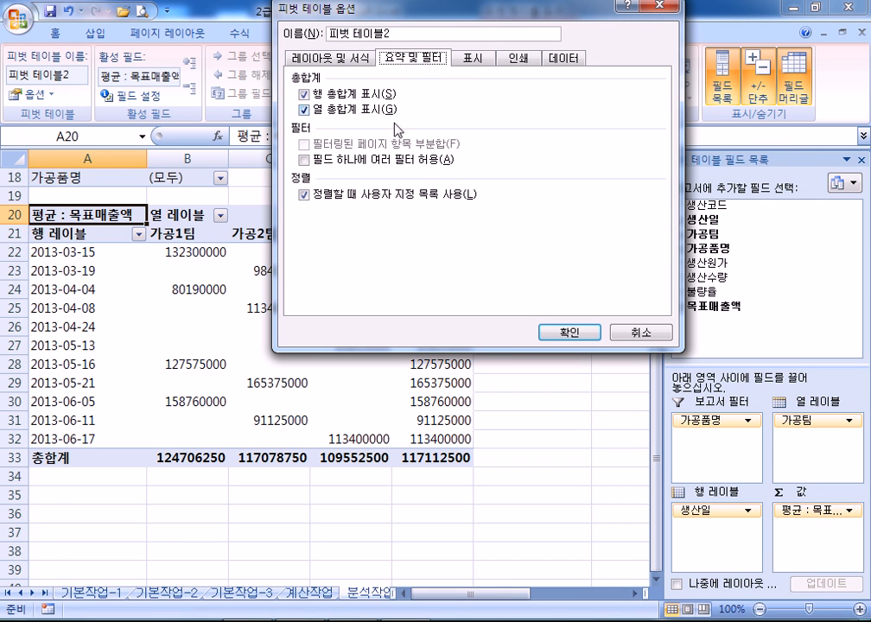
click(304, 93)
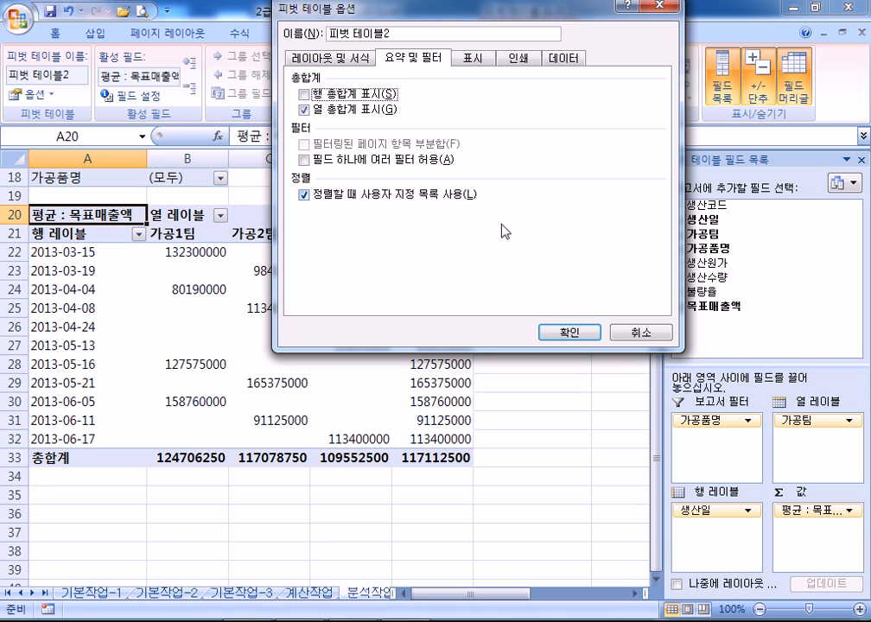
click(568, 332)
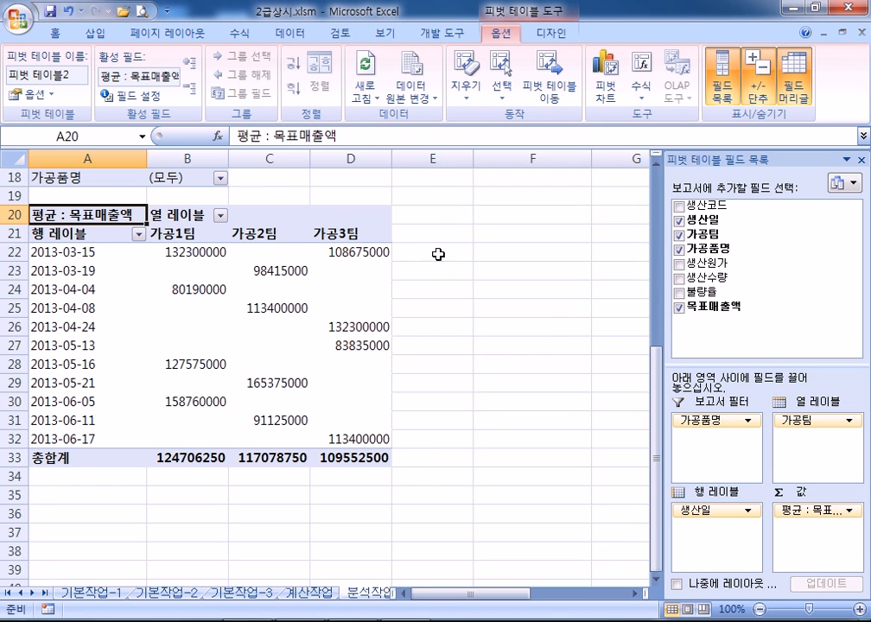
Group the 생산일 row labels by 월 so the rows read 3월, 4월, 5월 and 6월
drag(426, 216, 429, 426)
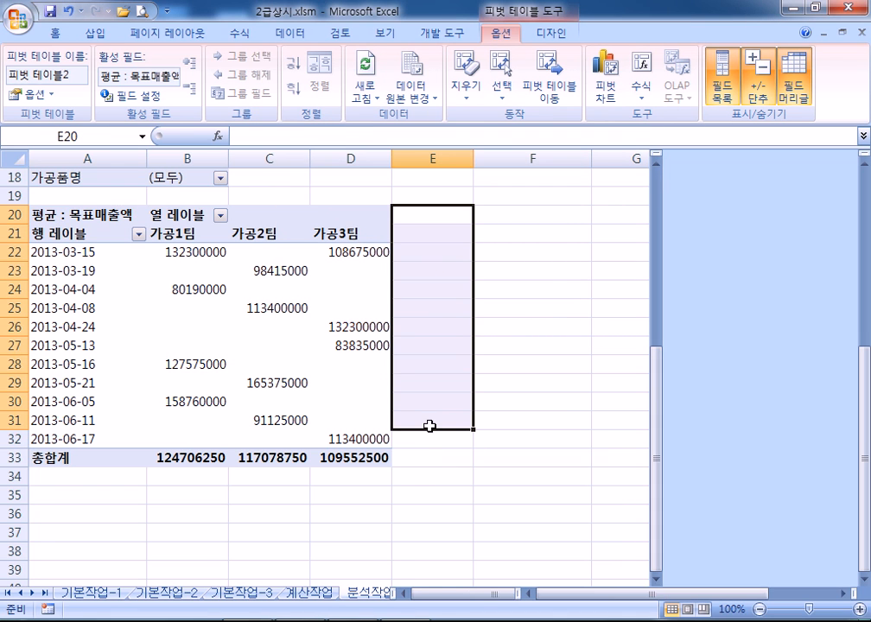
click(72, 270)
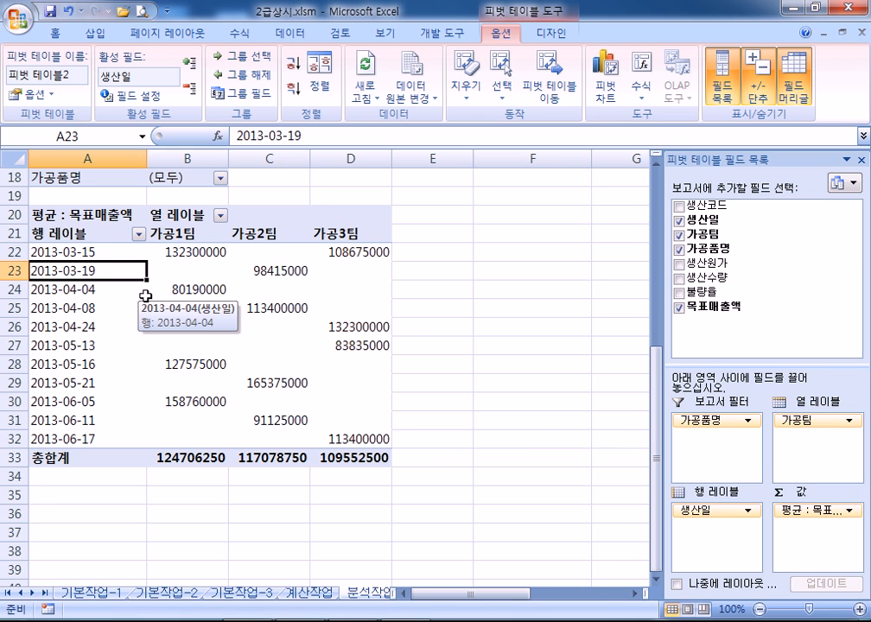
right_click(84, 274)
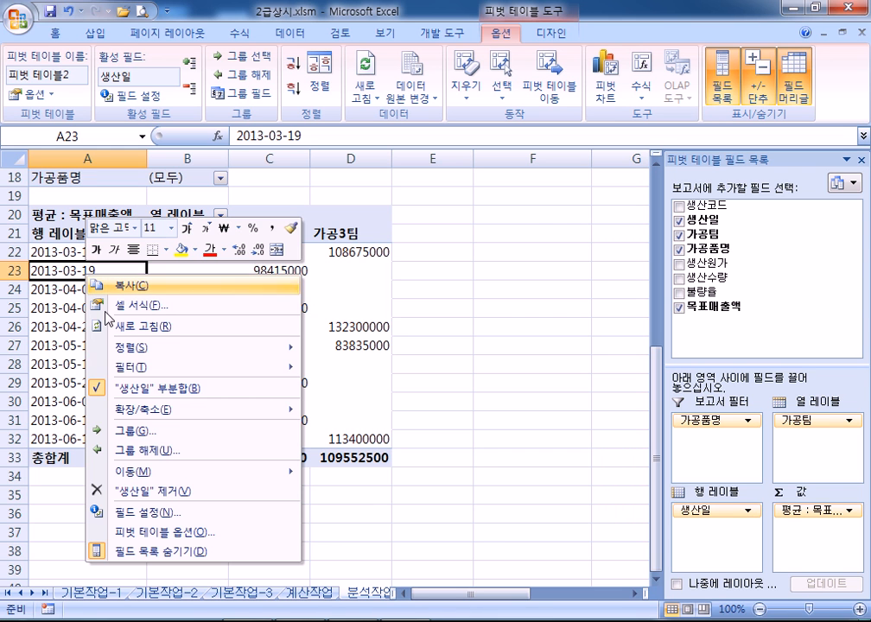
click(128, 434)
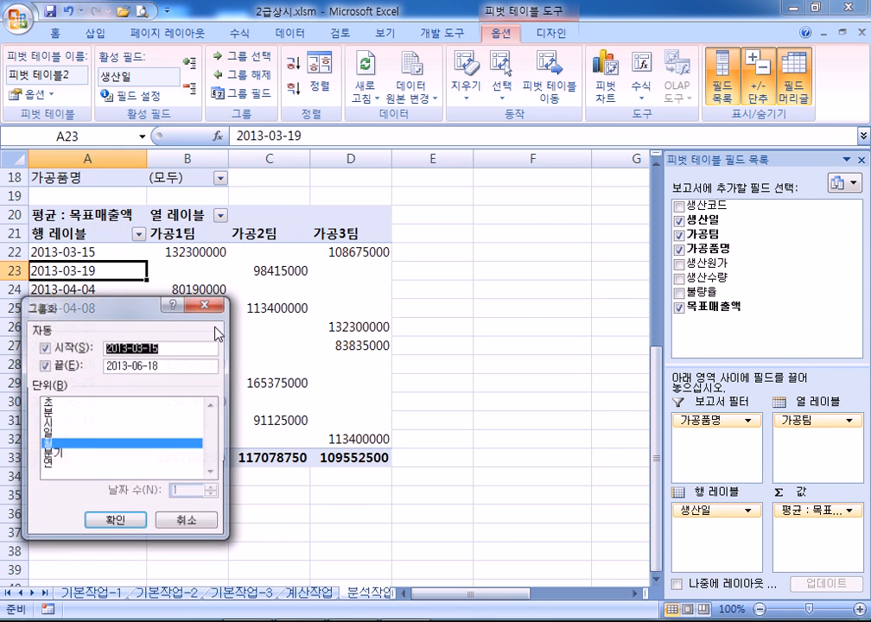
drag(281, 305, 391, 96)
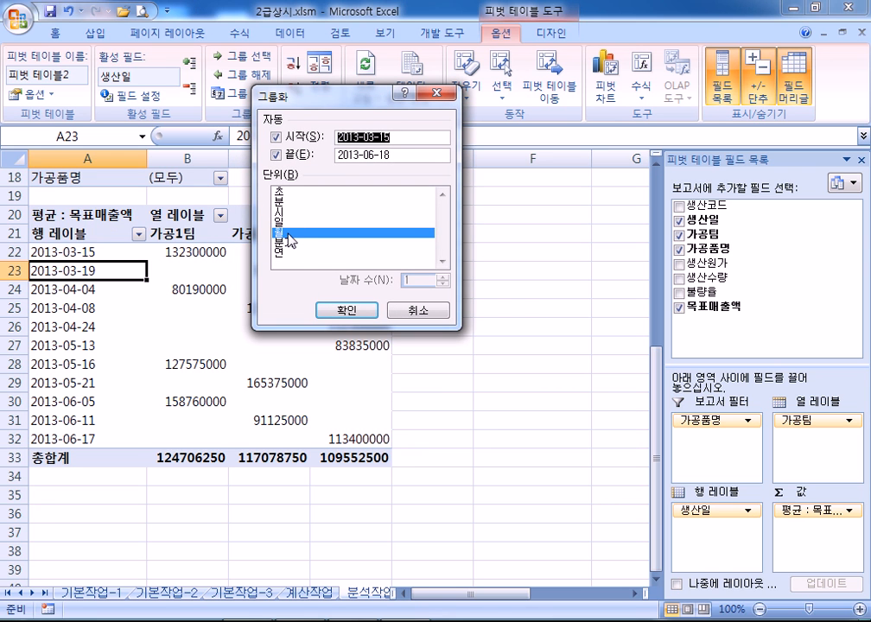
key(Return)
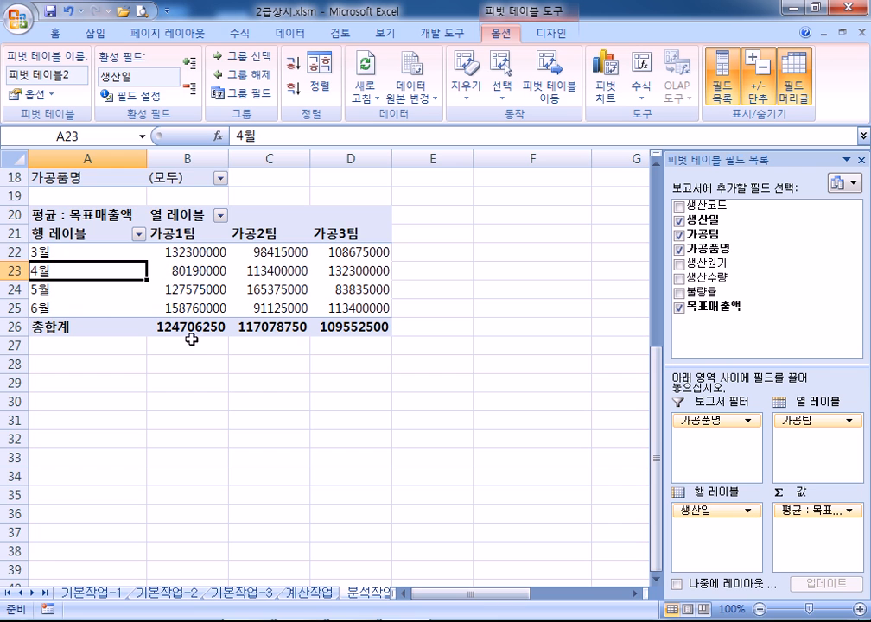
scroll(266, 281, up, 1)
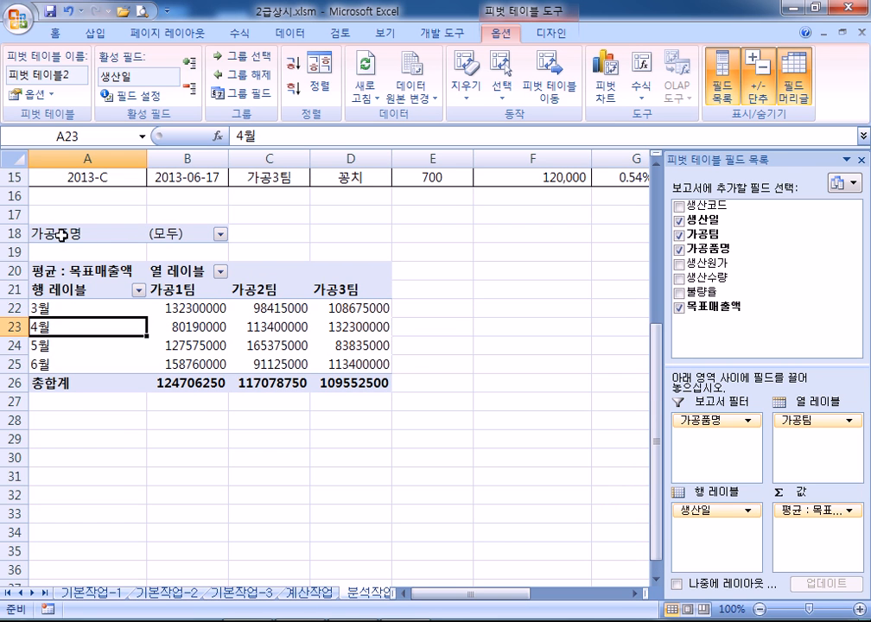
drag(14, 214, 13, 439)
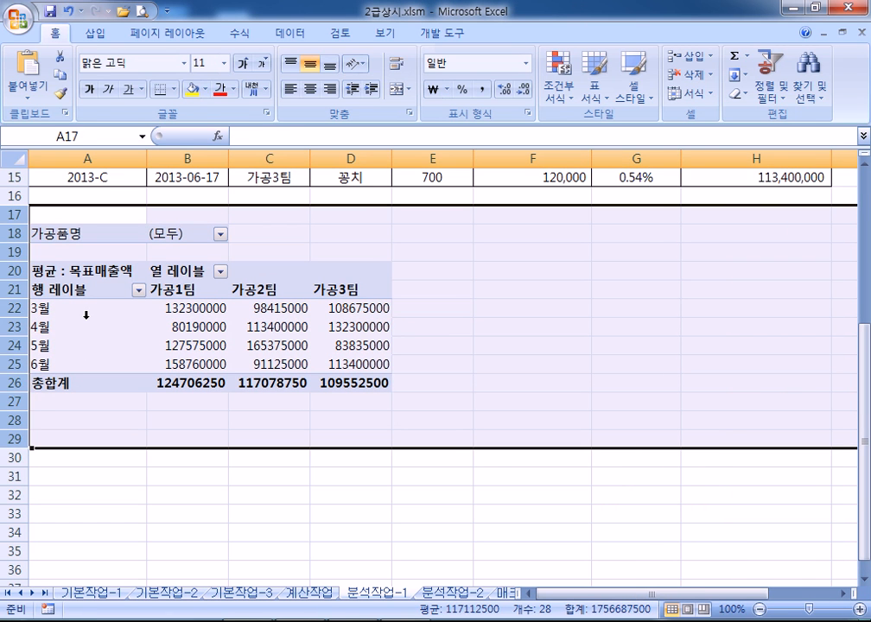
Delete rows 17–29 that hold the old pivot table
click(60, 251)
drag(18, 214, 15, 441)
right_click(139, 304)
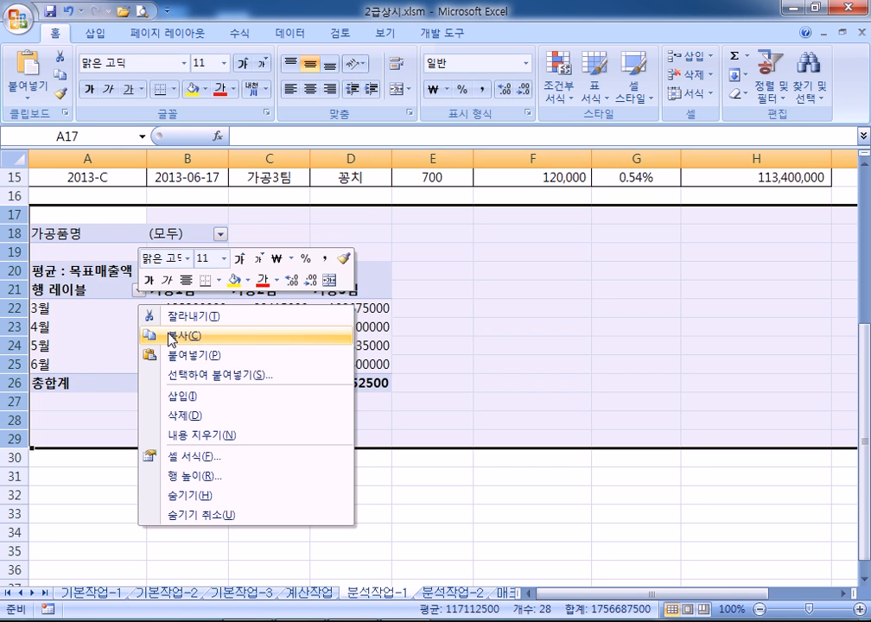
click(186, 415)
Insert a new pivot table from A3:H15 on the existing worksheet at cell A20
click(149, 307)
scroll(146, 311, up, 3)
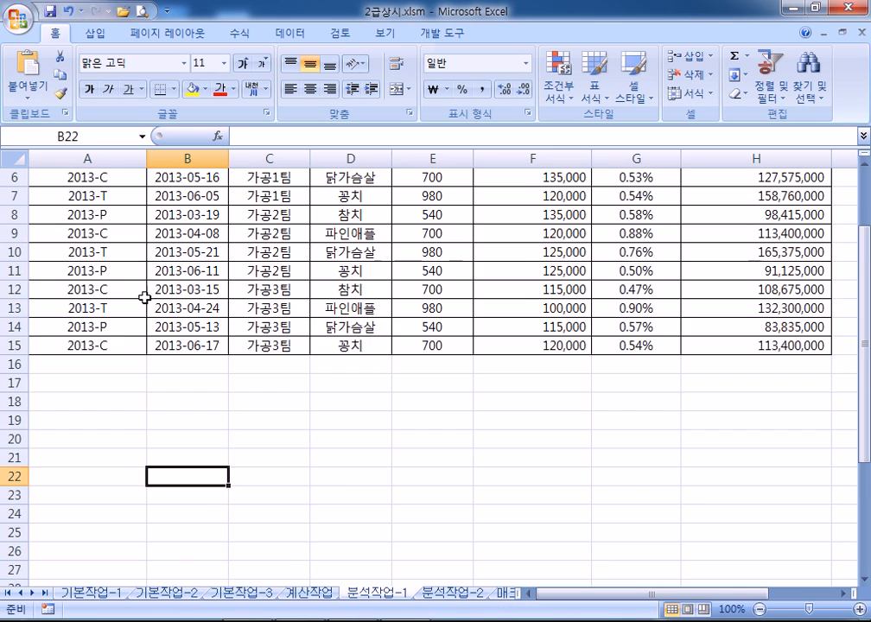
click(131, 241)
scroll(138, 255, up, 2)
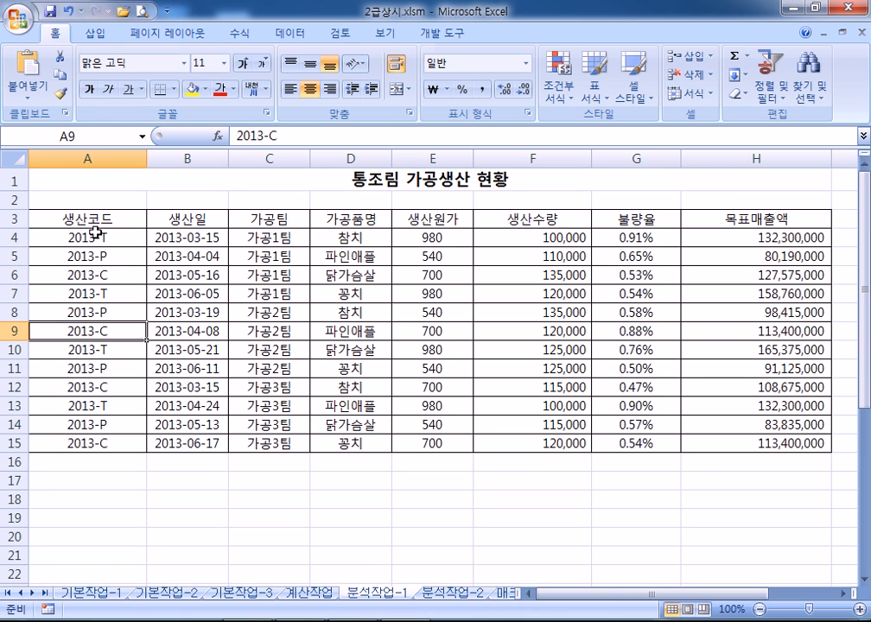
click(95, 33)
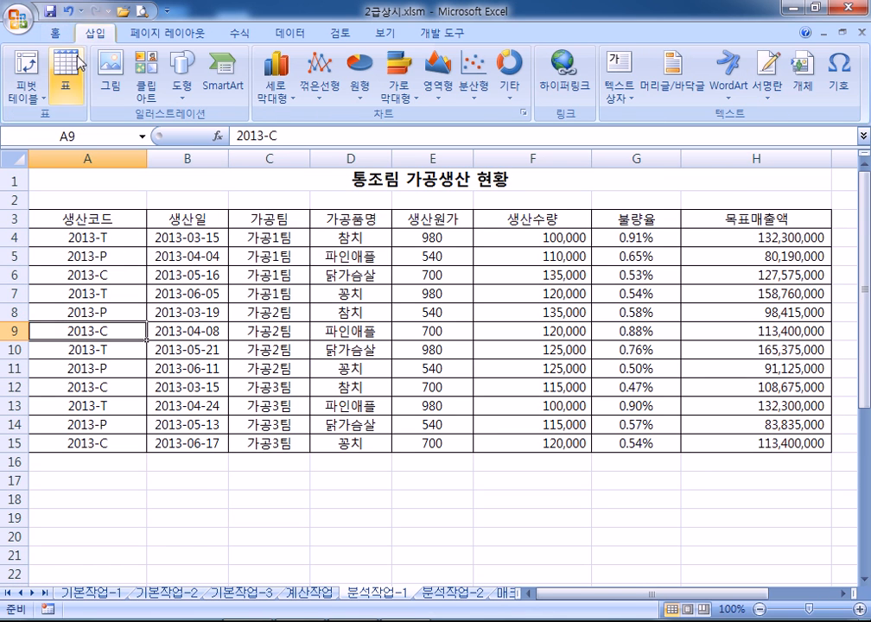
click(31, 71)
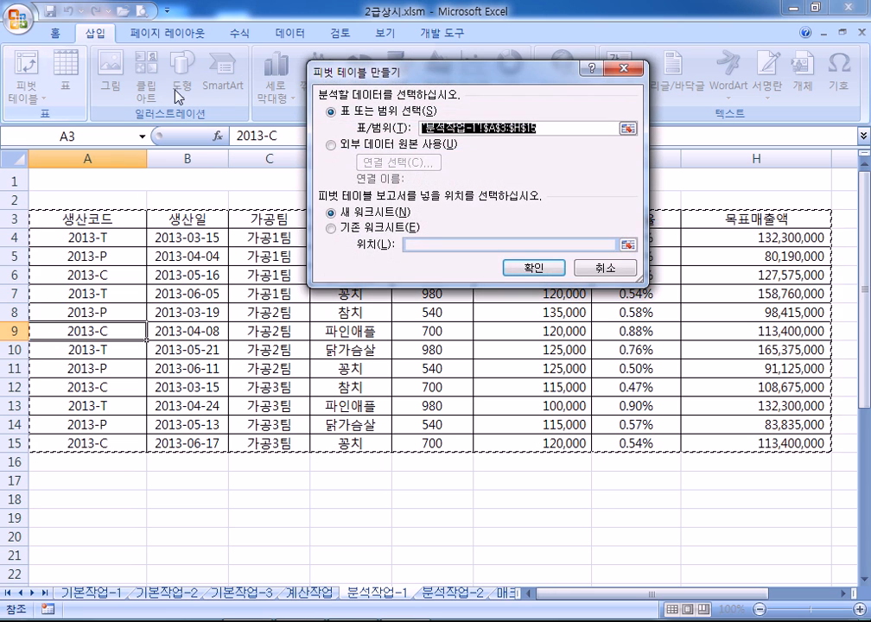
click(367, 227)
scroll(120, 259, down, 4)
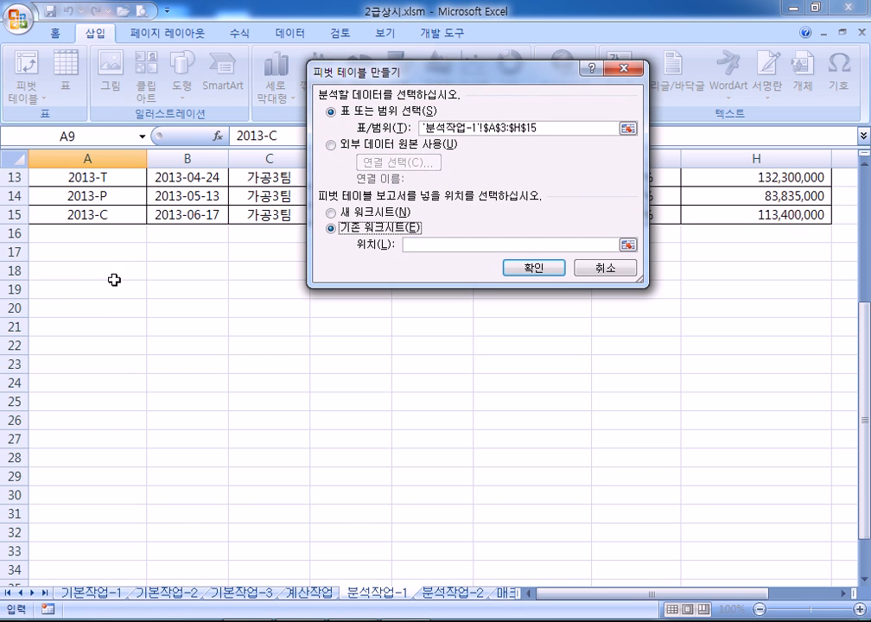
click(76, 307)
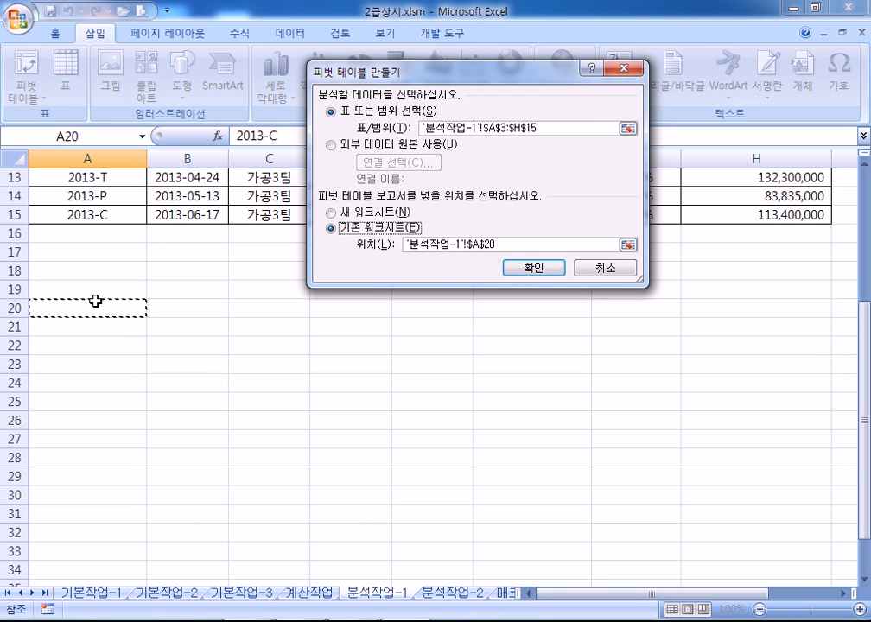
click(519, 273)
scroll(358, 351, down, 2)
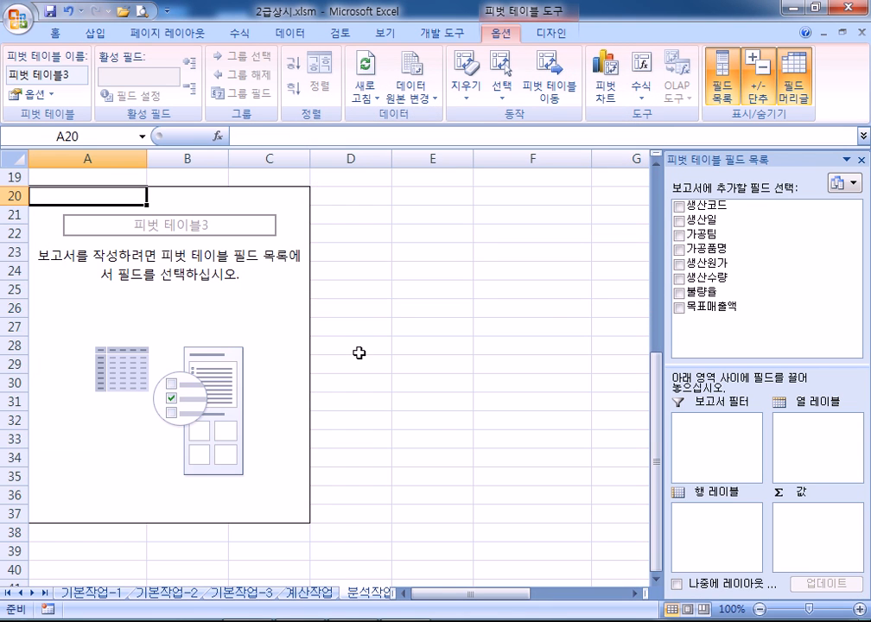
Put 가공품명 in the 보고서 필터 area of the pivot field list
drag(744, 156, 465, 49)
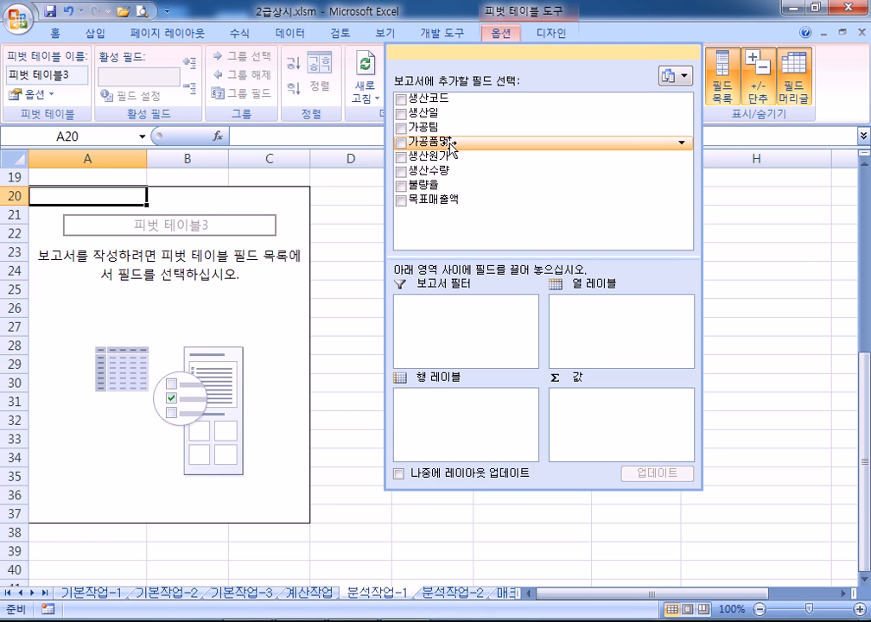
drag(449, 147, 455, 307)
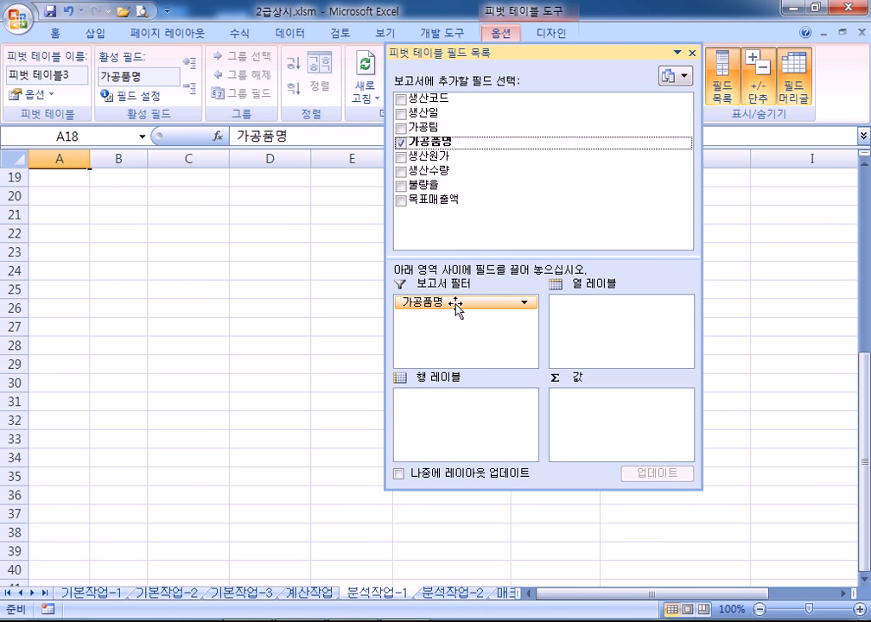
click(197, 298)
scroll(174, 293, up, 2)
click(101, 269)
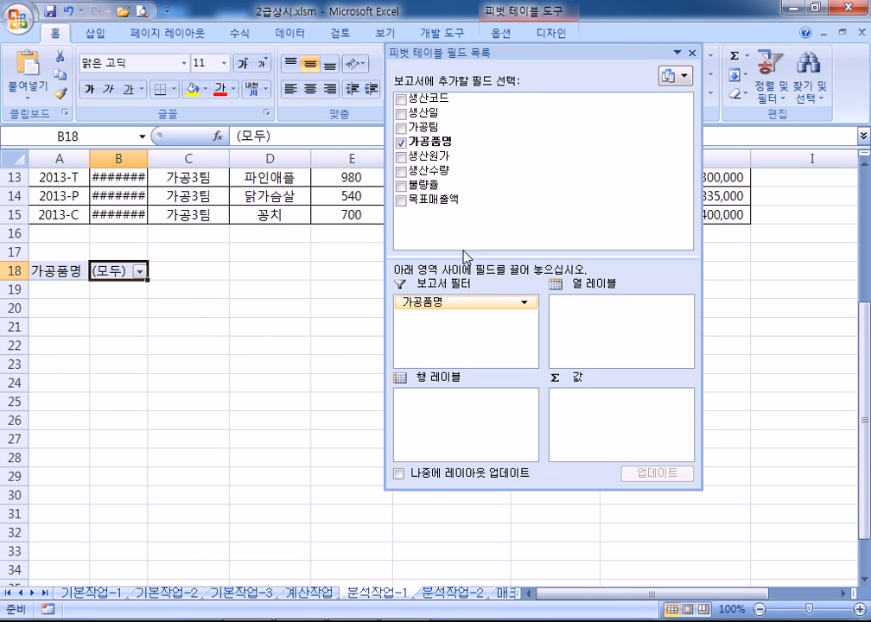
Add 생산일 to 행 레이블, 가공팀 to 열 레이블, and 목표매출액 to 값
drag(423, 113, 441, 415)
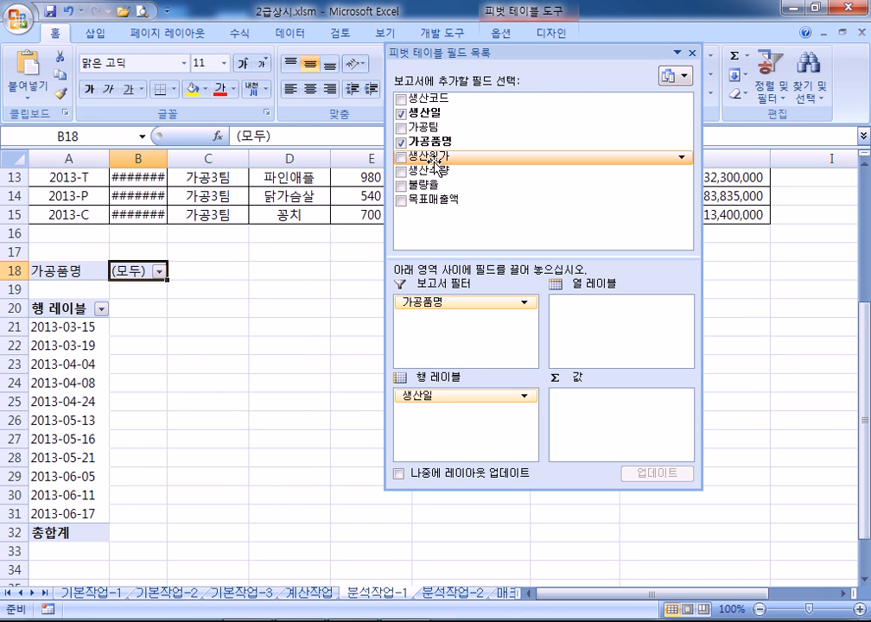
drag(418, 128, 594, 321)
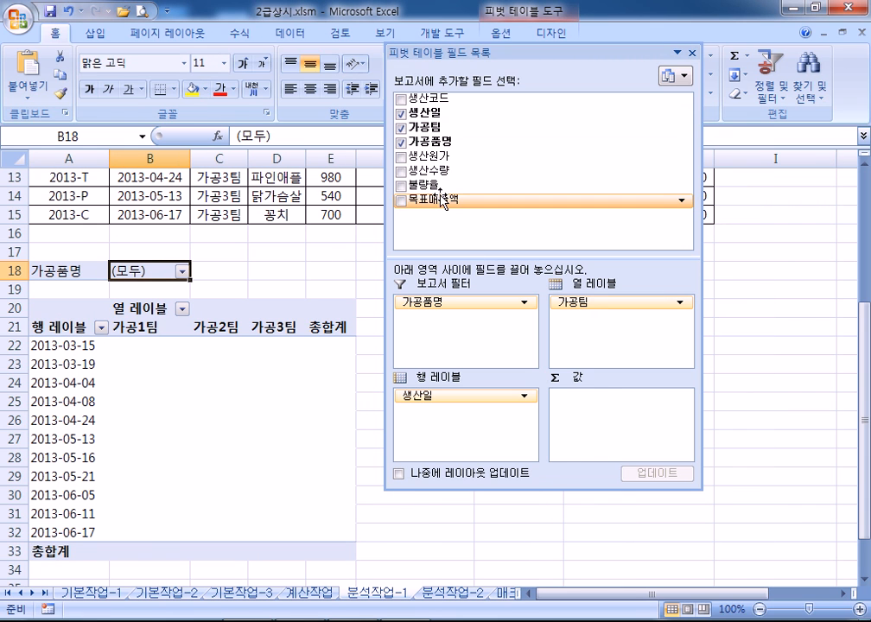
drag(440, 202, 594, 418)
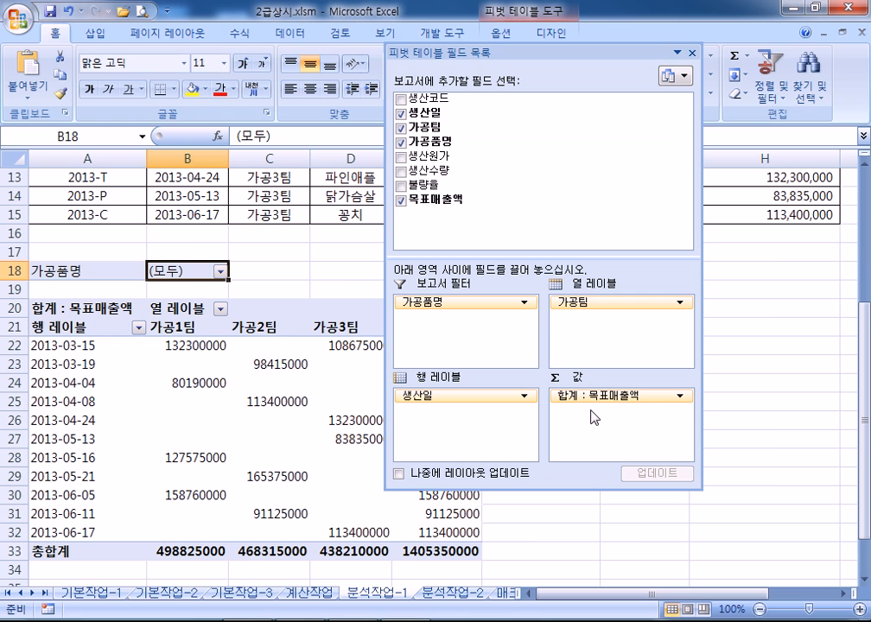
click(87, 326)
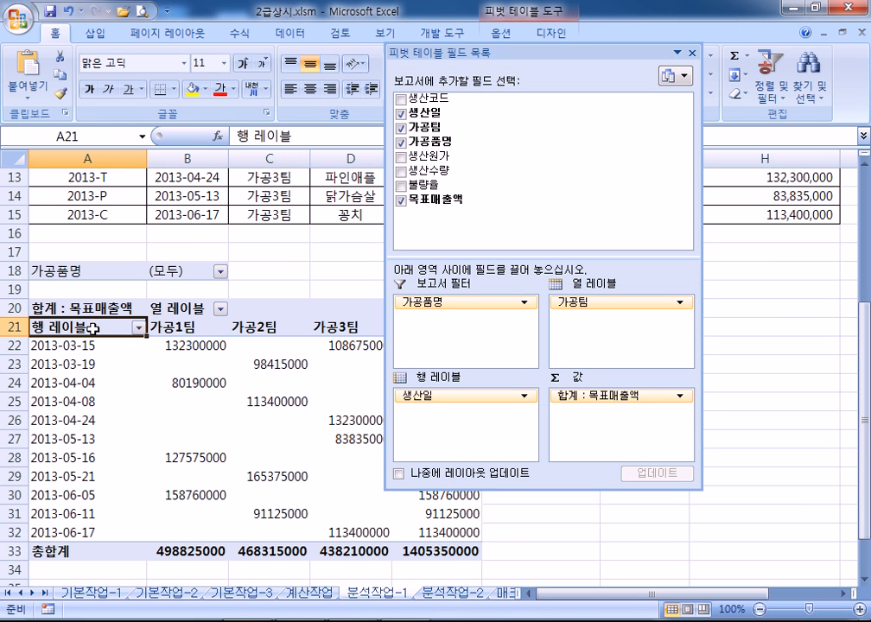
click(96, 298)
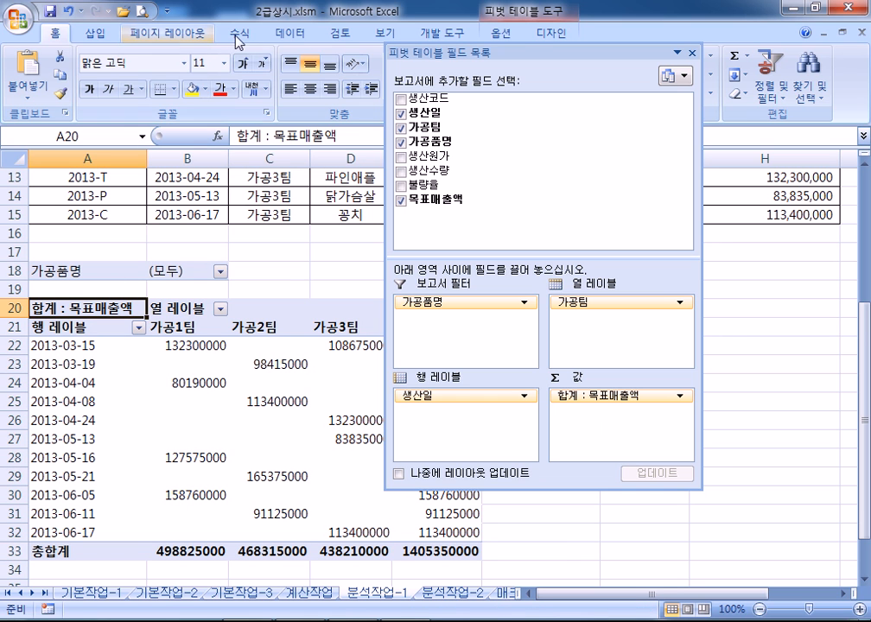
Set the 목표매출액 value field to summarize by 평균 (Average) instead of Sum
click(518, 34)
drag(457, 52, 548, 88)
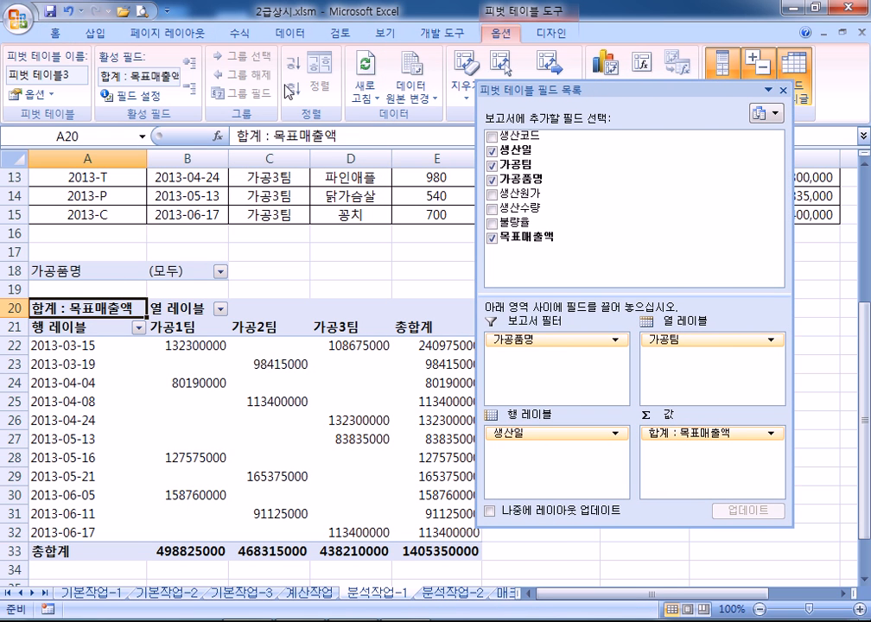
click(143, 104)
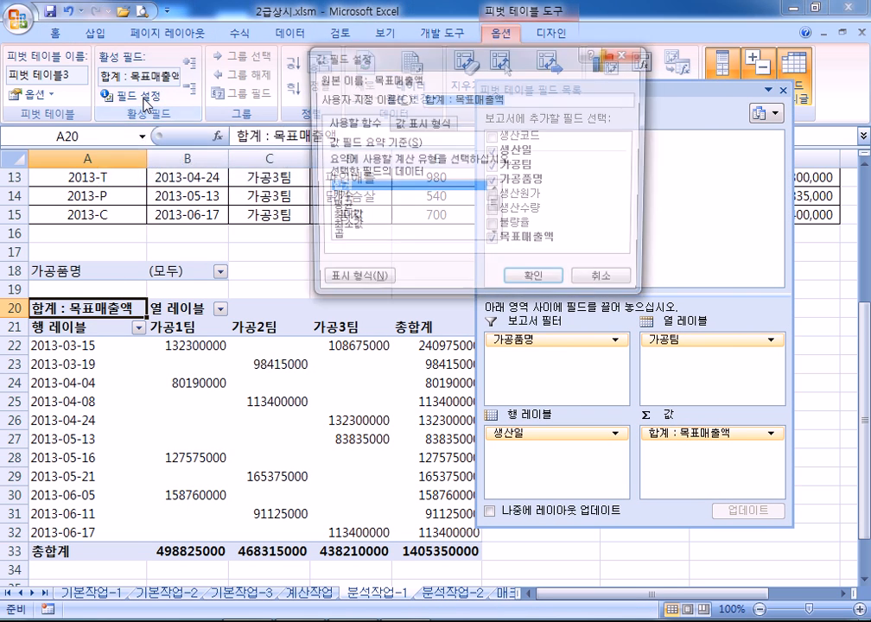
click(336, 207)
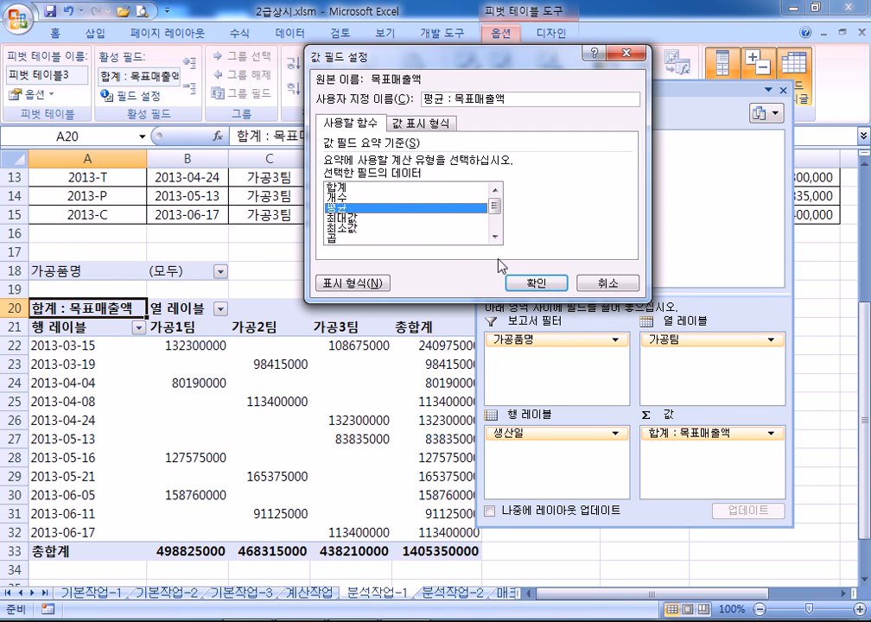
click(536, 283)
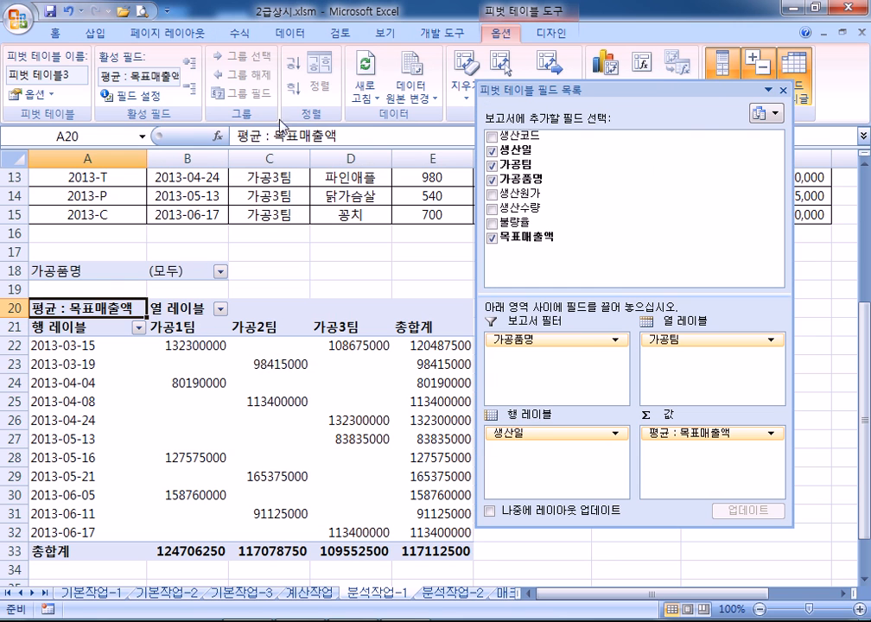
click(156, 105)
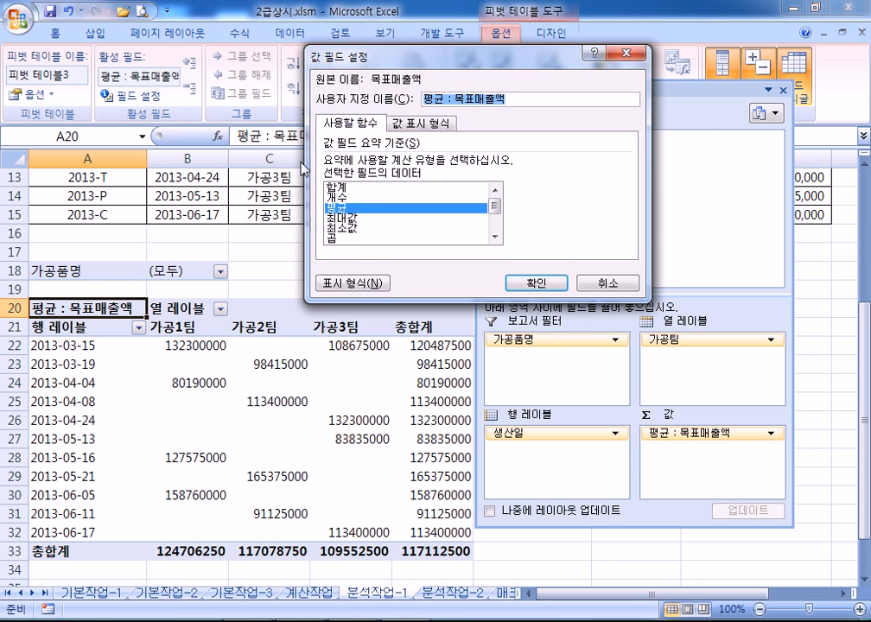
click(338, 187)
click(536, 284)
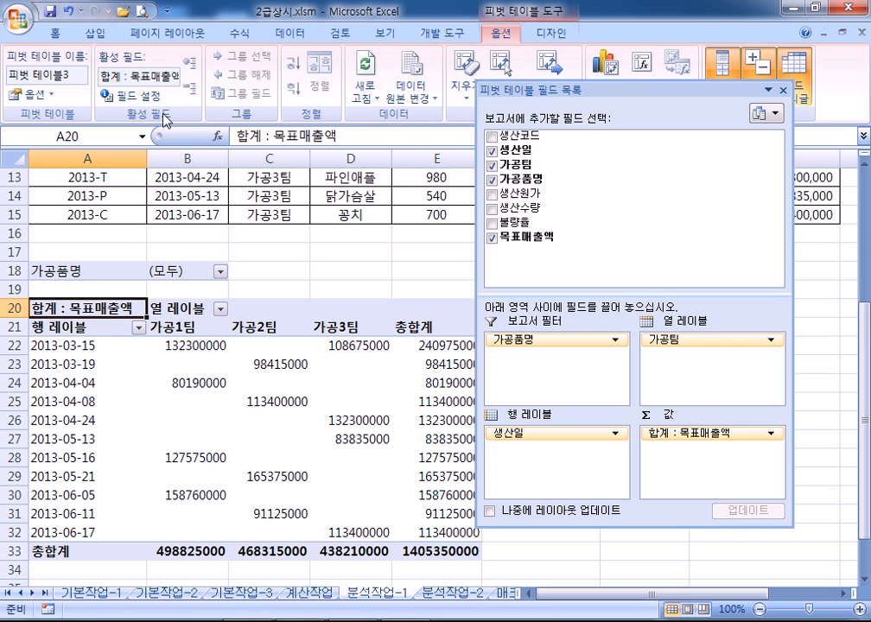
click(130, 96)
click(338, 207)
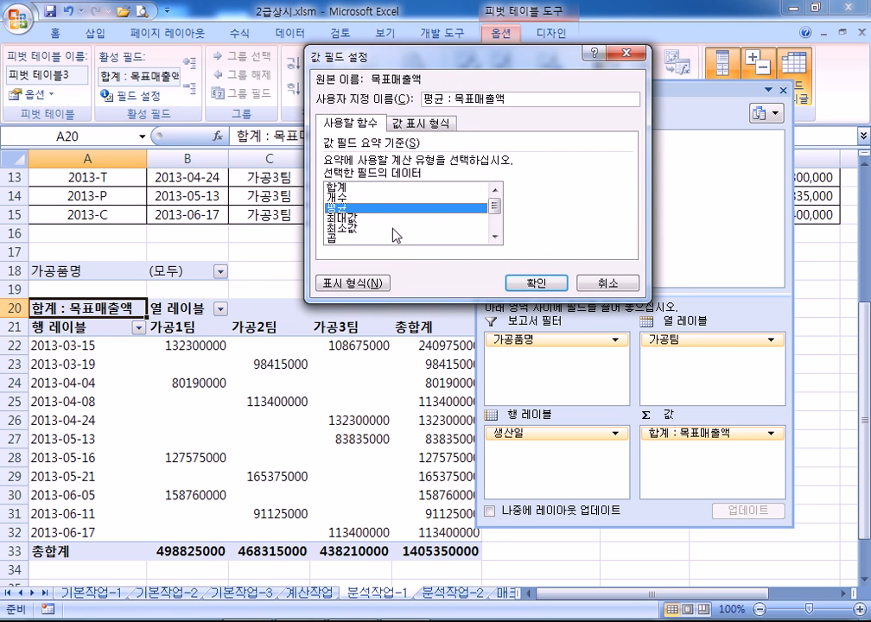
click(533, 288)
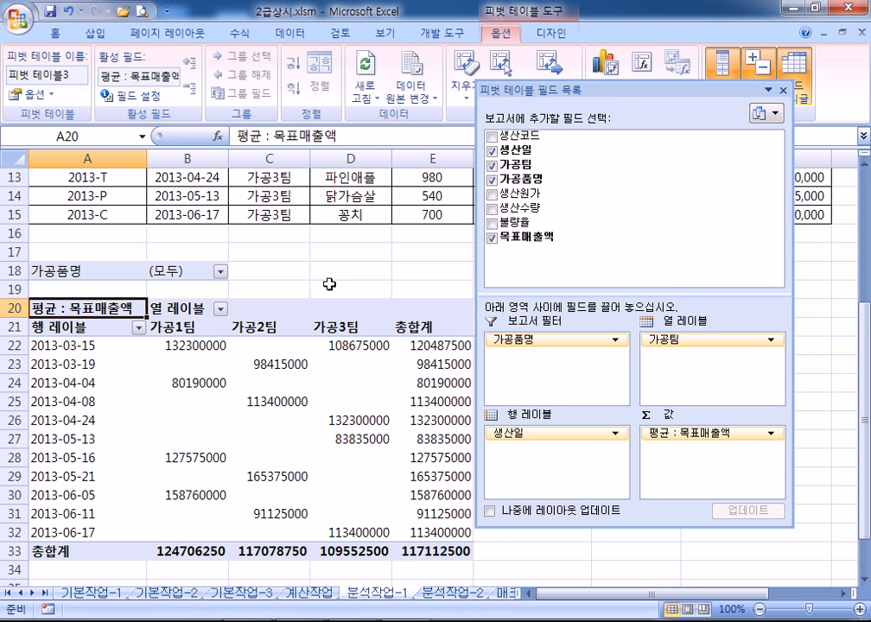
Uncheck 행 총합계 표시 in PivotTable Options so the table ends at 가공3팀
click(35, 95)
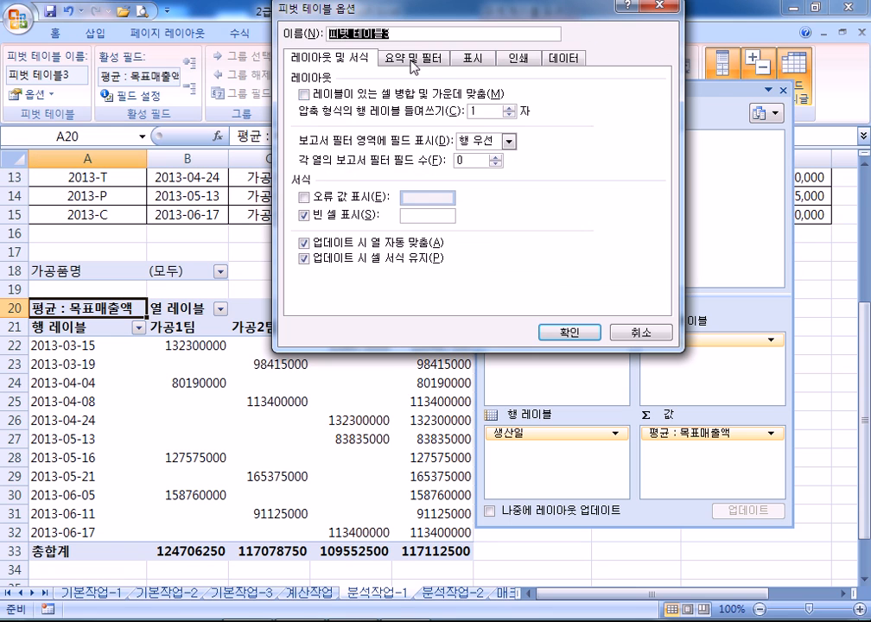
click(393, 58)
click(304, 95)
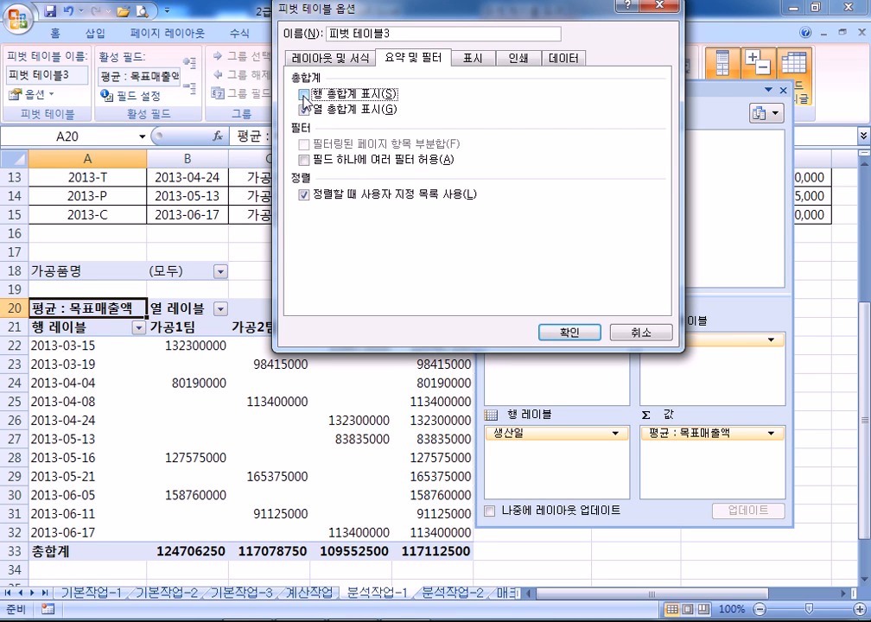
click(576, 337)
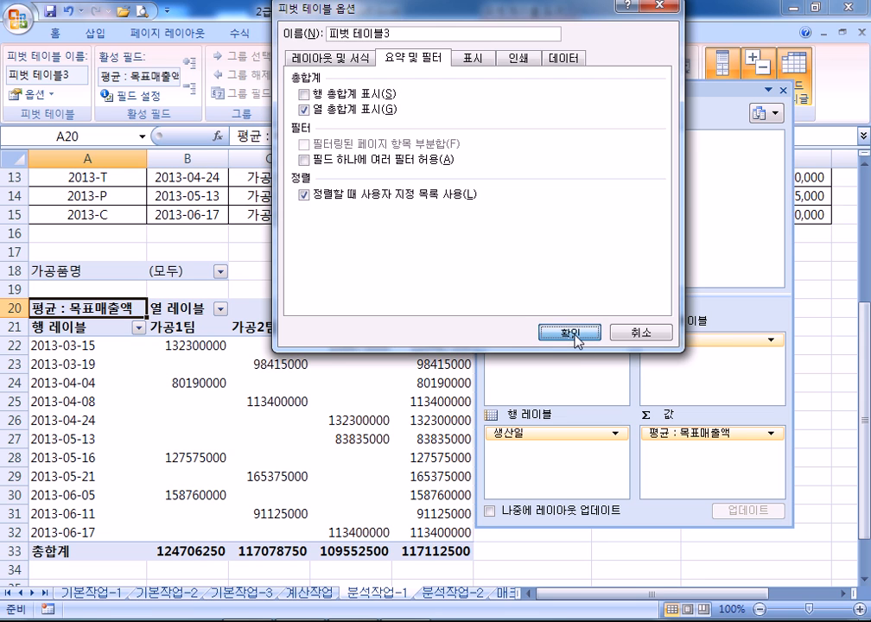
drag(436, 325, 422, 493)
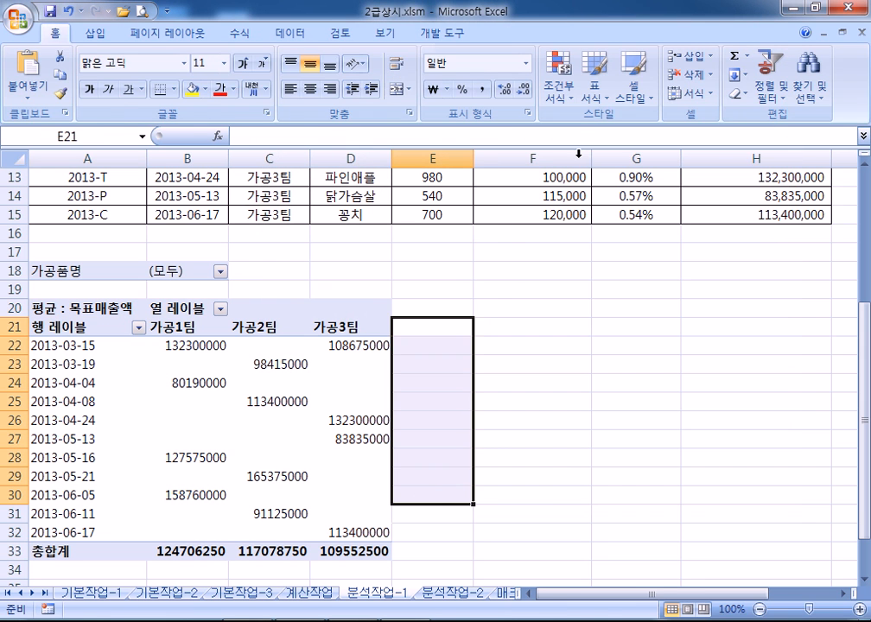
click(335, 313)
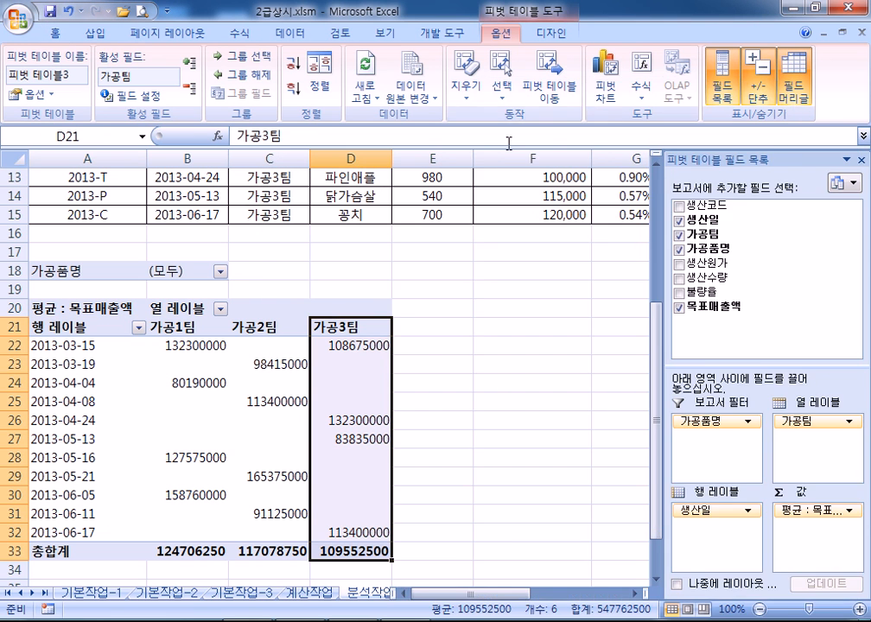
scroll(326, 257, down, 2)
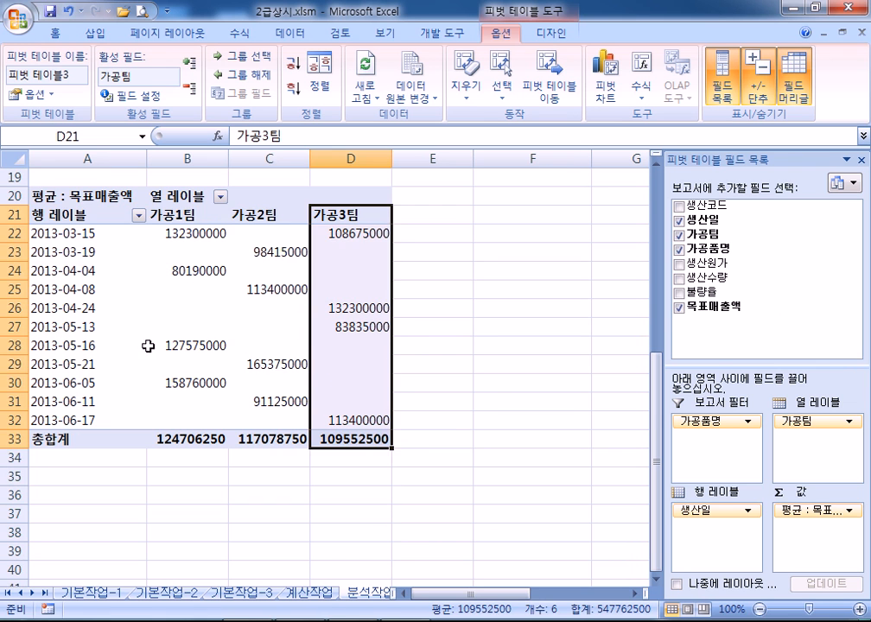
Group the 생산일 row labels by 월 into 3월 through 6월
click(67, 253)
right_click(72, 252)
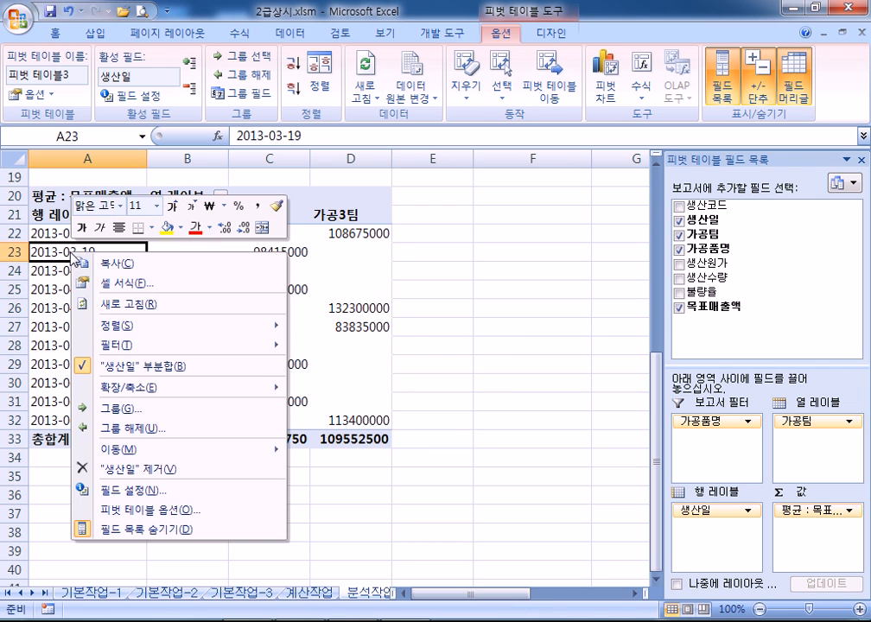
click(111, 412)
drag(92, 283, 341, 148)
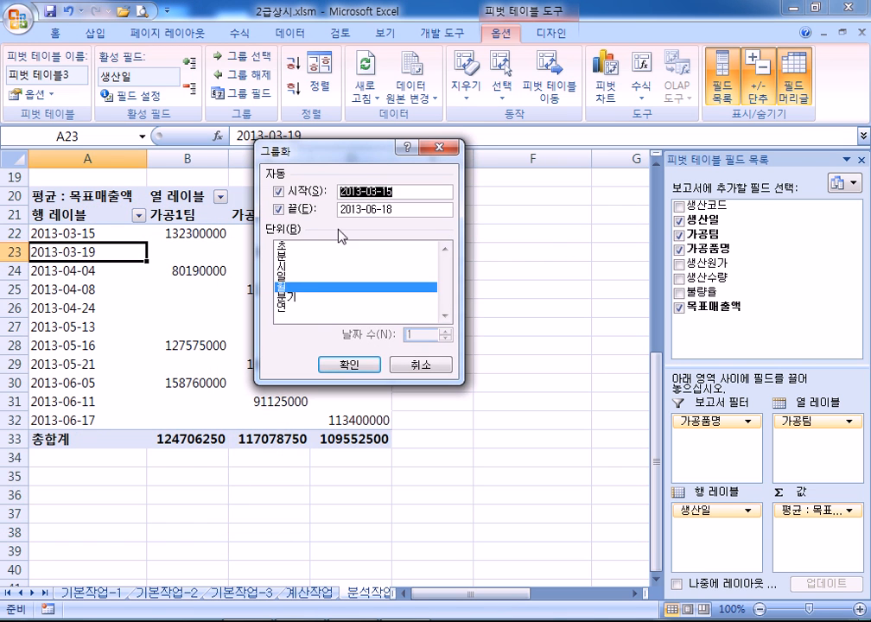
click(289, 287)
click(285, 286)
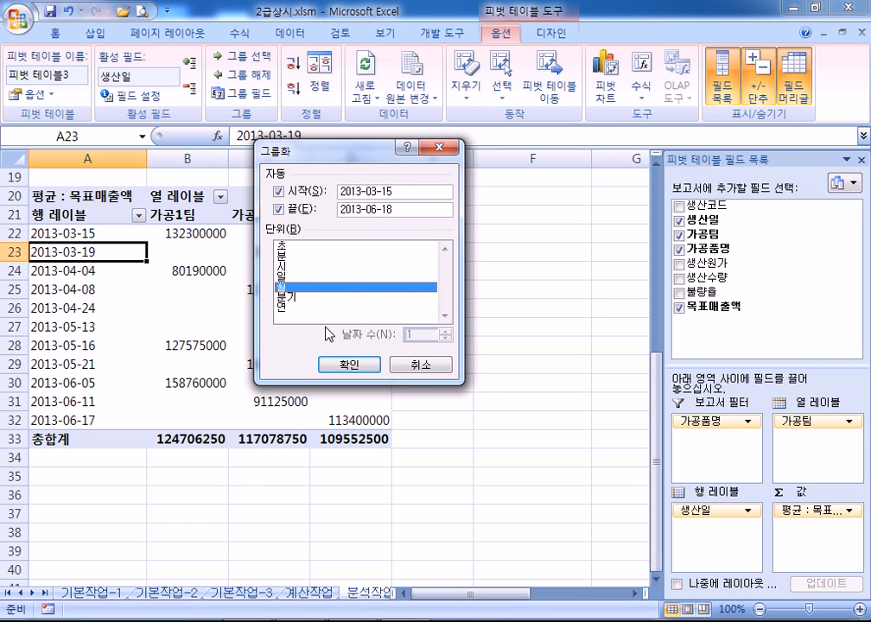
click(350, 364)
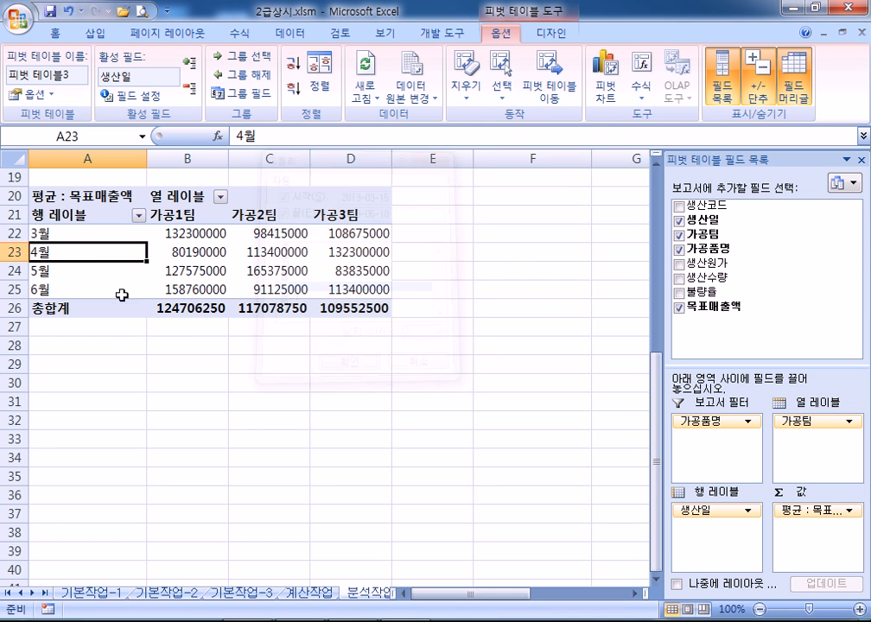
scroll(273, 343, up, 1)
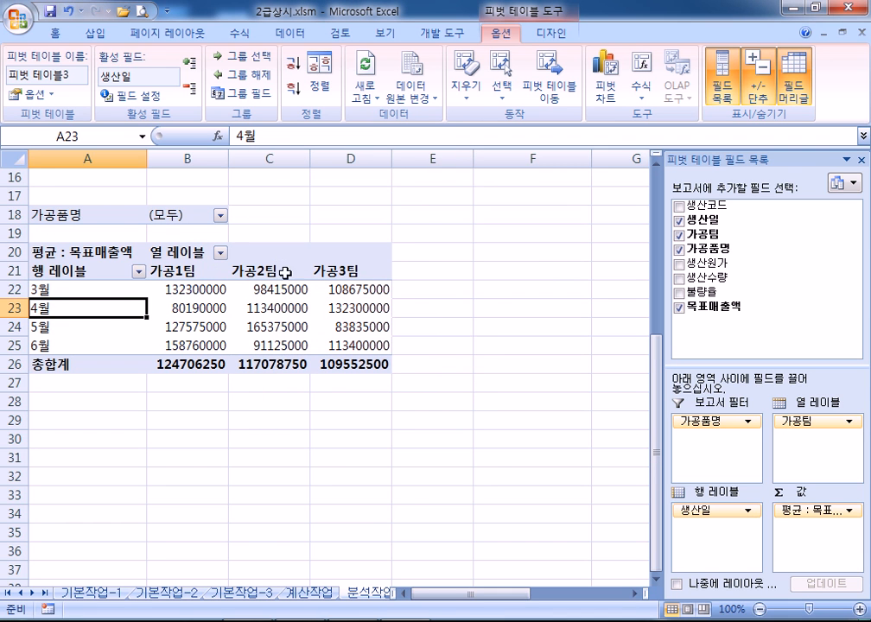
mouse_move(317, 357)
scroll(470, 334, up, 3)
scroll(470, 334, up, 2)
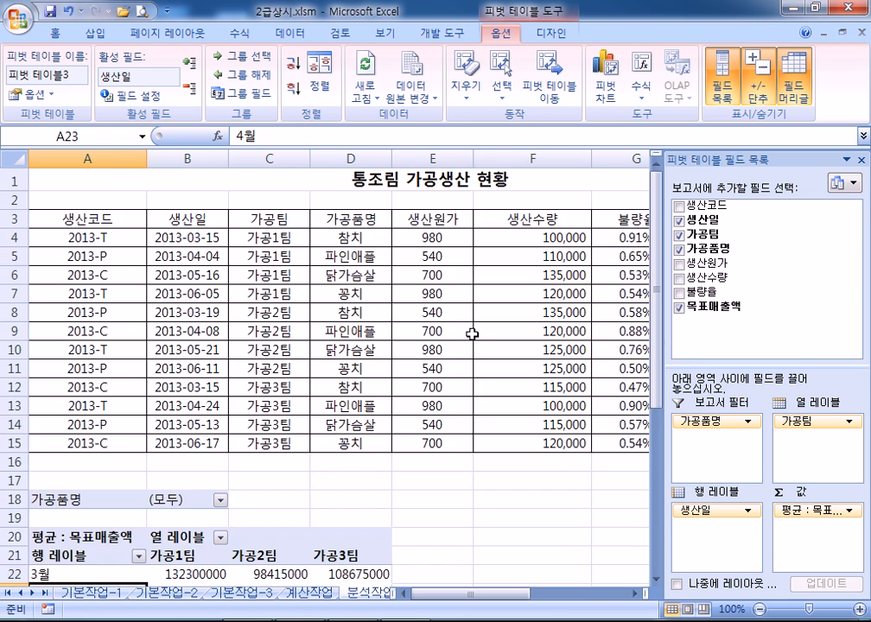
scroll(472, 335, down, 4)
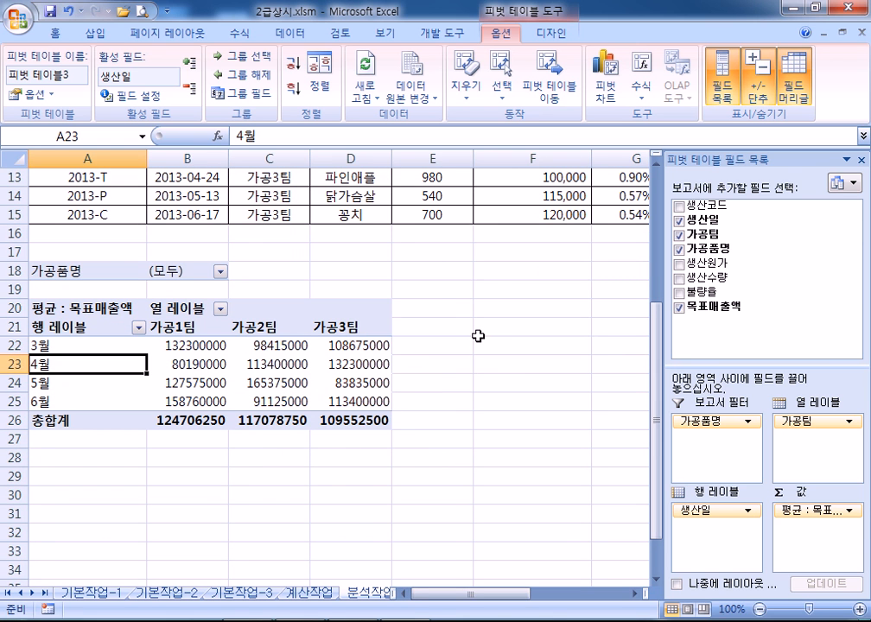
scroll(477, 335, up, 4)
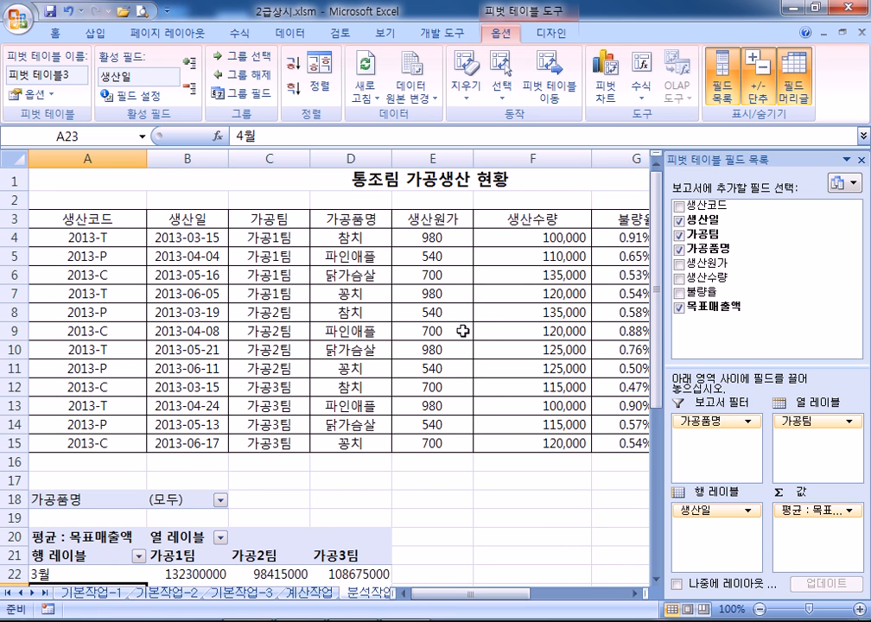
mouse_move(501, 594)
mouse_down()
mouse_move(557, 596)
mouse_move(506, 601)
mouse_up()
double_click(550, 236)
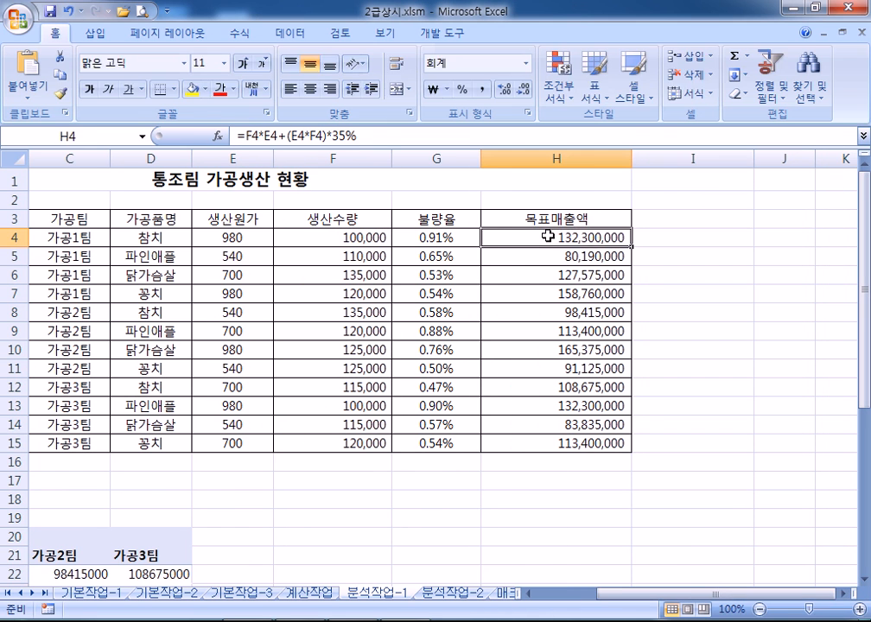
key(Escape)
click(334, 239)
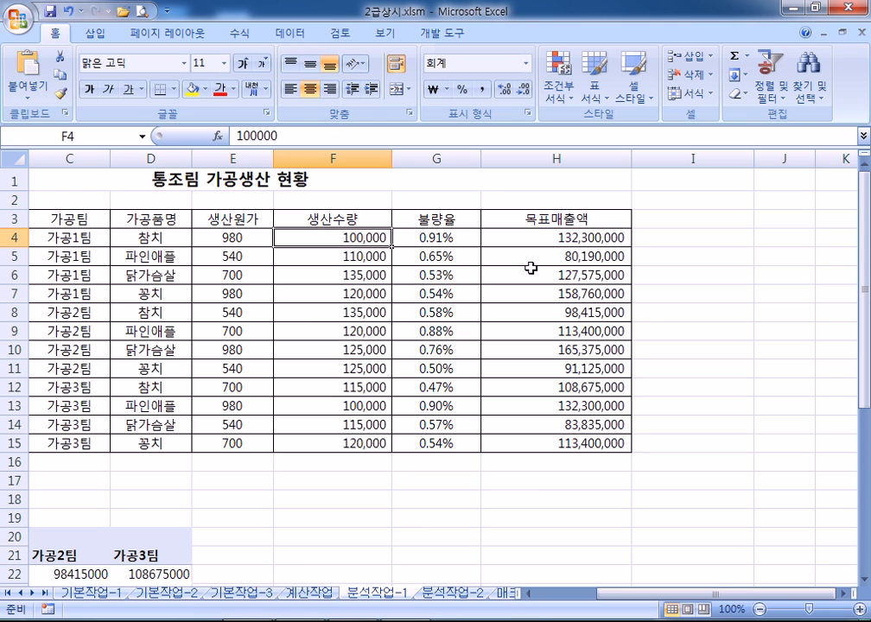
double_click(574, 238)
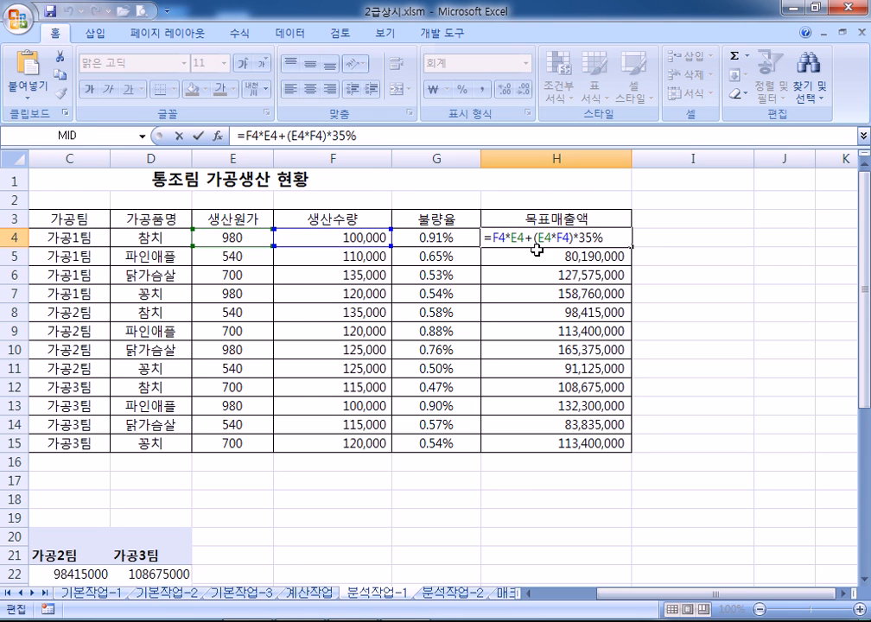
key(Escape)
double_click(248, 237)
text(00)
key(Return)
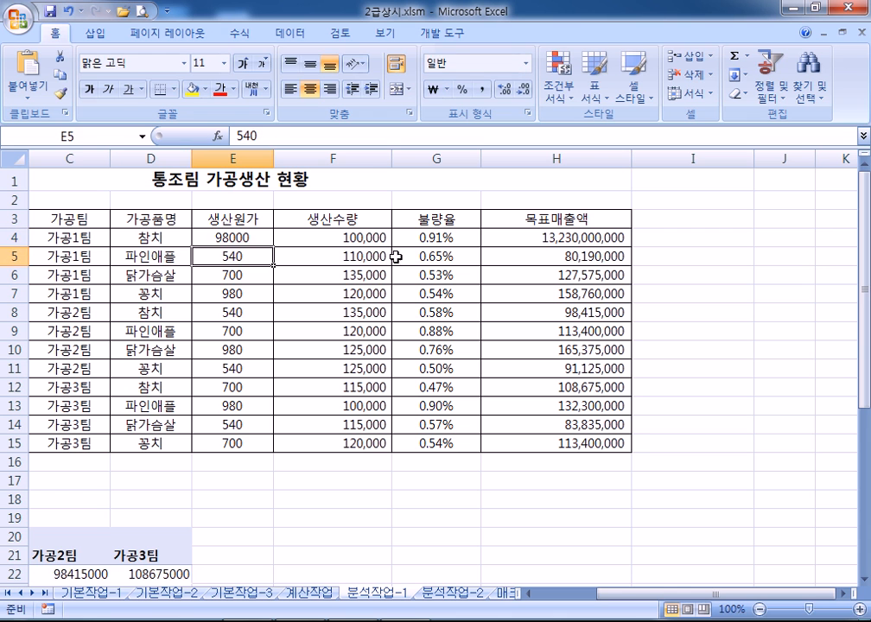
click(512, 241)
scroll(505, 380, down, 1)
scroll(518, 320, up, 1)
scroll(525, 304, down, 2)
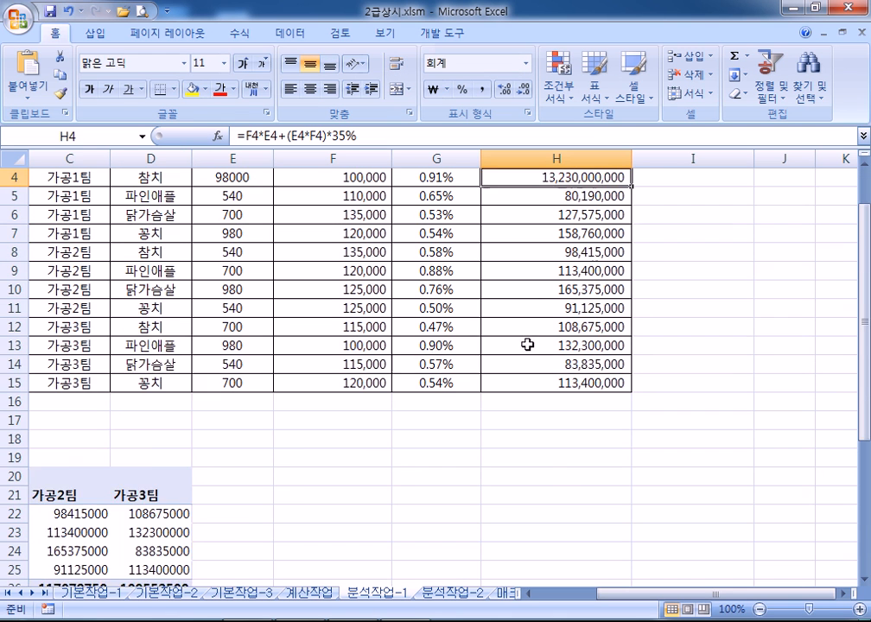
drag(620, 595, 553, 595)
scroll(295, 478, down, 3)
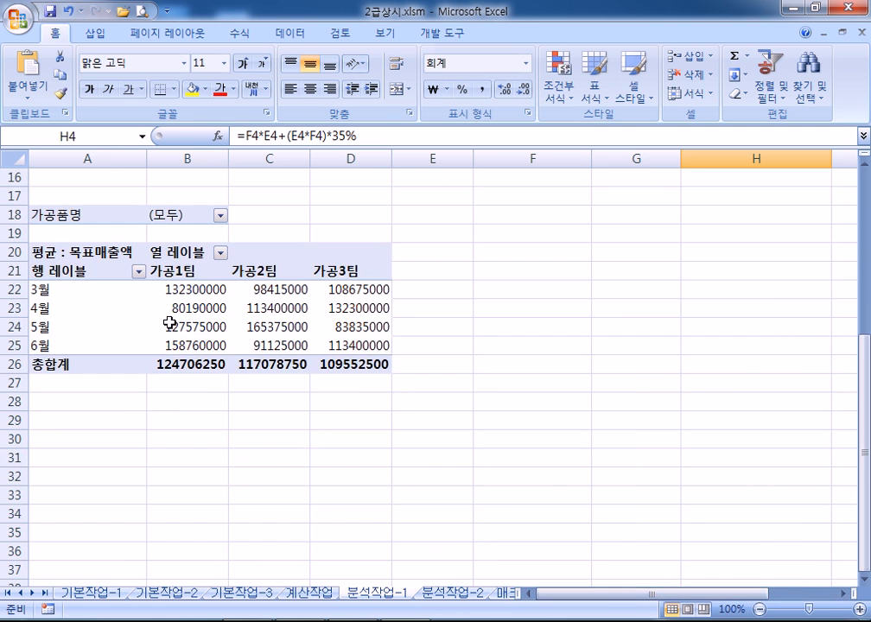
click(186, 289)
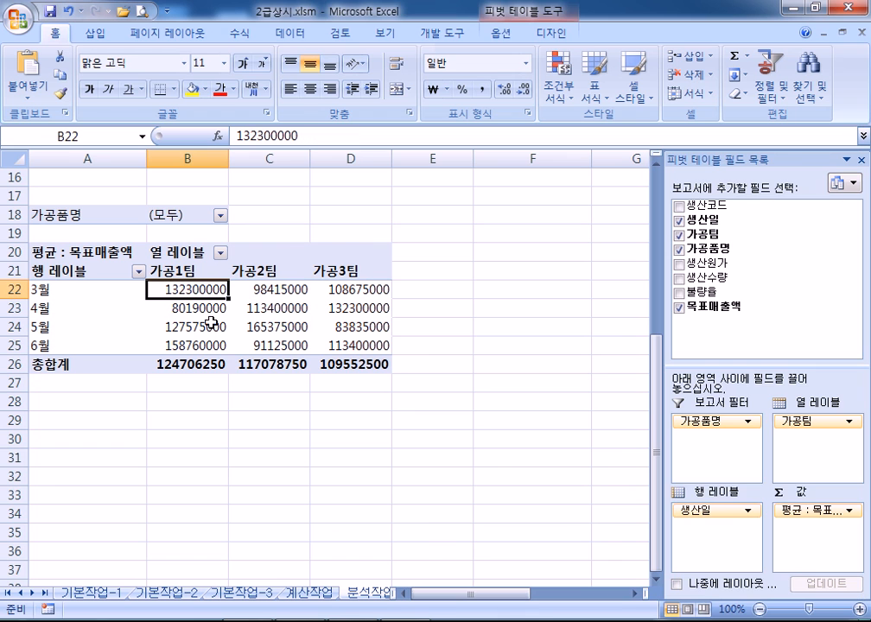
click(500, 34)
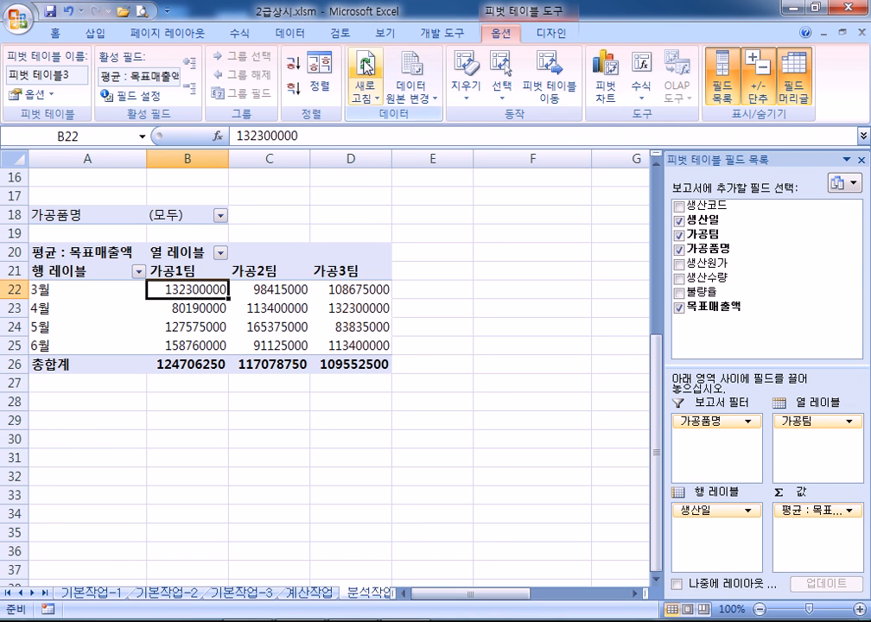
click(365, 78)
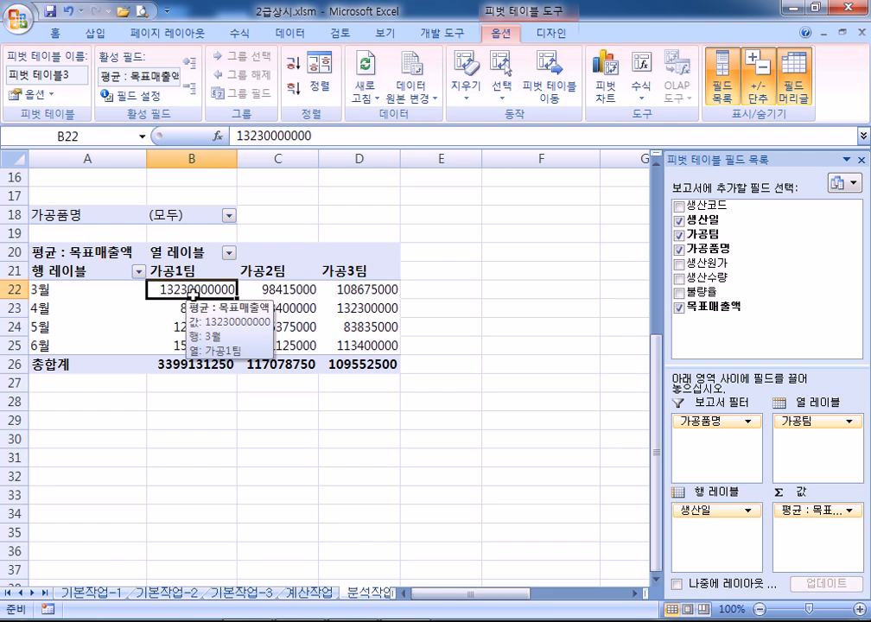
scroll(197, 293, up, 5)
click(452, 238)
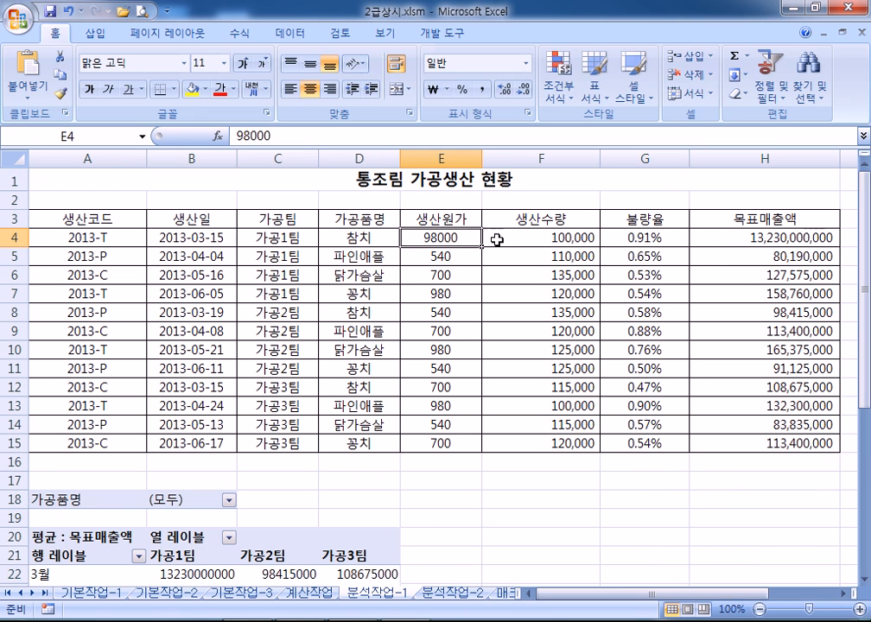
text(9800)
key(BackSpace)
key(Return)
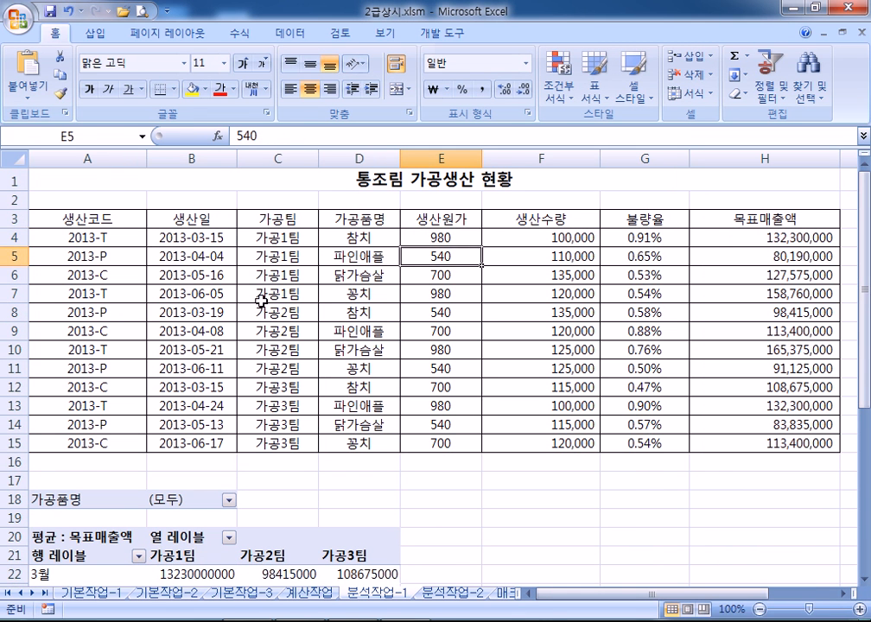
scroll(188, 350, down, 4)
click(186, 354)
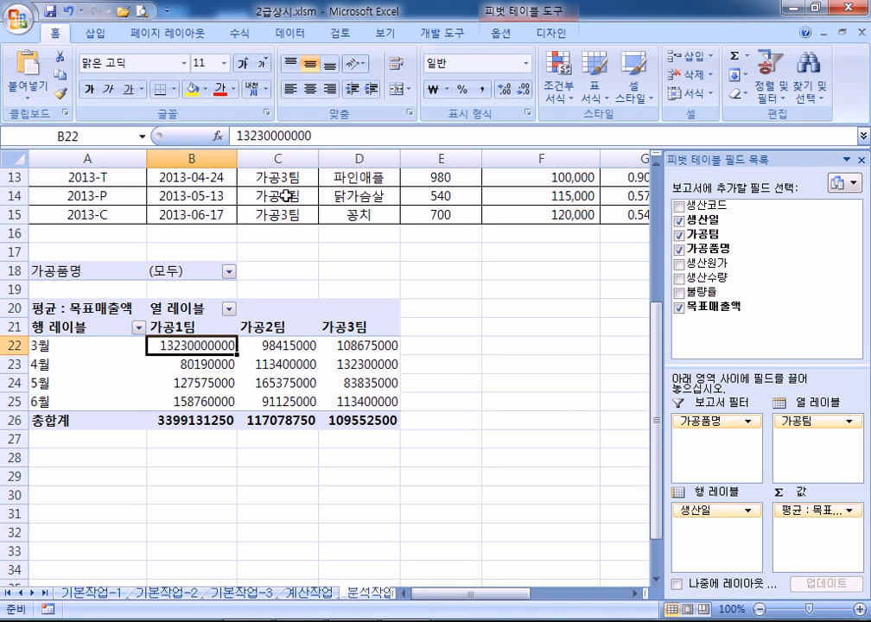
click(506, 32)
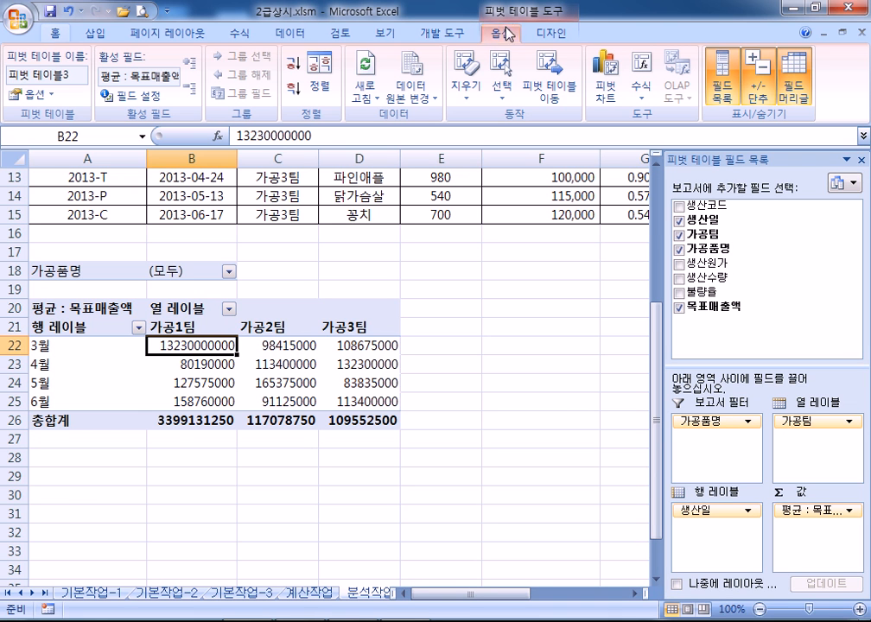
click(366, 74)
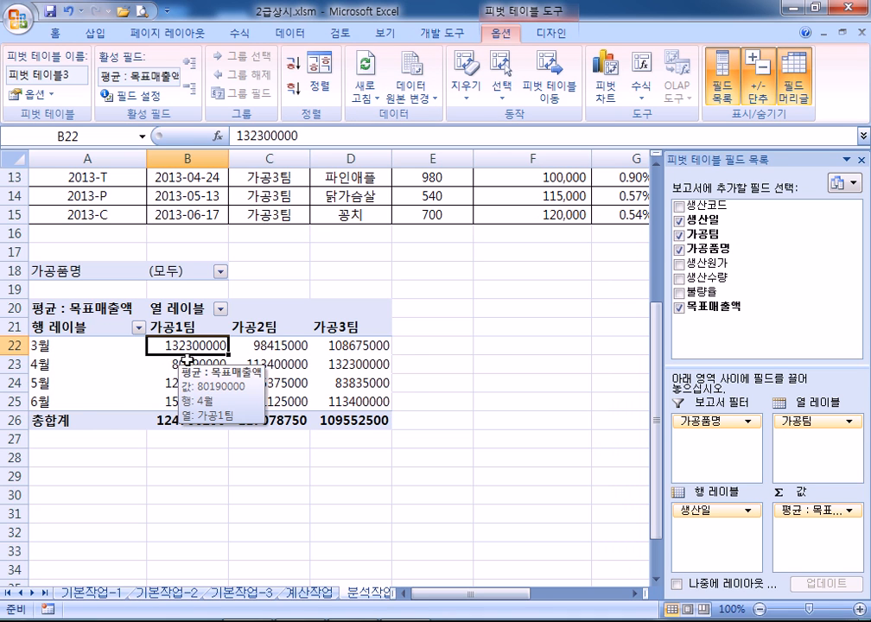
scroll(251, 380, up, 3)
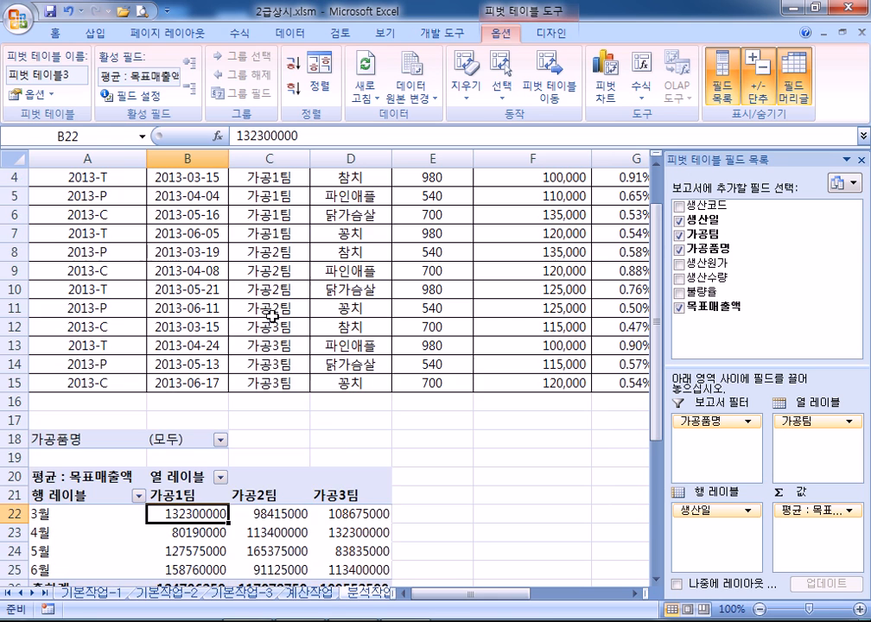
click(380, 208)
scroll(228, 331, down, 3)
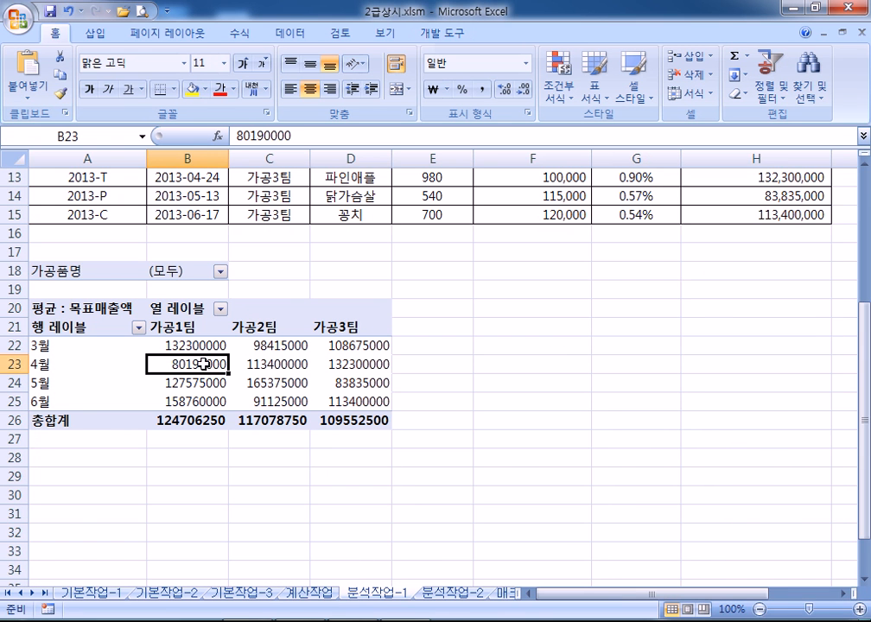
Move from the pivot sheet to the 분석작업-2 sheet with the member table
click(203, 368)
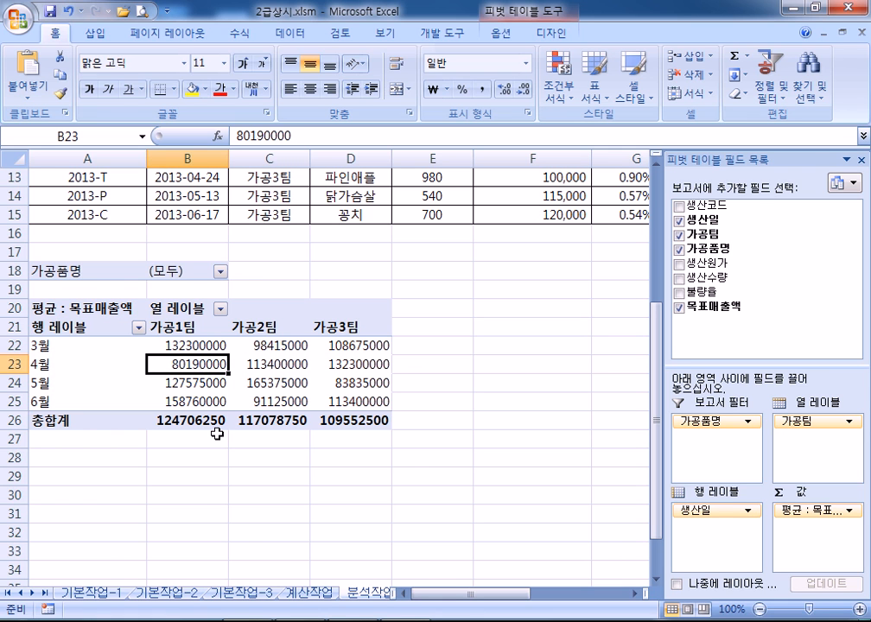
drag(444, 594, 501, 597)
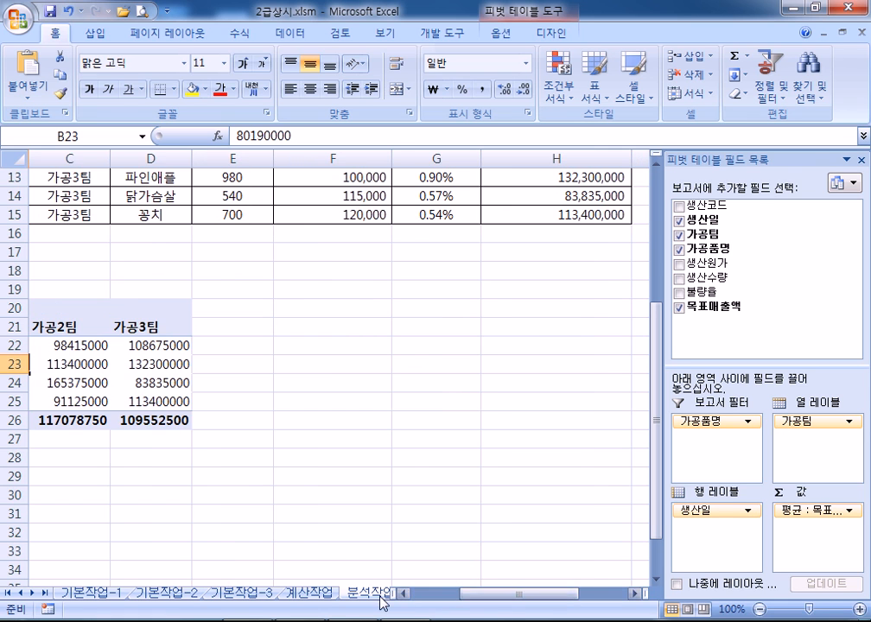
click(313, 594)
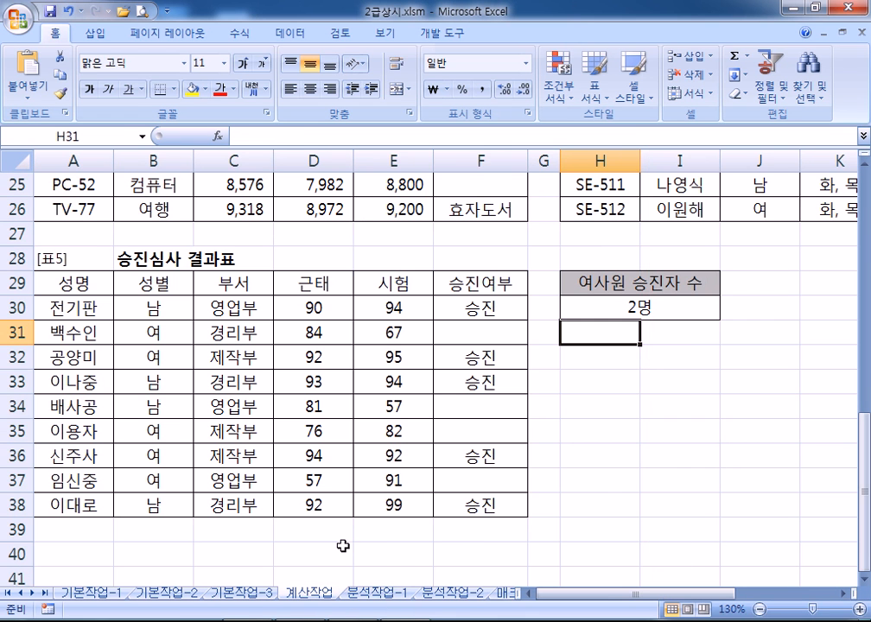
click(446, 594)
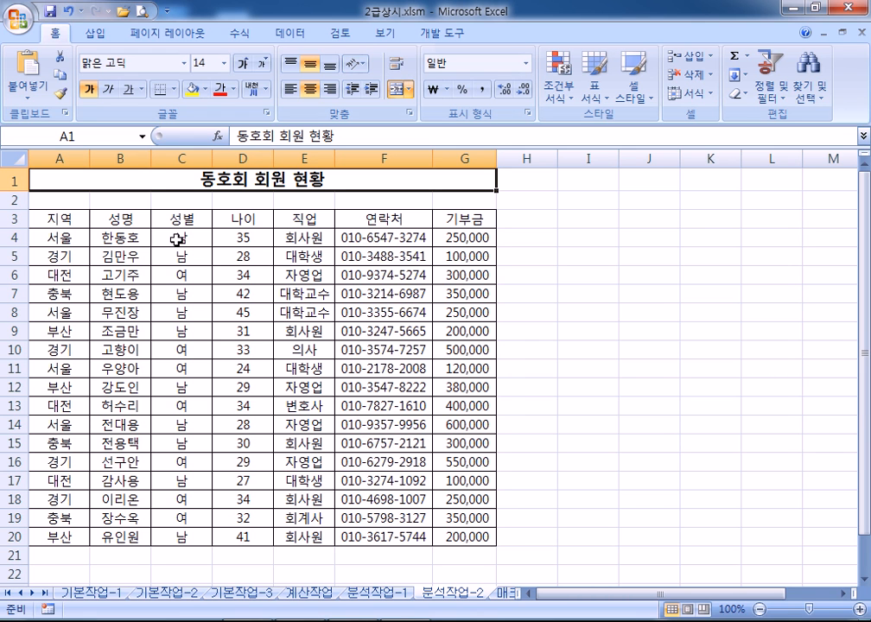
Sort the member rows on 지역 descending: 충북, 서울, 부산, 대전, 경기
click(67, 240)
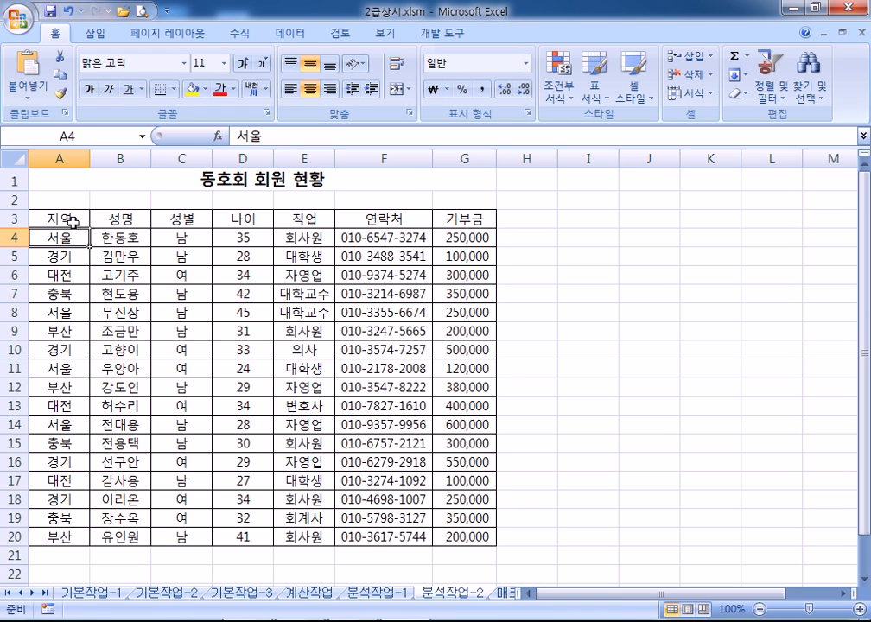
click(60, 156)
click(58, 255)
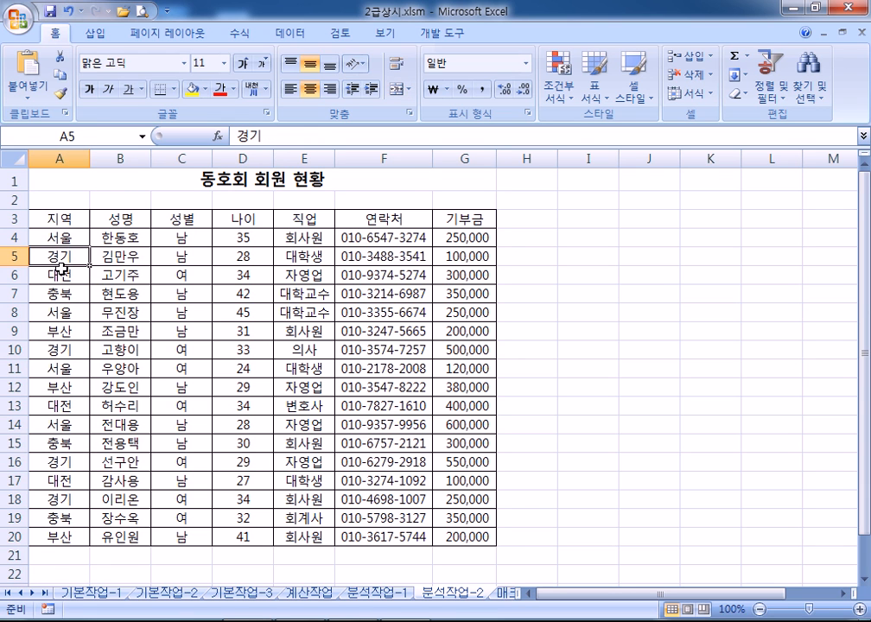
click(292, 33)
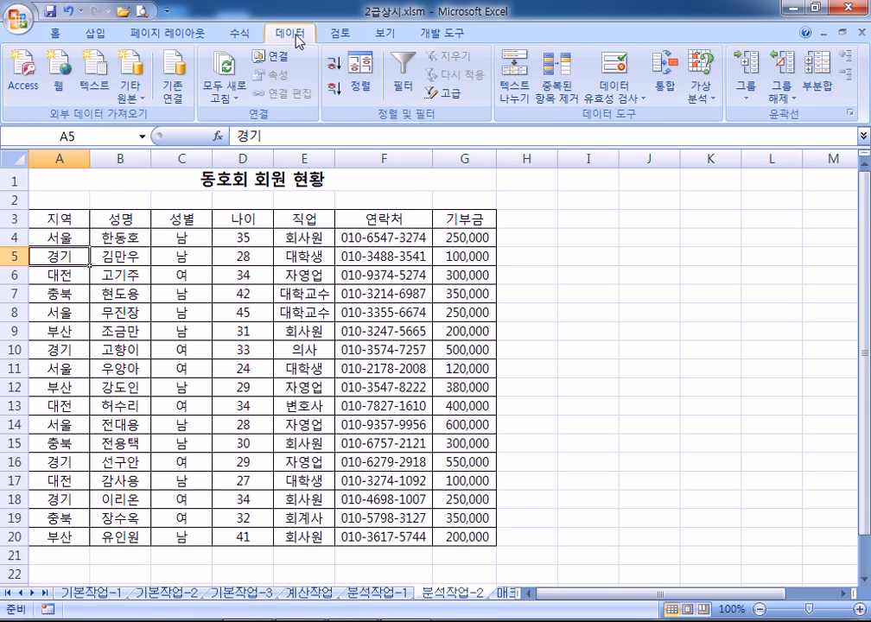
click(336, 89)
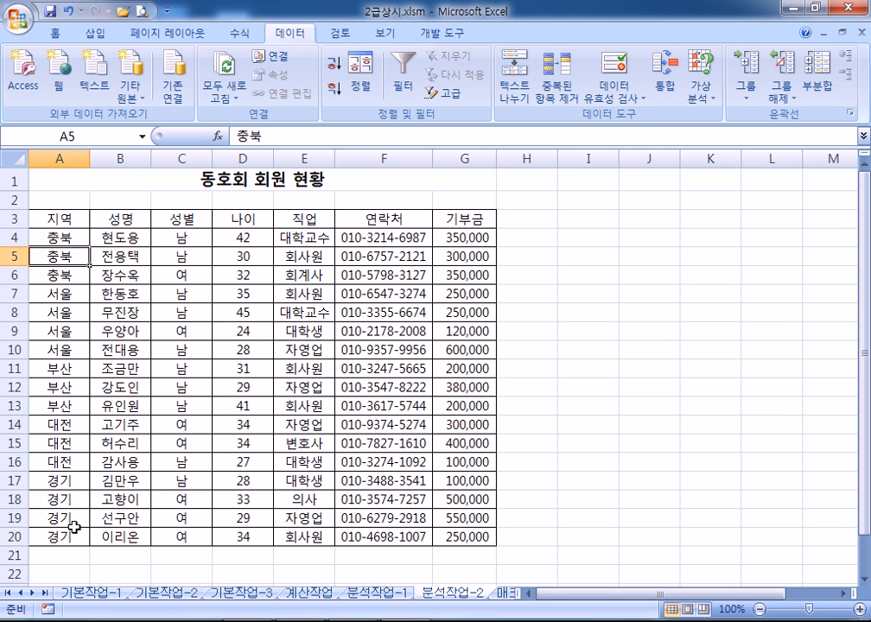
Subtotal the member list by 지역 using 최대값 on 나이 only, unchecking 기부금
click(822, 84)
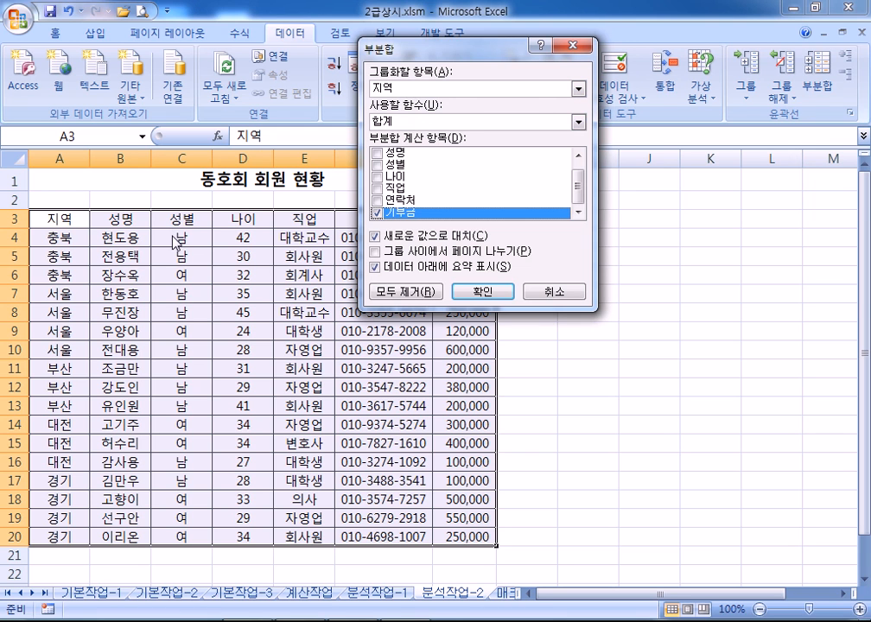
click(420, 92)
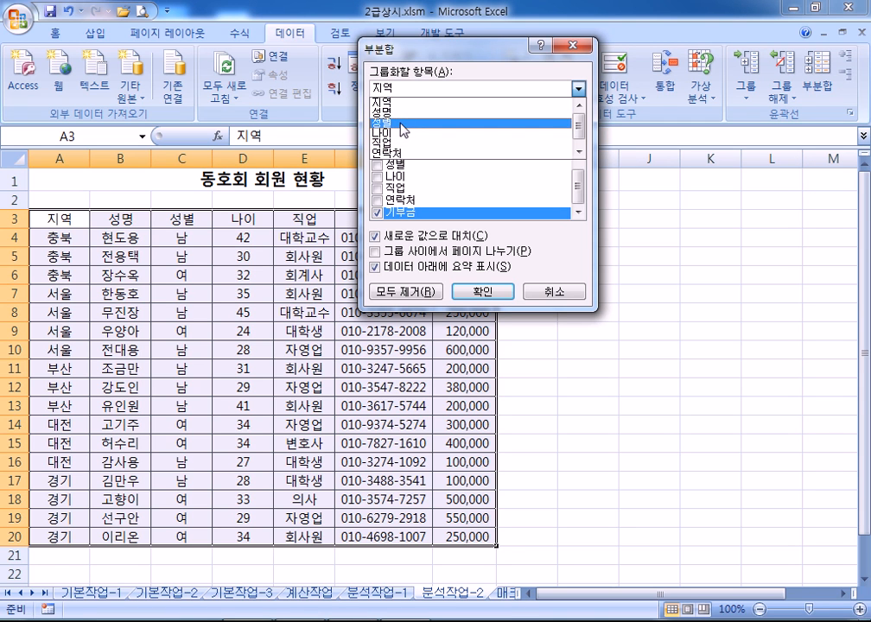
click(422, 82)
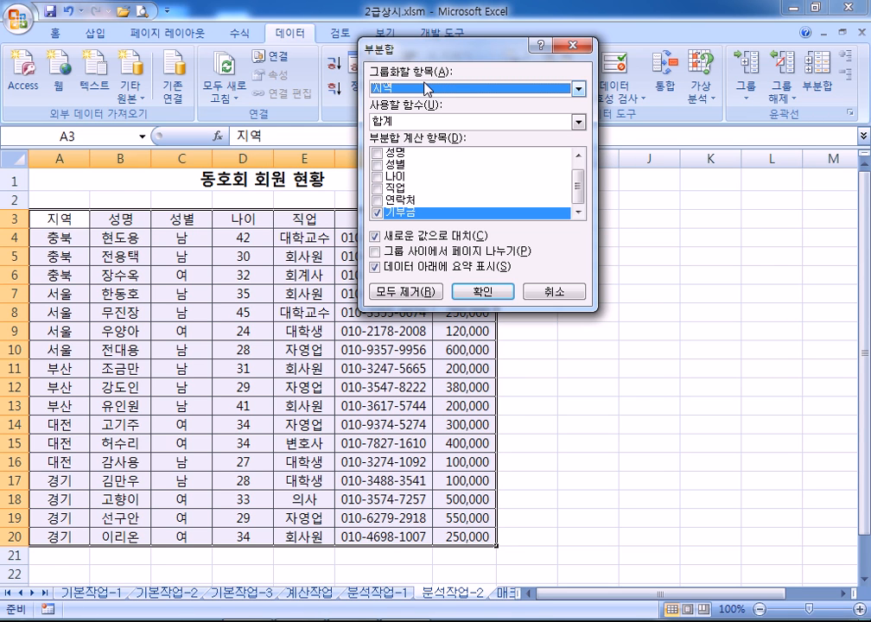
click(377, 212)
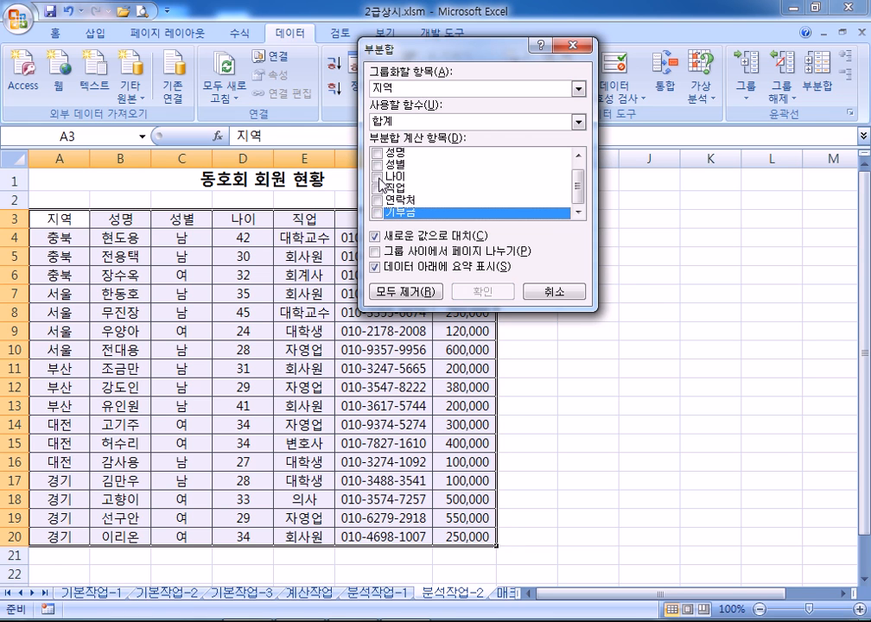
click(377, 178)
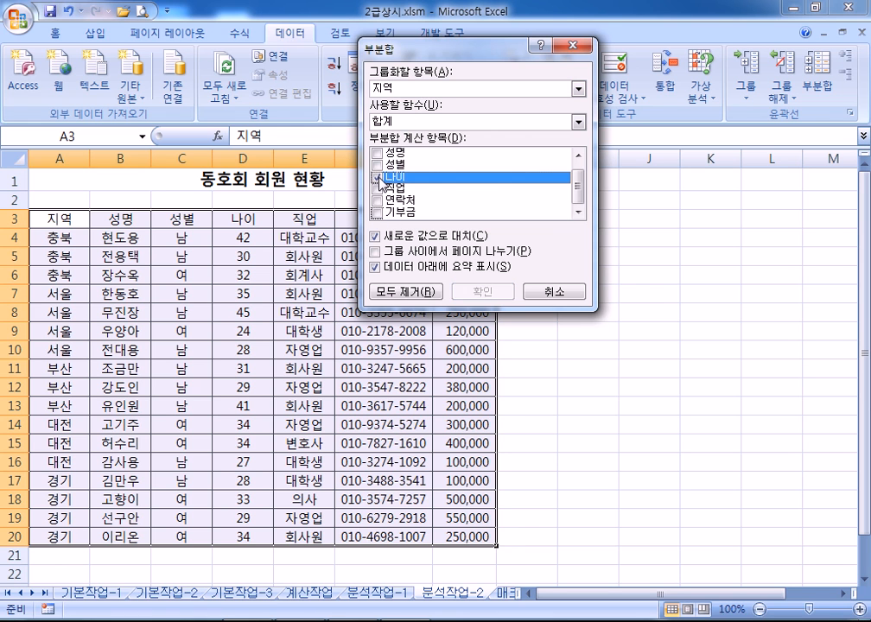
click(443, 127)
click(439, 165)
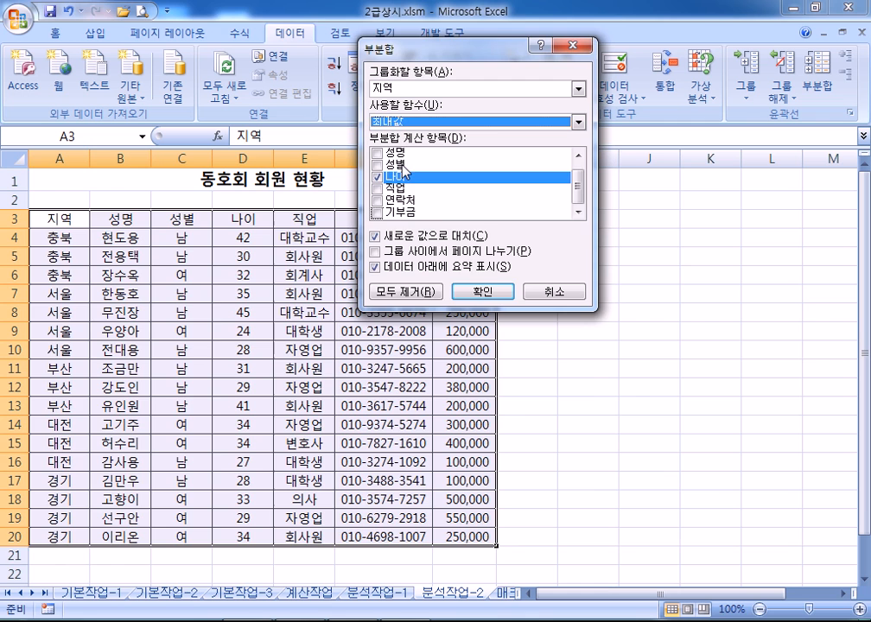
click(480, 294)
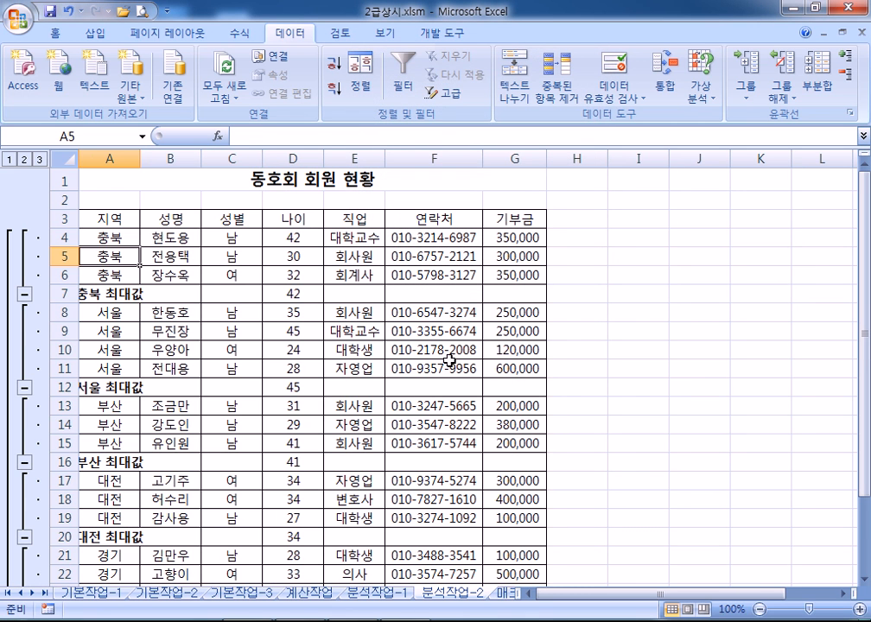
Add 합계 subtotals of 기부금 per 지역, keeping the existing 나이 maximums (새로운 값으로 대치 unchecked)
click(816, 74)
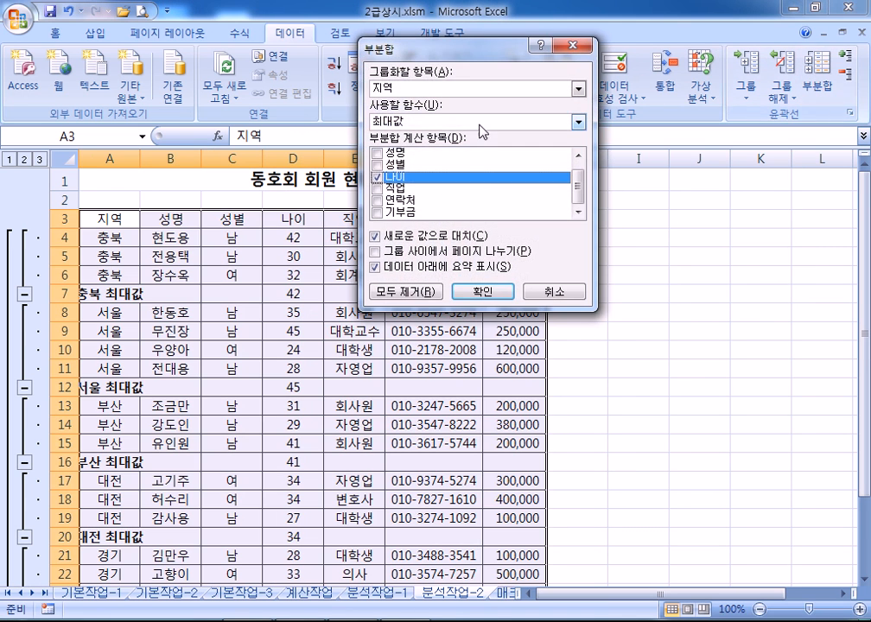
click(379, 177)
click(378, 212)
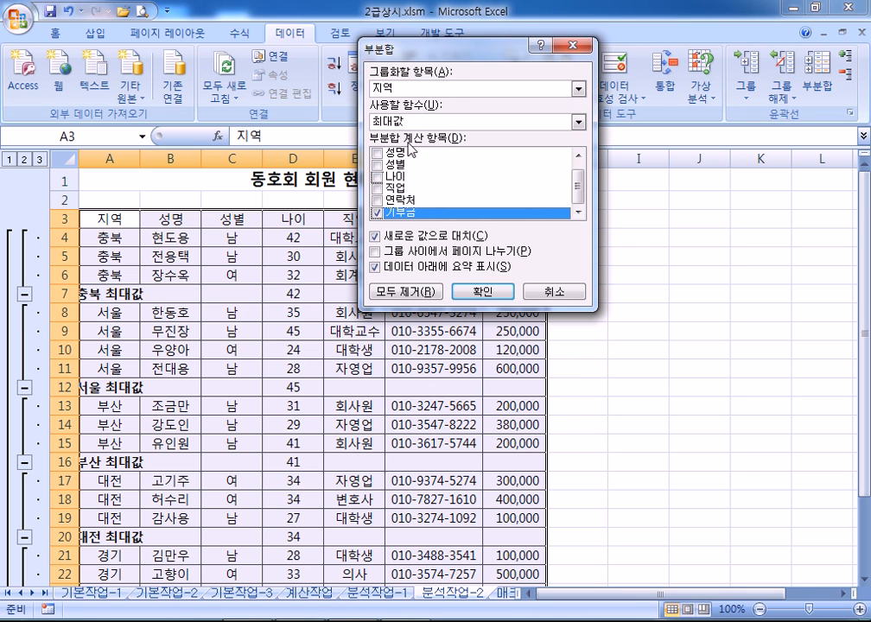
click(410, 122)
click(405, 137)
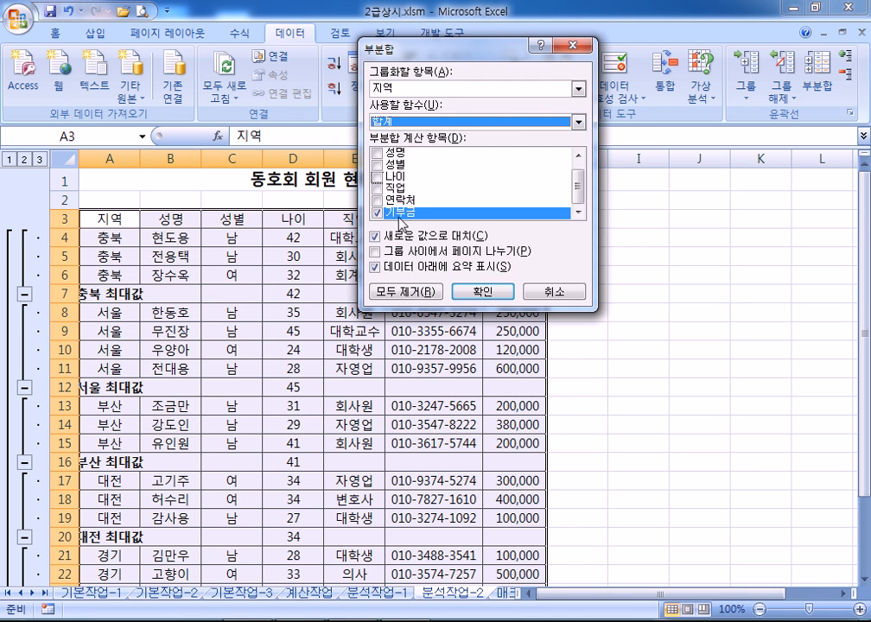
click(377, 238)
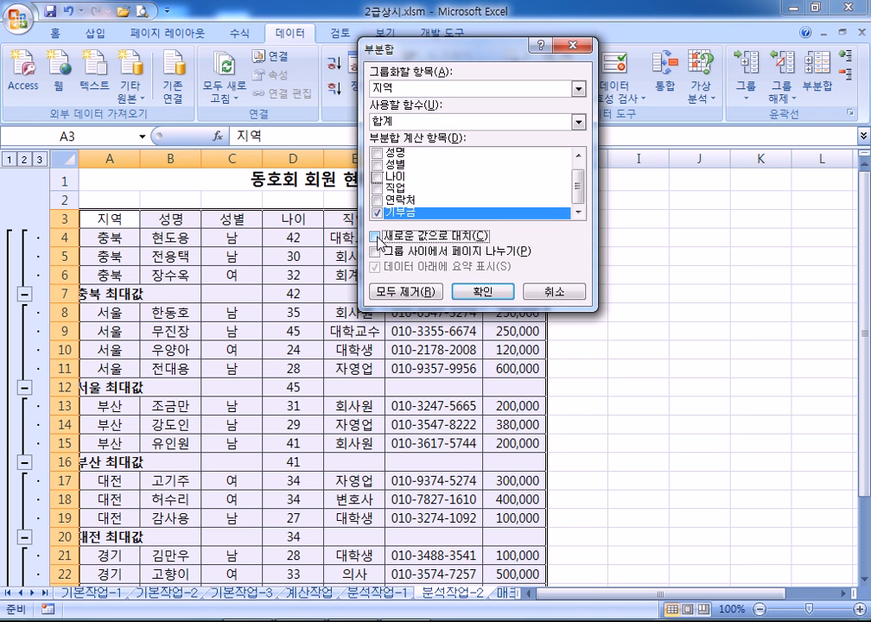
click(466, 291)
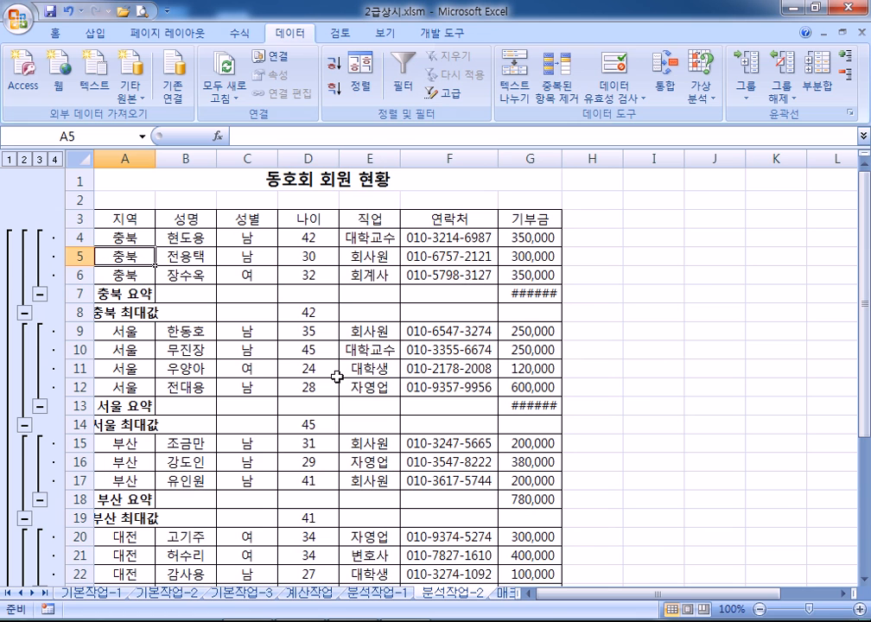
Autofit columns A and G to show the subtotal labels and totals, then check the grand total in G31
scroll(363, 399, down, 2)
scroll(546, 418, down, 4)
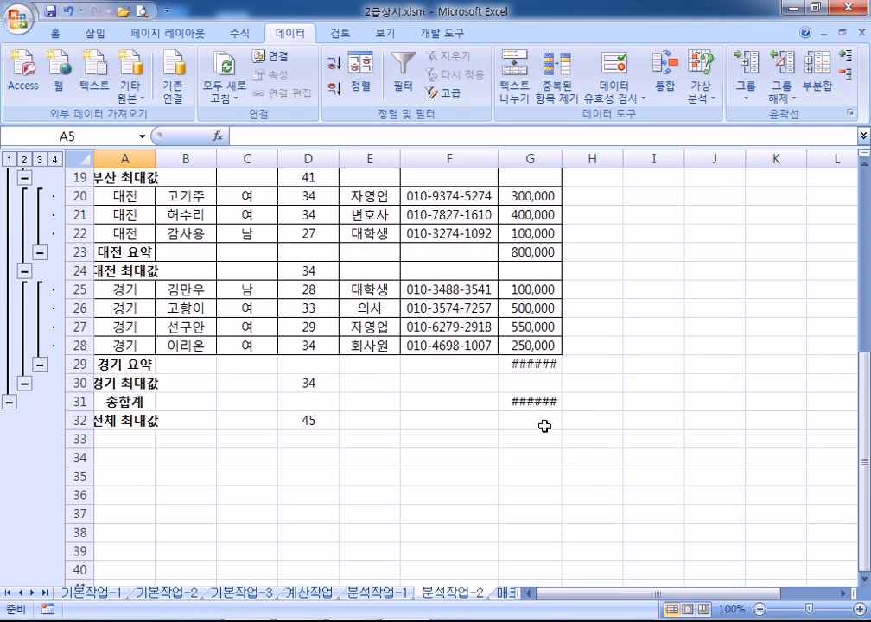
scroll(544, 423, up, 1)
scroll(546, 400, down, 1)
scroll(553, 399, up, 3)
scroll(535, 402, down, 3)
scroll(382, 400, up, 3)
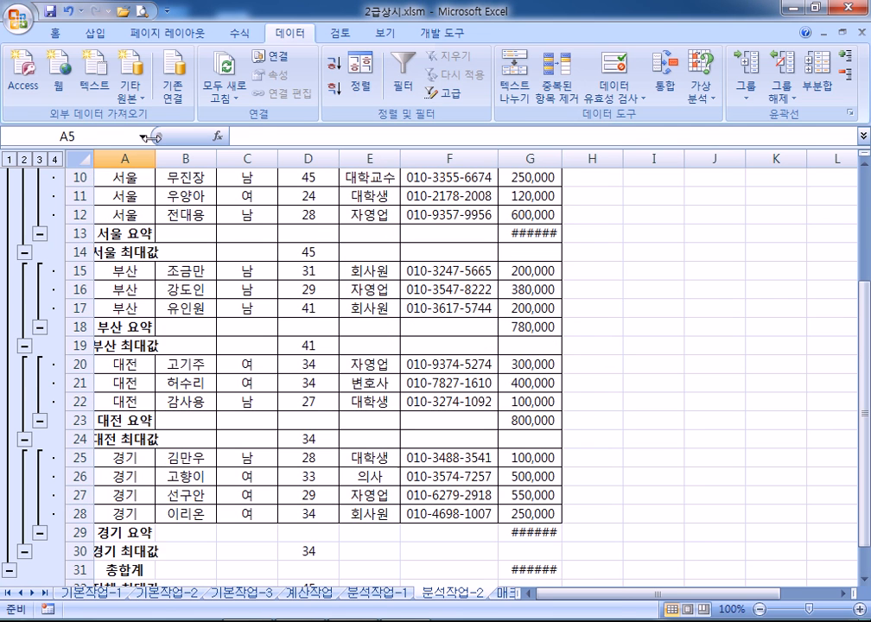
click(126, 158)
scroll(141, 216, up, 2)
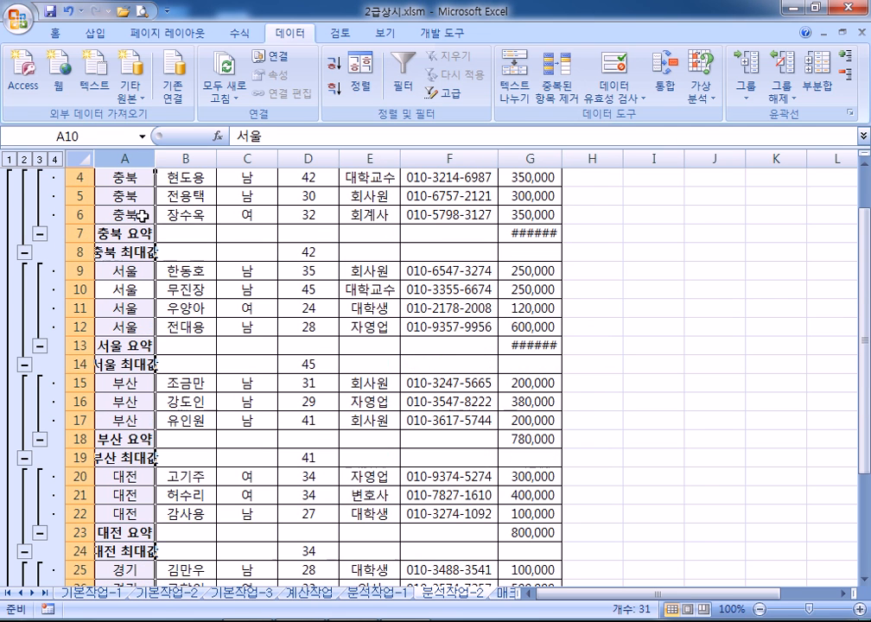
double_click(155, 158)
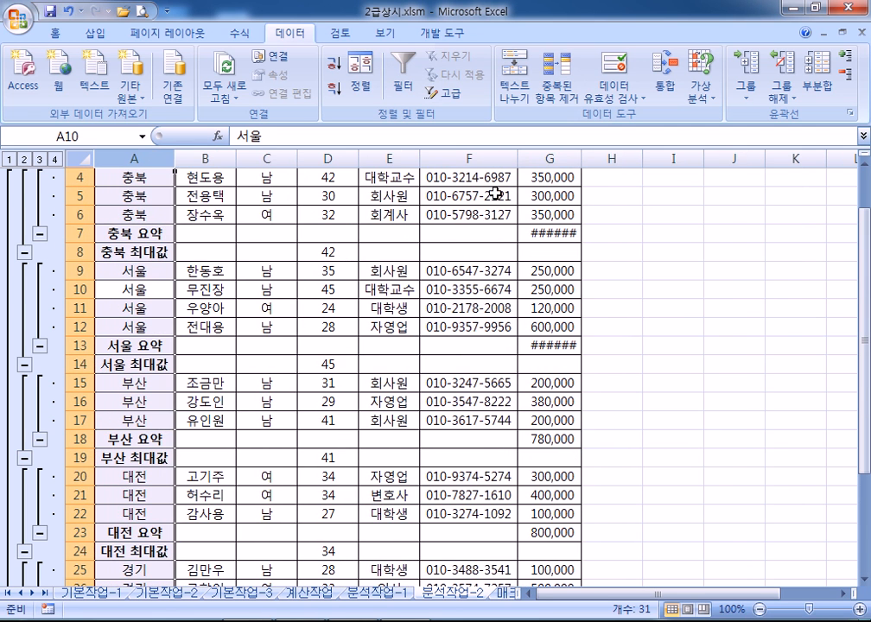
click(552, 158)
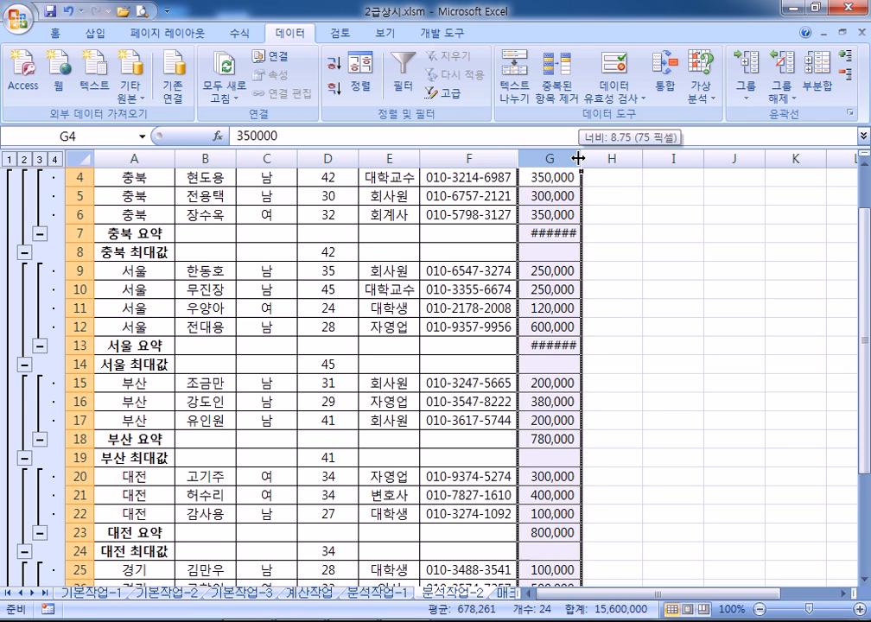
double_click(578, 158)
scroll(560, 272, down, 7)
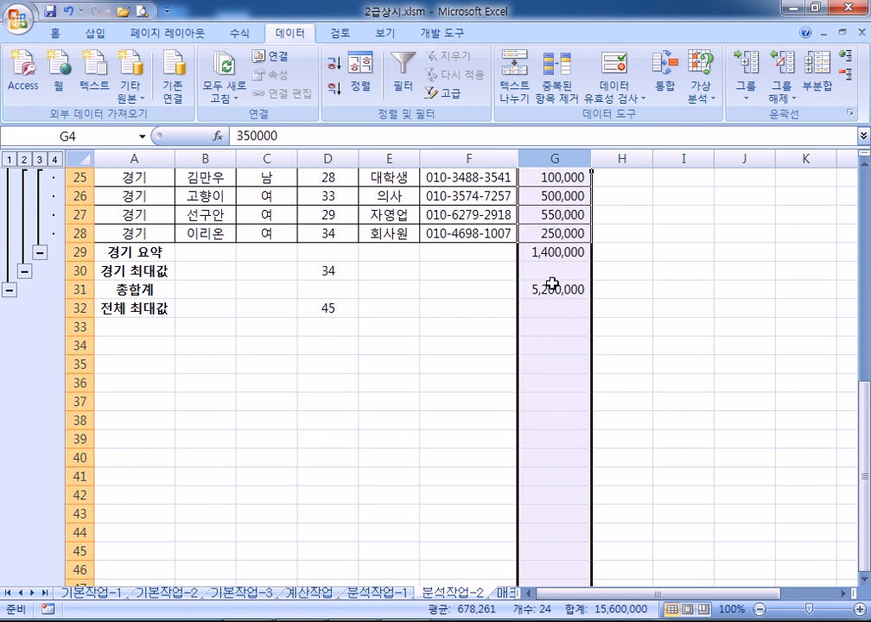
click(553, 289)
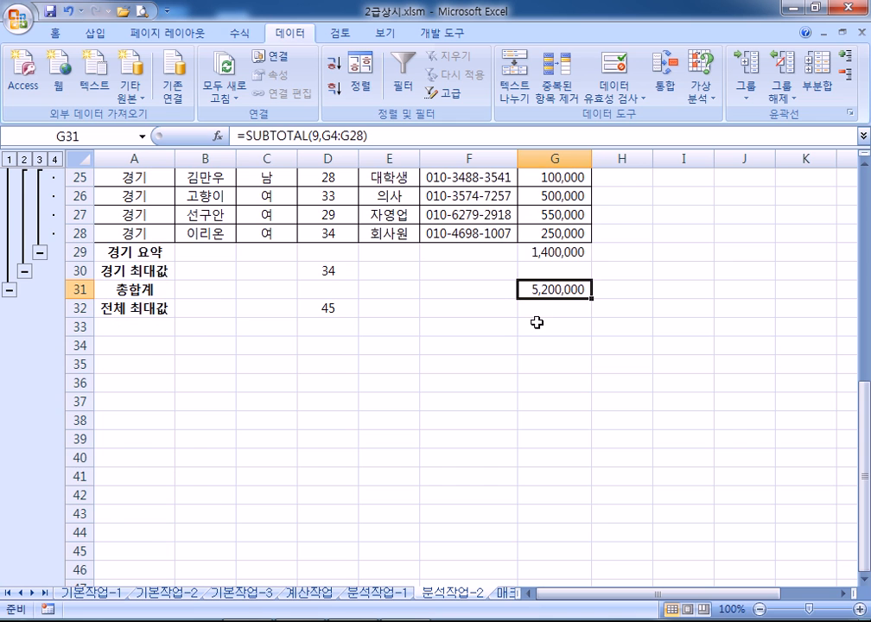
scroll(538, 320, up, 8)
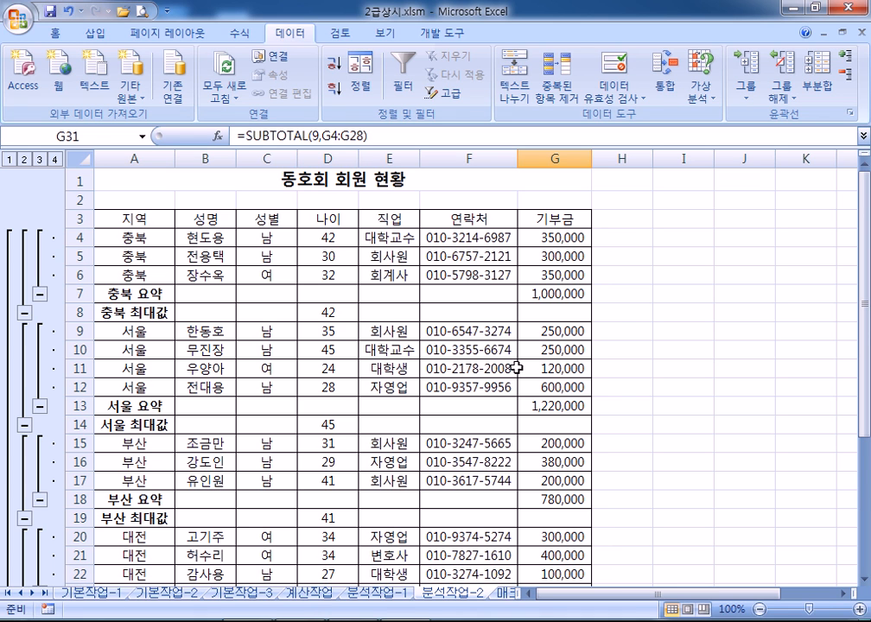
Select a cell in the member list and open the Subtotal dialog from the Data tab
click(204, 251)
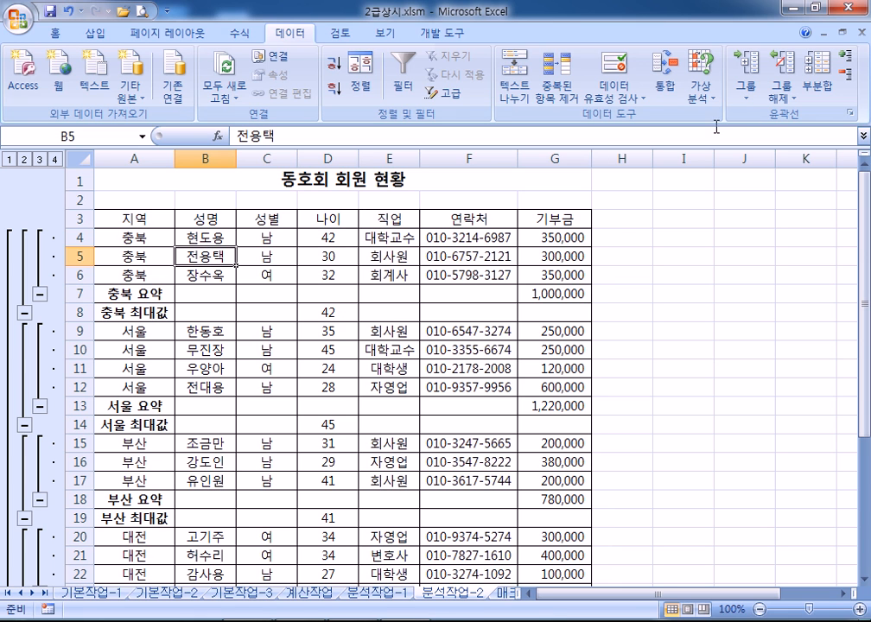
click(708, 274)
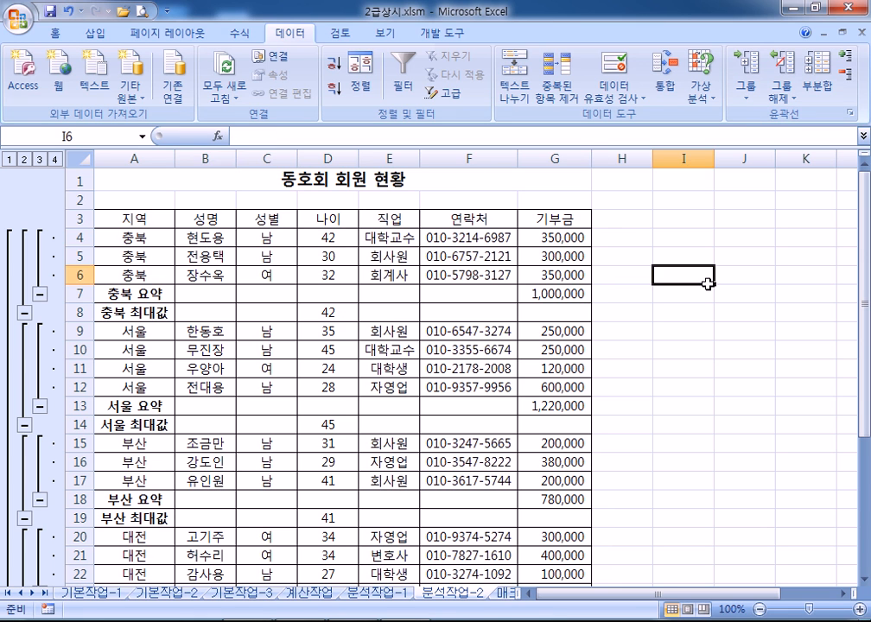
click(313, 236)
drag(168, 223, 471, 387)
click(327, 256)
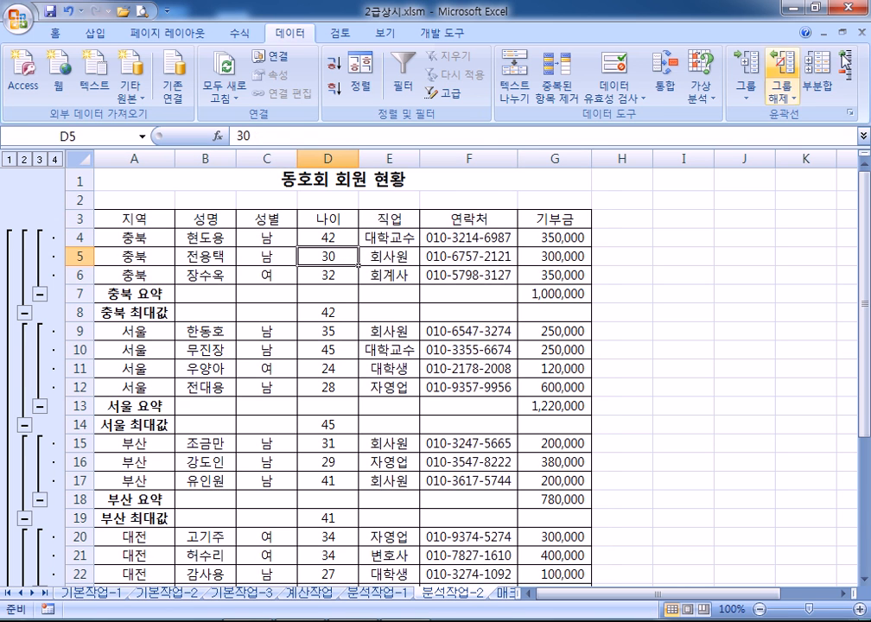
click(825, 73)
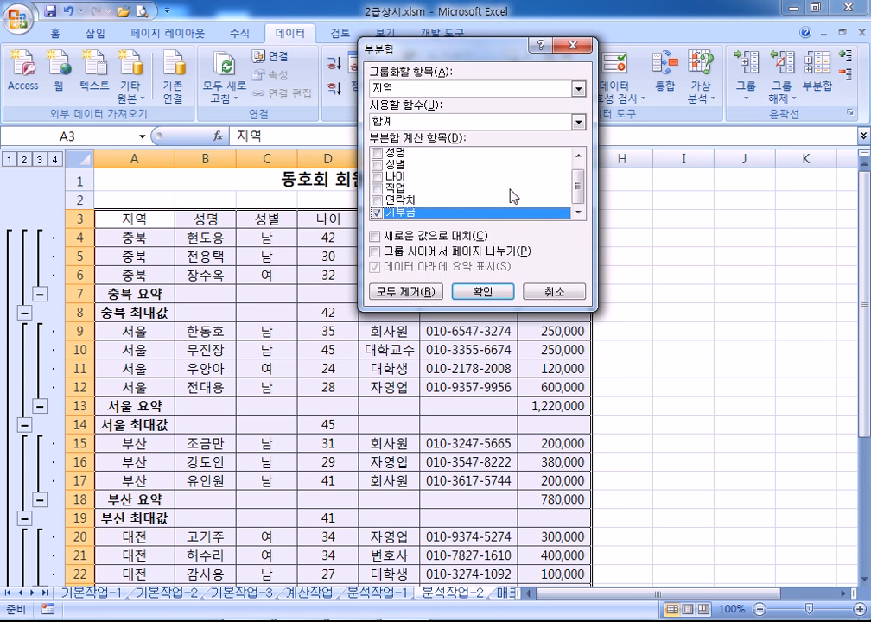
Remove all subtotals, then subtotal by 지역 with 최대값 on 나이 only
click(406, 293)
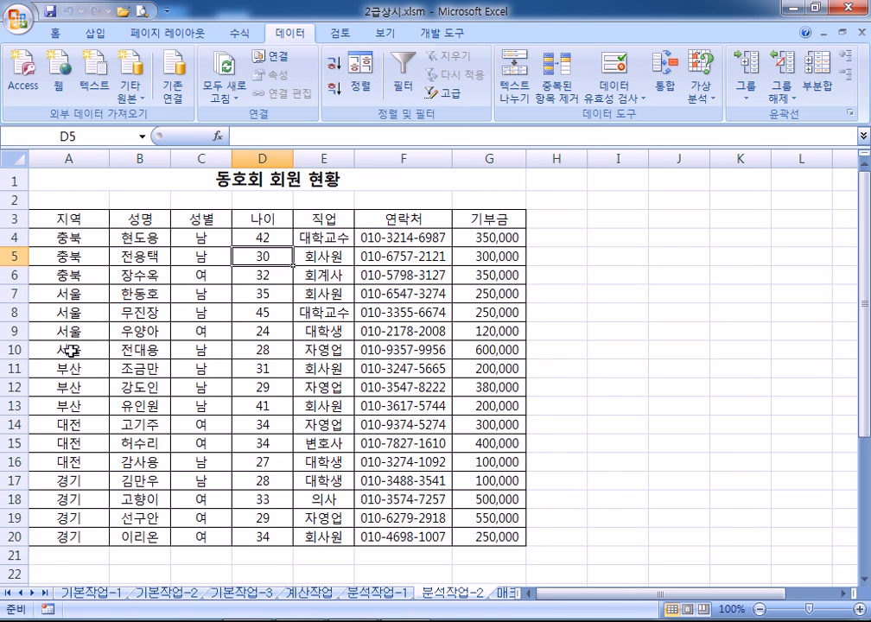
click(157, 331)
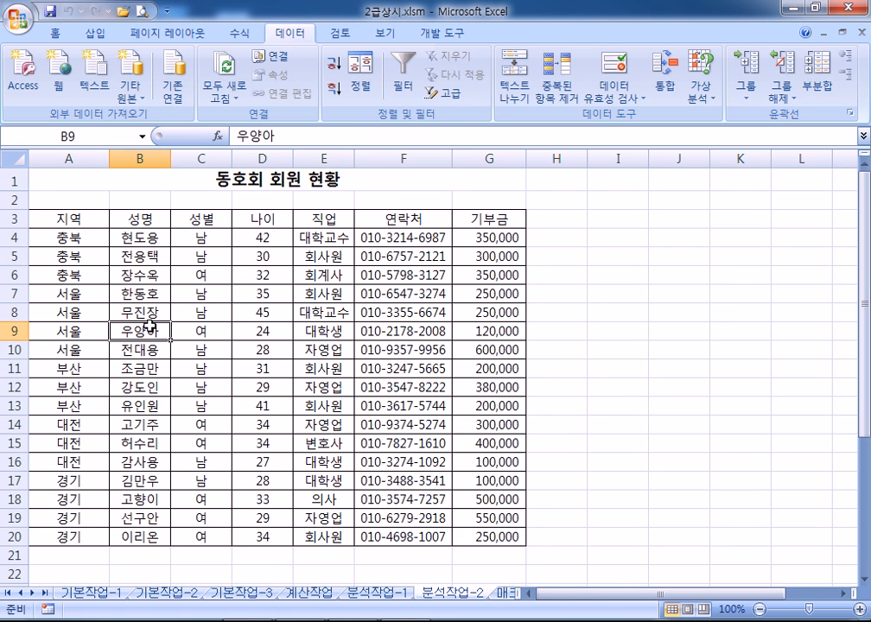
click(817, 77)
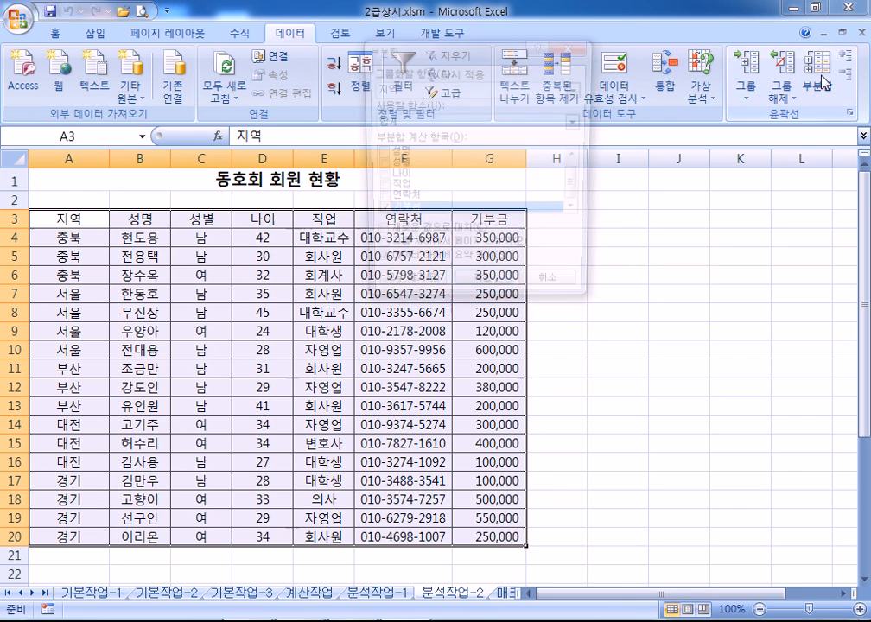
key(space)
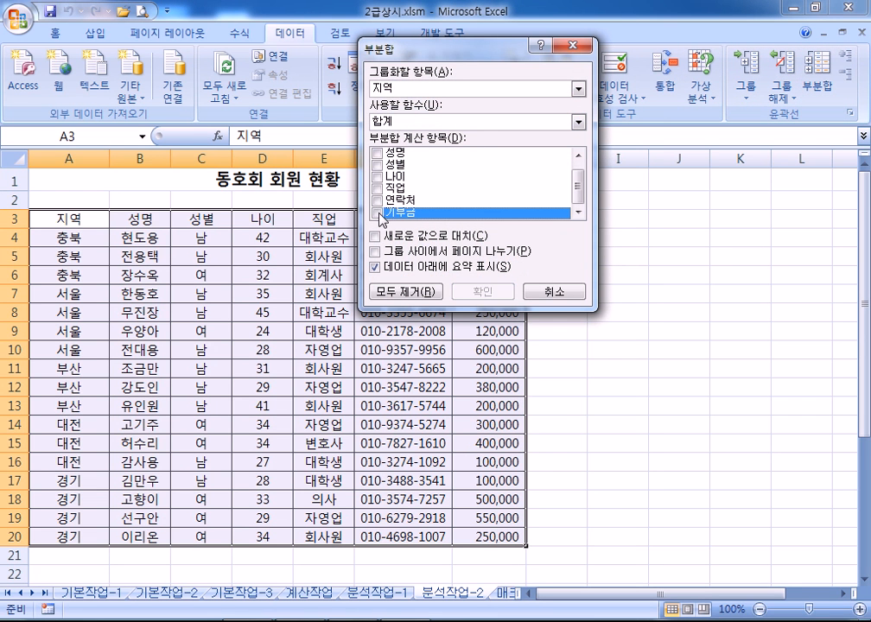
click(383, 174)
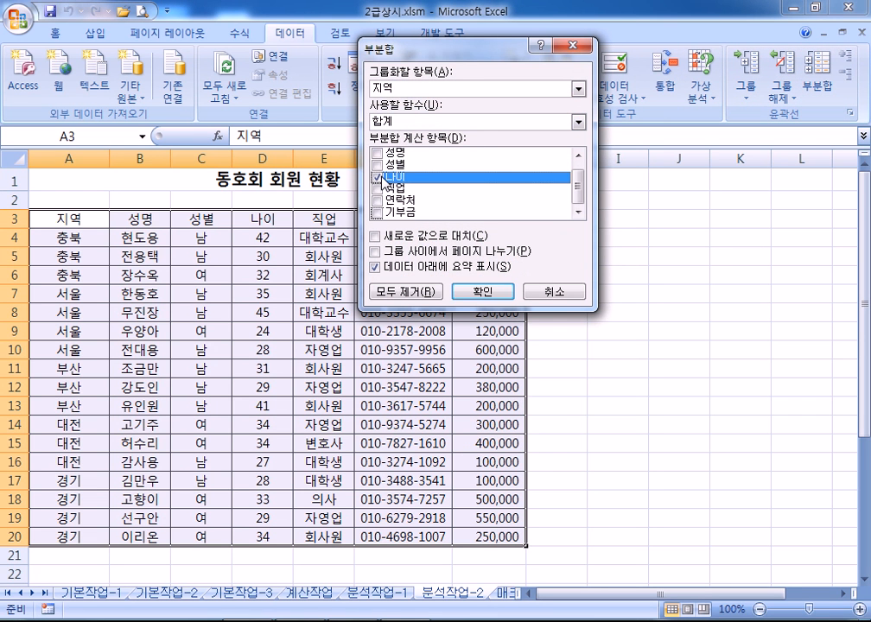
click(419, 121)
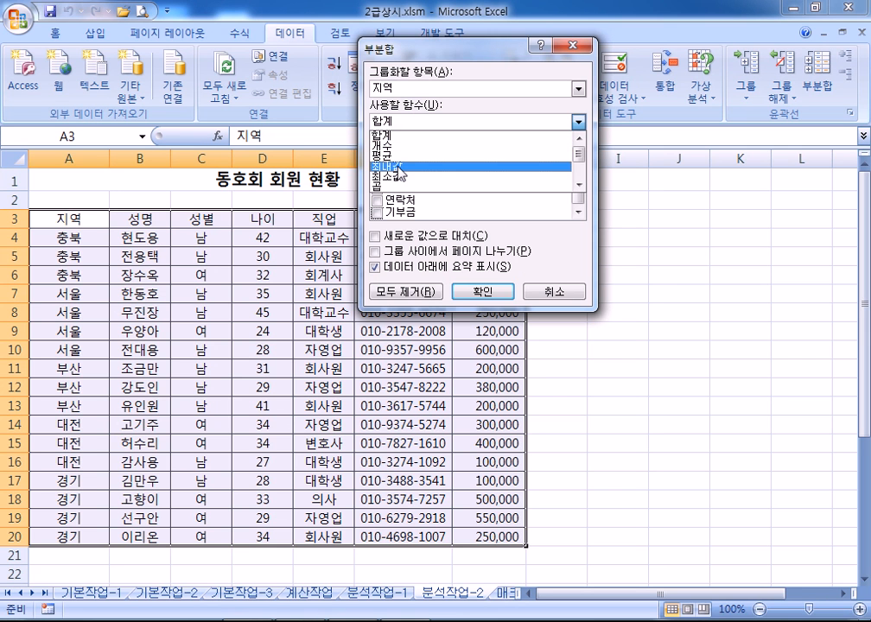
click(398, 173)
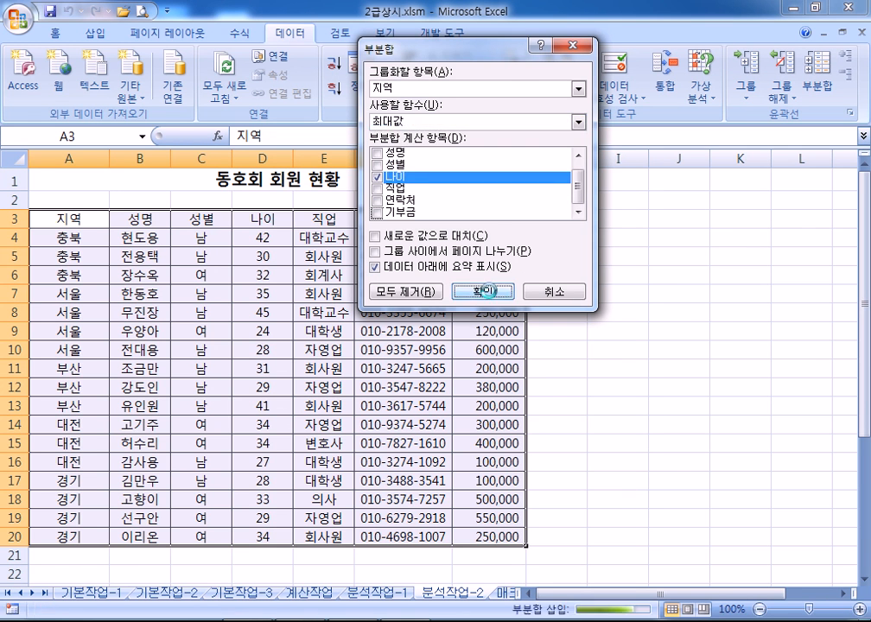
click(484, 291)
Add 합계 subtotals of 기부금 per 지역, leaving 'Replace current subtotals' unchecked
click(816, 86)
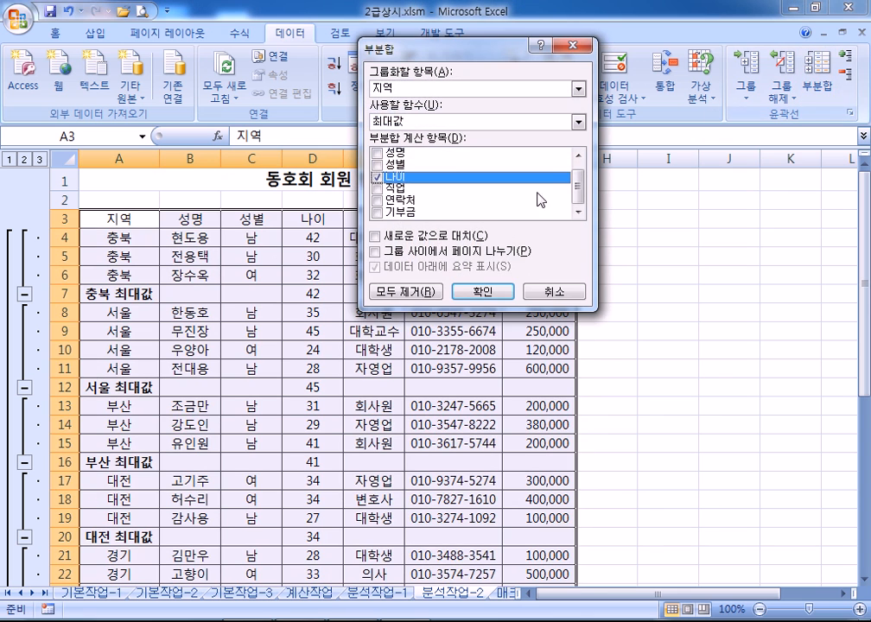
click(376, 212)
click(378, 176)
click(402, 123)
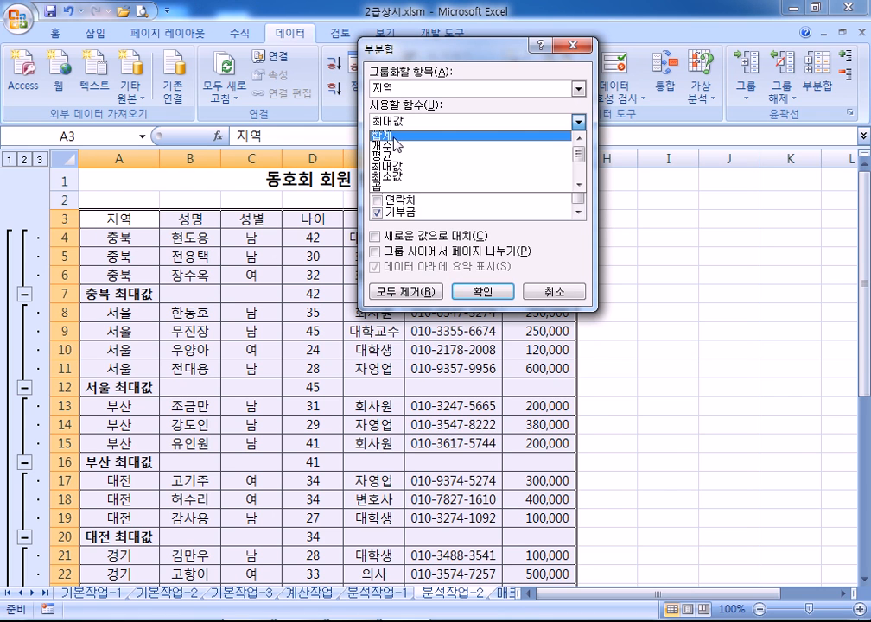
click(385, 136)
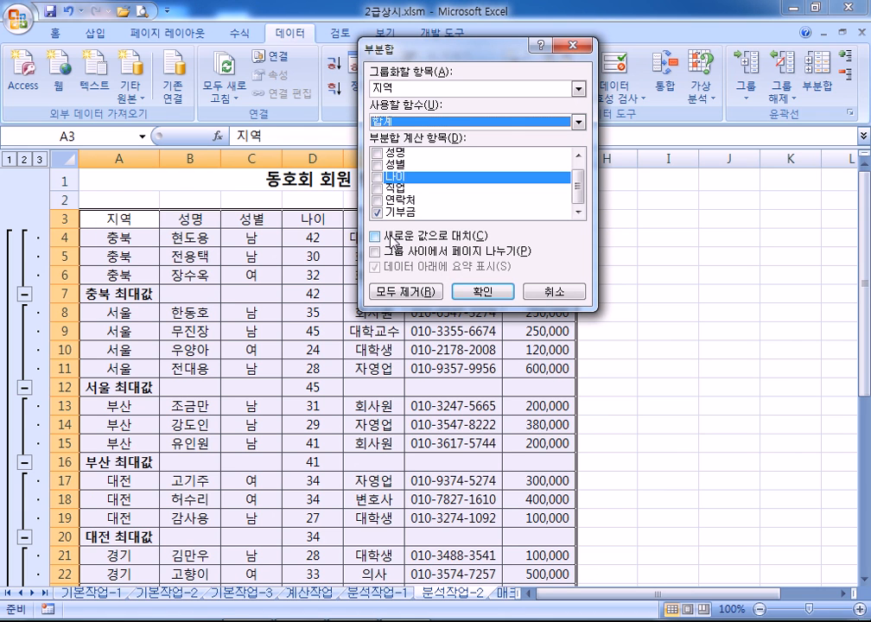
click(380, 234)
click(380, 234)
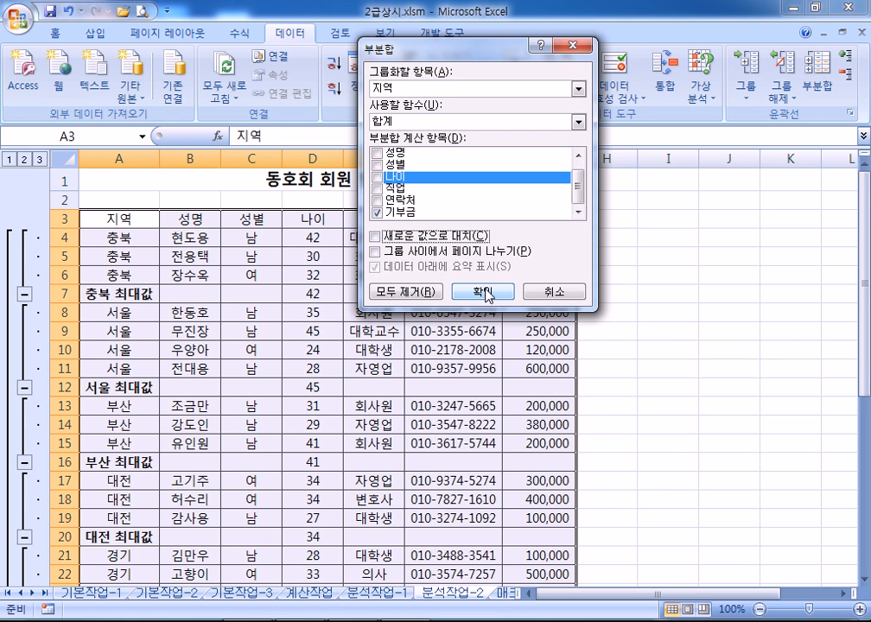
click(481, 291)
scroll(151, 320, down, 4)
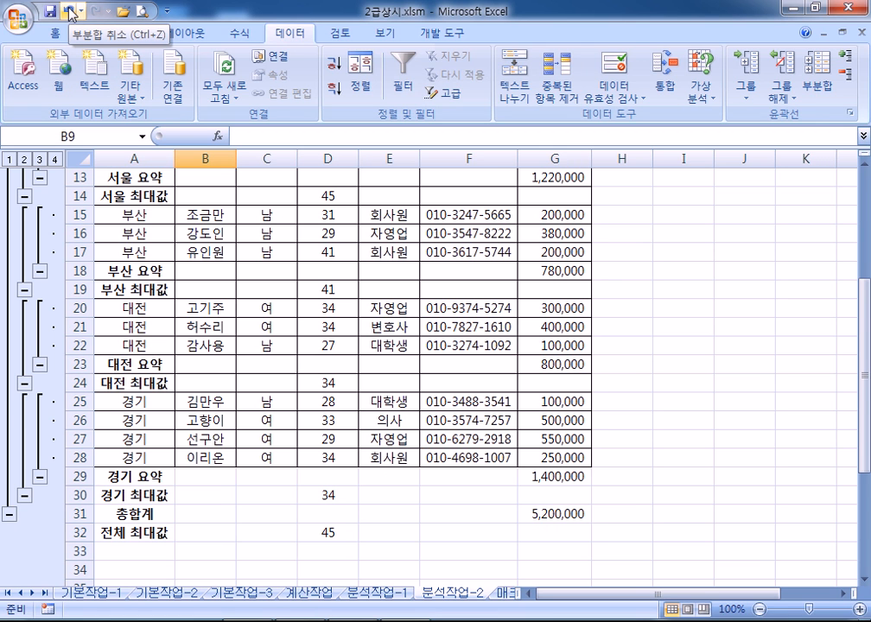
click(639, 269)
drag(541, 221, 544, 270)
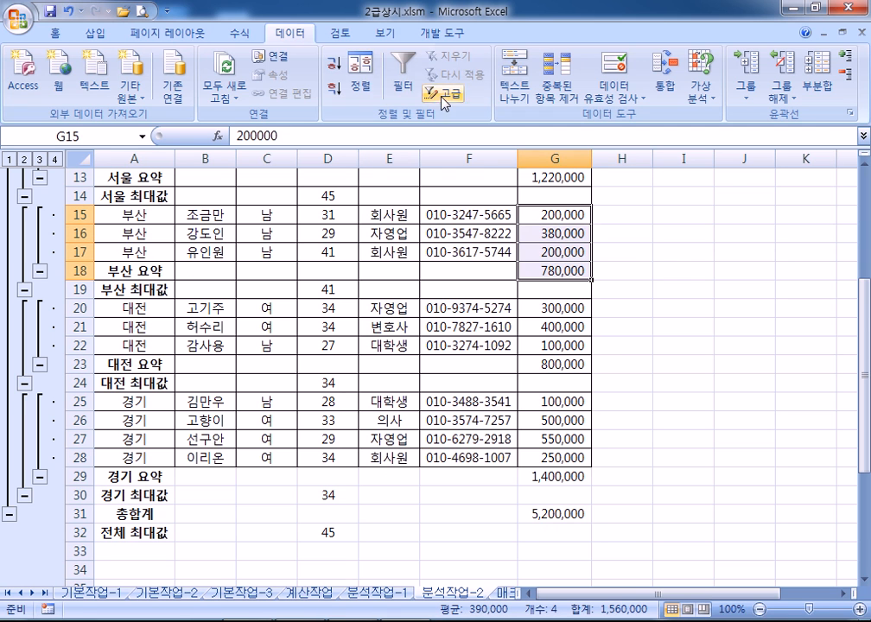
click(54, 33)
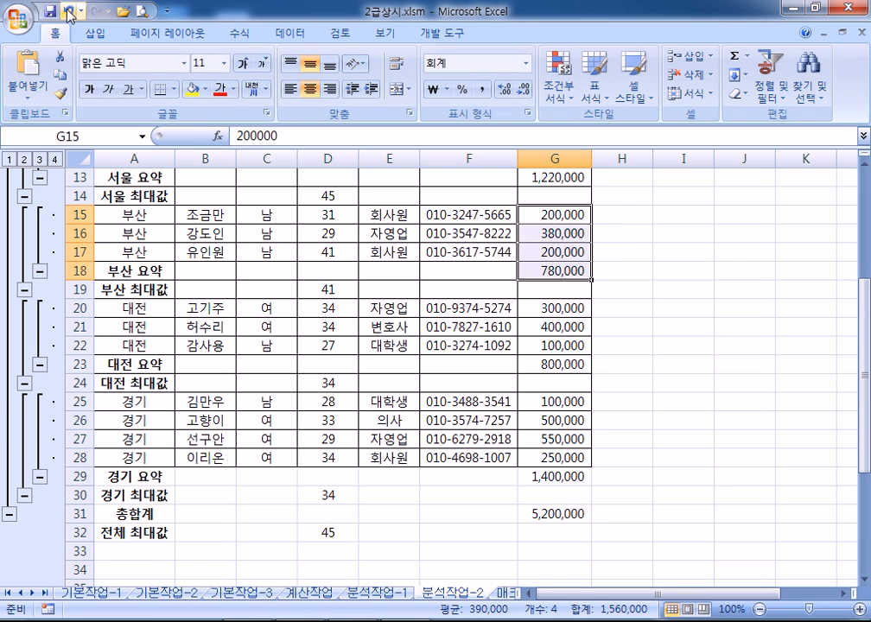
click(208, 216)
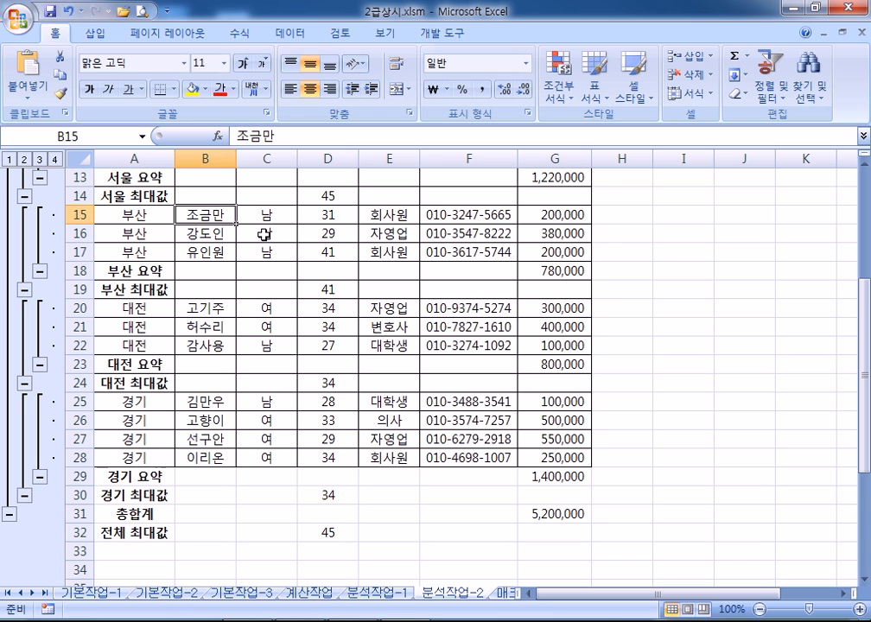
click(216, 231)
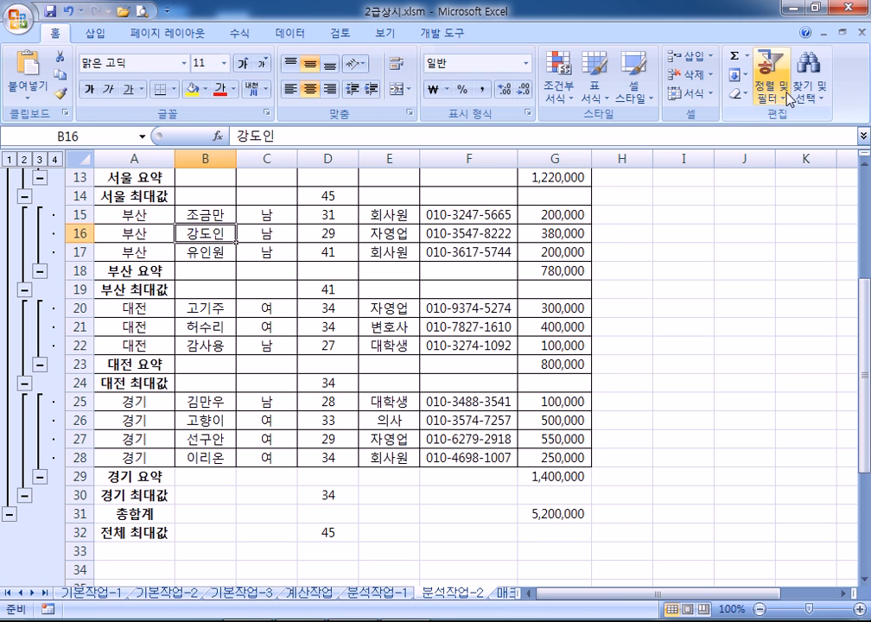
click(302, 33)
click(817, 86)
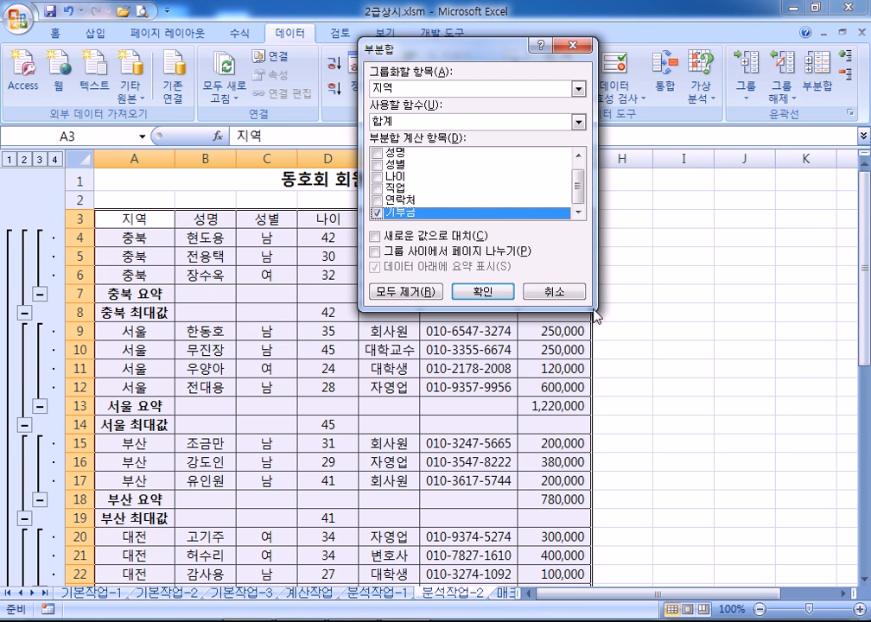
click(556, 292)
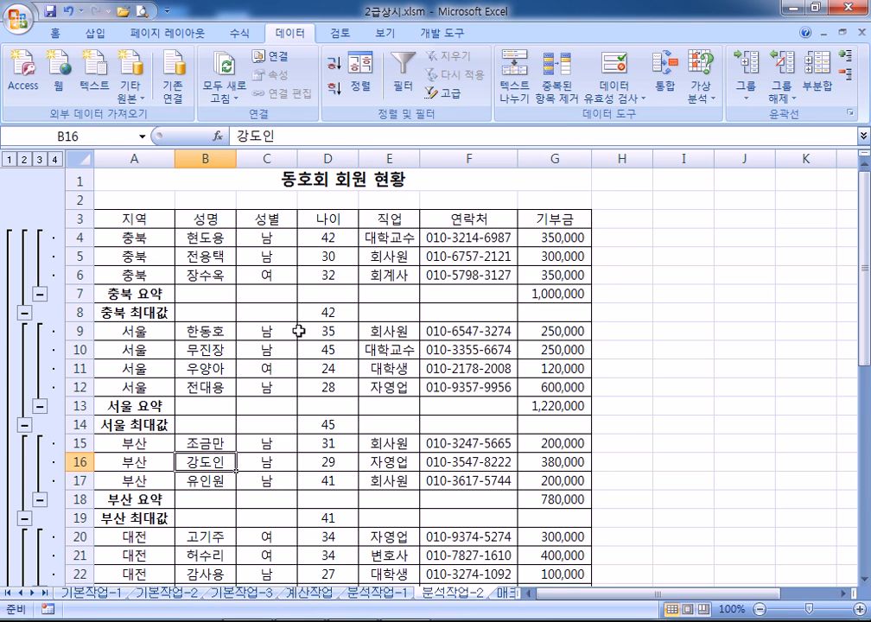
click(140, 311)
click(329, 311)
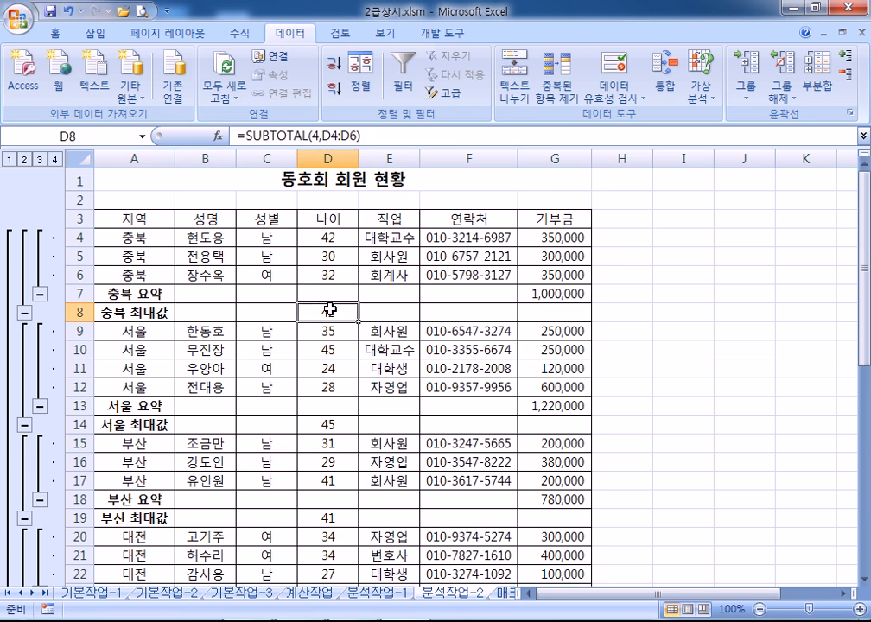
drag(129, 294, 550, 293)
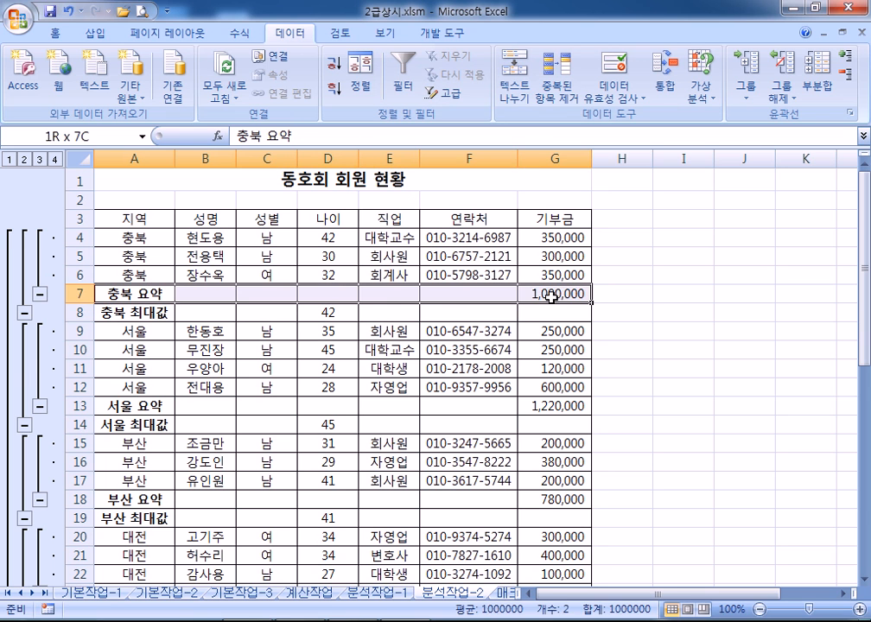
drag(177, 312, 545, 316)
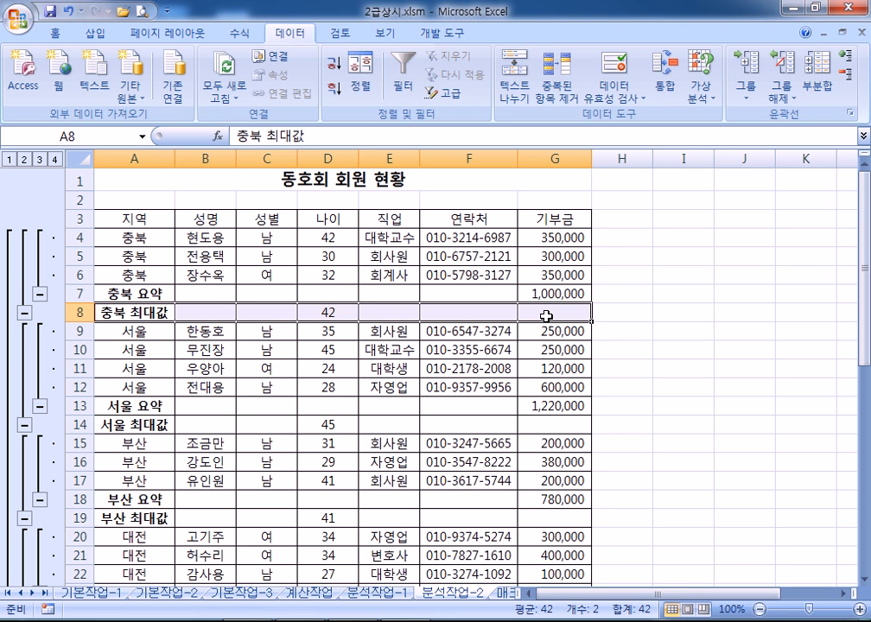
click(388, 255)
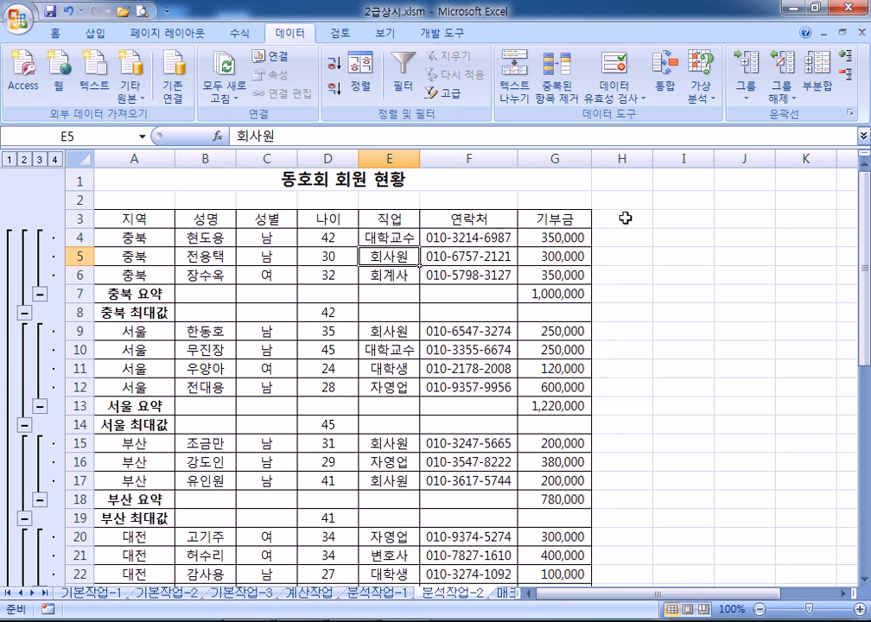
Remove all subtotals and reapply per-region 합계 subtotals on 기부금
click(818, 87)
click(392, 291)
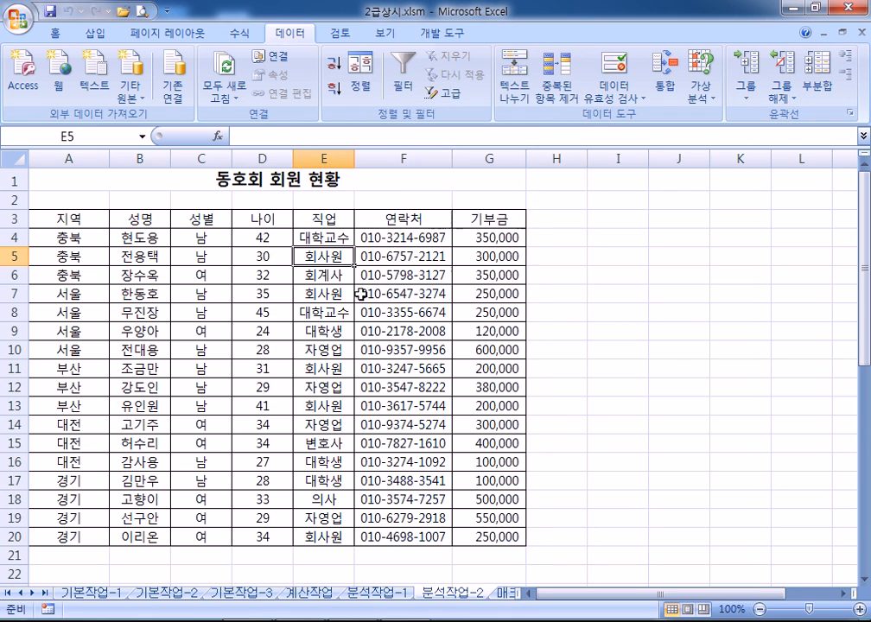
click(818, 86)
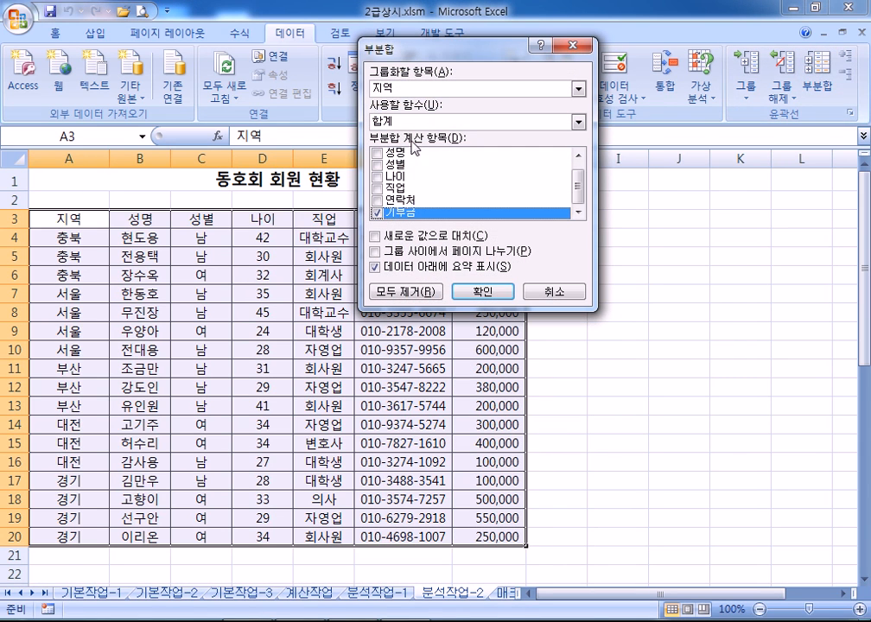
click(482, 292)
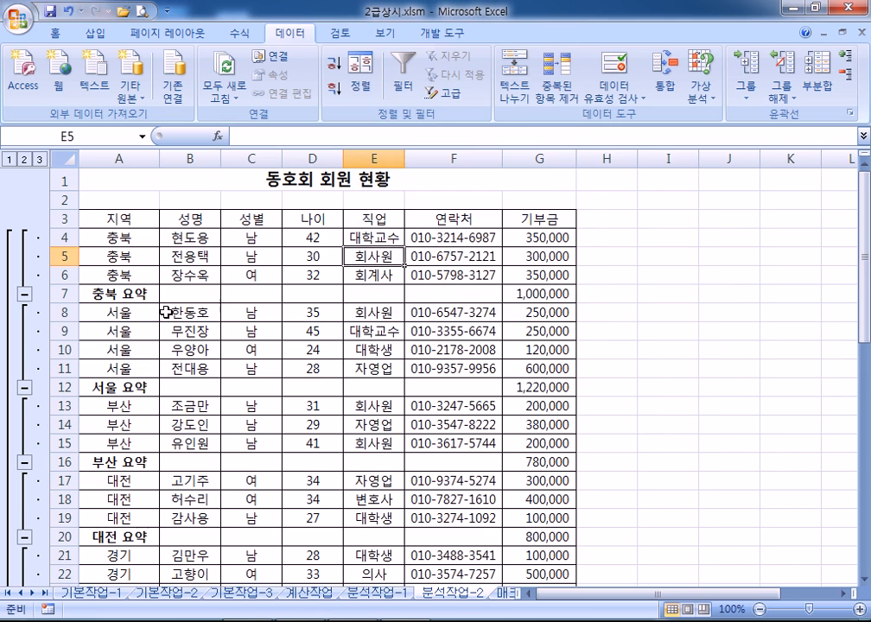
Add 최대값 subtotals on 나이 only, keeping the existing 기부금 sums
click(817, 85)
click(375, 212)
click(377, 176)
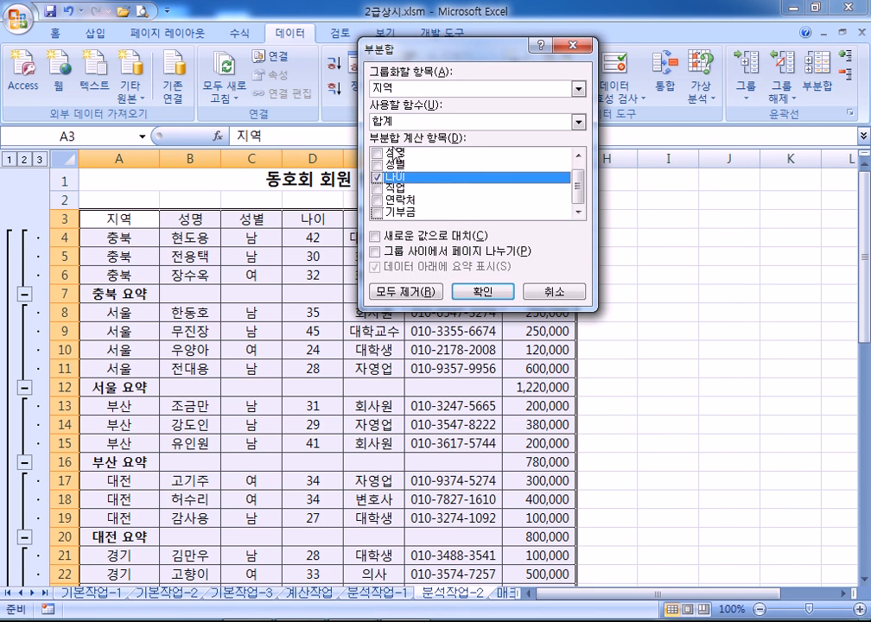
click(404, 122)
click(384, 162)
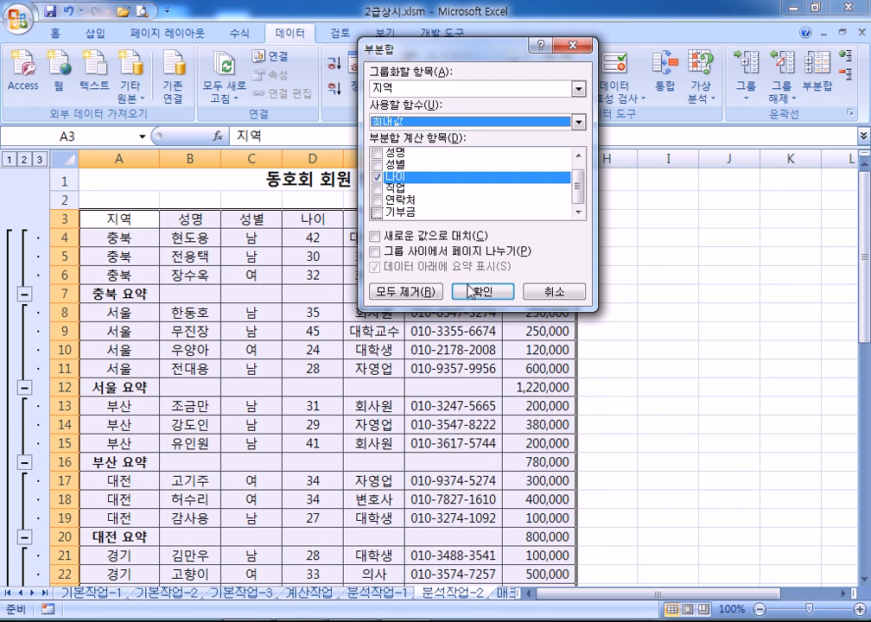
click(482, 292)
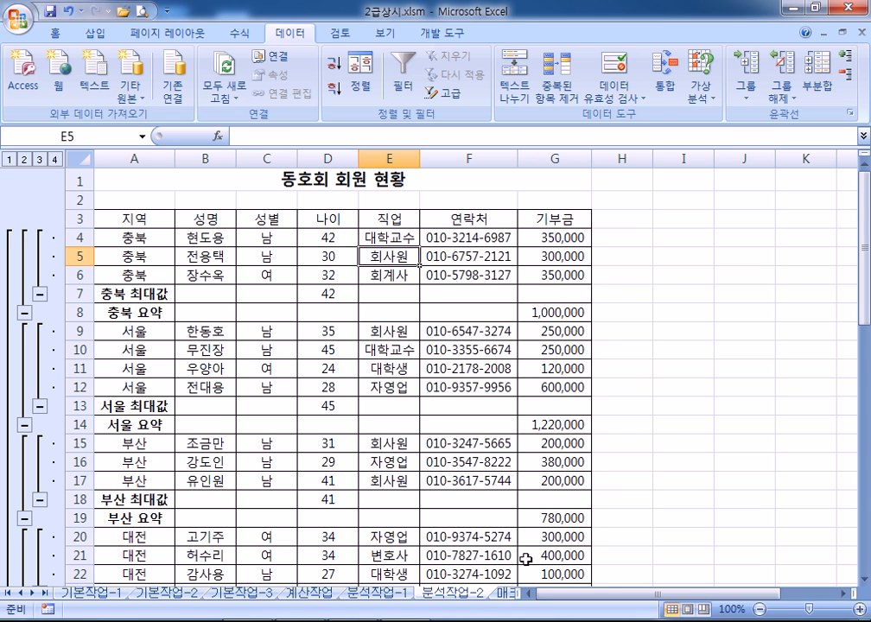
Switch to the 매크로작업 sheet, try AutoSum totals on row 15, then undo them
click(508, 593)
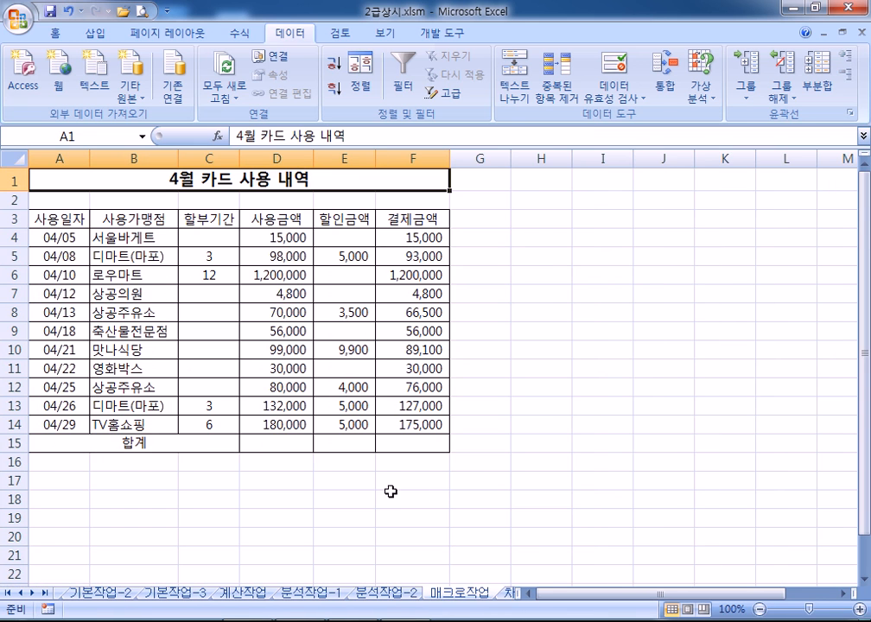
click(151, 275)
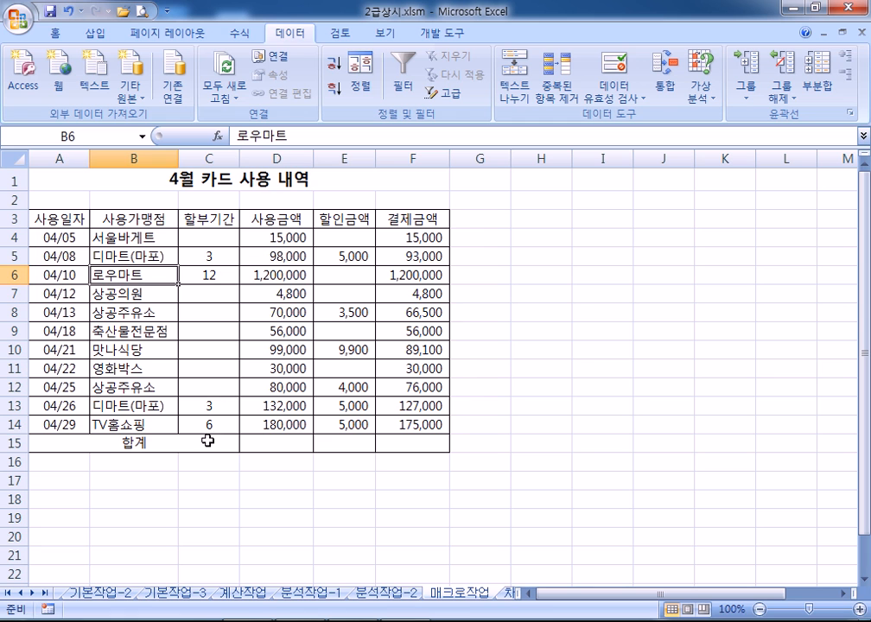
click(285, 443)
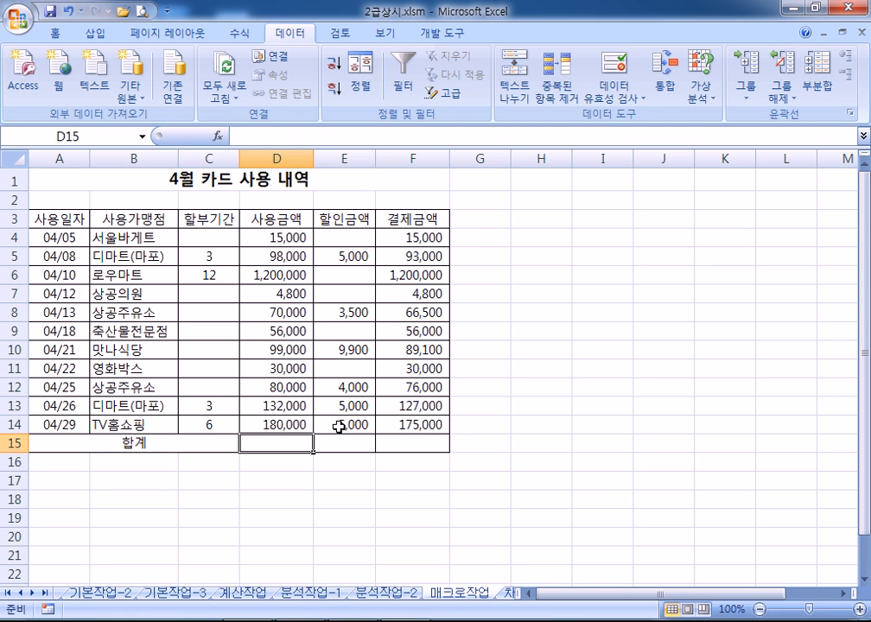
drag(283, 235, 406, 443)
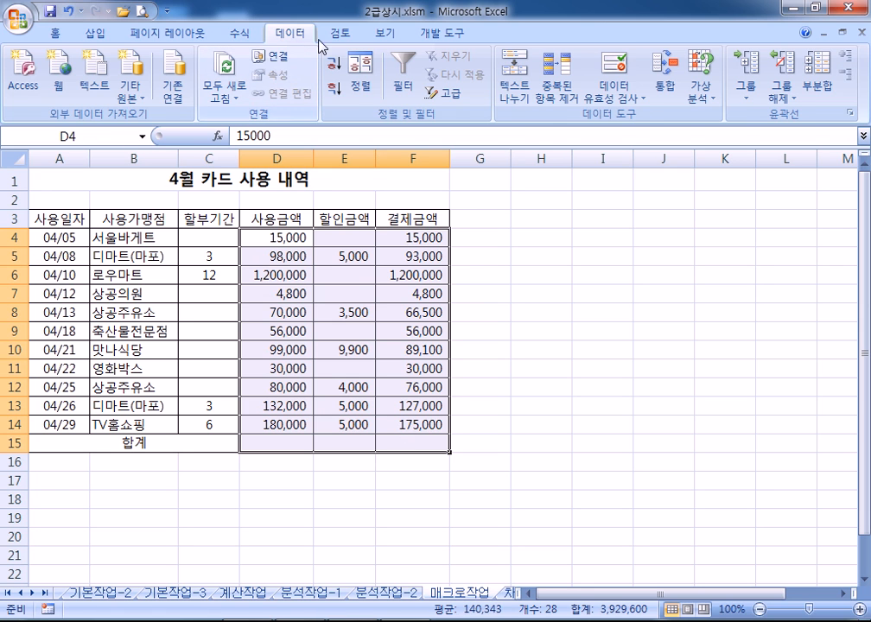
click(248, 33)
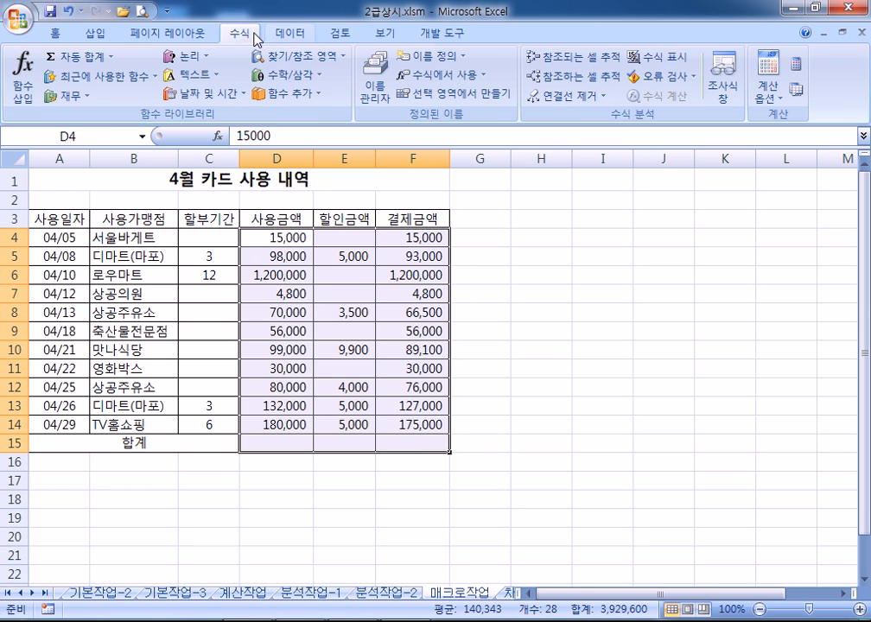
click(63, 57)
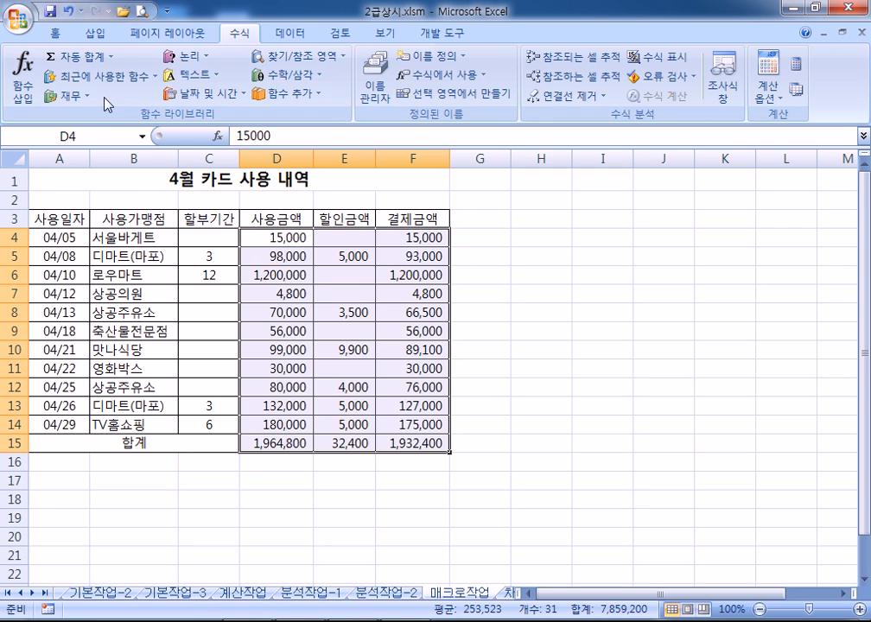
click(66, 10)
Enter a trial =SUM(D4:D14) formula in D15
click(292, 441)
scroll(441, 410, down, 3)
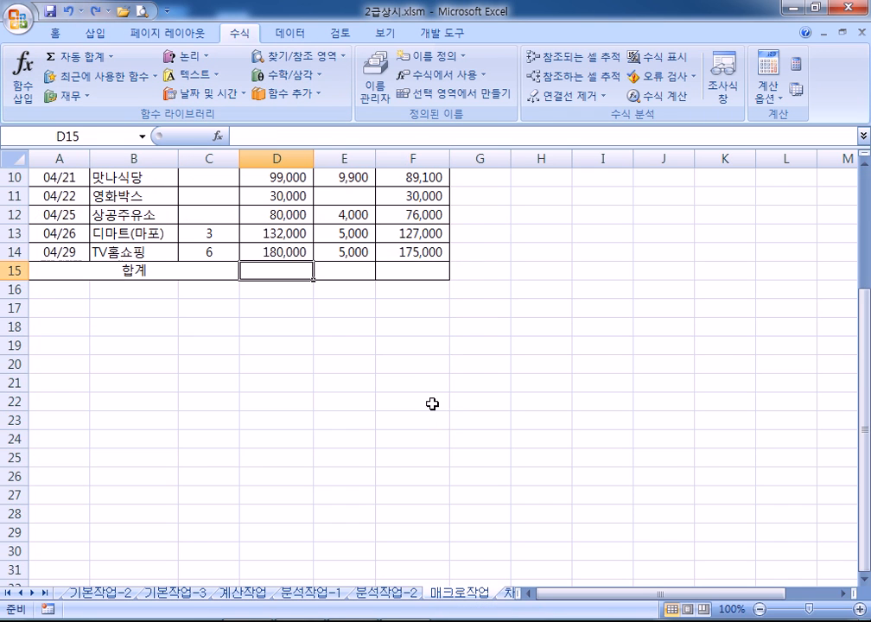
text(=sum()
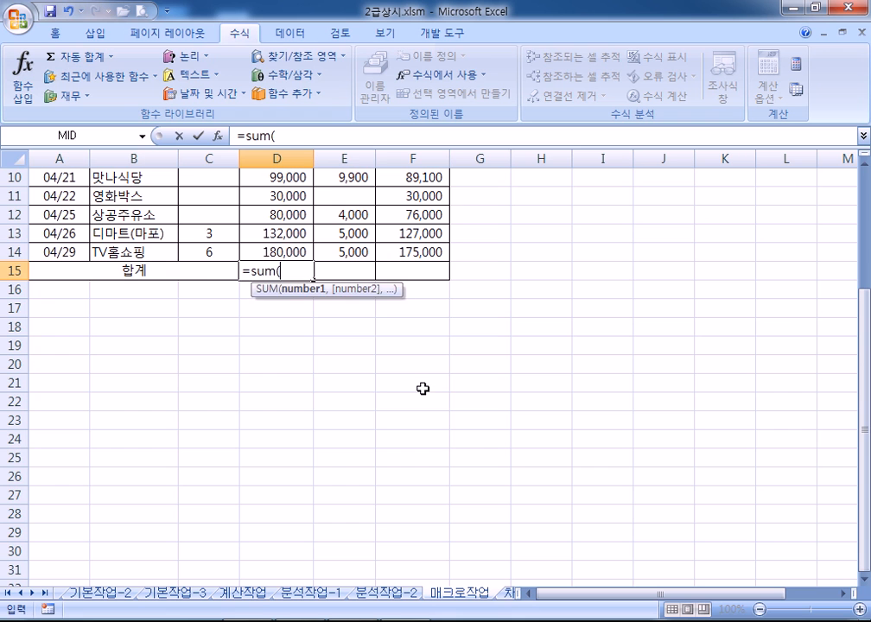
scroll(474, 397, up, 3)
drag(293, 243, 266, 426)
key(Return)
click(283, 441)
Copy the total to F15, then clear D15:F15 and undo another AutoSum, leaving row 15 blank
drag(311, 451, 422, 451)
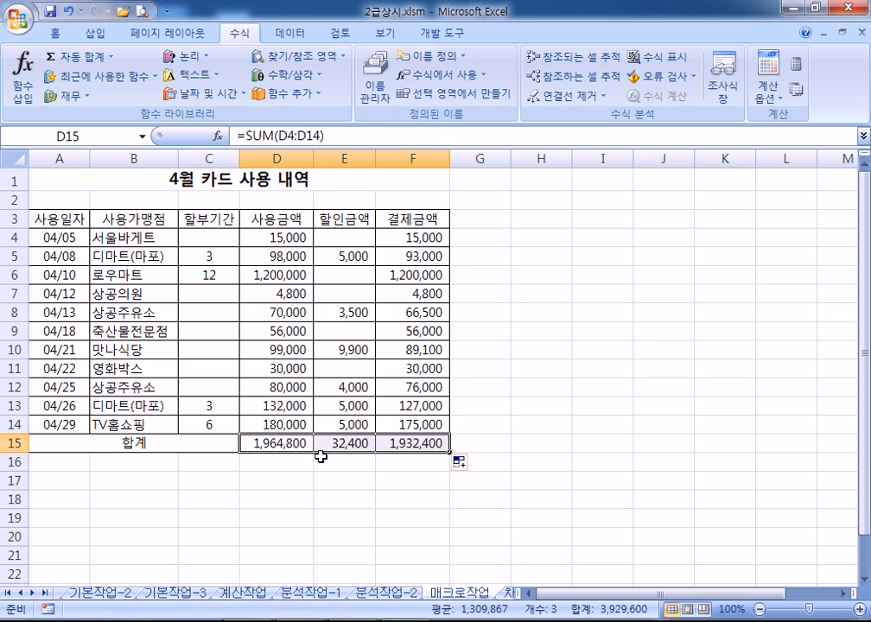
key(Delete)
drag(283, 239, 408, 445)
click(80, 58)
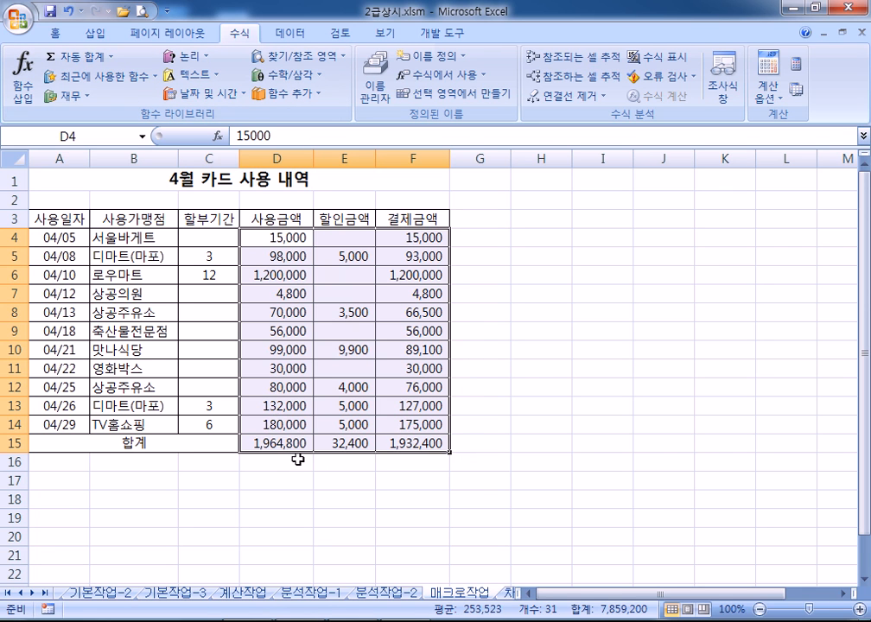
key(ctrl+z)
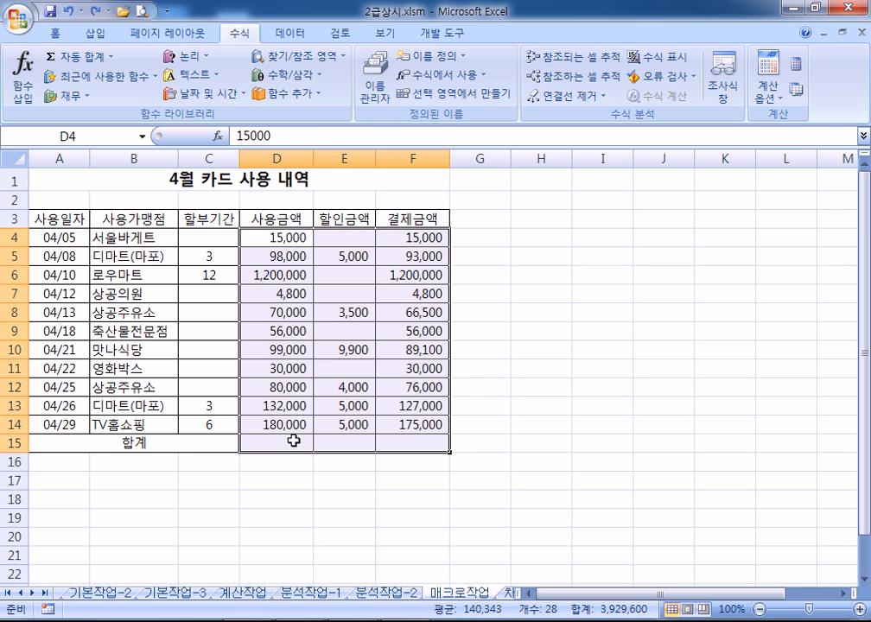
click(291, 443)
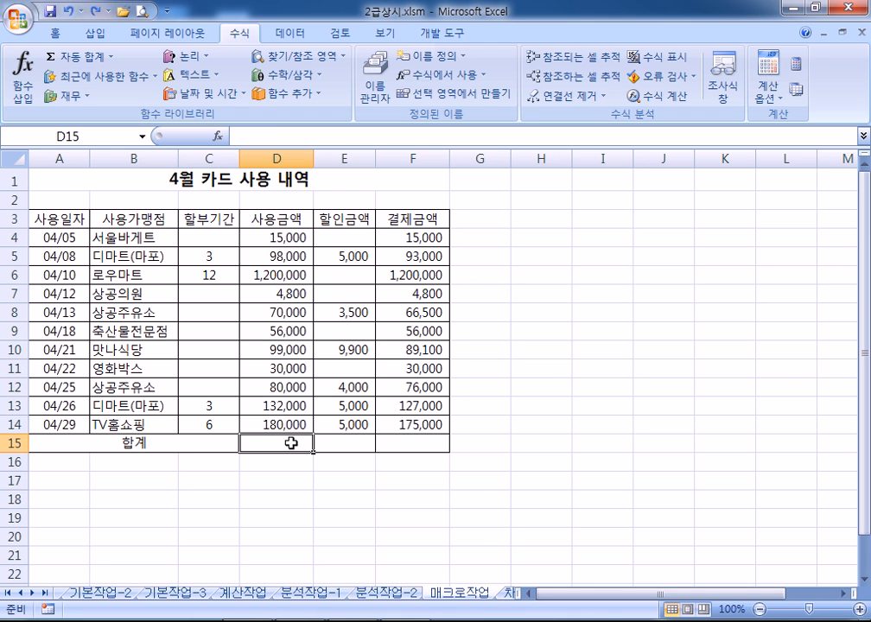
Draw a Smiley Face shape over cells H4:I6 beside the card-usage table
click(476, 235)
click(95, 33)
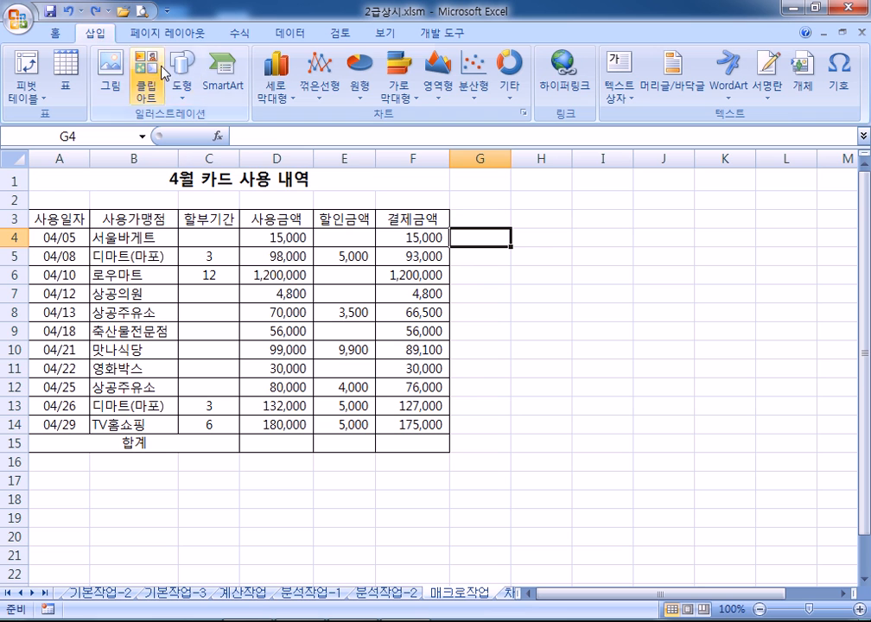
click(189, 73)
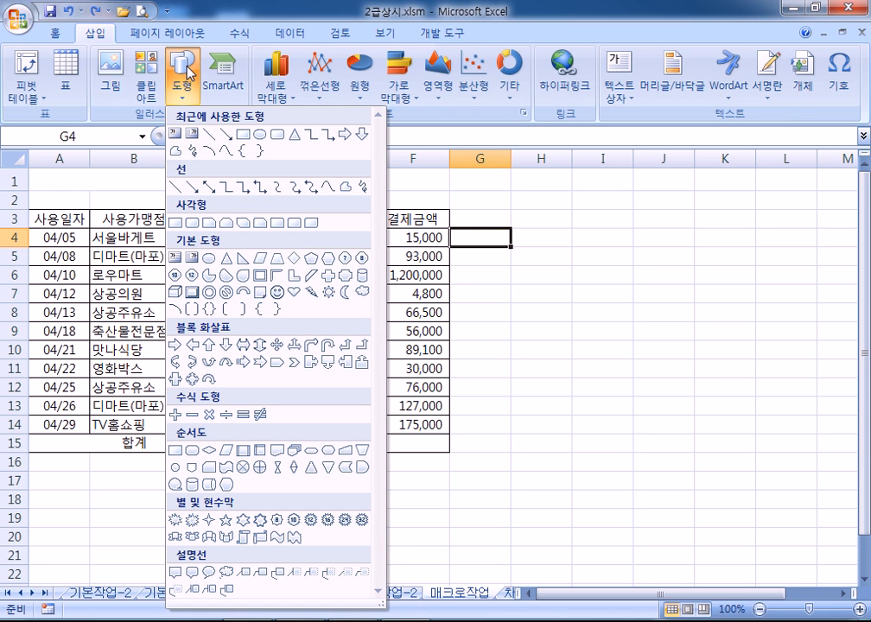
click(277, 293)
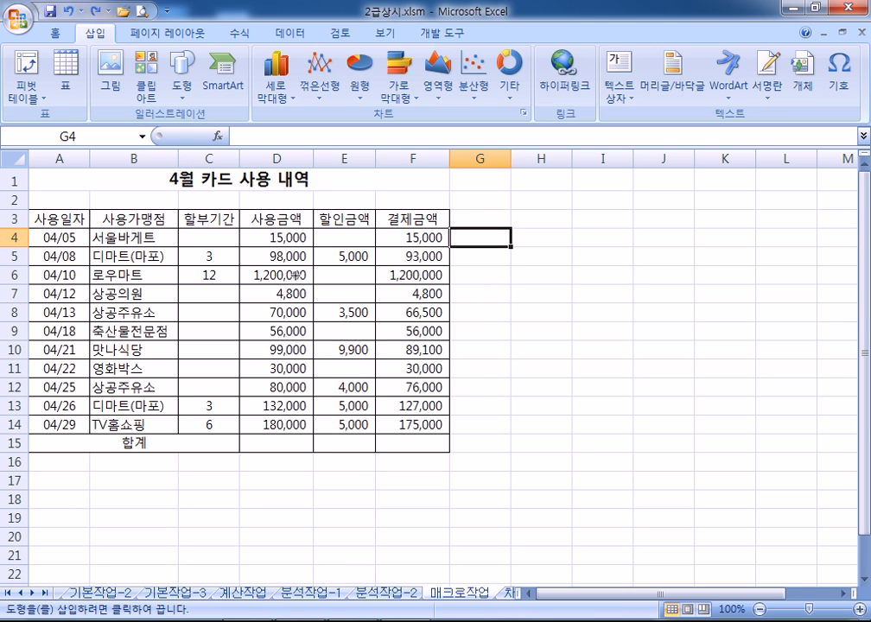
scroll(199, 357, down, 3)
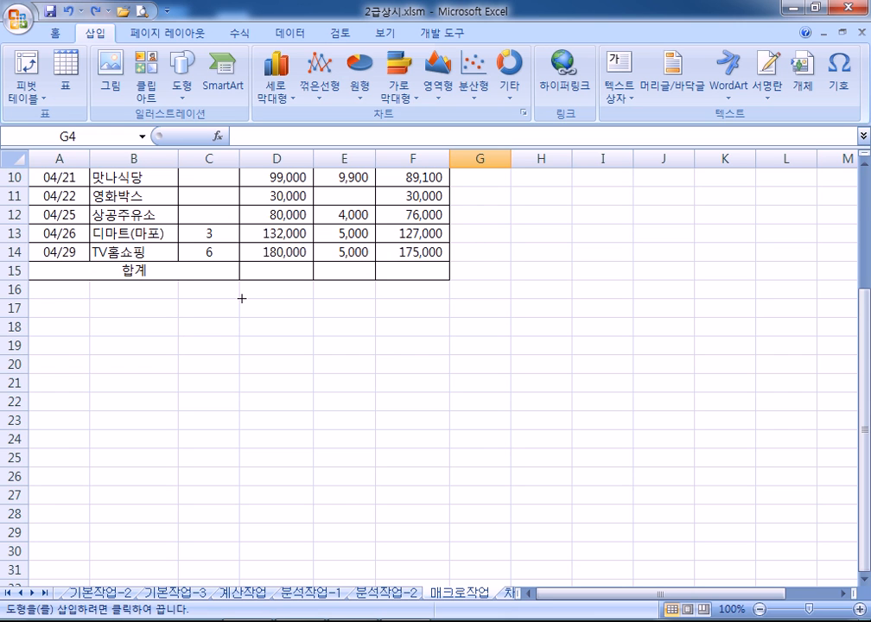
scroll(241, 298, up, 3)
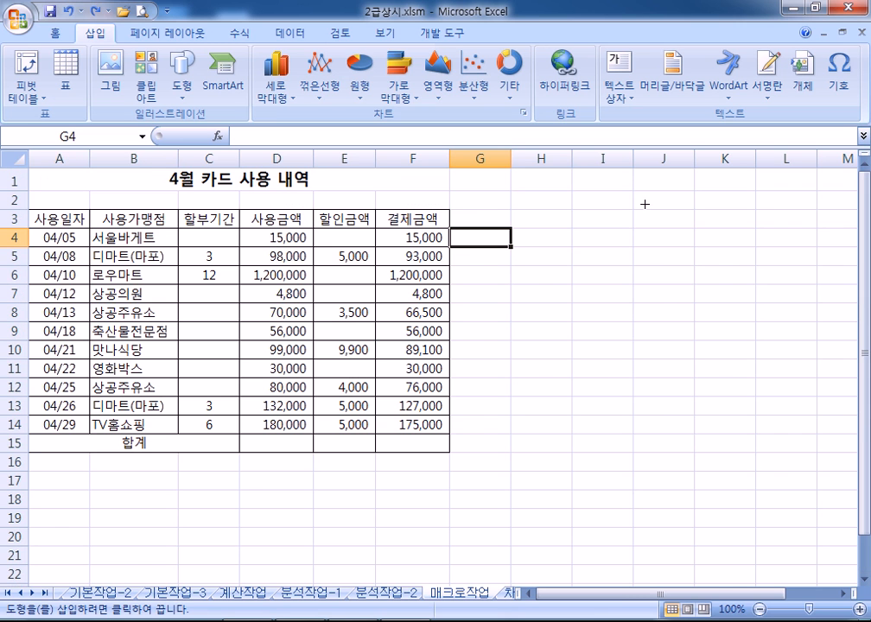
mouse_move(509, 207)
mouse_down()
mouse_move(554, 230)
mouse_move(567, 258)
mouse_move(608, 251)
mouse_move(608, 265)
mouse_up()
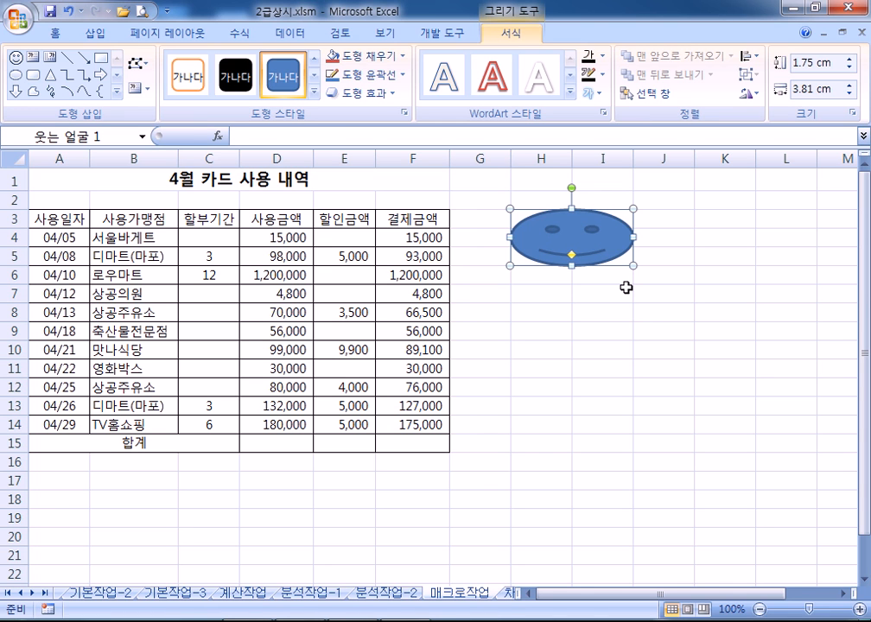
Draw a Bevel shape over H7:I9 under the smiley and label it 서식
click(116, 90)
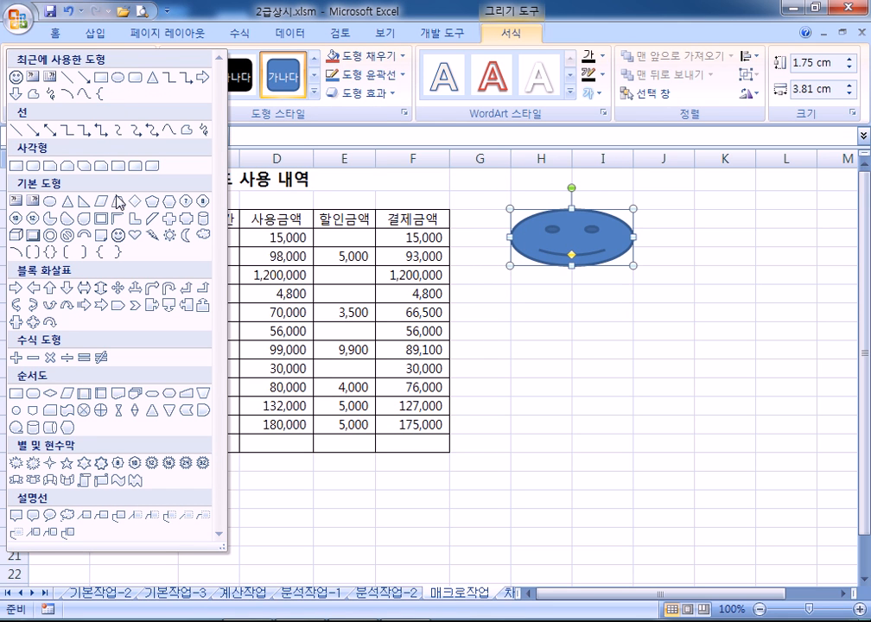
click(36, 235)
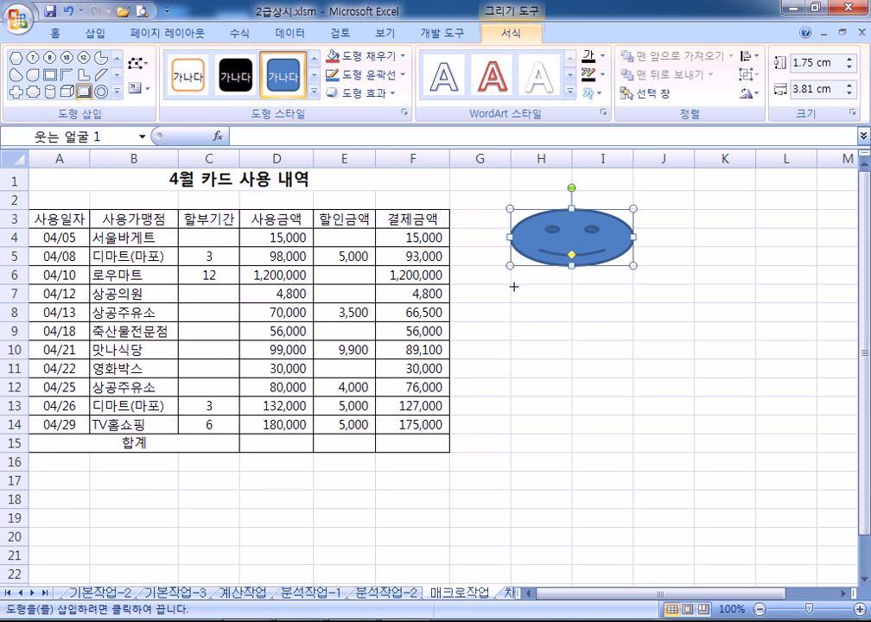
drag(510, 285, 616, 337)
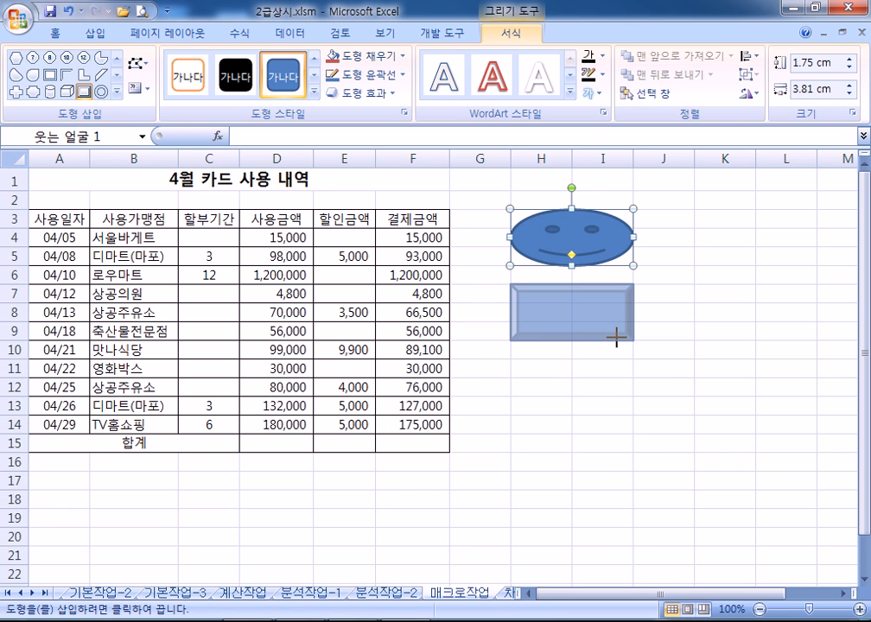
drag(616, 338, 618, 340)
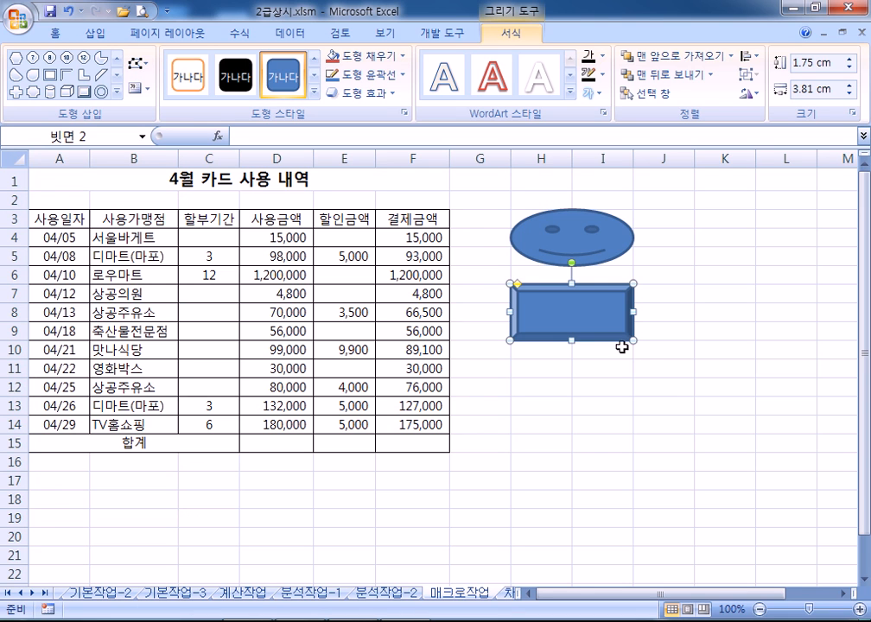
text(tjtlr)
key(BackSpace)
key(BackSpace)
key(BackSpace)
key(BackSpace)
key(BackSpace)
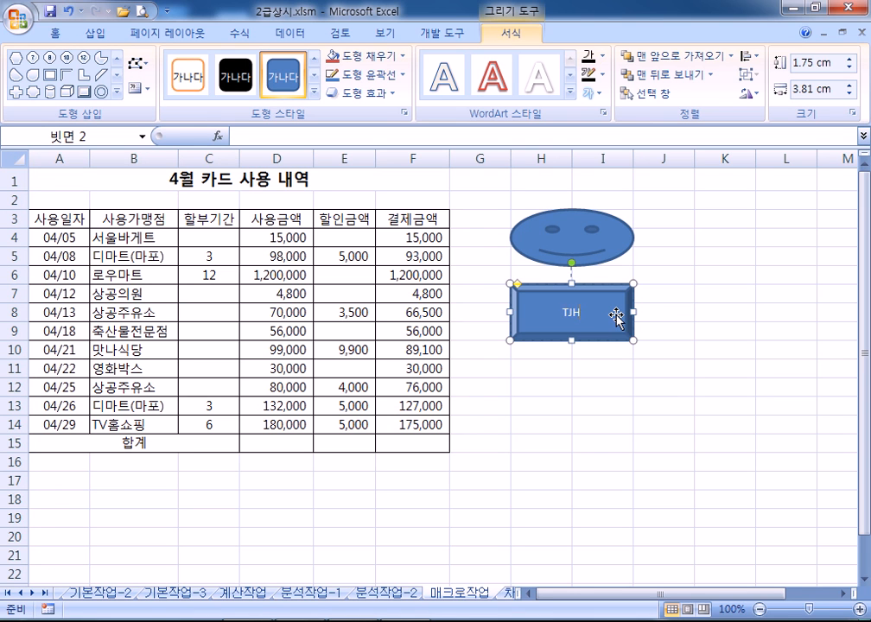
text(서식)
click(606, 253)
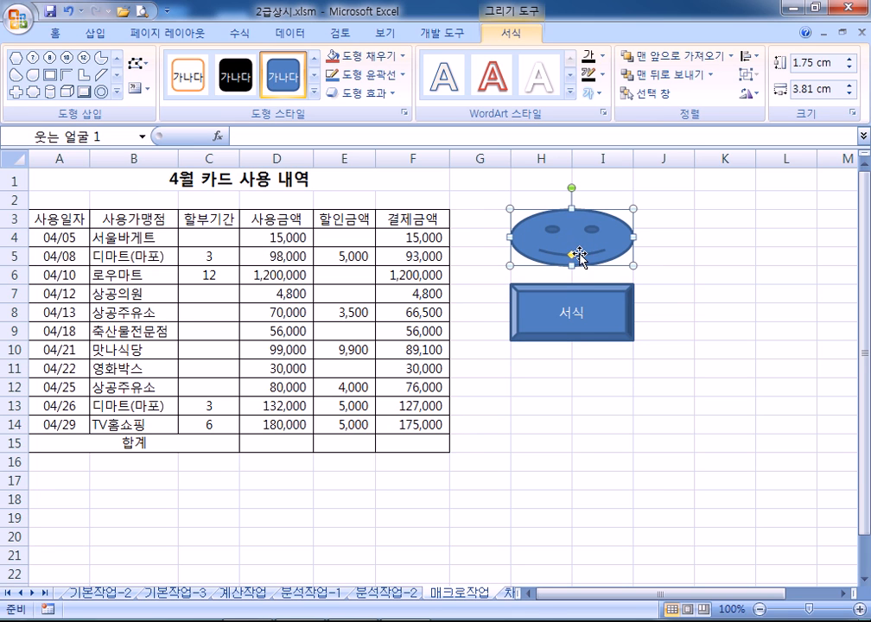
click(587, 320)
Assign the smiley face a new macro named 합계 and begin recording it
click(611, 246)
right_click(525, 228)
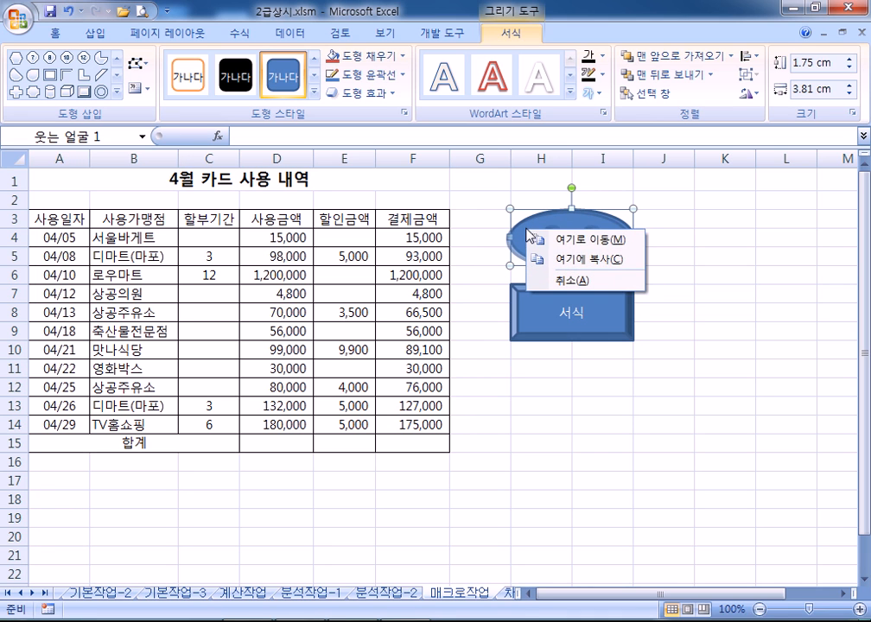
key(Escape)
right_click(562, 223)
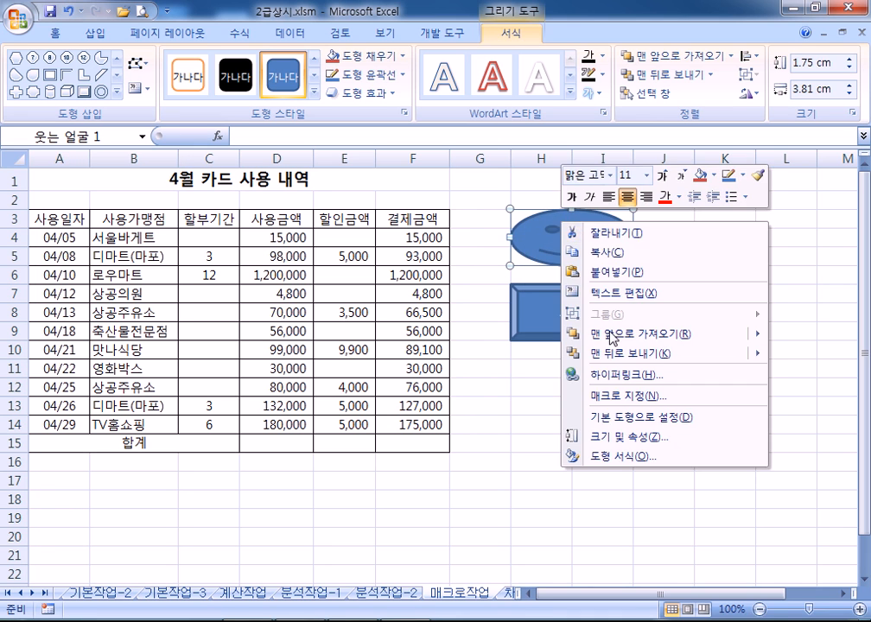
click(605, 400)
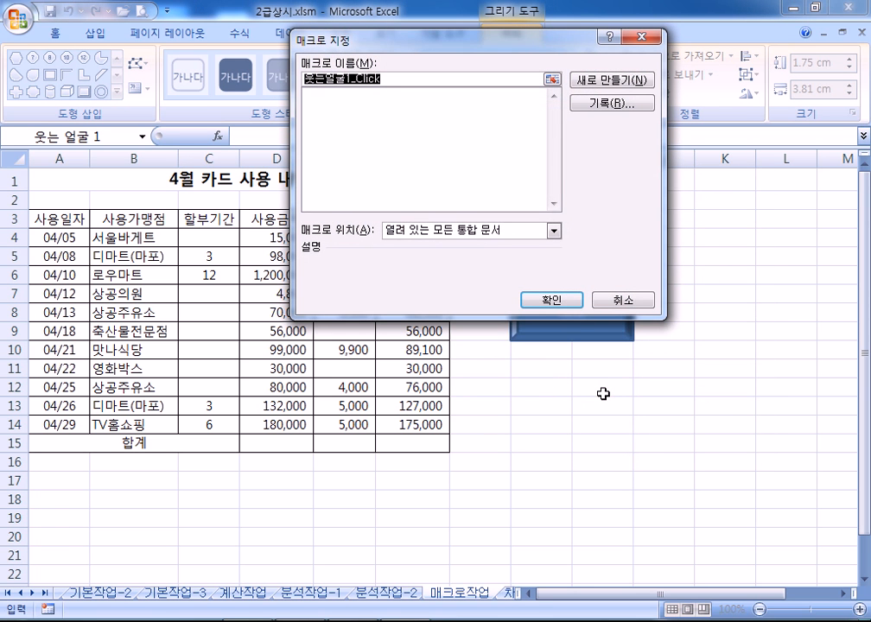
text(합계)
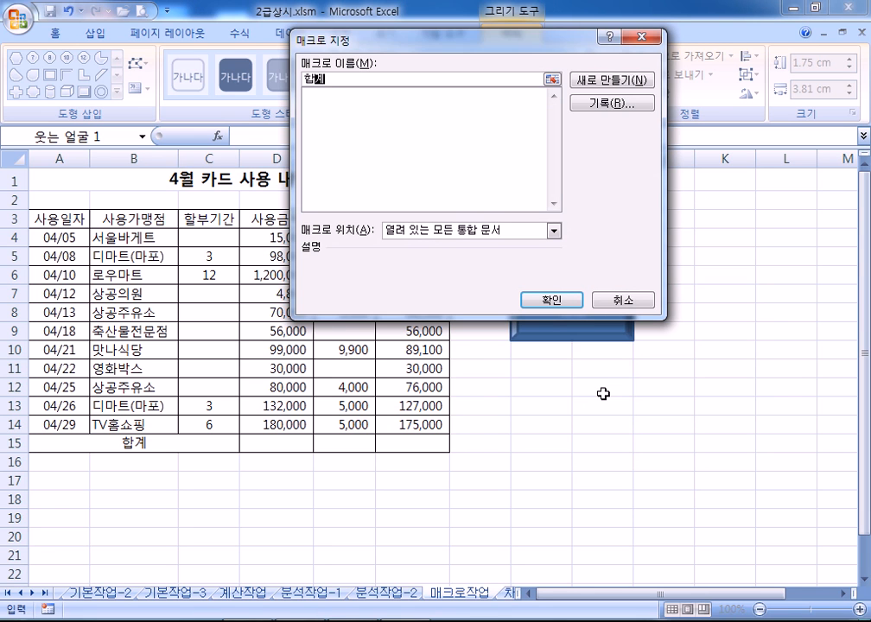
click(607, 112)
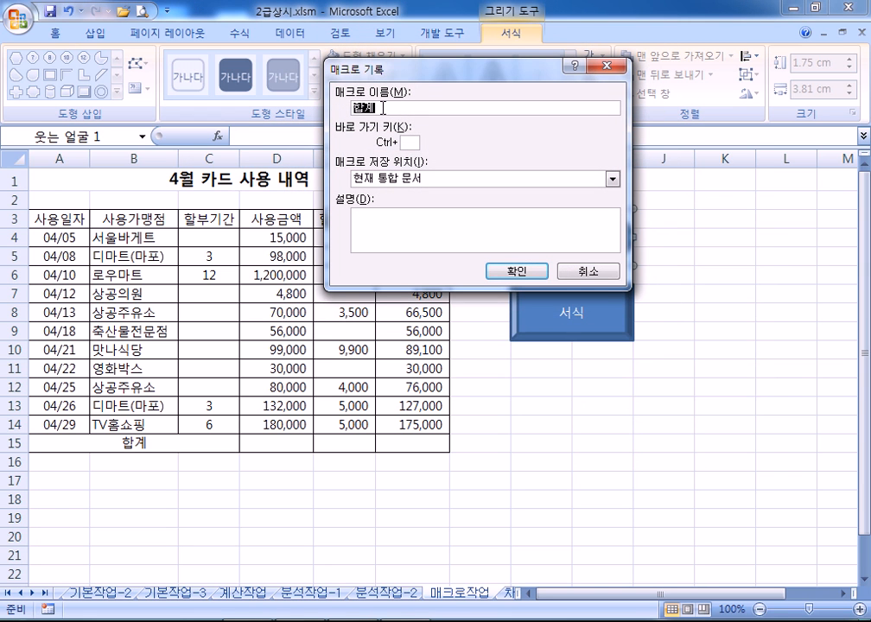
click(522, 276)
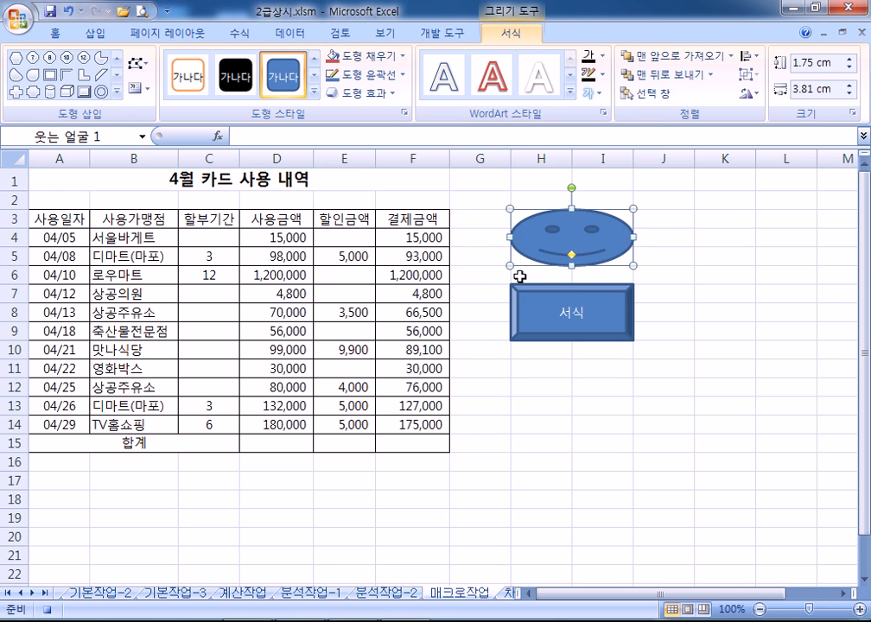
Enter =SUM(D4:D14) in D15 and fill it across to F15 (1,964,800, 32,400, 1,932,400)
click(274, 443)
text(=)
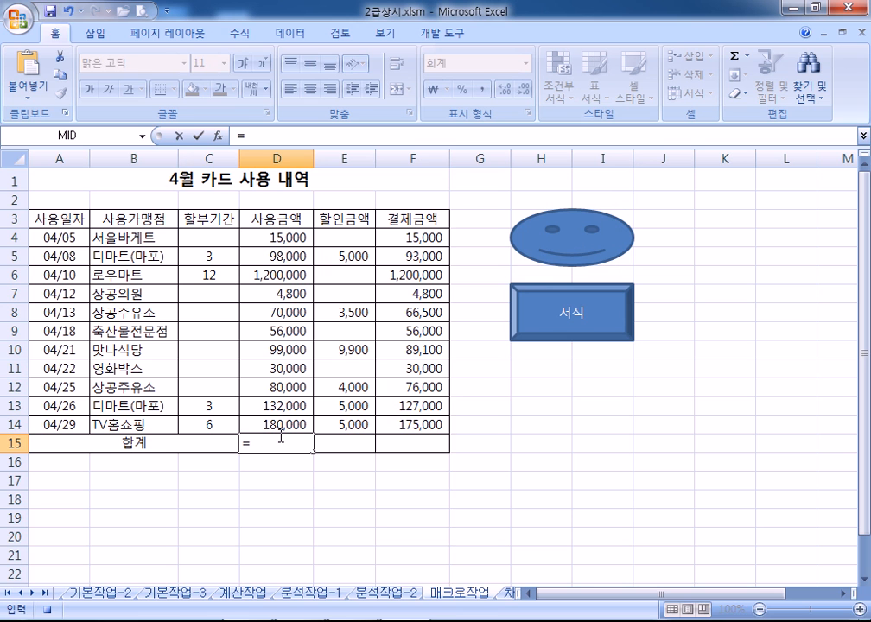
text(SUM*)
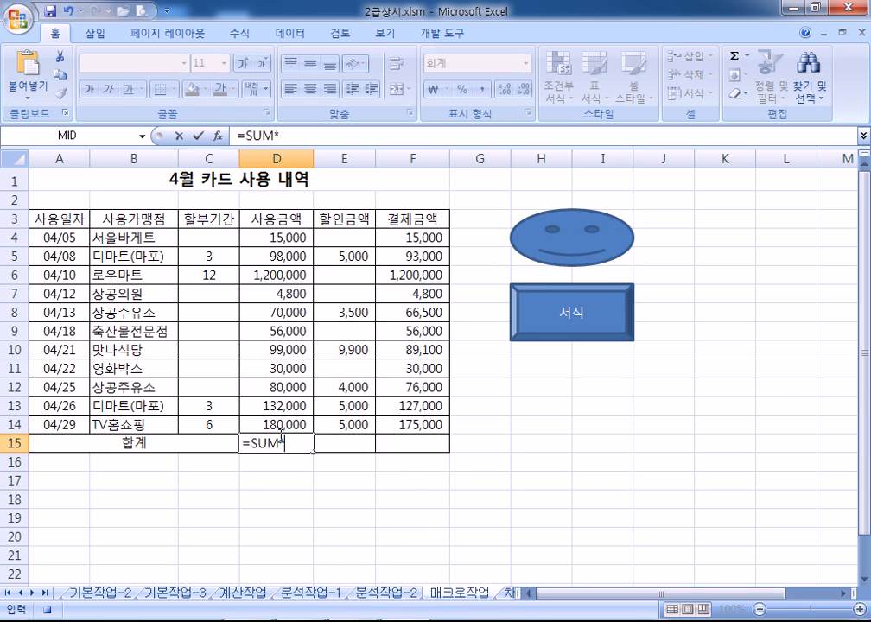
key(BackSpace)
text(()
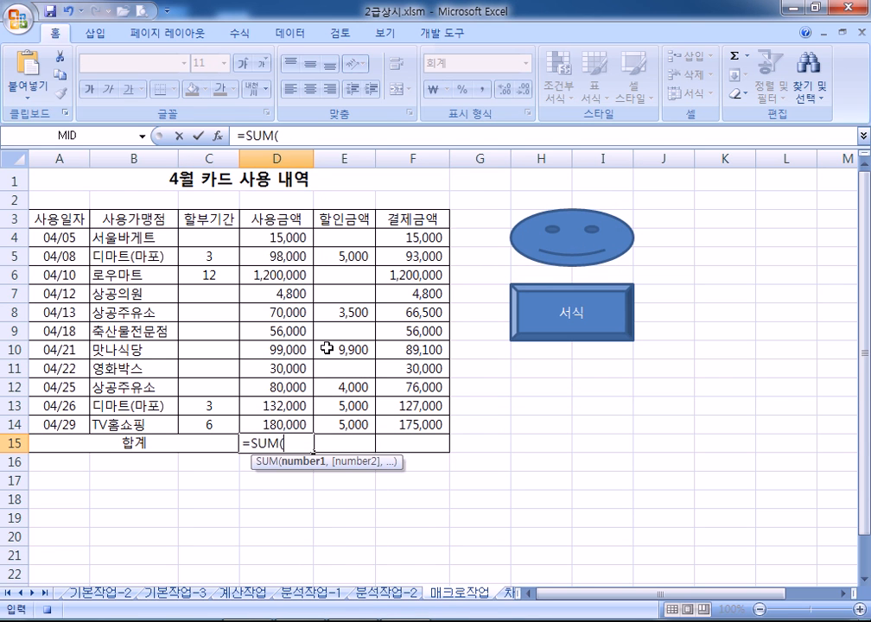
drag(266, 238, 251, 420)
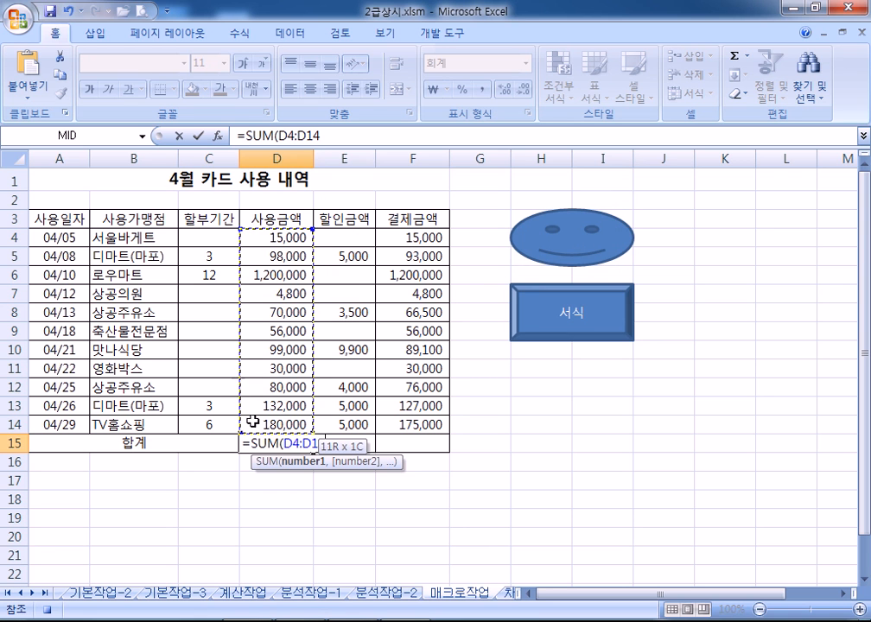
key(Return)
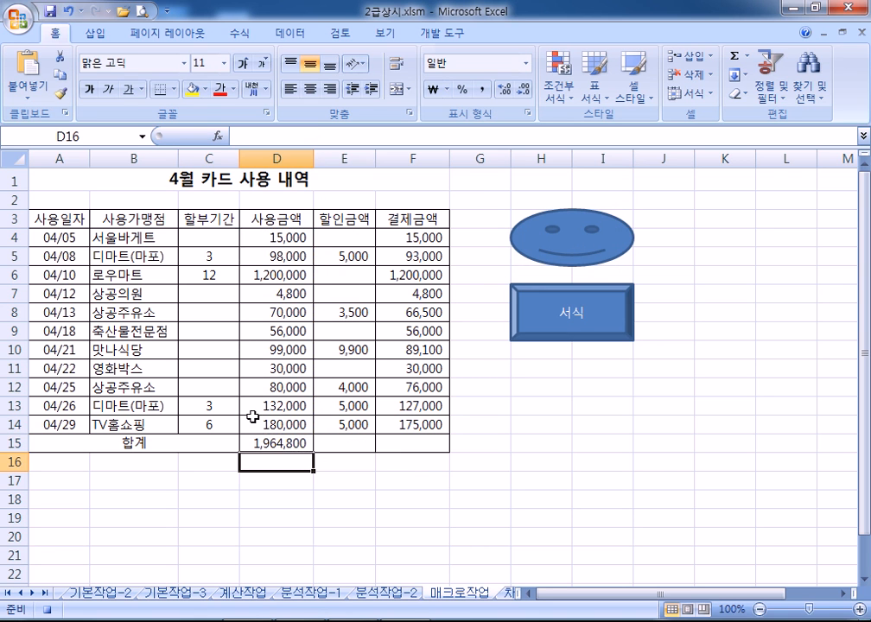
click(298, 443)
drag(313, 451, 430, 465)
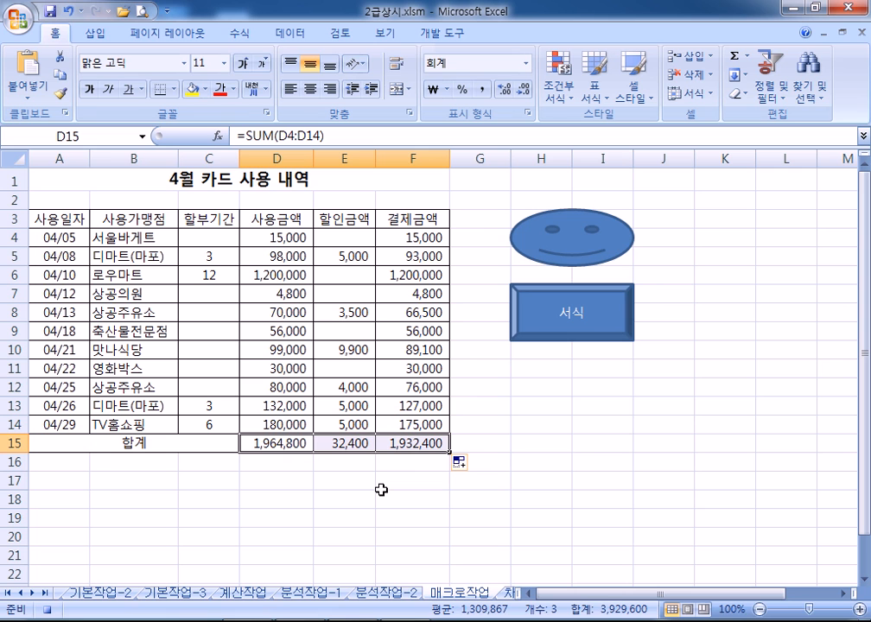
click(486, 442)
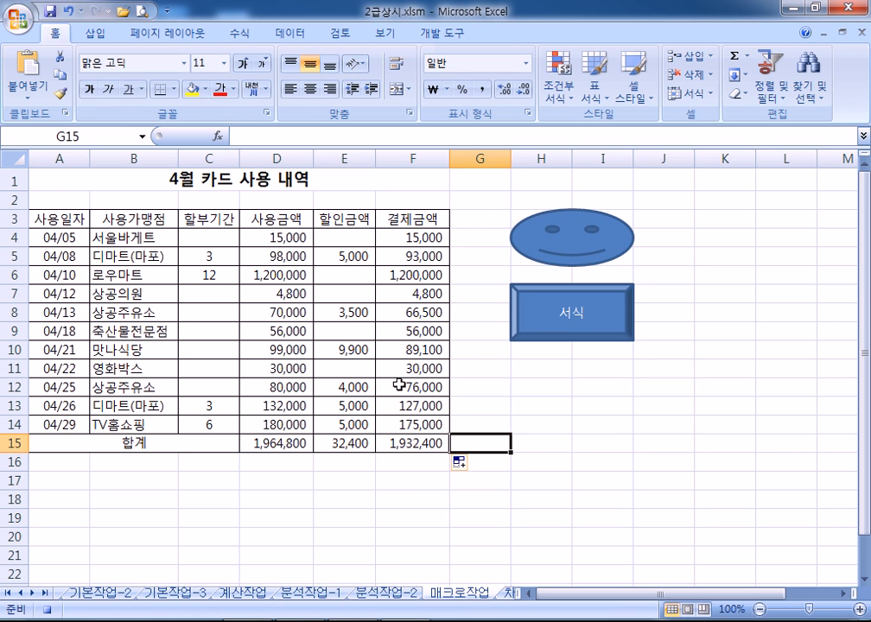
click(439, 37)
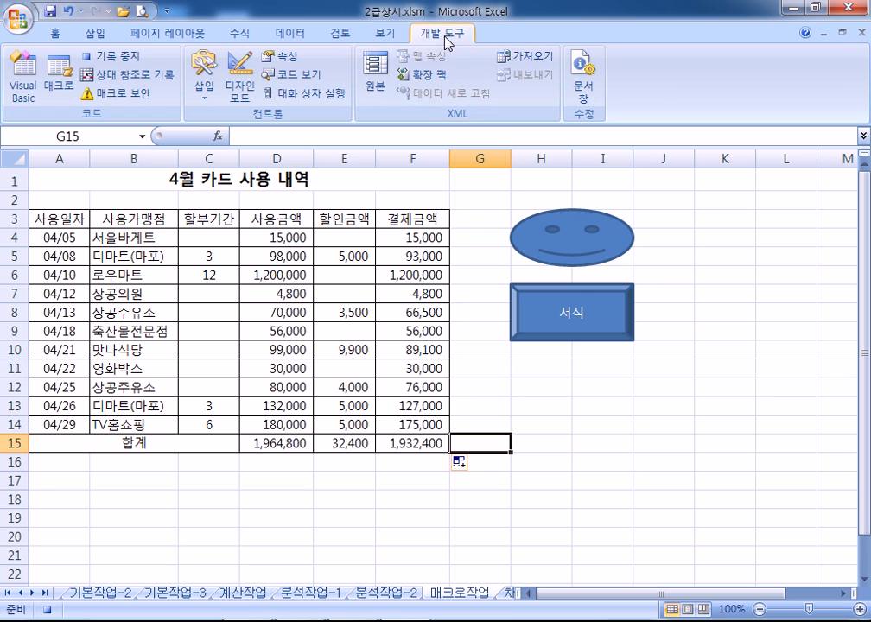
Stop recording the 합계 macro and return the Excel window to full size
click(47, 610)
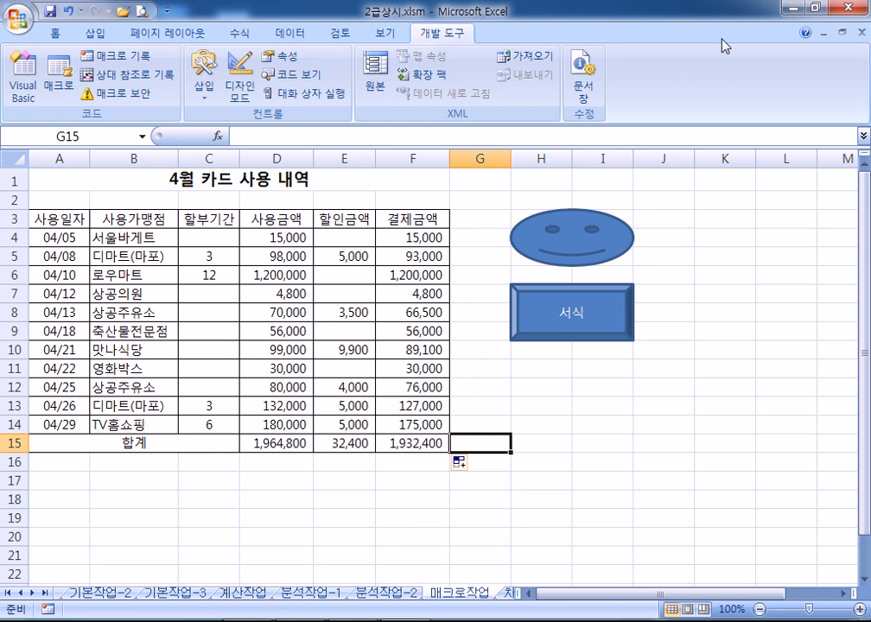
click(812, 6)
drag(344, 618, 342, 311)
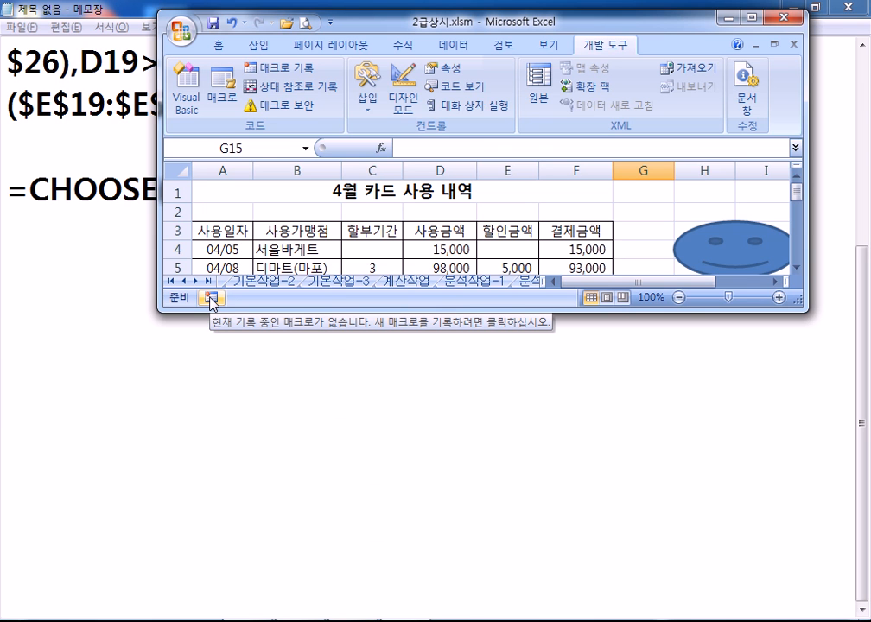
click(210, 296)
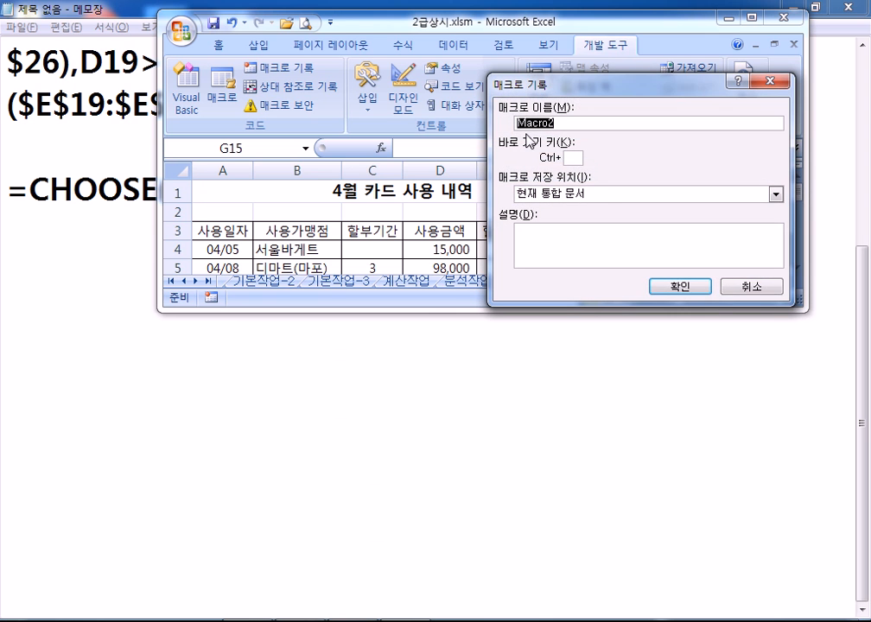
click(750, 287)
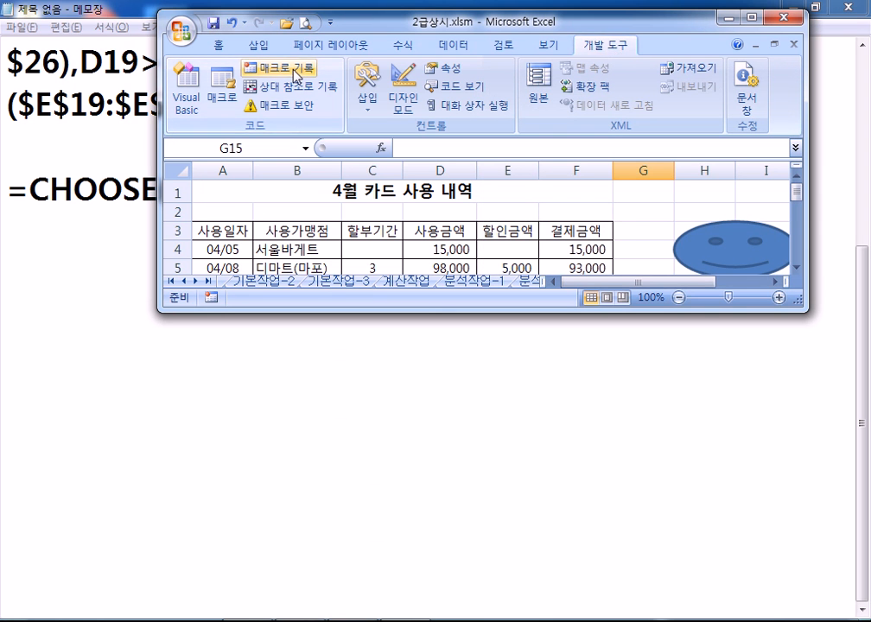
click(751, 16)
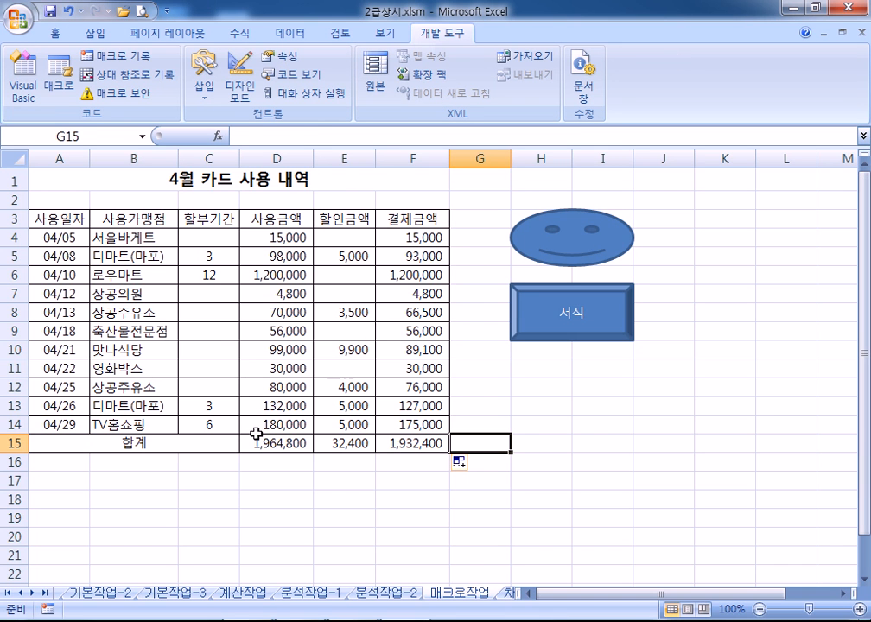
Clear the totals in D15:F15, then click the smiley face to refill them with 합계
drag(259, 449, 447, 442)
key(Delete)
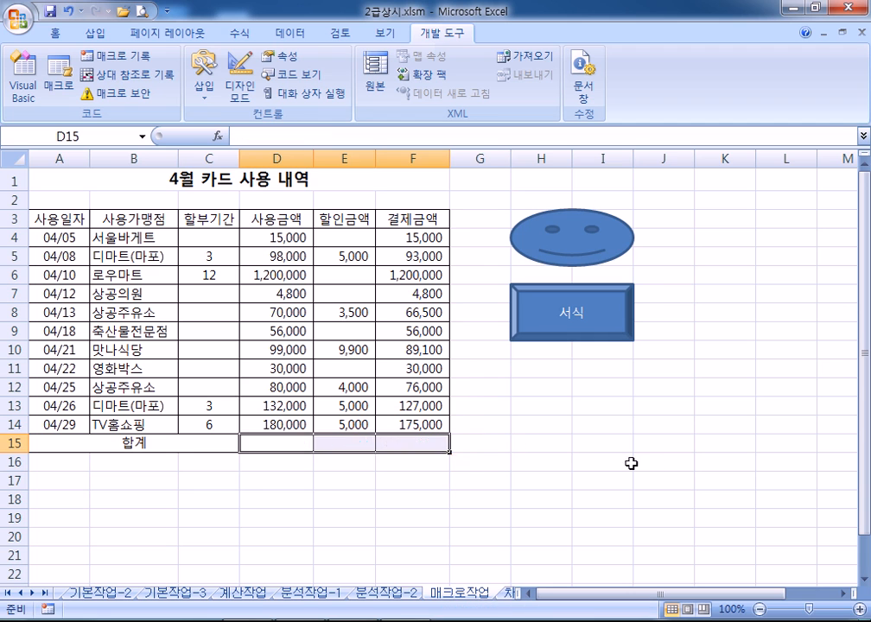
click(664, 461)
click(582, 246)
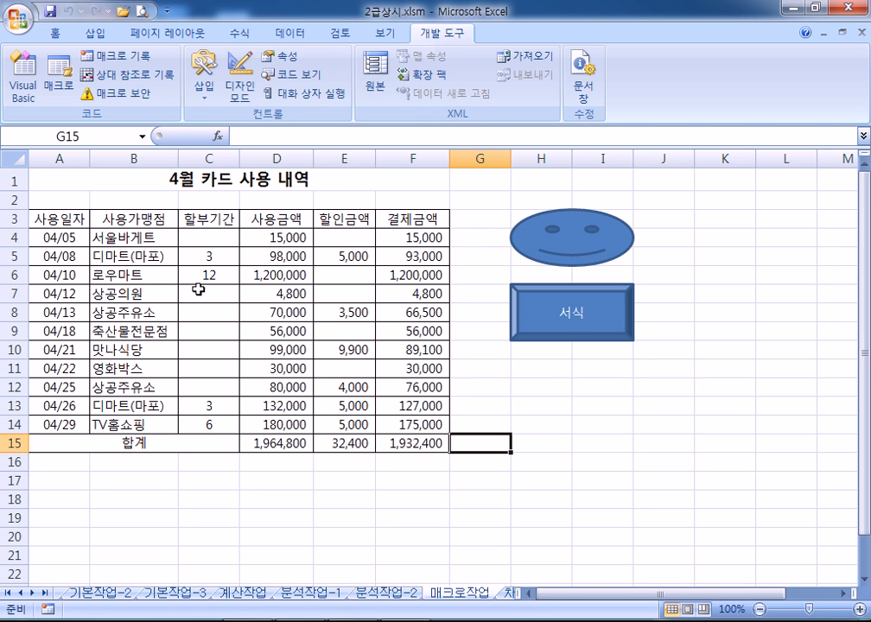
drag(40, 220, 389, 219)
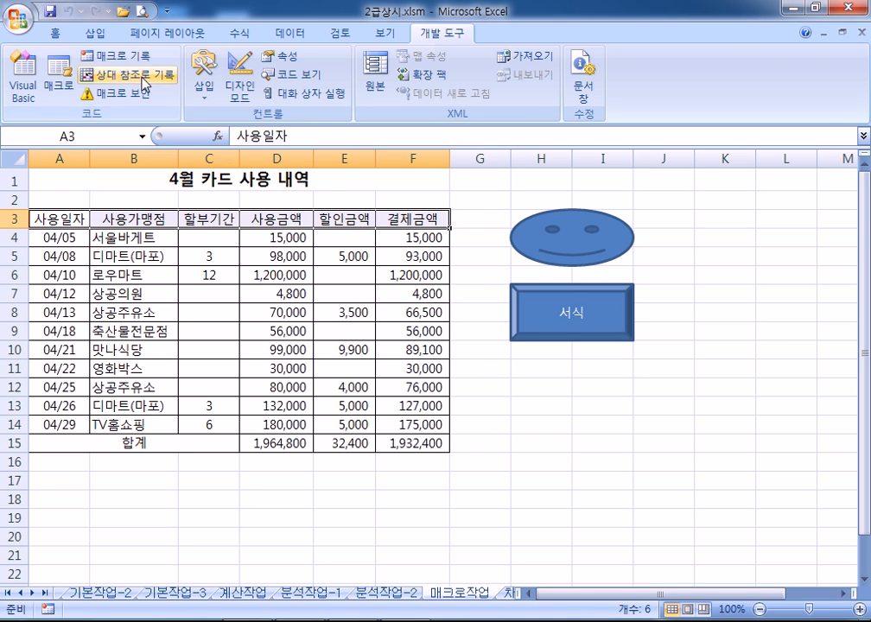
click(55, 34)
click(233, 90)
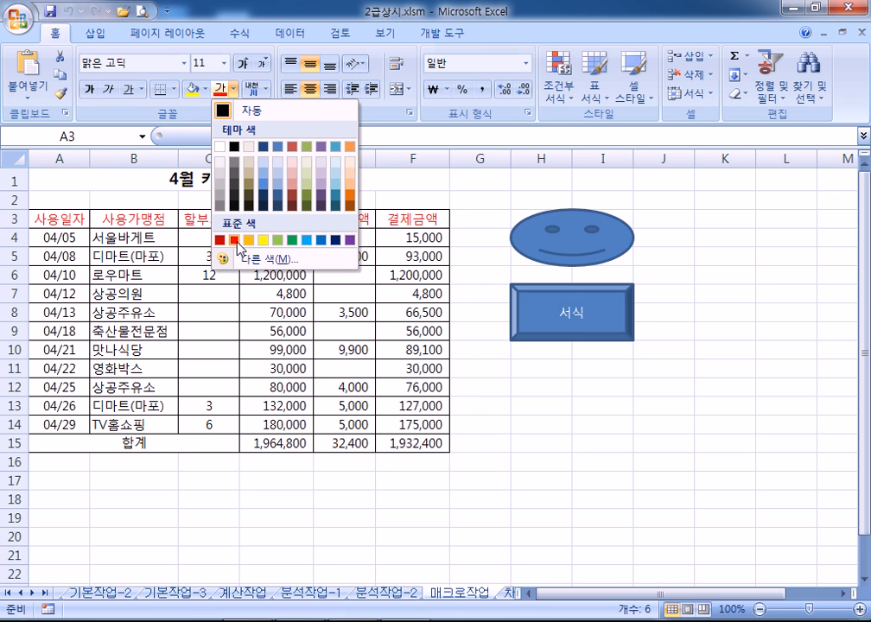
click(207, 90)
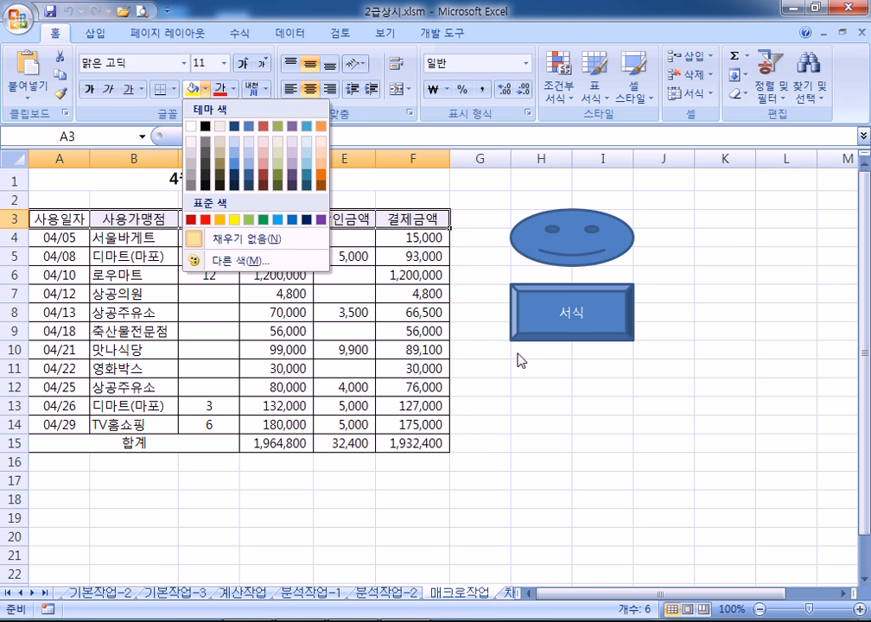
key(Escape)
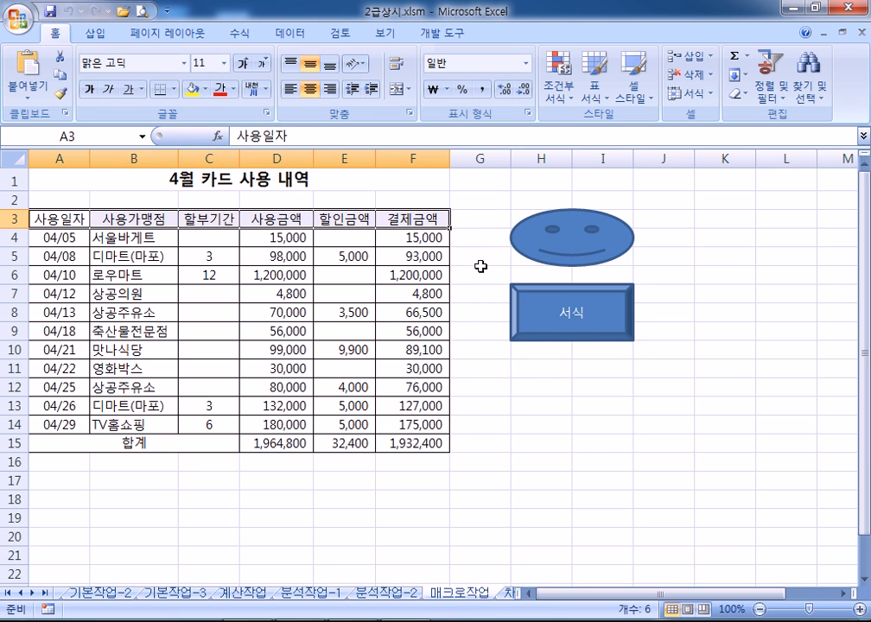
click(479, 258)
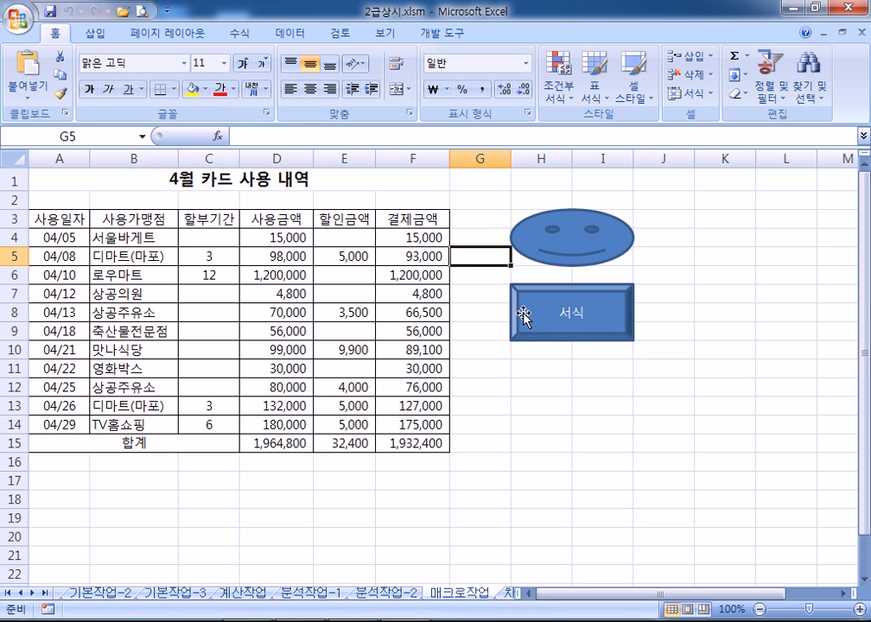
click(519, 318)
scroll(523, 318, down, 2)
scroll(557, 228, up, 1)
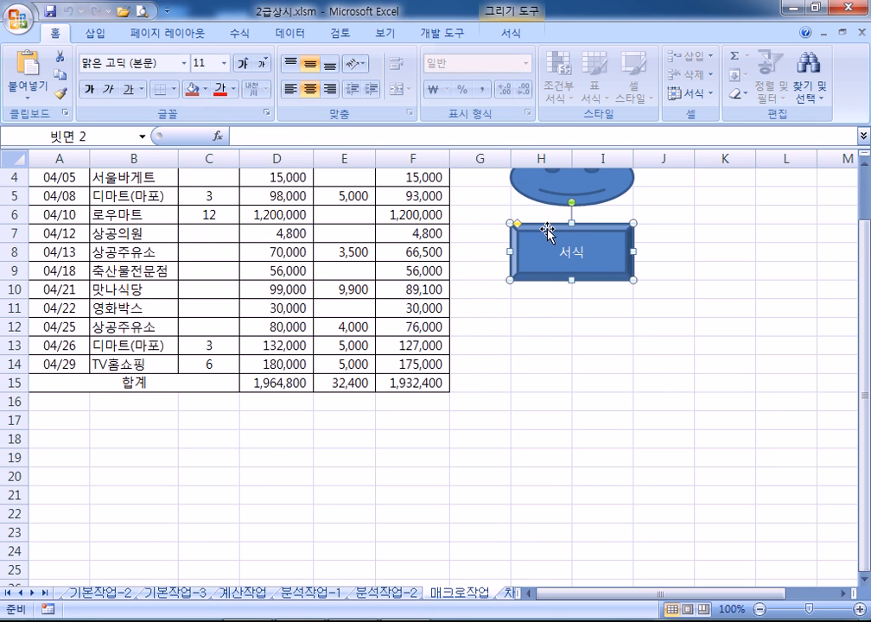
Assign the 서식 shape a new macro named 서식 and begin recording it
right_click(524, 233)
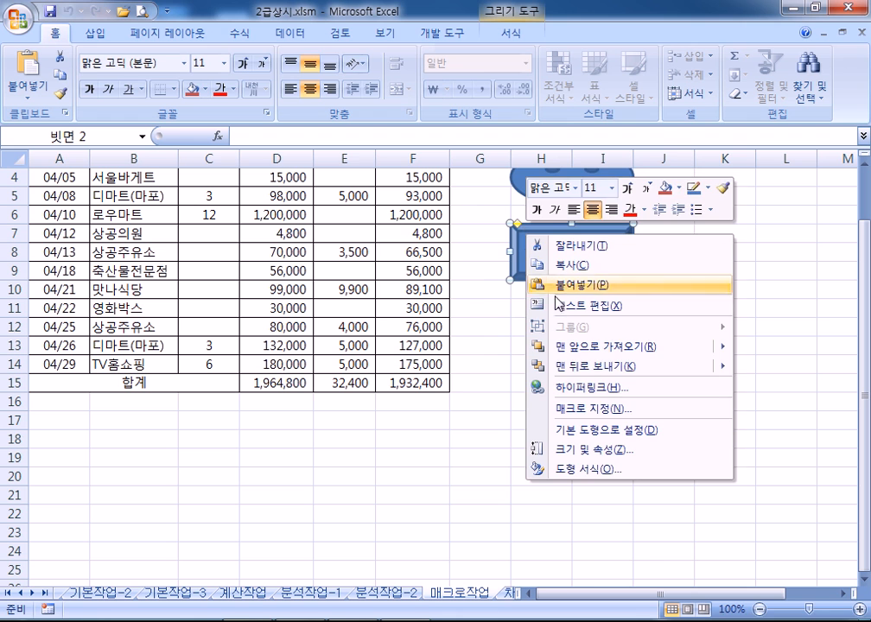
click(565, 405)
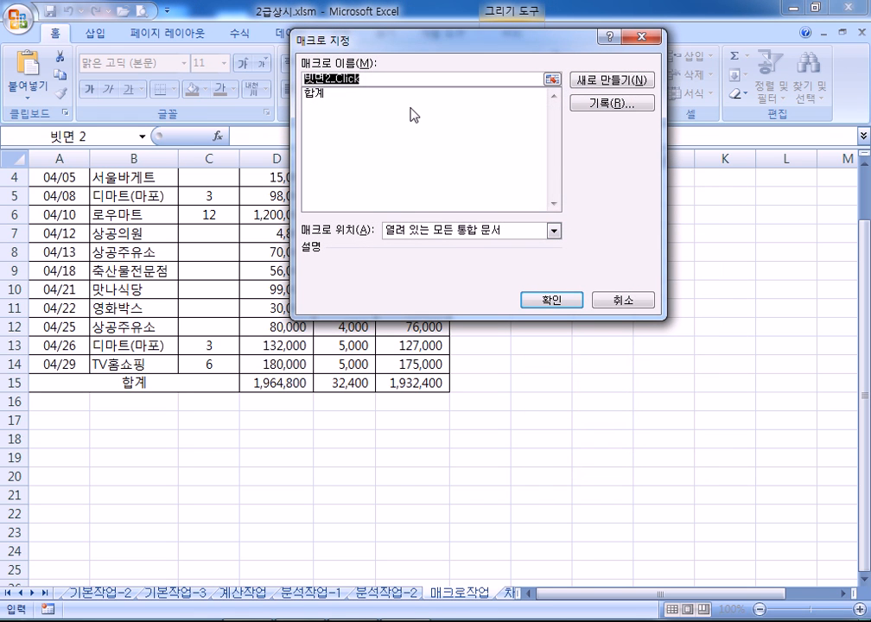
text(TJTLR)
key(BackSpace)
key(BackSpace)
key(BackSpace)
key(BackSpace)
text(tjtl)
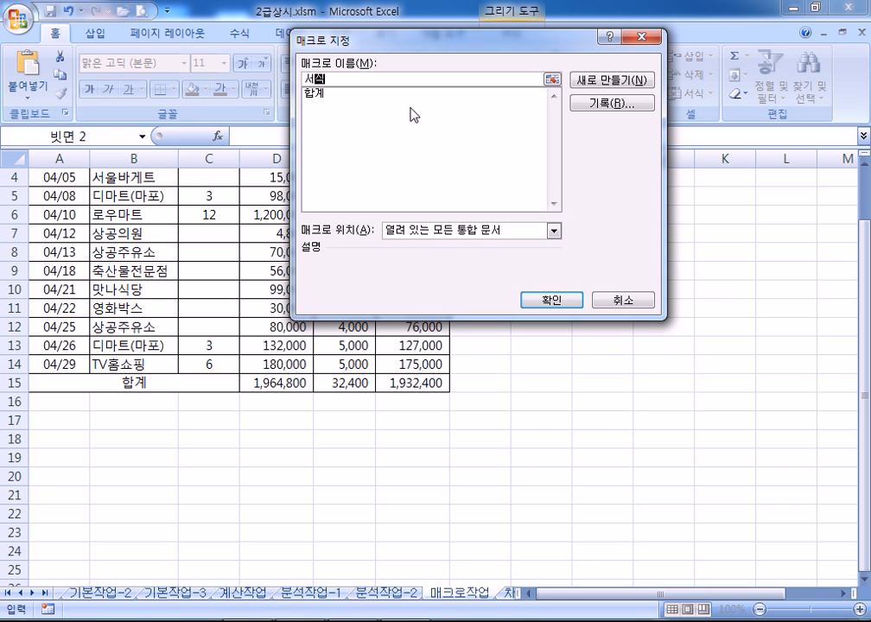
click(615, 106)
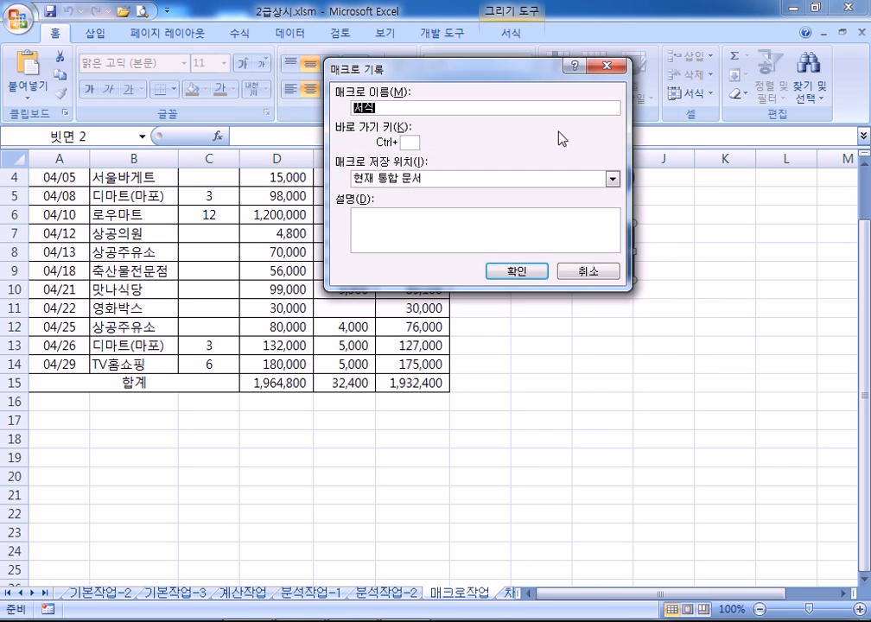
click(516, 272)
click(52, 217)
Give header row A3:F3 red text on a blue fill
drag(52, 218, 397, 218)
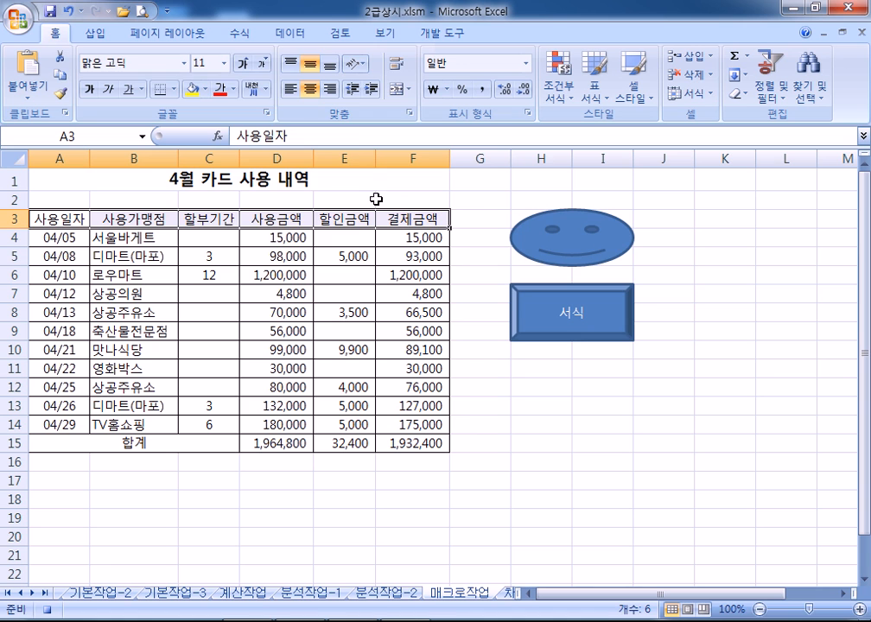
click(234, 89)
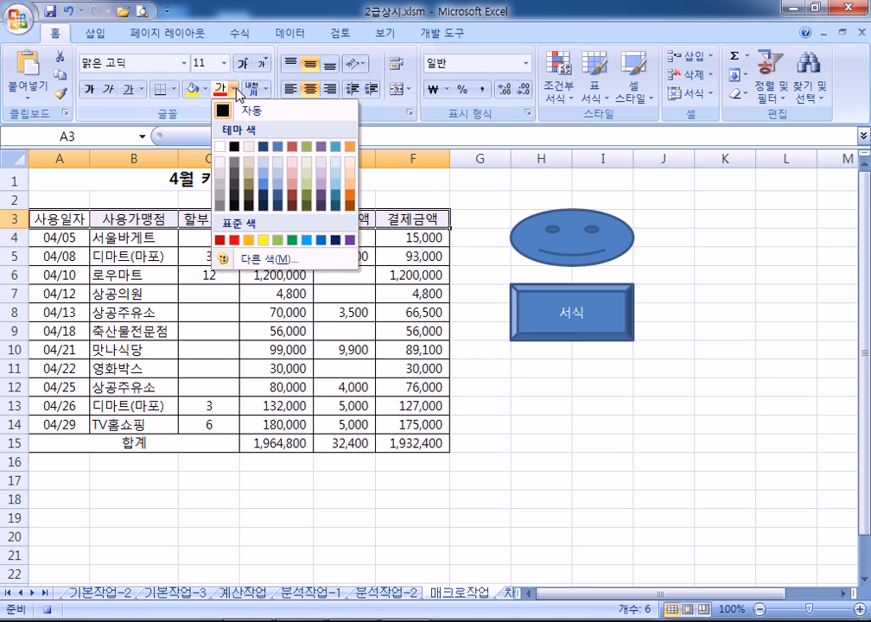
click(234, 241)
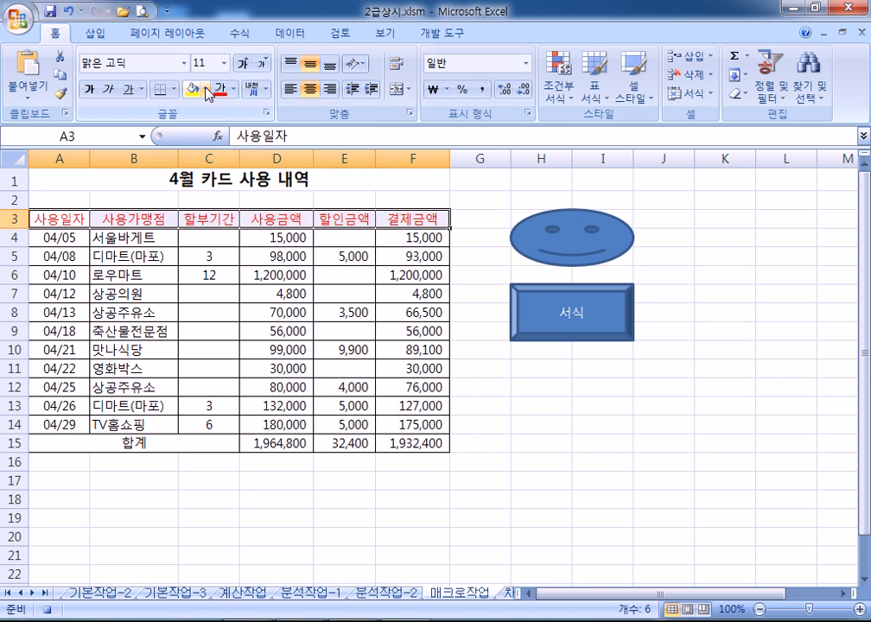
click(205, 89)
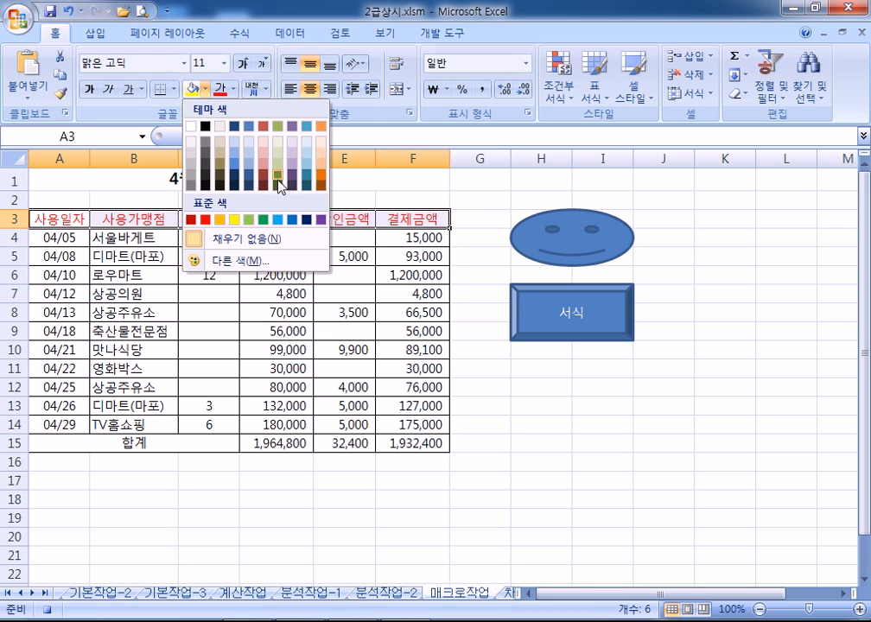
click(294, 221)
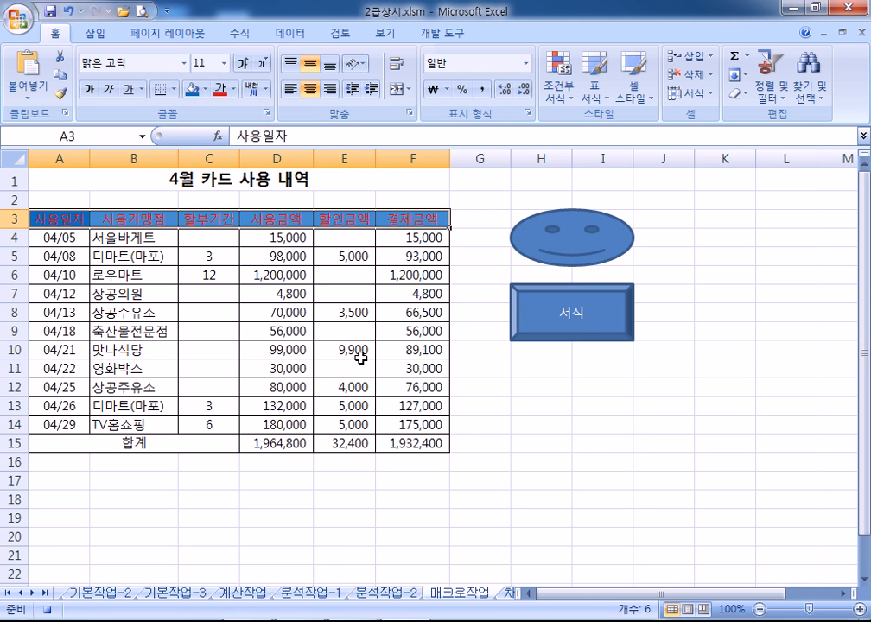
Select A2 and stop recording the 서식 macro from the 개발 도구 tab
click(58, 196)
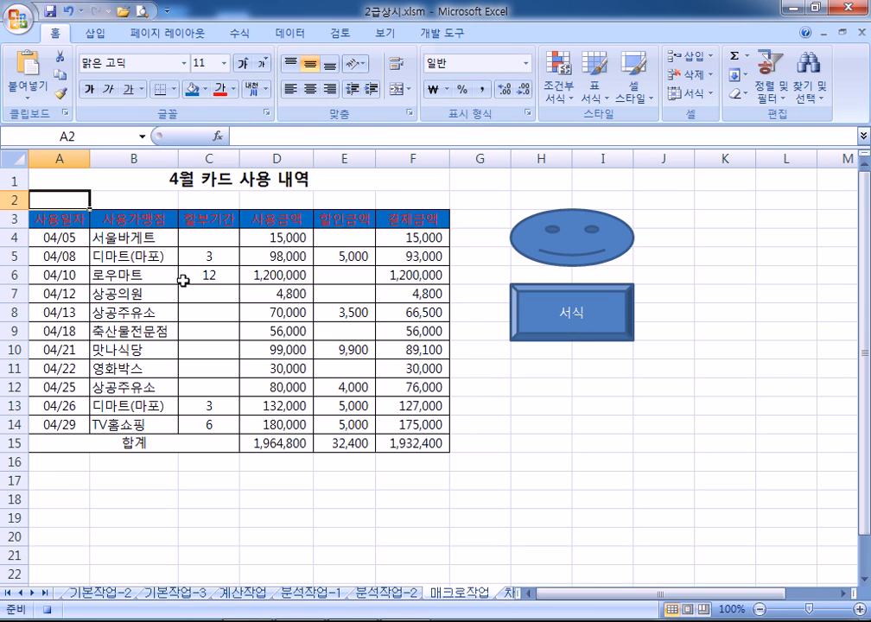
click(430, 32)
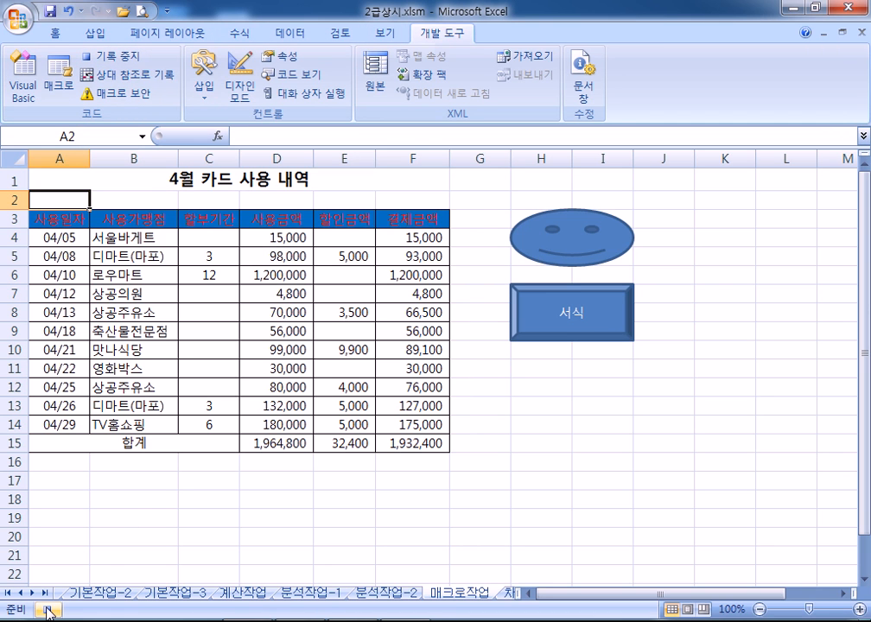
click(125, 59)
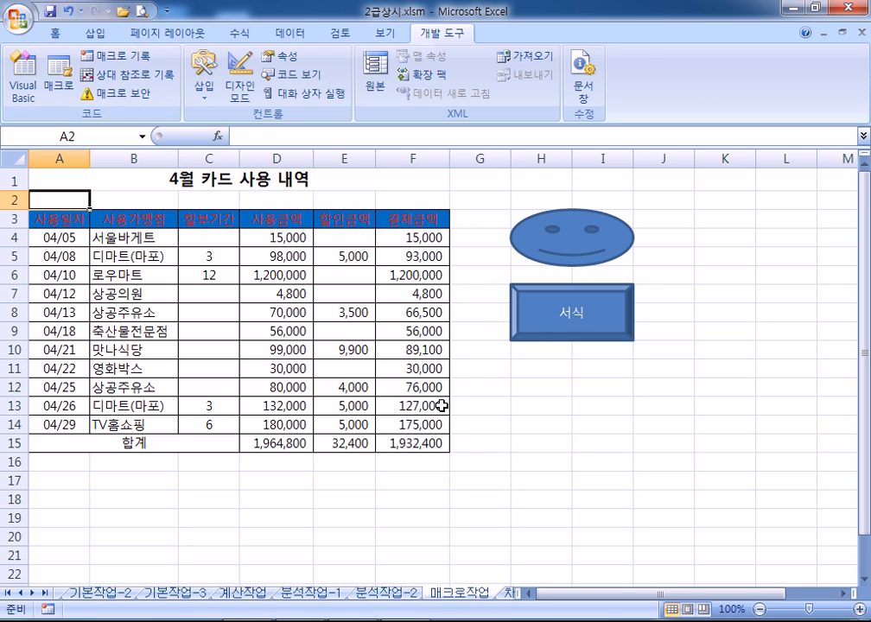
Reset A3:F3 to automatic font colour and no fill, then run the 서식 macro button
drag(47, 220, 406, 223)
click(54, 32)
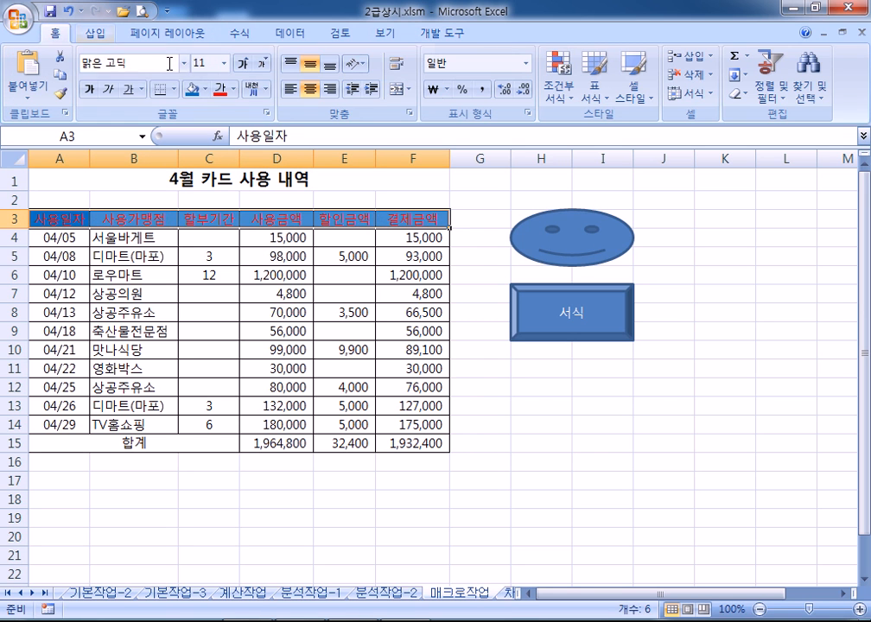
click(234, 90)
click(233, 108)
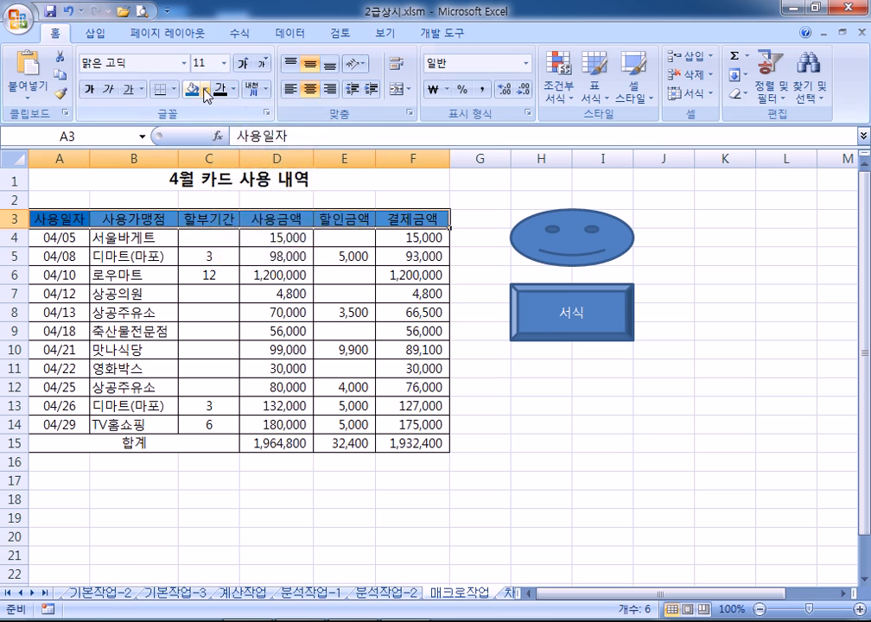
click(205, 90)
click(235, 239)
click(569, 484)
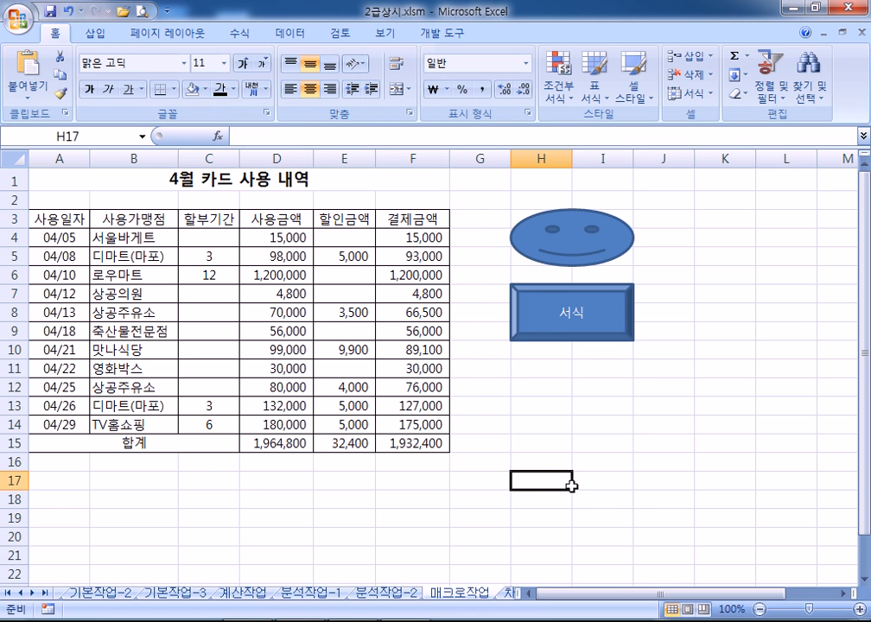
click(529, 308)
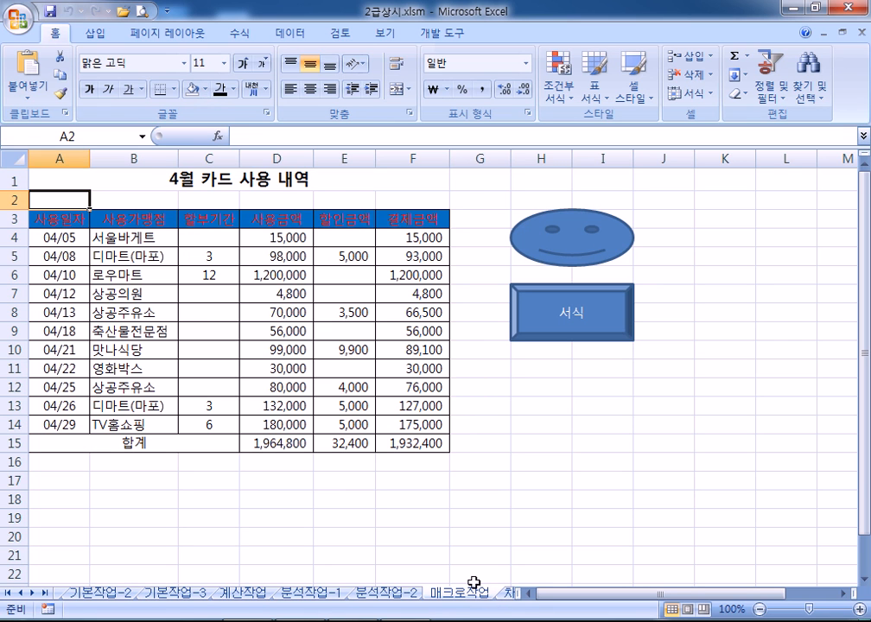
Switch to the 차트작업 sheet, scroll to its chart, and select the 수출총액 series
click(508, 595)
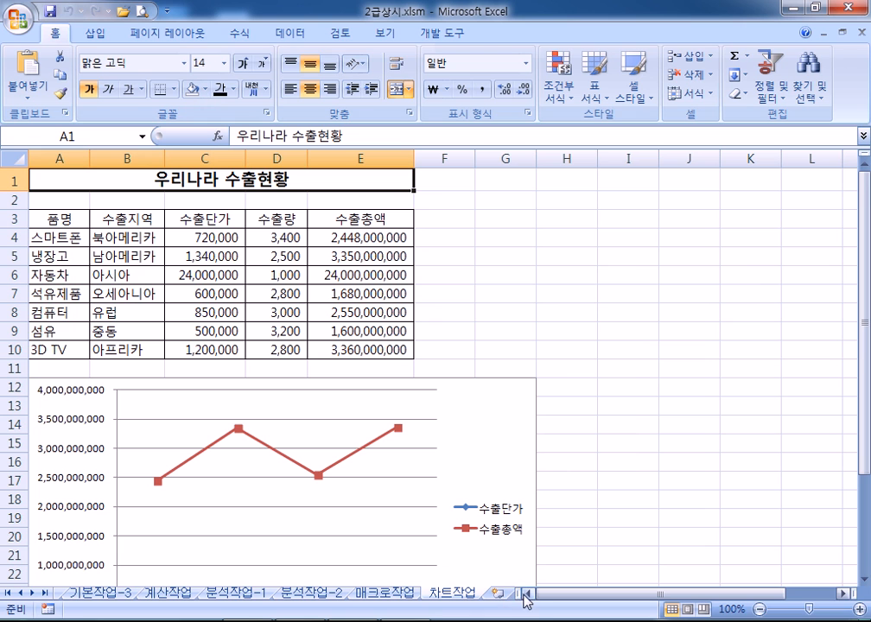
drag(517, 593, 653, 589)
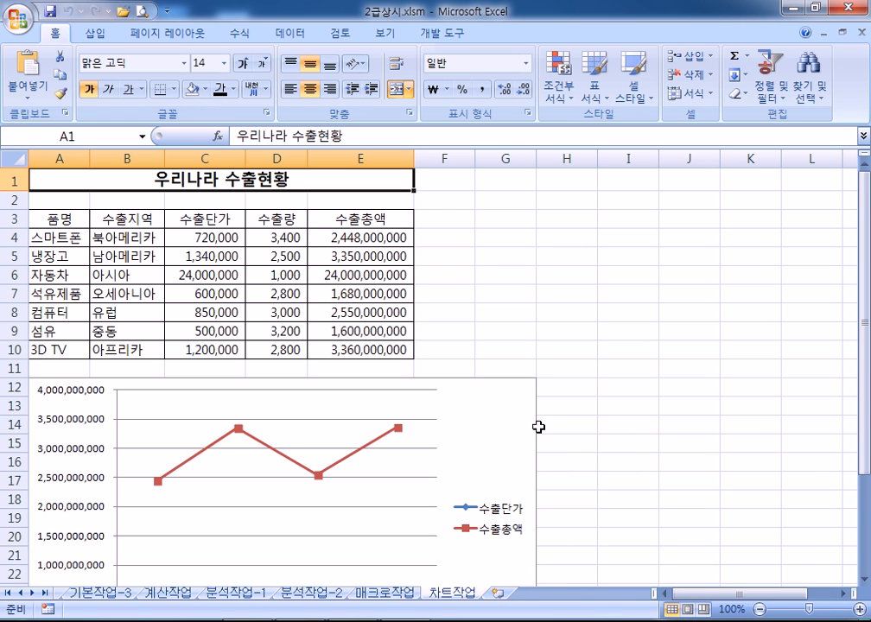
scroll(492, 421, down, 2)
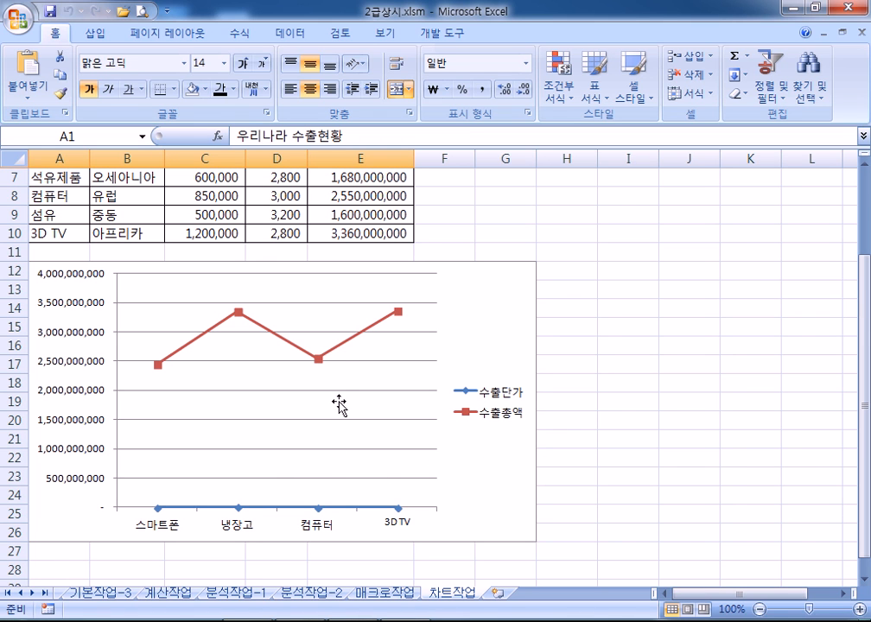
click(343, 351)
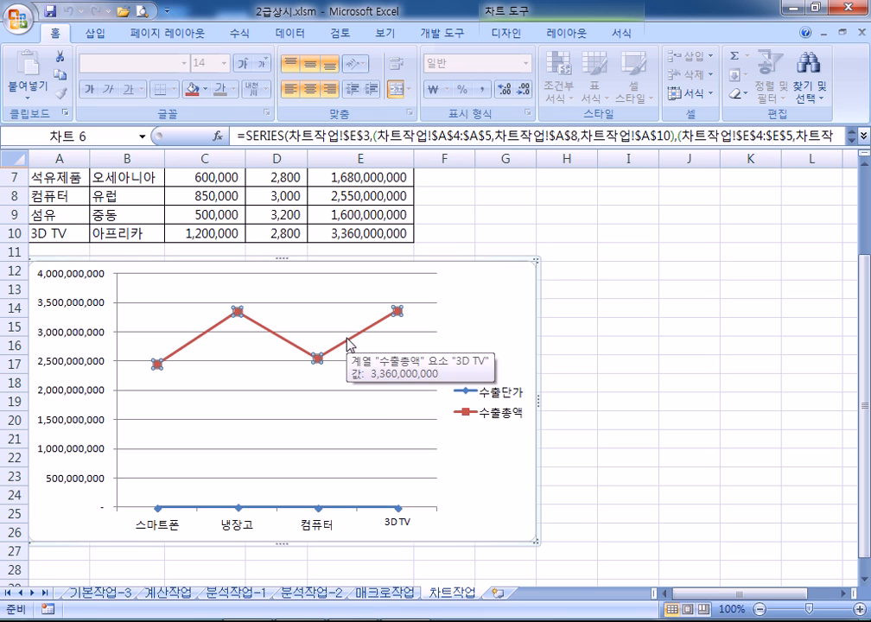
Change the 수출총액 series chart type to clustered column
click(396, 311)
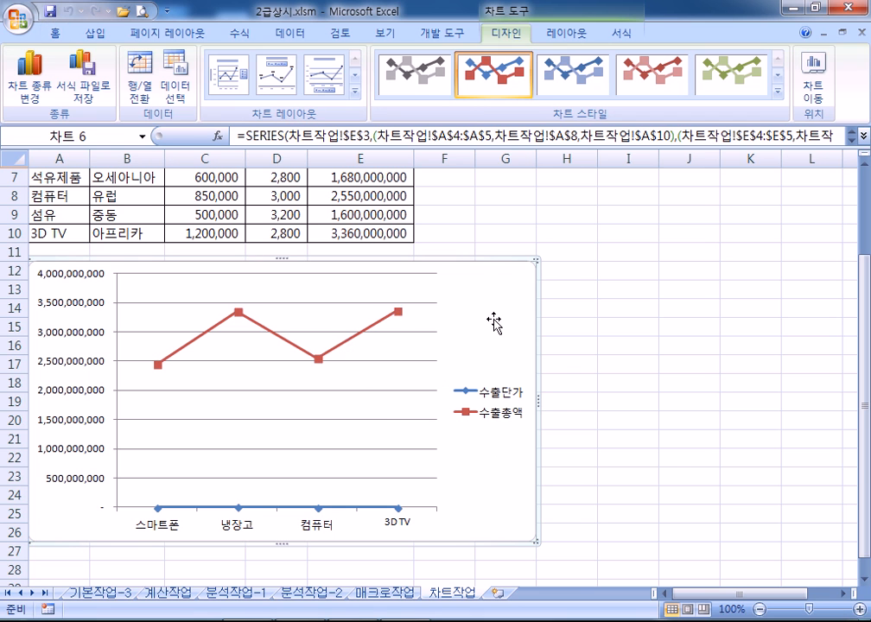
click(391, 321)
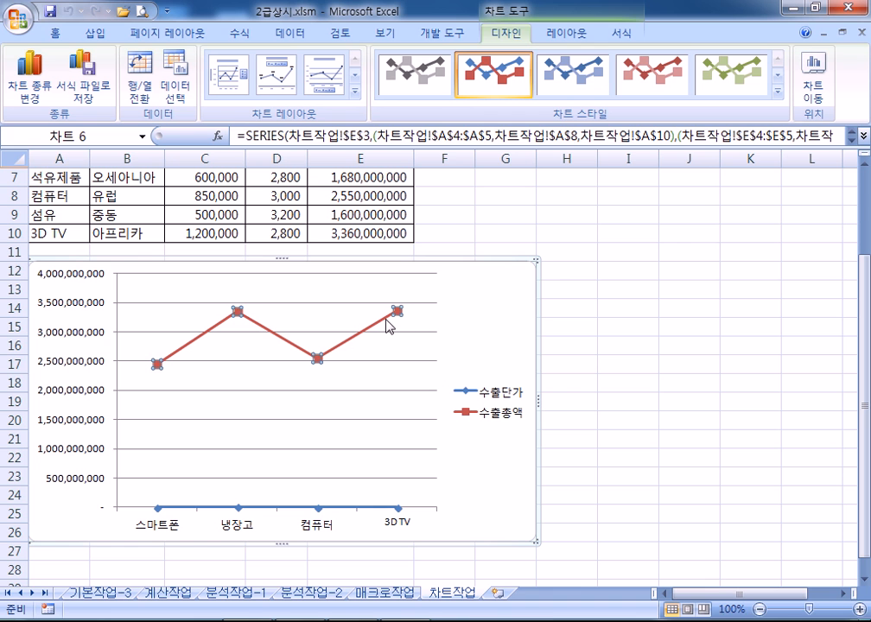
click(33, 73)
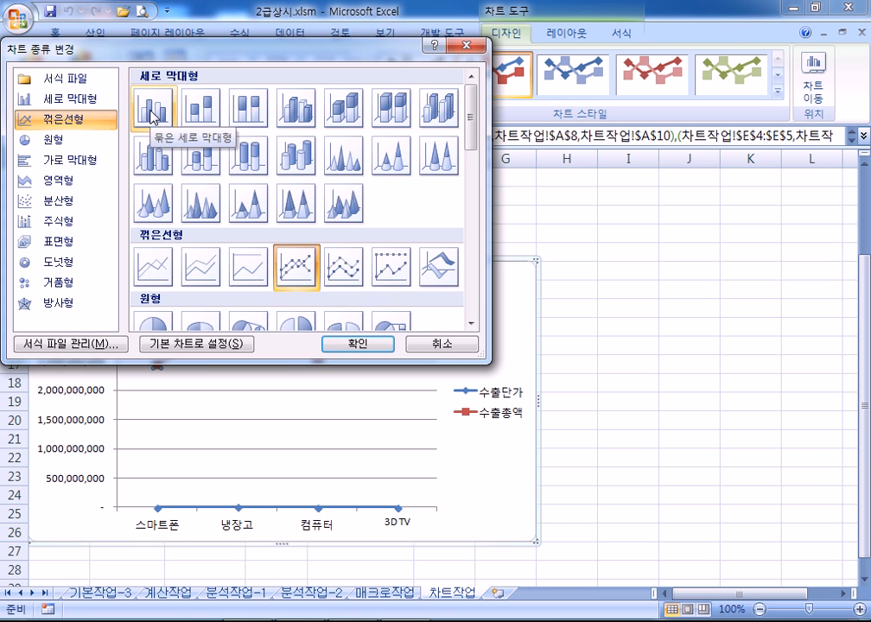
click(152, 110)
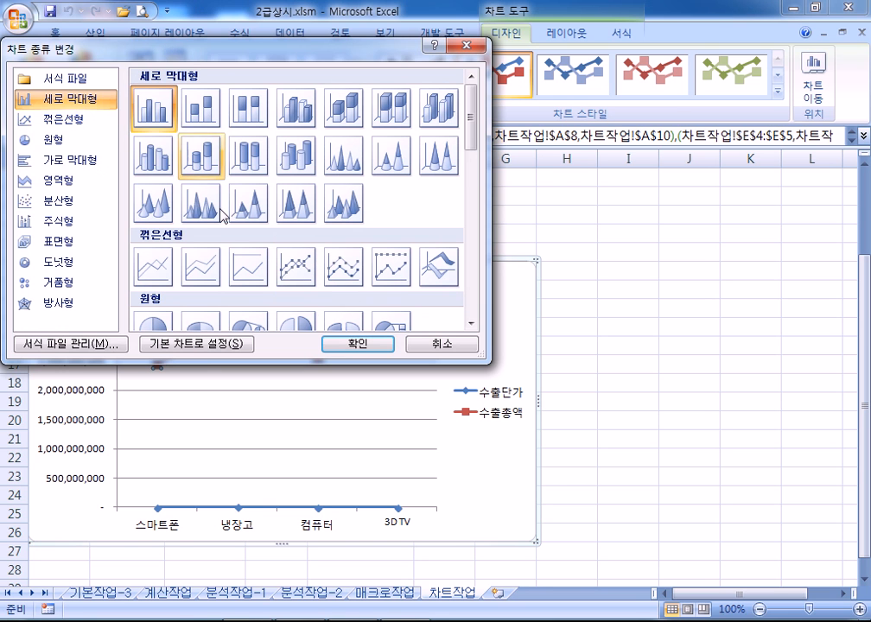
click(357, 343)
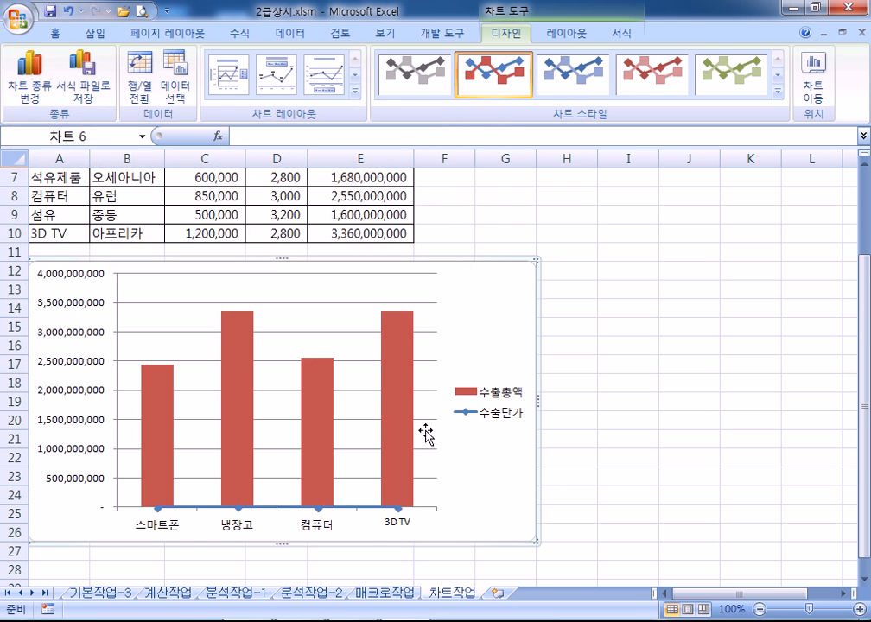
Plot the 수출총액 columns on the secondary axis via 데이터 계열 서식
right_click(403, 348)
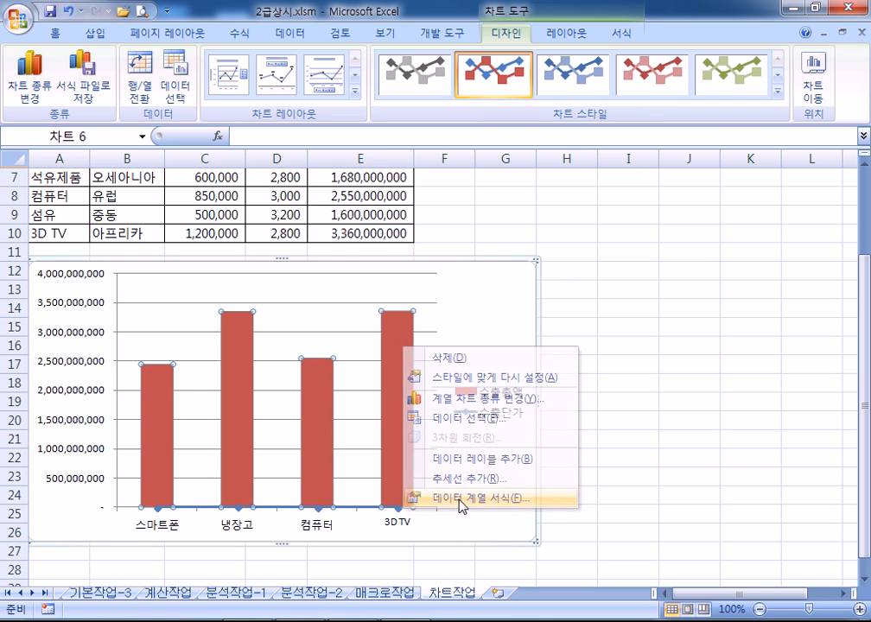
click(454, 499)
click(377, 311)
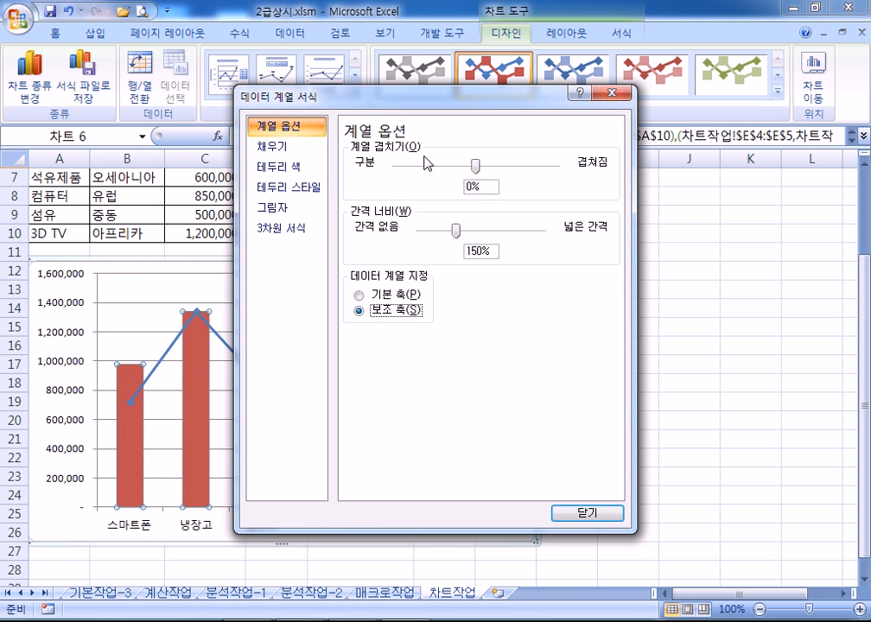
drag(393, 108, 719, 111)
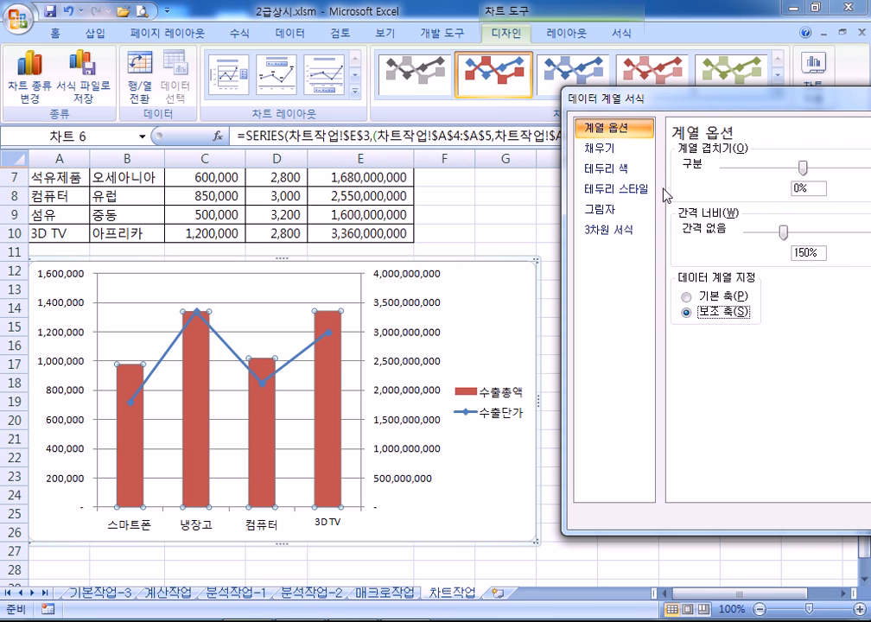
drag(676, 103, 579, 17)
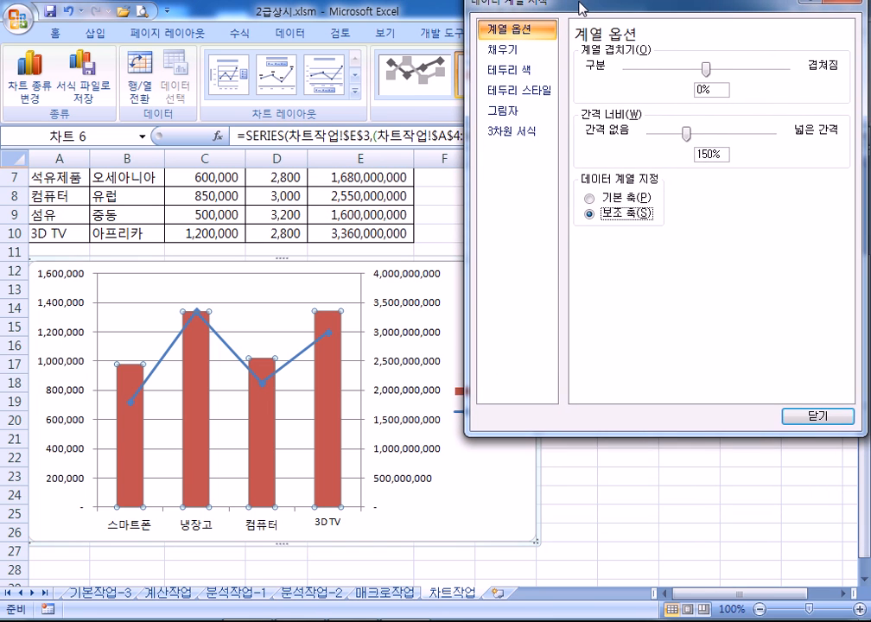
click(816, 424)
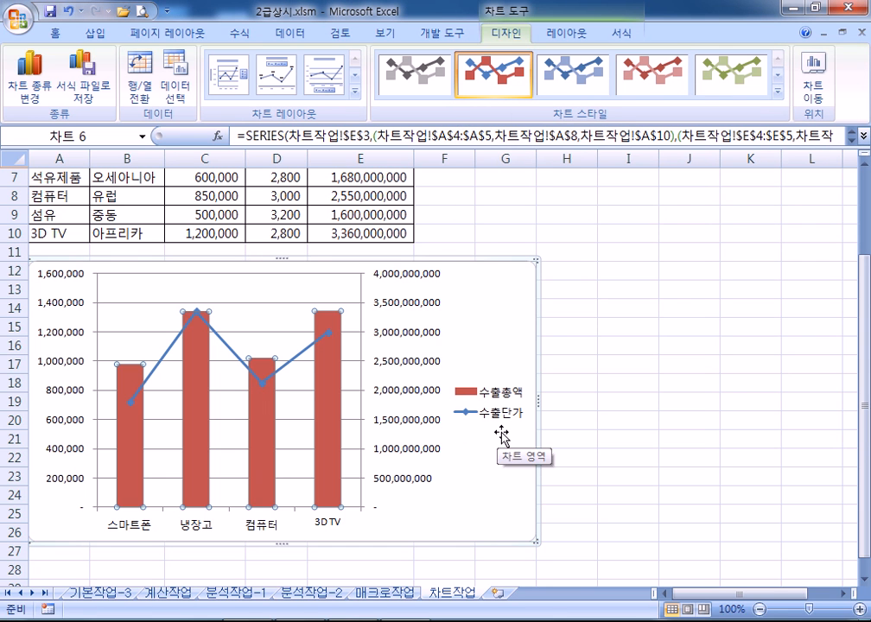
Fix the primary value axis major unit at 400,000, then select the secondary axis
click(67, 313)
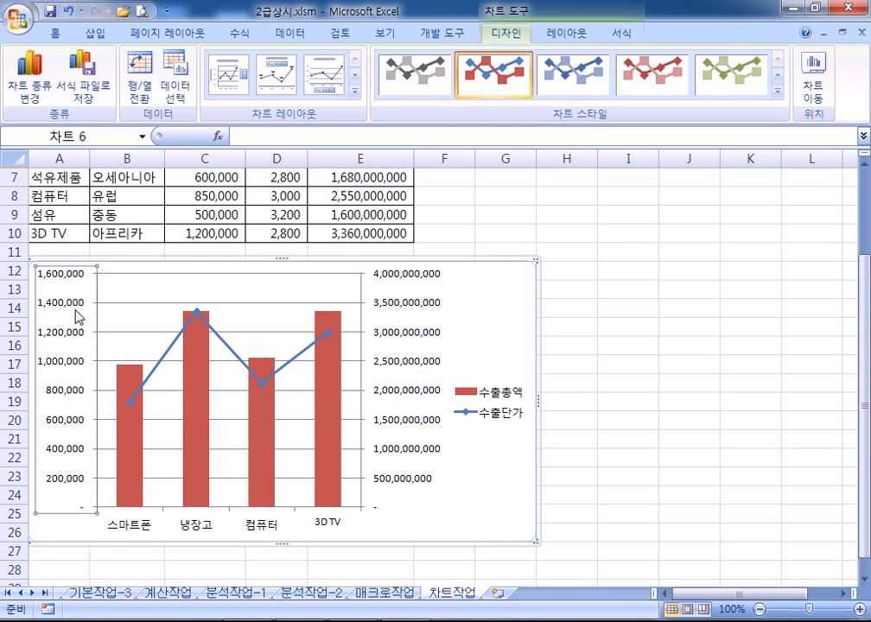
double_click(76, 313)
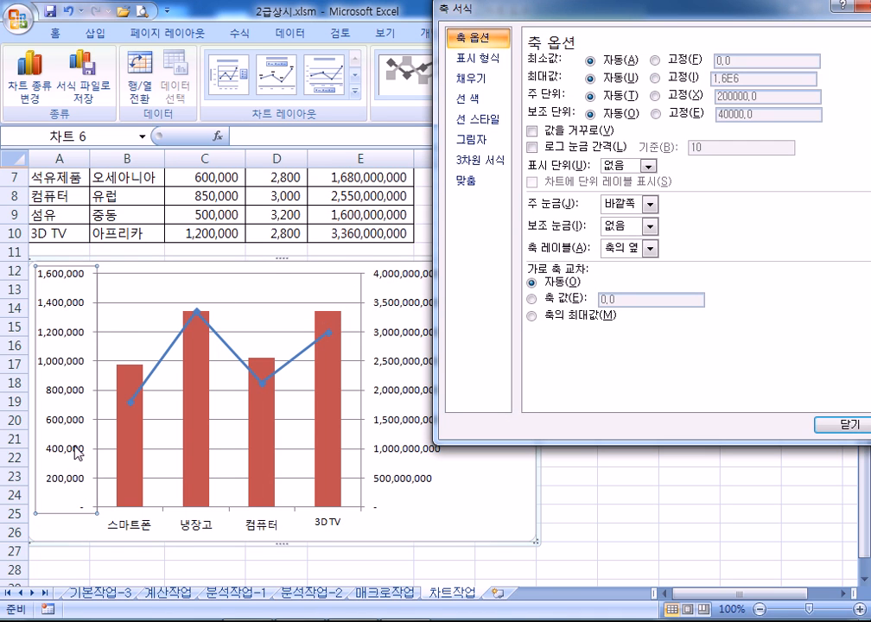
click(670, 97)
click(720, 96)
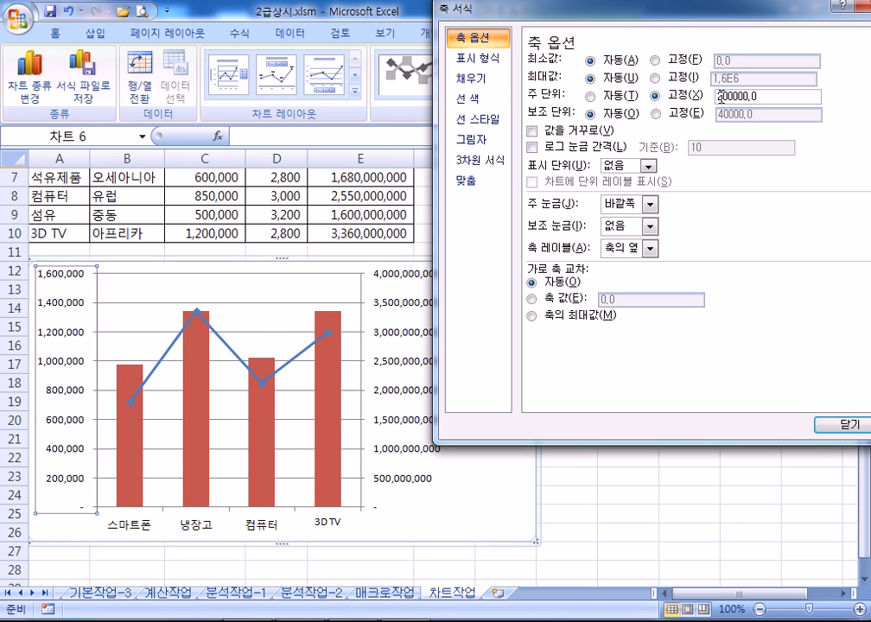
key(BackSpace)
text(4)
click(402, 339)
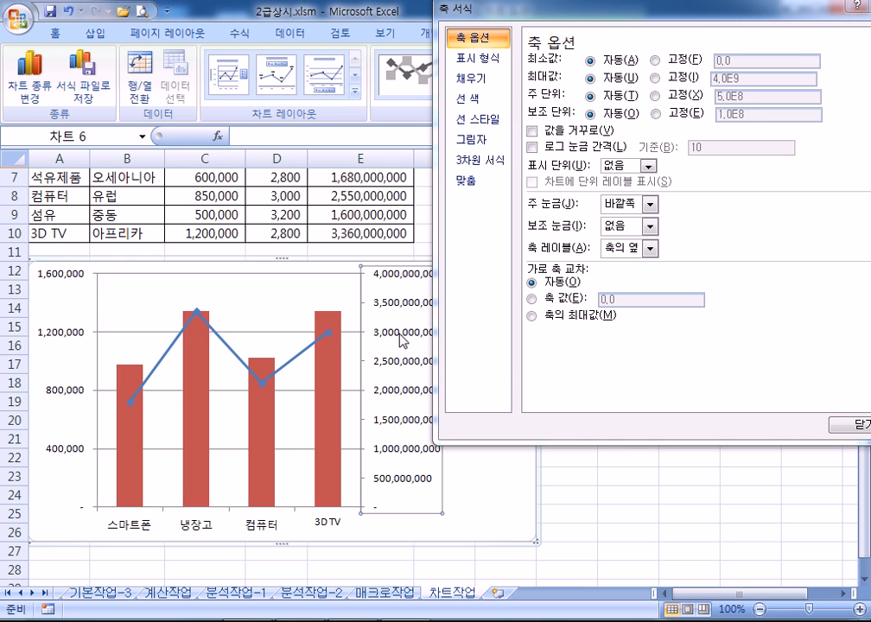
Try a fixed major unit on the secondary axis, then revert it to automatic
click(655, 96)
double_click(751, 98)
text(10000000)
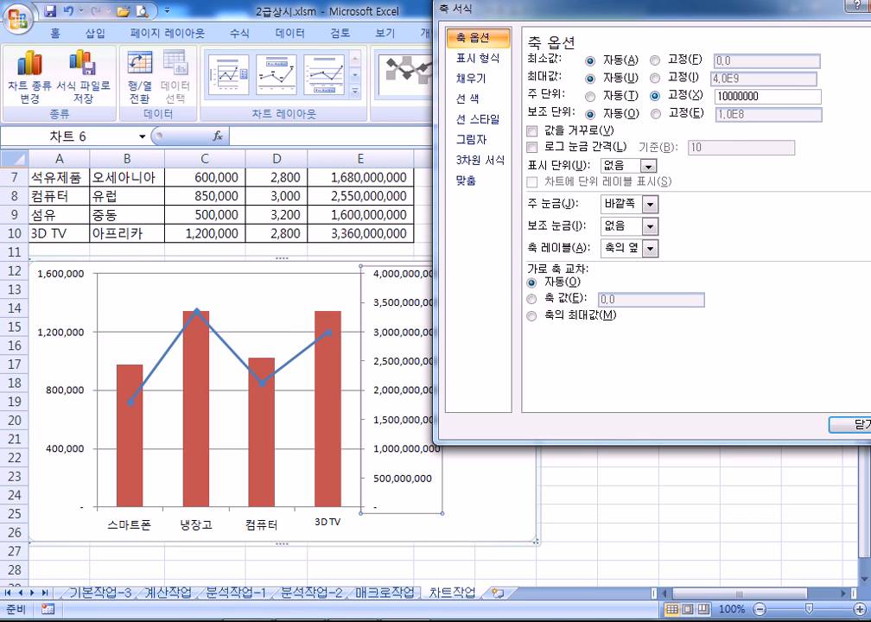
key(Tab)
click(766, 98)
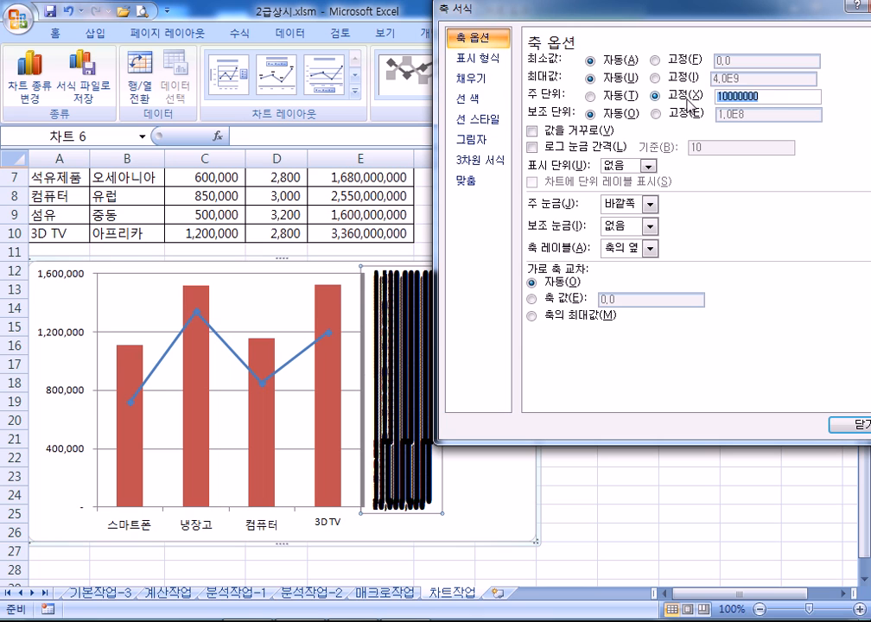
click(632, 91)
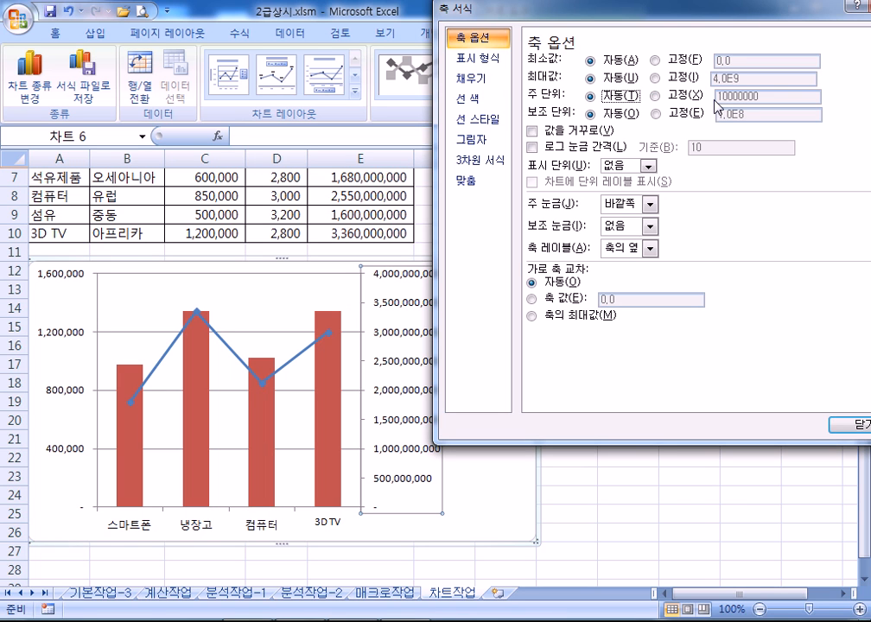
Set the secondary axis major unit to a fixed 1,000,000,000 and move the dialog aside
click(760, 96)
click(783, 93)
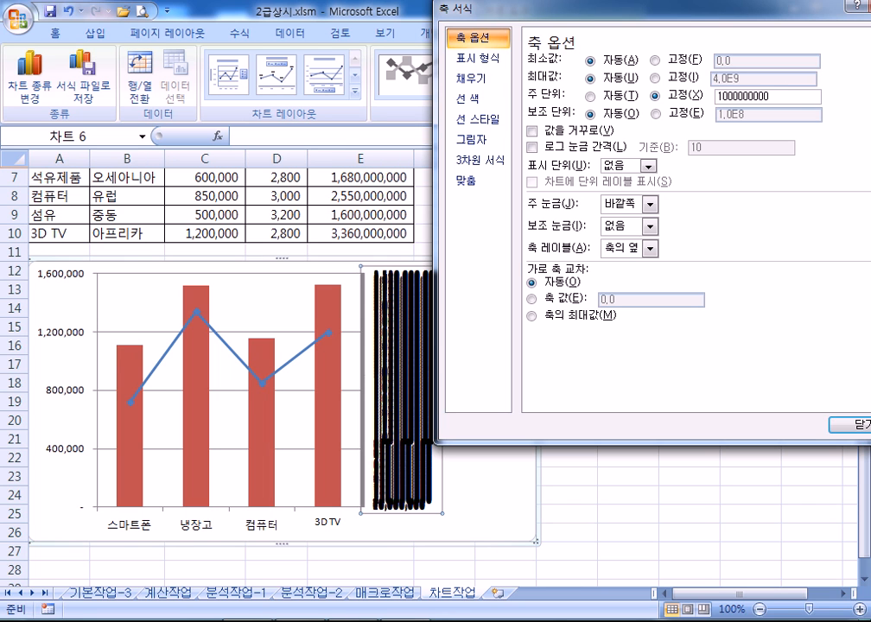
text(00)
key(Tab)
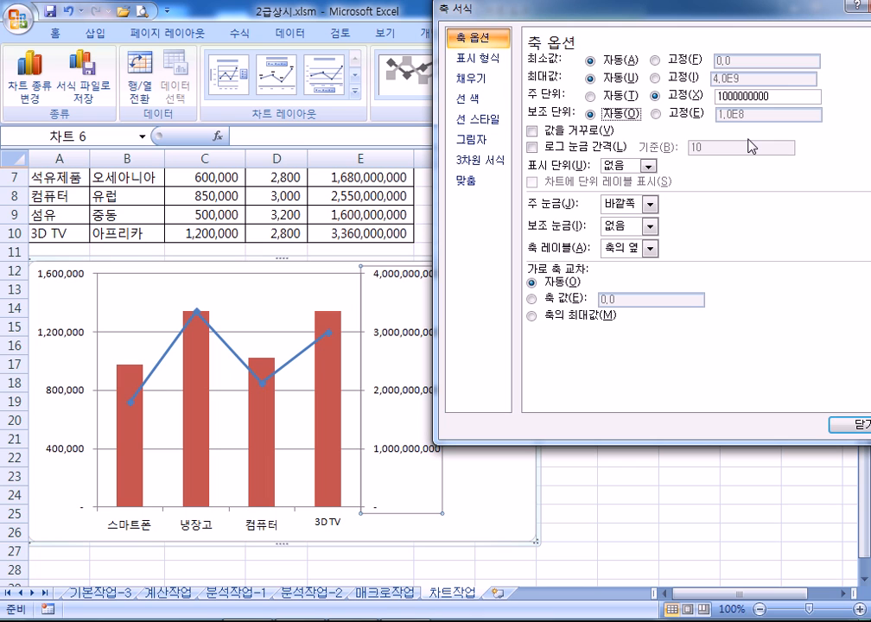
click(787, 96)
key(Tab)
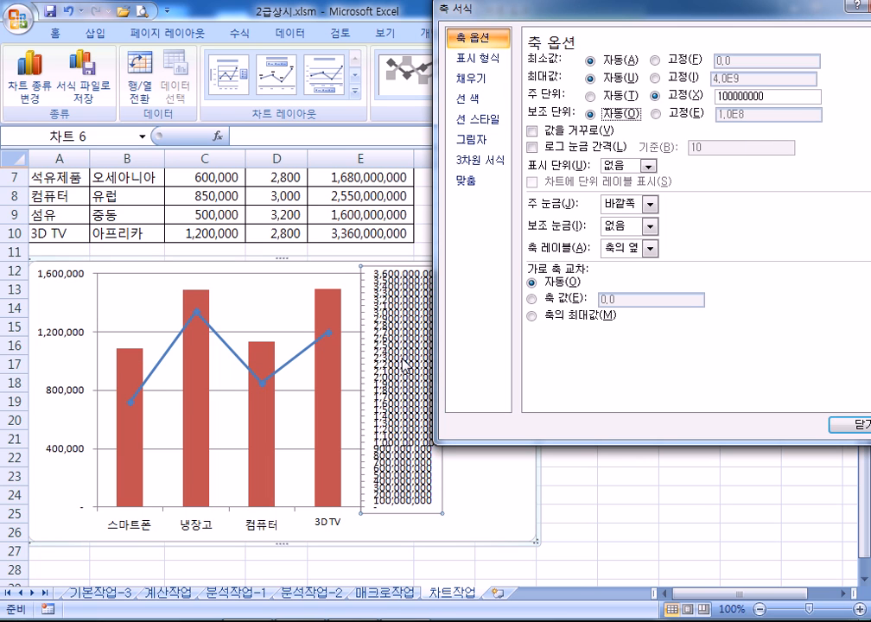
click(593, 96)
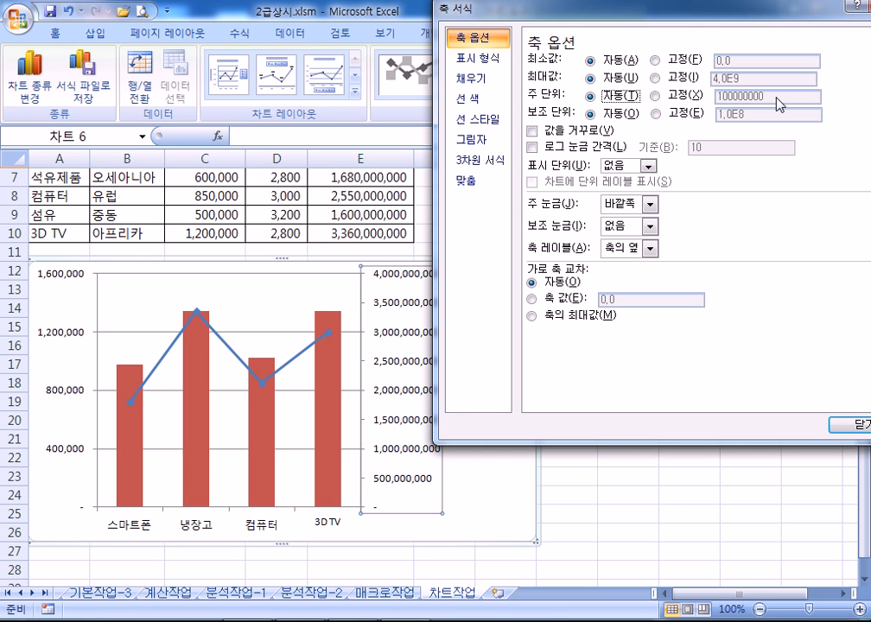
click(673, 97)
click(783, 94)
text(0)
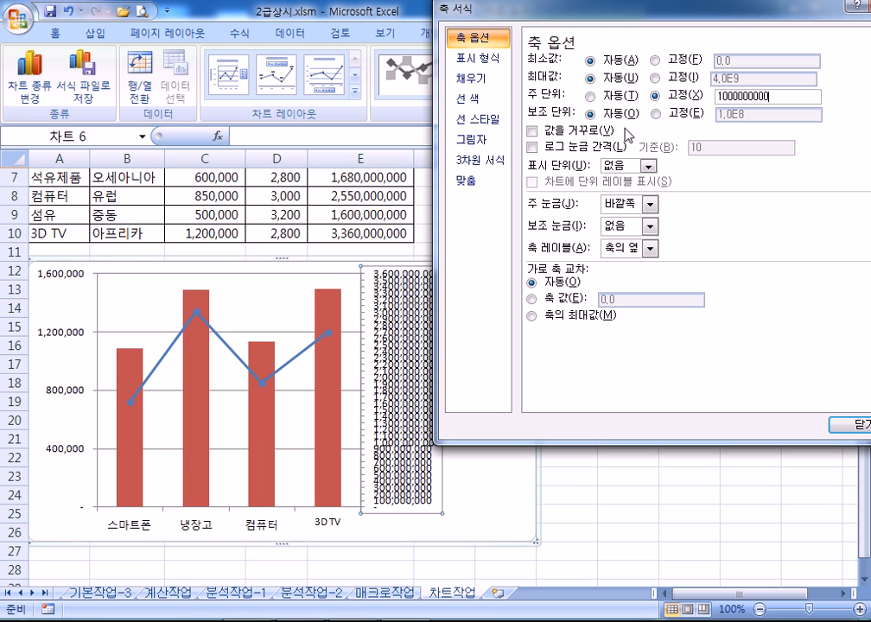
click(591, 114)
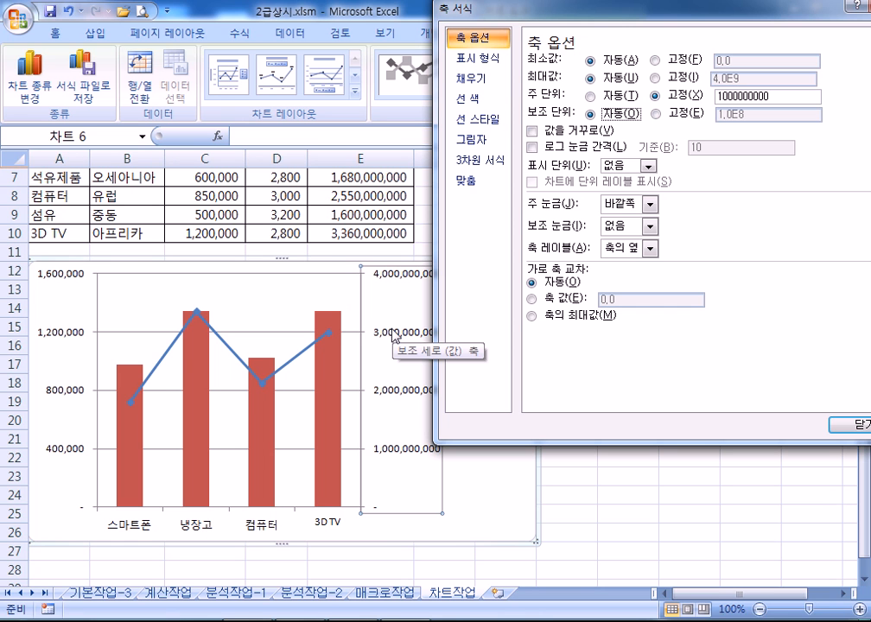
drag(473, 10, 652, 140)
Place a title above the chart reading 가전제품 수출현황, replacing the 차트 제목 placeholder
click(478, 313)
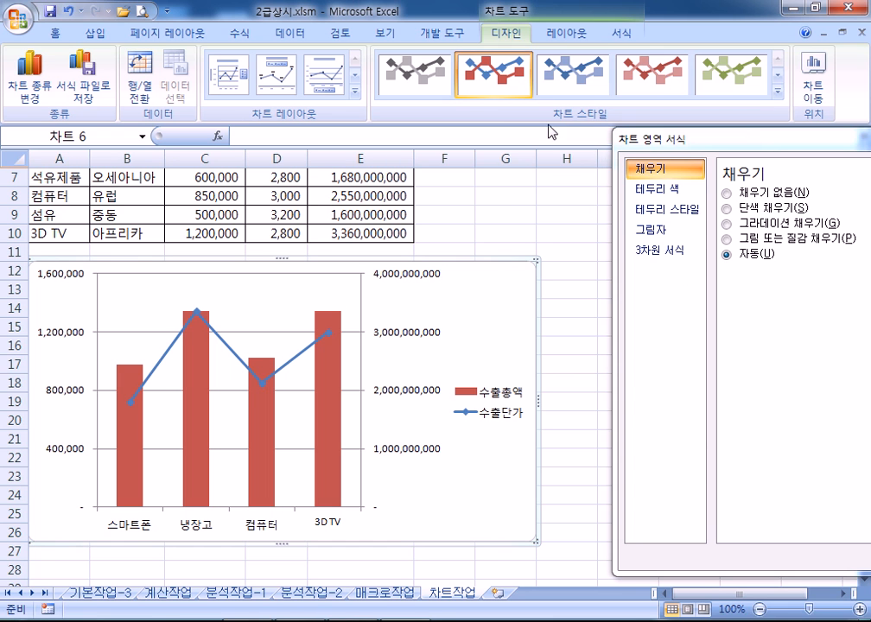
click(561, 35)
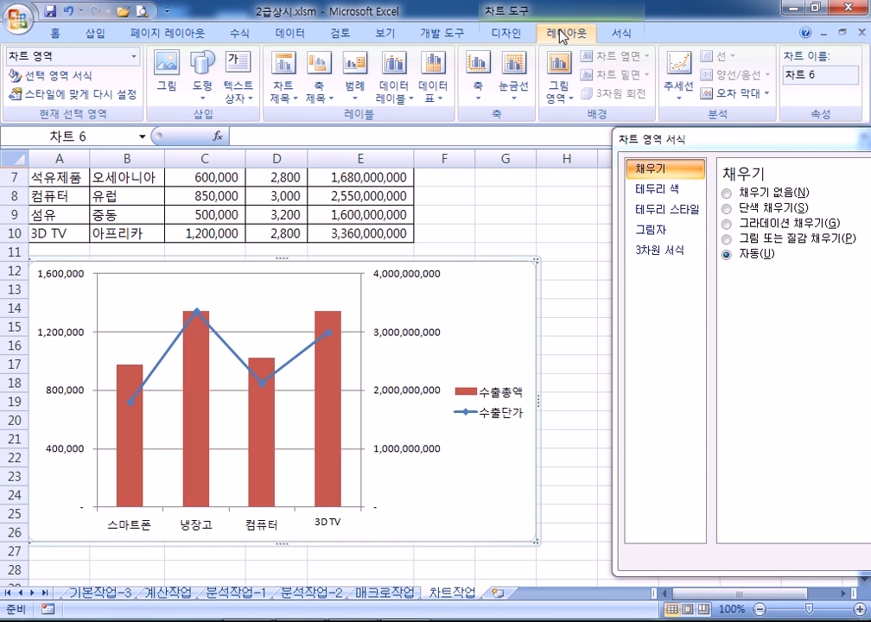
click(285, 86)
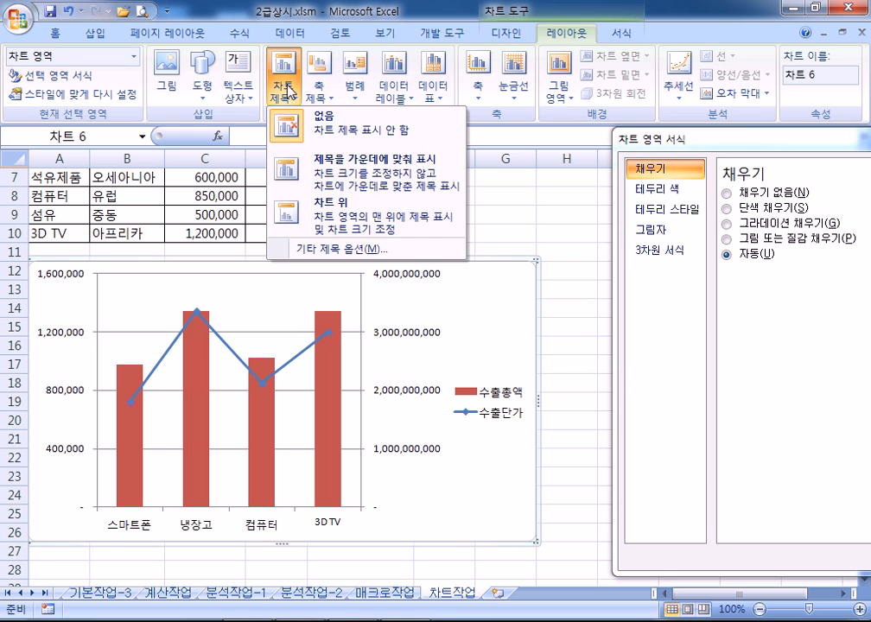
click(319, 218)
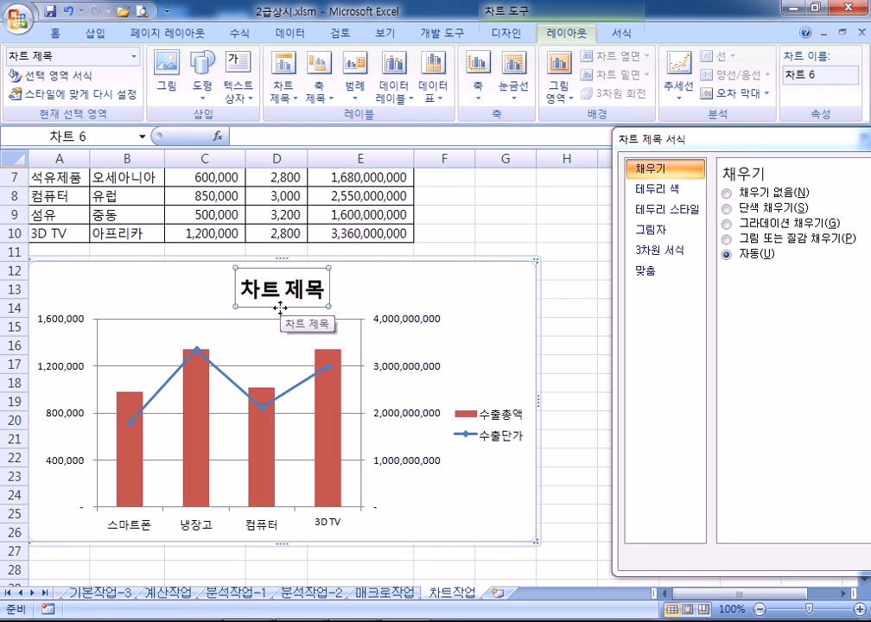
text(가전제품)
text( 수출현호)
text(ㅇ)
key(Delete)
key(Delete)
key(Delete)
key(Delete)
key(Delete)
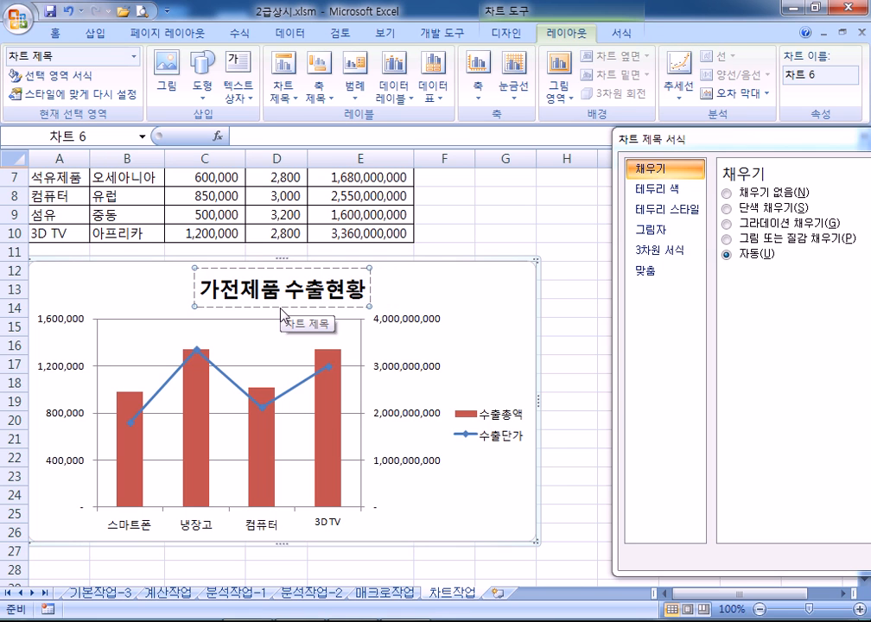
click(396, 292)
click(347, 294)
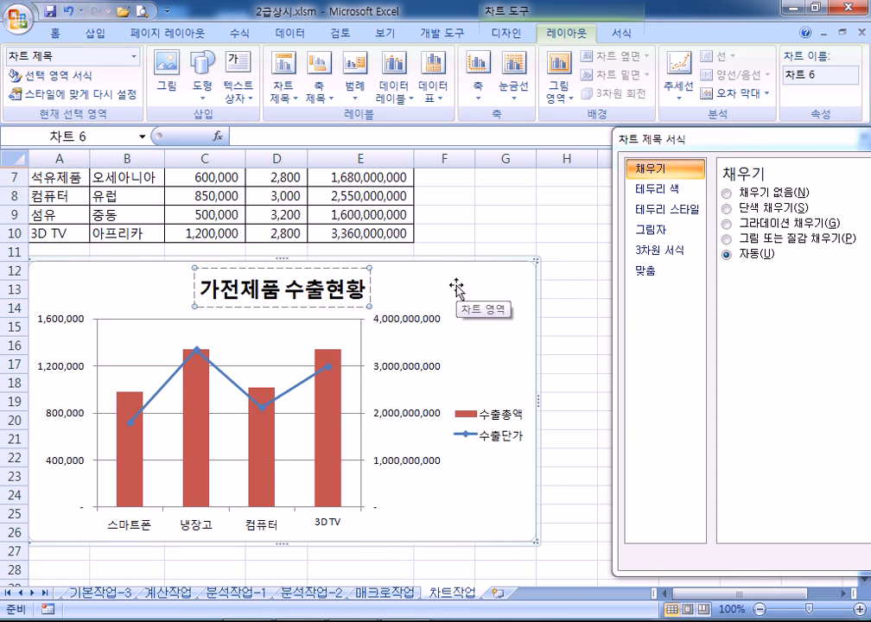
Format the title 가전제품 수출현황 in 궁서체, size 16, italic
click(339, 294)
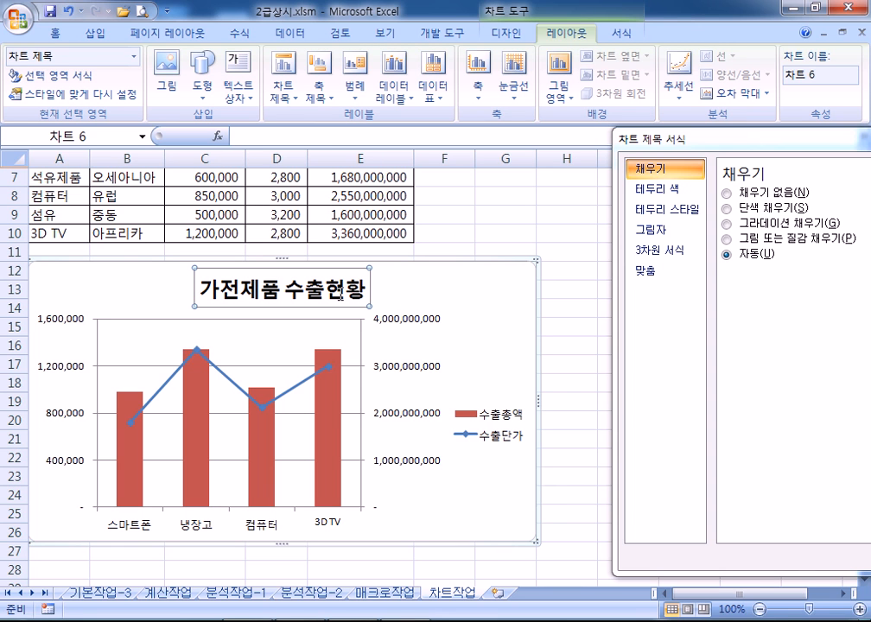
click(51, 35)
click(184, 63)
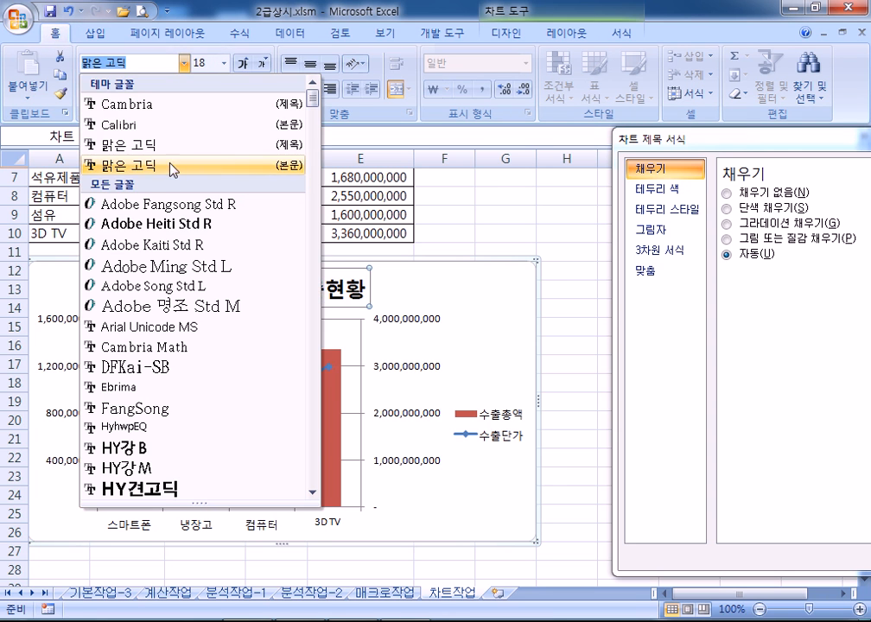
scroll(218, 374, down, 20)
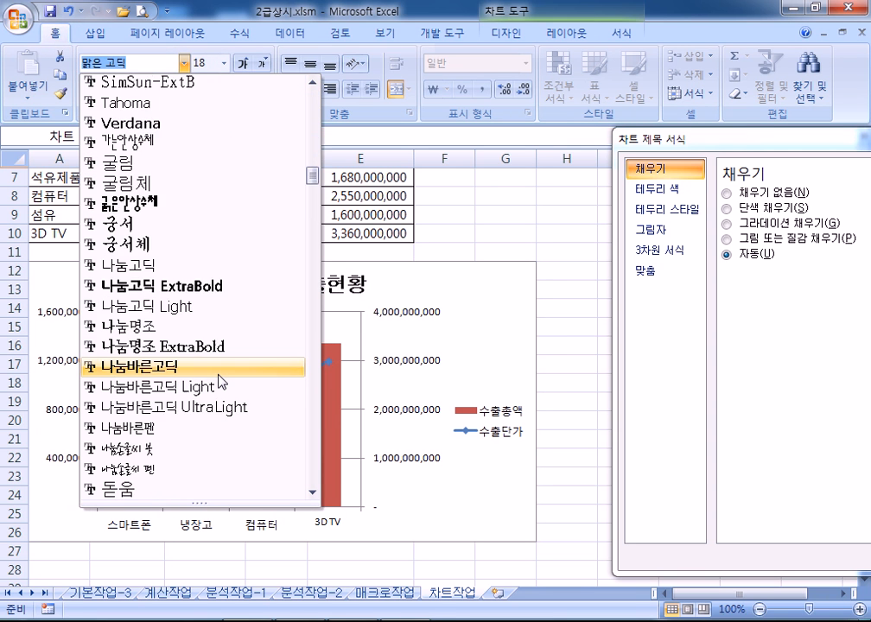
scroll(190, 363, up, 3)
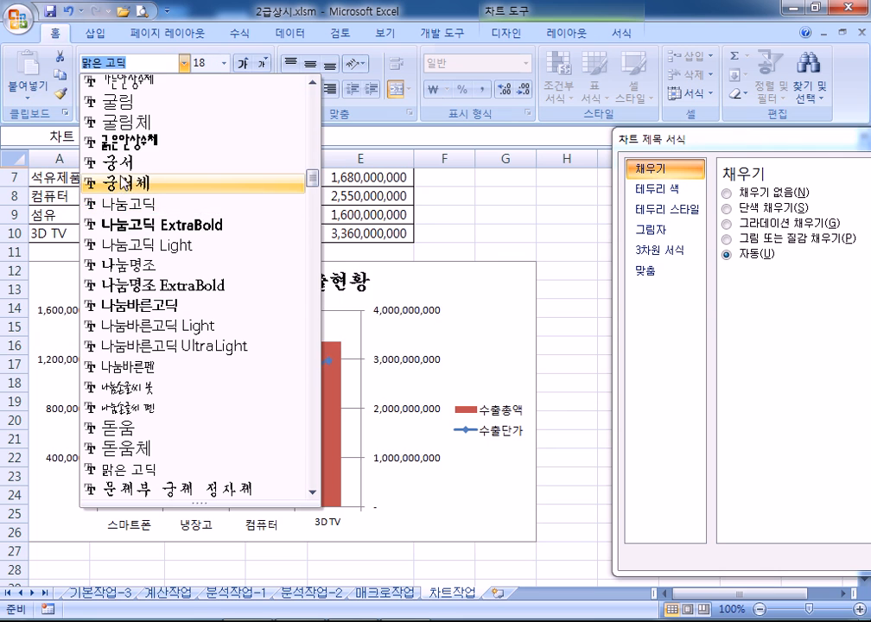
click(123, 179)
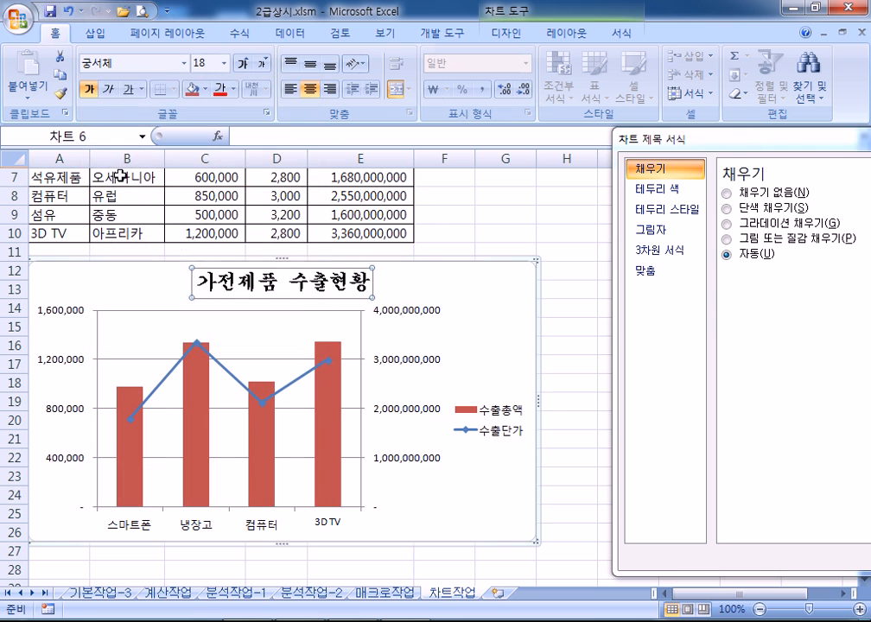
click(267, 66)
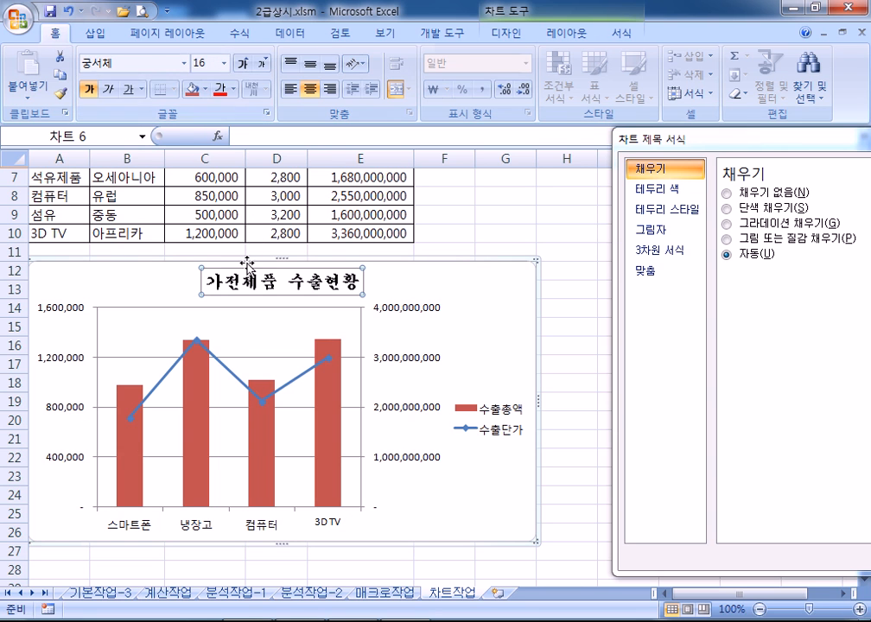
click(110, 89)
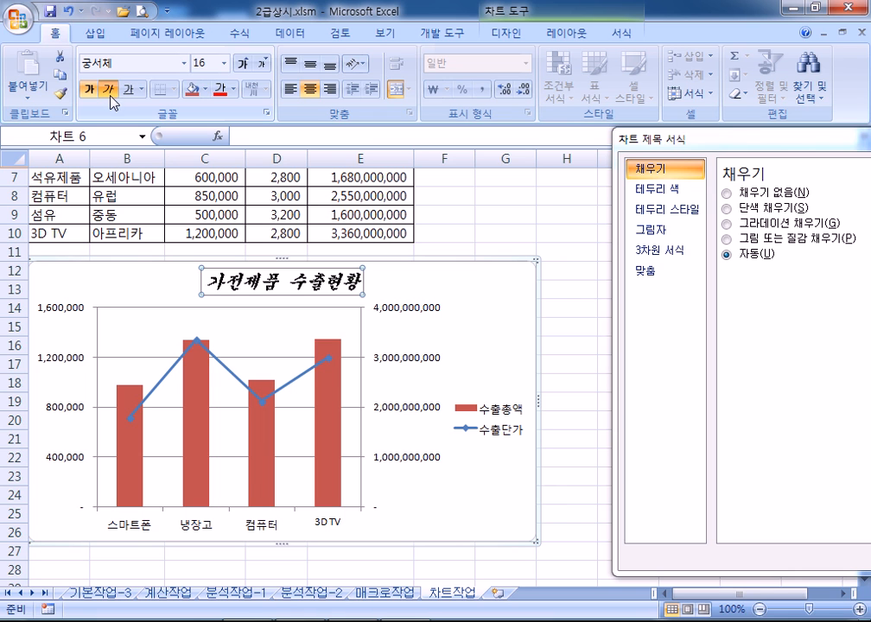
mouse_move(329, 360)
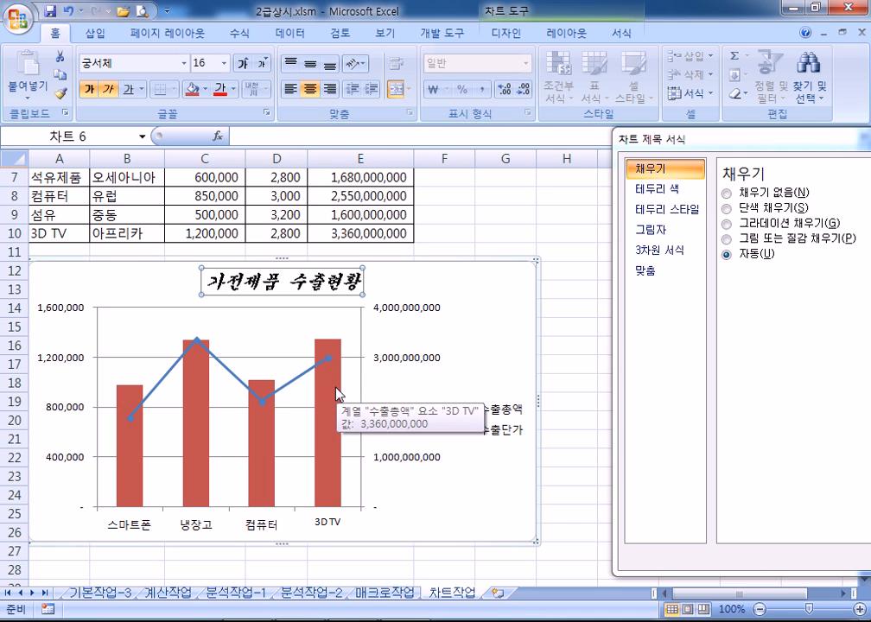
Add a 3,360,000,000 data label to the 3D TV column of 수출총액 only
click(337, 395)
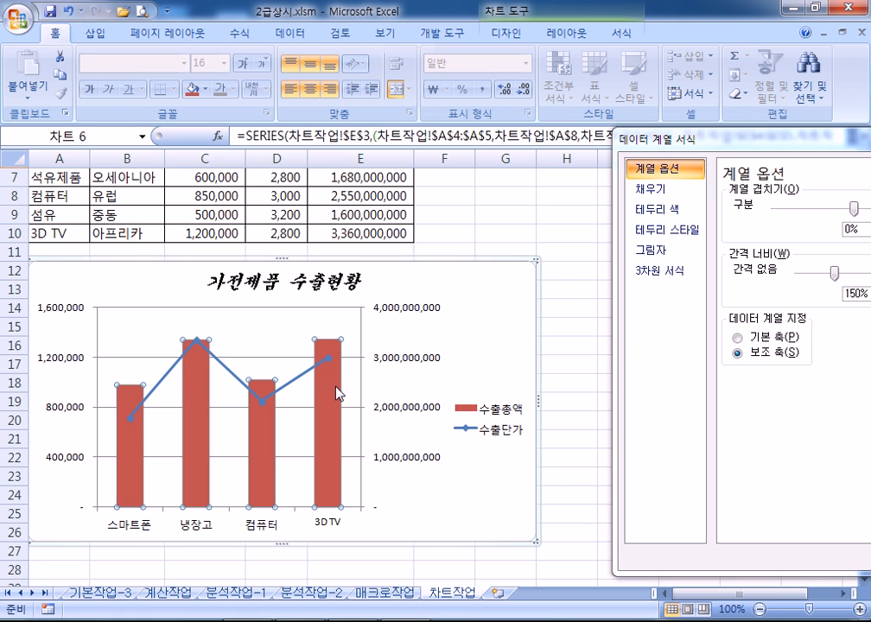
scroll(336, 395, down, 2)
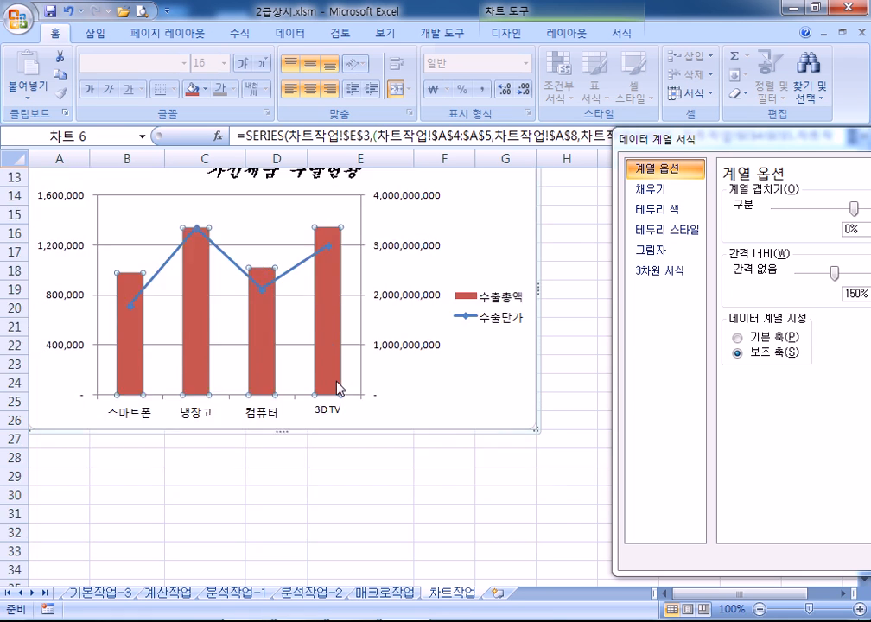
key(Escape)
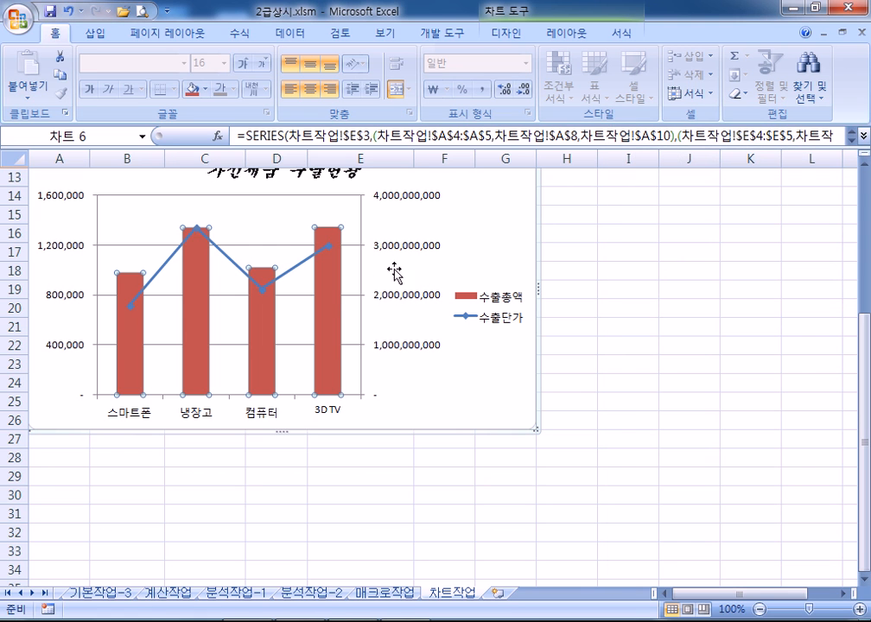
click(332, 292)
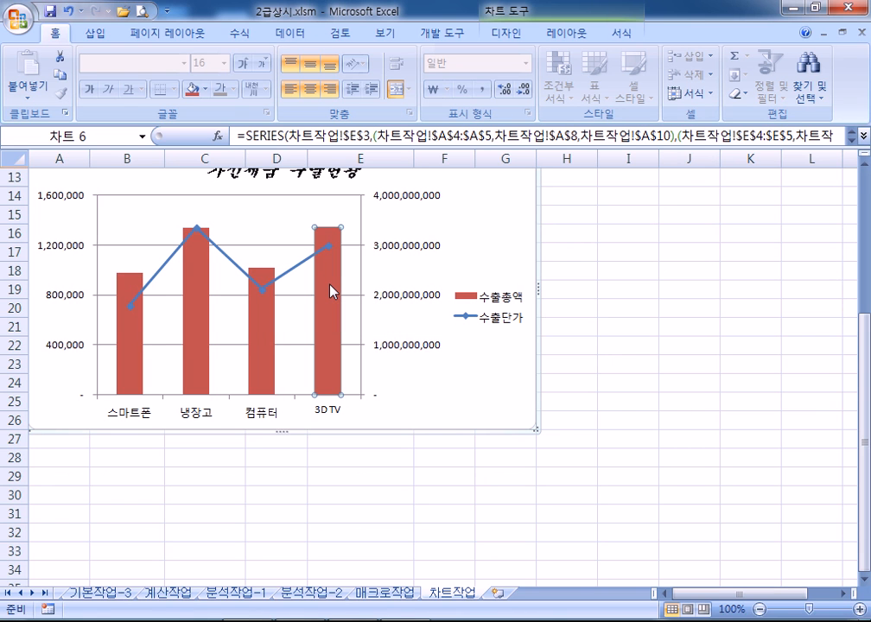
right_click(332, 292)
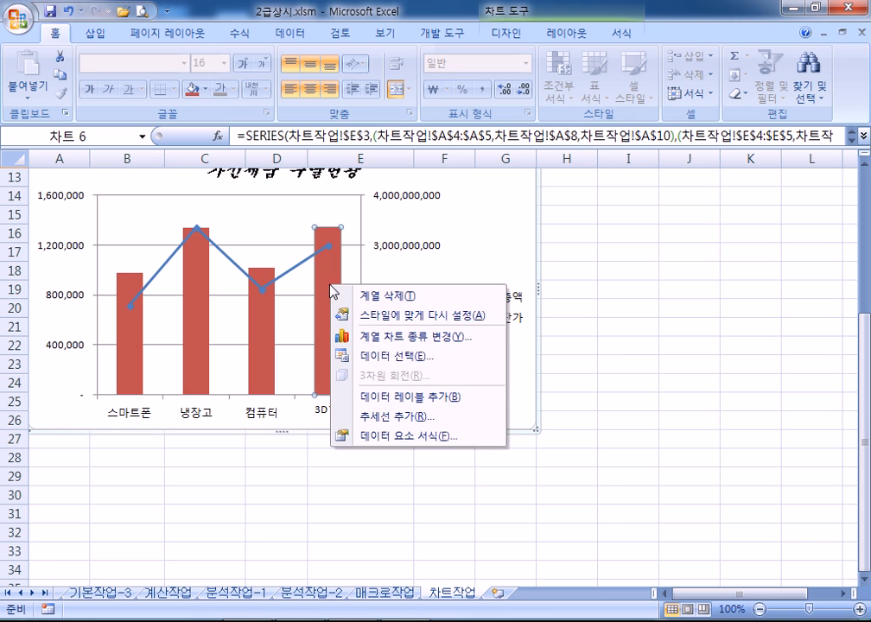
click(380, 398)
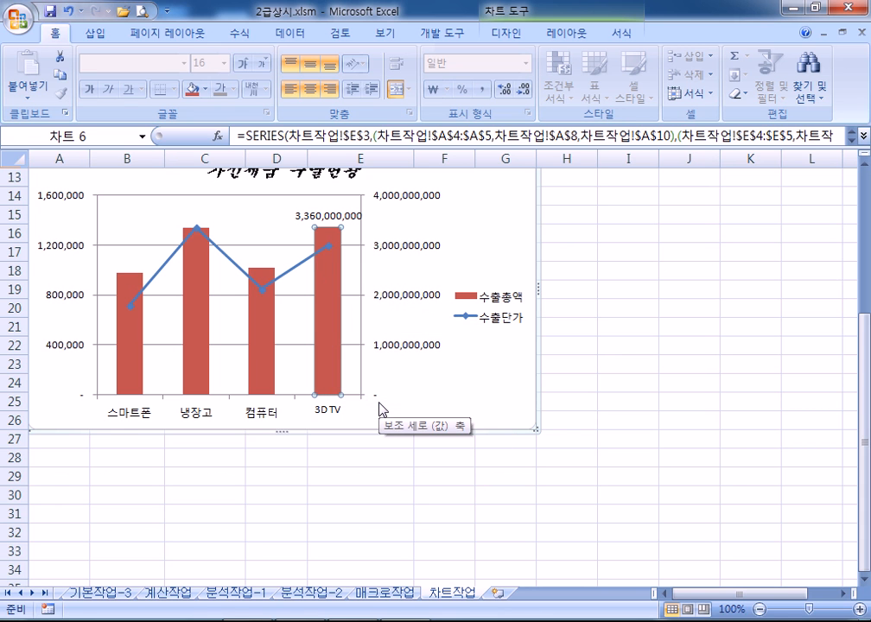
click(327, 220)
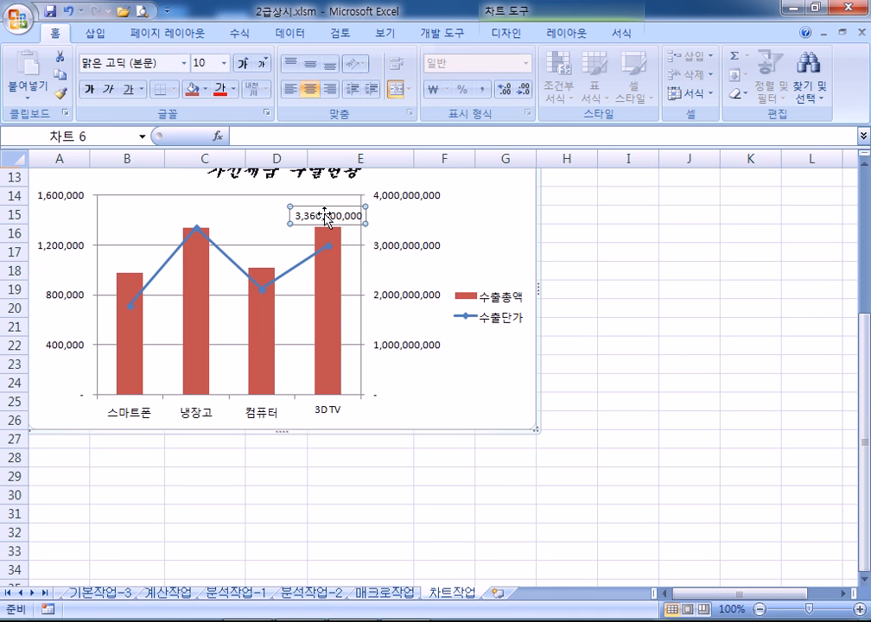
click(330, 311)
click(323, 217)
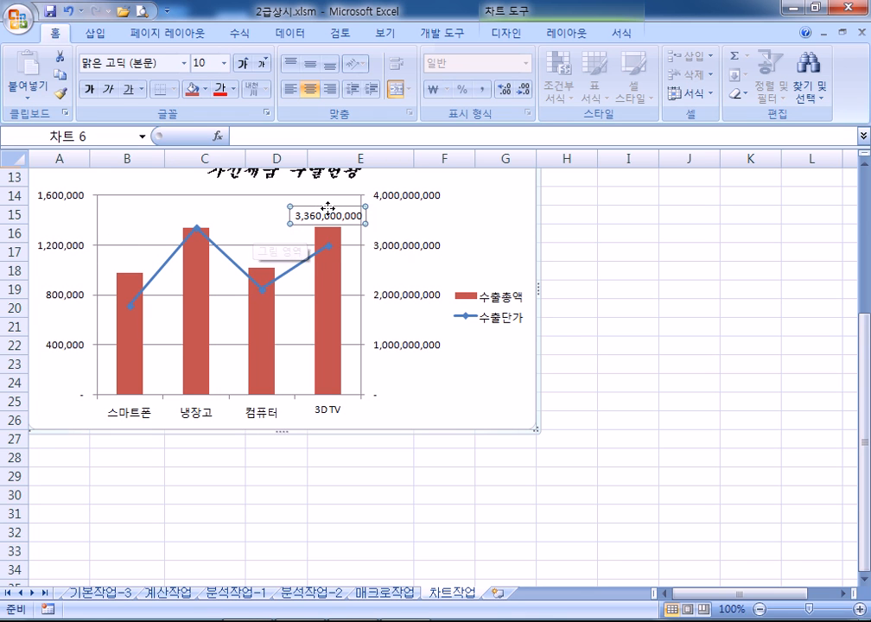
click(306, 222)
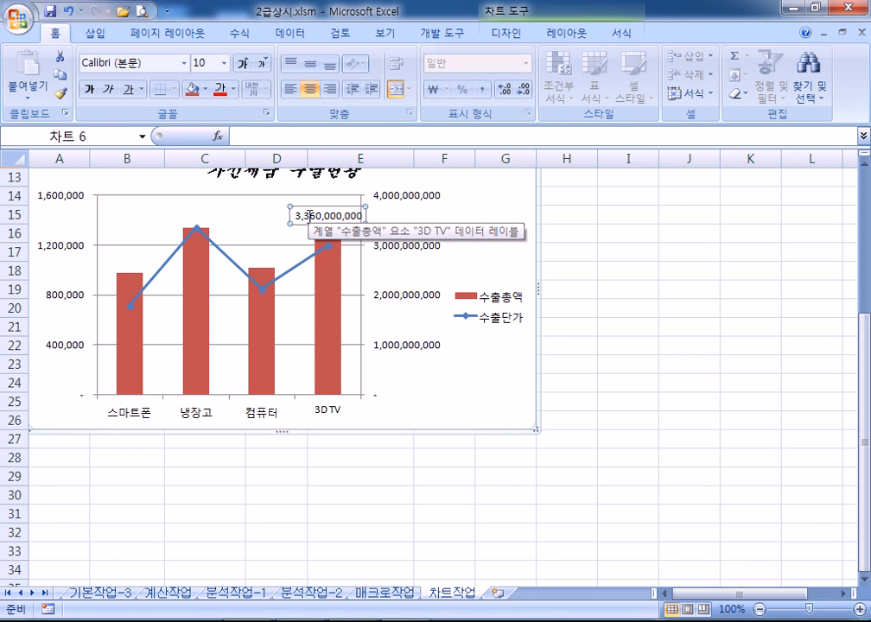
Add the category name 3D TV to the data label via 항목 이름
double_click(305, 216)
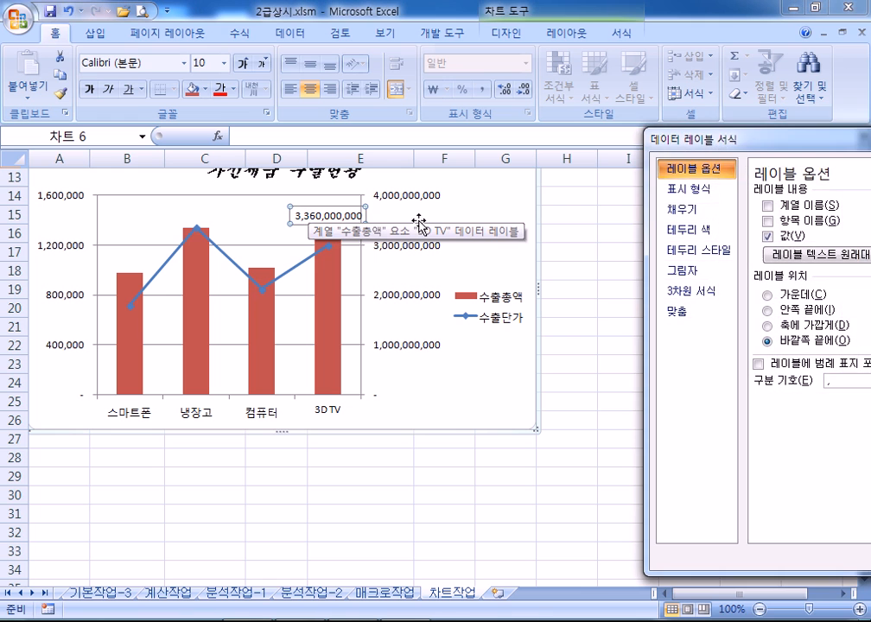
drag(742, 143, 624, 54)
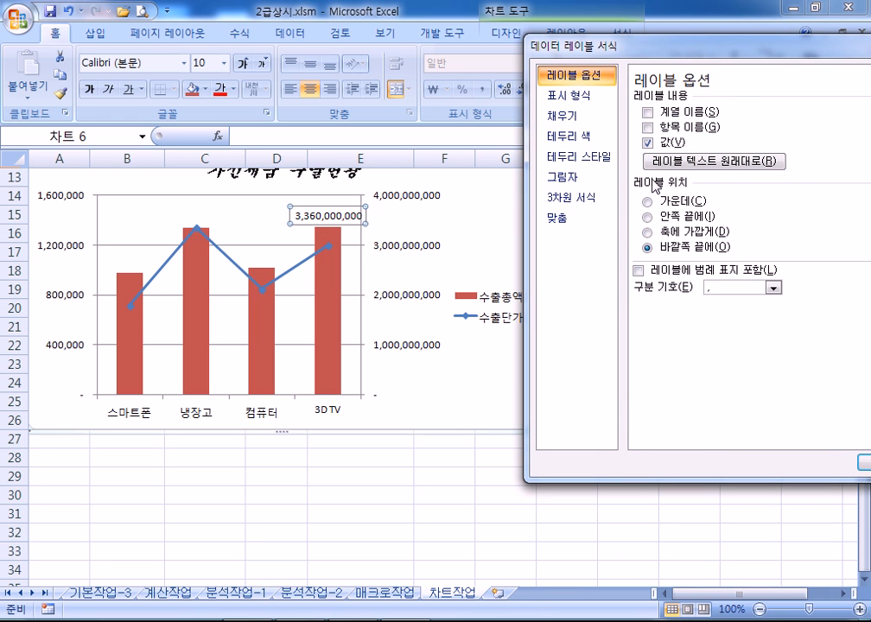
click(650, 129)
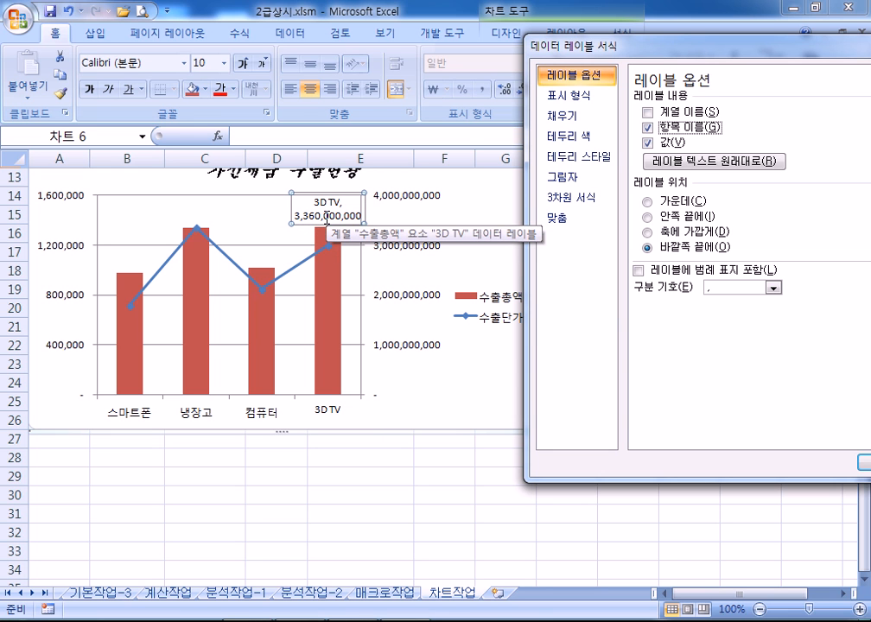
Test several label separators and settle on a comma: '3D TV, 3,360,000,000'
drag(593, 45, 493, 7)
click(673, 249)
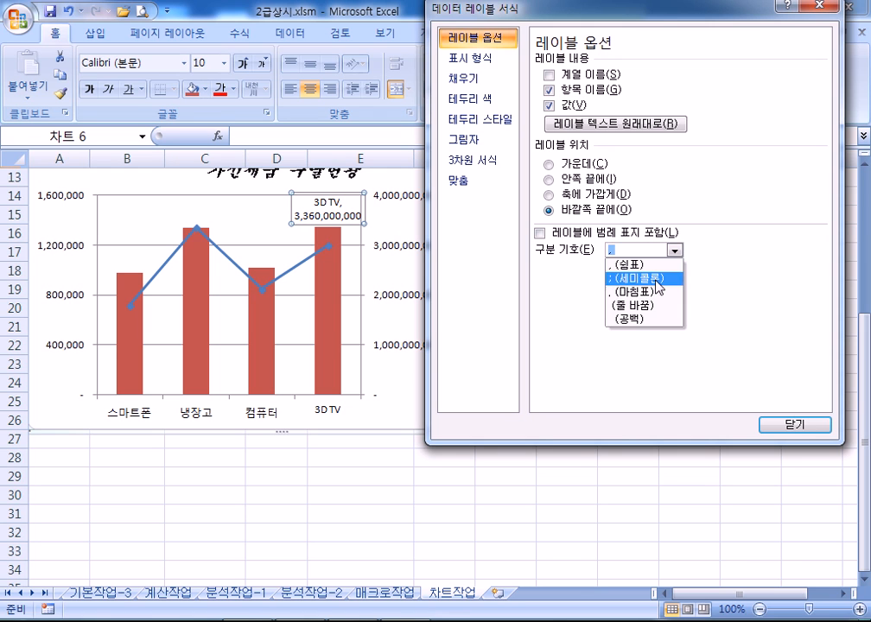
click(640, 304)
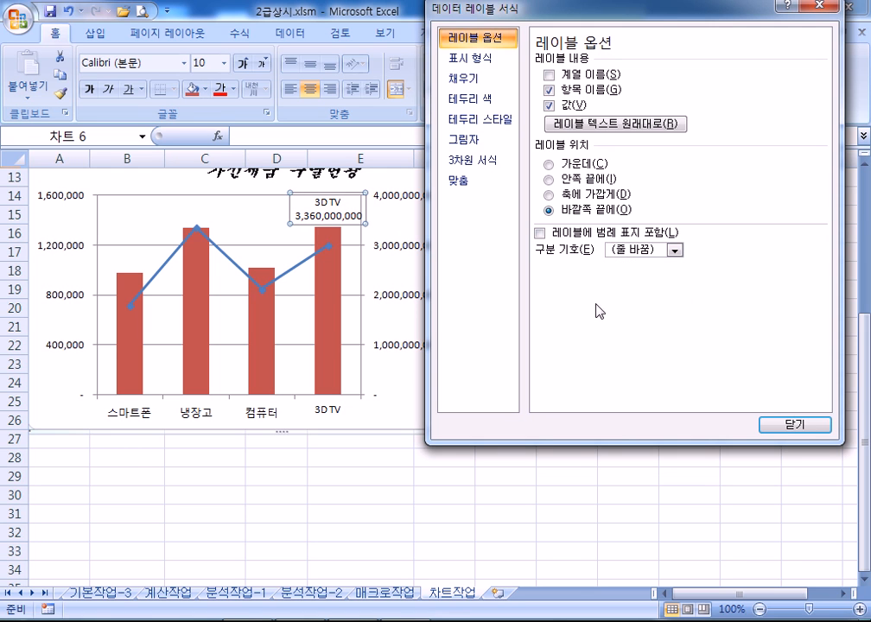
click(674, 250)
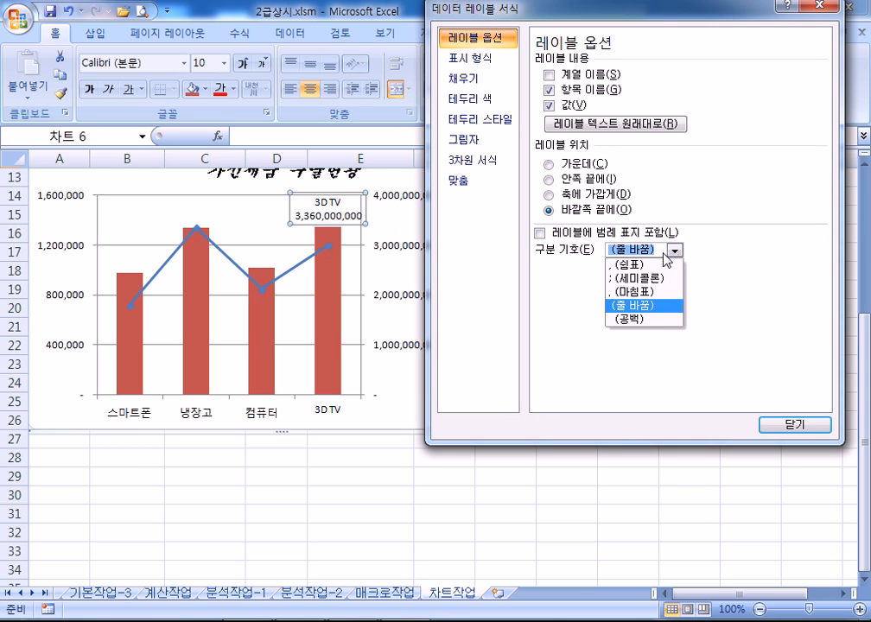
click(640, 265)
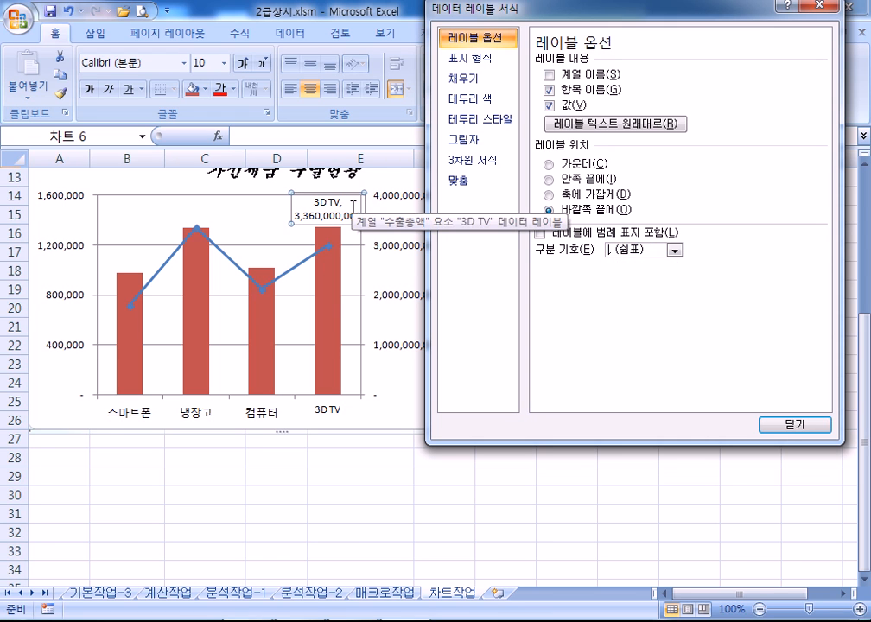
click(675, 250)
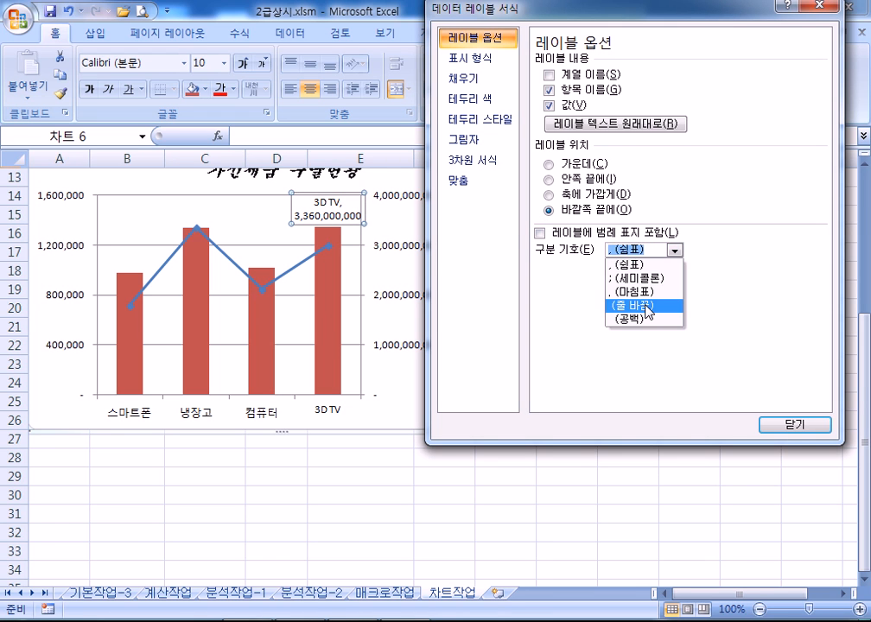
click(649, 305)
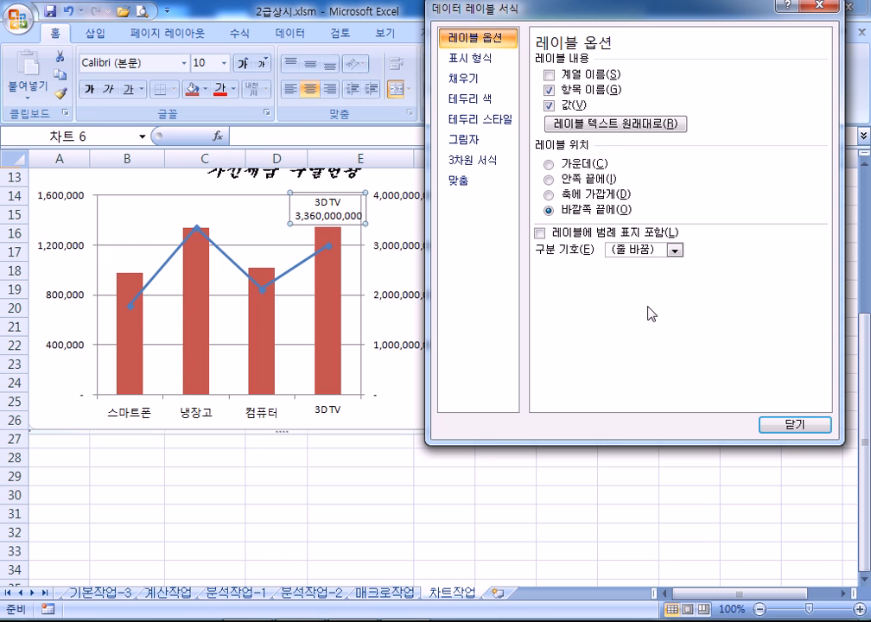
click(674, 250)
key(Up)
key(Up)
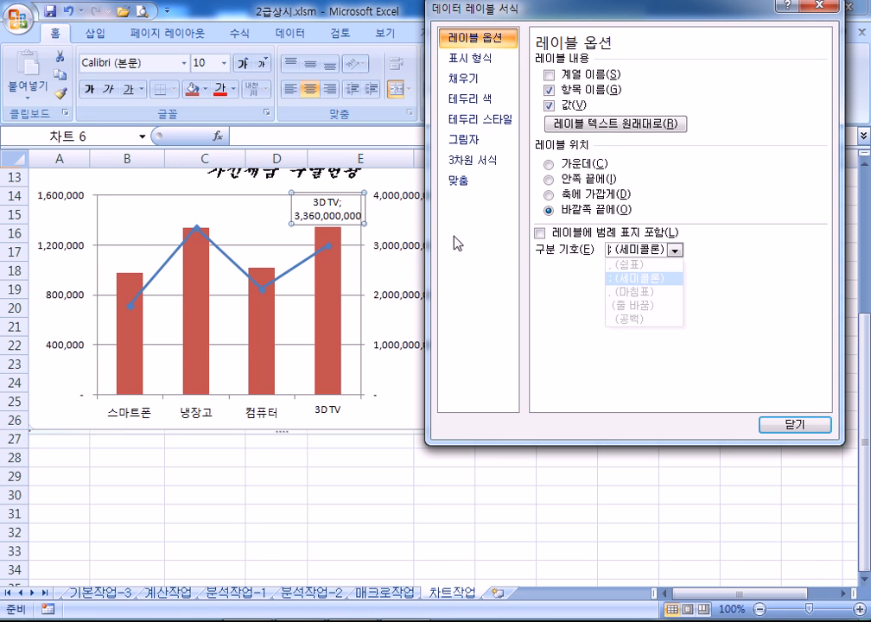
click(675, 250)
key(Up)
key(Return)
click(672, 249)
click(636, 292)
click(673, 248)
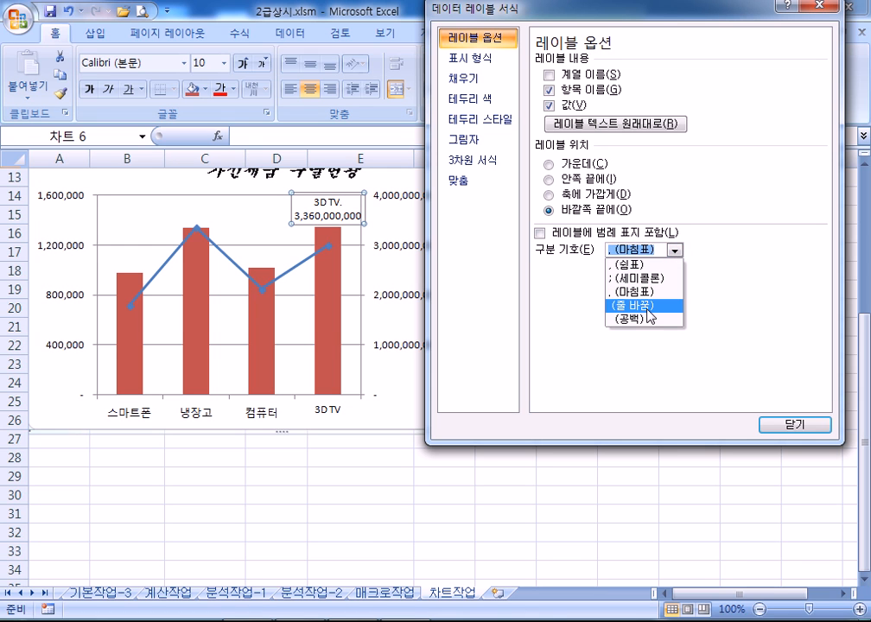
click(647, 307)
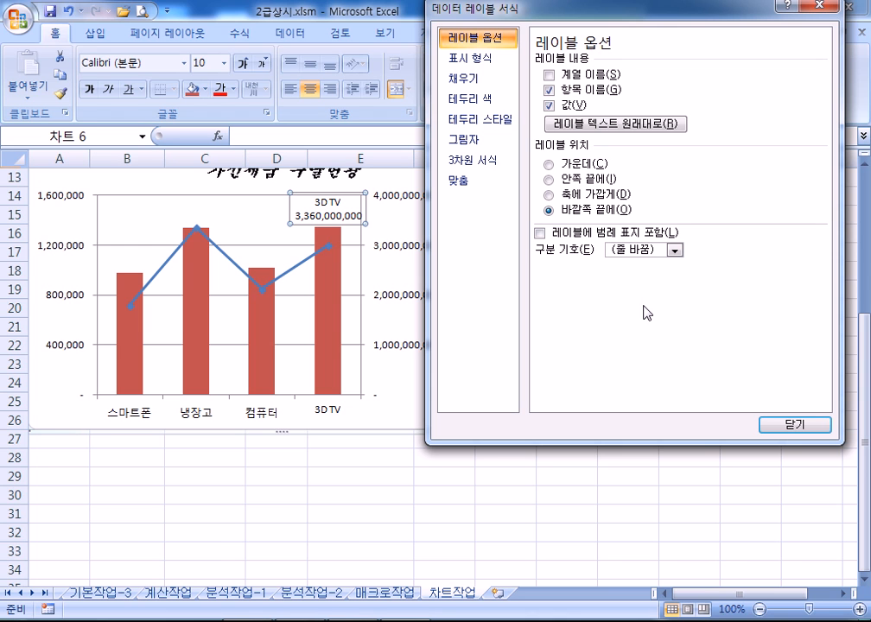
click(670, 249)
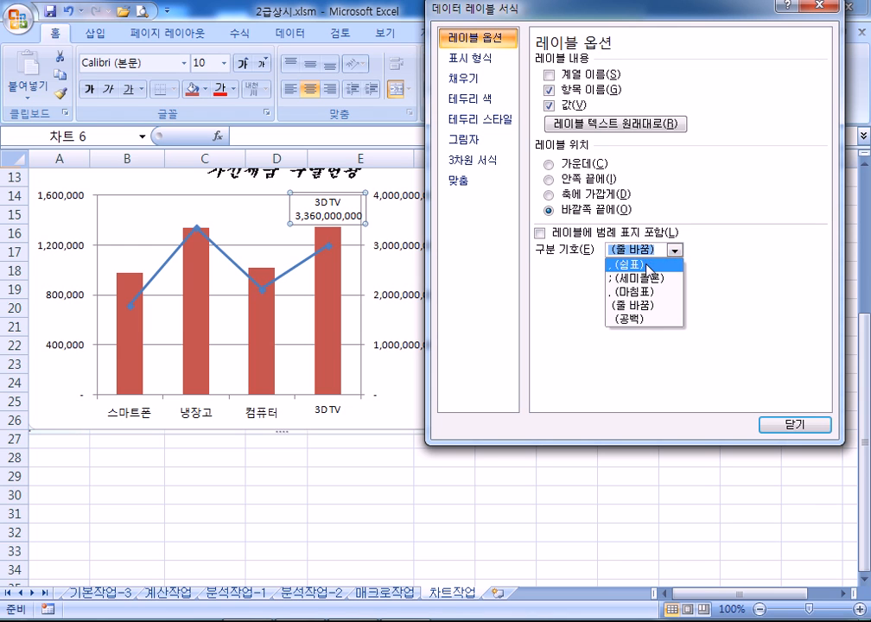
click(649, 266)
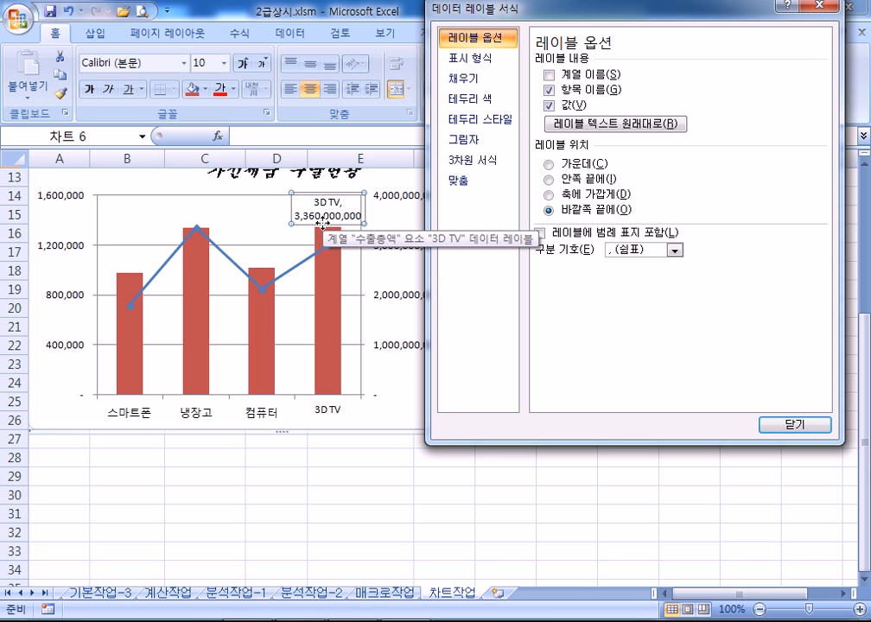
click(674, 250)
click(645, 307)
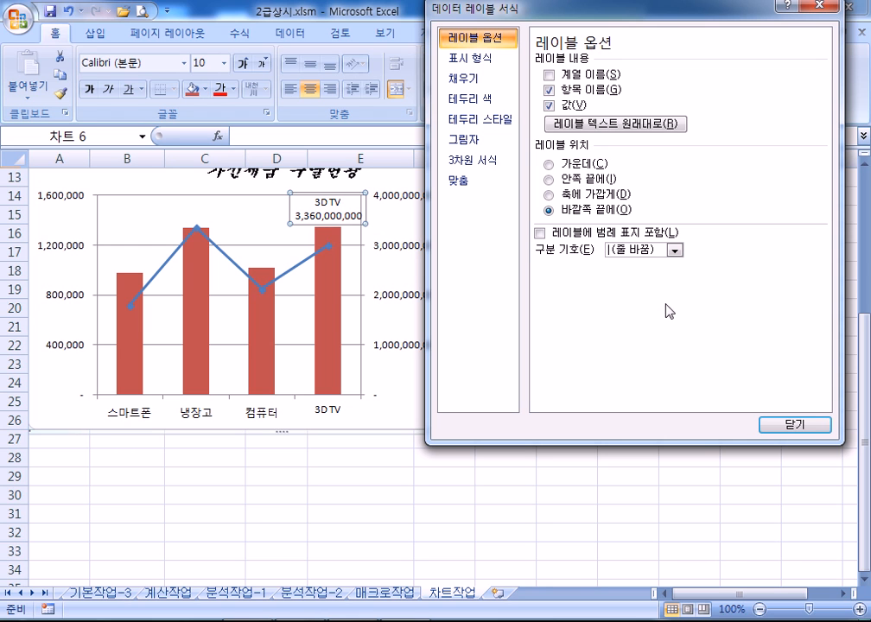
click(674, 249)
click(635, 262)
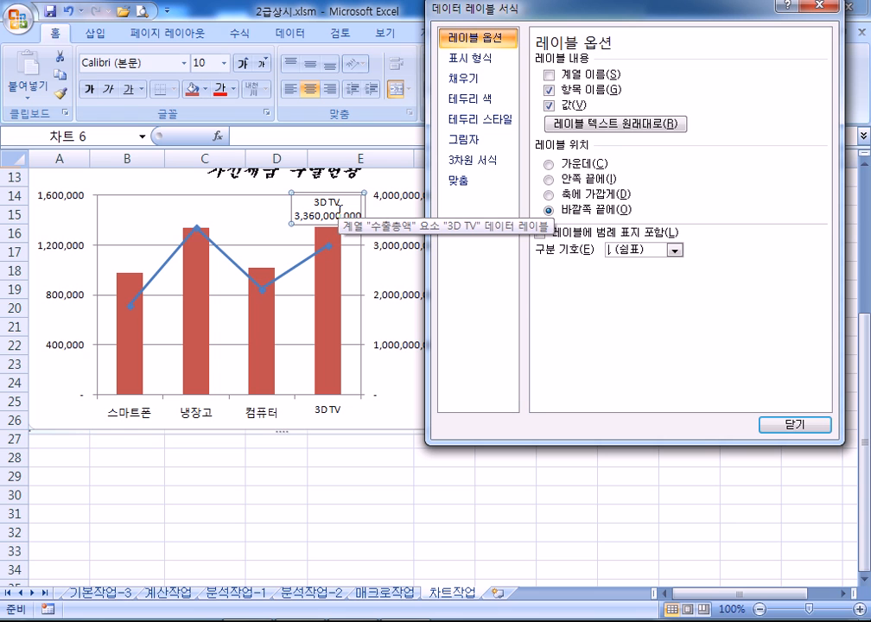
Move the 수출총액/수출단가 legend to 아래쪽 (bottom), below the plot area, then select the chart area
click(403, 298)
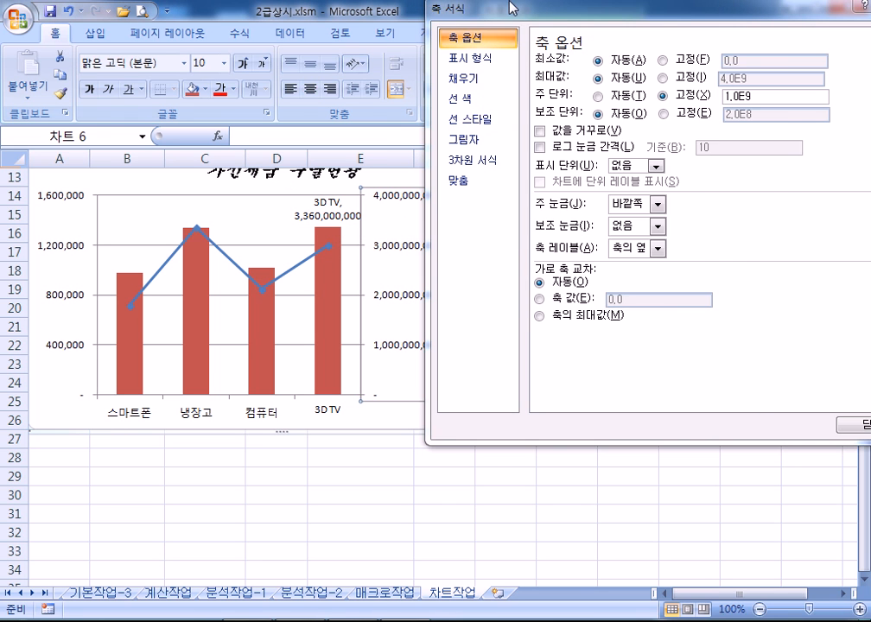
drag(528, 9, 641, 9)
click(488, 298)
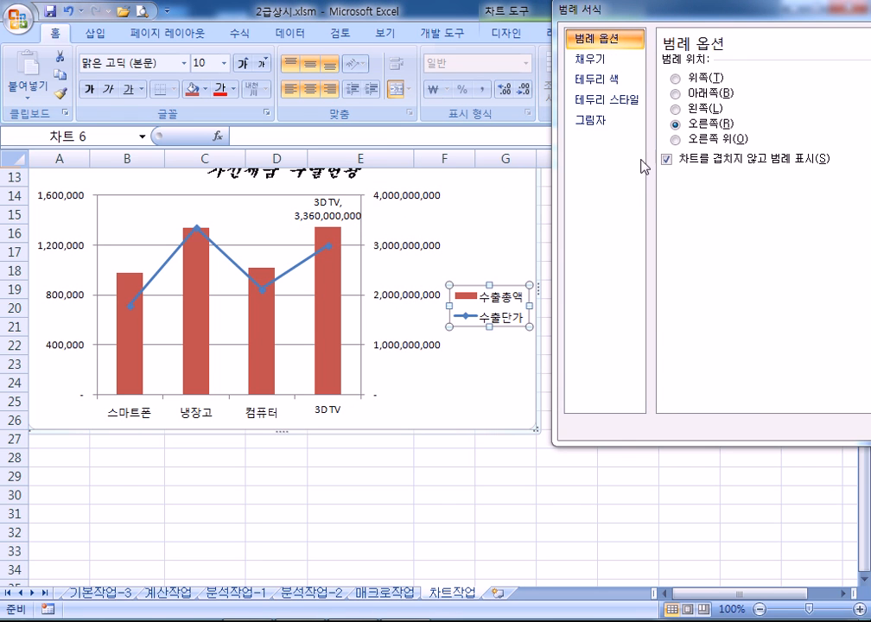
click(673, 93)
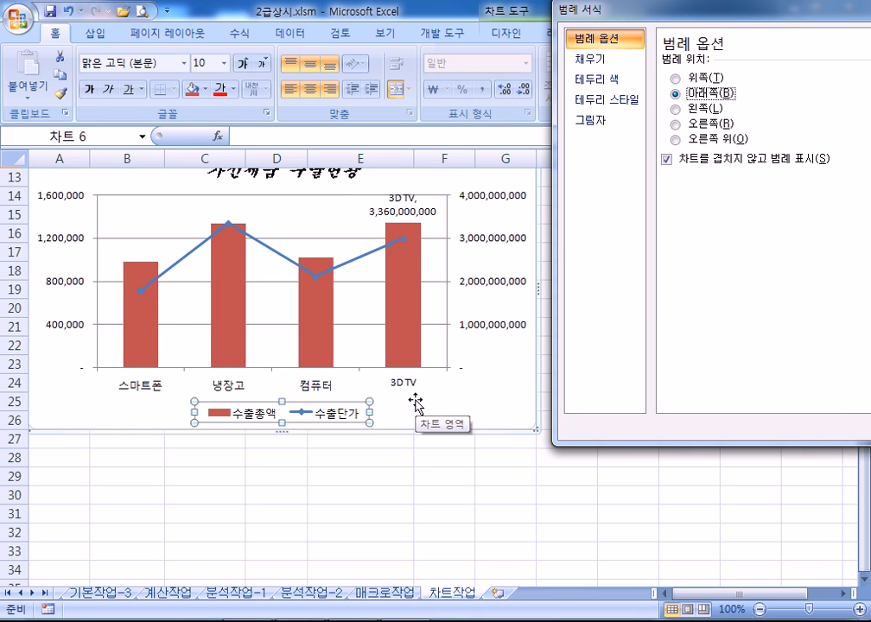
click(513, 387)
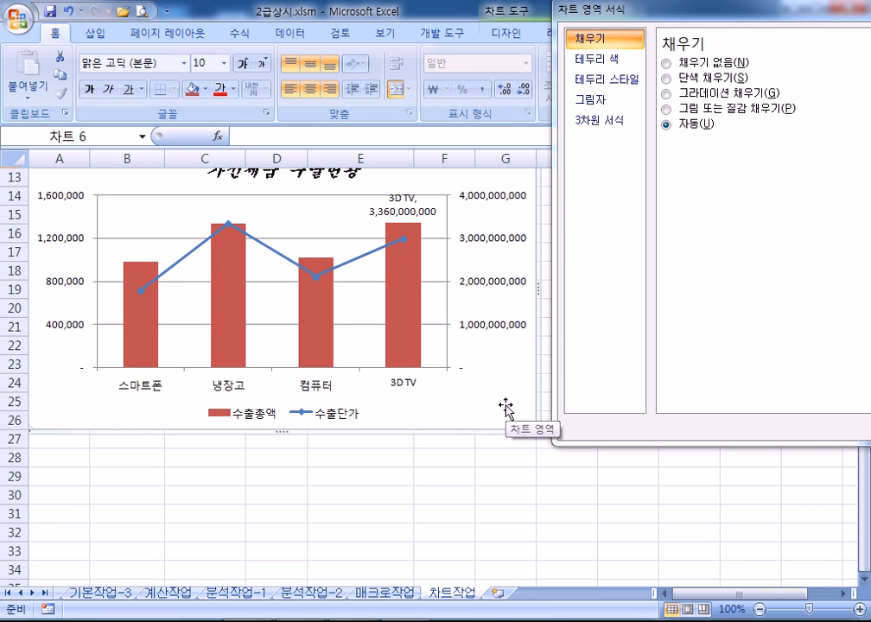
Widen the chart area border to 3 pt and turn on 둥근 모서리 (rounded corners)
click(604, 82)
click(801, 59)
click(802, 58)
click(801, 59)
click(801, 59)
click(801, 58)
click(801, 58)
click(801, 59)
click(802, 59)
click(801, 59)
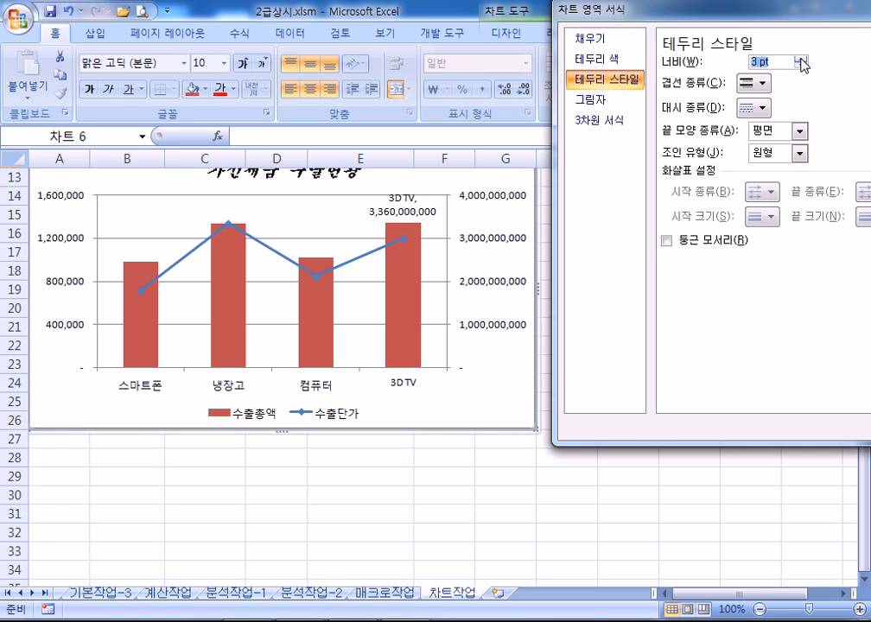
click(667, 241)
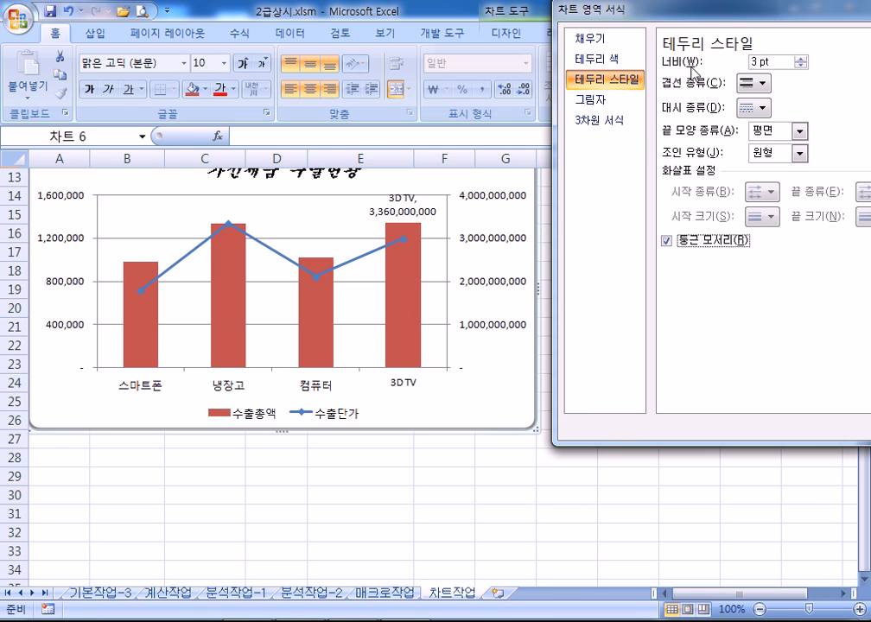
drag(555, 12, 628, 12)
key(Escape)
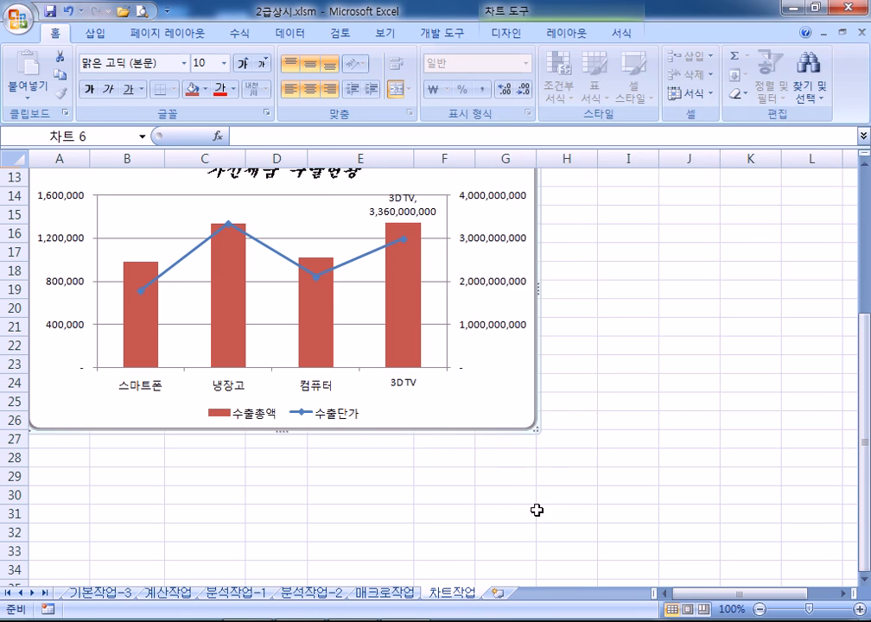
click(544, 512)
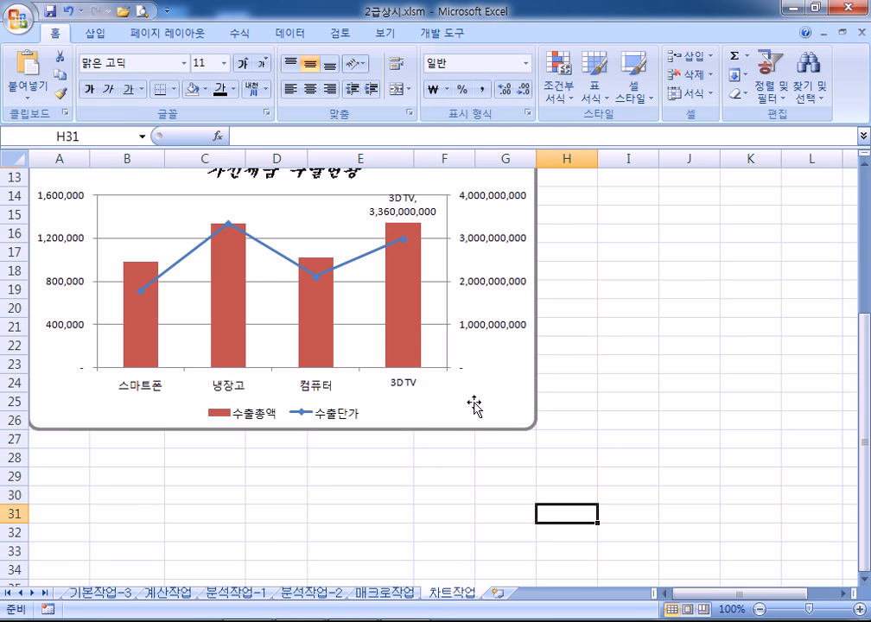
click(535, 428)
scroll(565, 440, up, 2)
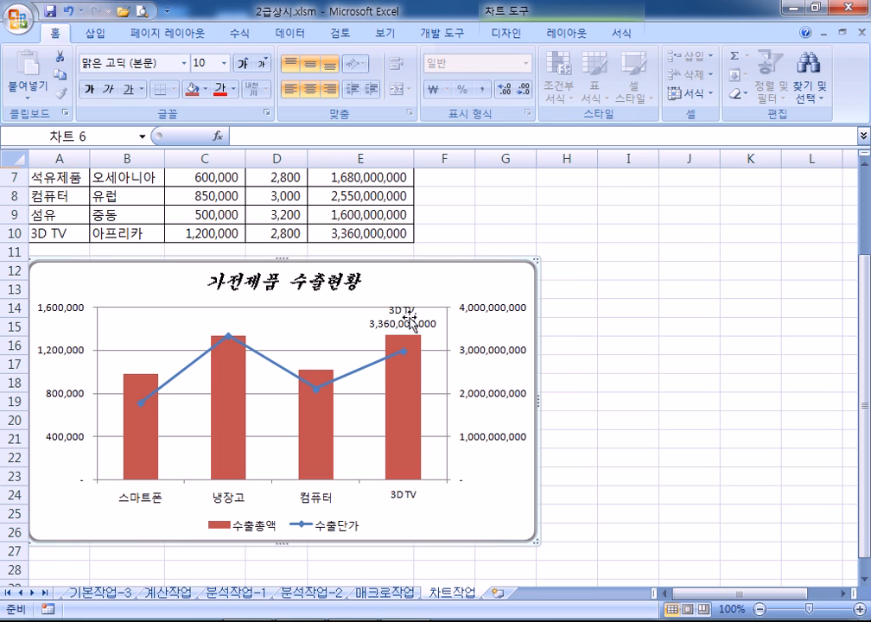
mouse_move(414, 451)
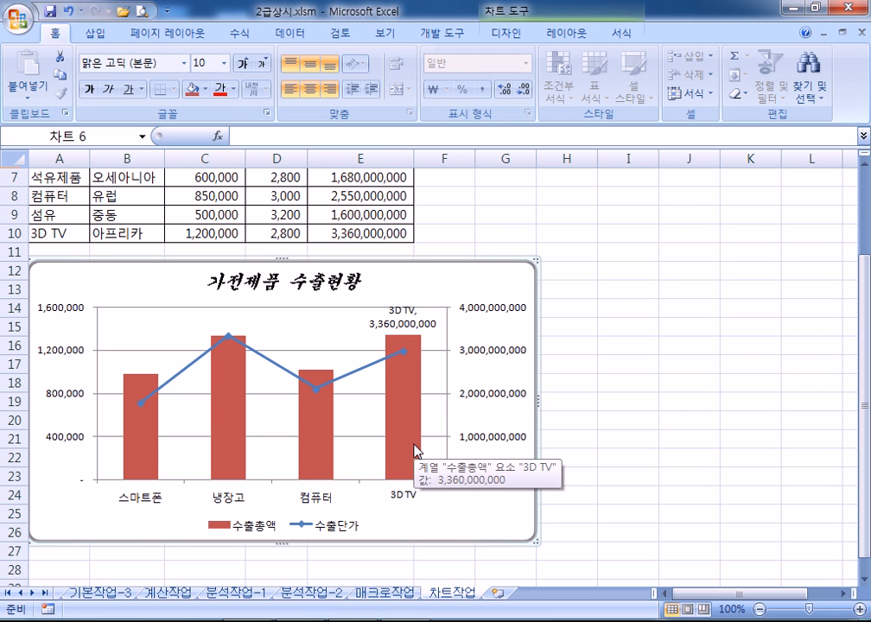